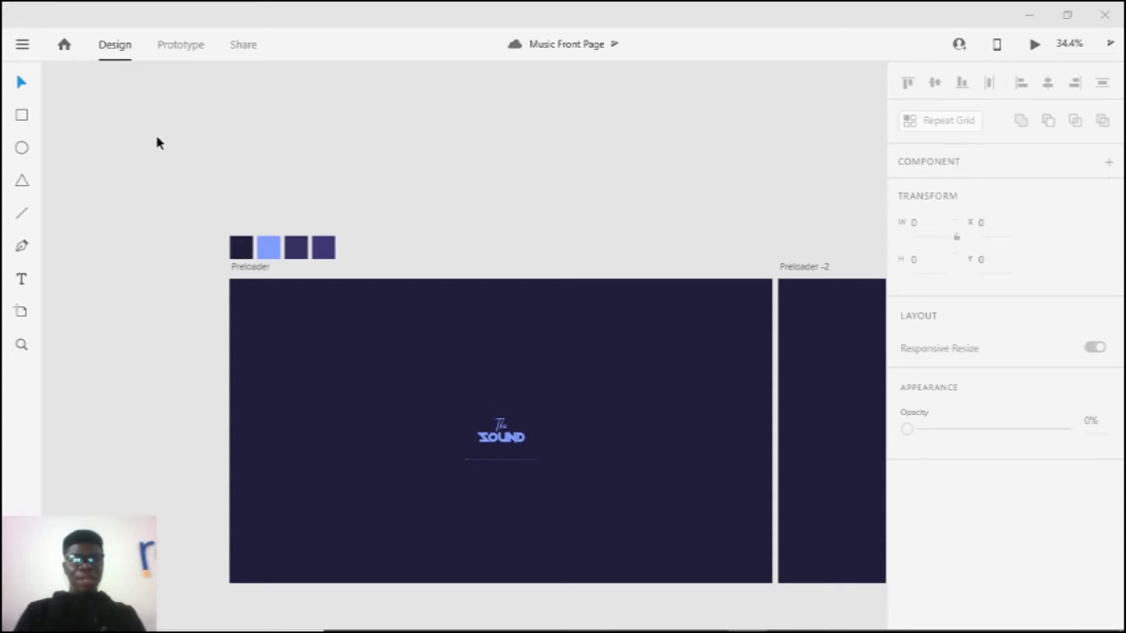
Step: Examine the preloader artboards and the colour swatches above them in the Music Front Page design
{"action": "scroll", "coordinate": [199, 131], "scroll_direction": "down", "scroll_amount": 2}
{"action": "left_click_drag", "start_coordinate": [246, 121], "coordinate": [237, 107]}
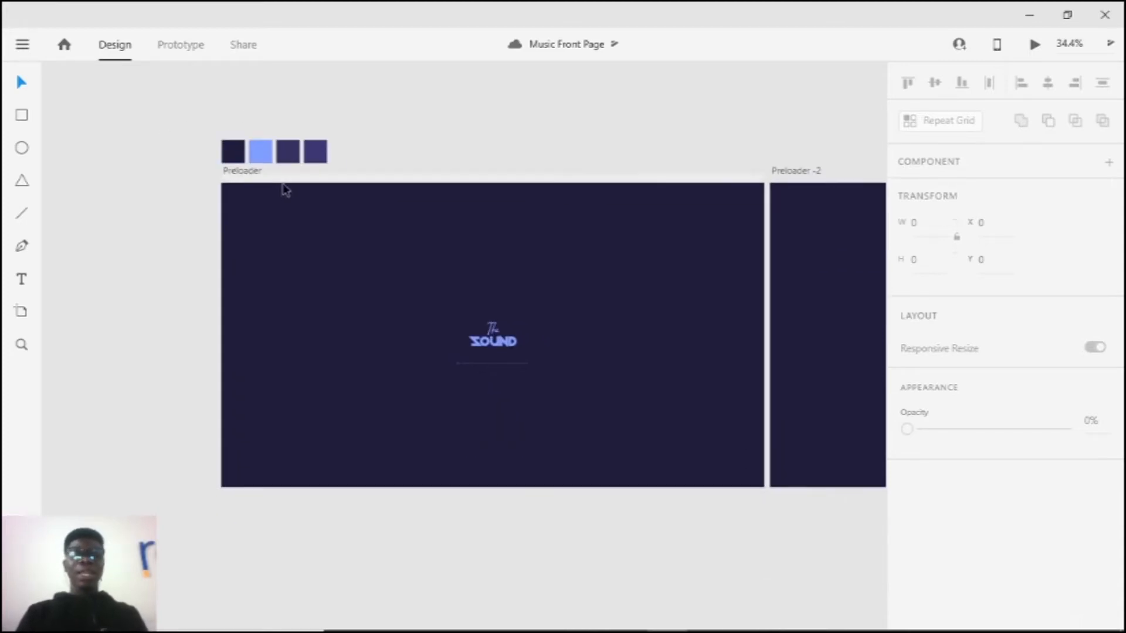
{"action": "scroll", "coordinate": [287, 190], "scroll_direction": "up", "scroll_amount": 1}
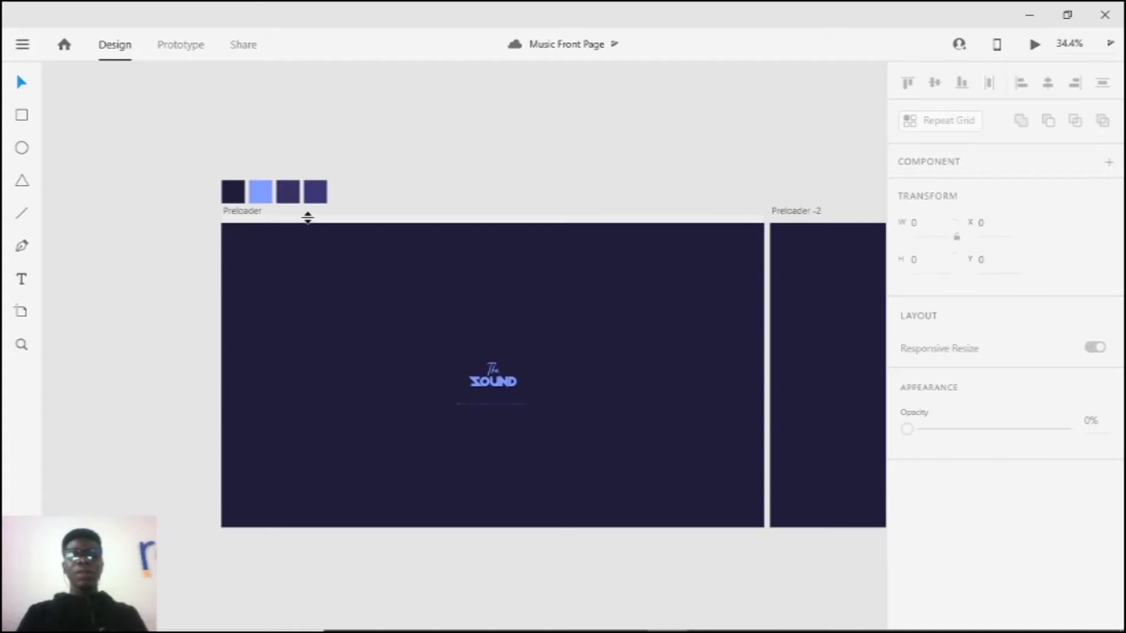
{"action": "scroll", "coordinate": [339, 327], "scroll_direction": "up", "scroll_amount": 1}
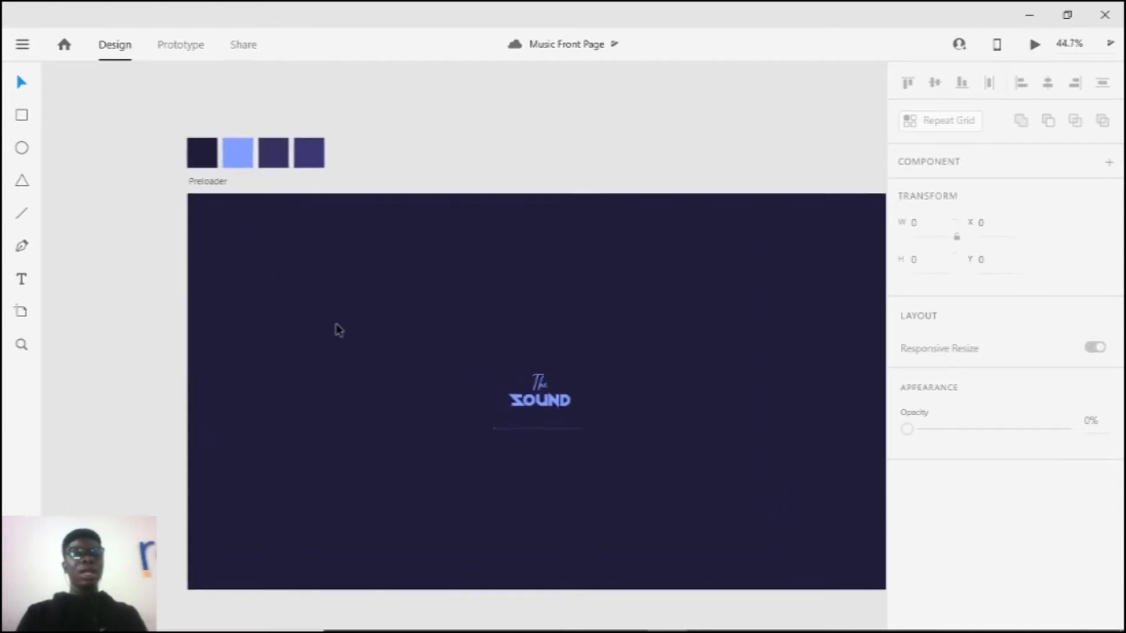
{"action": "left_click_drag", "start_coordinate": [334, 327], "coordinate": [276, 298]}
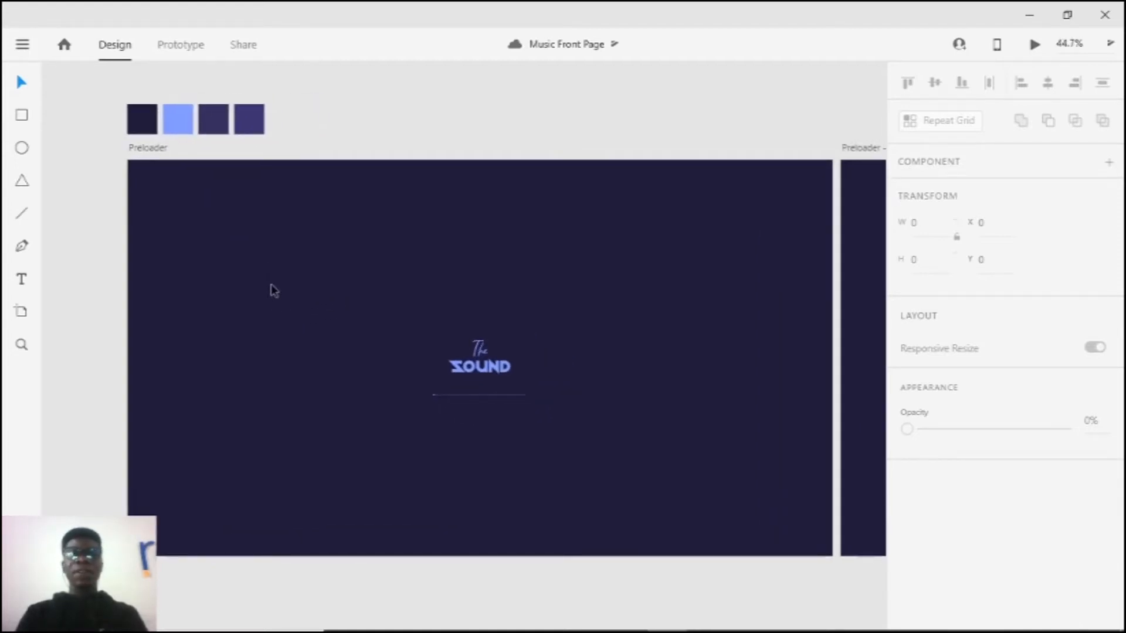
{"action": "left_click_drag", "start_coordinate": [469, 351], "coordinate": [5, 296]}
{"action": "scroll", "coordinate": [539, 265], "scroll_direction": "down", "scroll_amount": 2}
{"action": "scroll", "coordinate": [541, 267], "scroll_direction": "down", "scroll_amount": 1}
{"action": "left_click_drag", "start_coordinate": [721, 282], "coordinate": [339, 289]}
{"action": "scroll", "coordinate": [519, 302], "scroll_direction": "up", "scroll_amount": 3}
{"action": "left_click_drag", "start_coordinate": [522, 302], "coordinate": [98, 321]}
{"action": "scroll", "coordinate": [421, 295], "scroll_direction": "down", "scroll_amount": 4}
{"action": "left_click_drag", "start_coordinate": [164, 275], "coordinate": [791, 325]}
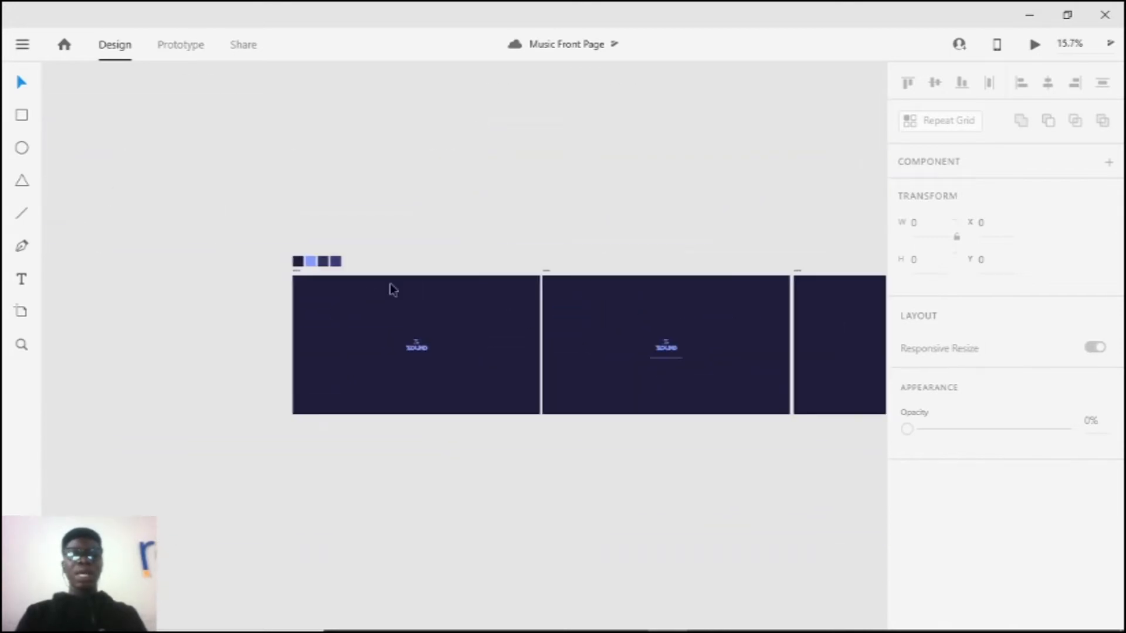
{"action": "scroll", "coordinate": [393, 290], "scroll_direction": "up", "scroll_amount": 3}
{"action": "scroll", "coordinate": [369, 299], "scroll_direction": "down", "scroll_amount": 2}
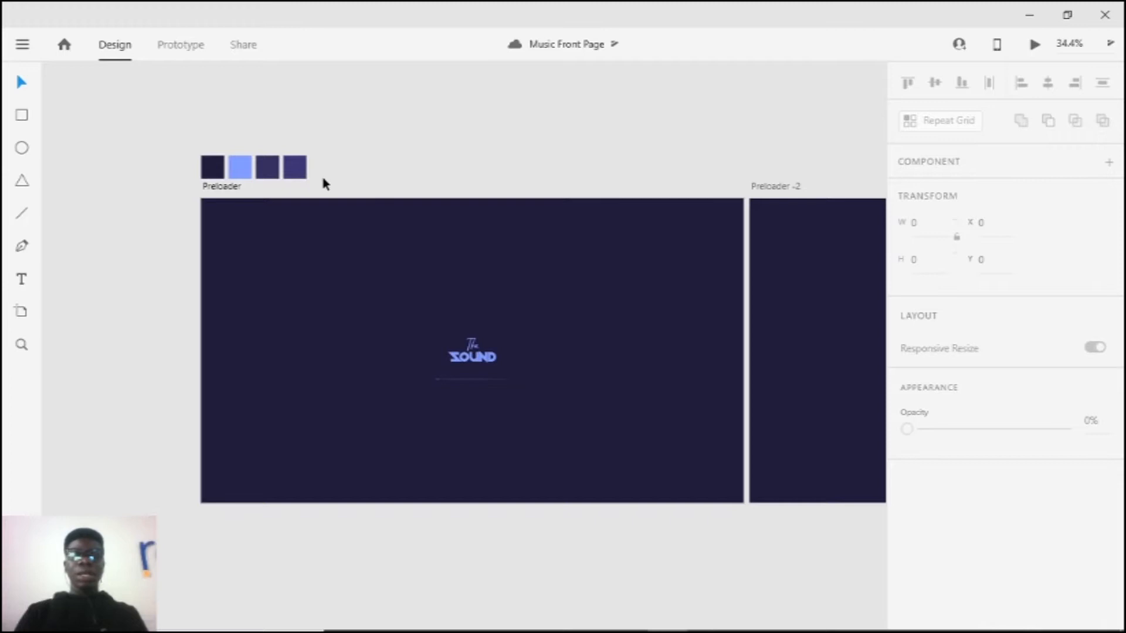
Step: Preview the Music Front Page prototype and close the preview
{"action": "key", "text": "ctrl+Return"}
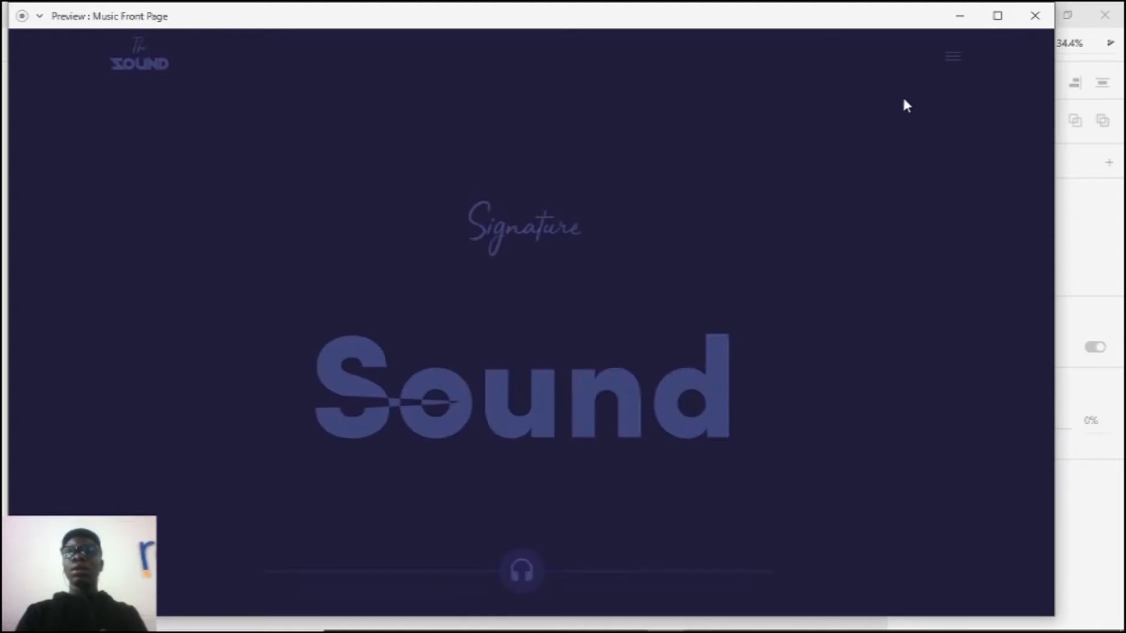
{"action": "left_click", "coordinate": [1035, 14]}
Step: Copy the four colour swatches above the Preloader artboard
{"action": "scroll", "coordinate": [606, 224], "scroll_direction": "down", "scroll_amount": 2}
{"action": "scroll", "coordinate": [324, 189], "scroll_direction": "up", "scroll_amount": 5}
{"action": "left_click_drag", "start_coordinate": [249, 204], "coordinate": [334, 259]}
{"action": "left_click_drag", "start_coordinate": [111, 146], "coordinate": [417, 229]}
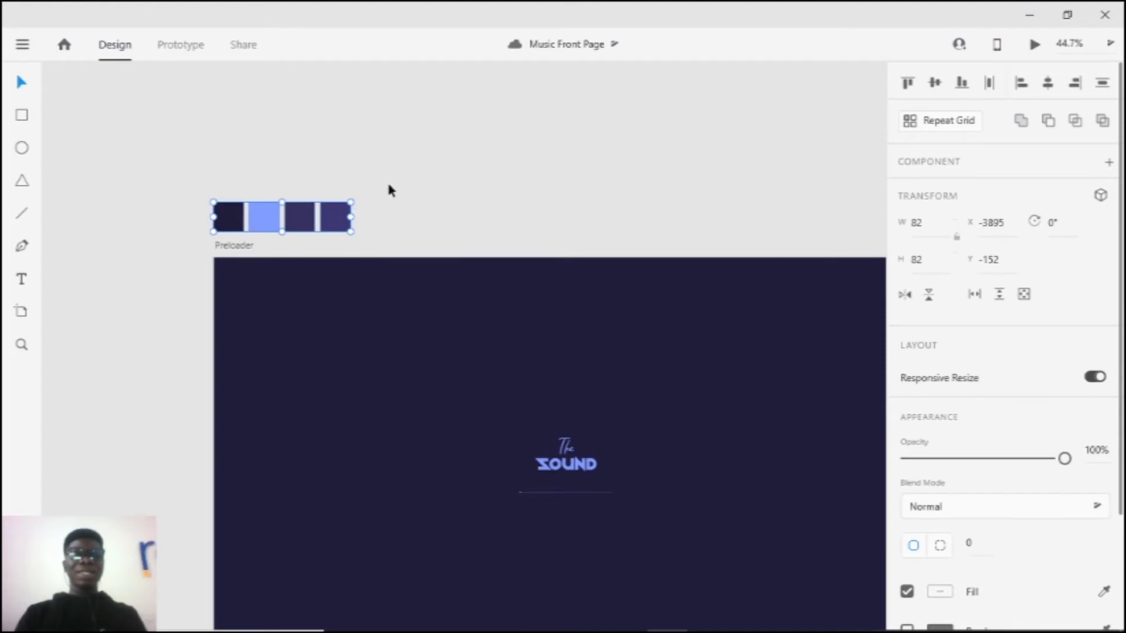
{"action": "left_click_drag", "start_coordinate": [494, 271], "coordinate": [441, 244]}
{"action": "left_click", "coordinate": [509, 106]}
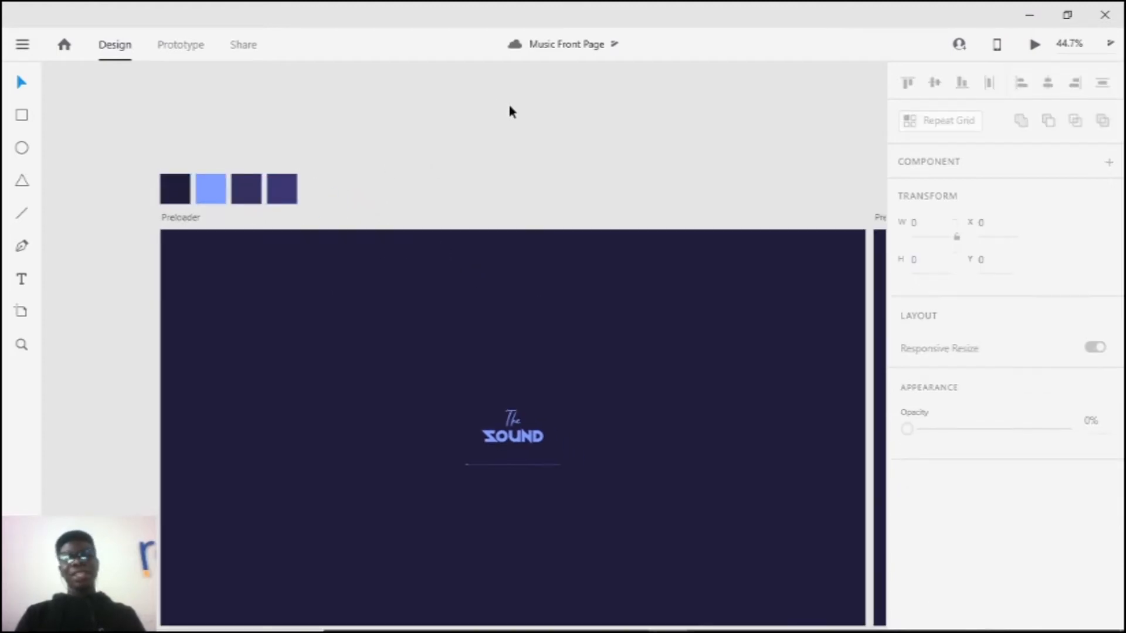
{"action": "left_click_drag", "start_coordinate": [103, 112], "coordinate": [401, 234]}
{"action": "right_click", "coordinate": [294, 194]}
{"action": "left_click", "coordinate": [344, 98]}
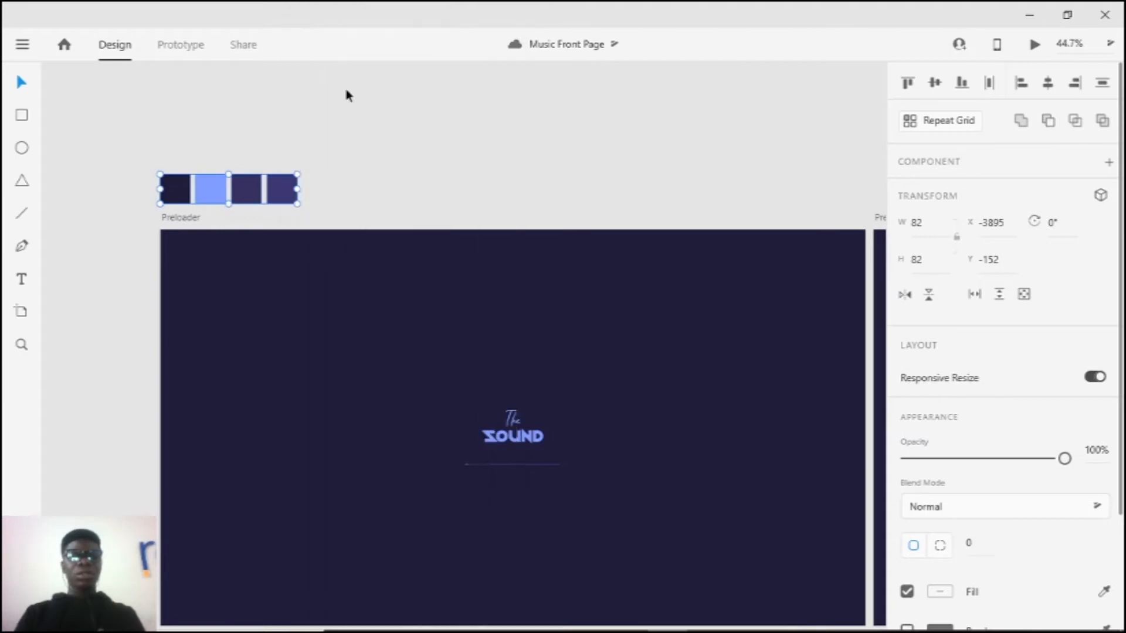
{"action": "left_click", "coordinate": [474, 115]}
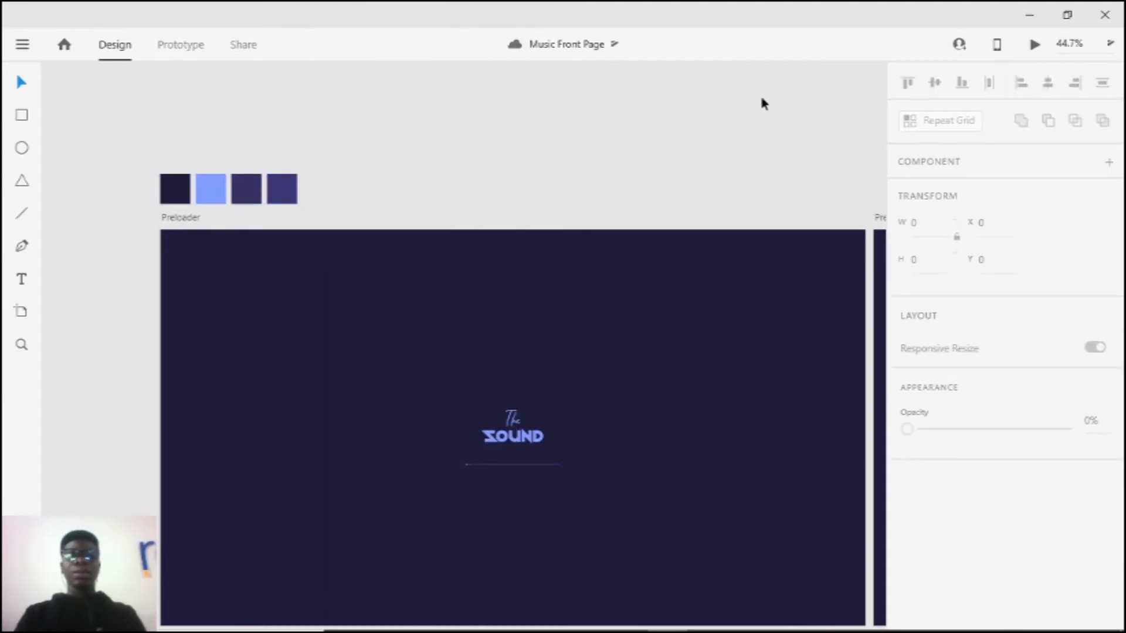
Step: Create a new document from the Web 1920 preset and maximize its window
{"action": "key", "text": "ctrl+n"}
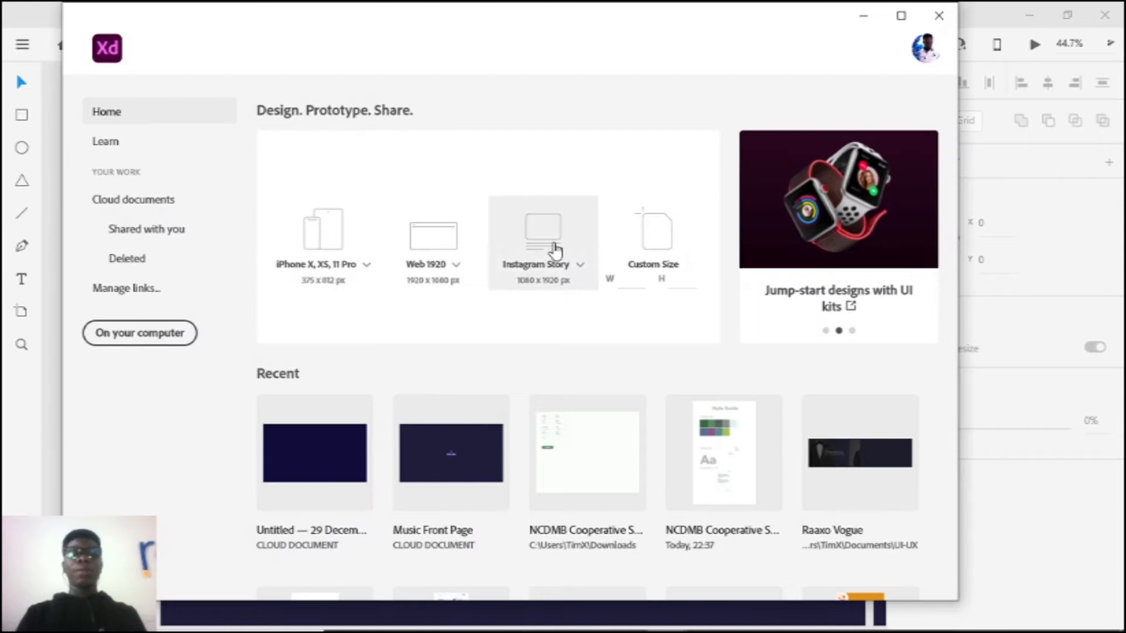
{"action": "left_click", "coordinate": [444, 261]}
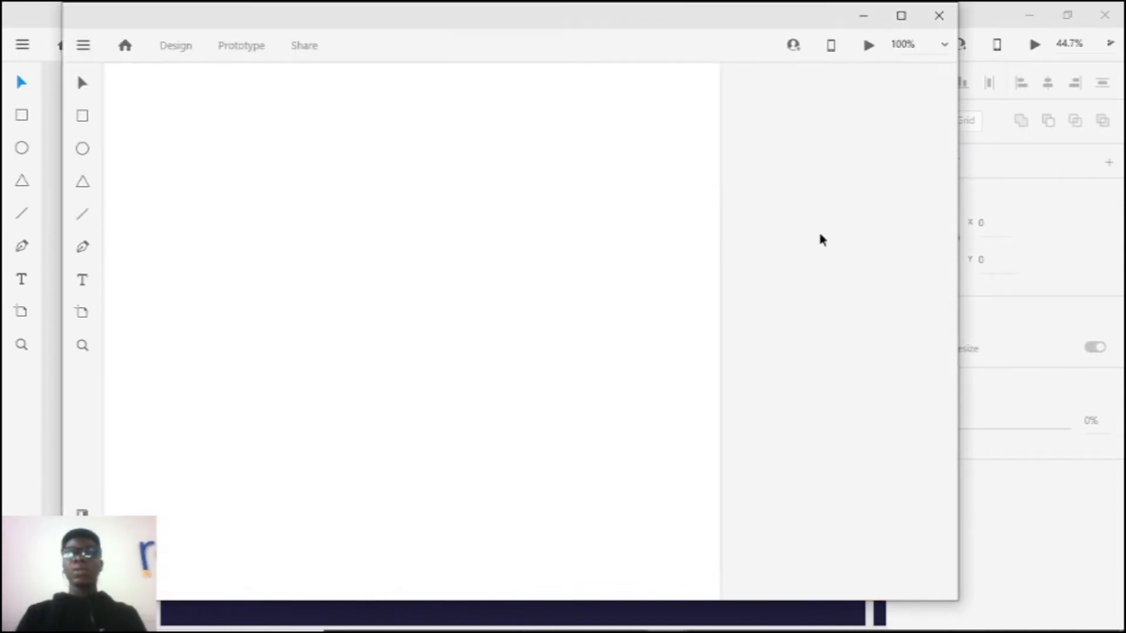
{"action": "left_click", "coordinate": [902, 23]}
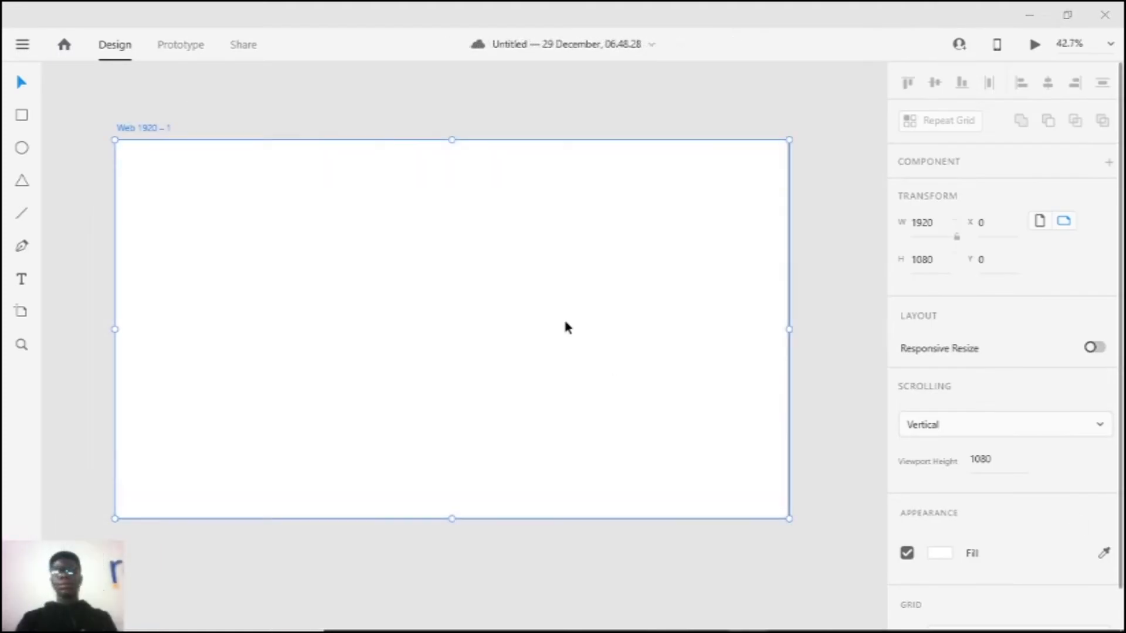
Step: Rename the Web 1920 artboard as "Preloader - 1"
{"action": "scroll", "coordinate": [268, 111], "scroll_direction": "left", "scroll_amount": 3}
{"action": "scroll", "coordinate": [258, 112], "scroll_direction": "up", "scroll_amount": 2}
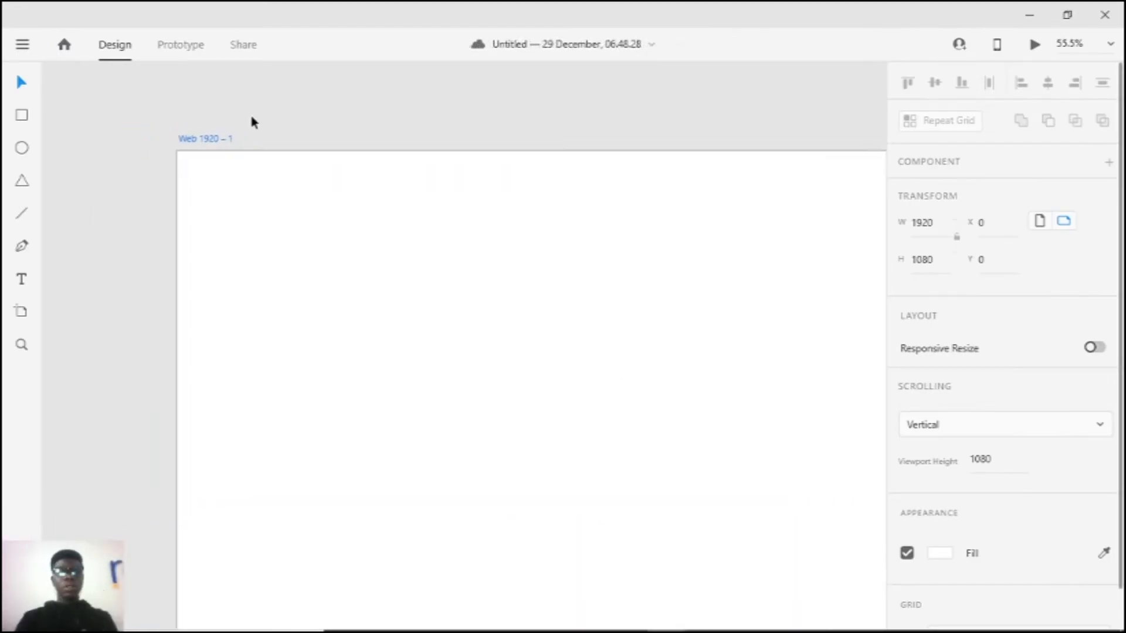
{"action": "double_click", "coordinate": [215, 138]}
{"action": "type", "text": "Preload"}
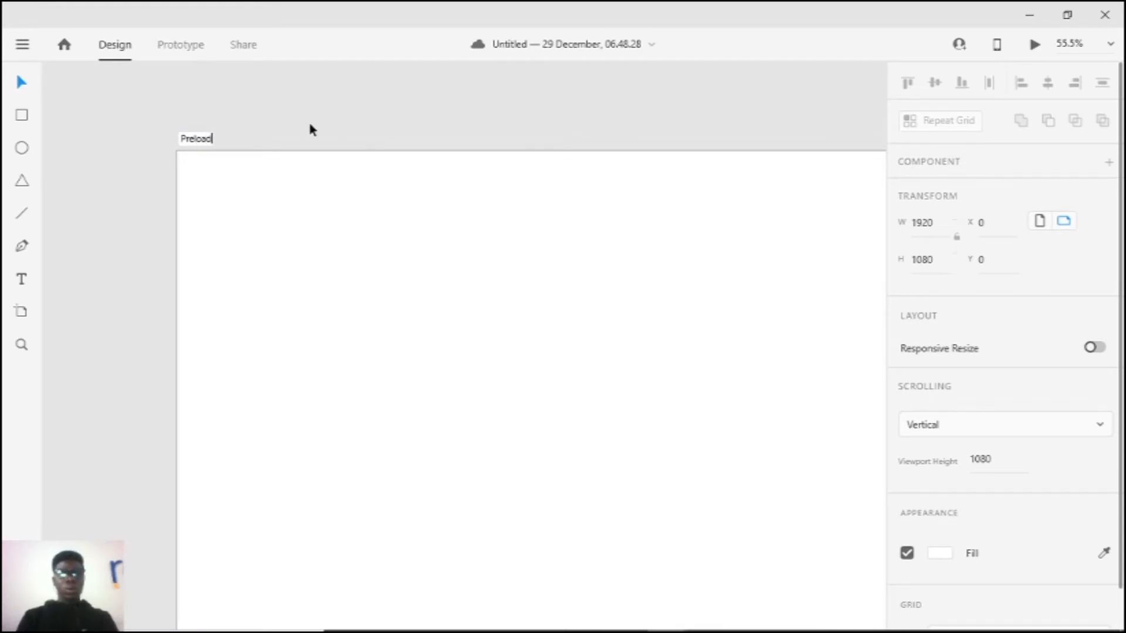
{"action": "type", "text": "er - 1"}
{"action": "key", "text": "Return"}
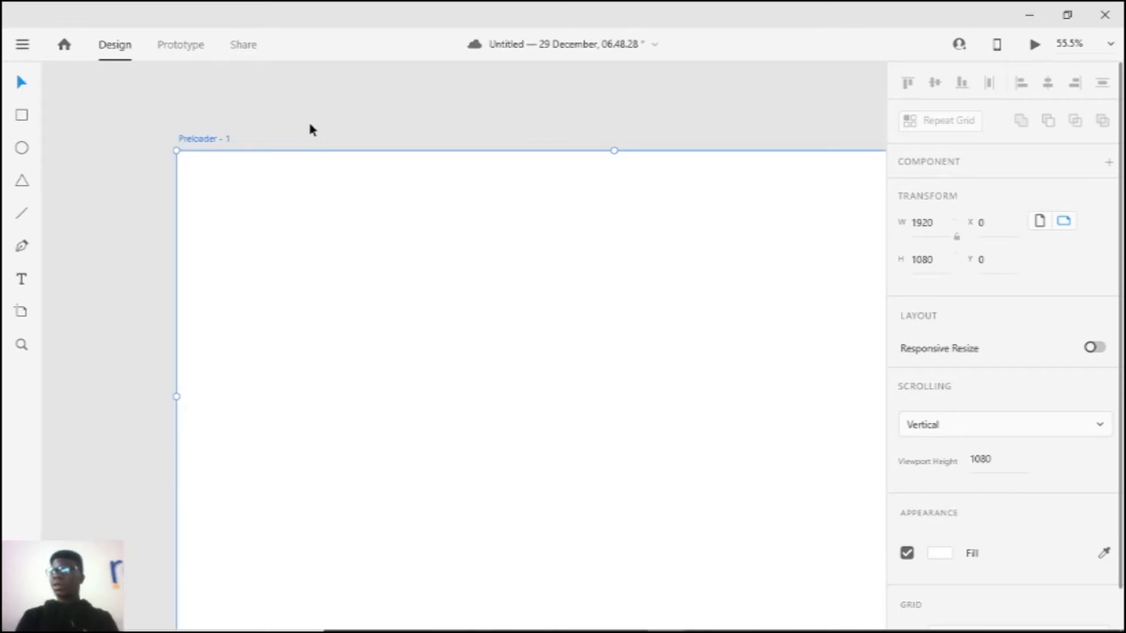
Step: Paste the four colour swatches and place them above the artboard's upper-left corner, at about X 0, Y -149
{"action": "scroll", "coordinate": [332, 347], "scroll_direction": "down", "scroll_amount": 5}
{"action": "scroll", "coordinate": [457, 352], "scroll_direction": "up", "scroll_amount": 1}
{"action": "left_click_drag", "start_coordinate": [457, 352], "coordinate": [344, 322]}
{"action": "scroll", "coordinate": [245, 292], "scroll_direction": "up", "scroll_amount": 2}
{"action": "left_click_drag", "start_coordinate": [246, 206], "coordinate": [246, 228]}
{"action": "scroll", "coordinate": [320, 88], "scroll_direction": "down", "scroll_amount": 1}
{"action": "left_click_drag", "start_coordinate": [421, 284], "coordinate": [332, 372]}
{"action": "left_click_drag", "start_coordinate": [183, 181], "coordinate": [276, 132]}
{"action": "left_click", "coordinate": [259, 120]}
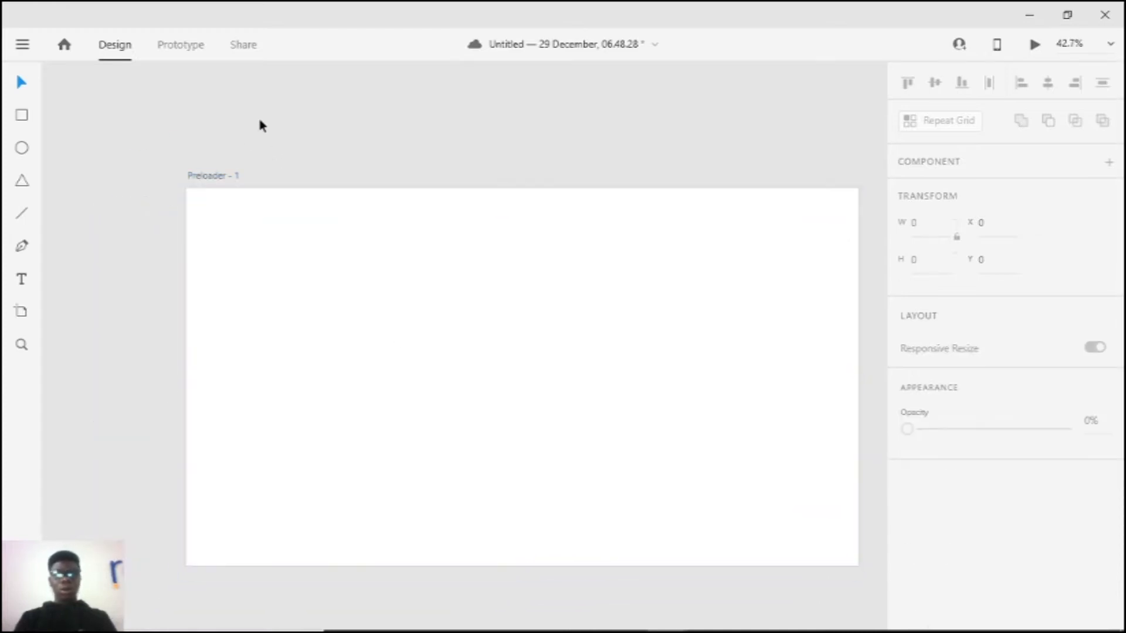
{"action": "key", "text": "ctrl+v"}
{"action": "left_click_drag", "start_coordinate": [442, 359], "coordinate": [225, 149]}
{"action": "scroll", "coordinate": [681, 568], "scroll_direction": "up", "scroll_amount": 1}
{"action": "left_click_drag", "start_coordinate": [509, 441], "coordinate": [477, 355]}
{"action": "left_click", "coordinate": [64, 297]}
{"action": "left_click", "coordinate": [654, 373]}
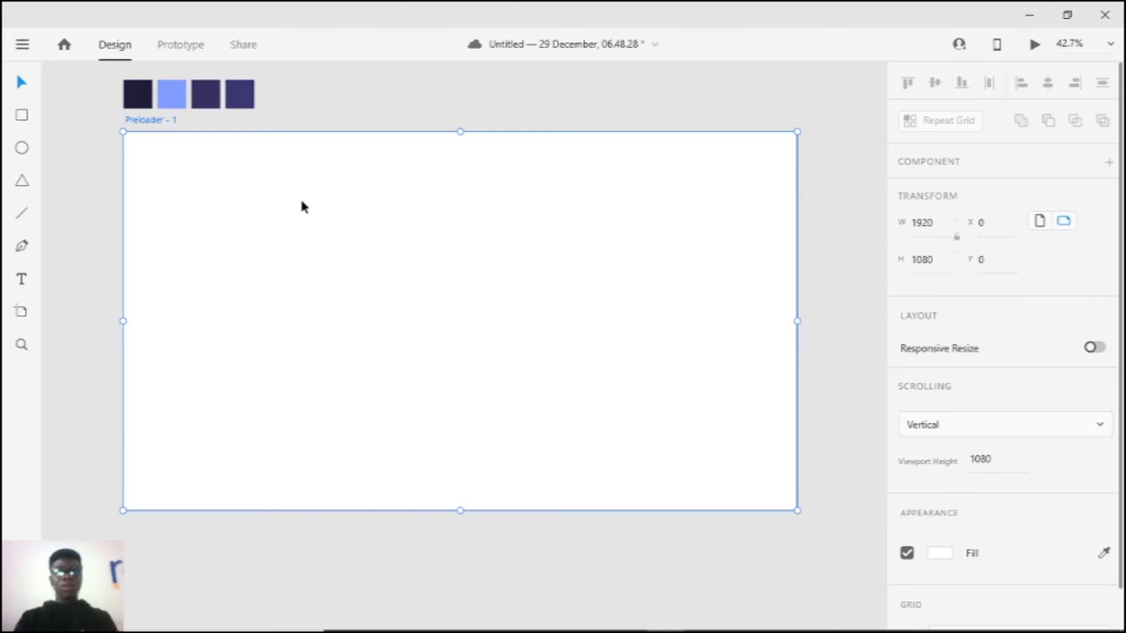
Step: Fill the Preloader - 1 artboard with the dark navy colour sampled from the first swatch
{"action": "left_click_drag", "start_coordinate": [312, 201], "coordinate": [320, 209]}
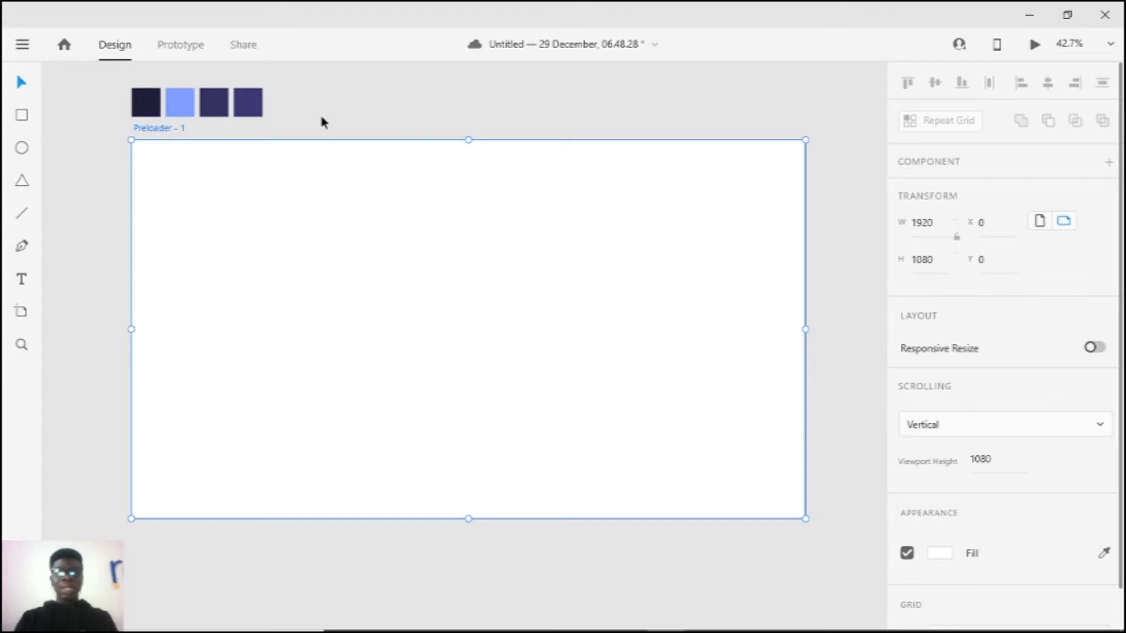
{"action": "left_click", "coordinate": [129, 127]}
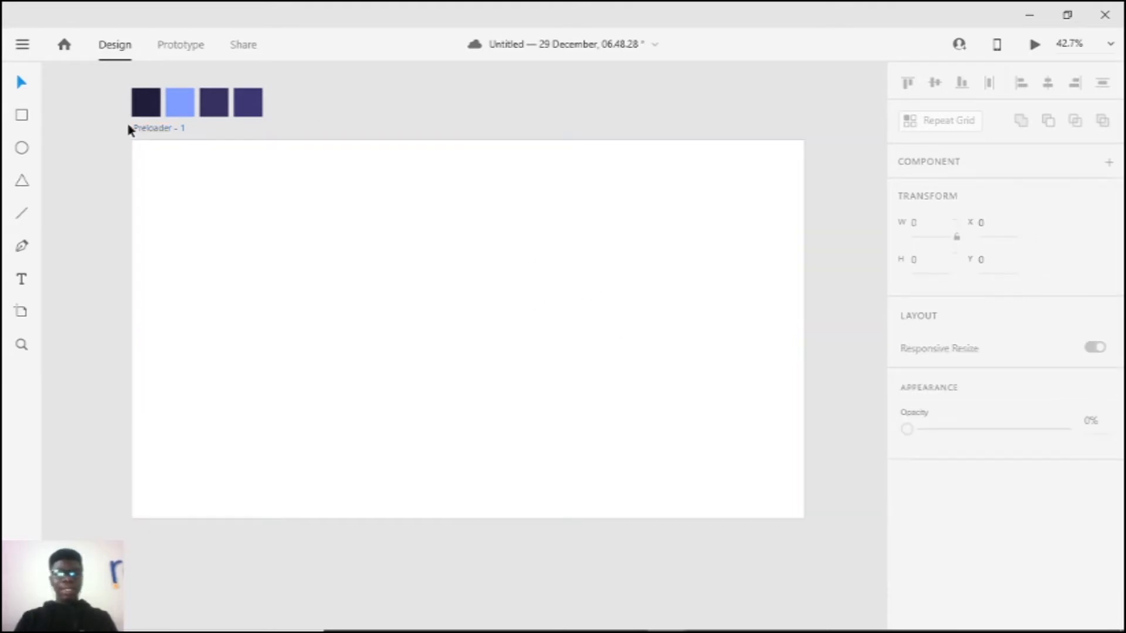
{"action": "left_click", "coordinate": [160, 130]}
{"action": "left_click", "coordinate": [1104, 554]}
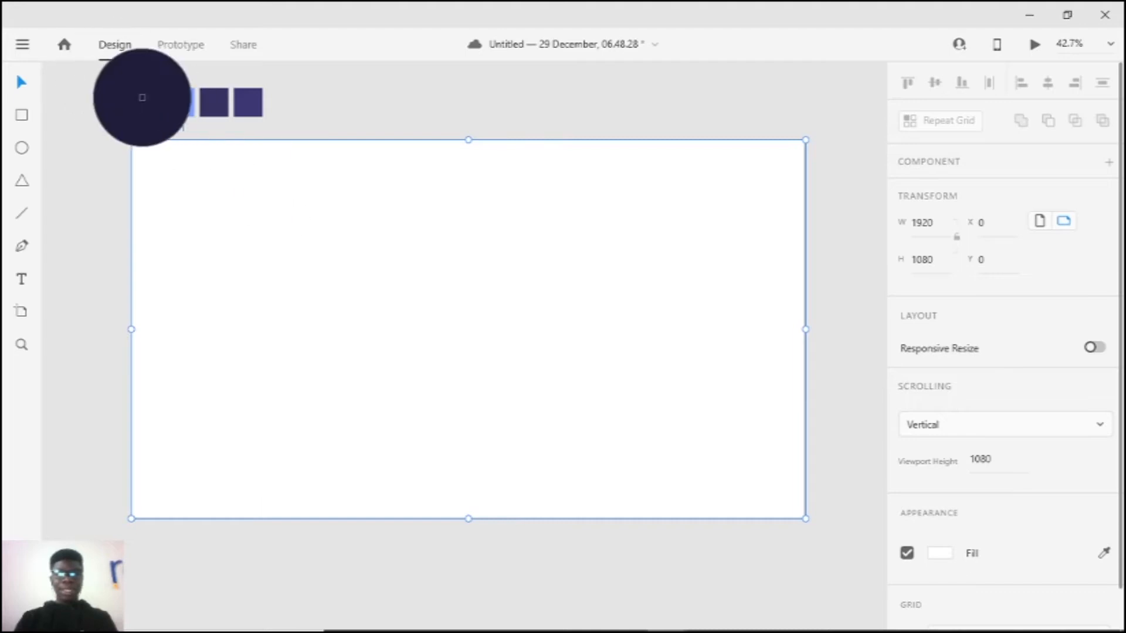
{"action": "left_click", "coordinate": [141, 97]}
{"action": "left_click", "coordinate": [102, 101]}
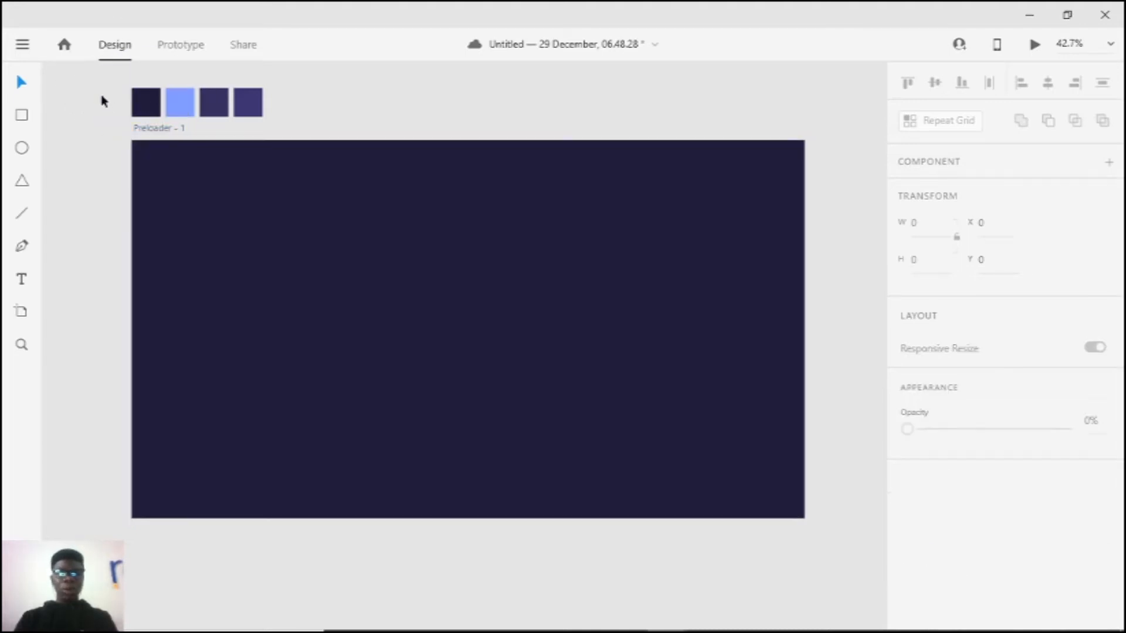
Step: Add the first swatch's dark navy fill, #1F1C3B, to the saved colours
{"action": "left_click", "coordinate": [145, 103]}
{"action": "scroll", "coordinate": [970, 513], "scroll_direction": "down", "scroll_amount": 5}
{"action": "left_click", "coordinate": [942, 445]}
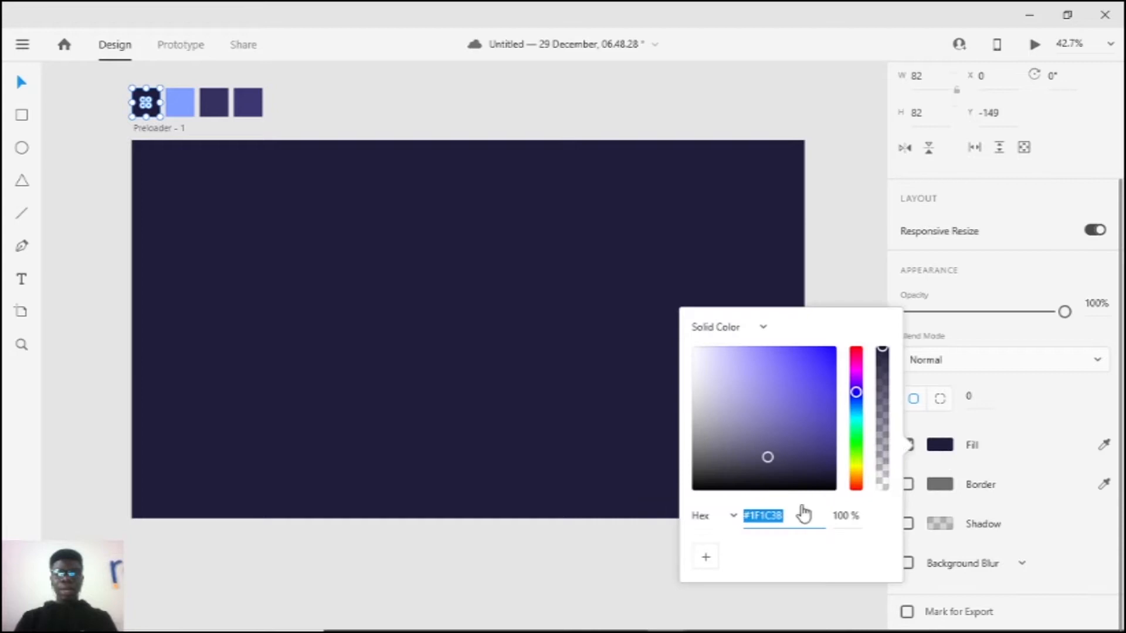
{"action": "left_click", "coordinate": [706, 558]}
{"action": "left_click", "coordinate": [180, 102]}
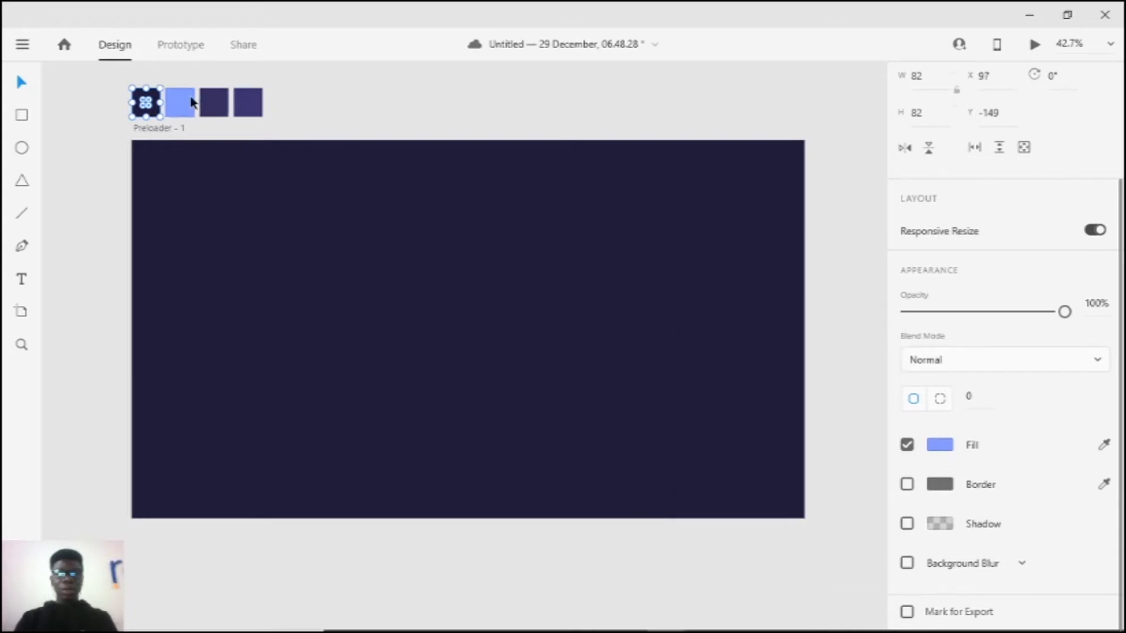
{"action": "left_click", "coordinate": [940, 445]}
{"action": "left_click", "coordinate": [733, 556]}
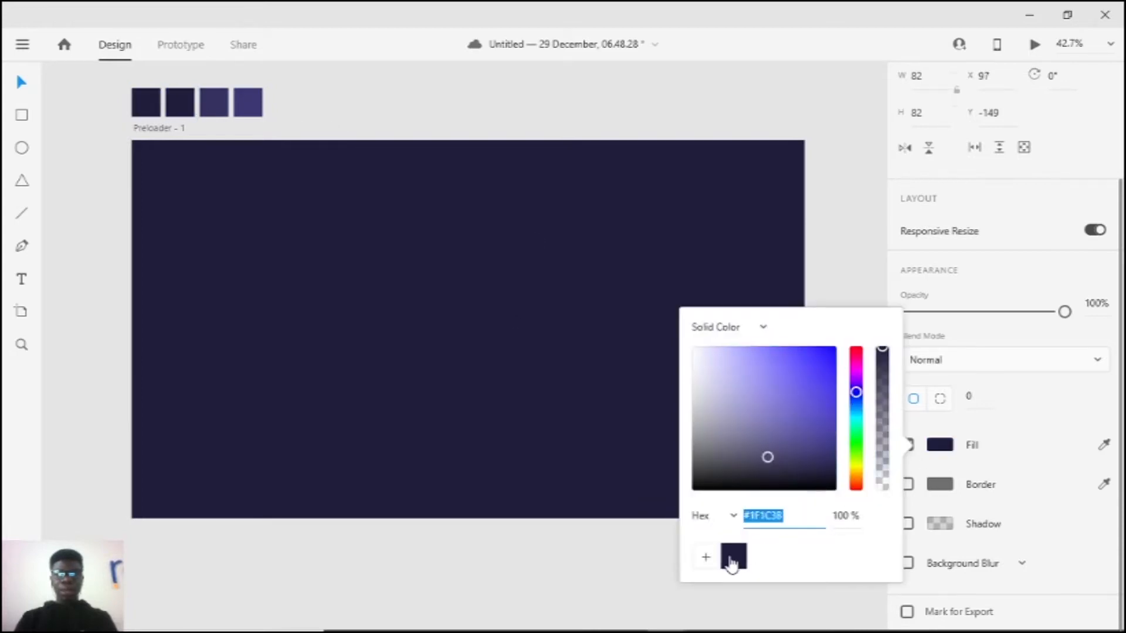
{"action": "left_click", "coordinate": [577, 143]}
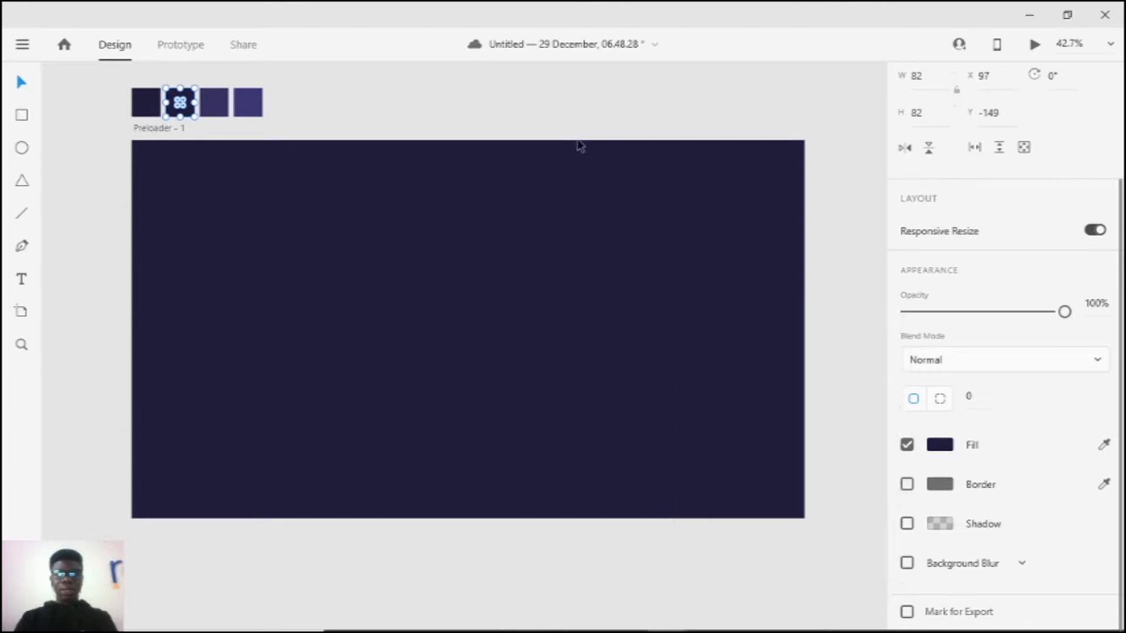
{"action": "key", "text": "ctrl+z"}
Step: Add the second swatch's light blue fill, #809DFF, to the saved colours
{"action": "scroll", "coordinate": [959, 527], "scroll_direction": "down", "scroll_amount": 3}
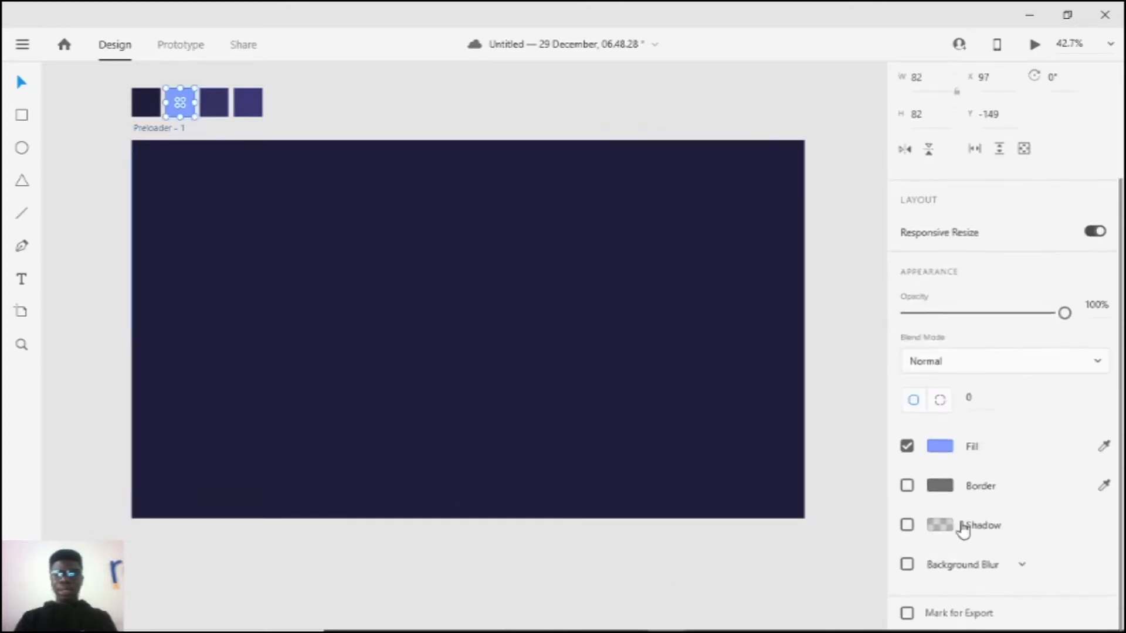
{"action": "left_click", "coordinate": [940, 445]}
{"action": "left_click", "coordinate": [706, 558]}
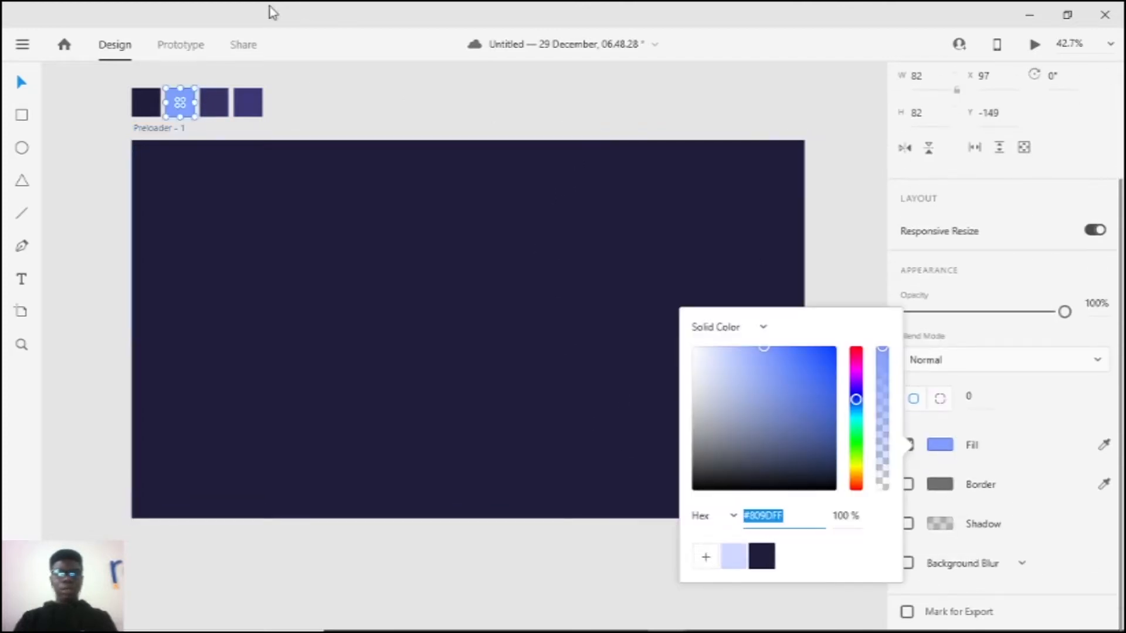
Step: Add the fills of the third and fourth swatches, #363160 and #3D3774, to the saved colours
{"action": "left_click", "coordinate": [213, 104]}
{"action": "left_click", "coordinate": [938, 447]}
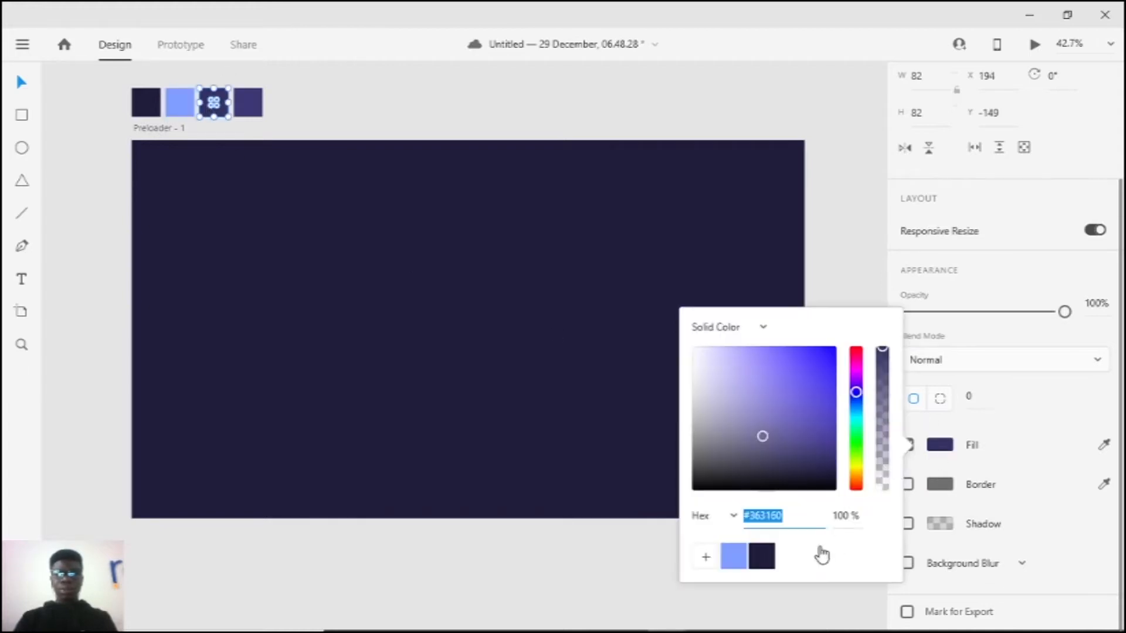
{"action": "left_click", "coordinate": [705, 558]}
{"action": "left_click", "coordinate": [250, 105]}
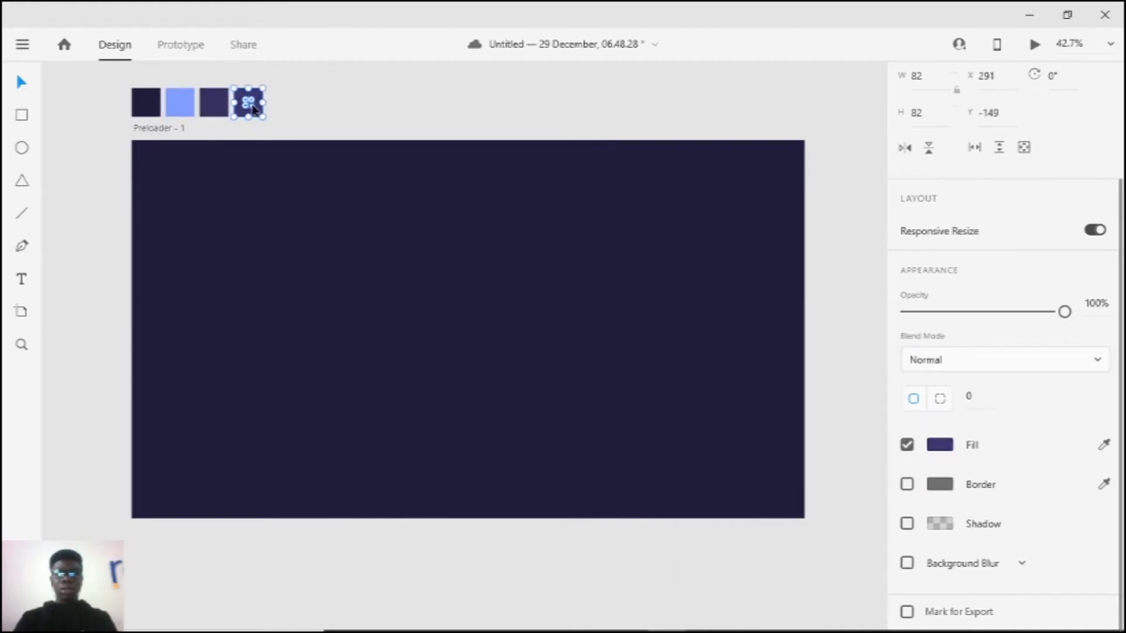
{"action": "left_click", "coordinate": [937, 446]}
{"action": "left_click", "coordinate": [706, 559]}
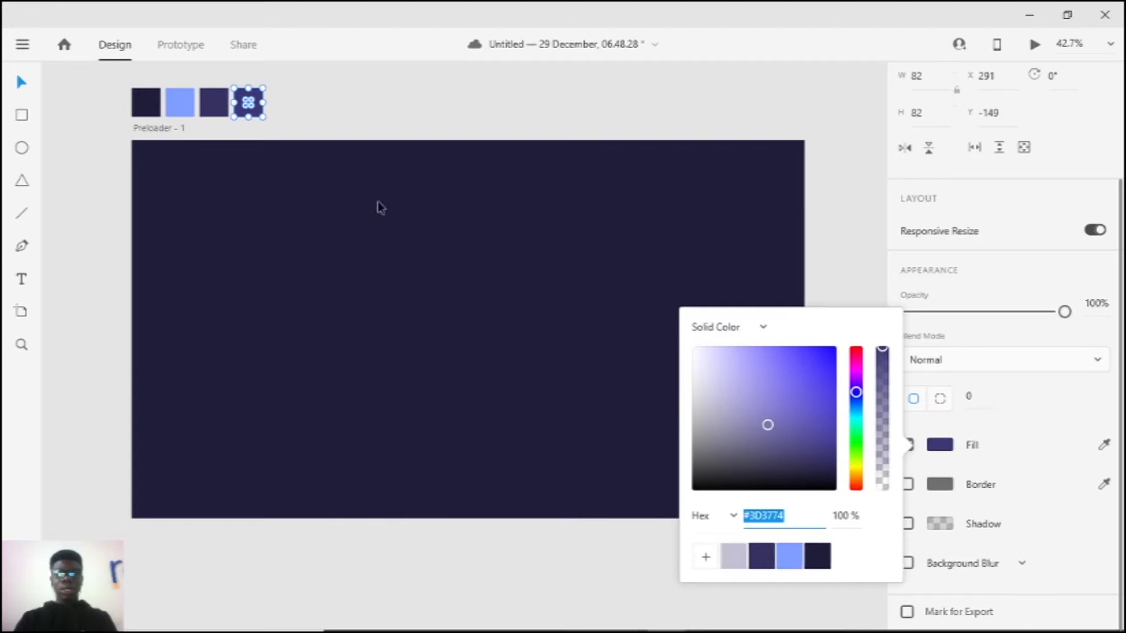
{"action": "left_click", "coordinate": [443, 125]}
{"action": "left_click_drag", "start_coordinate": [407, 98], "coordinate": [127, 103]}
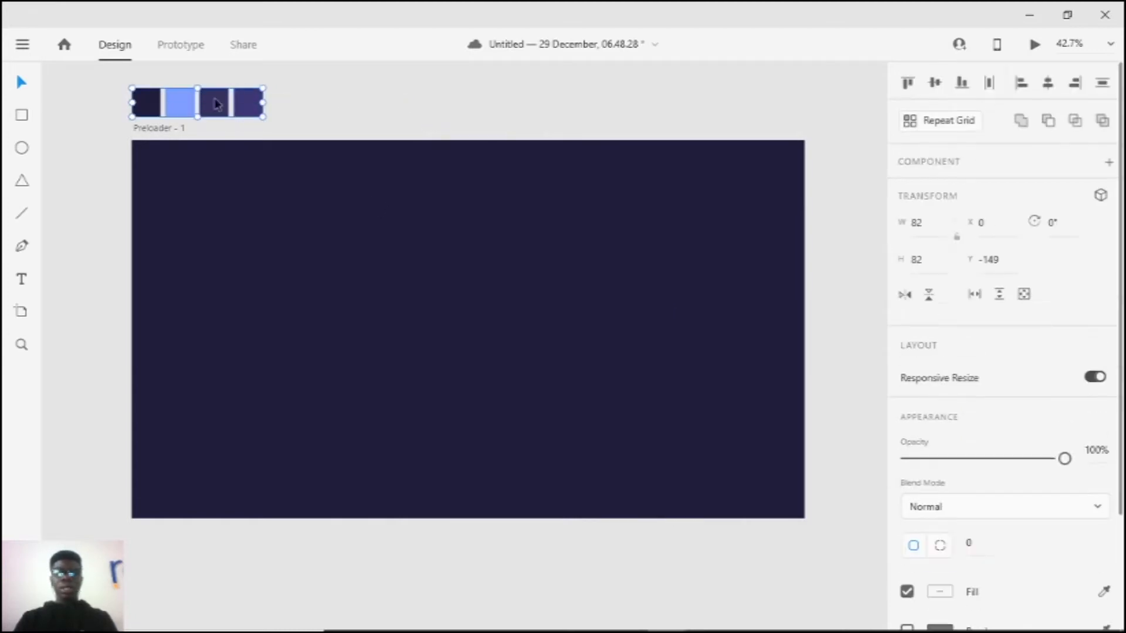
{"action": "key", "text": "Delete"}
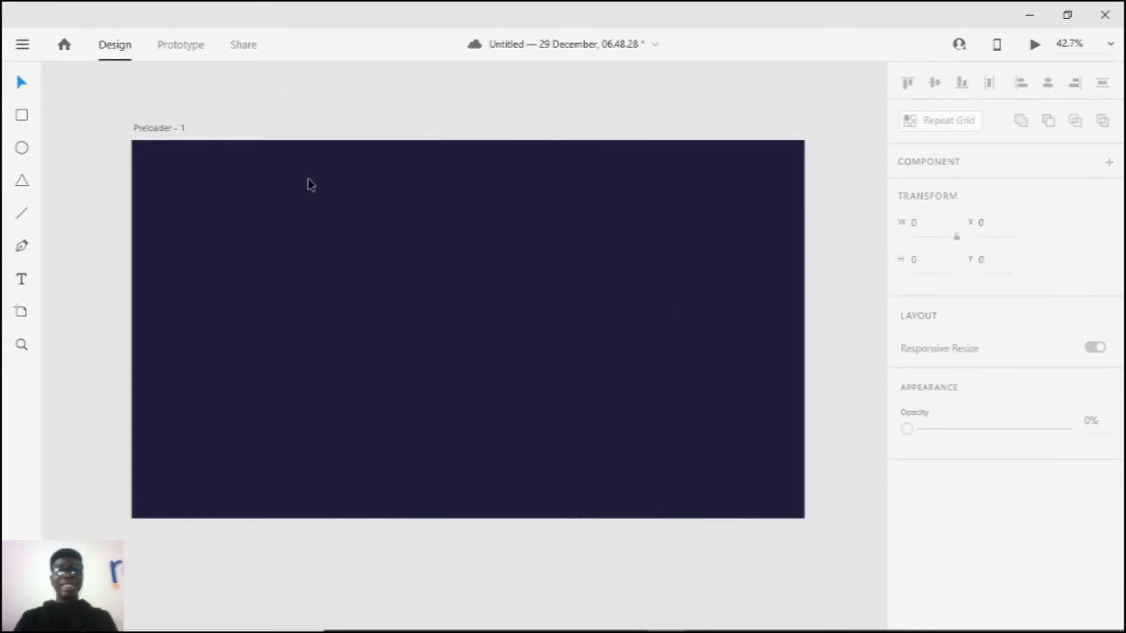
{"action": "scroll", "coordinate": [286, 209], "scroll_direction": "down", "scroll_amount": 1}
{"action": "key", "text": "ctrl+z"}
{"action": "scroll", "coordinate": [278, 148], "scroll_direction": "up", "scroll_amount": 1}
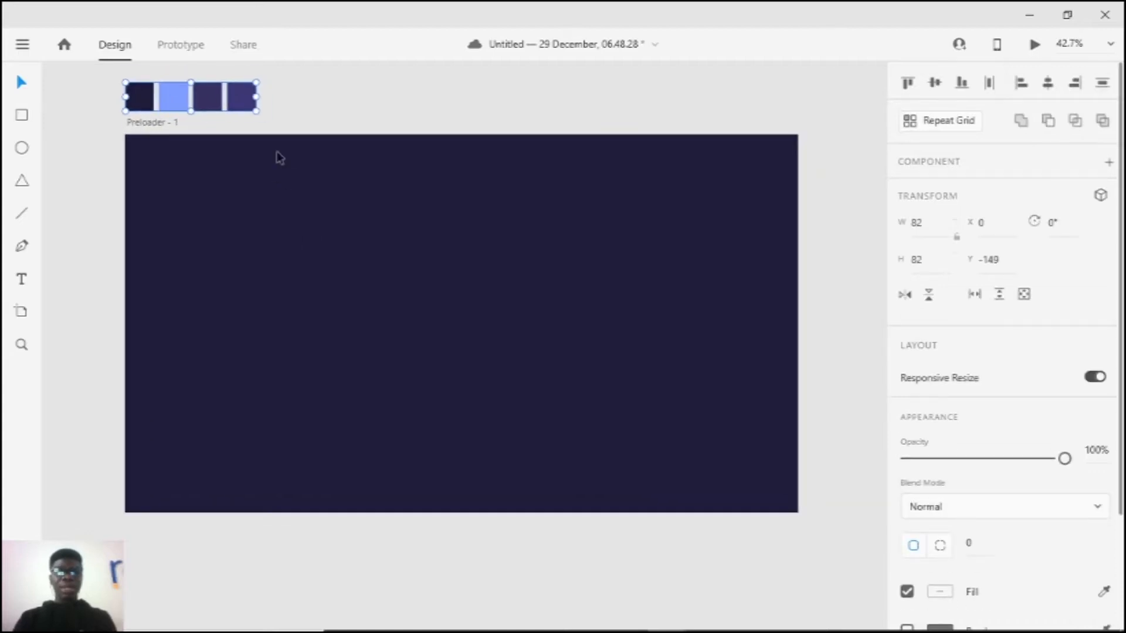
{"action": "left_click", "coordinate": [365, 100]}
{"action": "left_click_drag", "start_coordinate": [243, 141], "coordinate": [267, 182]}
{"action": "scroll", "coordinate": [284, 234], "scroll_direction": "down", "scroll_amount": 2}
{"action": "scroll", "coordinate": [284, 236], "scroll_direction": "up", "scroll_amount": 4}
{"action": "left_click_drag", "start_coordinate": [284, 237], "coordinate": [250, 193]}
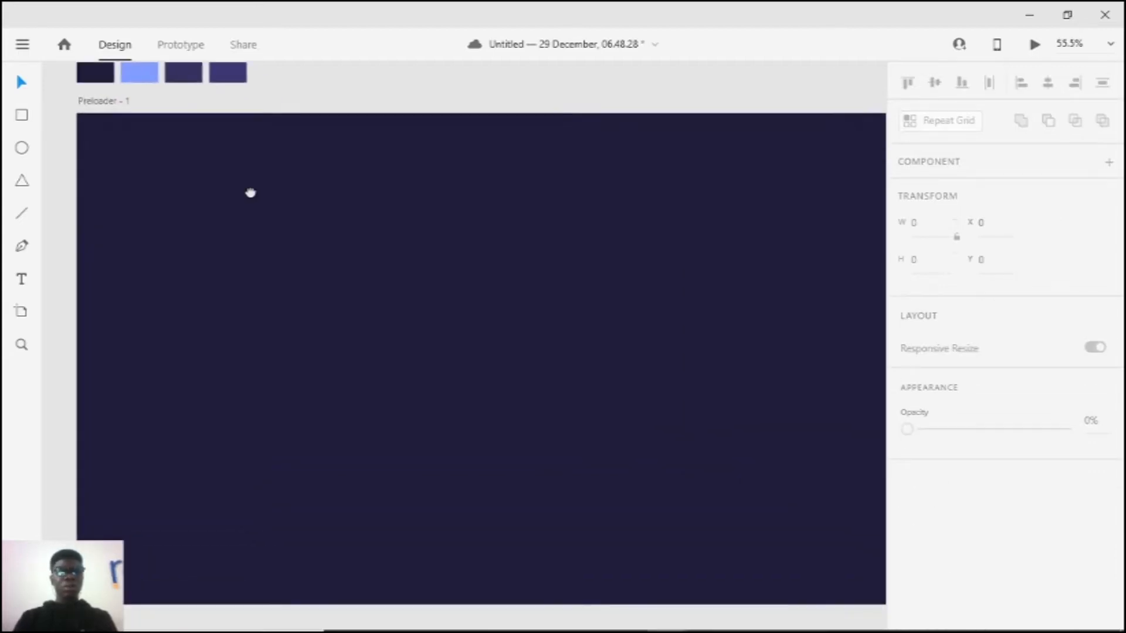
{"action": "scroll", "coordinate": [258, 201], "scroll_direction": "down", "scroll_amount": 3}
{"action": "scroll", "coordinate": [298, 211], "scroll_direction": "down", "scroll_amount": 3}
{"action": "scroll", "coordinate": [281, 238], "scroll_direction": "up", "scroll_amount": 3}
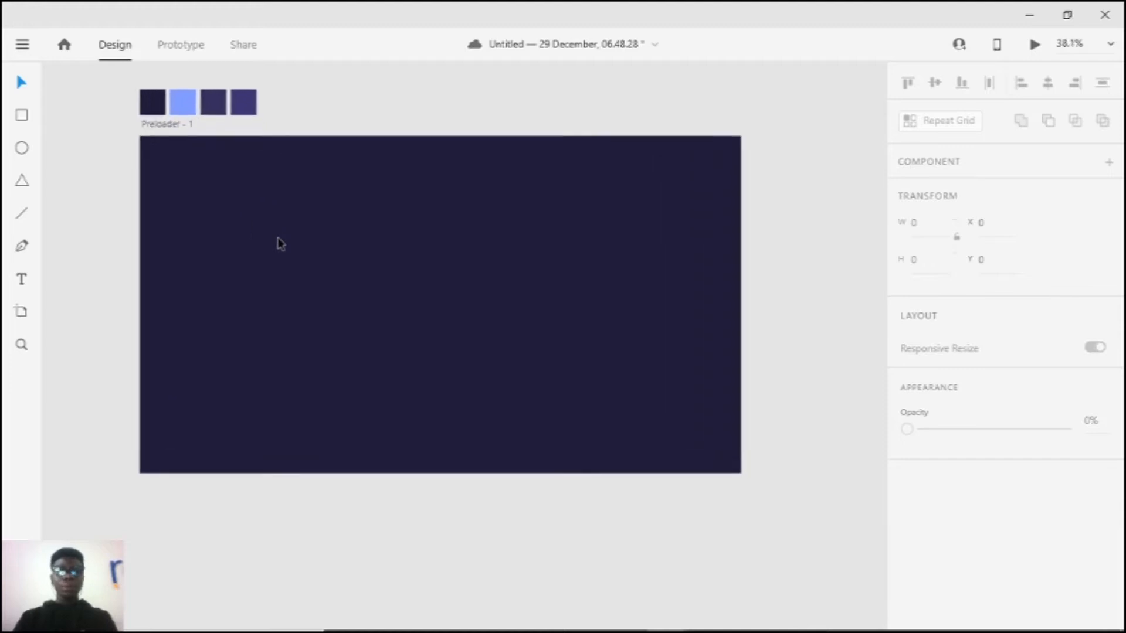
Step: Add the text "The" on the Preloader - 1 artboard and enlarge it to font size 109
{"action": "left_click", "coordinate": [21, 280]}
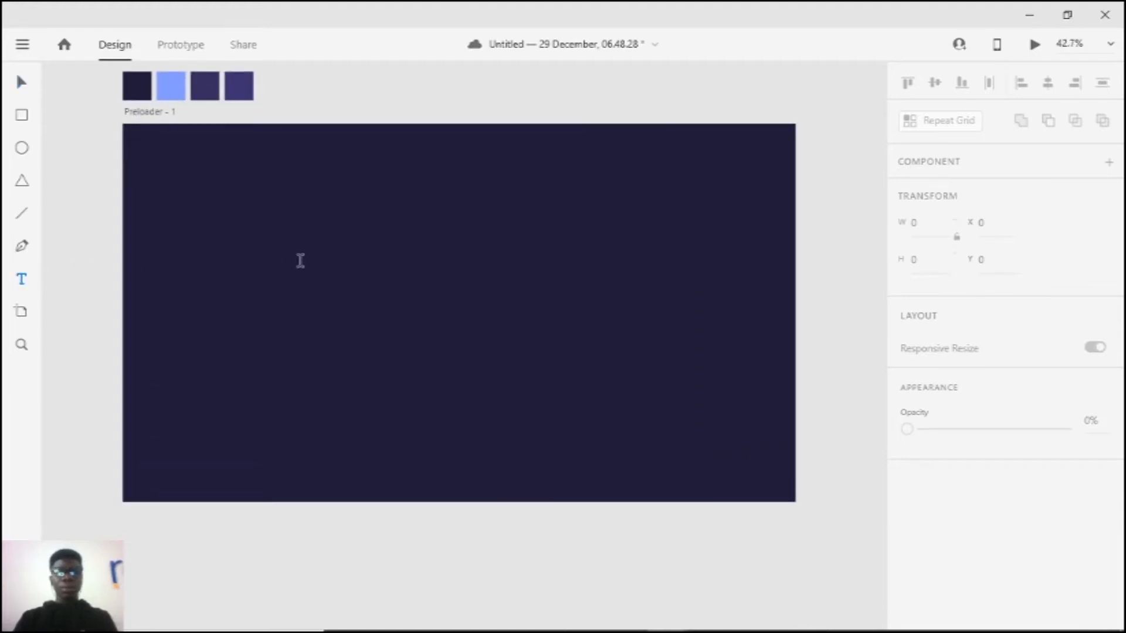
{"action": "left_click", "coordinate": [300, 260]}
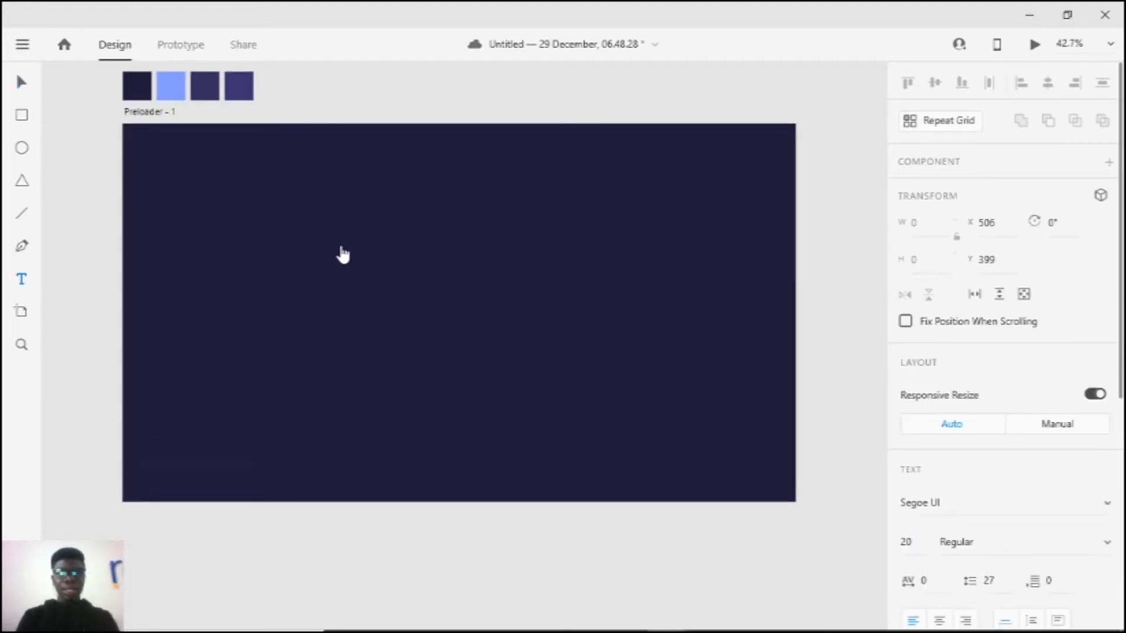
{"action": "key", "text": "Escape"}
{"action": "left_click_drag", "start_coordinate": [306, 267], "coordinate": [336, 305]}
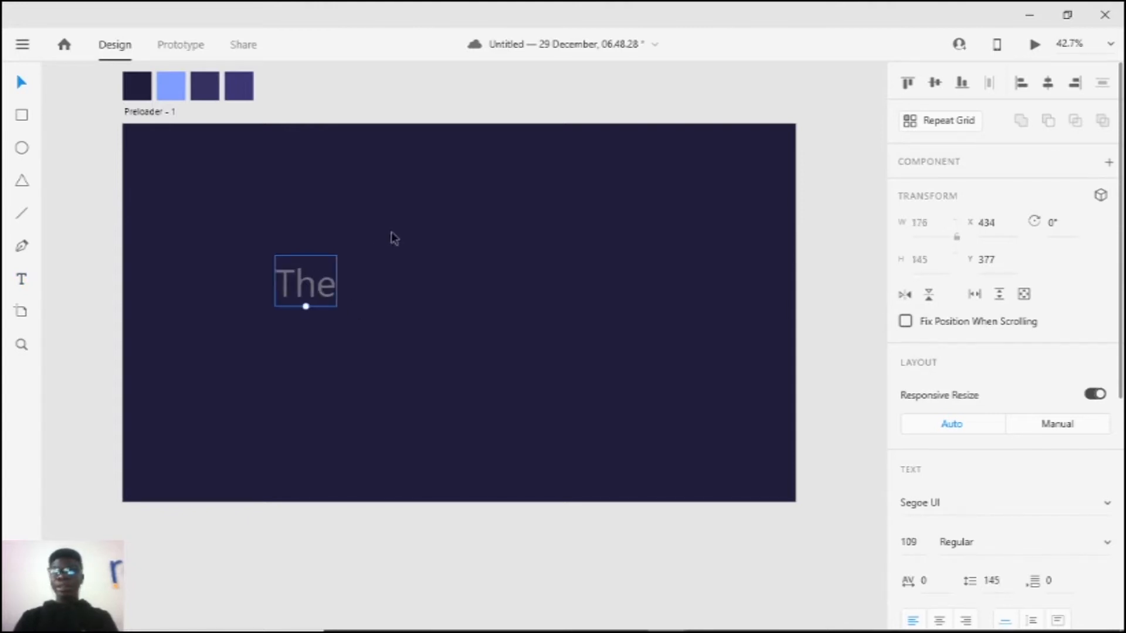
Step: Set the font of the text "The" to Bahagia
{"action": "scroll", "coordinate": [1010, 397], "scroll_direction": "down", "scroll_amount": 6}
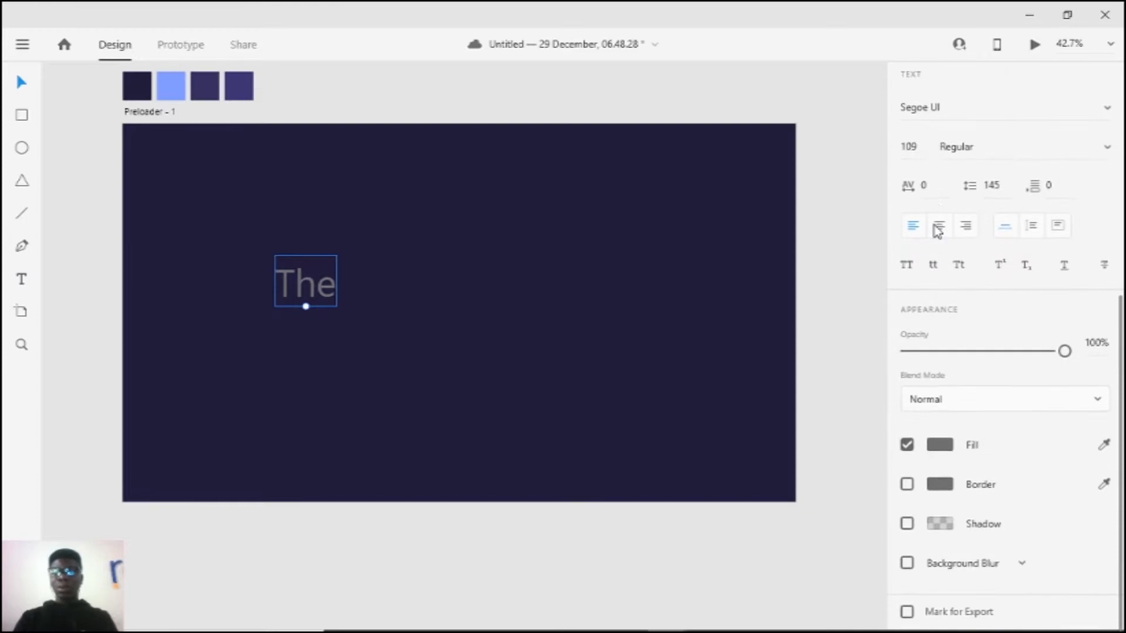
{"action": "left_click", "coordinate": [986, 108]}
{"action": "type", "text": "Bahagia"}
{"action": "key", "text": "Return"}
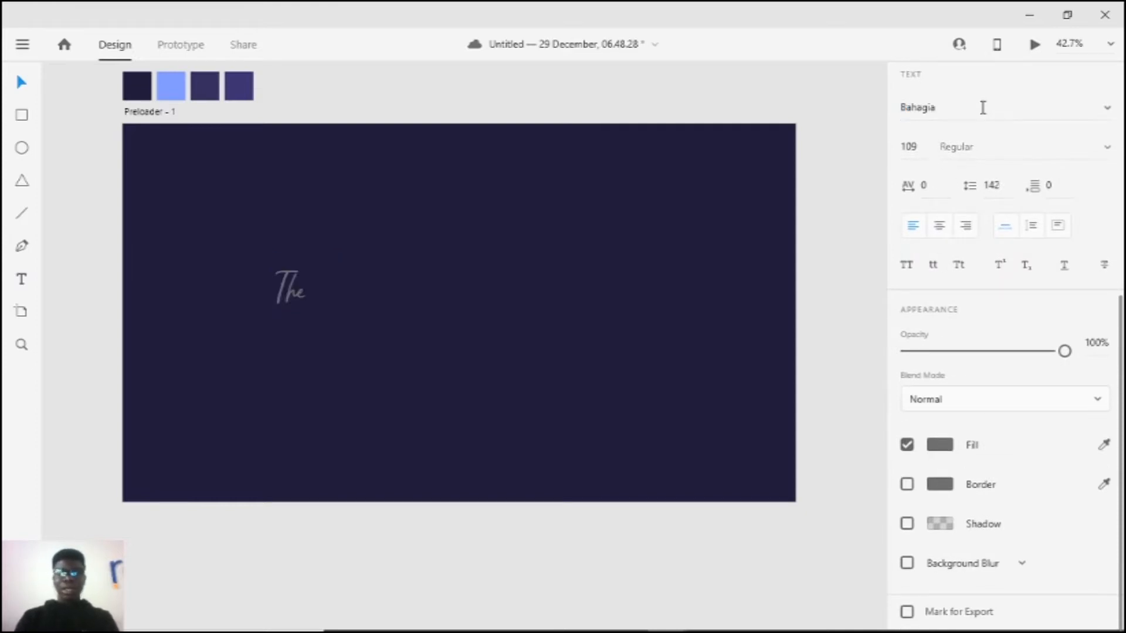
Step: Move "The" near the artboard's centre and place a copy beneath it that reads "Sound"
{"action": "left_click_drag", "start_coordinate": [296, 301], "coordinate": [456, 350]}
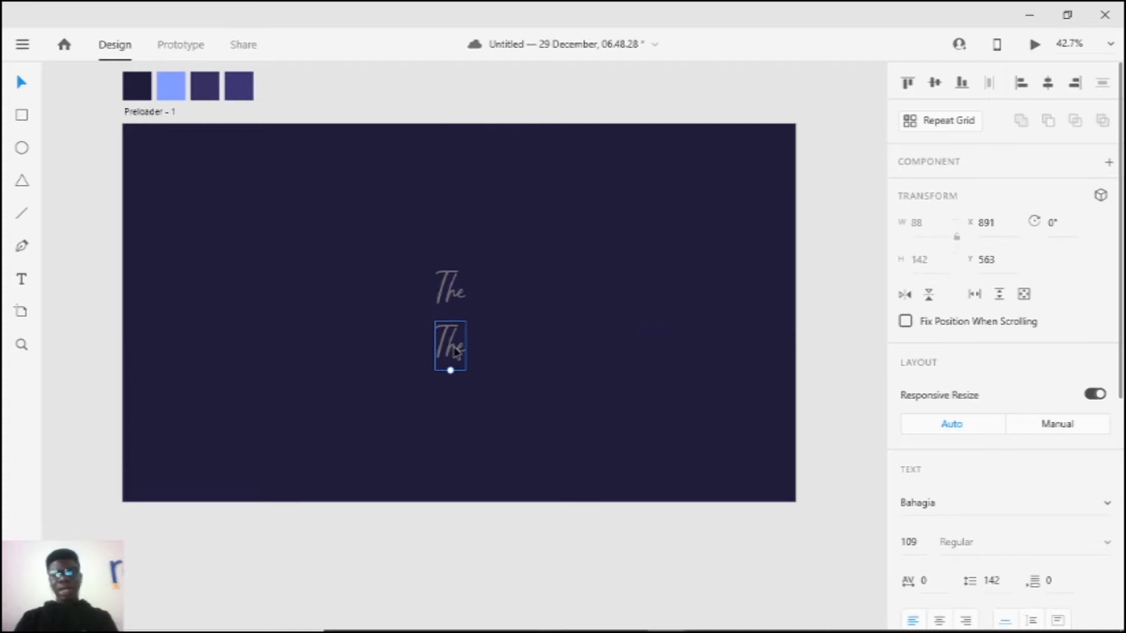
{"action": "double_click", "coordinate": [457, 351]}
{"action": "type", "text": "Sound"}
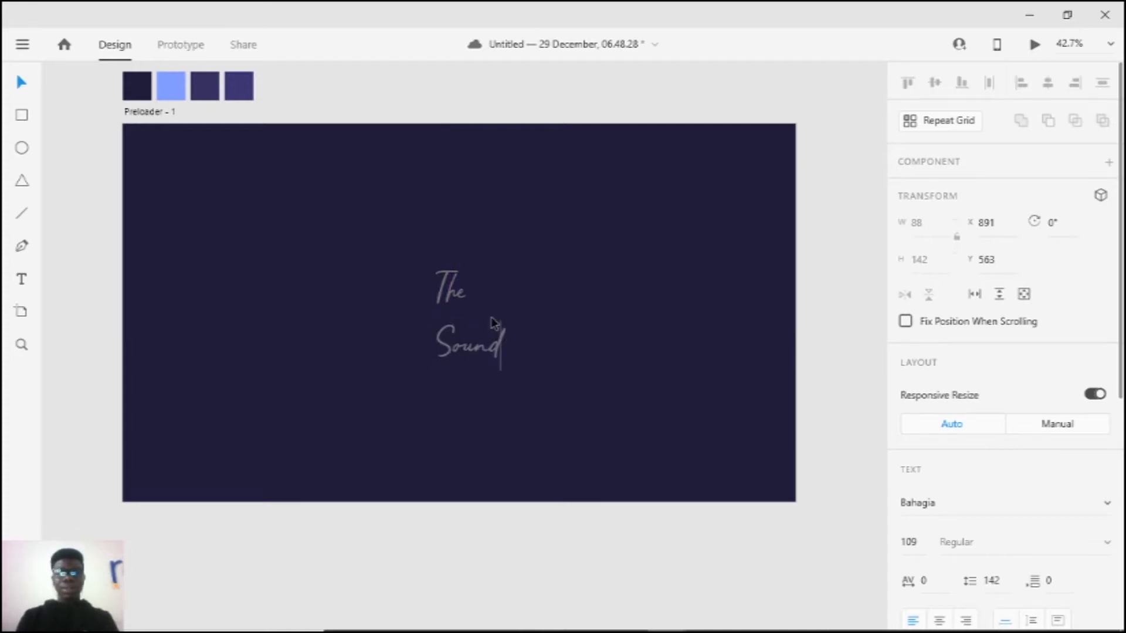
{"action": "key", "text": "Escape"}
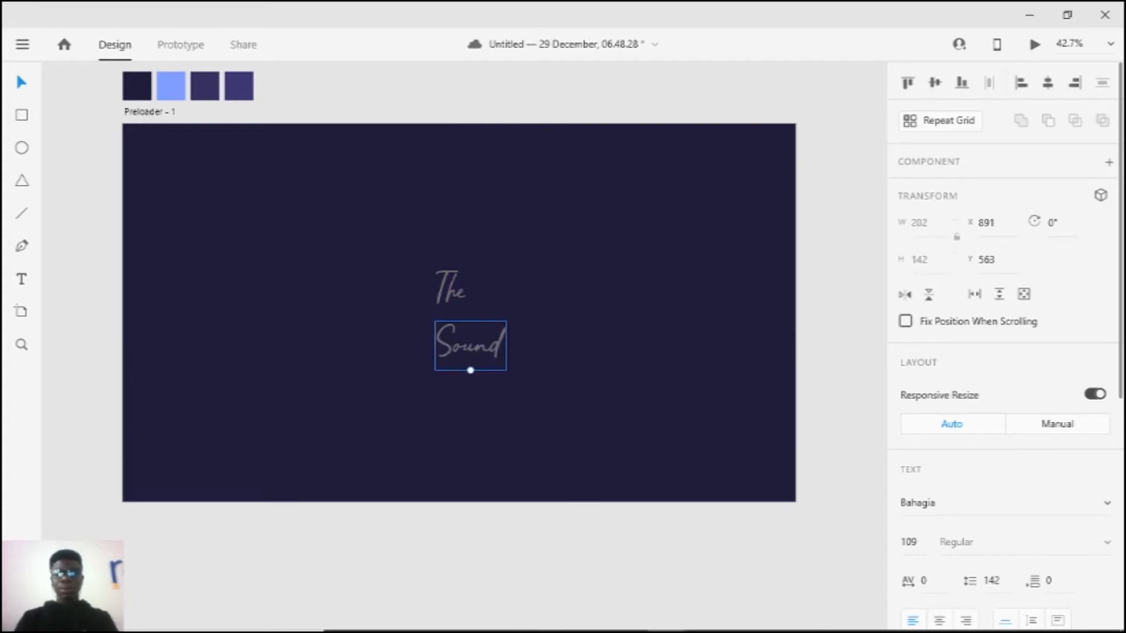
Step: Set the font of "Sound" to Toxico and centre the word beneath "The"
{"action": "left_click", "coordinate": [957, 500]}
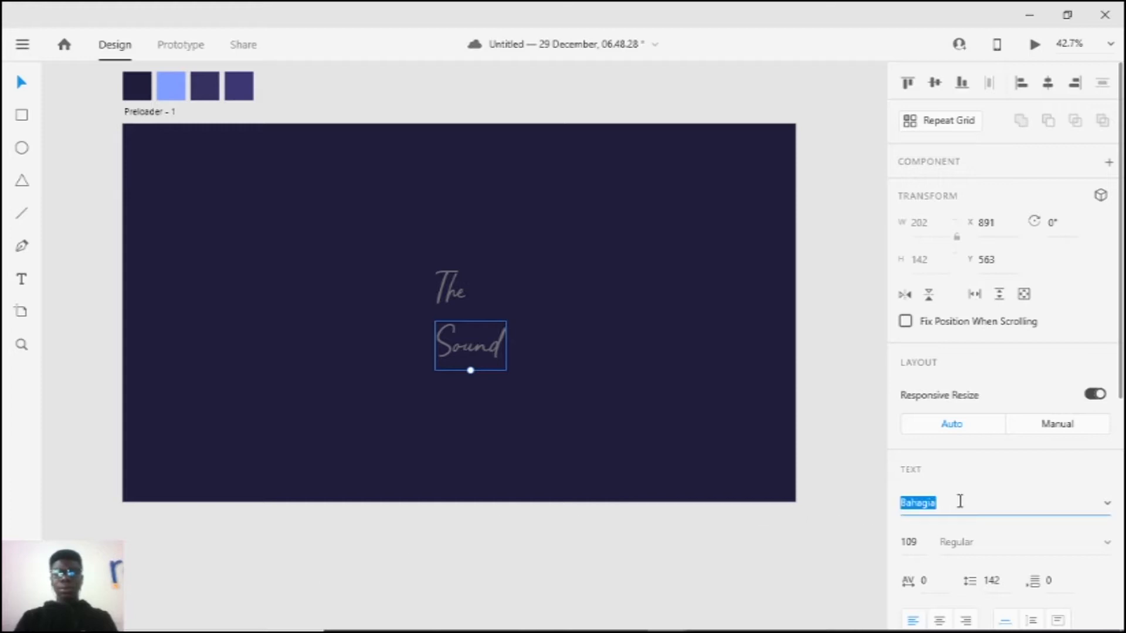
{"action": "type", "text": "Toxco"}
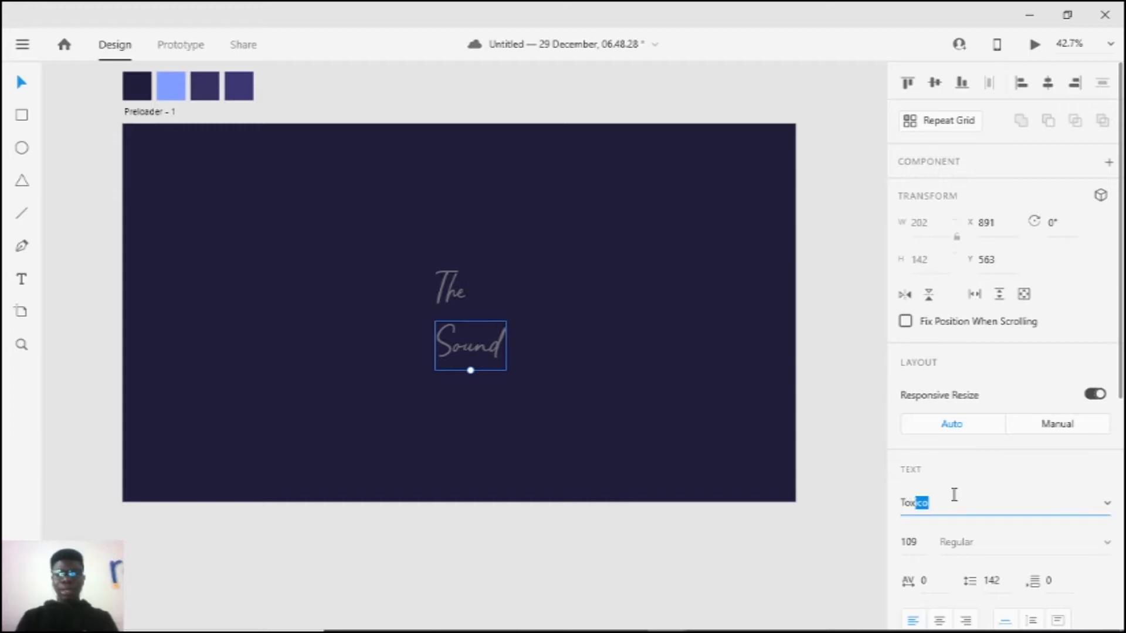
{"action": "key", "text": "Return"}
{"action": "left_click_drag", "start_coordinate": [558, 342], "coordinate": [508, 340]}
Step: Fill both texts, "The" and "Sound", with the saved light blue colour
{"action": "left_click_drag", "start_coordinate": [382, 225], "coordinate": [446, 329]}
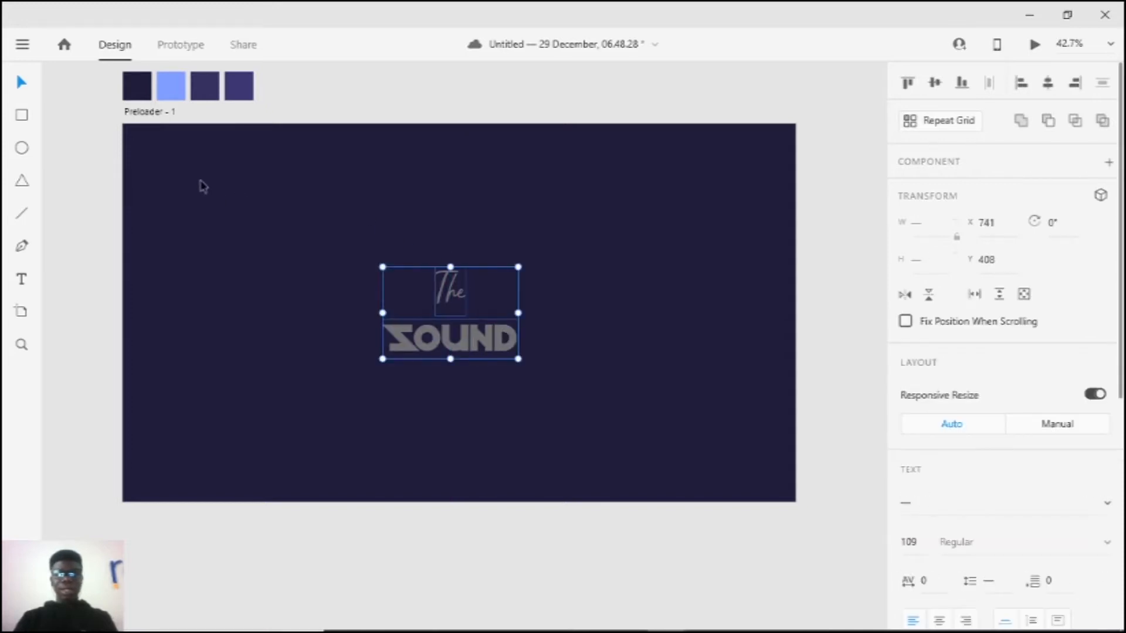
{"action": "scroll", "coordinate": [872, 455], "scroll_direction": "down", "scroll_amount": 5}
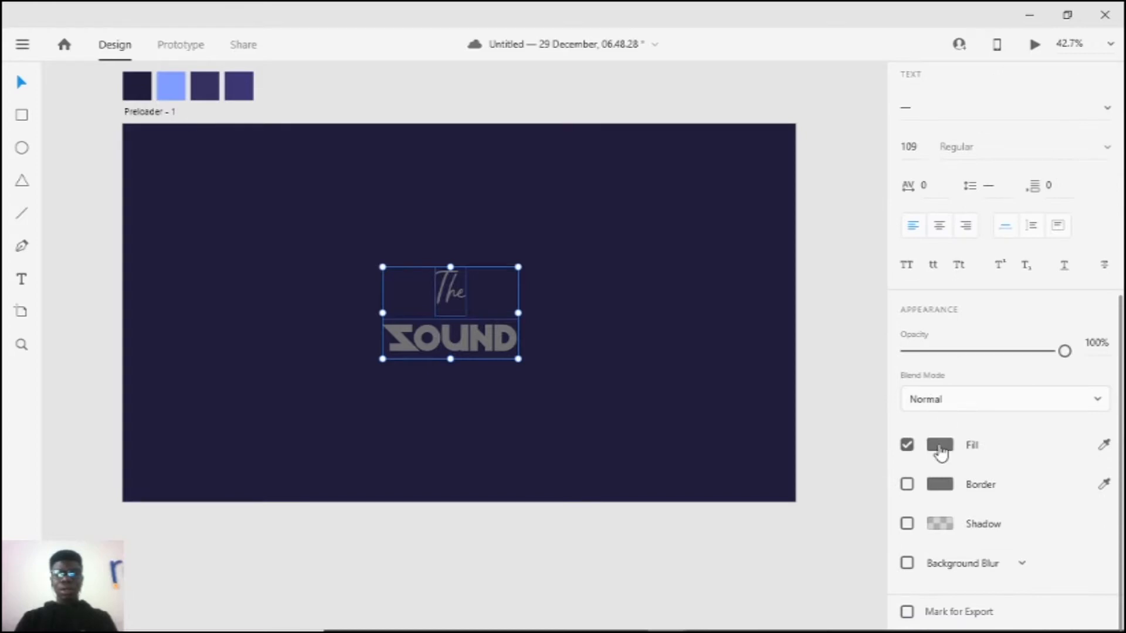
{"action": "left_click", "coordinate": [940, 446]}
{"action": "left_click", "coordinate": [785, 554]}
{"action": "left_click", "coordinate": [510, 415]}
Step: Move "The" closer to "Sound" and scale both texts down together
{"action": "left_click_drag", "start_coordinate": [335, 234], "coordinate": [492, 310]}
{"action": "left_click", "coordinate": [512, 349], "text": "shift"}
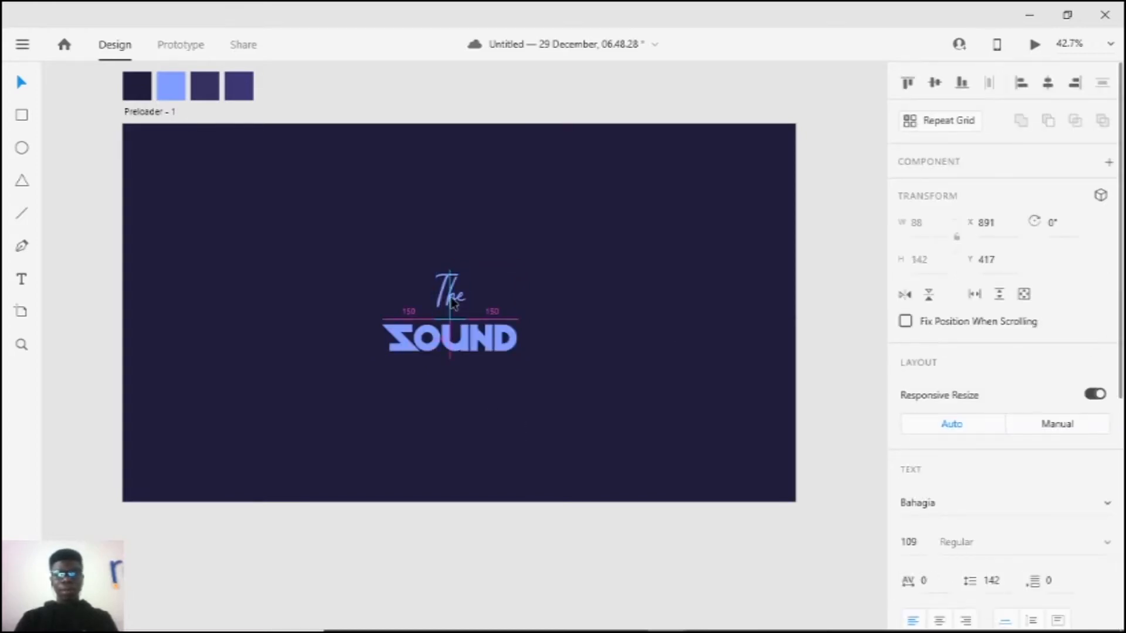
{"action": "left_click_drag", "start_coordinate": [518, 356], "coordinate": [497, 342]}
{"action": "left_click", "coordinate": [540, 293]}
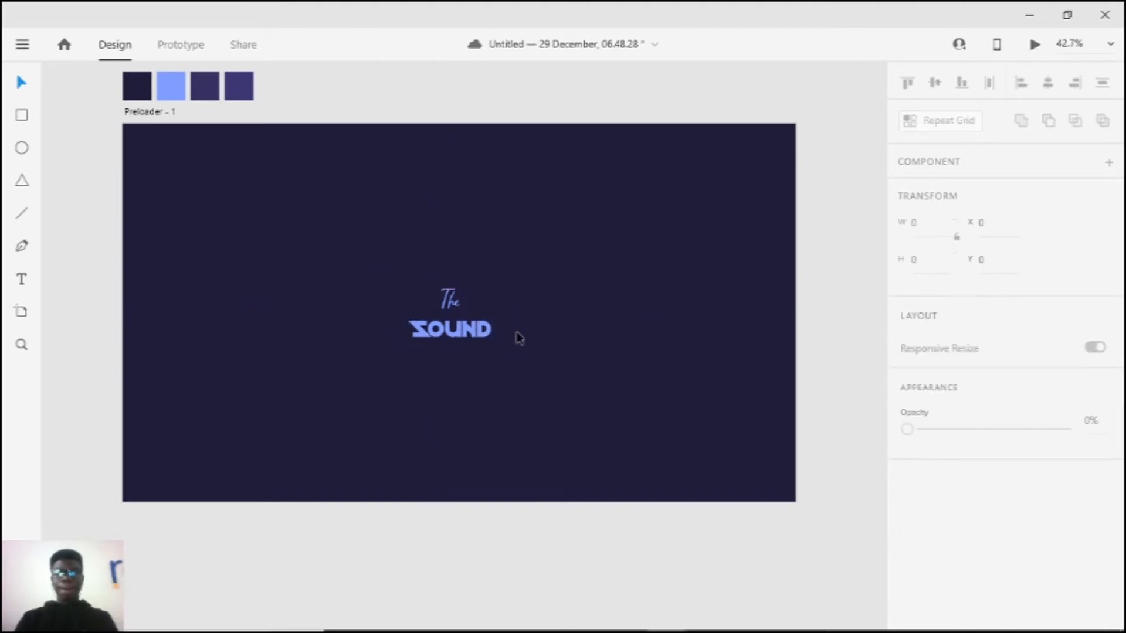
{"action": "scroll", "coordinate": [363, 258], "scroll_direction": "up", "scroll_amount": 2}
{"action": "scroll", "coordinate": [389, 285], "scroll_direction": "down", "scroll_amount": 4}
{"action": "left_click_drag", "start_coordinate": [369, 270], "coordinate": [453, 322]}
{"action": "scroll", "coordinate": [453, 322], "scroll_direction": "up", "scroll_amount": 1}
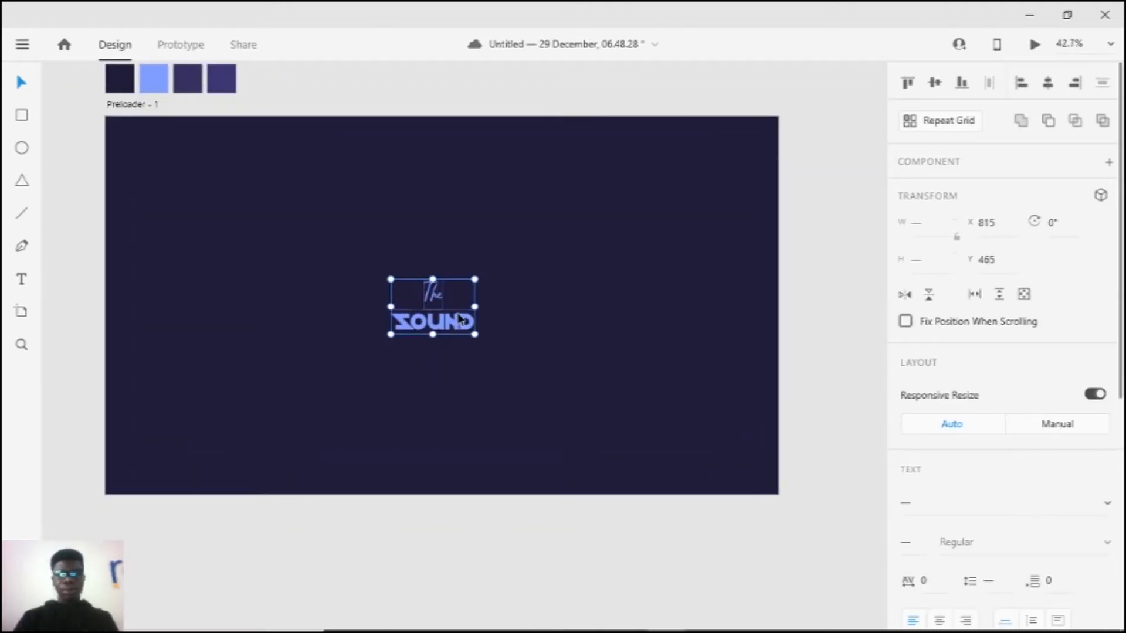
{"action": "left_click", "coordinate": [530, 341]}
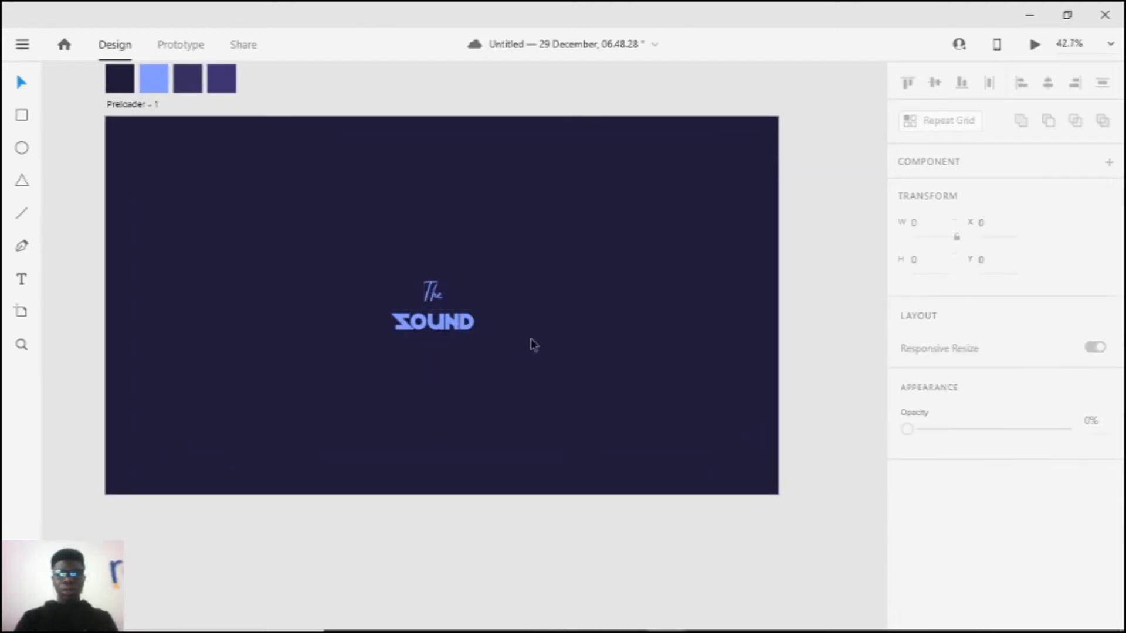
Step: Centre both texts horizontally on the artboard with the help of the column layout grid, and hide the grid
{"action": "key", "text": "ctrl+shift+apostrophe"}
{"action": "left_click_drag", "start_coordinate": [229, 209], "coordinate": [519, 386]}
{"action": "left_click_drag", "start_coordinate": [455, 323], "coordinate": [461, 304]}
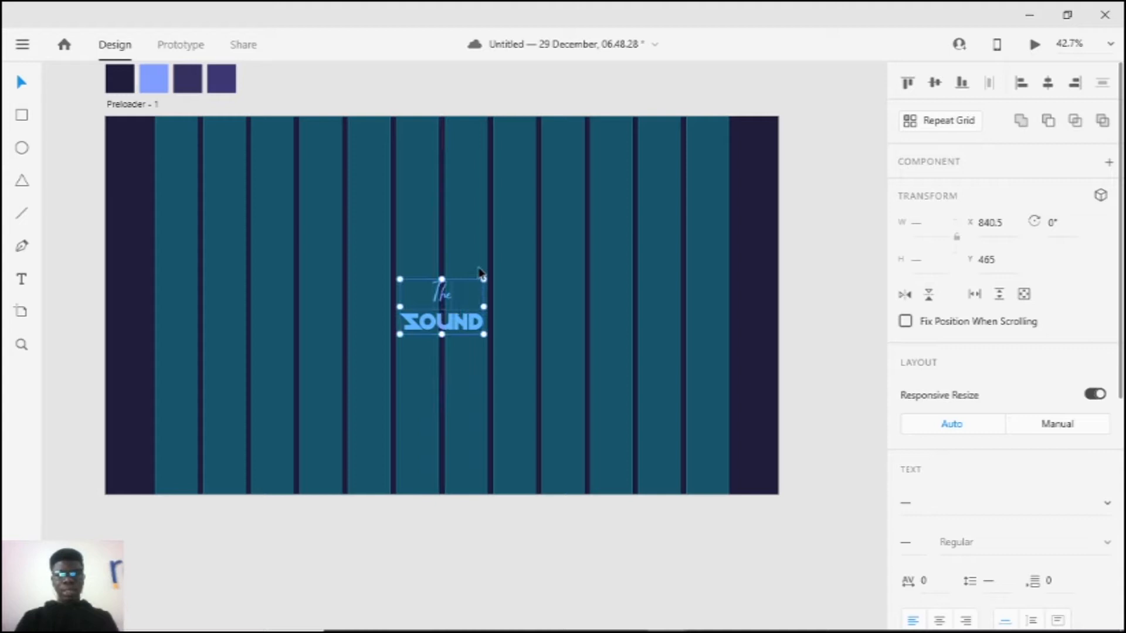
{"action": "left_click", "coordinate": [367, 271]}
{"action": "left_click_drag", "start_coordinate": [343, 229], "coordinate": [457, 323]}
{"action": "left_click", "coordinate": [490, 249]}
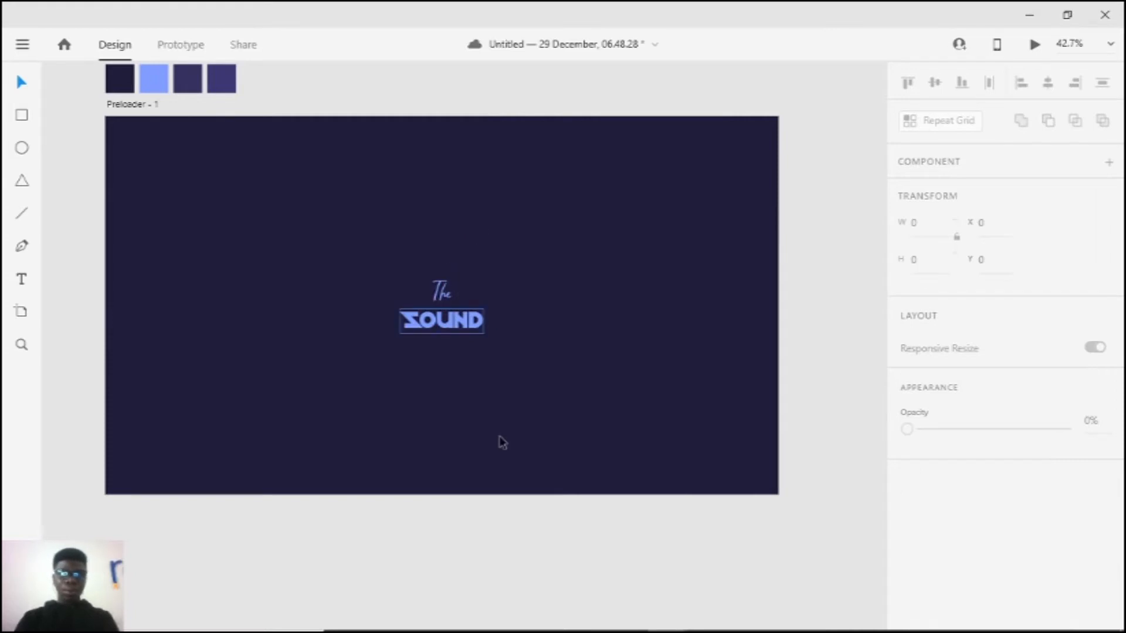
{"action": "key", "text": "ctrl+0"}
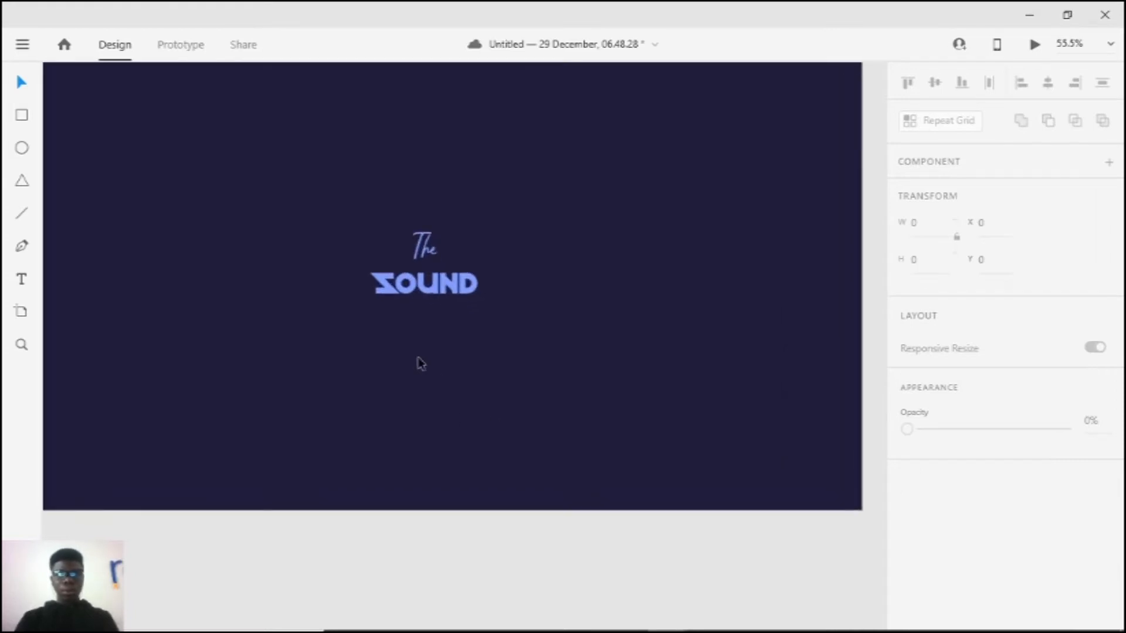
{"action": "scroll", "coordinate": [423, 366], "scroll_direction": "up", "scroll_amount": 5}
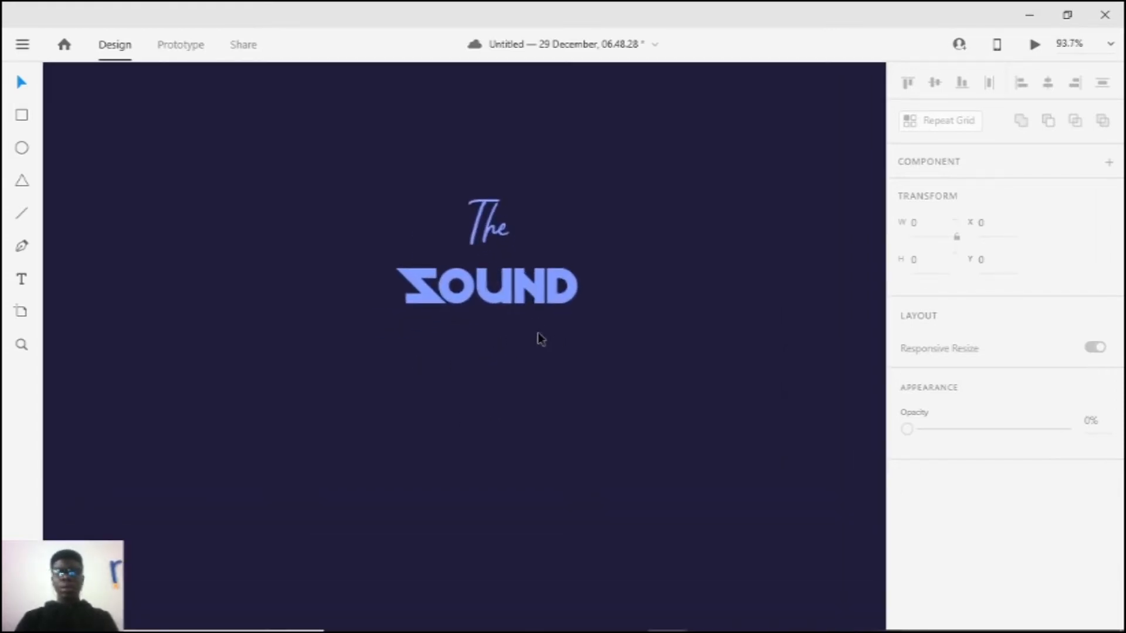
{"action": "scroll", "coordinate": [549, 340], "scroll_direction": "down", "scroll_amount": 6}
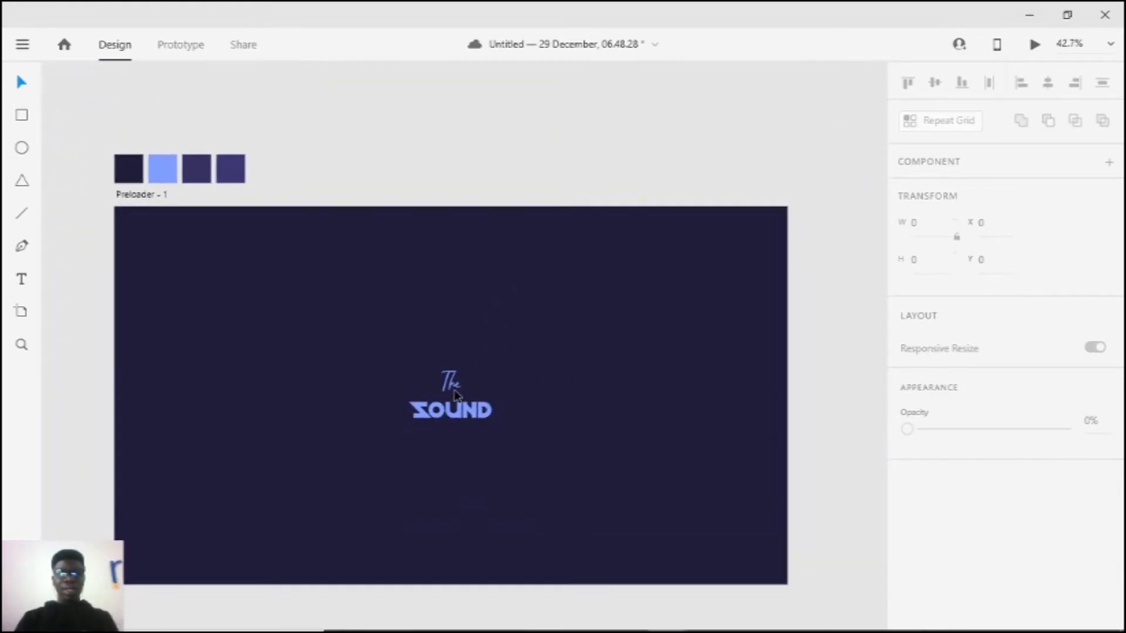
{"action": "scroll", "coordinate": [456, 396], "scroll_direction": "up", "scroll_amount": 5}
Step: Switch to the Music Front Page document and examine the loading line beneath its logo
{"action": "mouse_move", "coordinate": [550, 620]}
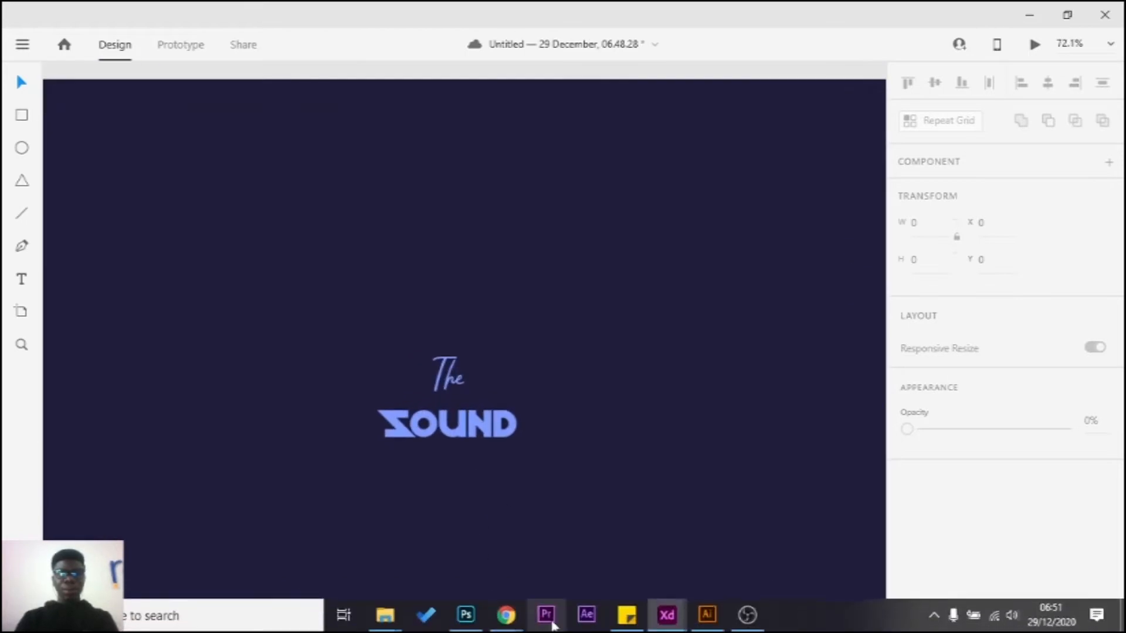
{"action": "left_click", "coordinate": [675, 628]}
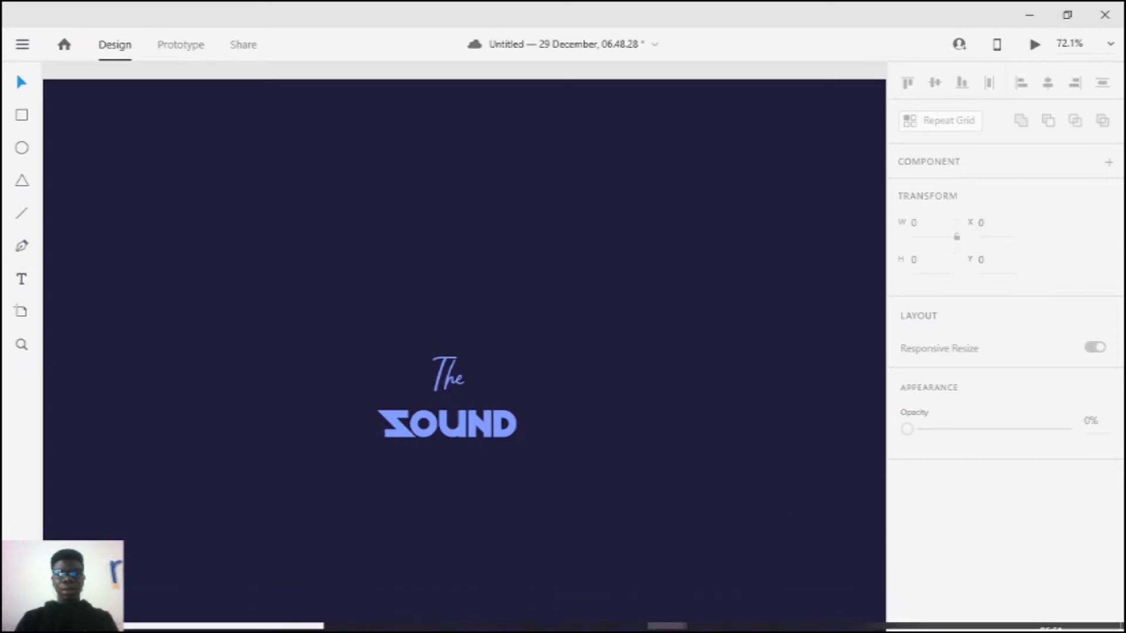
{"action": "mouse_move", "coordinate": [666, 614]}
{"action": "left_click", "coordinate": [604, 538]}
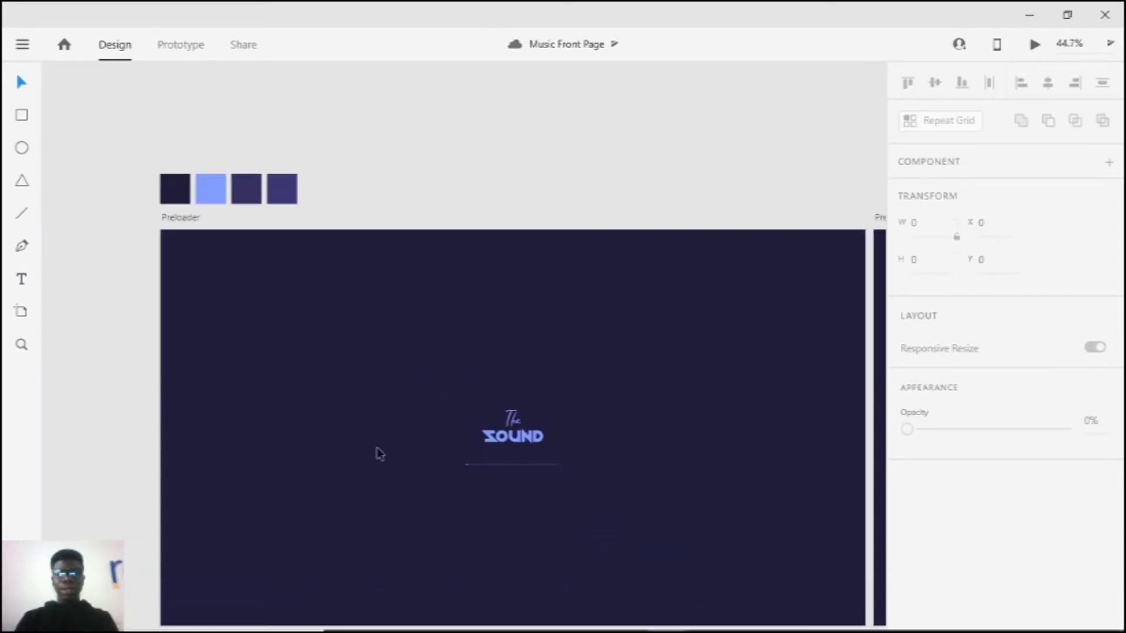
{"action": "scroll", "coordinate": [477, 465], "scroll_direction": "up", "scroll_amount": 5}
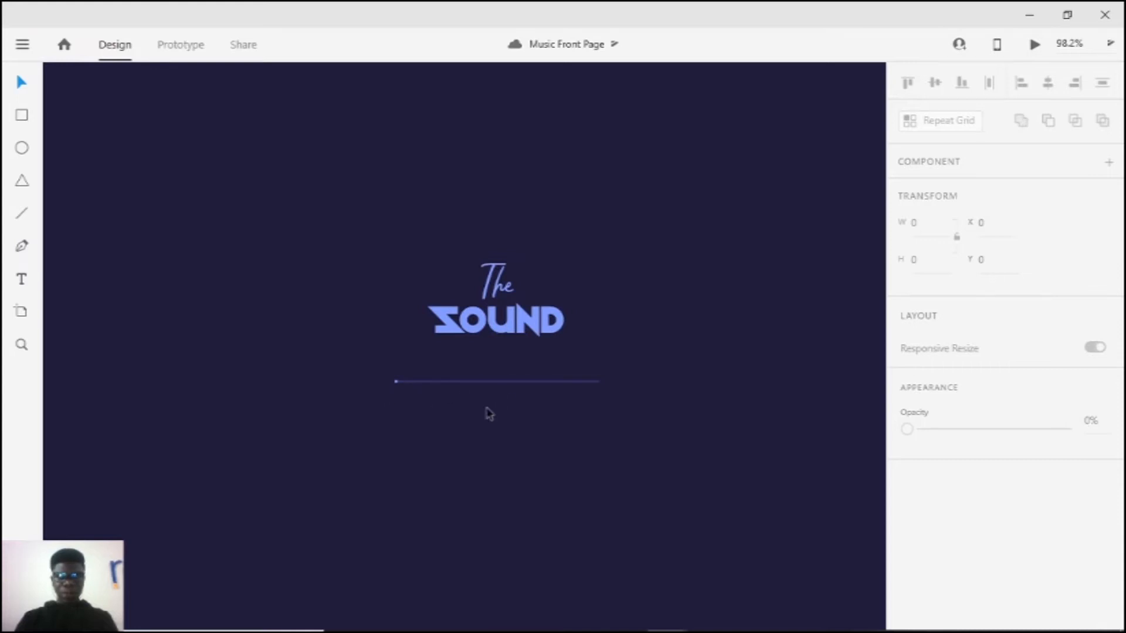
{"action": "scroll", "coordinate": [539, 469], "scroll_direction": "down", "scroll_amount": 1}
Step: Return to the untitled document and draw a horizontal line about 239 px long beneath the word "Sound"
{"action": "mouse_move", "coordinate": [667, 615]}
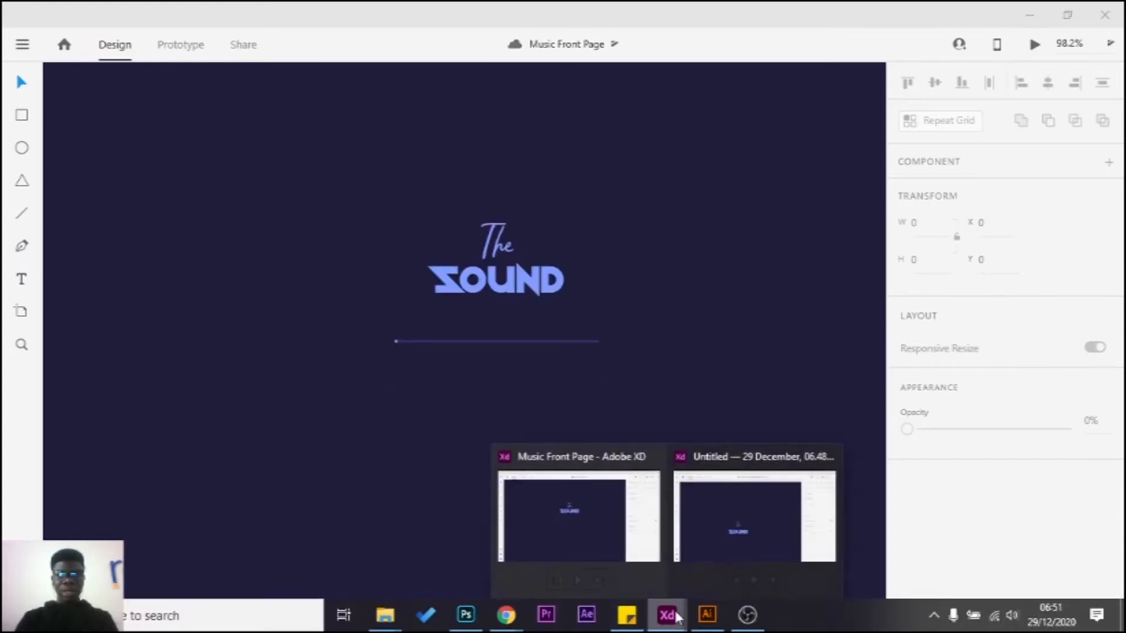
{"action": "left_click", "coordinate": [686, 571]}
{"action": "scroll", "coordinate": [458, 411], "scroll_direction": "down", "scroll_amount": 4}
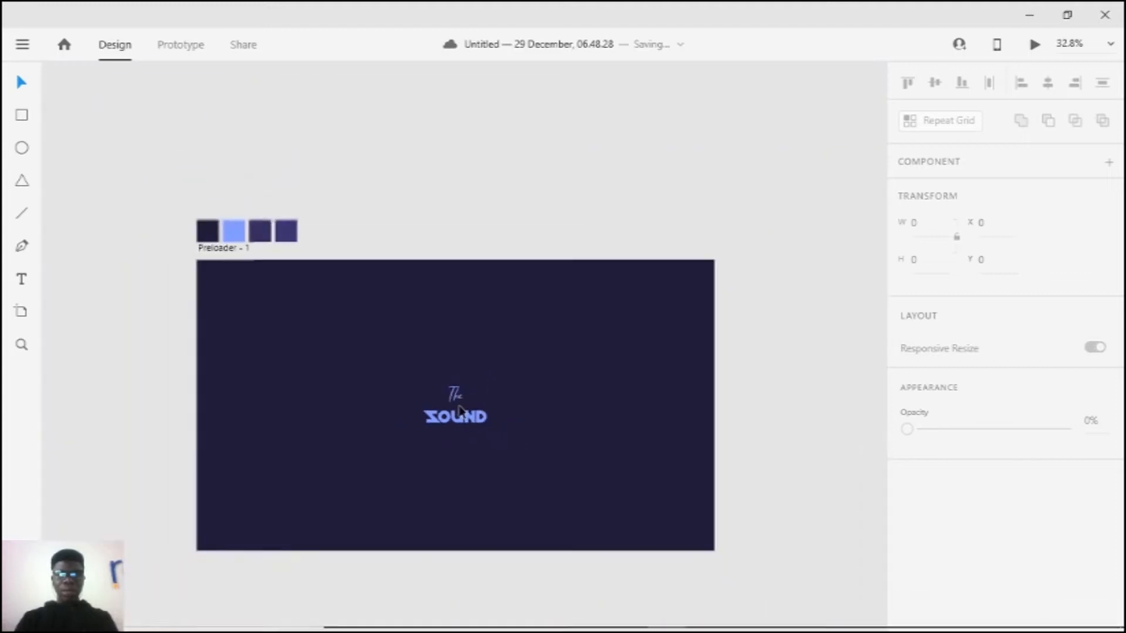
{"action": "scroll", "coordinate": [469, 315], "scroll_direction": "up", "scroll_amount": 5}
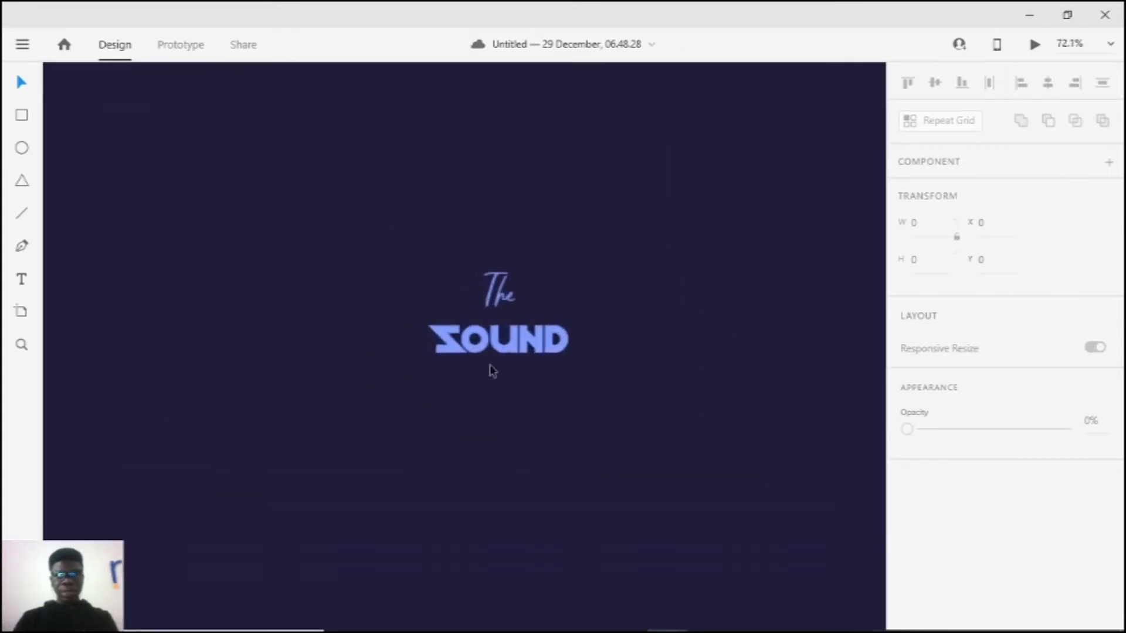
{"action": "mouse_move", "coordinate": [411, 378]}
{"action": "left_mouse_down"}
{"action": "mouse_move", "coordinate": [598, 390]}
{"action": "mouse_move", "coordinate": [591, 383]}
{"action": "left_mouse_up"}
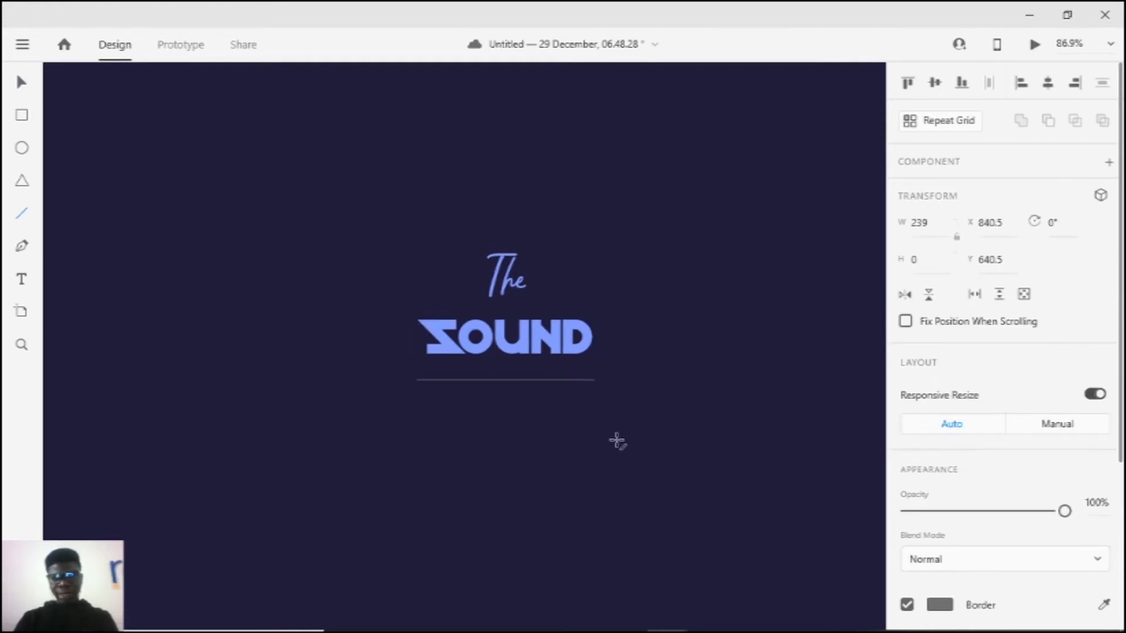
Step: Set the line's border colour to the dark purple sampled from the third swatch
{"action": "scroll", "coordinate": [616, 439], "scroll_direction": "down", "scroll_amount": 5}
{"action": "scroll", "coordinate": [297, 221], "scroll_direction": "up", "scroll_amount": 3}
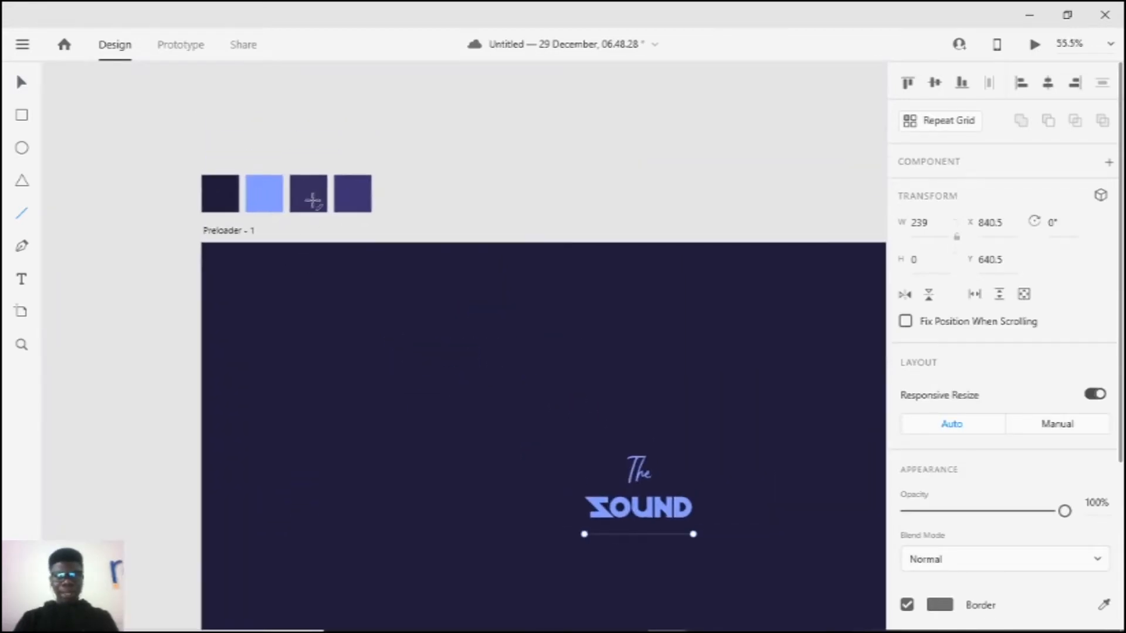
{"action": "scroll", "coordinate": [313, 201], "scroll_direction": "up", "scroll_amount": 3}
{"action": "scroll", "coordinate": [1086, 427], "scroll_direction": "down", "scroll_amount": 3}
{"action": "left_click", "coordinate": [1104, 406]}
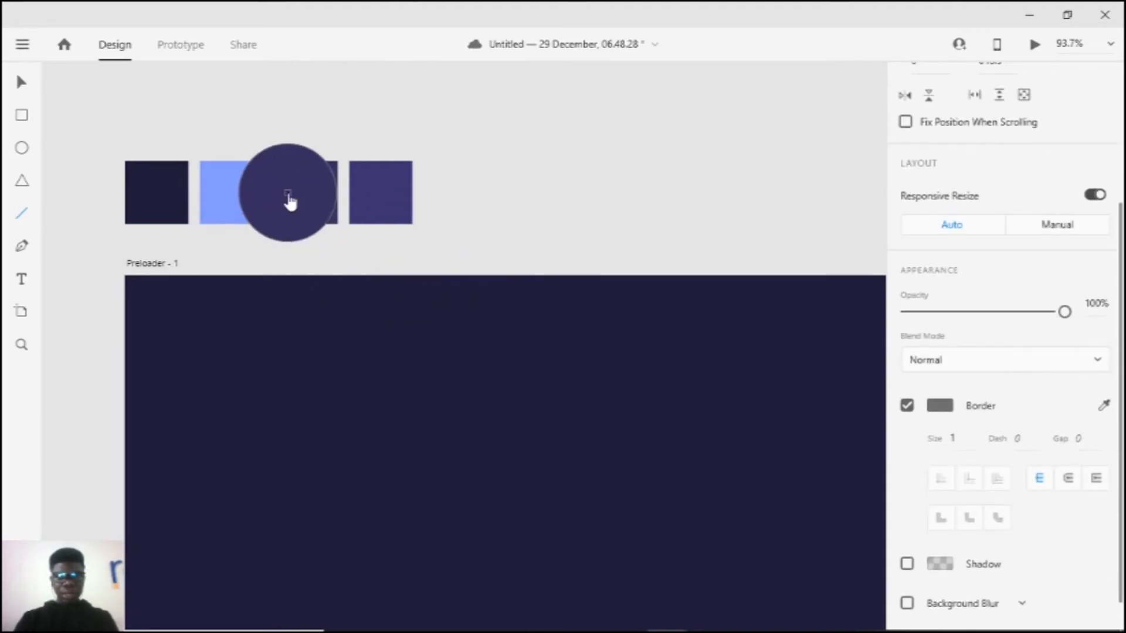
{"action": "left_click", "coordinate": [287, 191]}
Step: Set the border size of the line beneath "Sound" to 4
{"action": "scroll", "coordinate": [484, 439], "scroll_direction": "down", "scroll_amount": 3}
{"action": "left_click_drag", "start_coordinate": [651, 589], "coordinate": [484, 321]}
{"action": "scroll", "coordinate": [484, 320], "scroll_direction": "up", "scroll_amount": 5}
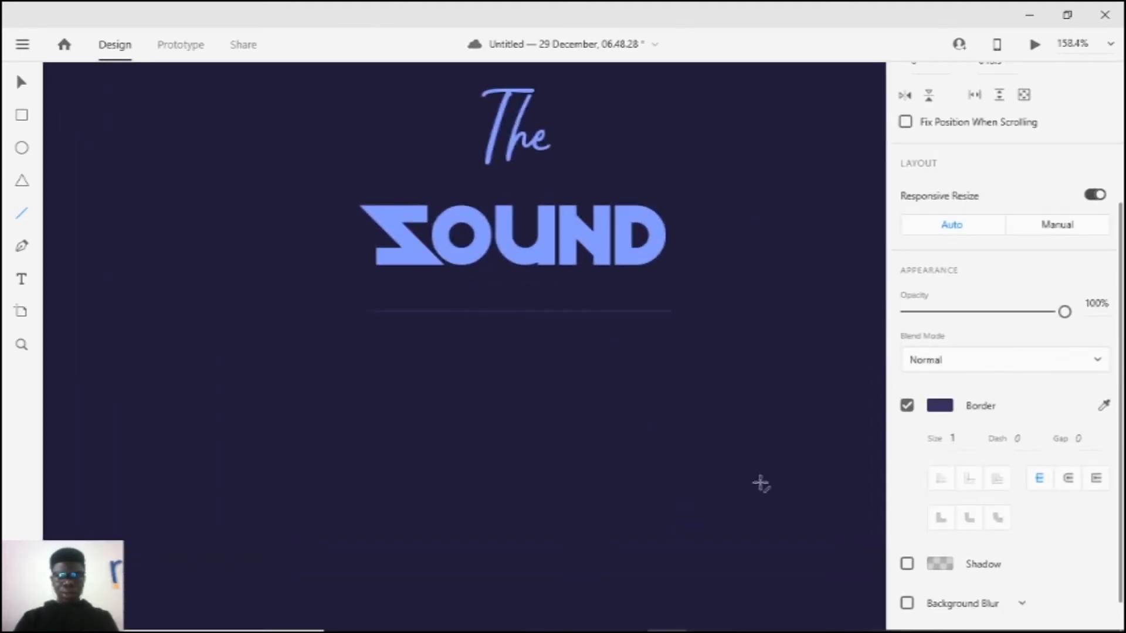
{"action": "scroll", "coordinate": [962, 605], "scroll_direction": "down", "scroll_amount": 1}
{"action": "type", "text": "3"}
{"action": "key", "text": "Return"}
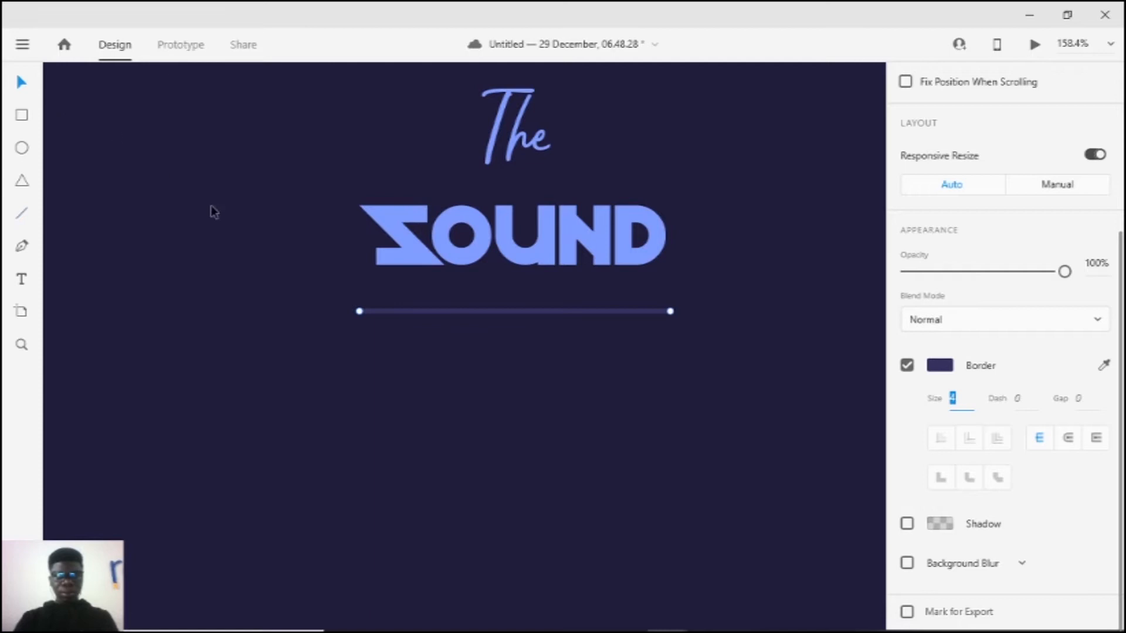
Step: Select the purple line beneath "Sound" and show the artboard's layer list
{"action": "left_click", "coordinate": [345, 314]}
{"action": "scroll", "coordinate": [376, 319], "scroll_direction": "down", "scroll_amount": 5}
{"action": "scroll", "coordinate": [428, 352], "scroll_direction": "up", "scroll_amount": 4}
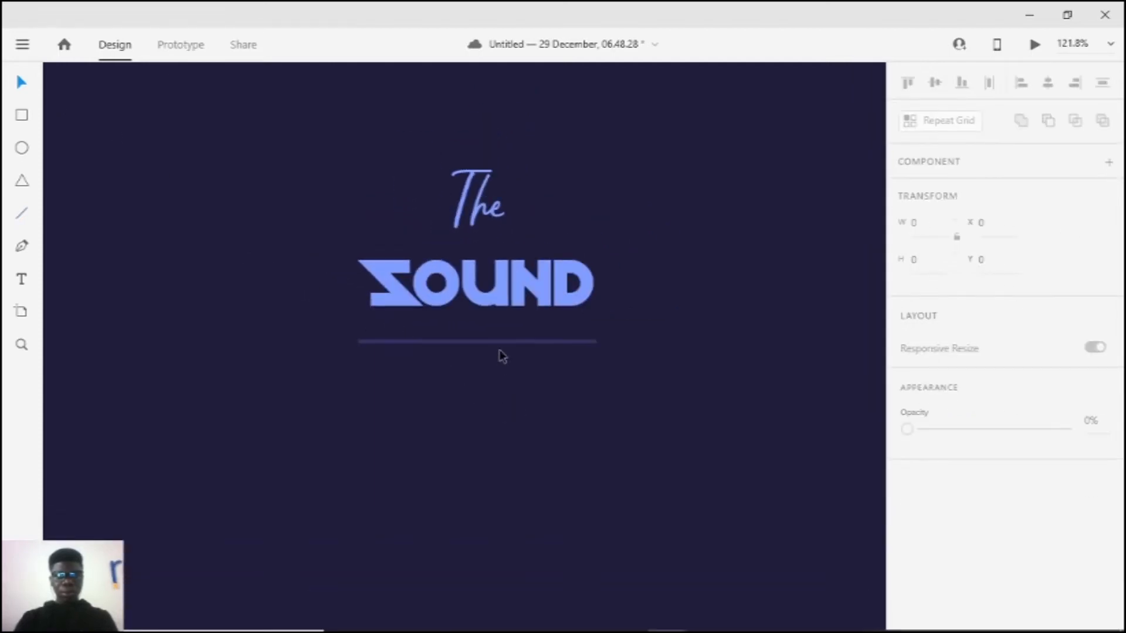
{"action": "left_click", "coordinate": [497, 341]}
{"action": "scroll", "coordinate": [496, 343], "scroll_direction": "up", "scroll_amount": 3}
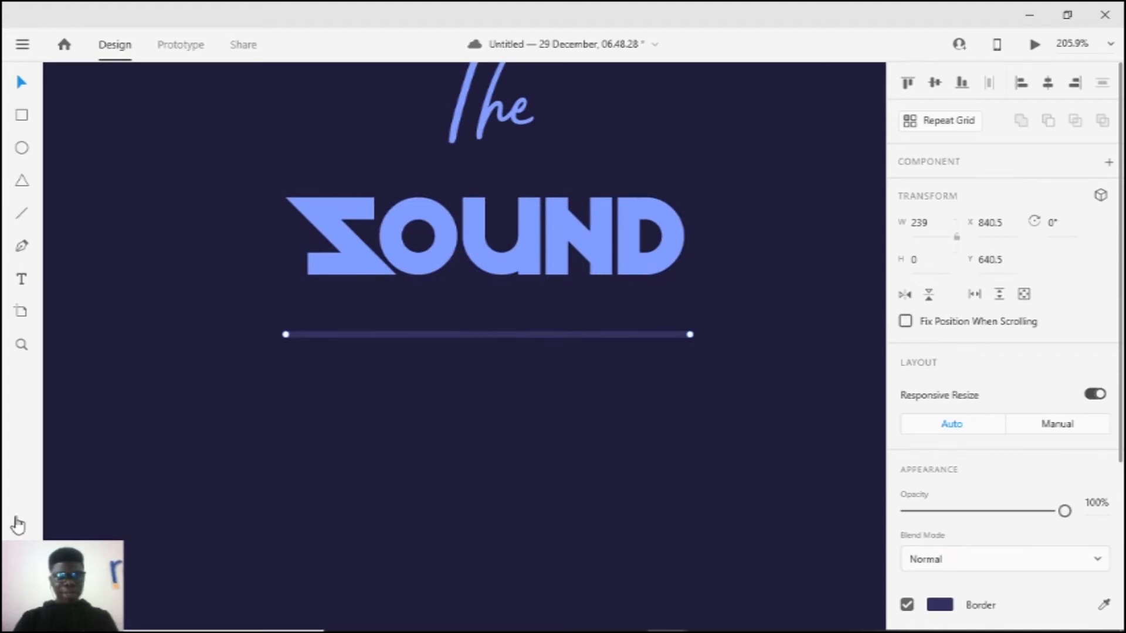
{"action": "key", "text": "ctrl+y"}
Step: Rename the line's layer as "preloader -1" and duplicate the line in place
{"action": "double_click", "coordinate": [78, 142]}
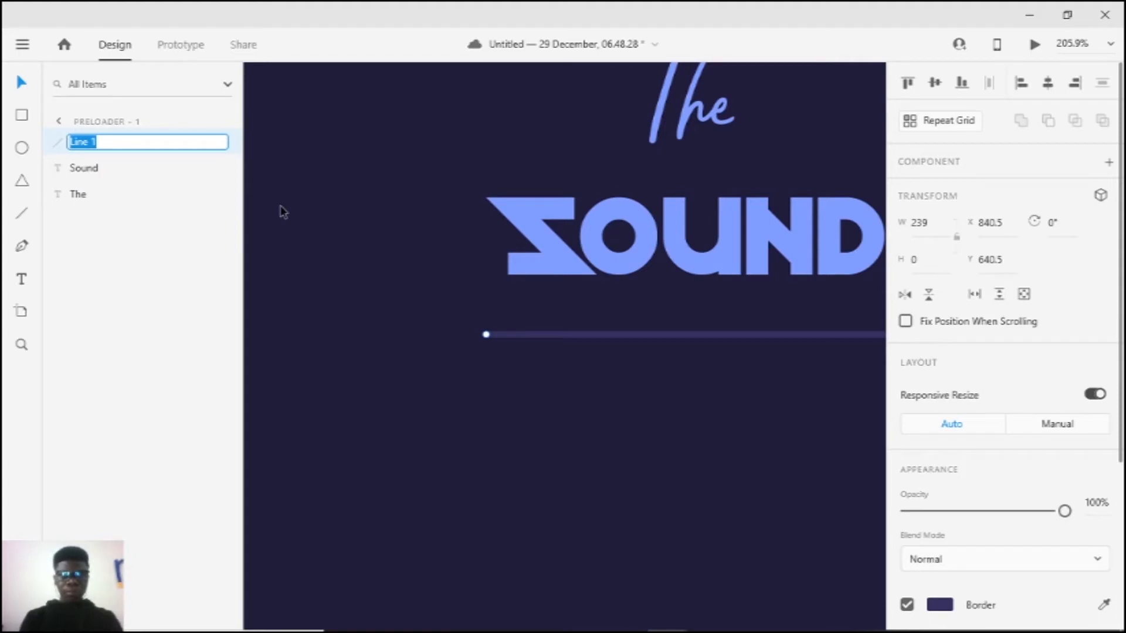
{"action": "type", "text": "preloader -1"}
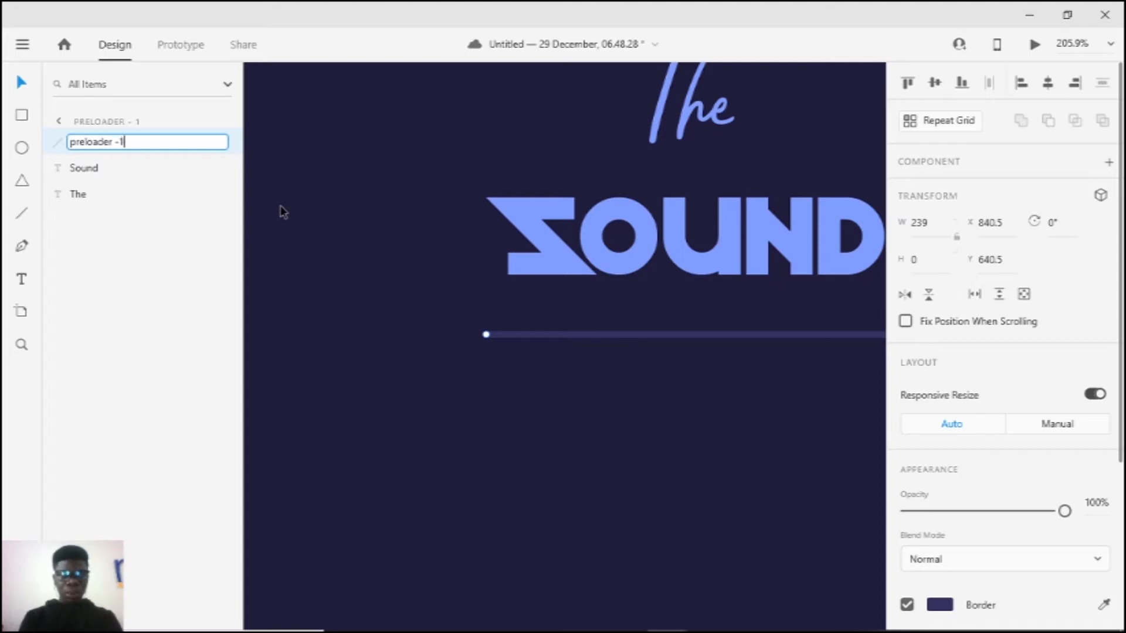
{"action": "key", "text": "Return"}
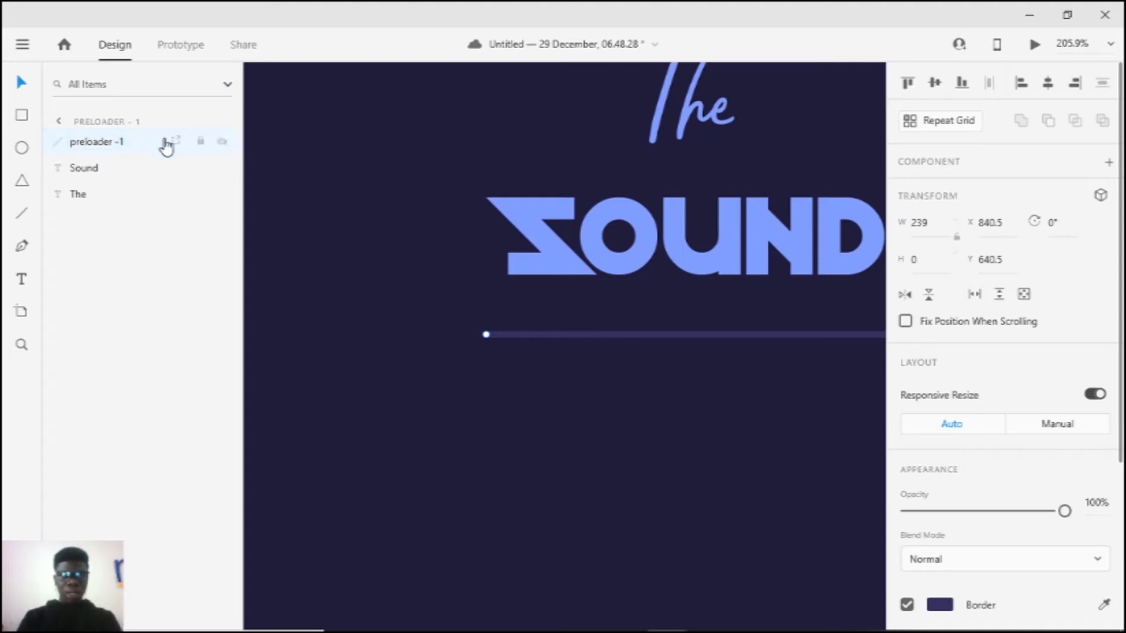
{"action": "left_click_drag", "start_coordinate": [579, 610], "coordinate": [442, 527]}
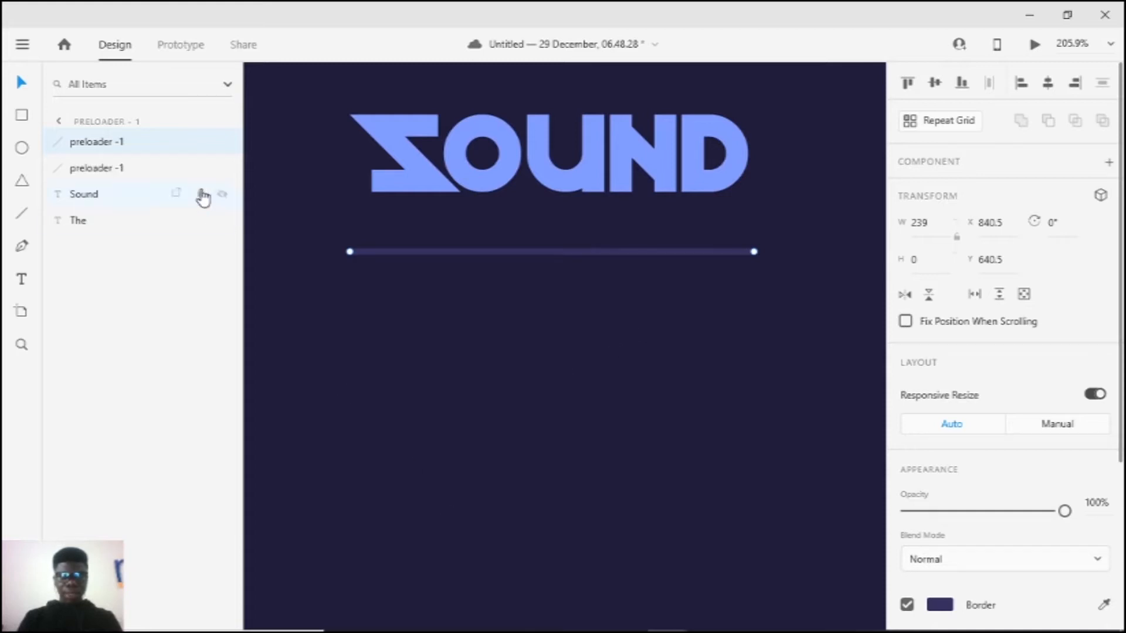
Step: Rename the line's layer as "preloader line", keeping only the single original line
{"action": "double_click", "coordinate": [140, 142]}
{"action": "left_click", "coordinate": [144, 143]}
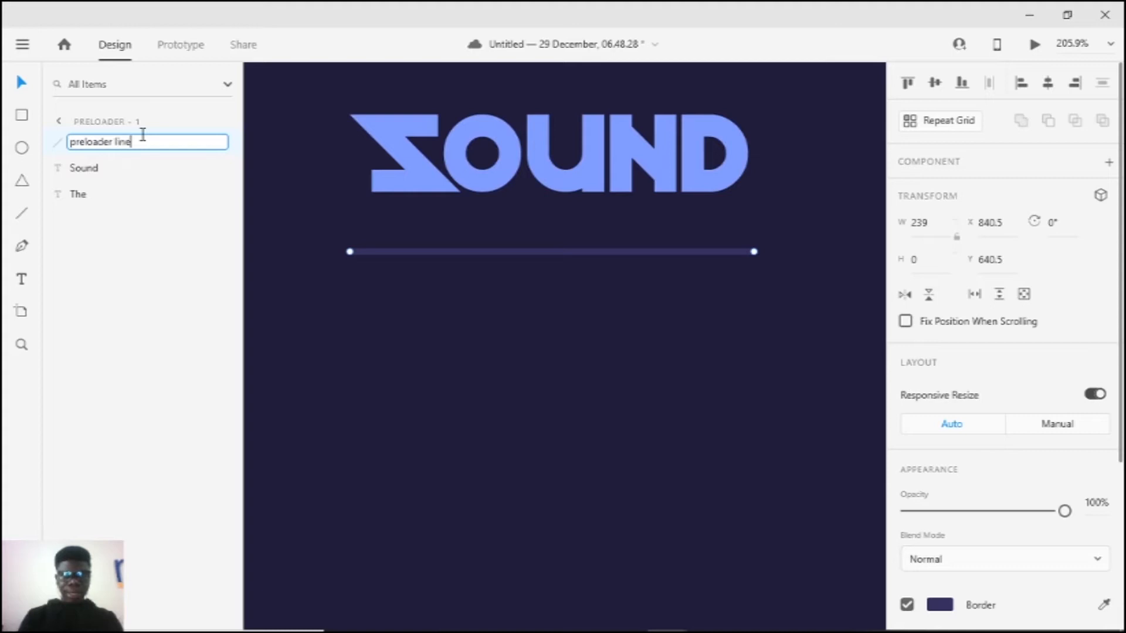
{"action": "key", "text": "Return"}
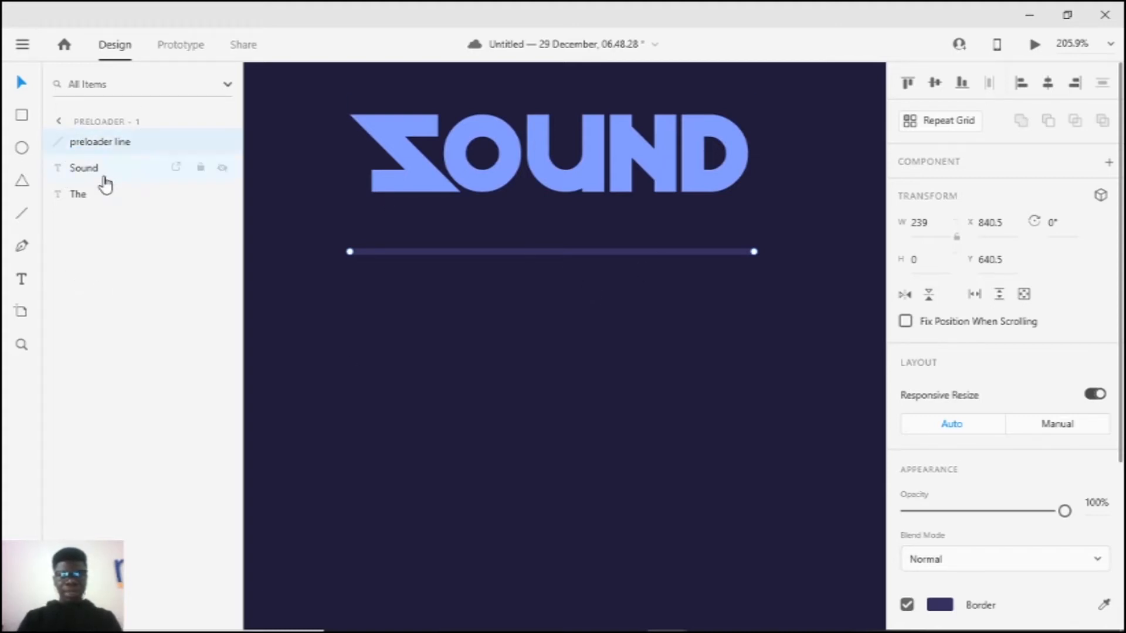
Step: Copy the preloader line and paste a duplicate directly over it
{"action": "right_click", "coordinate": [108, 143]}
{"action": "left_click", "coordinate": [135, 156]}
{"action": "key", "text": "ctrl+v"}
{"action": "scroll", "coordinate": [548, 270], "scroll_direction": "down", "scroll_amount": 5}
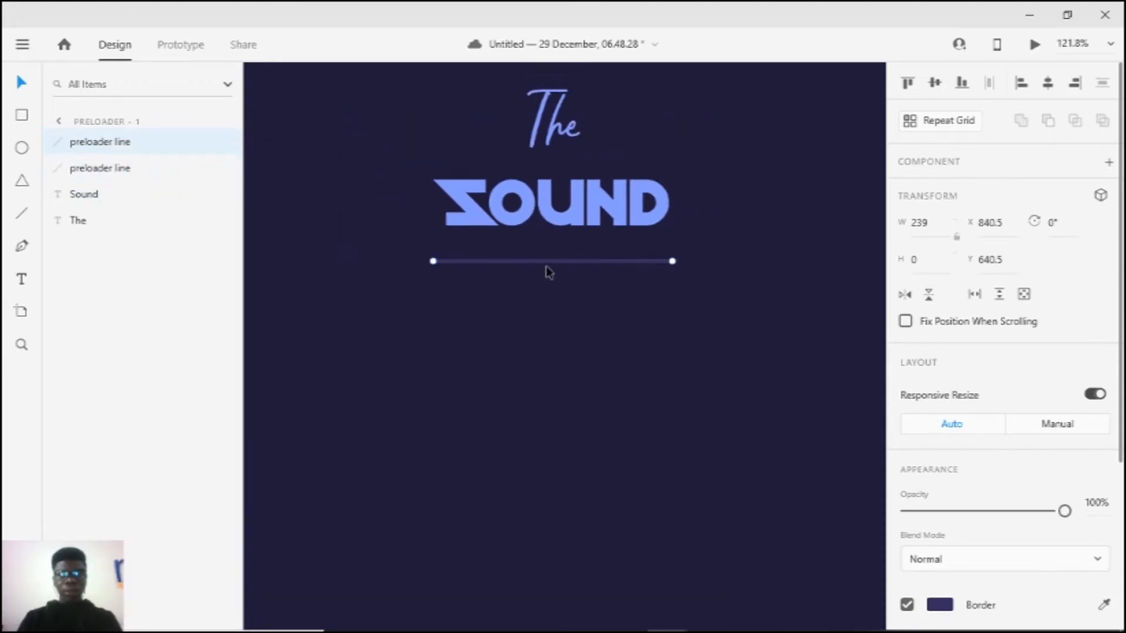
Step: Shorten the duplicate line from its right end to a width of about 54 px
{"action": "scroll", "coordinate": [545, 263], "scroll_direction": "up", "scroll_amount": 3}
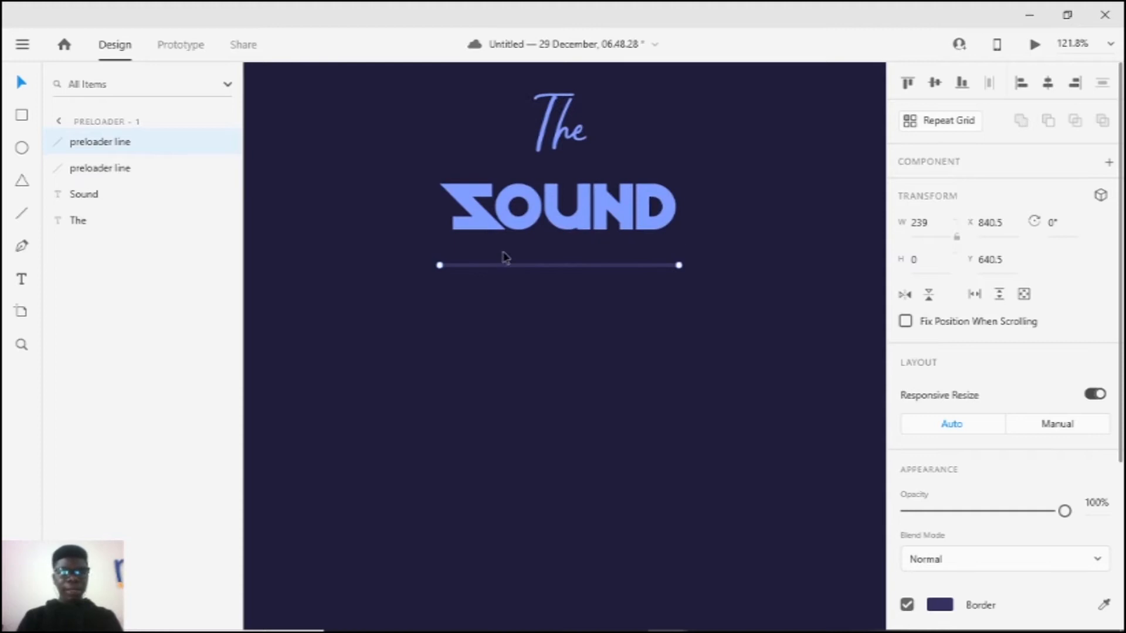
{"action": "scroll", "coordinate": [448, 286], "scroll_direction": "up", "scroll_amount": 3}
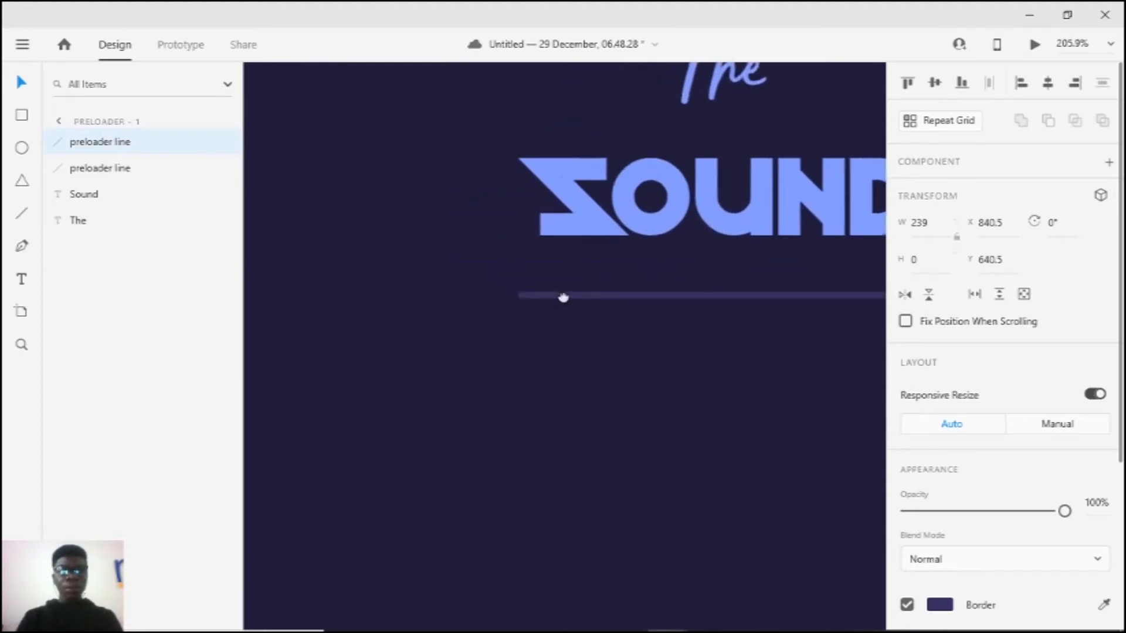
{"action": "scroll", "coordinate": [446, 279], "scroll_direction": "left", "scroll_amount": 4}
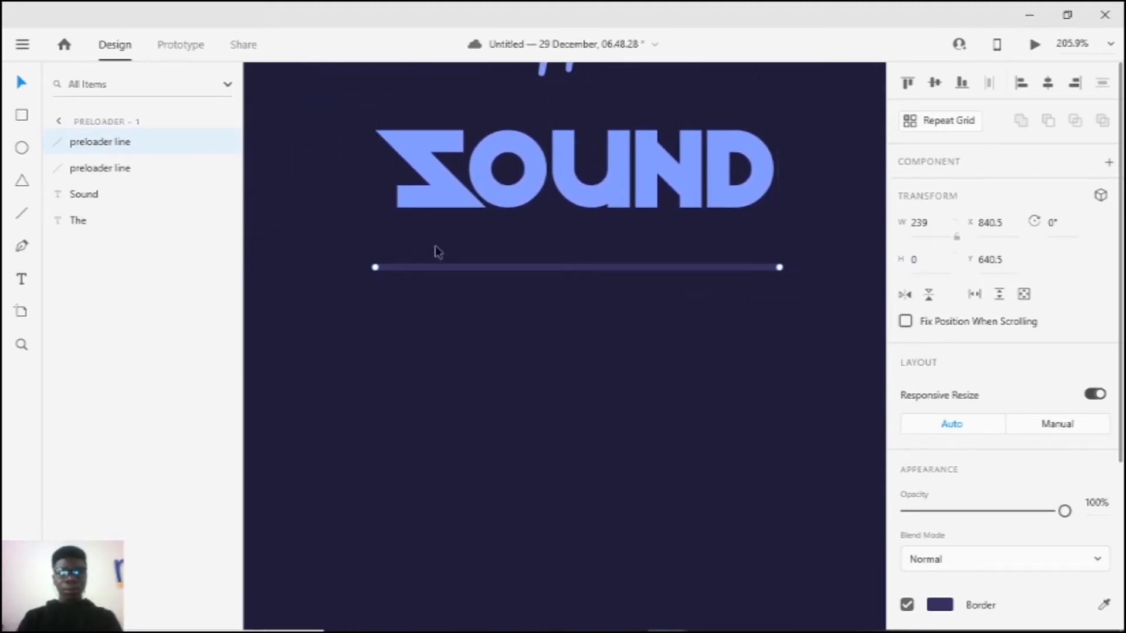
{"action": "left_click_drag", "start_coordinate": [779, 273], "coordinate": [699, 273]}
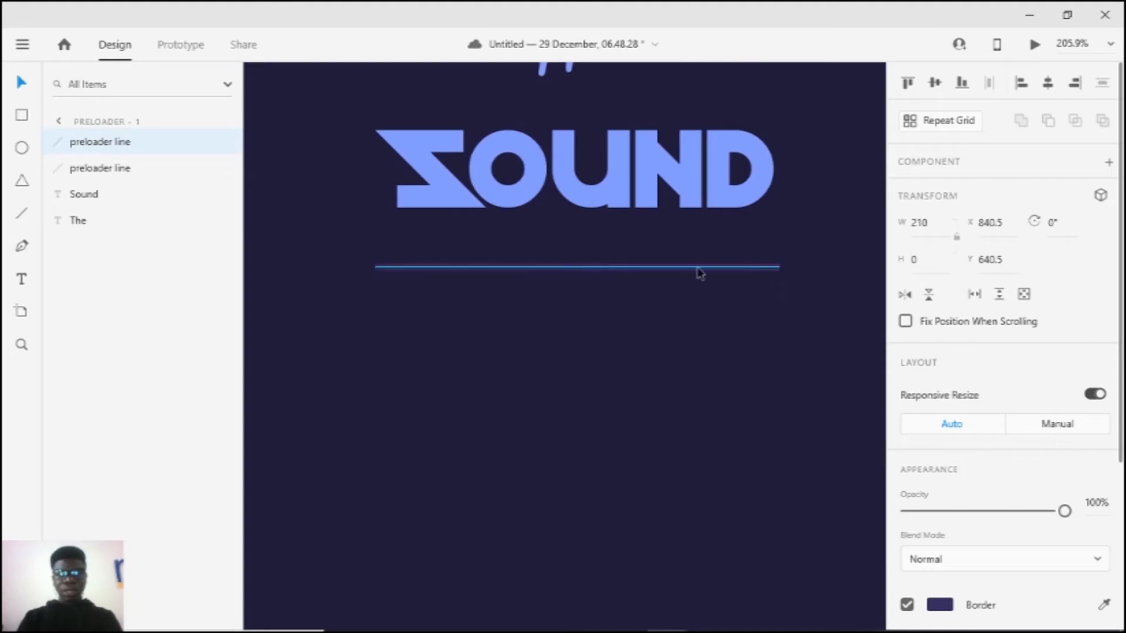
{"action": "left_click_drag", "start_coordinate": [598, 281], "coordinate": [466, 273]}
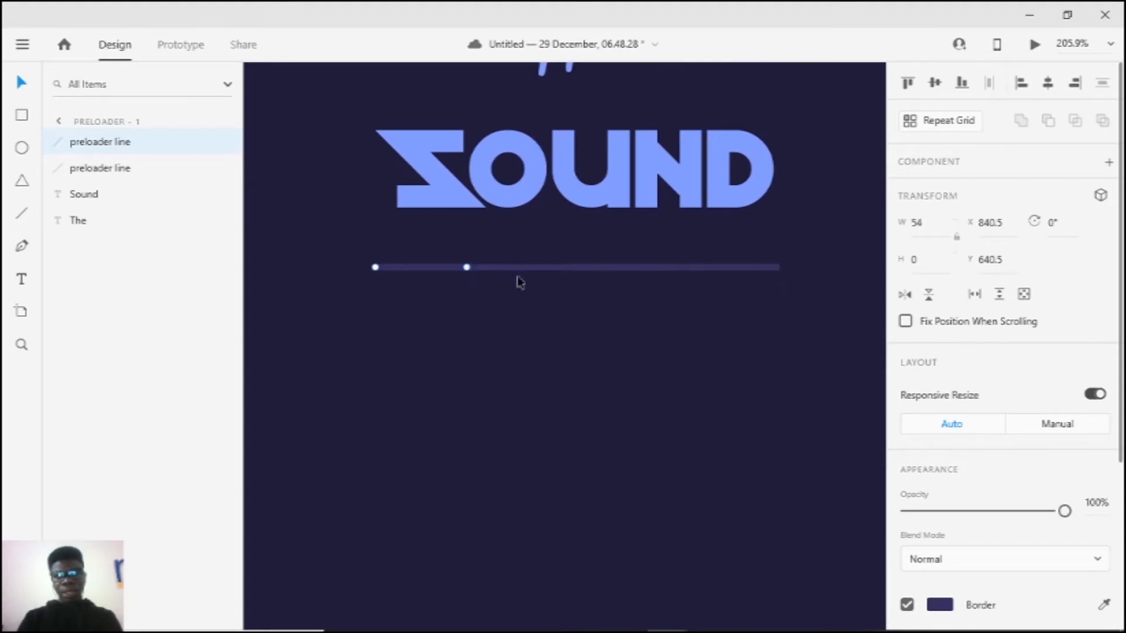
Step: Try the light blue swatch and the purple #3D3774 swatch as the short line's border colour
{"action": "scroll", "coordinate": [1007, 418], "scroll_direction": "down", "scroll_amount": 4}
{"action": "left_click", "coordinate": [937, 367]}
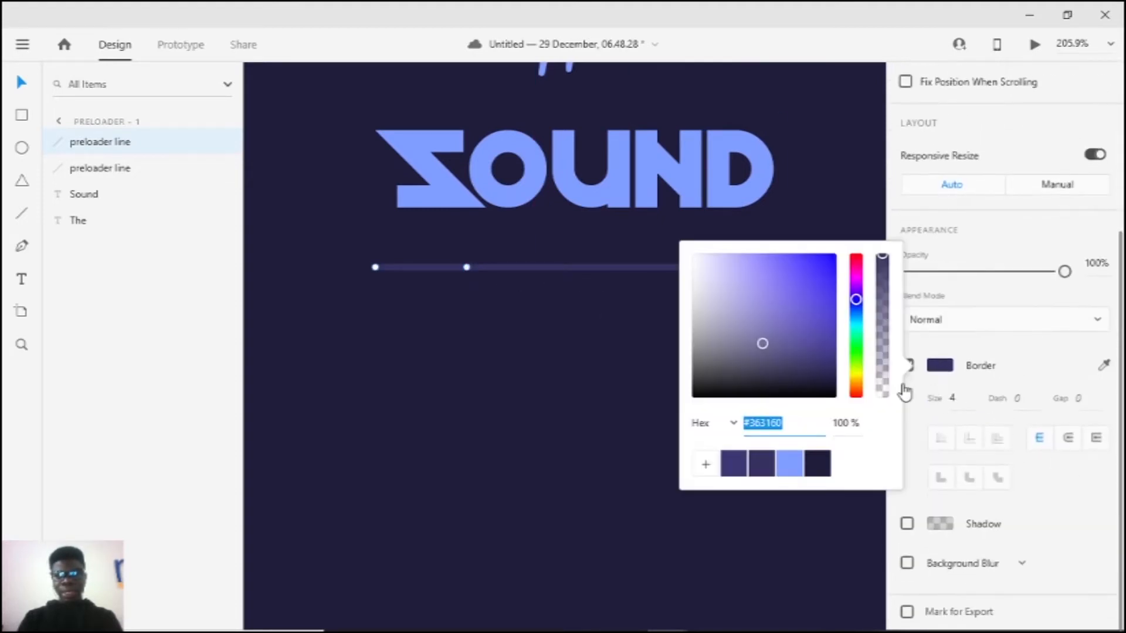
{"action": "left_click", "coordinate": [801, 476]}
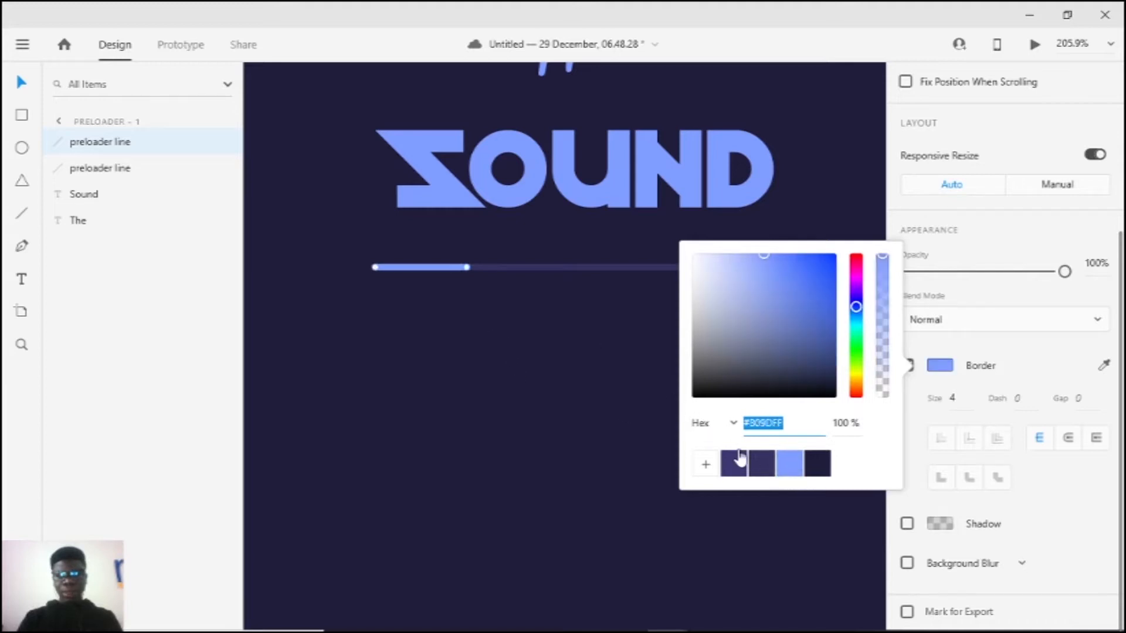
{"action": "left_click", "coordinate": [735, 473]}
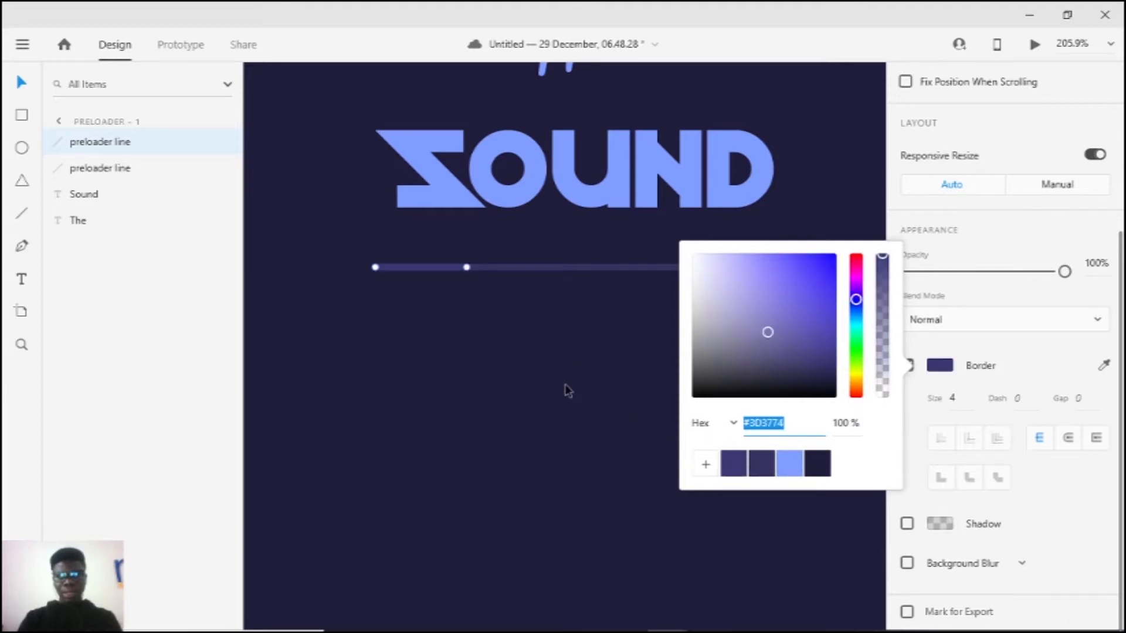
{"action": "scroll", "coordinate": [393, 282], "scroll_direction": "down", "scroll_amount": 3}
{"action": "scroll", "coordinate": [401, 289], "scroll_direction": "up", "scroll_amount": 3}
{"action": "left_click", "coordinate": [453, 288]}
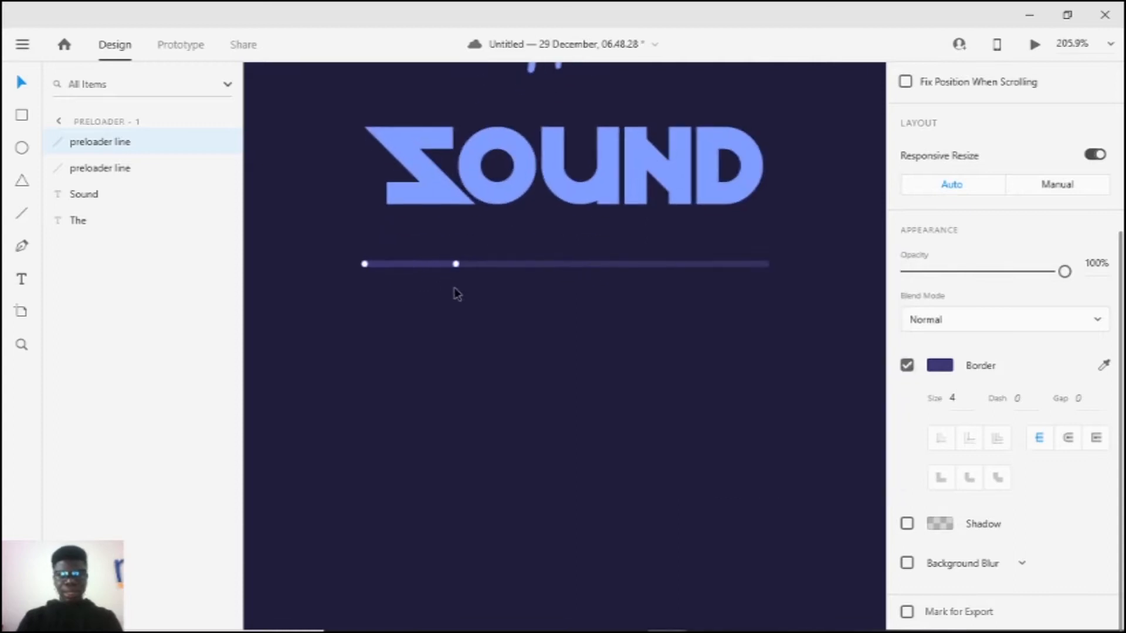
{"action": "left_click", "coordinate": [453, 288]}
Step: Shorten the duplicate line further to a width of about 32 px
{"action": "left_click", "coordinate": [450, 265]}
{"action": "left_click_drag", "start_coordinate": [455, 267], "coordinate": [418, 265]}
Step: Set the short line's border colour to the saved light blue swatch used for the logo
{"action": "scroll", "coordinate": [910, 405], "scroll_direction": "down", "scroll_amount": 4}
{"action": "left_click", "coordinate": [939, 367]}
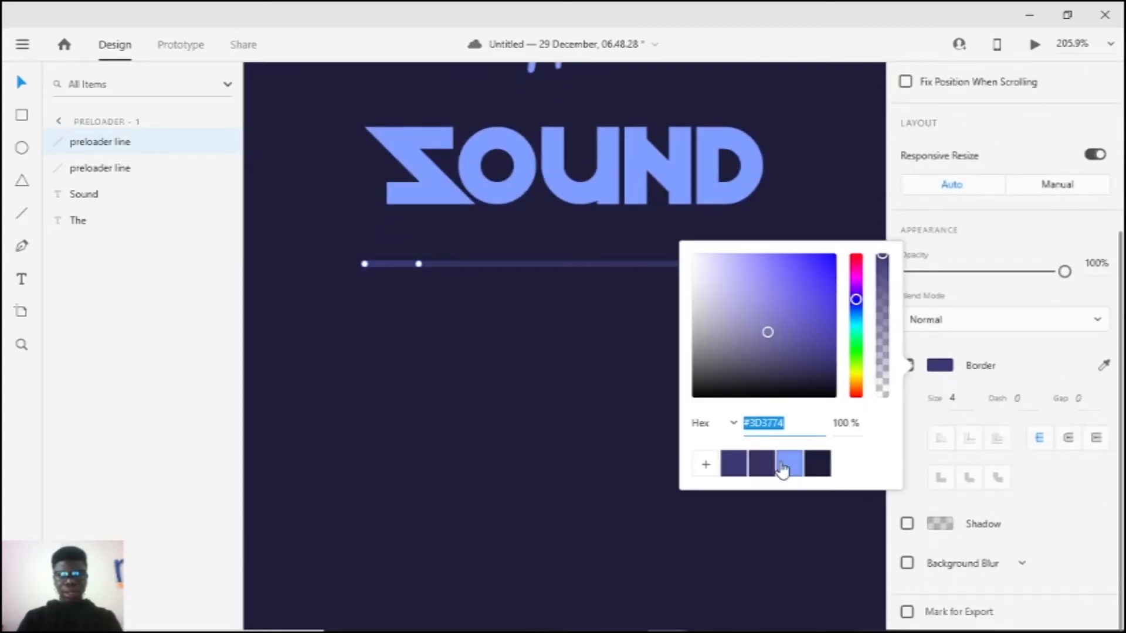
{"action": "left_click", "coordinate": [596, 413]}
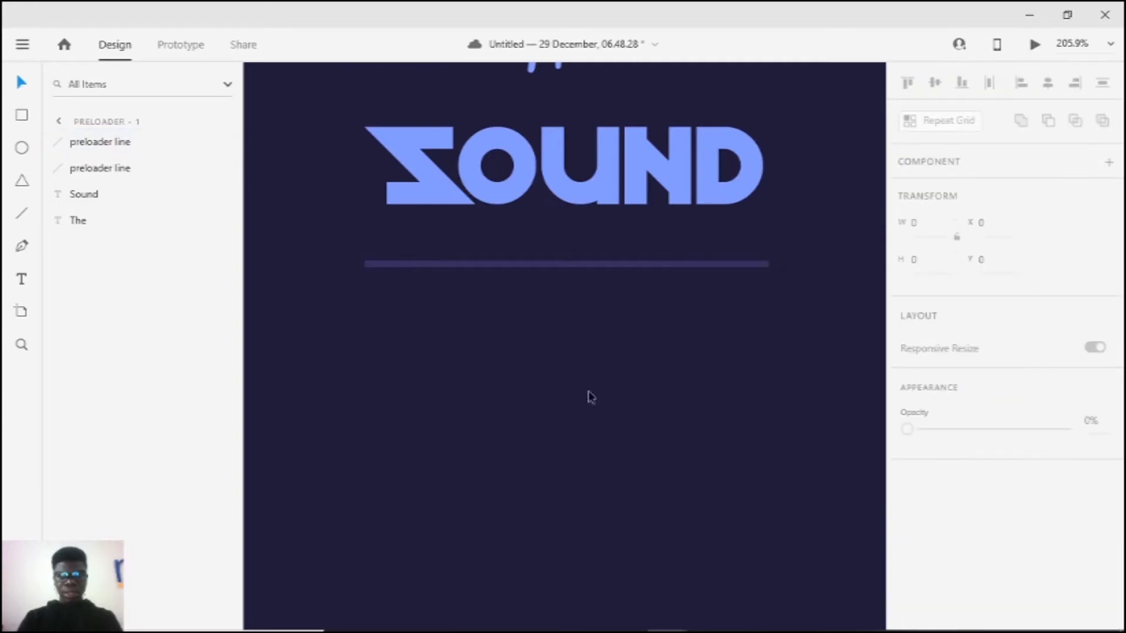
{"action": "left_click", "coordinate": [397, 265]}
{"action": "left_click", "coordinate": [939, 605]}
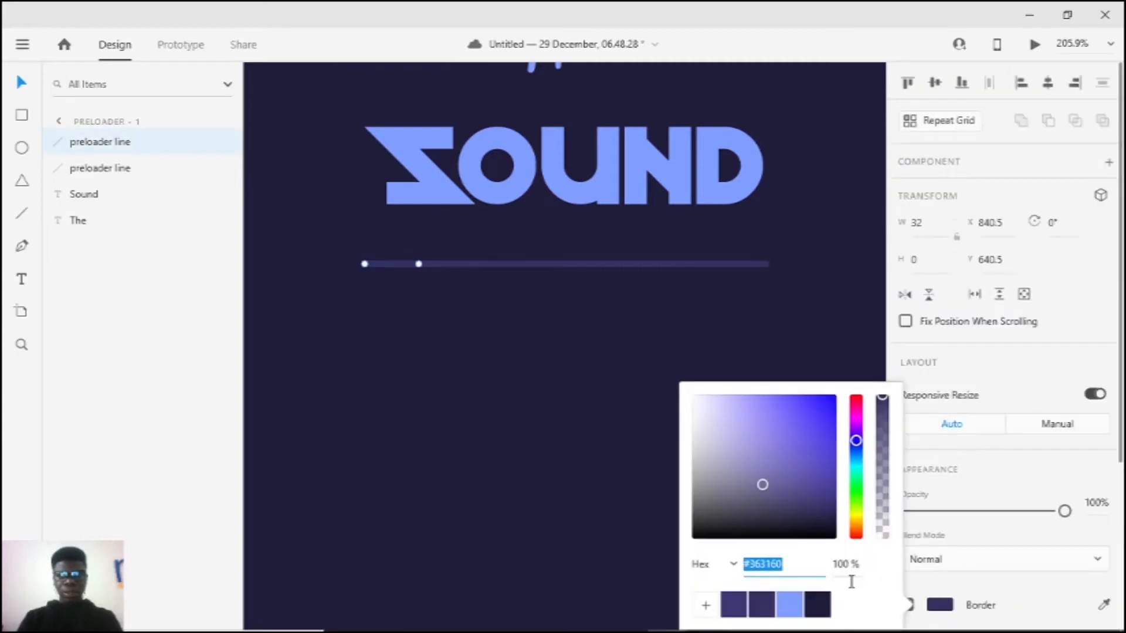
{"action": "left_click", "coordinate": [794, 610]}
{"action": "left_click", "coordinate": [416, 334]}
{"action": "scroll", "coordinate": [455, 258], "scroll_direction": "down", "scroll_amount": 8}
{"action": "scroll", "coordinate": [414, 296], "scroll_direction": "up", "scroll_amount": 4}
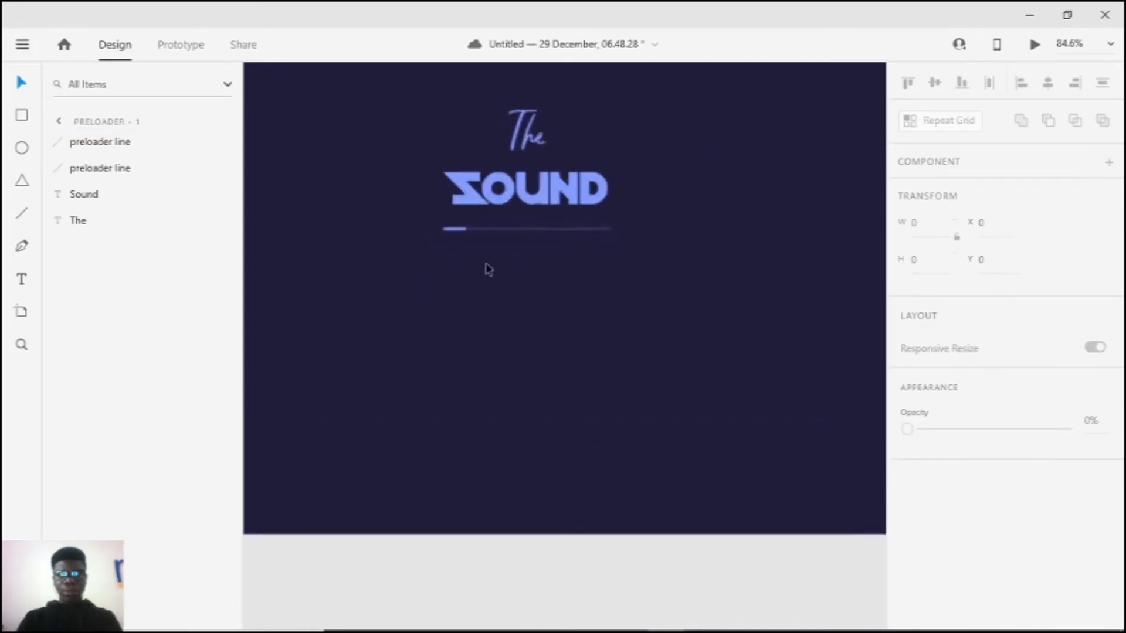
Step: Reduce the light blue progress line to a width of about 22 px
{"action": "scroll", "coordinate": [486, 264], "scroll_direction": "up", "scroll_amount": 4}
{"action": "left_click", "coordinate": [439, 322]}
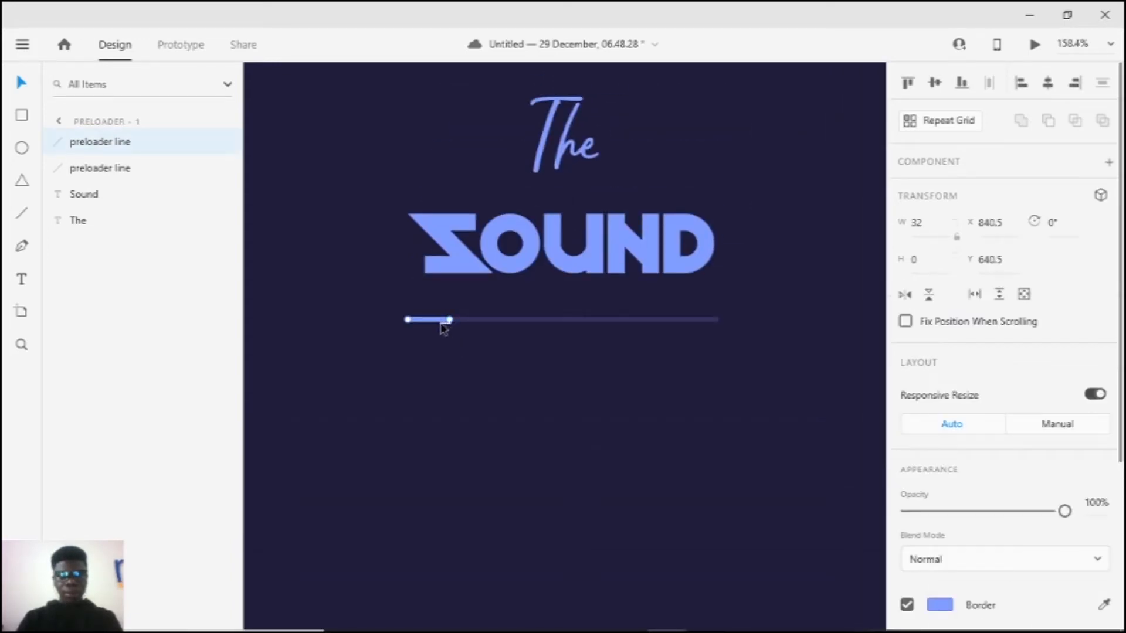
{"action": "left_click_drag", "start_coordinate": [450, 320], "coordinate": [439, 320]}
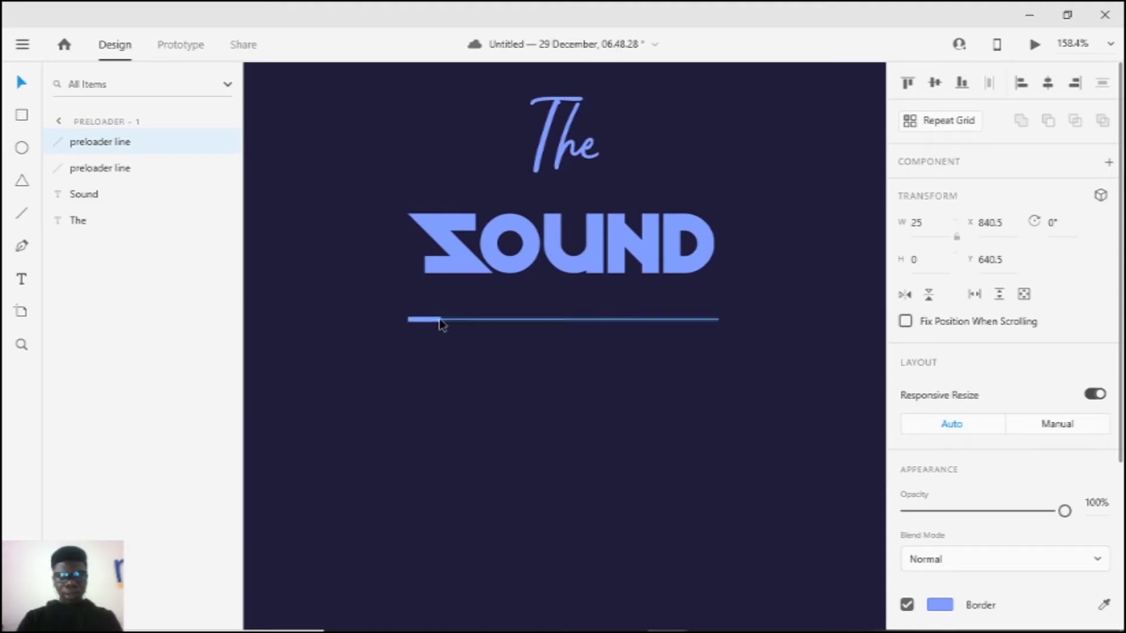
{"action": "scroll", "coordinate": [439, 324], "scroll_direction": "down", "scroll_amount": 5}
{"action": "scroll", "coordinate": [405, 304], "scroll_direction": "up", "scroll_amount": 1}
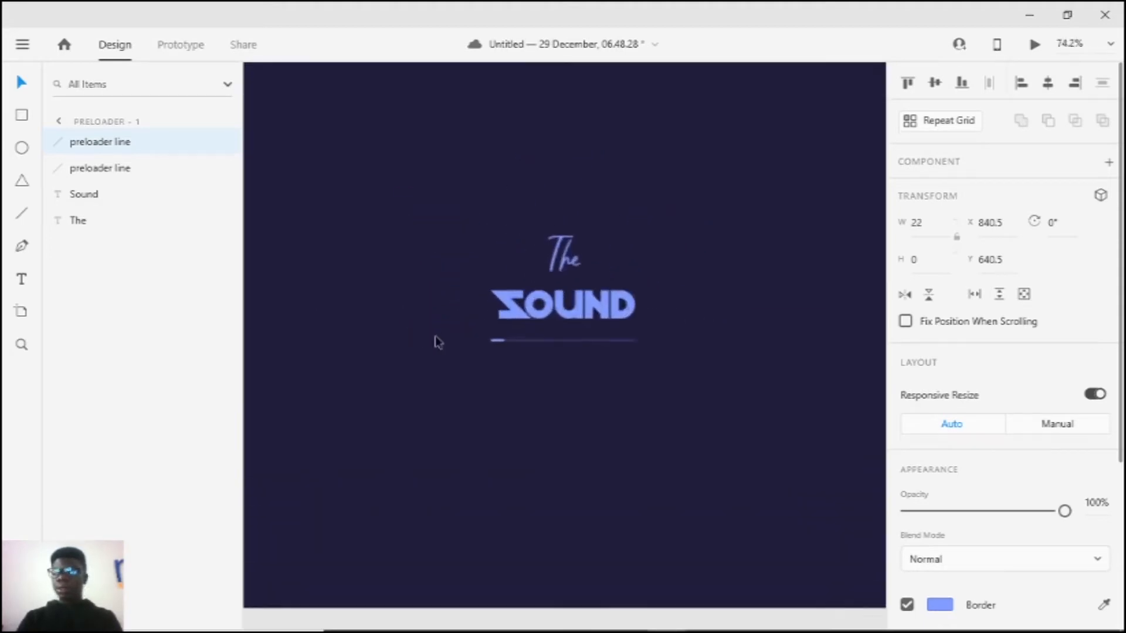
Step: Preview the Preloader - 1 artboard in its own window and close the preview
{"action": "scroll", "coordinate": [435, 340], "scroll_direction": "down", "scroll_amount": 1}
{"action": "scroll", "coordinate": [488, 368], "scroll_direction": "down", "scroll_amount": 4}
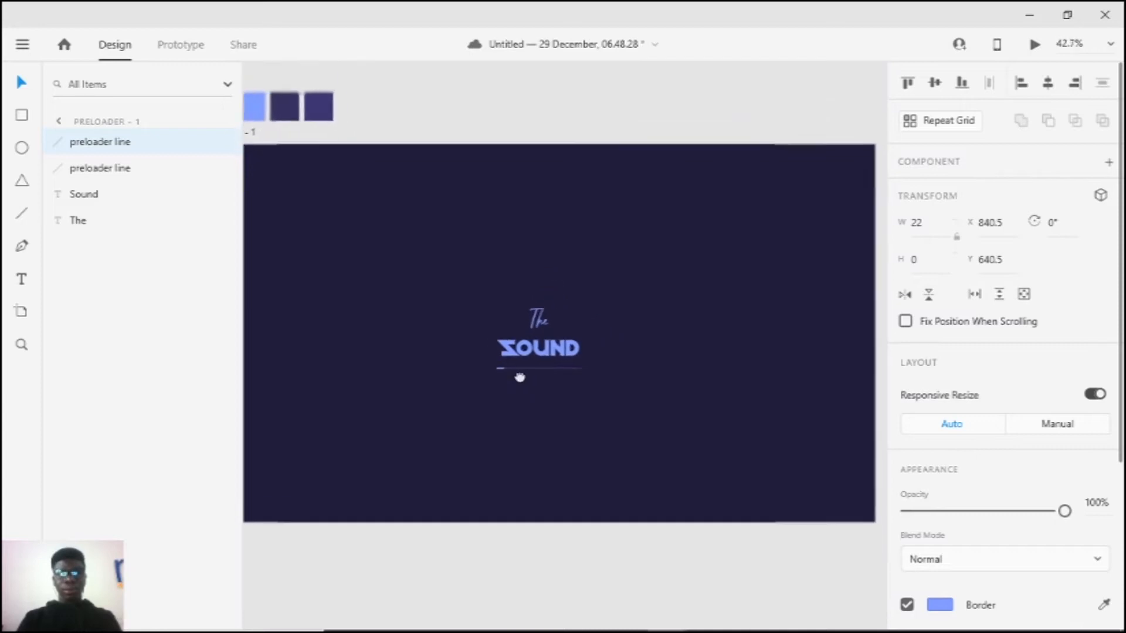
{"action": "left_click_drag", "start_coordinate": [490, 373], "coordinate": [538, 380]}
{"action": "left_click", "coordinate": [543, 404]}
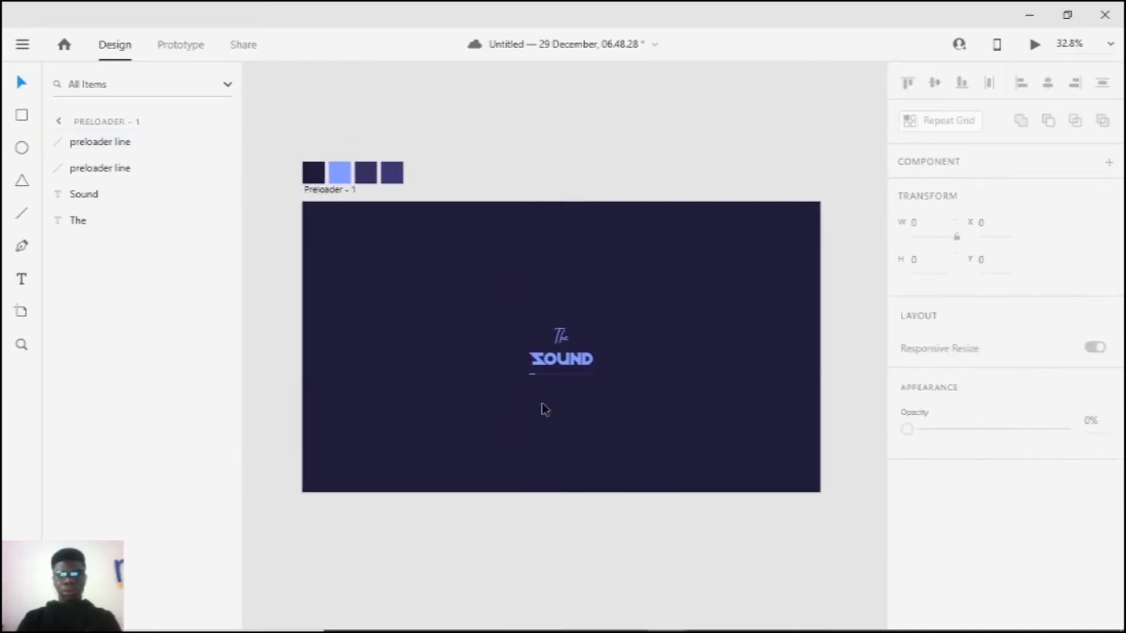
{"action": "key", "text": "ctrl+Return"}
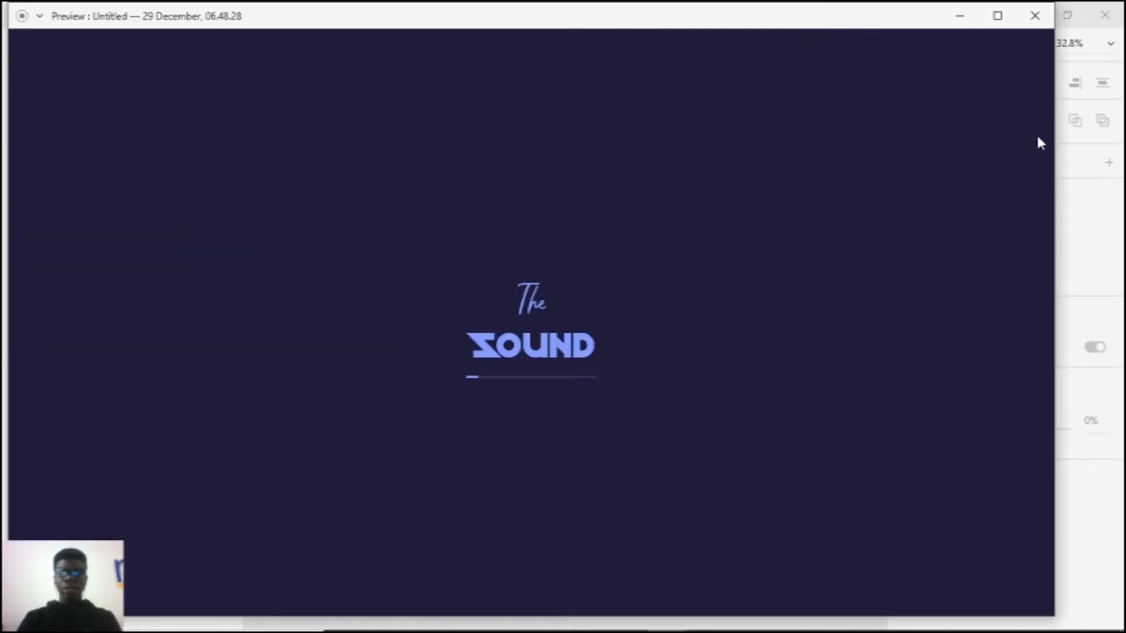
{"action": "left_click", "coordinate": [1044, 19]}
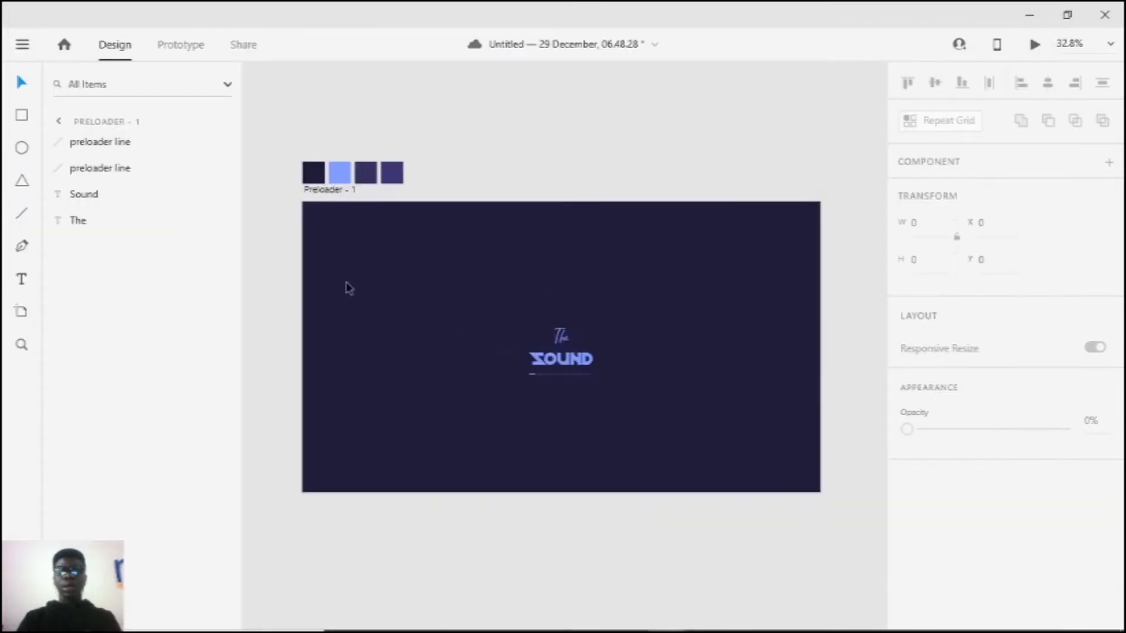
{"action": "scroll", "coordinate": [317, 329], "scroll_direction": "down", "scroll_amount": 3}
{"action": "scroll", "coordinate": [451, 352], "scroll_direction": "up", "scroll_amount": 3}
{"action": "left_click_drag", "start_coordinate": [450, 352], "coordinate": [580, 372]}
{"action": "scroll", "coordinate": [582, 374], "scroll_direction": "down", "scroll_amount": 3}
{"action": "scroll", "coordinate": [463, 325], "scroll_direction": "up", "scroll_amount": 3}
{"action": "left_click_drag", "start_coordinate": [519, 350], "coordinate": [404, 264]}
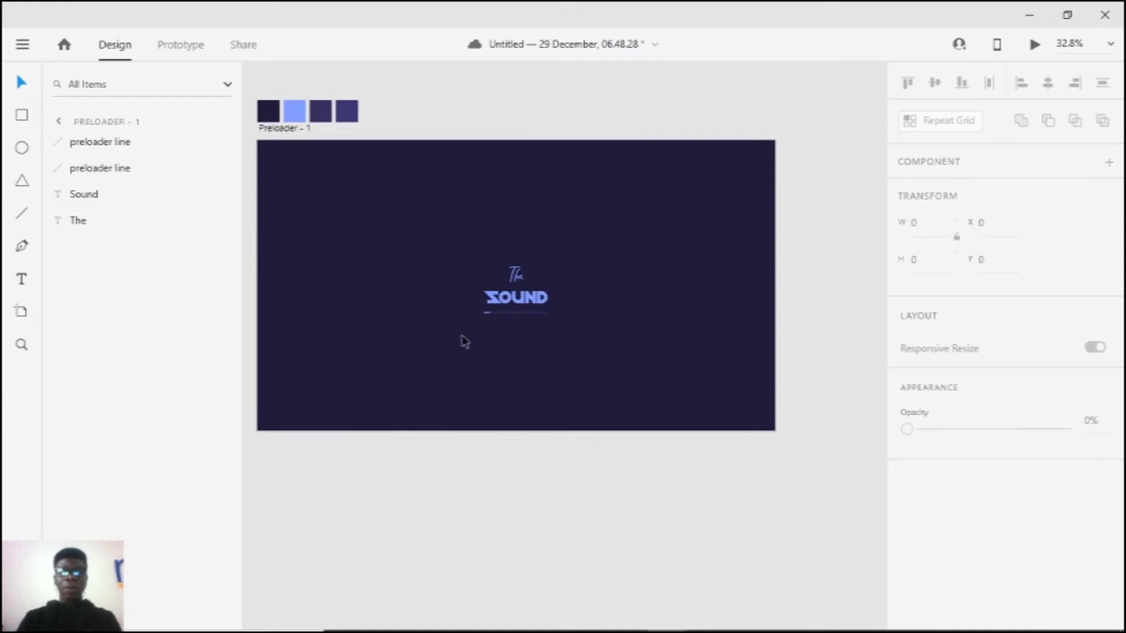
Step: Shorten the light blue progress line from its right end to a width of about 12 px
{"action": "scroll", "coordinate": [480, 309], "scroll_direction": "up", "scroll_amount": 5}
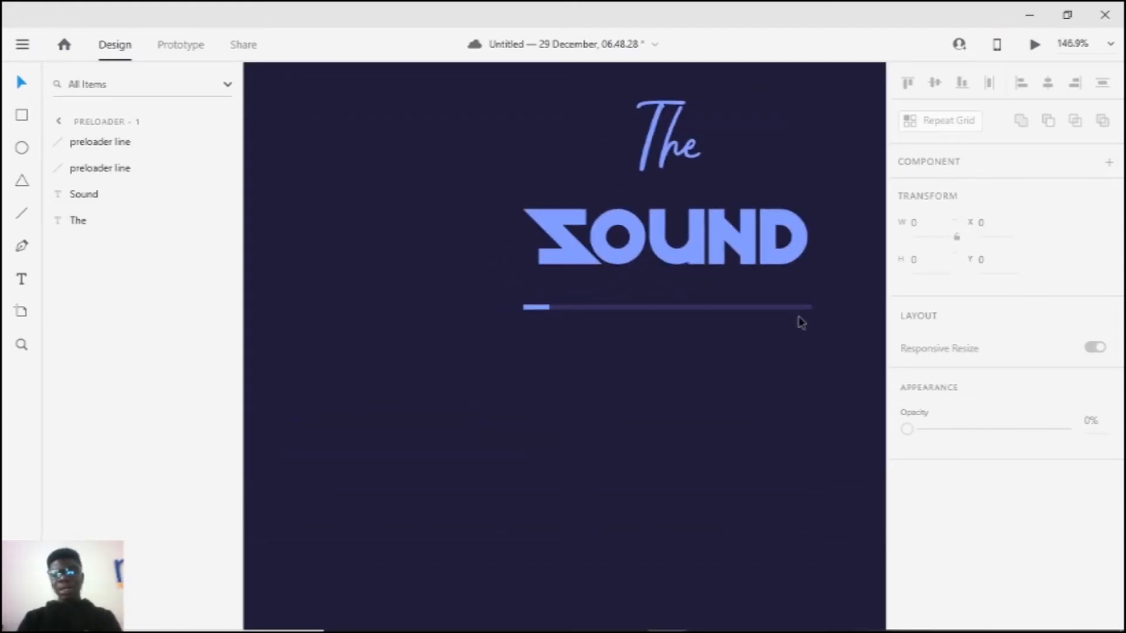
{"action": "scroll", "coordinate": [666, 329], "scroll_direction": "down", "scroll_amount": 4}
{"action": "scroll", "coordinate": [633, 287], "scroll_direction": "up", "scroll_amount": 3}
{"action": "scroll", "coordinate": [634, 287], "scroll_direction": "up", "scroll_amount": 1}
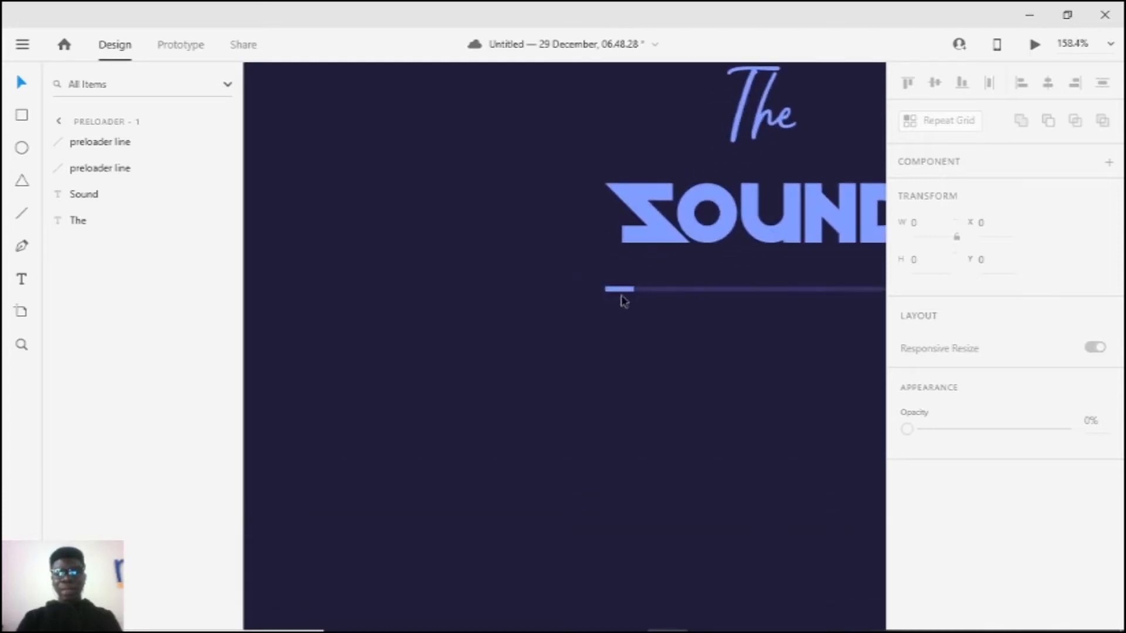
{"action": "left_click", "coordinate": [628, 290]}
{"action": "left_click_drag", "start_coordinate": [635, 293], "coordinate": [636, 289]}
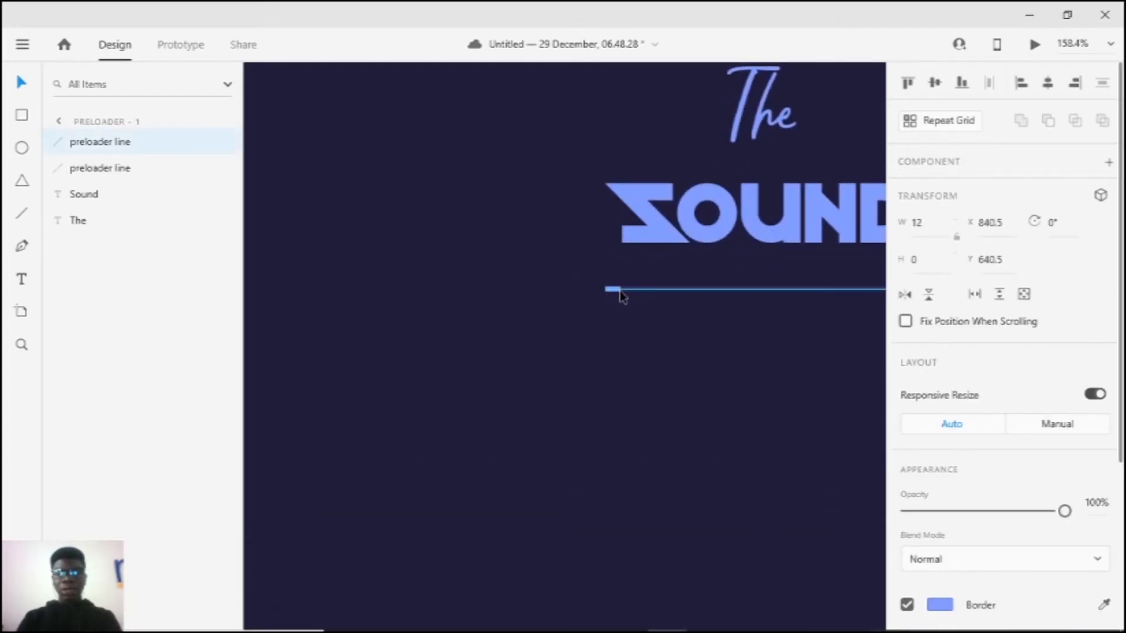
{"action": "scroll", "coordinate": [656, 317], "scroll_direction": "down", "scroll_amount": 5}
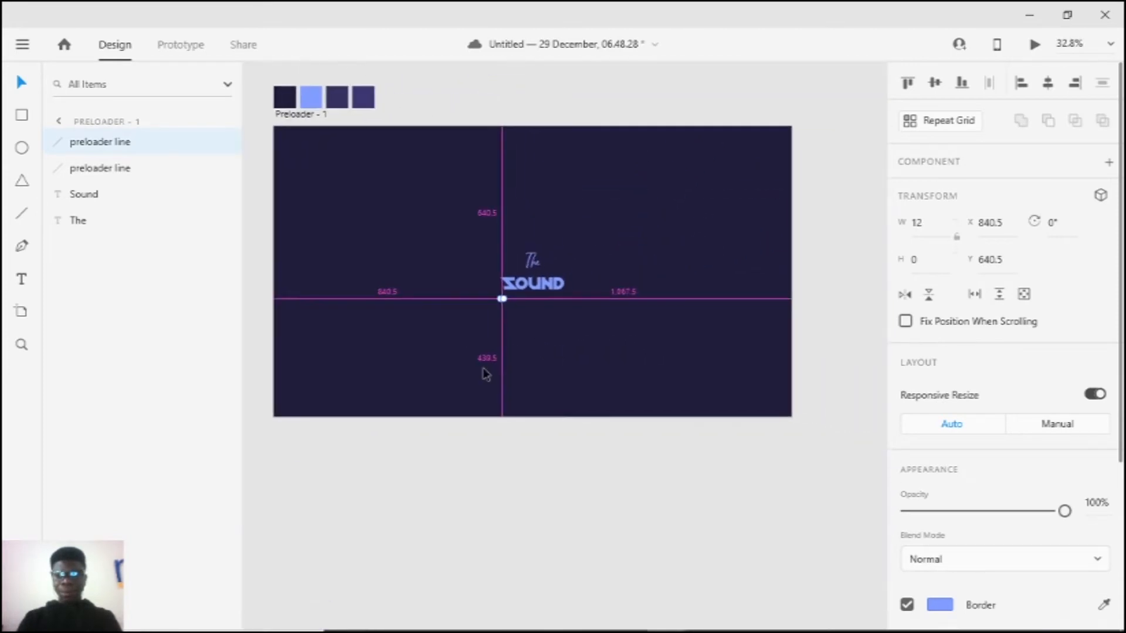
{"action": "scroll", "coordinate": [467, 144], "scroll_direction": "up", "scroll_amount": 1}
{"action": "scroll", "coordinate": [381, 190], "scroll_direction": "left", "scroll_amount": 1}
{"action": "scroll", "coordinate": [393, 170], "scroll_direction": "down", "scroll_amount": 1}
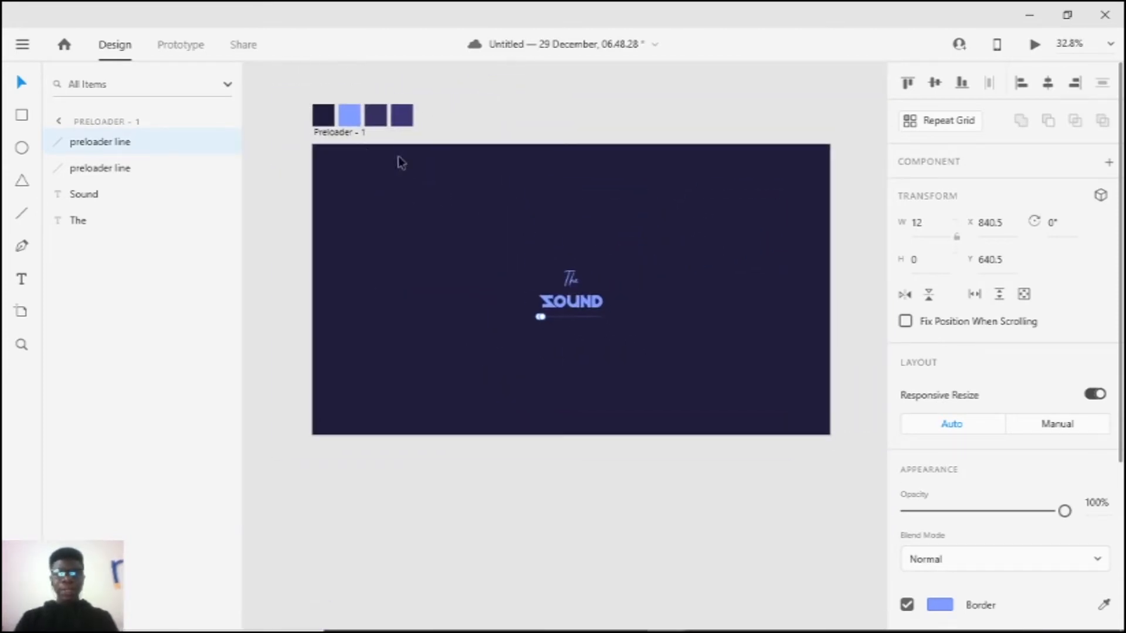
{"action": "left_click", "coordinate": [341, 135]}
{"action": "scroll", "coordinate": [362, 135], "scroll_direction": "down", "scroll_amount": 2}
{"action": "left_click_drag", "start_coordinate": [485, 216], "coordinate": [360, 226]}
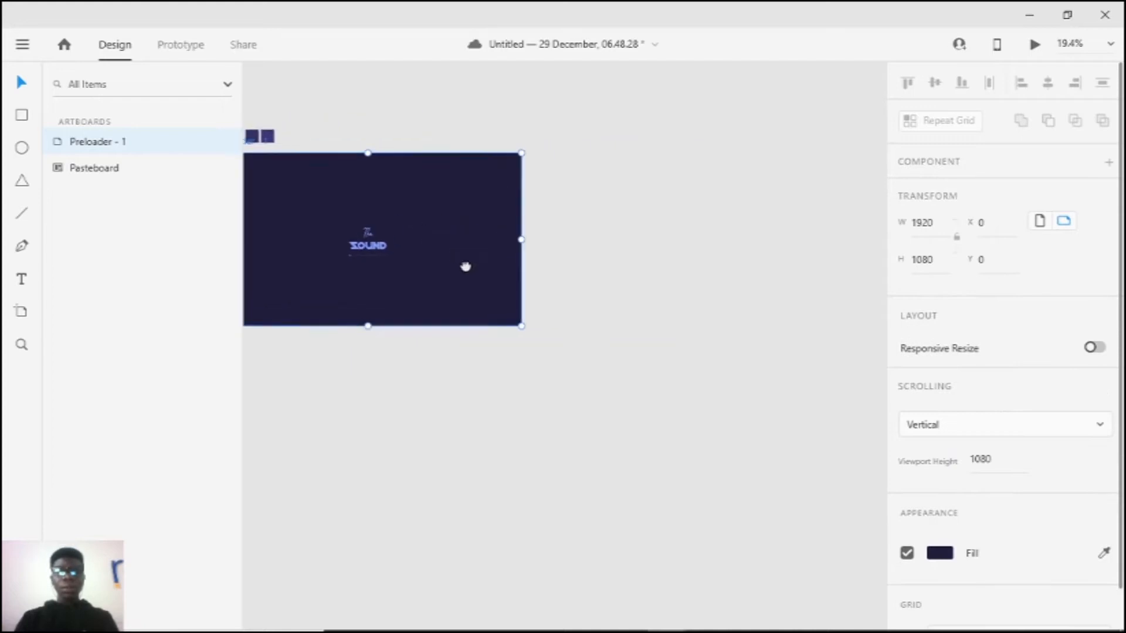
{"action": "left_click_drag", "start_coordinate": [465, 264], "coordinate": [591, 352]}
{"action": "scroll", "coordinate": [328, 247], "scroll_direction": "up", "scroll_amount": 2}
{"action": "left_click_drag", "start_coordinate": [423, 249], "coordinate": [386, 206]}
{"action": "key", "text": "ctrl+z"}
Step: Duplicate the Preloader - 1 artboard and place the copy directly to its right on the pasteboard
{"action": "left_click_drag", "start_coordinate": [668, 400], "coordinate": [612, 387]}
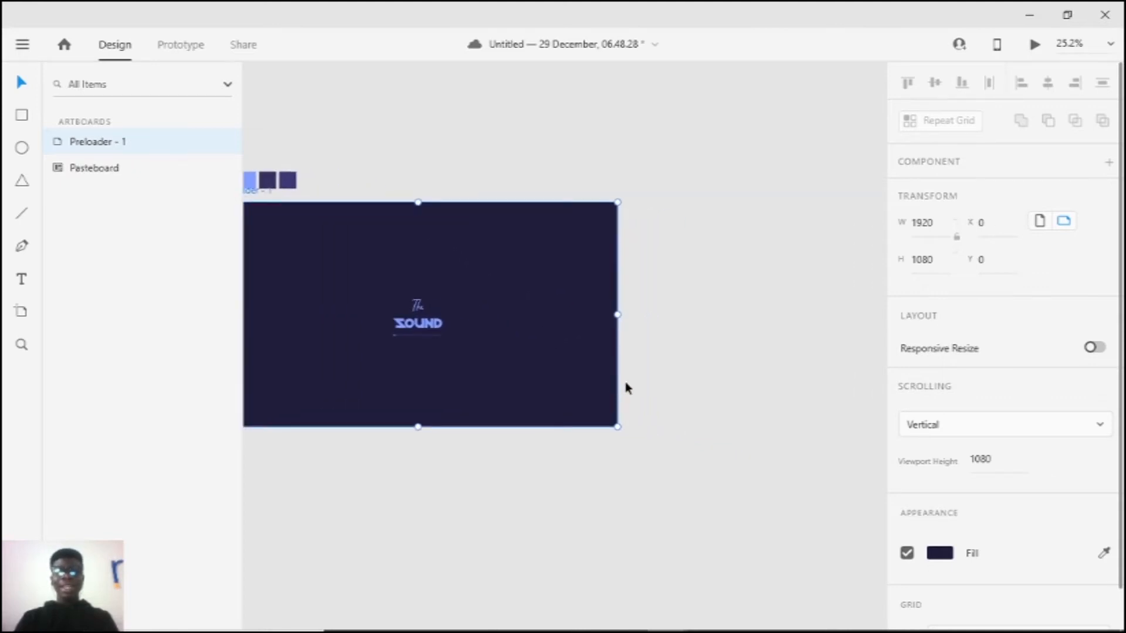
{"action": "left_click_drag", "start_coordinate": [492, 356], "coordinate": [487, 334]}
{"action": "scroll", "coordinate": [623, 384], "scroll_direction": "up", "scroll_amount": 2}
{"action": "scroll", "coordinate": [732, 340], "scroll_direction": "down", "scroll_amount": 3}
{"action": "left_click_drag", "start_coordinate": [691, 333], "coordinate": [585, 347]}
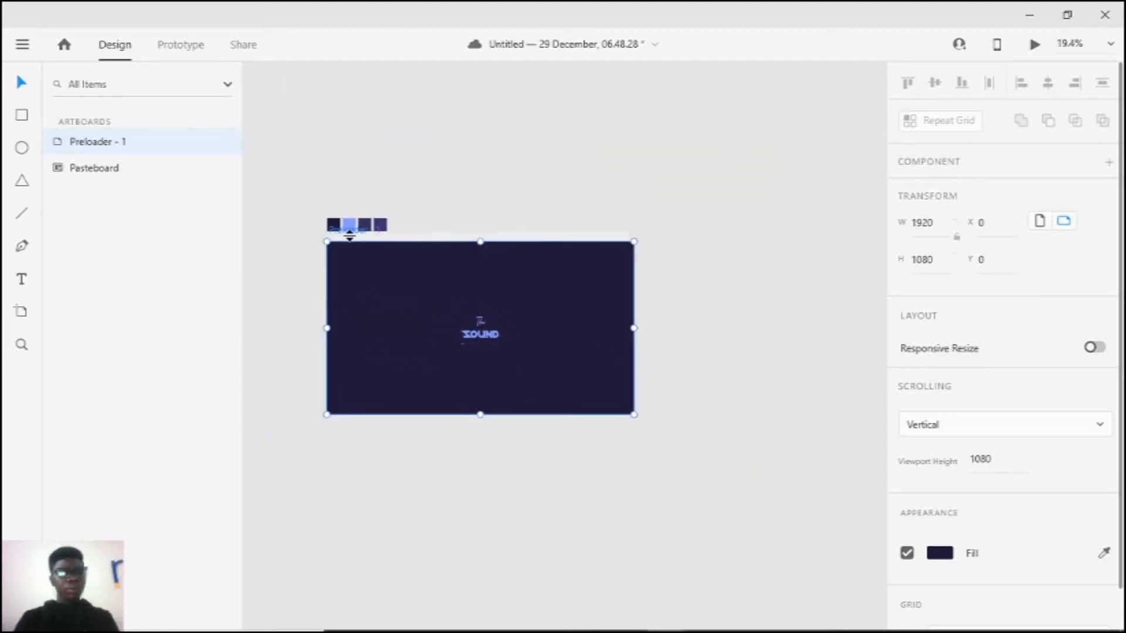
{"action": "mouse_move", "coordinate": [370, 238]}
{"action": "left_mouse_down"}
{"action": "mouse_move", "coordinate": [679, 259]}
{"action": "mouse_move", "coordinate": [665, 248]}
{"action": "left_mouse_up"}
{"action": "left_click_drag", "start_coordinate": [725, 340], "coordinate": [309, 322]}
{"action": "scroll", "coordinate": [309, 322], "scroll_direction": "up", "scroll_amount": 2}
{"action": "left_click_drag", "start_coordinate": [495, 344], "coordinate": [967, 416]}
{"action": "scroll", "coordinate": [716, 349], "scroll_direction": "down", "scroll_amount": 1}
{"action": "scroll", "coordinate": [698, 316], "scroll_direction": "up", "scroll_amount": 1}
{"action": "scroll", "coordinate": [694, 152], "scroll_direction": "up", "scroll_amount": 1}
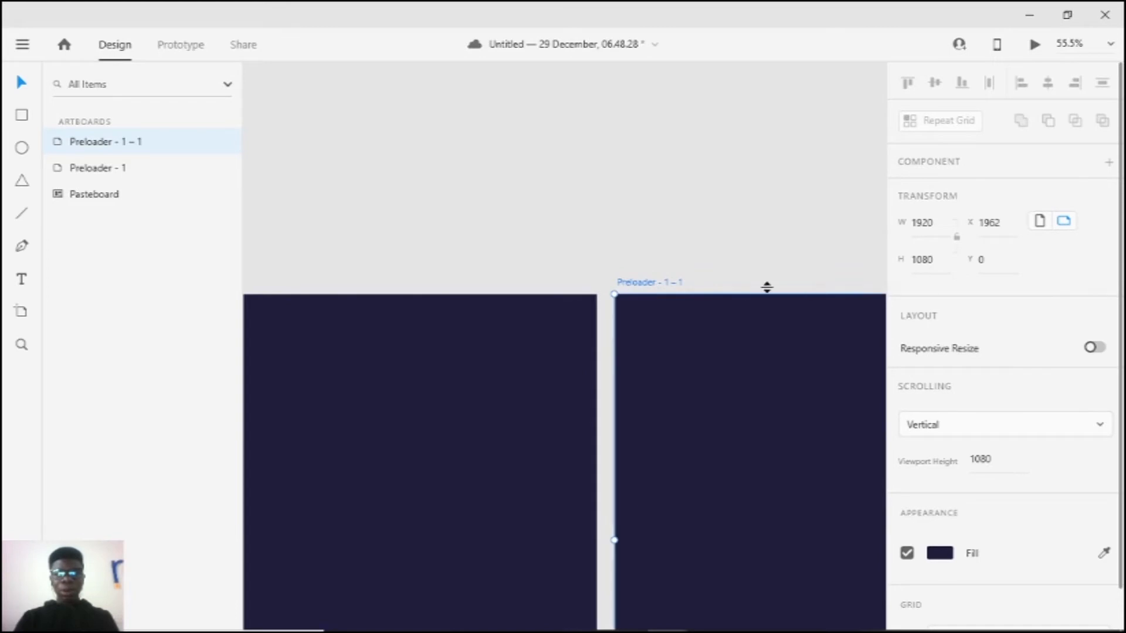
Step: Rename the duplicated artboard as "Main -1"
{"action": "left_click_drag", "start_coordinate": [689, 284], "coordinate": [391, 213]}
{"action": "double_click", "coordinate": [363, 211]}
{"action": "type", "text": "Main -1"}
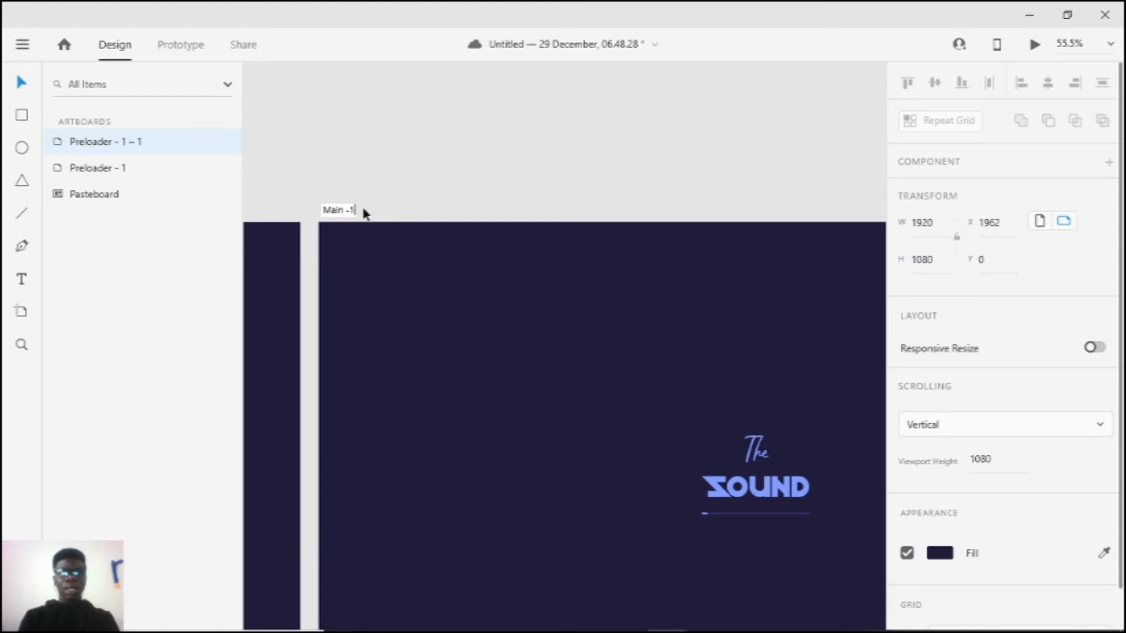
{"action": "key", "text": "Return"}
{"action": "scroll", "coordinate": [815, 302], "scroll_direction": "up", "scroll_amount": 1}
{"action": "scroll", "coordinate": [527, 229], "scroll_direction": "down", "scroll_amount": 5}
{"action": "scroll", "coordinate": [509, 295], "scroll_direction": "up", "scroll_amount": 1}
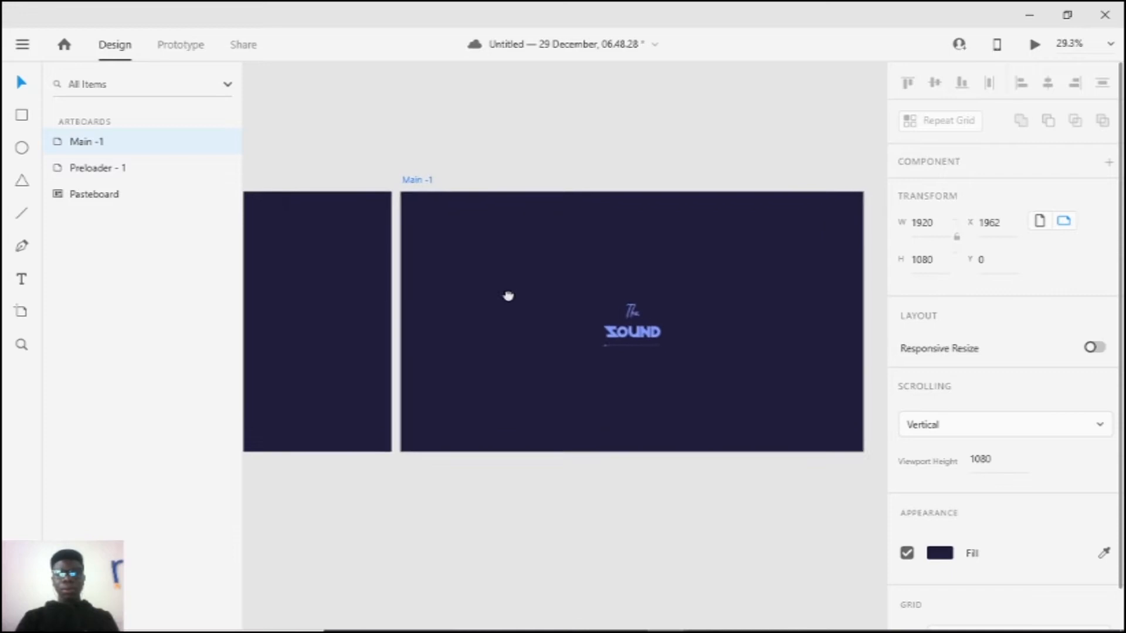
{"action": "scroll", "coordinate": [508, 296], "scroll_direction": "up", "scroll_amount": 1}
{"action": "left_click_drag", "start_coordinate": [509, 296], "coordinate": [362, 286]}
{"action": "left_click_drag", "start_coordinate": [399, 411], "coordinate": [611, 409]}
{"action": "scroll", "coordinate": [610, 408], "scroll_direction": "down", "scroll_amount": 4}
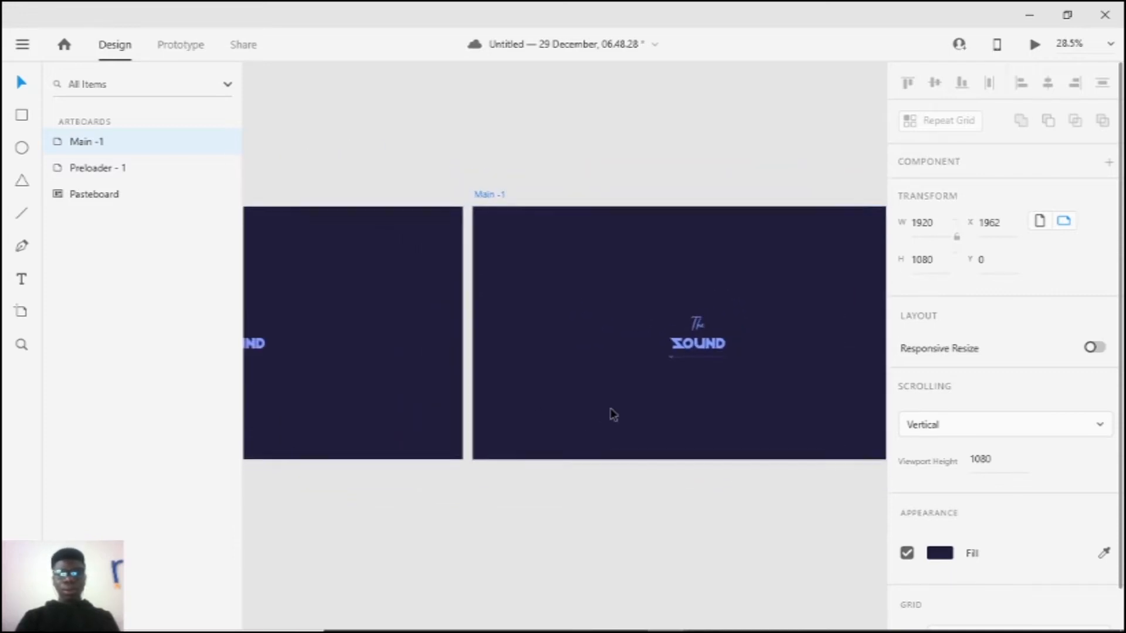
{"action": "scroll", "coordinate": [499, 384], "scroll_direction": "up", "scroll_amount": 2}
{"action": "scroll", "coordinate": [501, 385], "scroll_direction": "up", "scroll_amount": 1}
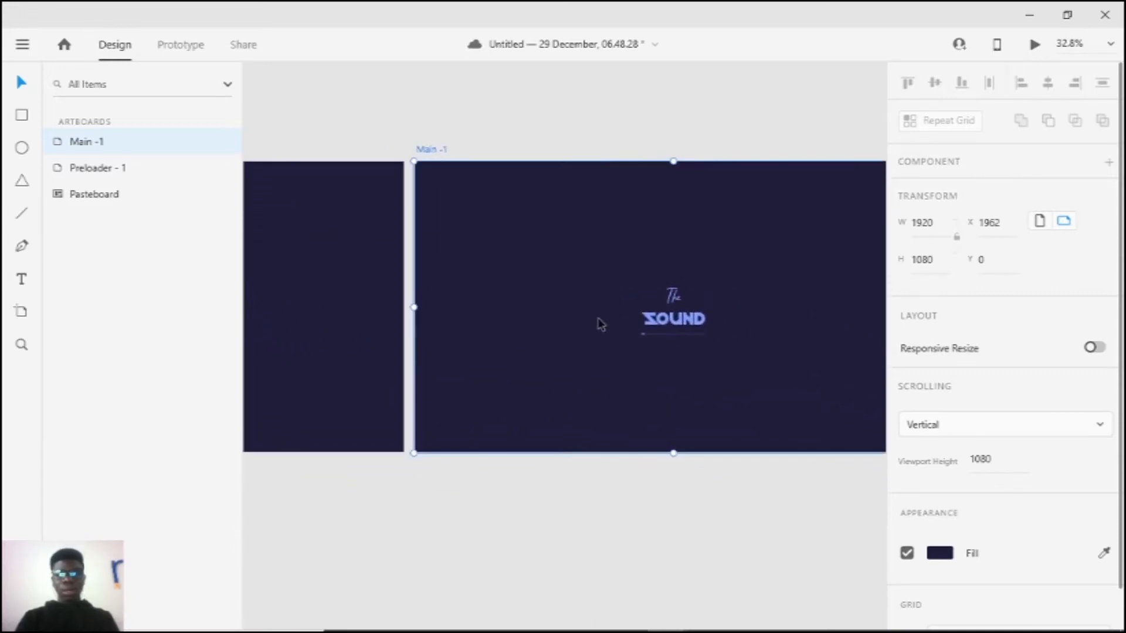
{"action": "left_click", "coordinate": [645, 346]}
{"action": "left_click_drag", "start_coordinate": [613, 325], "coordinate": [718, 361]}
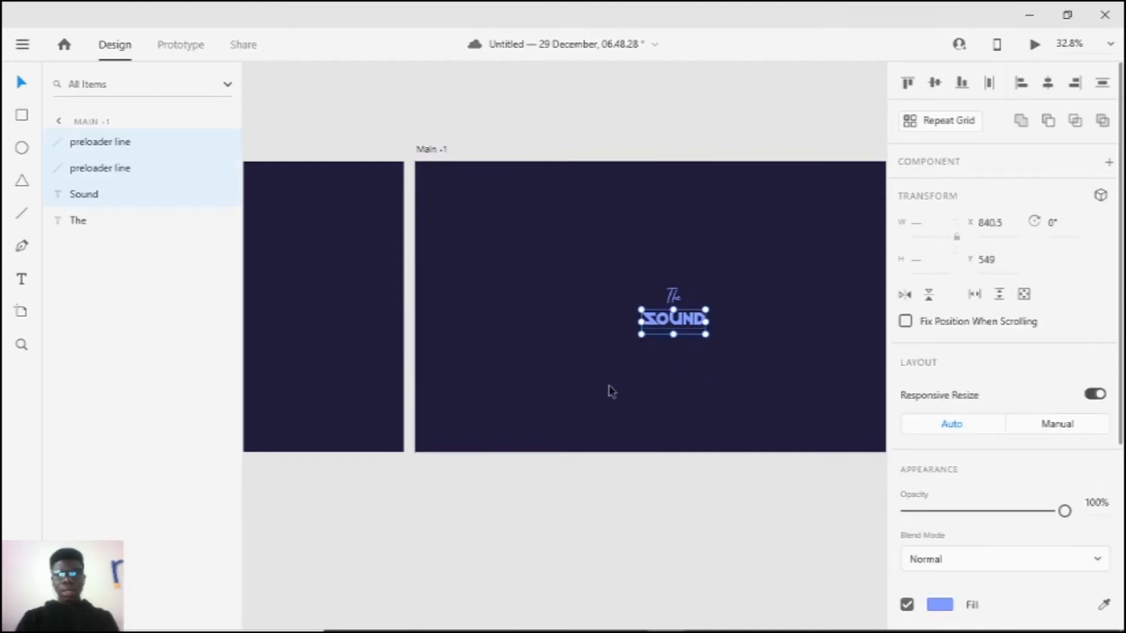
{"action": "left_click", "coordinate": [609, 385]}
{"action": "scroll", "coordinate": [549, 385], "scroll_direction": "down", "scroll_amount": 3}
{"action": "left_click_drag", "start_coordinate": [500, 389], "coordinate": [638, 392]}
{"action": "scroll", "coordinate": [633, 390], "scroll_direction": "up", "scroll_amount": 2}
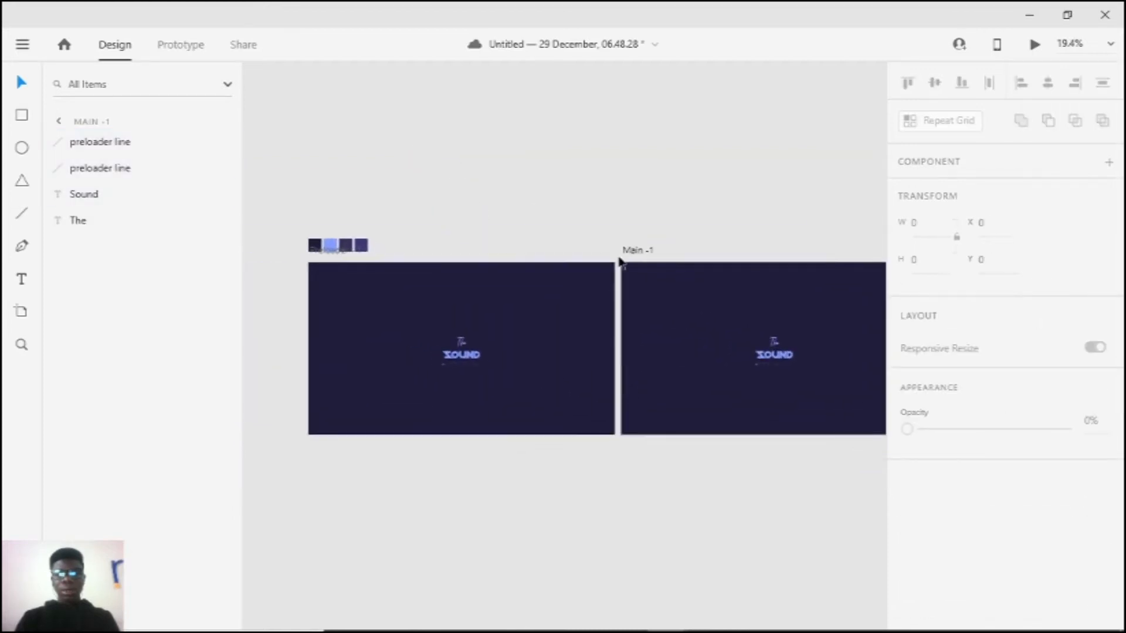
Step: Delete the duplicated Main -1 artboard
{"action": "left_click", "coordinate": [651, 243]}
{"action": "key", "text": "Delete"}
{"action": "scroll", "coordinate": [397, 369], "scroll_direction": "up", "scroll_amount": 1}
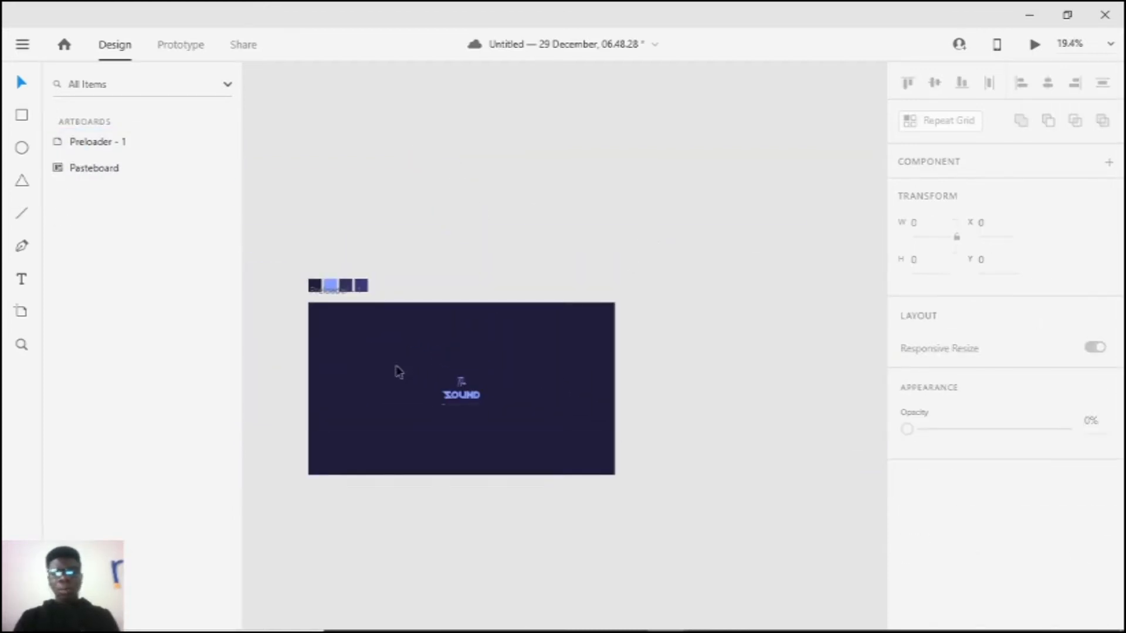
Step: Group the "The" and "Sound" texts on the Preloader - 1 artboard, leaving out the loading lines
{"action": "scroll", "coordinate": [410, 417], "scroll_direction": "up", "scroll_amount": 2}
{"action": "left_click_drag", "start_coordinate": [418, 418], "coordinate": [545, 393]}
{"action": "scroll", "coordinate": [545, 337], "scroll_direction": "up", "scroll_amount": 3}
{"action": "left_click_drag", "start_coordinate": [547, 335], "coordinate": [717, 422]}
{"action": "key", "text": "ctrl+g"}
Step: Duplicate the Preloader - 1 artboard with the grouped logo to the right of the original
{"action": "scroll", "coordinate": [633, 387], "scroll_direction": "down", "scroll_amount": 2}
{"action": "scroll", "coordinate": [516, 327], "scroll_direction": "down", "scroll_amount": 2}
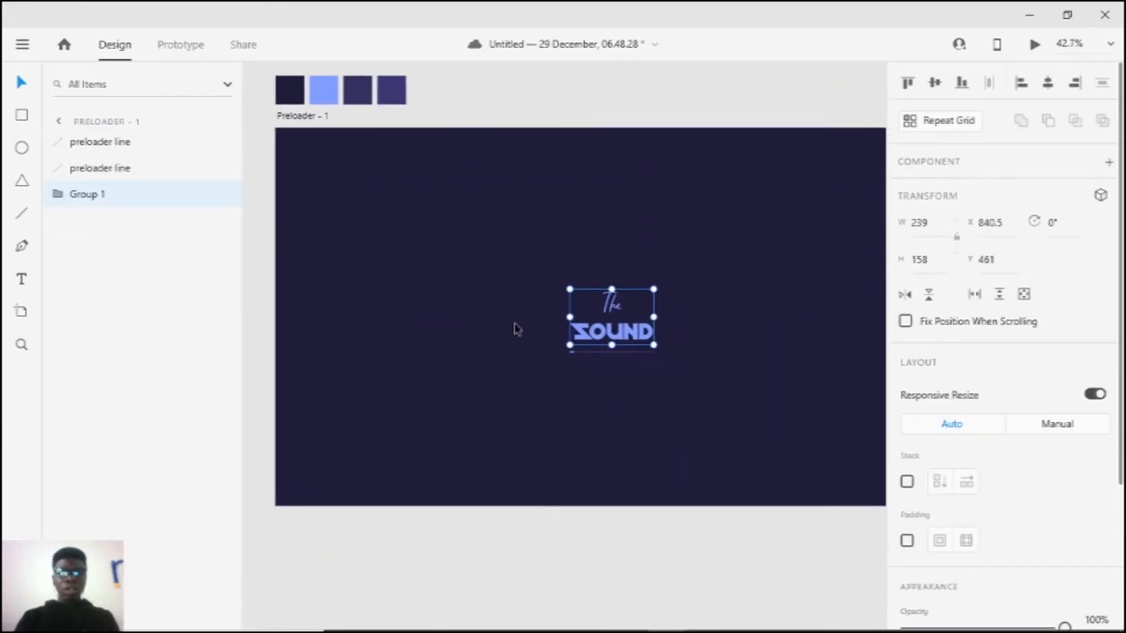
{"action": "scroll", "coordinate": [519, 348], "scroll_direction": "down", "scroll_amount": 4}
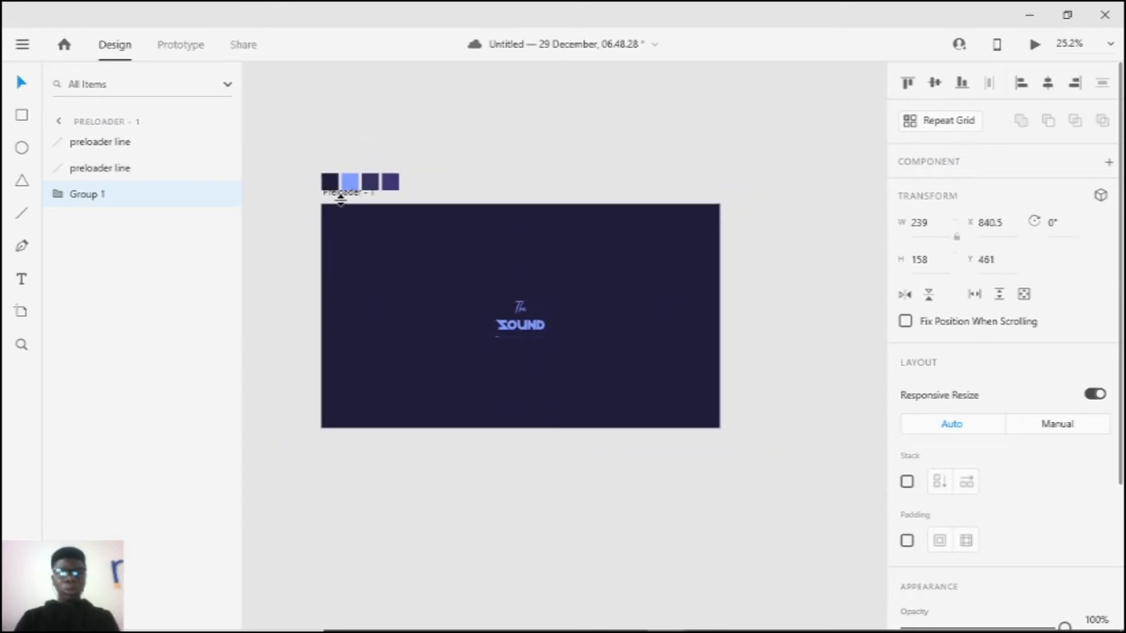
{"action": "left_click_drag", "start_coordinate": [346, 193], "coordinate": [745, 185]}
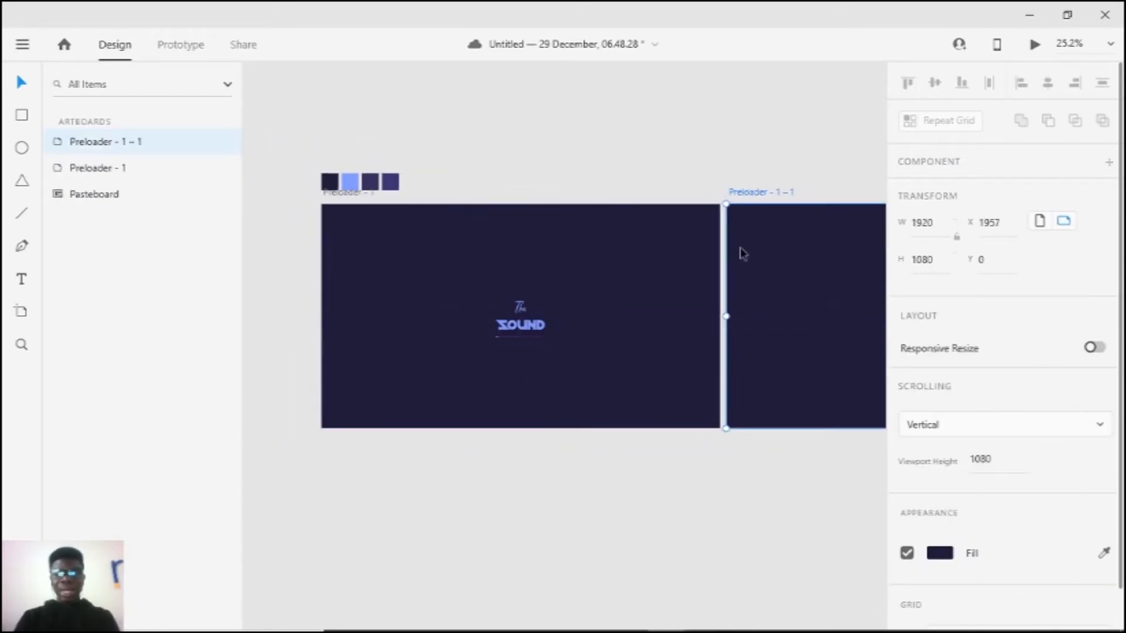
{"action": "left_click_drag", "start_coordinate": [736, 257], "coordinate": [502, 245]}
{"action": "scroll", "coordinate": [647, 376], "scroll_direction": "up", "scroll_amount": 2}
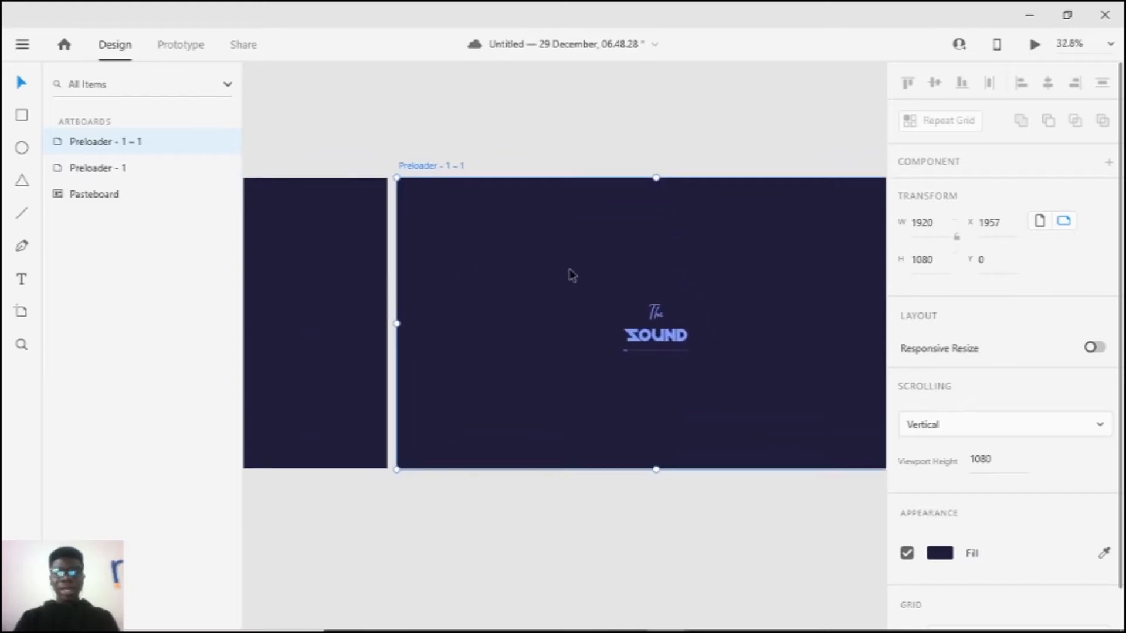
Step: Try moving the duplicate's grouped logo to the artboard's upper-left corner, and undo the move
{"action": "left_click", "coordinate": [680, 333]}
{"action": "left_click_drag", "start_coordinate": [659, 329], "coordinate": [535, 308]}
{"action": "left_click", "coordinate": [641, 396]}
{"action": "scroll", "coordinate": [661, 307], "scroll_direction": "up", "scroll_amount": 2}
{"action": "left_click", "coordinate": [658, 350]}
{"action": "scroll", "coordinate": [616, 346], "scroll_direction": "down", "scroll_amount": 2}
{"action": "left_click_drag", "start_coordinate": [585, 349], "coordinate": [469, 271]}
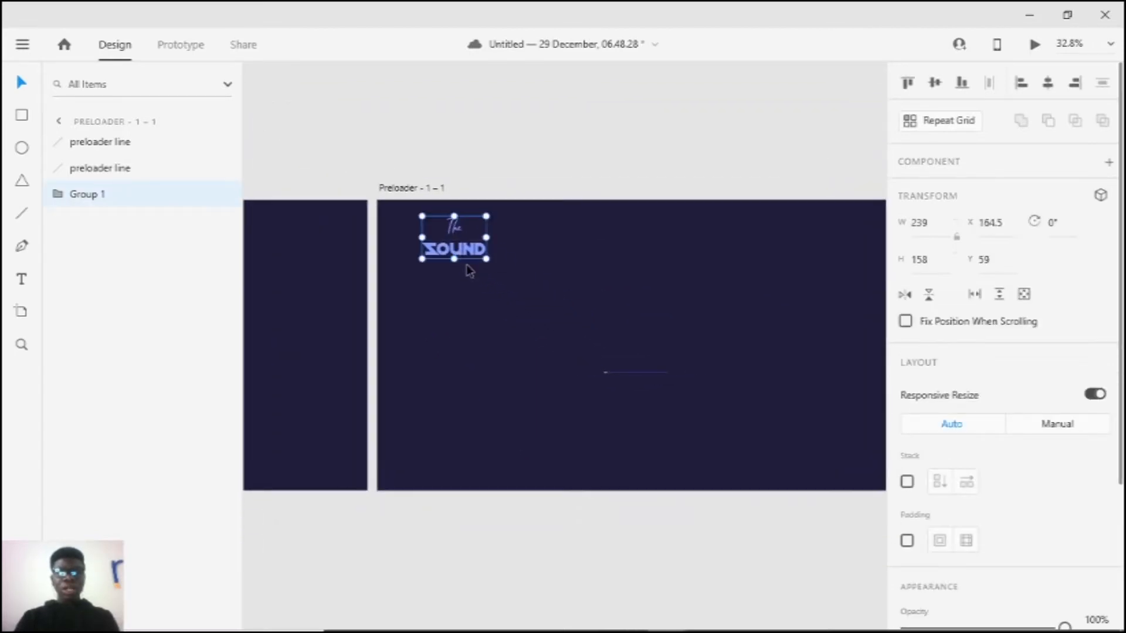
{"action": "key", "text": "ctrl+z"}
{"action": "key", "text": "ctrl+z"}
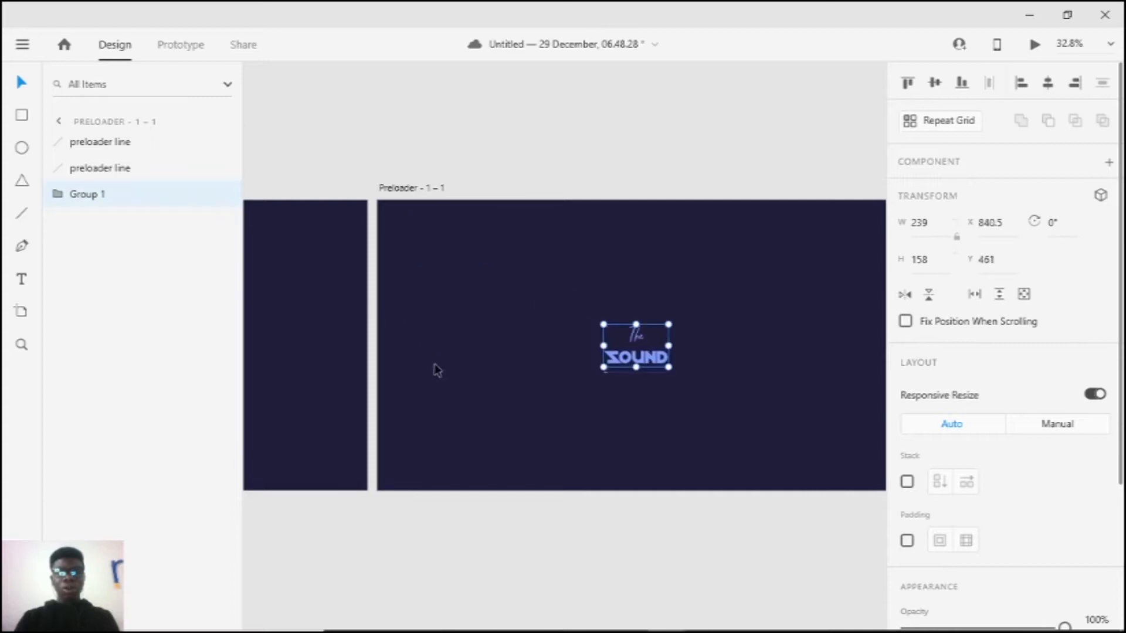
Step: Delete the duplicate Preloader - 1 – 1 artboard
{"action": "left_click", "coordinate": [429, 189]}
{"action": "key", "text": "Delete"}
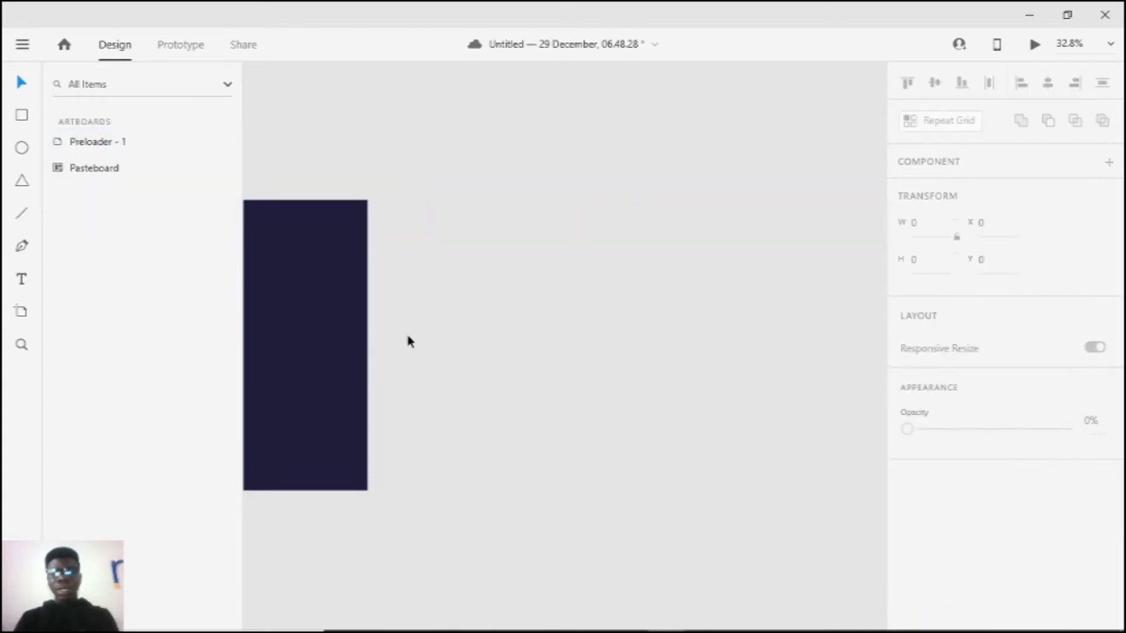
{"action": "scroll", "coordinate": [399, 317], "scroll_direction": "down", "scroll_amount": 1}
Step: Rename the group containing "The" and "Sound" on the Preloader - 1 artboard as "Logo"
{"action": "key", "text": "alt+space"}
{"action": "left_click", "coordinate": [337, 312]}
{"action": "left_click_drag", "start_coordinate": [338, 312], "coordinate": [711, 298]}
{"action": "scroll", "coordinate": [550, 331], "scroll_direction": "up", "scroll_amount": 3}
{"action": "scroll", "coordinate": [550, 332], "scroll_direction": "up", "scroll_amount": 1}
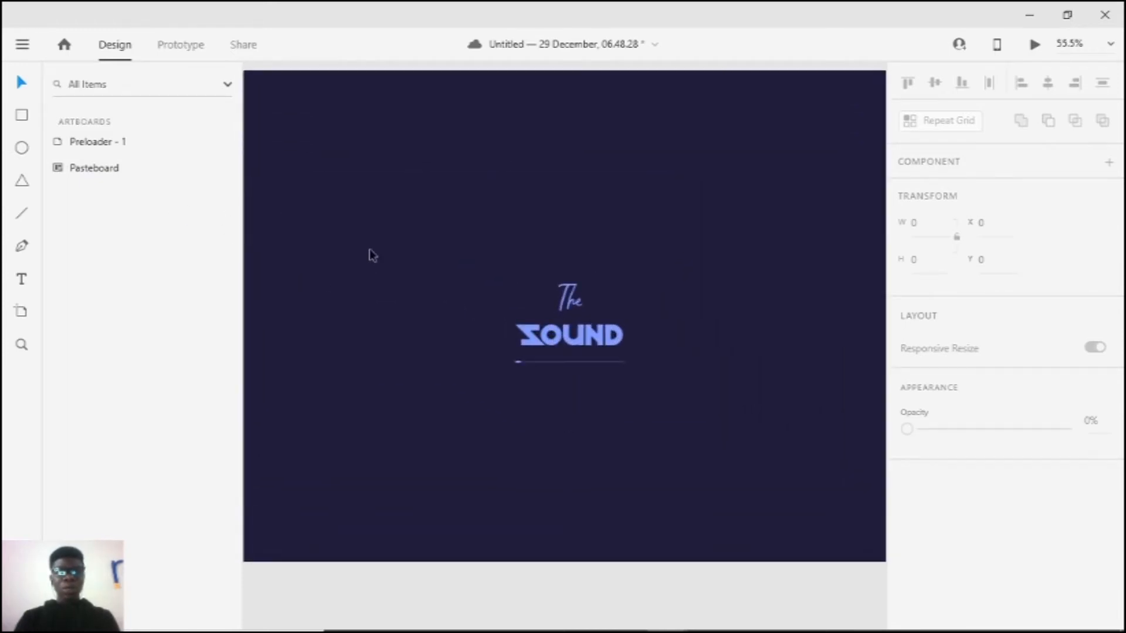
{"action": "left_click", "coordinate": [562, 331]}
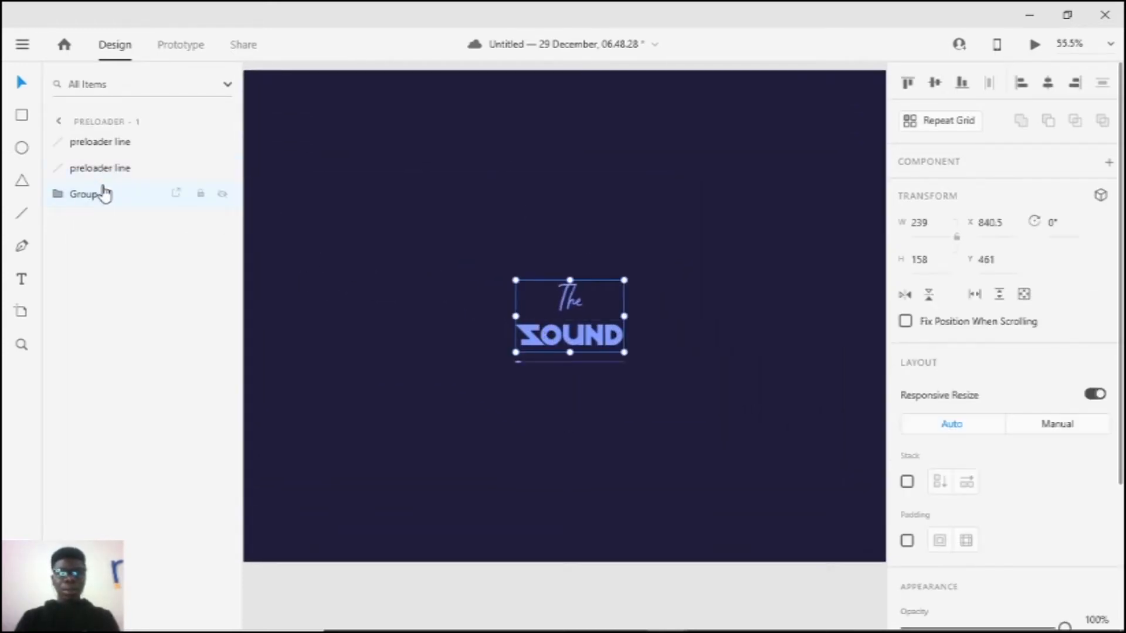
{"action": "double_click", "coordinate": [82, 197]}
{"action": "type", "text": "Logo"}
{"action": "key", "text": "Return"}
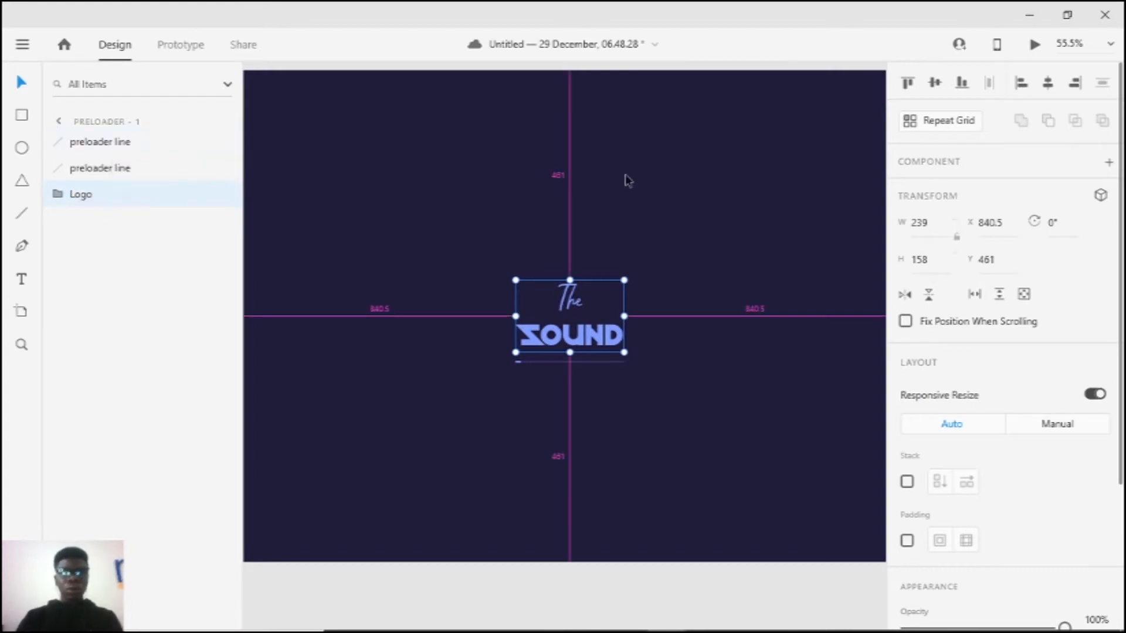
Step: Duplicate the Preloader - 1 artboard with its named Logo group, placing the copy beside the original
{"action": "scroll", "coordinate": [626, 179], "scroll_direction": "down", "scroll_amount": 4}
{"action": "scroll", "coordinate": [613, 168], "scroll_direction": "up", "scroll_amount": 2}
{"action": "scroll", "coordinate": [415, 208], "scroll_direction": "down", "scroll_amount": 3}
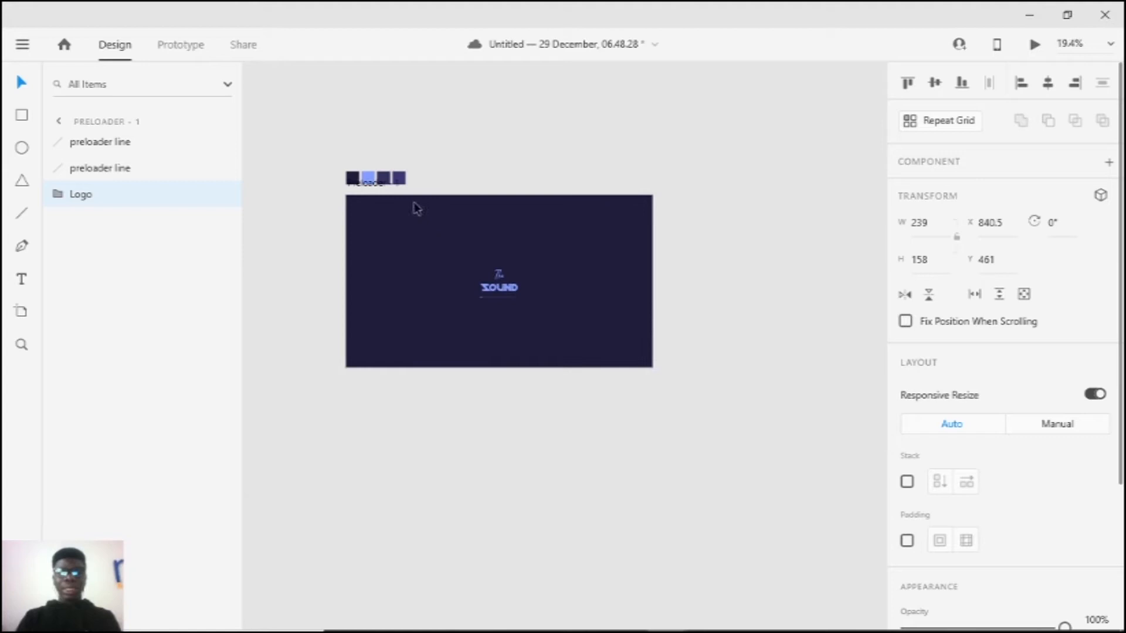
{"action": "scroll", "coordinate": [415, 208], "scroll_direction": "up", "scroll_amount": 1}
{"action": "left_click_drag", "start_coordinate": [349, 176], "coordinate": [756, 174]}
{"action": "left_click_drag", "start_coordinate": [772, 234], "coordinate": [571, 238]}
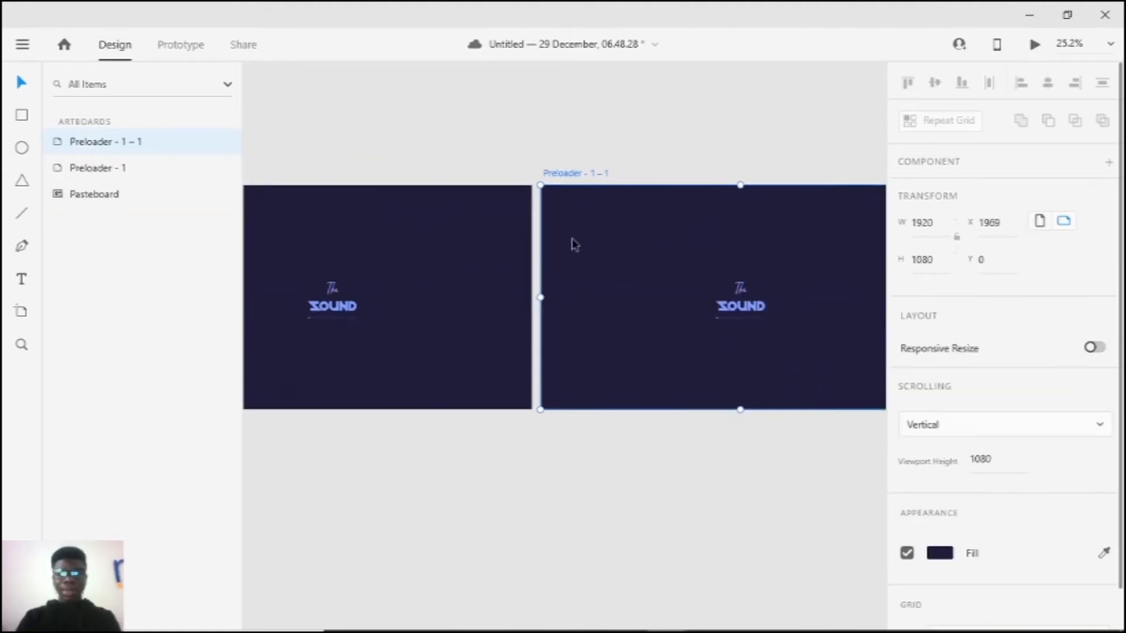
{"action": "left_click", "coordinate": [740, 316]}
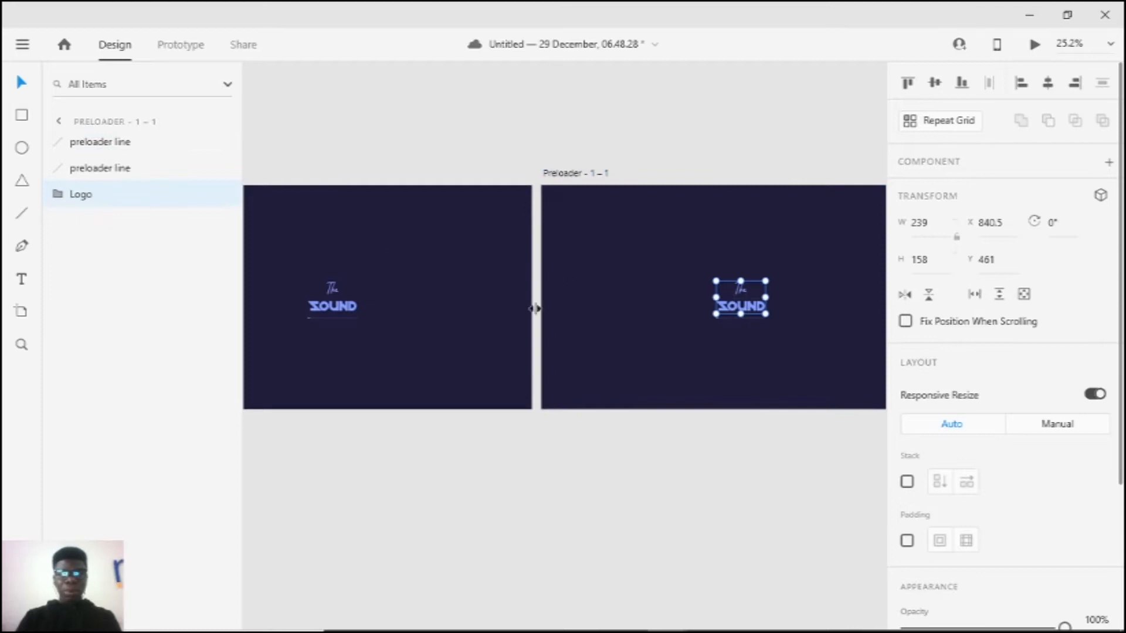
{"action": "double_click", "coordinate": [82, 194]}
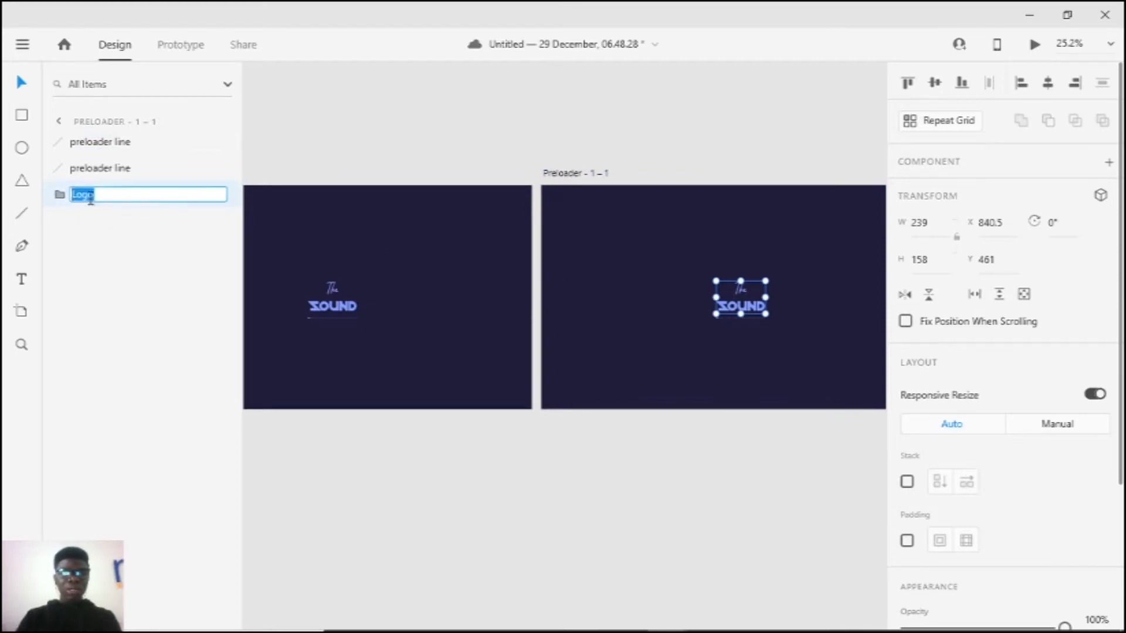
{"action": "key", "text": "Return"}
Step: Delete both preloader lines from the duplicated artboard, keeping only the Logo group
{"action": "left_click_drag", "start_coordinate": [488, 384], "coordinate": [145, 365]}
{"action": "scroll", "coordinate": [370, 335], "scroll_direction": "up", "scroll_amount": 2}
{"action": "left_click_drag", "start_coordinate": [347, 287], "coordinate": [646, 330]}
{"action": "key", "text": "Delete"}
{"action": "scroll", "coordinate": [516, 342], "scroll_direction": "up", "scroll_amount": 1}
{"action": "scroll", "coordinate": [437, 322], "scroll_direction": "down", "scroll_amount": 2}
{"action": "scroll", "coordinate": [580, 318], "scroll_direction": "up", "scroll_amount": 2}
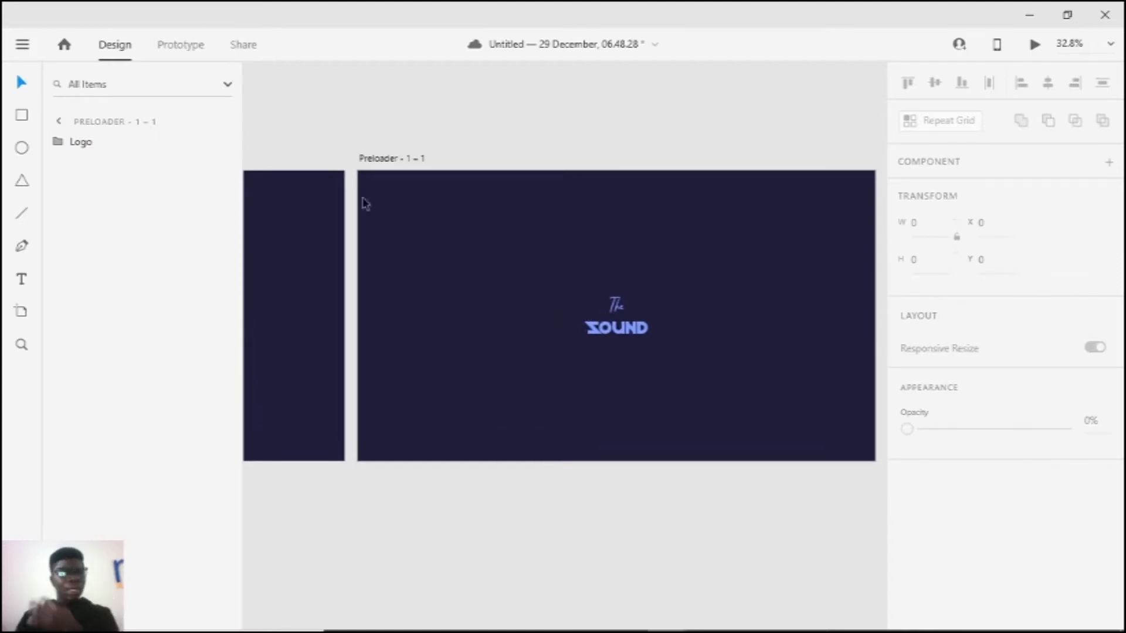
Step: Rename the duplicated artboard as "Main - 1"
{"action": "left_click", "coordinate": [396, 154]}
{"action": "left_click", "coordinate": [381, 158]}
{"action": "double_click", "coordinate": [401, 158]}
{"action": "key", "text": "Return"}
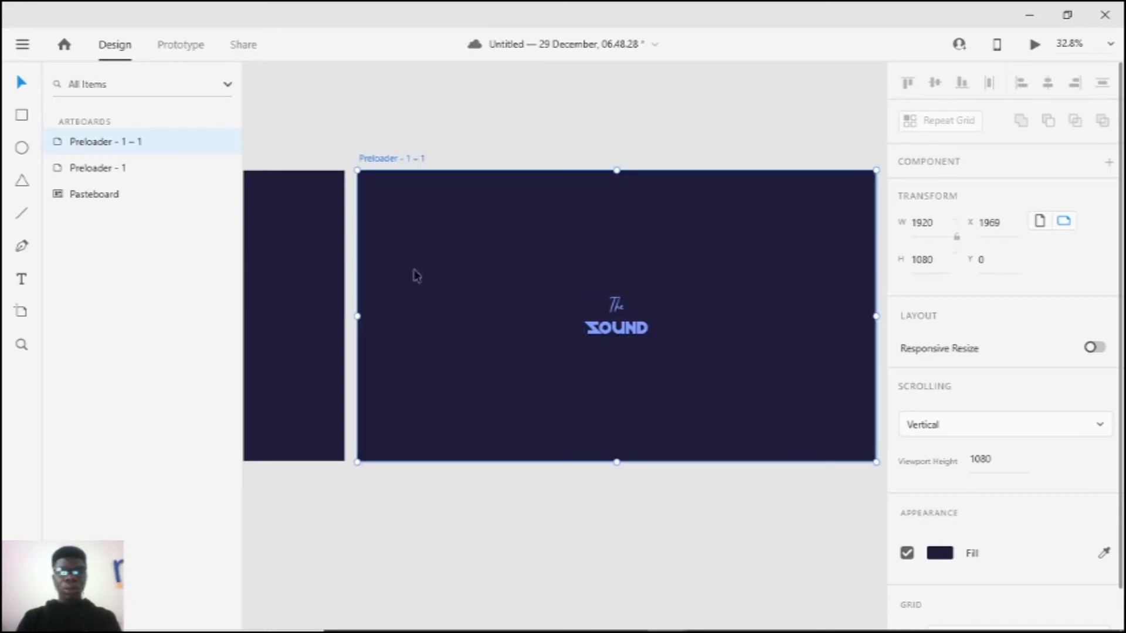
{"action": "double_click", "coordinate": [394, 159]}
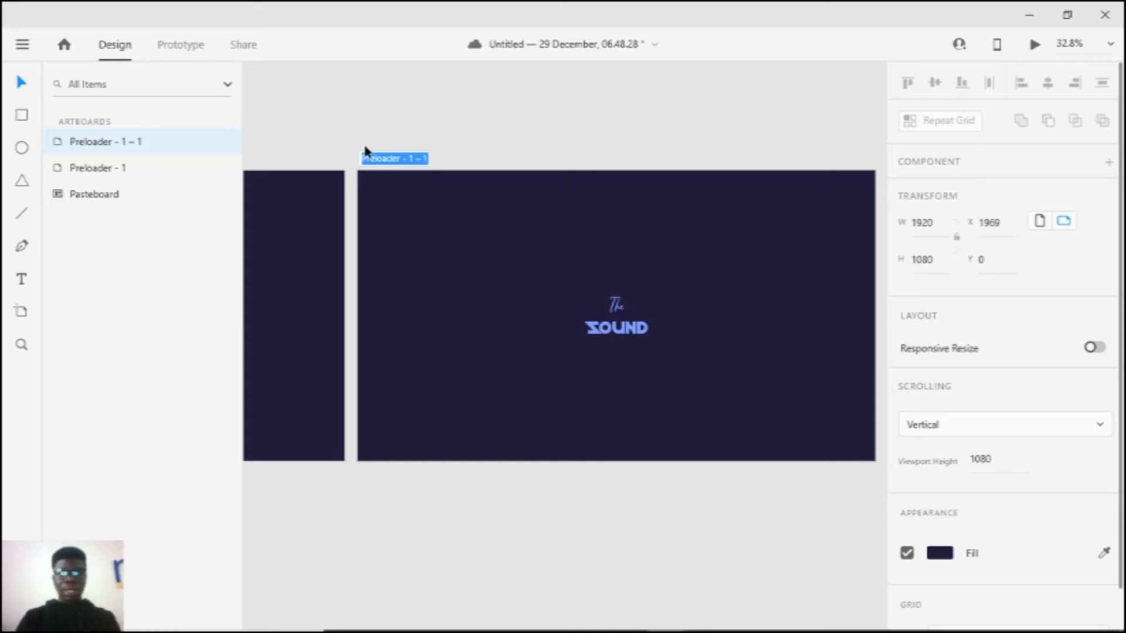
{"action": "type", "text": "Main -"}
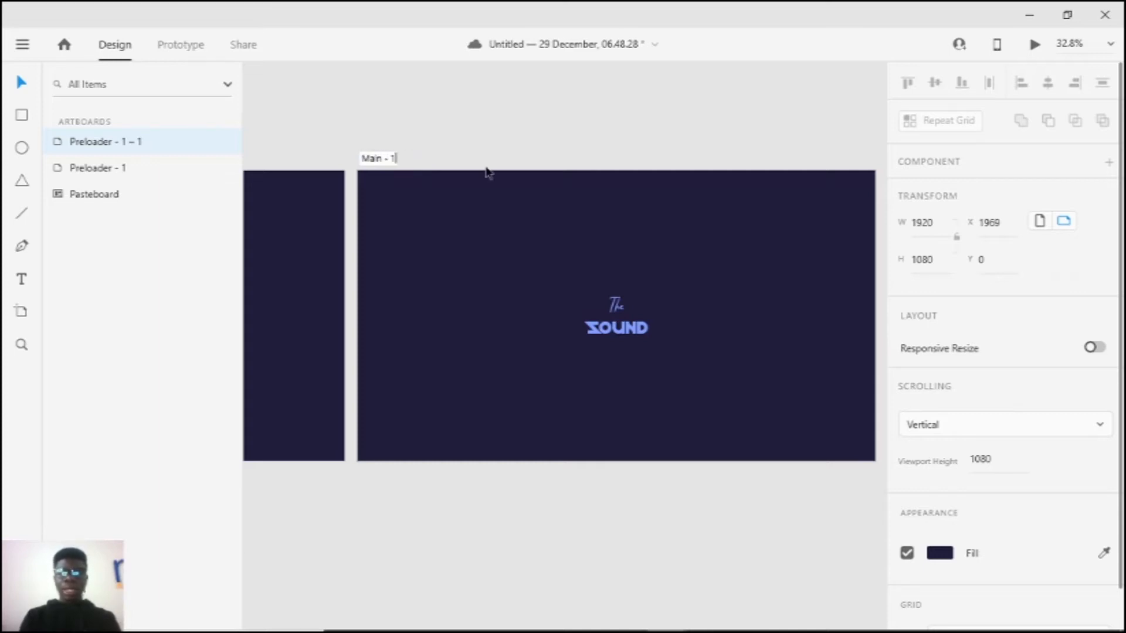
{"action": "key", "text": "Return"}
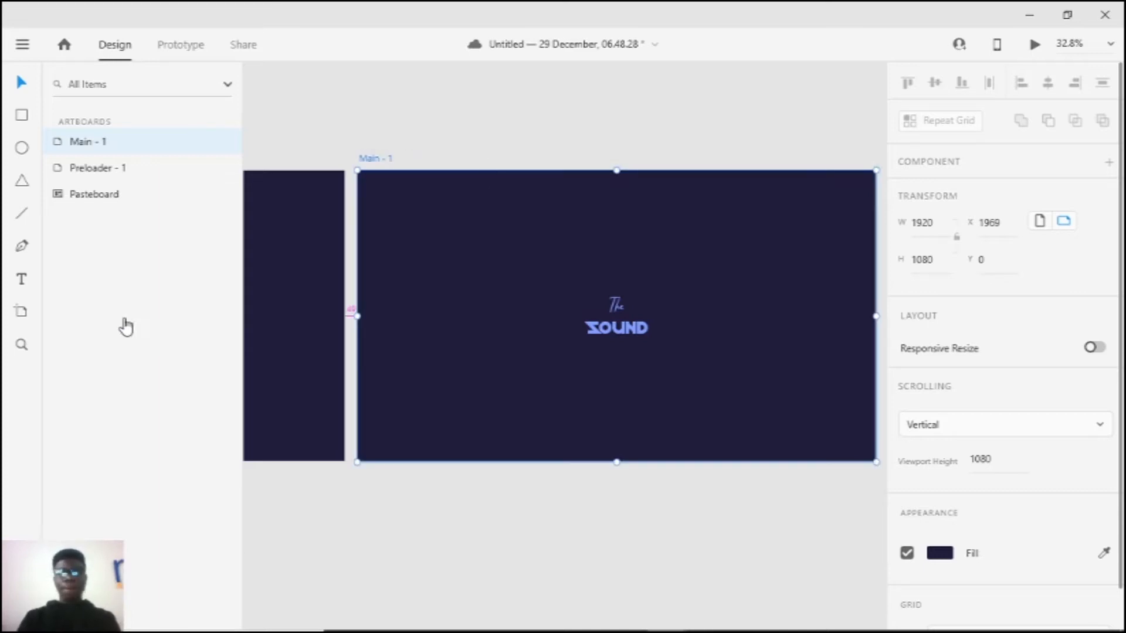
Step: Move the Logo group to the upper-left area of the Main - 1 artboard, at about X 172.5, Y 65
{"action": "left_click", "coordinate": [707, 277]}
{"action": "scroll", "coordinate": [580, 274], "scroll_direction": "down", "scroll_amount": 5}
{"action": "scroll", "coordinate": [560, 270], "scroll_direction": "up", "scroll_amount": 6}
{"action": "left_click_drag", "start_coordinate": [560, 265], "coordinate": [669, 346]}
{"action": "left_click_drag", "start_coordinate": [639, 325], "coordinate": [404, 187]}
Step: Show the column layout grid on the Main - 1 artboard to examine the logo's alignment, and hide it again
{"action": "key", "text": "ctrl+shift+apostrophe"}
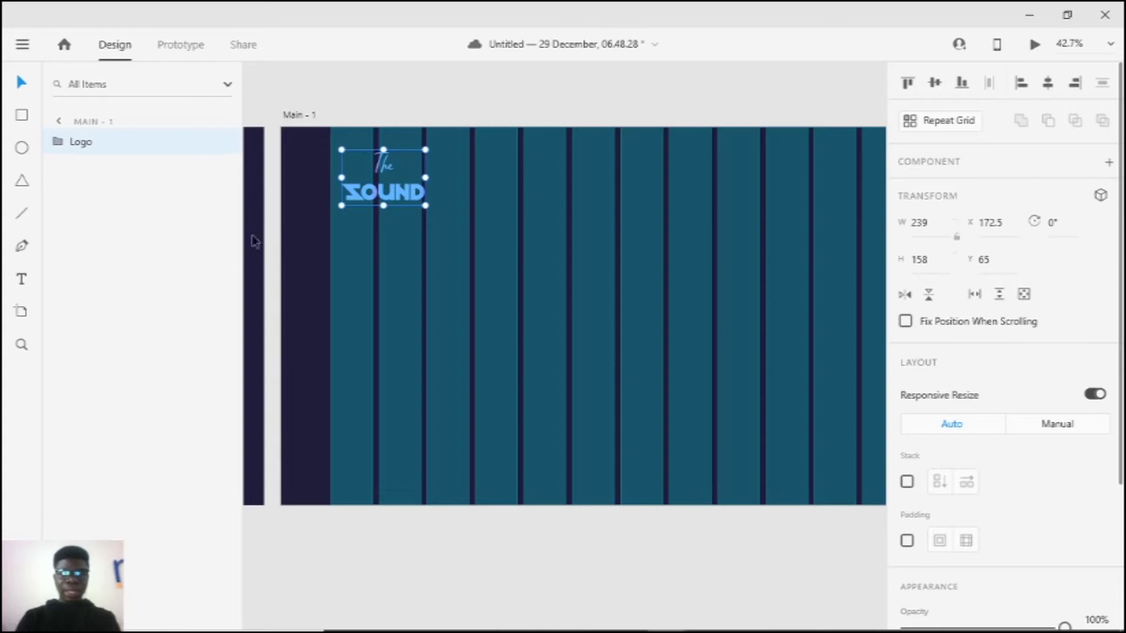
{"action": "key", "text": "ctrl+shift+apostrophe"}
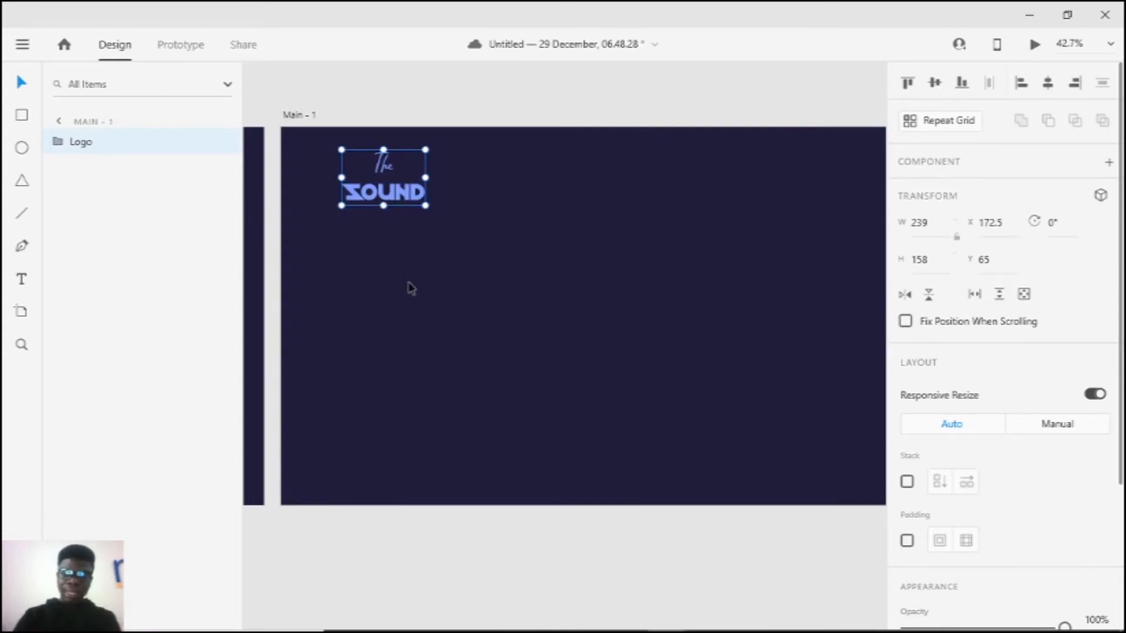
{"action": "key", "text": "ctrl+shift+apostrophe"}
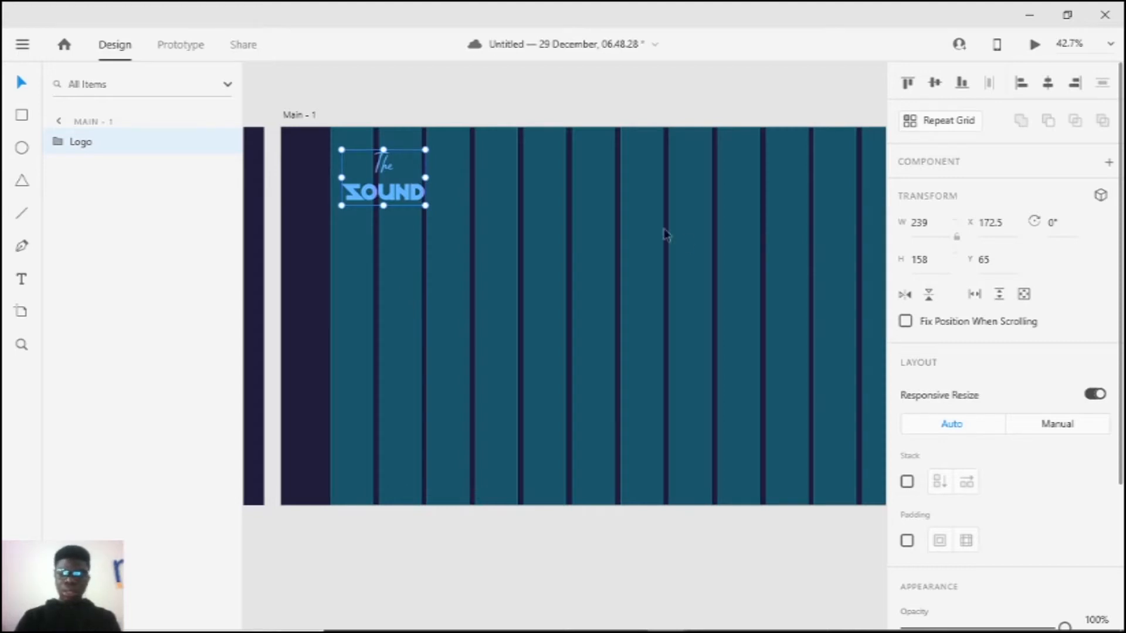
{"action": "key", "text": "ctrl+shift+apostrophe"}
Step: Show the column layout grid on the Main - 1 artboard and examine its column settings against the logo
{"action": "left_click", "coordinate": [424, 282]}
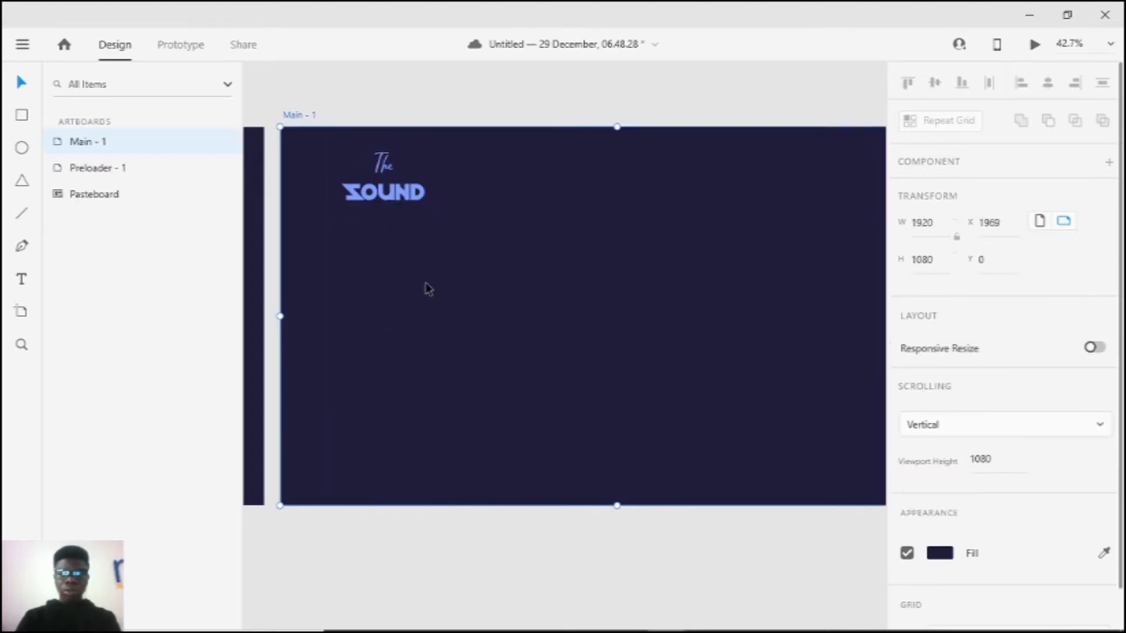
{"action": "scroll", "coordinate": [828, 446], "scroll_direction": "down", "scroll_amount": 2}
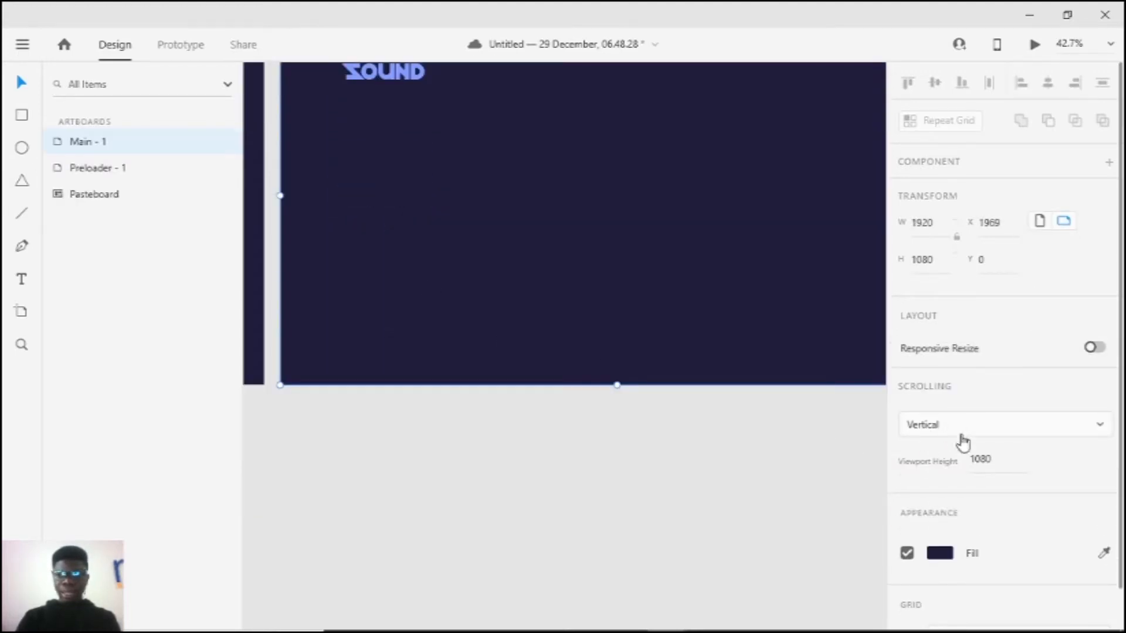
{"action": "scroll", "coordinate": [965, 445], "scroll_direction": "down", "scroll_amount": 2}
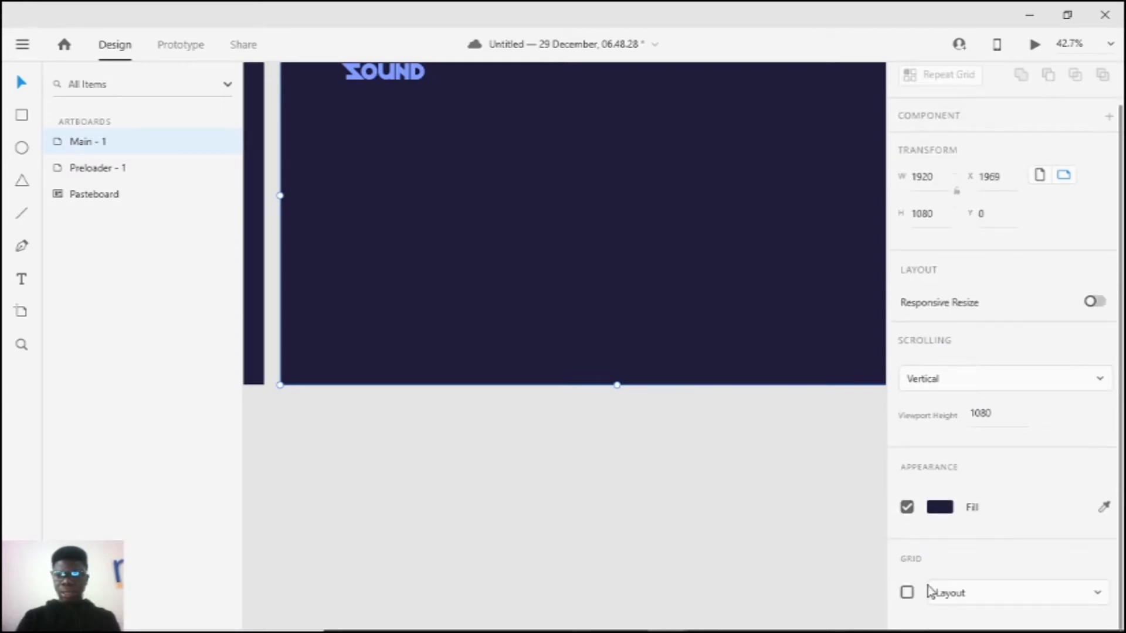
{"action": "left_click", "coordinate": [907, 593]}
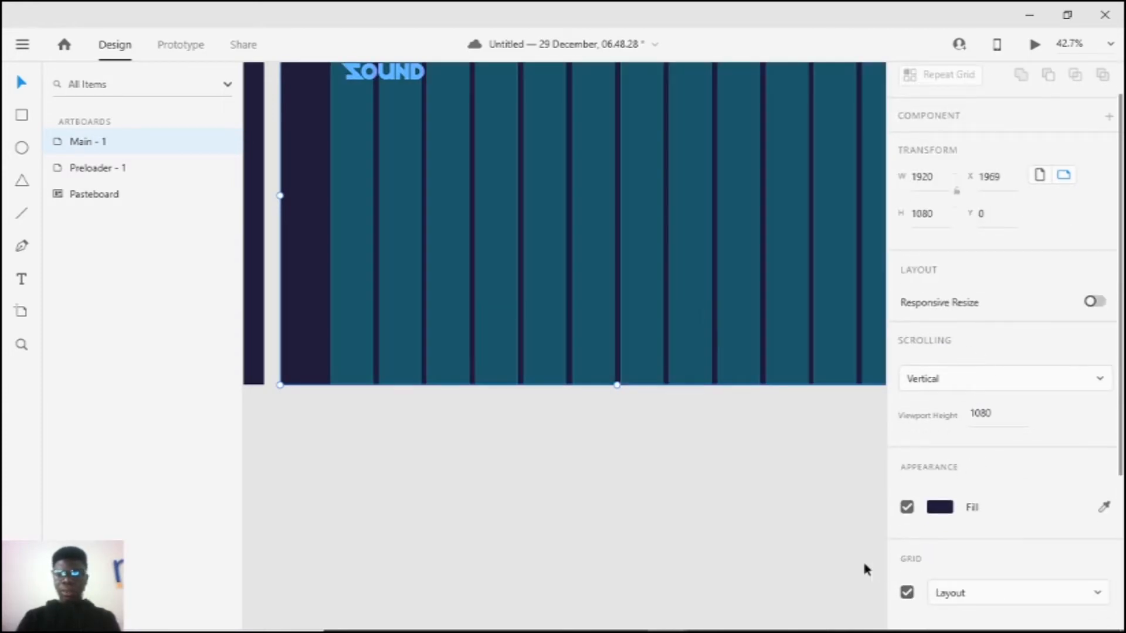
{"action": "scroll", "coordinate": [502, 568], "scroll_direction": "up", "scroll_amount": 5}
{"action": "scroll", "coordinate": [298, 245], "scroll_direction": "up", "scroll_amount": 4, "text": "ctrl"}
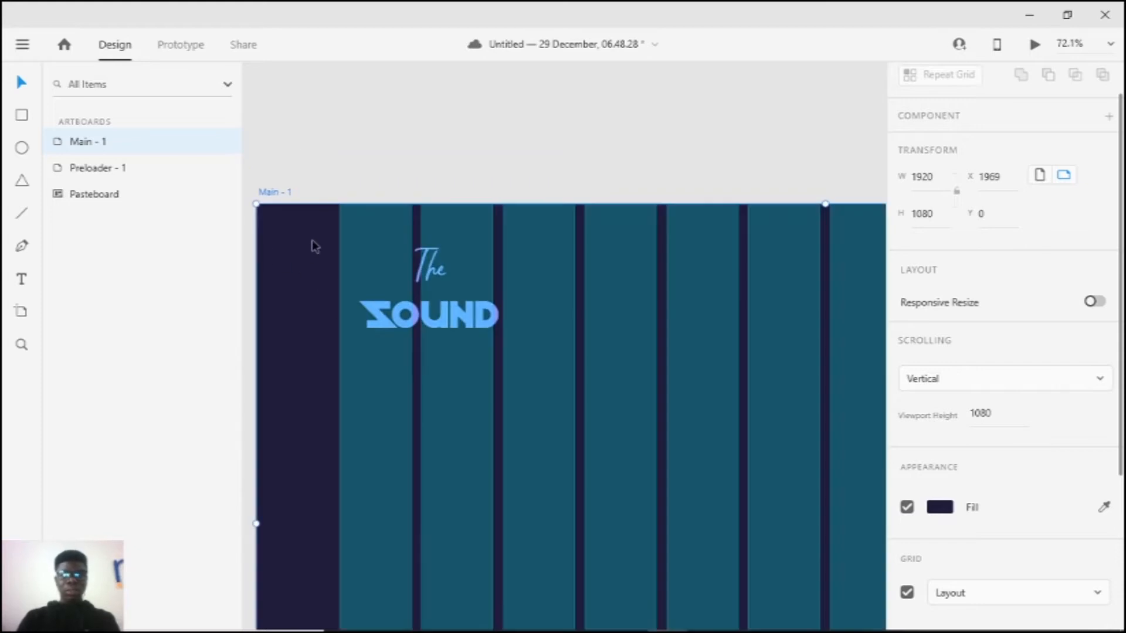
{"action": "left_click_drag", "start_coordinate": [321, 229], "coordinate": [533, 346]}
{"action": "scroll", "coordinate": [762, 452], "scroll_direction": "down", "scroll_amount": 3}
{"action": "left_click", "coordinate": [740, 444]}
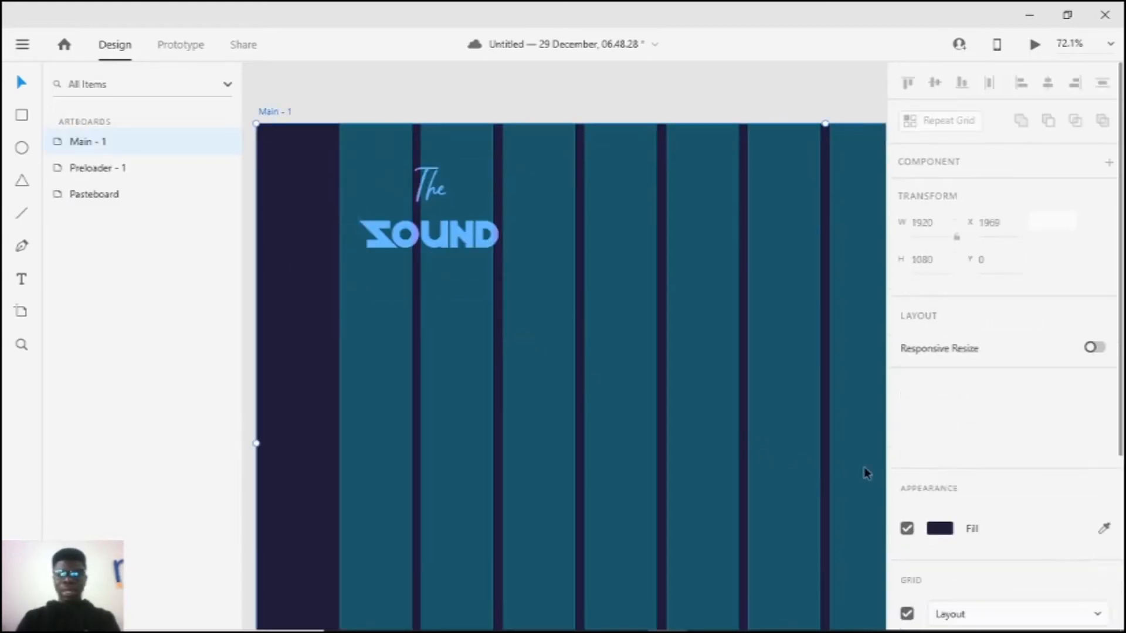
{"action": "scroll", "coordinate": [978, 526], "scroll_direction": "down", "scroll_amount": 6}
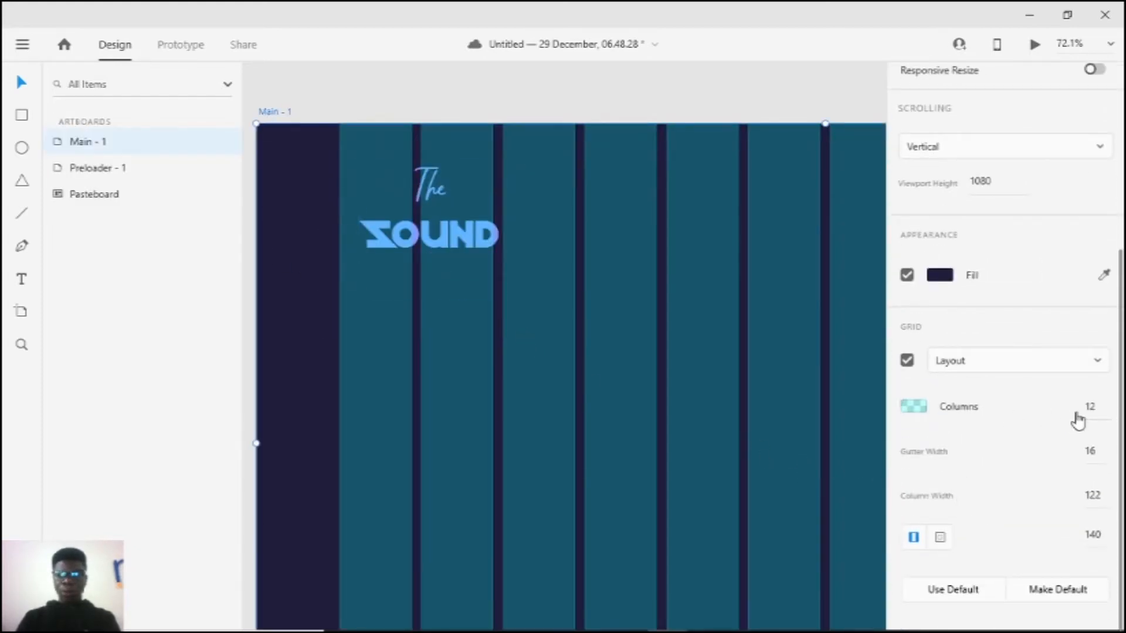
Step: Scale the Main - 1 logo down to 164 wide and align it with the first column at X 140, Y 65
{"action": "left_click", "coordinate": [510, 293]}
{"action": "left_click_drag", "start_coordinate": [348, 147], "coordinate": [509, 258]}
{"action": "left_click", "coordinate": [342, 171]}
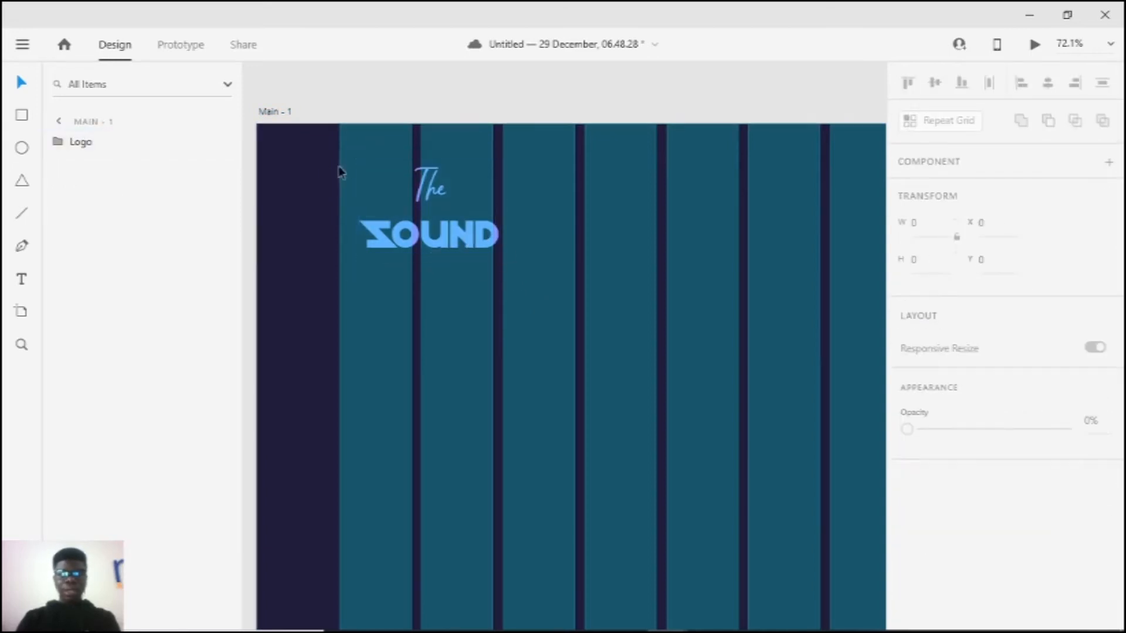
{"action": "left_click_drag", "start_coordinate": [305, 146], "coordinate": [410, 207]}
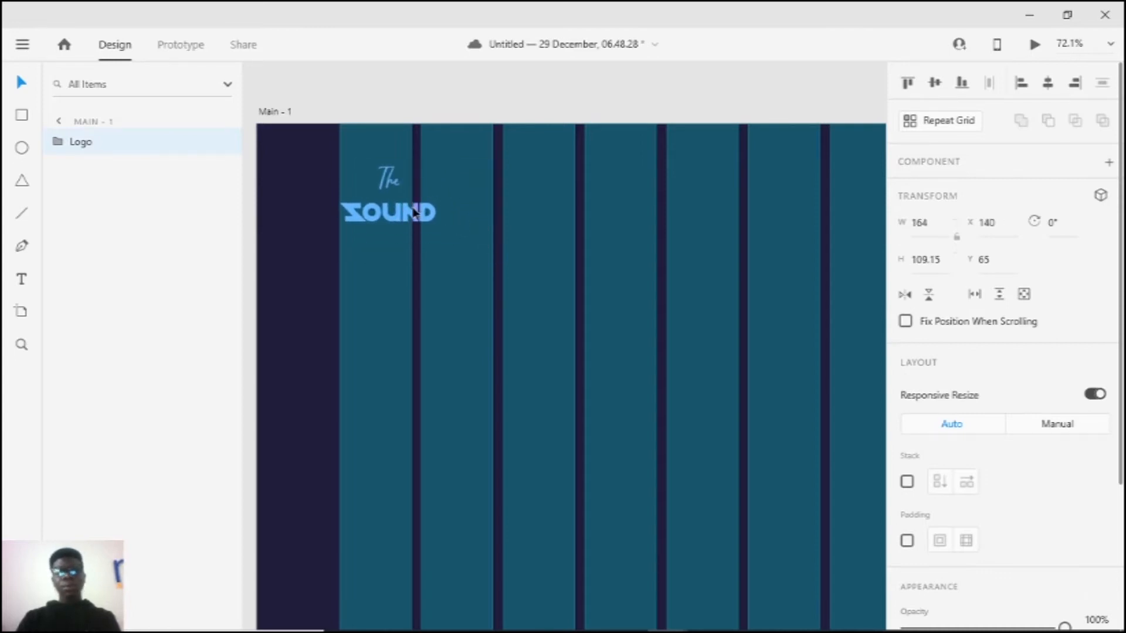
Step: Move the Logo group on Main - 1 slightly down to Y 71, keeping it aligned with the first column
{"action": "scroll", "coordinate": [424, 223], "scroll_direction": "down", "scroll_amount": 3}
{"action": "scroll", "coordinate": [431, 235], "scroll_direction": "down", "scroll_amount": 3}
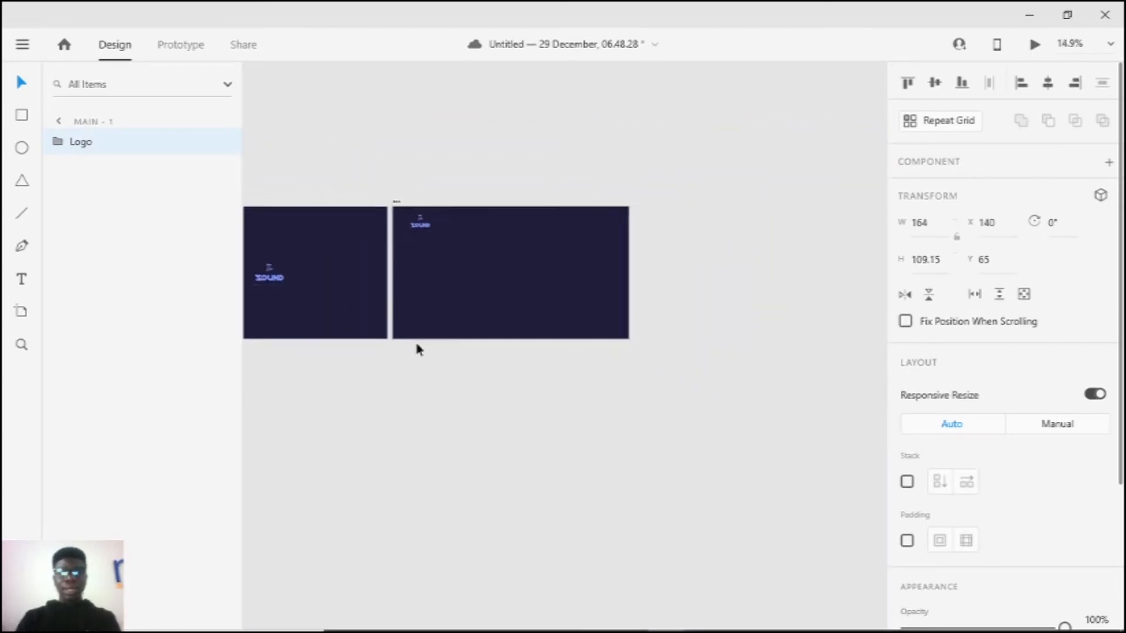
{"action": "scroll", "coordinate": [415, 340], "scroll_direction": "up", "scroll_amount": 5}
{"action": "scroll", "coordinate": [428, 228], "scroll_direction": "up", "scroll_amount": 4}
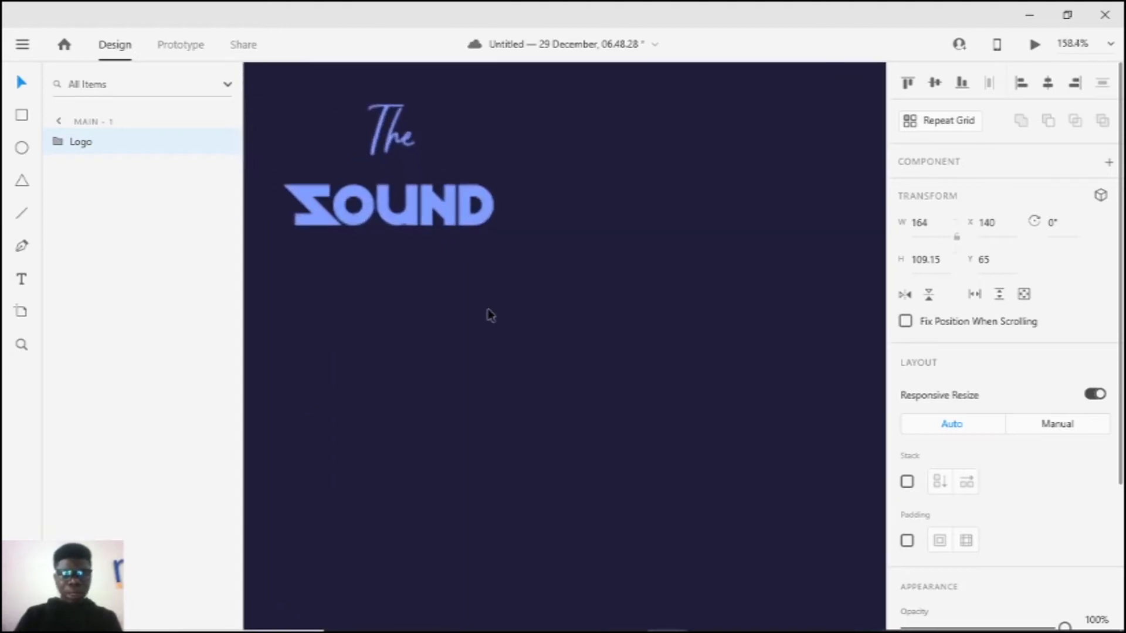
{"action": "left_click_drag", "start_coordinate": [426, 227], "coordinate": [426, 243]}
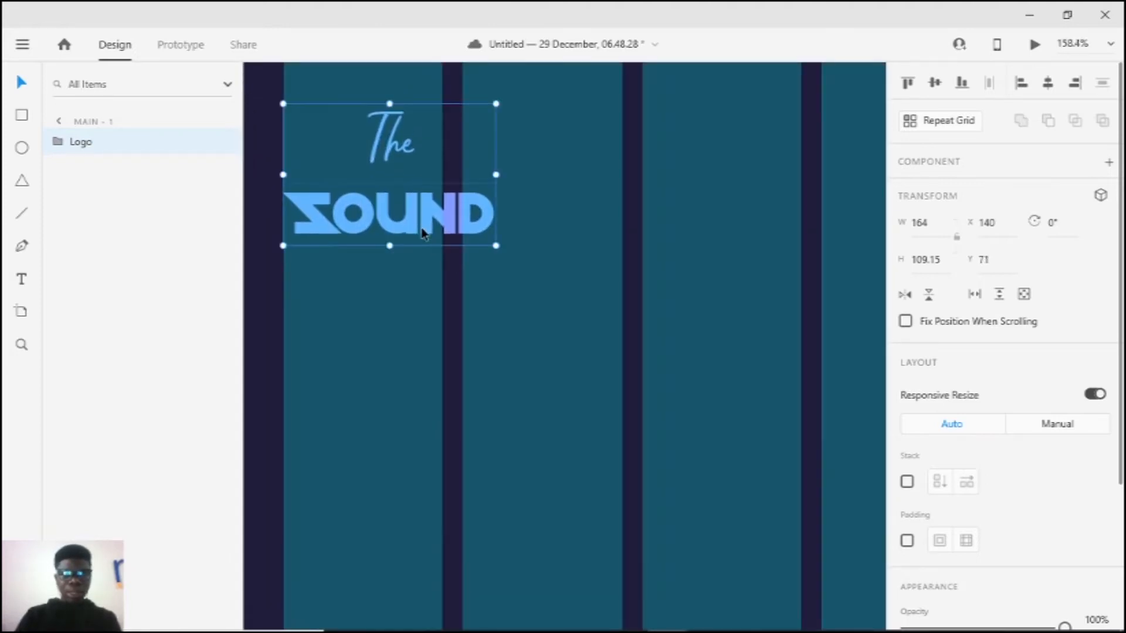
Step: Move the word "The" inside the Main - 1 logo down to Y 93, close above "Sound"
{"action": "scroll", "coordinate": [432, 244], "scroll_direction": "down", "scroll_amount": 10}
{"action": "scroll", "coordinate": [428, 244], "scroll_direction": "up", "scroll_amount": 10}
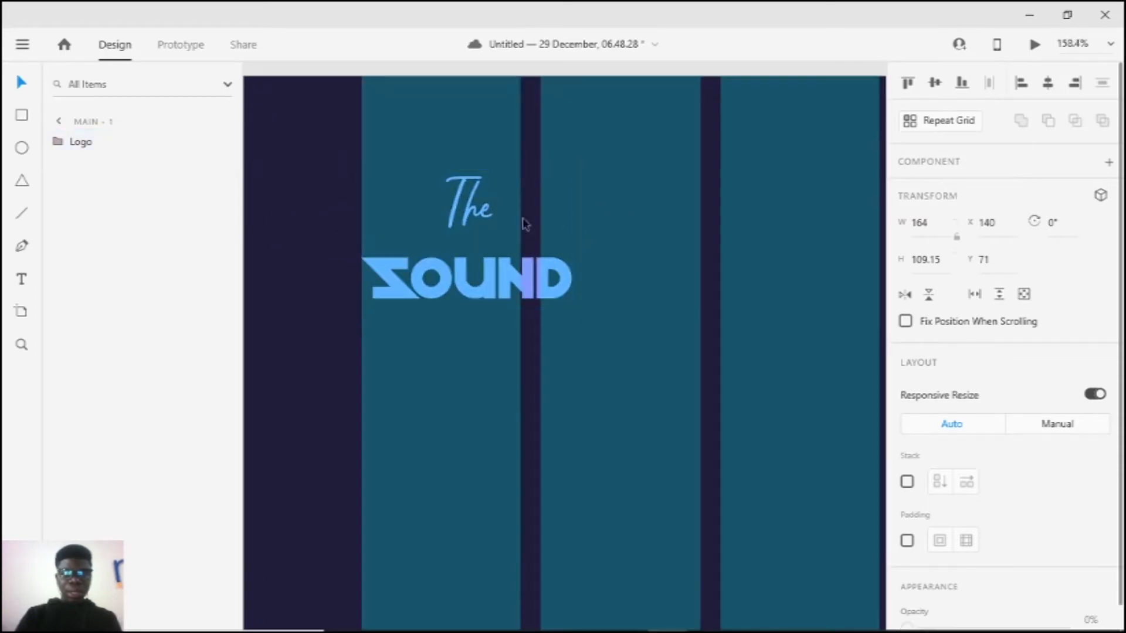
{"action": "left_click", "coordinate": [482, 217]}
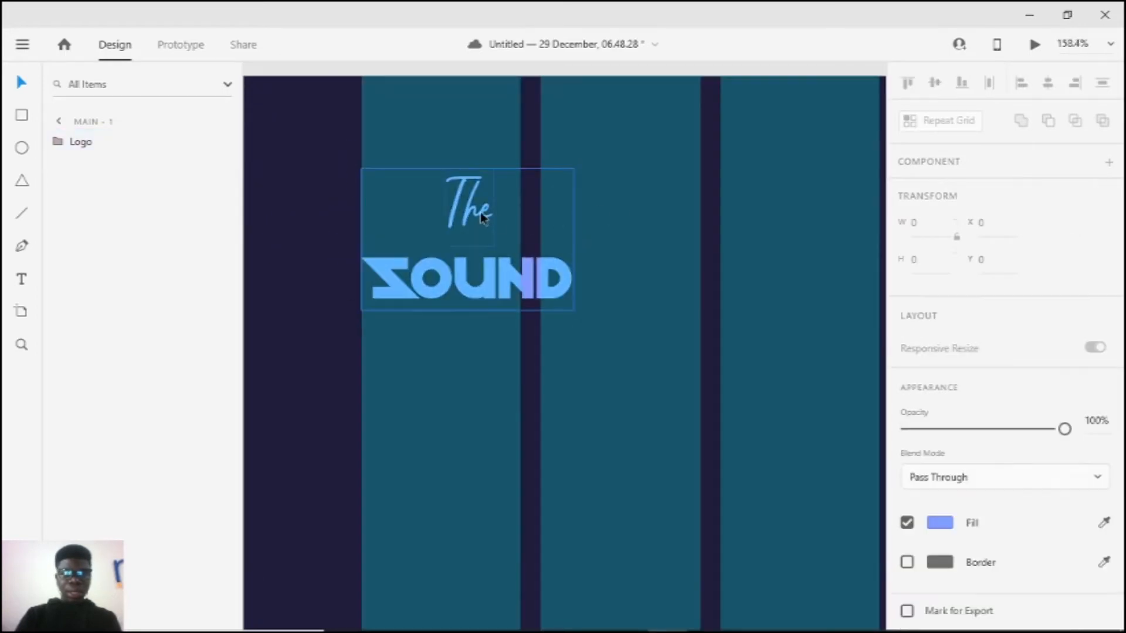
{"action": "double_click", "coordinate": [481, 217]}
{"action": "left_click_drag", "start_coordinate": [480, 217], "coordinate": [489, 243]}
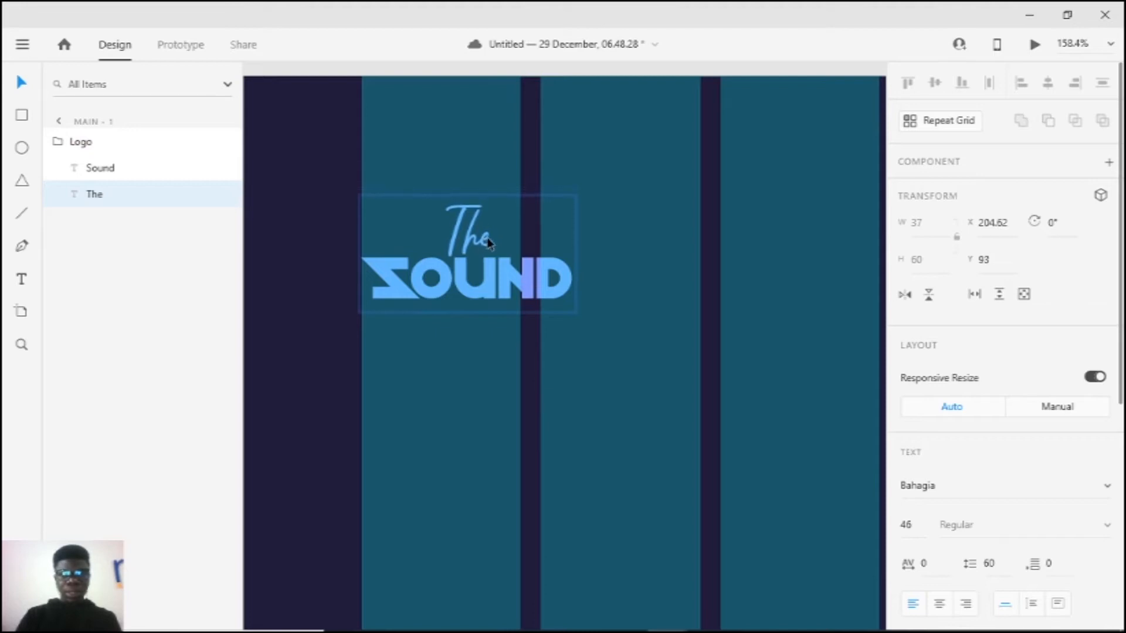
{"action": "left_click", "coordinate": [608, 232]}
Step: Move the word "The" in the Preloader - 1 logo down to Y 491, close above "Sound"
{"action": "scroll", "coordinate": [614, 258], "scroll_direction": "down", "scroll_amount": 10}
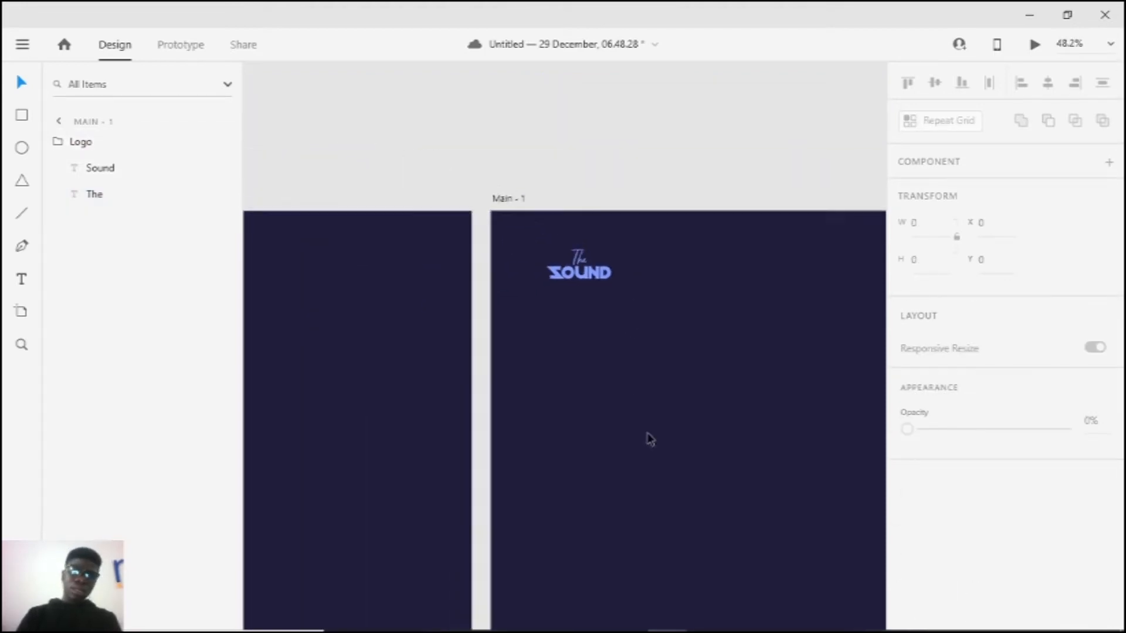
{"action": "scroll", "coordinate": [521, 452], "scroll_direction": "up", "scroll_amount": 10}
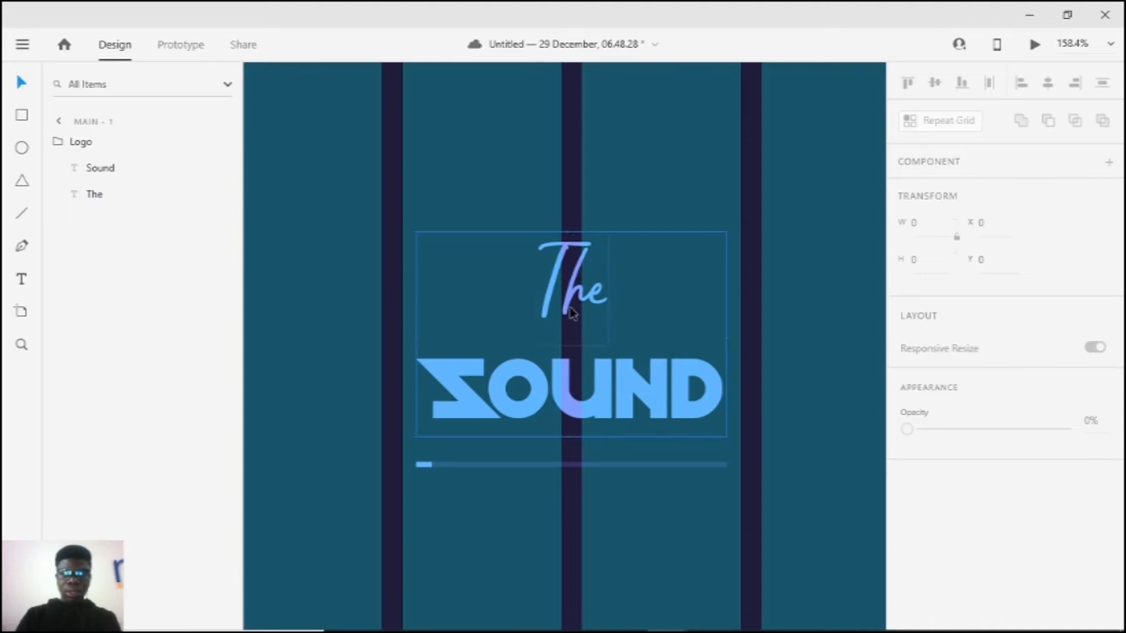
{"action": "double_click", "coordinate": [577, 311]}
{"action": "left_click_drag", "start_coordinate": [576, 311], "coordinate": [575, 343]}
{"action": "scroll", "coordinate": [645, 340], "scroll_direction": "down", "scroll_amount": 5}
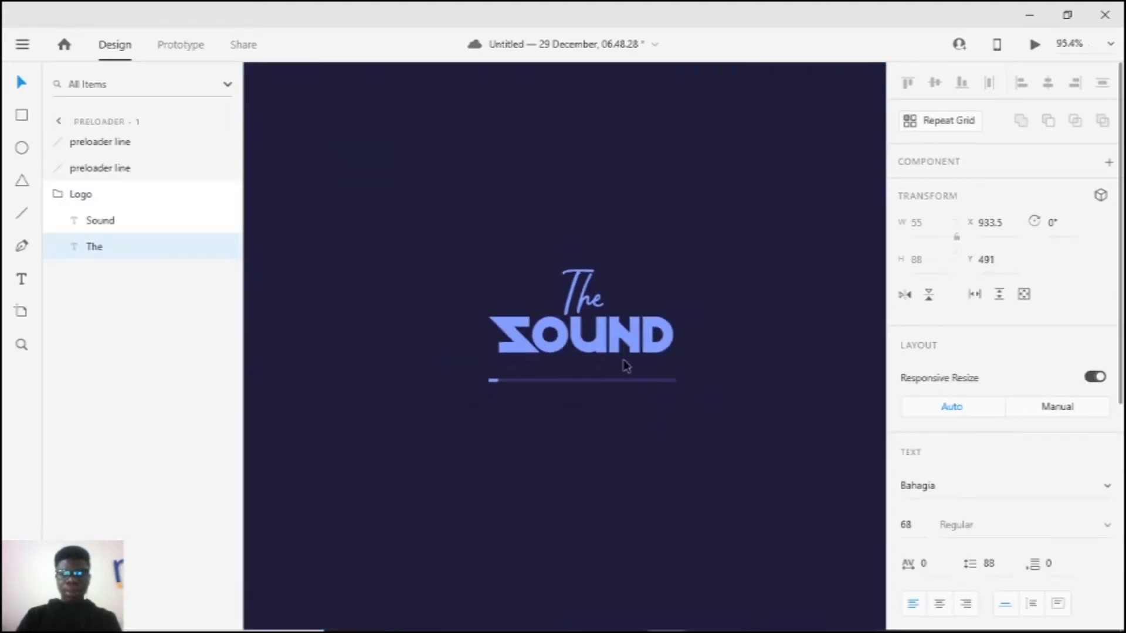
Step: Examine the placement of the adjusted logo on the Main - 1 artboard
{"action": "scroll", "coordinate": [644, 340], "scroll_direction": "up", "scroll_amount": 1}
{"action": "scroll", "coordinate": [628, 311], "scroll_direction": "right", "scroll_amount": 5}
{"action": "scroll", "coordinate": [460, 306], "scroll_direction": "up", "scroll_amount": 2}
{"action": "scroll", "coordinate": [461, 307], "scroll_direction": "down", "scroll_amount": 3}
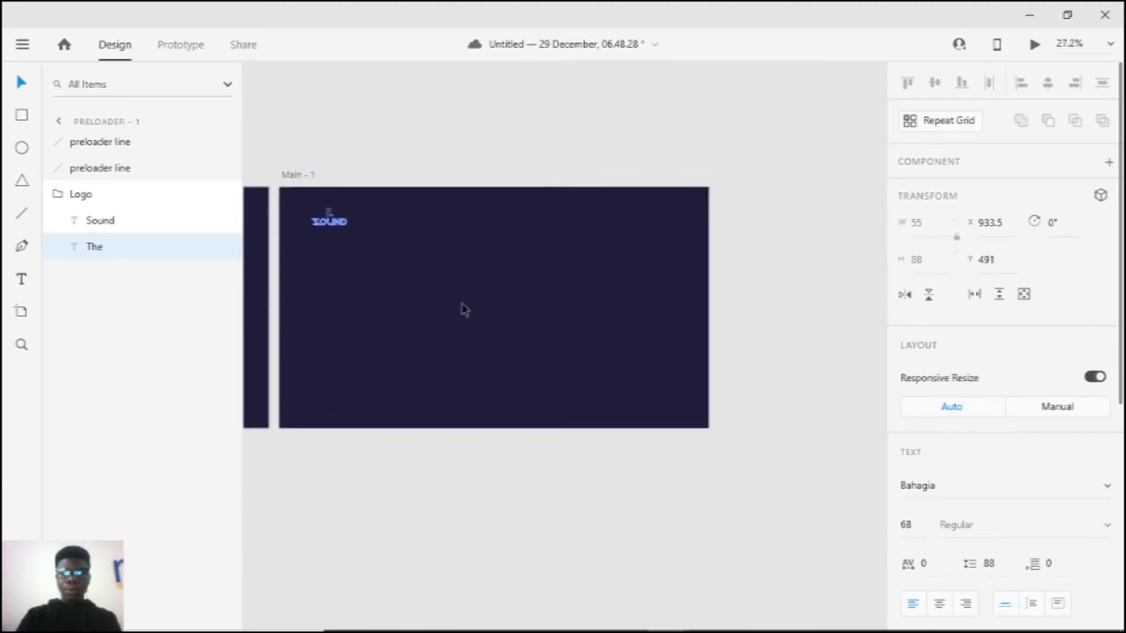
{"action": "scroll", "coordinate": [464, 308], "scroll_direction": "up", "scroll_amount": 2}
{"action": "scroll", "coordinate": [687, 275], "scroll_direction": "left", "scroll_amount": 2}
{"action": "scroll", "coordinate": [687, 275], "scroll_direction": "up", "scroll_amount": 1}
{"action": "scroll", "coordinate": [669, 282], "scroll_direction": "down", "scroll_amount": 2}
{"action": "scroll", "coordinate": [622, 285], "scroll_direction": "right", "scroll_amount": 2}
{"action": "scroll", "coordinate": [574, 287], "scroll_direction": "up", "scroll_amount": 2}
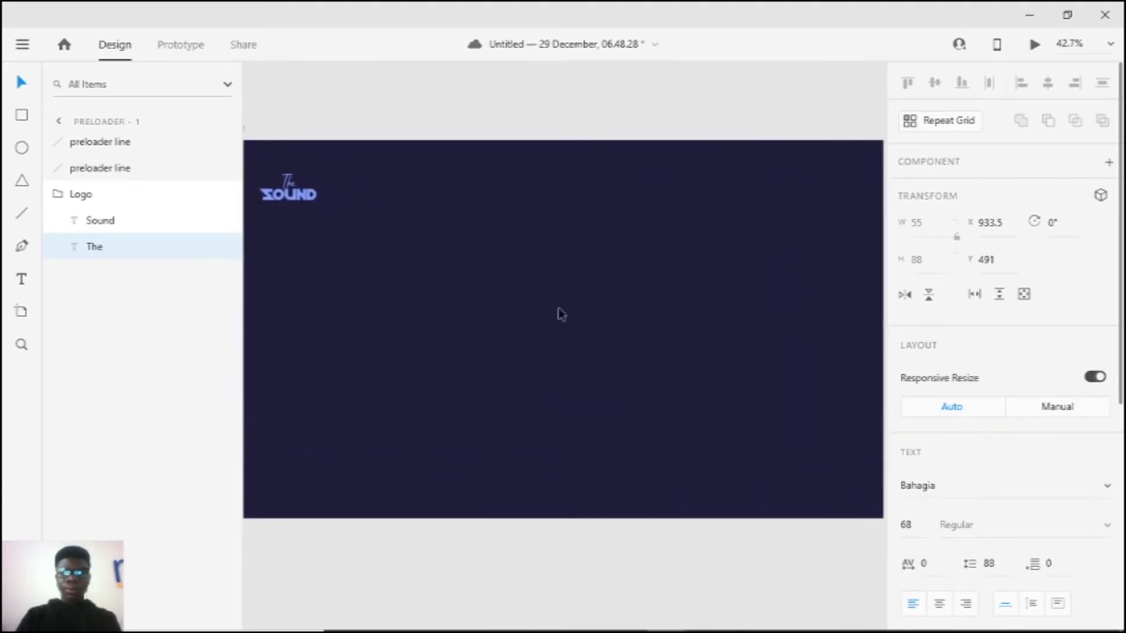
{"action": "scroll", "coordinate": [557, 314], "scroll_direction": "down", "scroll_amount": 2}
{"action": "scroll", "coordinate": [477, 337], "scroll_direction": "down", "scroll_amount": 1}
{"action": "scroll", "coordinate": [460, 309], "scroll_direction": "up", "scroll_amount": 2}
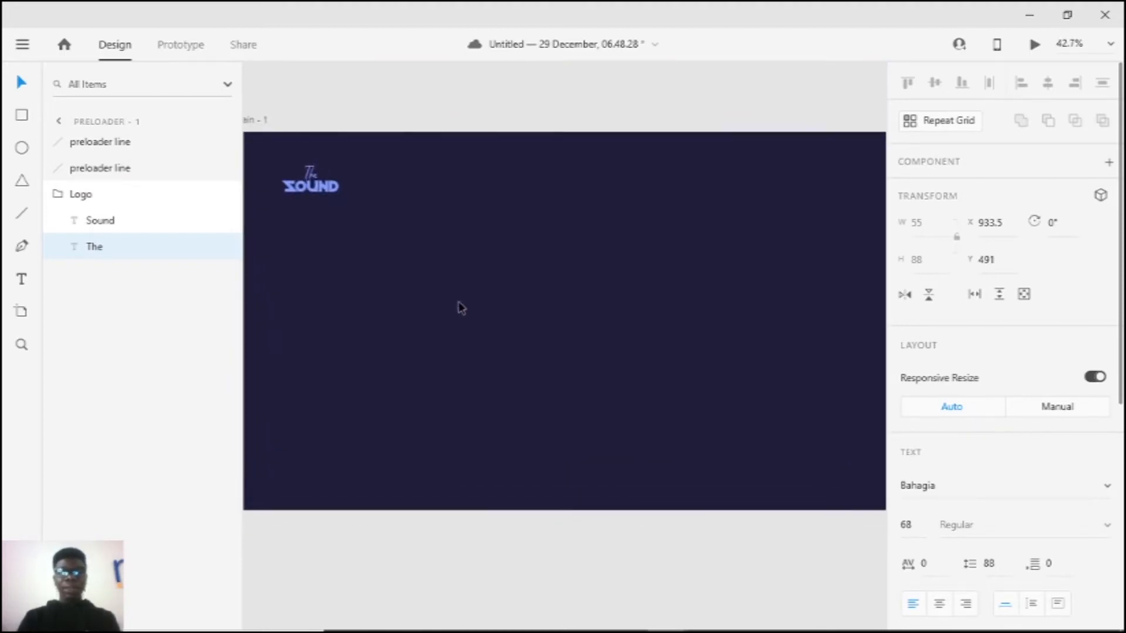
Step: Add the text "Signature" in Bahagia, size 109, to the Main - 1 artboard
{"action": "left_click", "coordinate": [572, 283]}
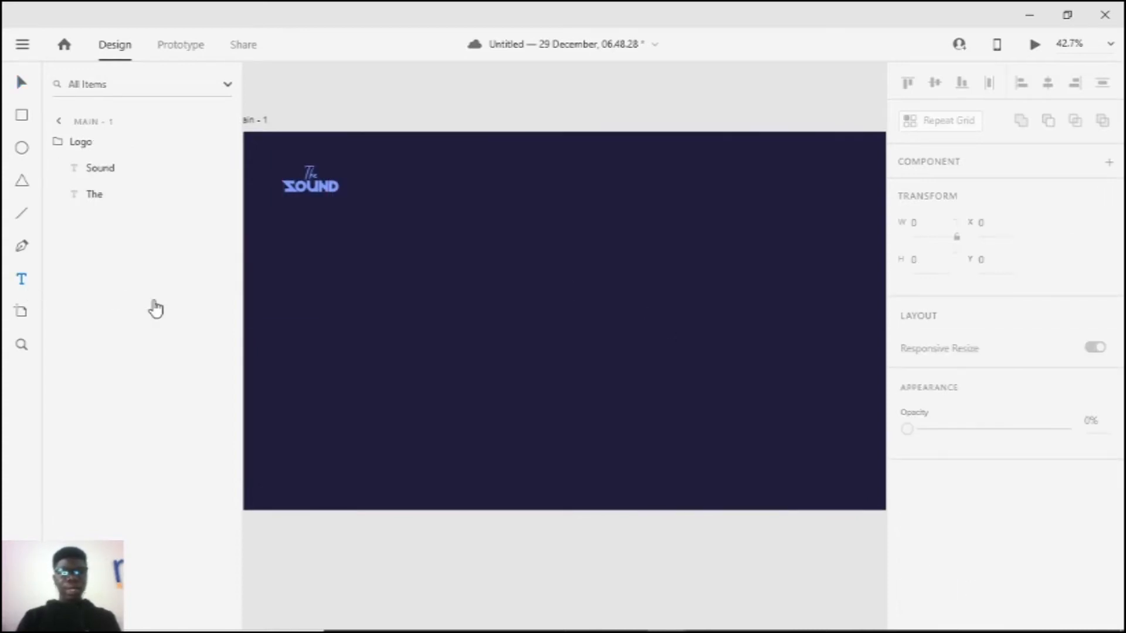
{"action": "left_click", "coordinate": [407, 272]}
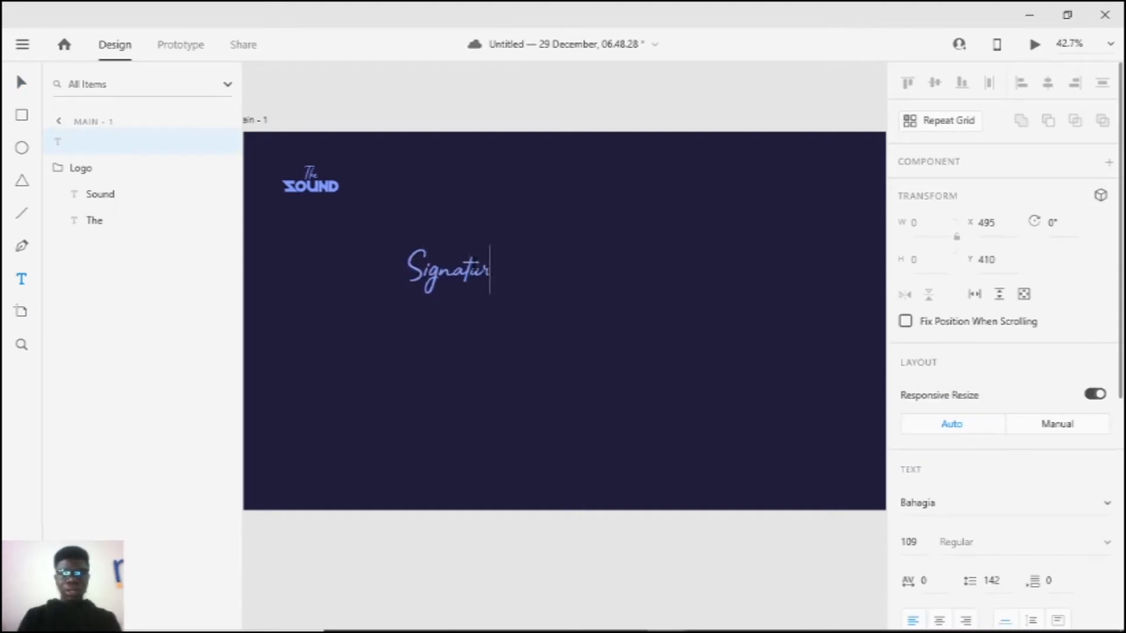
{"action": "key", "text": "Escape"}
Step: Position "Signature" near the middle of Main - 1 and place a copy below it that reads "Sound"
{"action": "mouse_move", "coordinate": [421, 271]}
{"action": "left_mouse_down"}
{"action": "mouse_move", "coordinate": [567, 258]}
{"action": "mouse_move", "coordinate": [572, 318]}
{"action": "left_mouse_up"}
{"action": "double_click", "coordinate": [571, 318]}
{"action": "type", "text": "Sound"}
{"action": "key", "text": "Escape"}
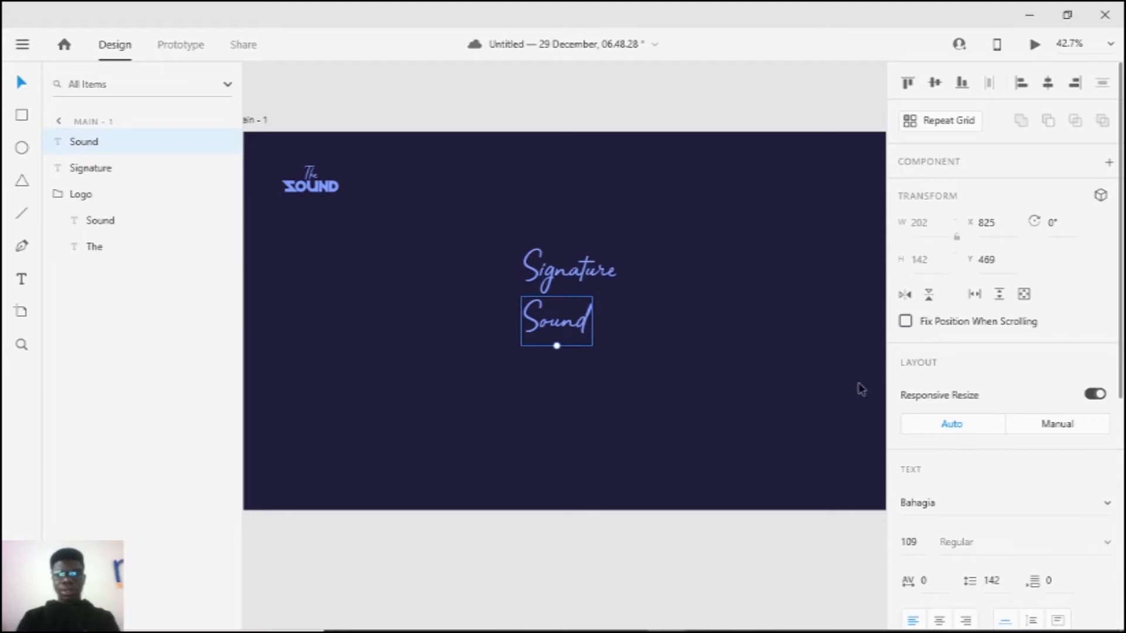
Step: Set the font of the new "Sound" text below "Signature" to Sofia Pro
{"action": "left_click", "coordinate": [920, 498]}
{"action": "type", "text": "Sofia"}
{"action": "key", "text": "Return"}
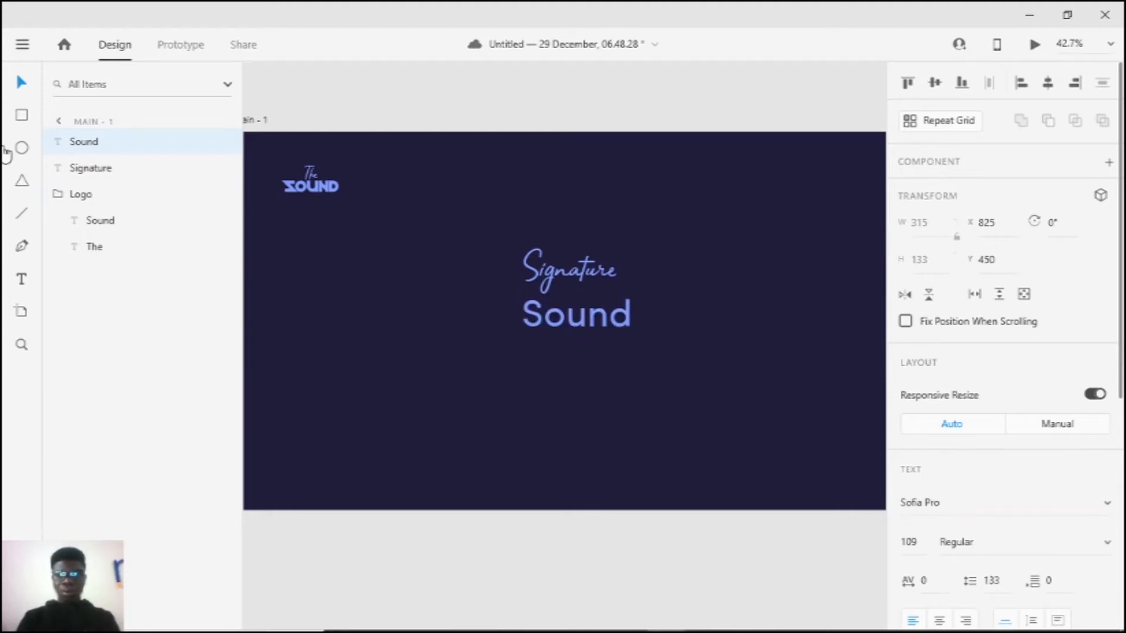
Step: Inspect the fonts of "Signature" and the logo, and set the large "Sound" text's weight to Bold
{"action": "left_click", "coordinate": [546, 263]}
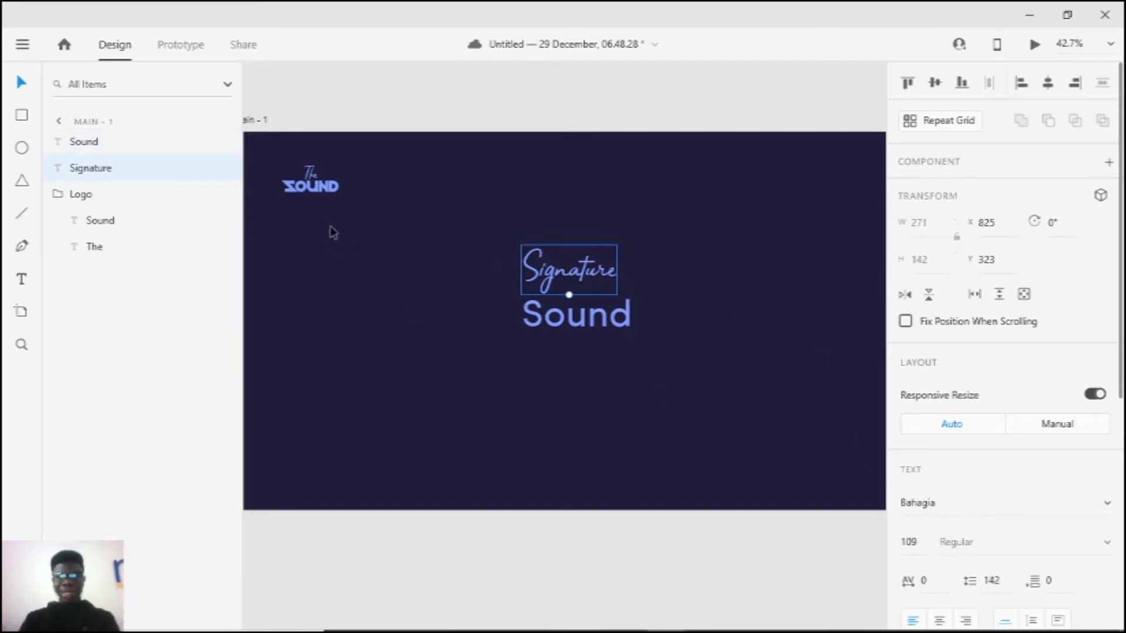
{"action": "left_click", "coordinate": [319, 197]}
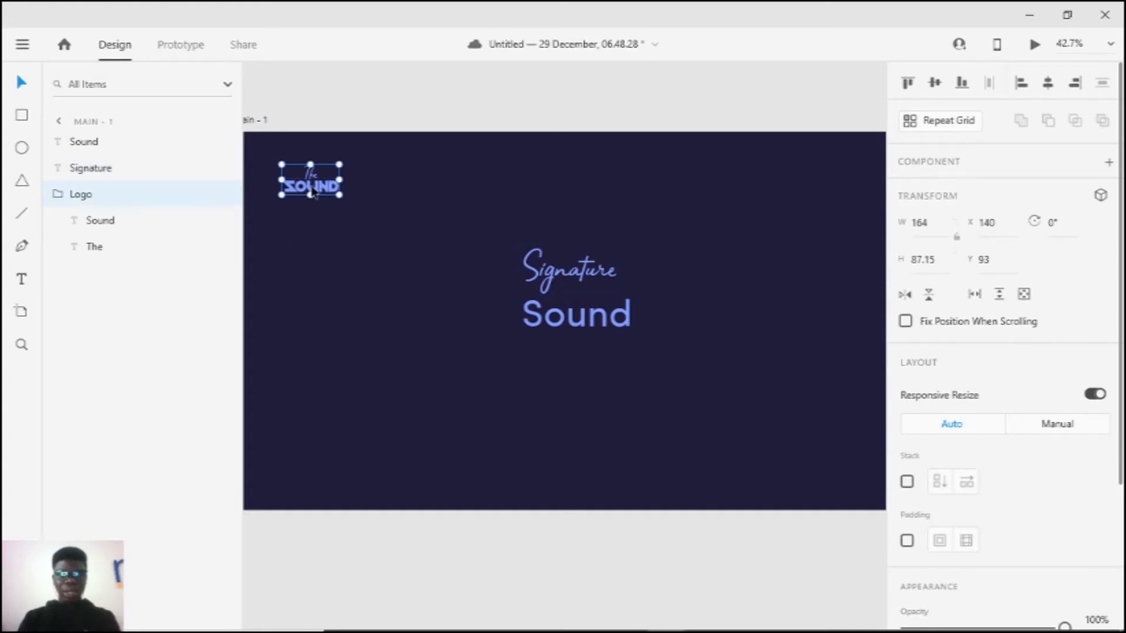
{"action": "double_click", "coordinate": [327, 202]}
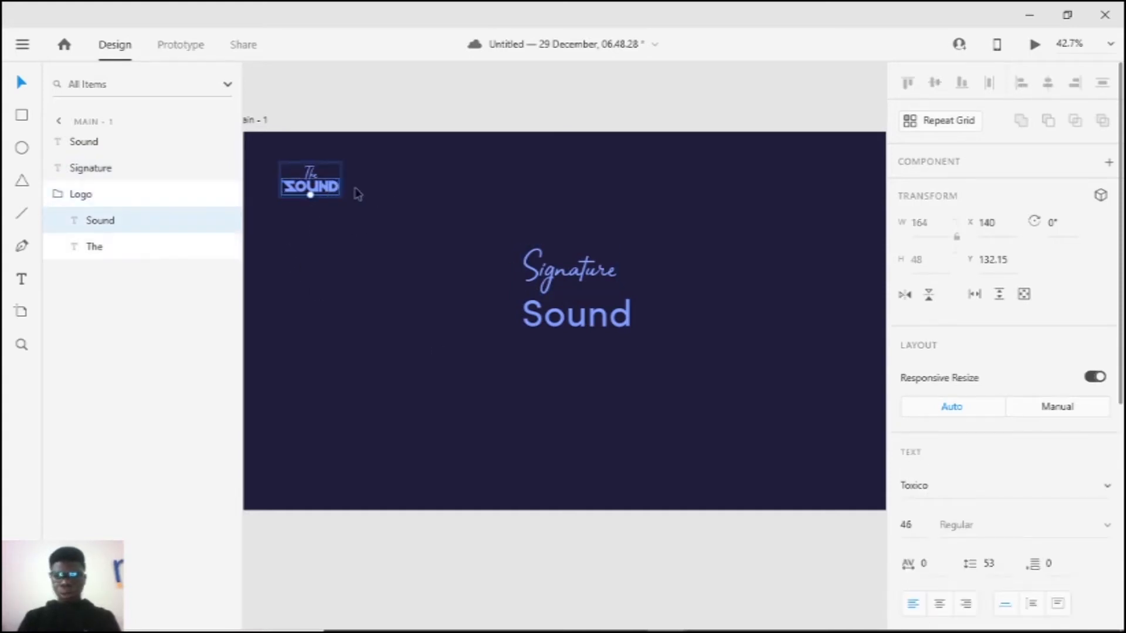
{"action": "key", "text": "Escape"}
{"action": "left_click", "coordinate": [531, 313]}
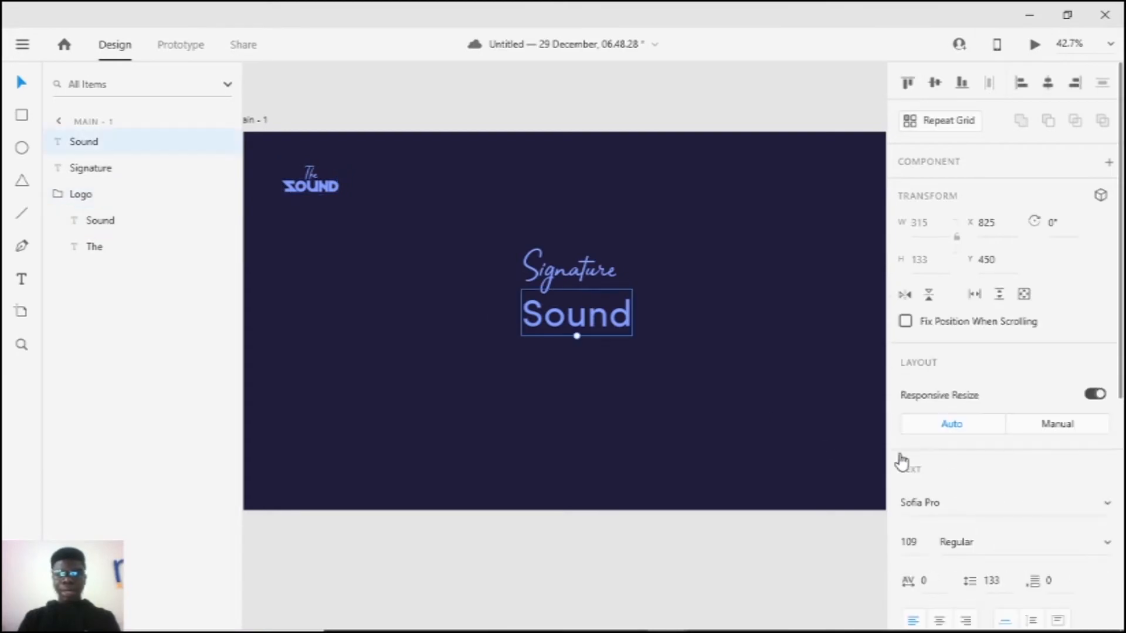
{"action": "left_click", "coordinate": [986, 502]}
{"action": "left_click", "coordinate": [1105, 559]}
{"action": "scroll", "coordinate": [993, 434], "scroll_direction": "down", "scroll_amount": 3}
{"action": "left_click", "coordinate": [993, 504]}
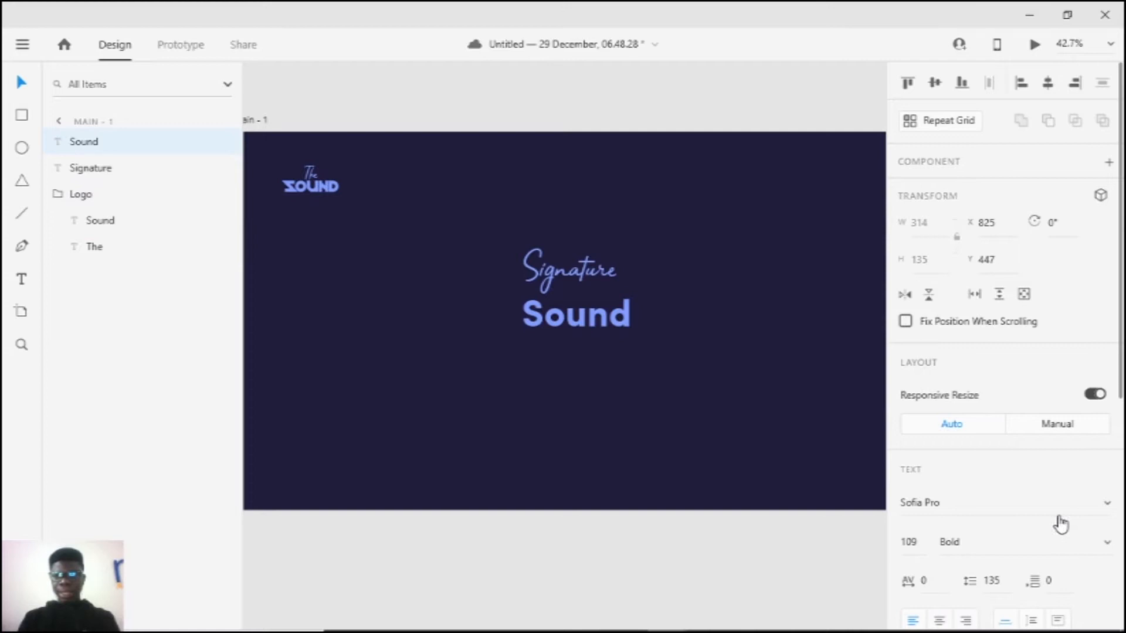
Step: Set the weight of the Sofia Pro "Sound" text to Black
{"action": "left_click", "coordinate": [1102, 506]}
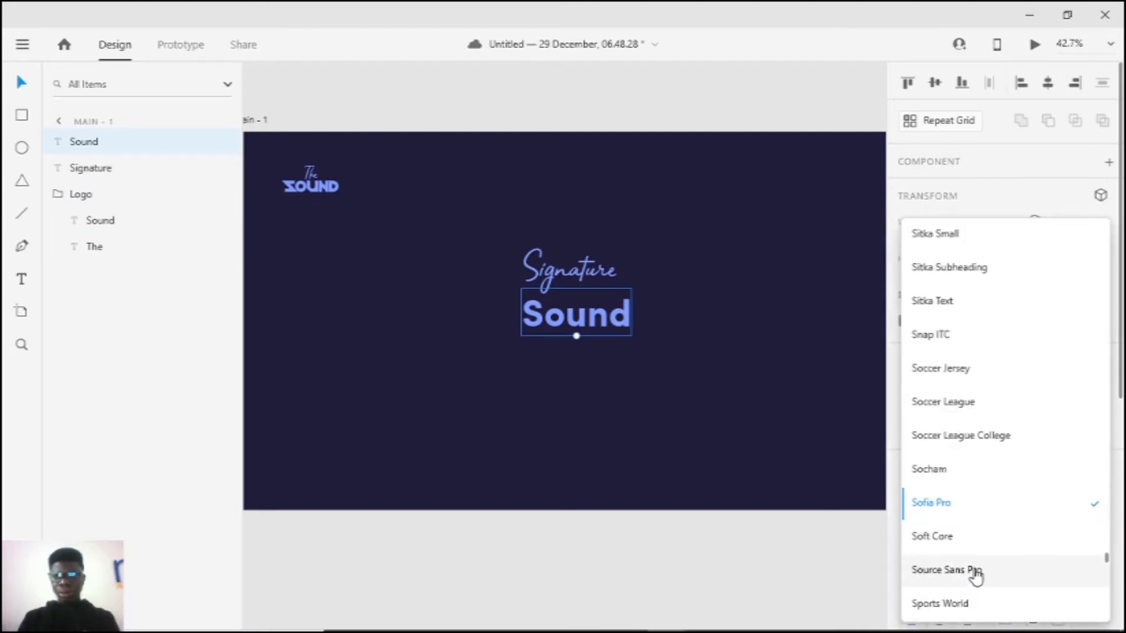
{"action": "left_click", "coordinate": [1045, 508]}
{"action": "left_click", "coordinate": [1098, 546]}
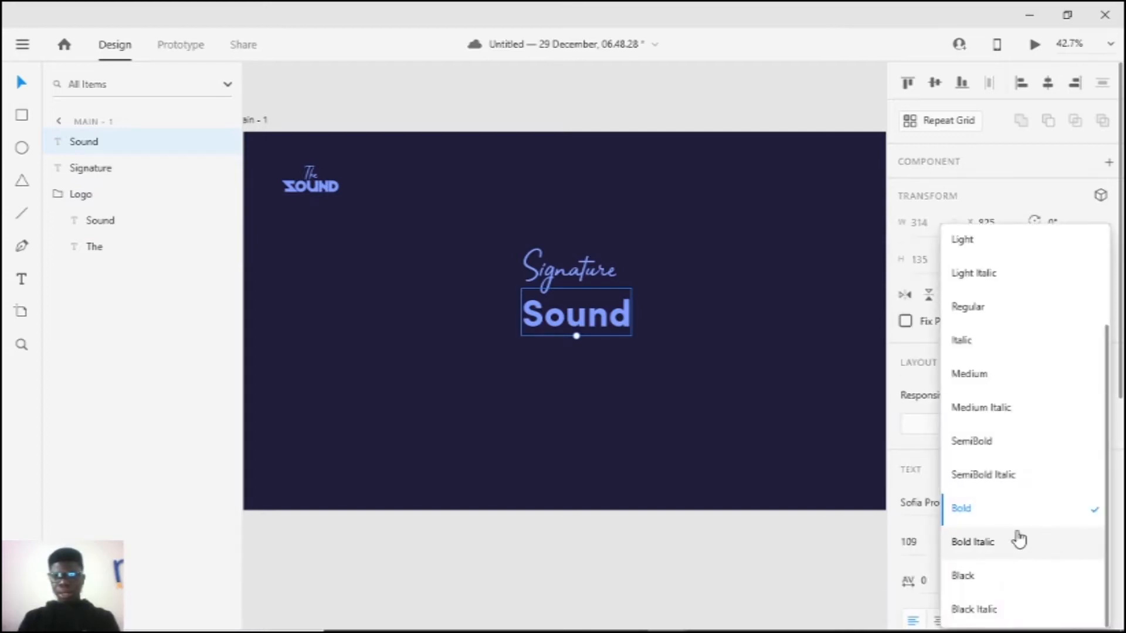
{"action": "left_click", "coordinate": [998, 586]}
Step: Enlarge the "Sound" text to size 213 and move it near the centre of Main - 1, about X 672, Y 409
{"action": "scroll", "coordinate": [605, 342], "scroll_direction": "down", "scroll_amount": 1}
{"action": "scroll", "coordinate": [589, 313], "scroll_direction": "up", "scroll_amount": 2}
{"action": "scroll", "coordinate": [590, 314], "scroll_direction": "down", "scroll_amount": 2}
{"action": "scroll", "coordinate": [589, 313], "scroll_direction": "down", "scroll_amount": 2}
{"action": "mouse_move", "coordinate": [575, 323]}
{"action": "left_mouse_down"}
{"action": "mouse_move", "coordinate": [598, 372]}
{"action": "mouse_move", "coordinate": [567, 317]}
{"action": "left_mouse_up"}
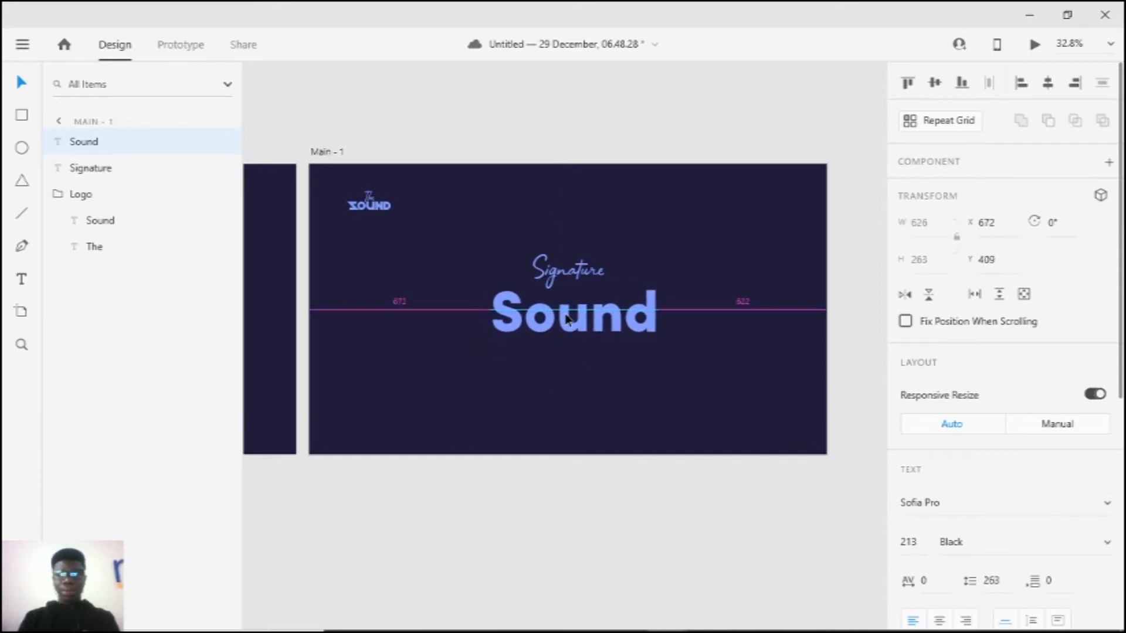
Step: Move the "Signature" text so it slightly overlaps the top of the large "Sound" text, horizontally near its middle
{"action": "left_click_drag", "start_coordinate": [570, 269], "coordinate": [577, 322]}
{"action": "scroll", "coordinate": [589, 309], "scroll_direction": "down", "scroll_amount": 2}
{"action": "scroll", "coordinate": [591, 312], "scroll_direction": "up", "scroll_amount": 3}
{"action": "left_click", "coordinate": [573, 287]}
Step: Try tightening the character spacing of the large "Sound" text to -35
{"action": "scroll", "coordinate": [586, 328], "scroll_direction": "down", "scroll_amount": 4}
{"action": "scroll", "coordinate": [595, 335], "scroll_direction": "up", "scroll_amount": 4}
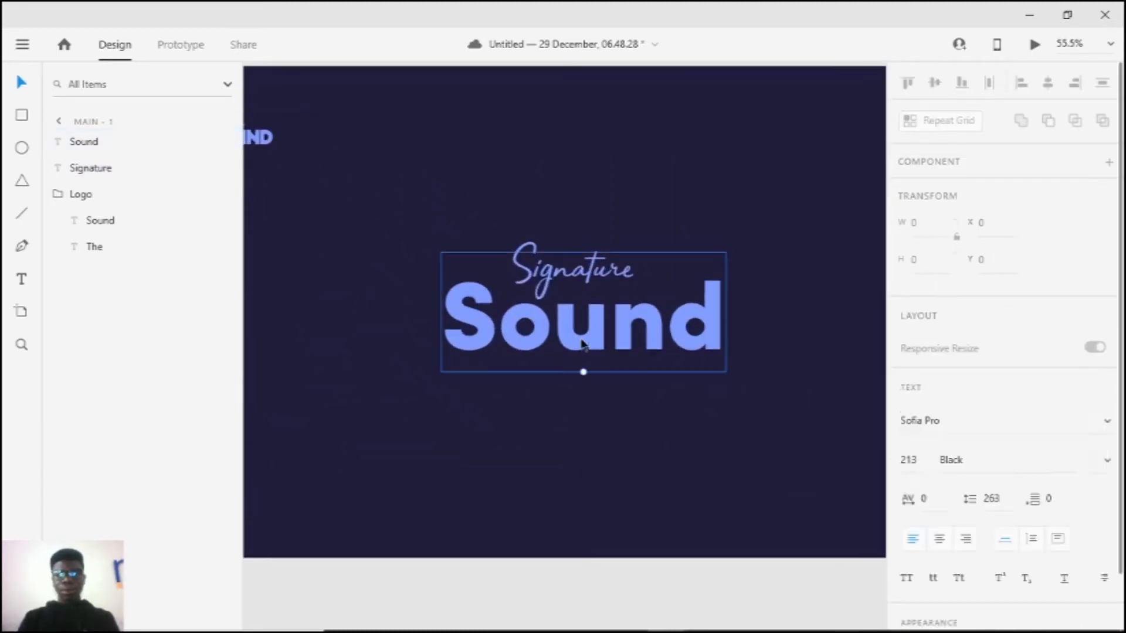
{"action": "scroll", "coordinate": [645, 352], "scroll_direction": "down", "scroll_amount": 2}
{"action": "scroll", "coordinate": [929, 439], "scroll_direction": "down", "scroll_amount": 3}
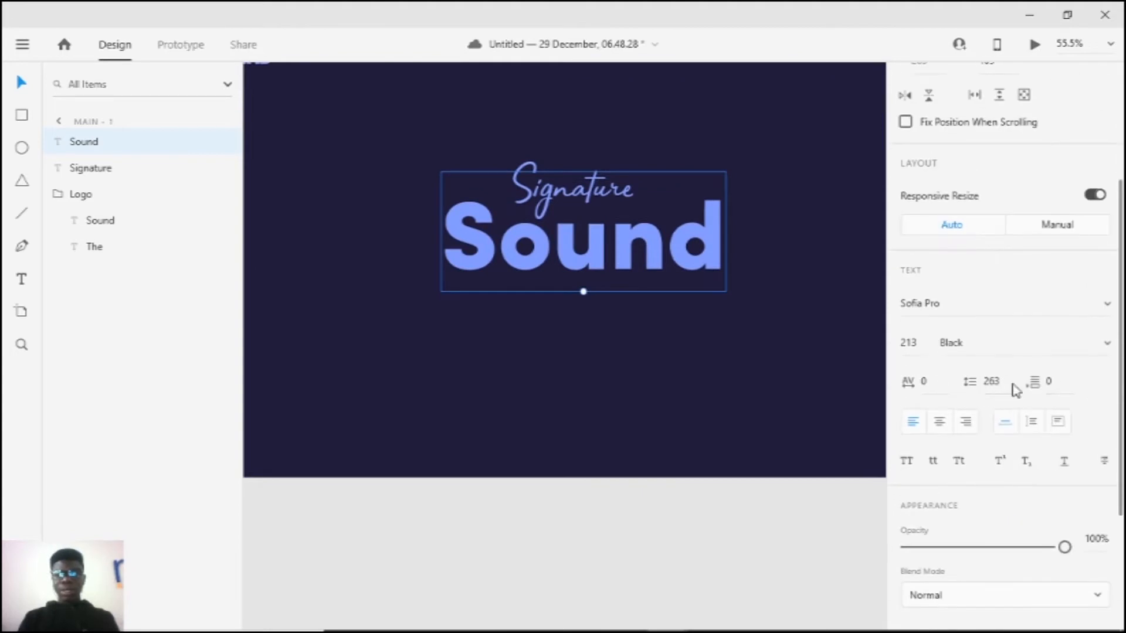
{"action": "left_click_drag", "start_coordinate": [923, 381], "coordinate": [911, 381]}
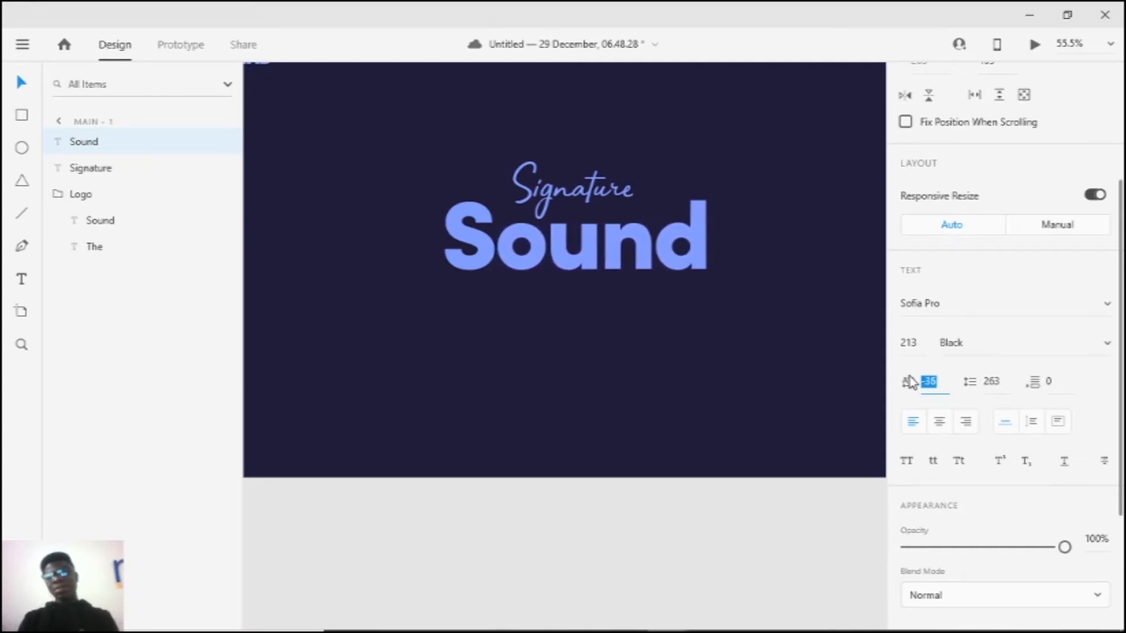
{"action": "left_click", "coordinate": [752, 445]}
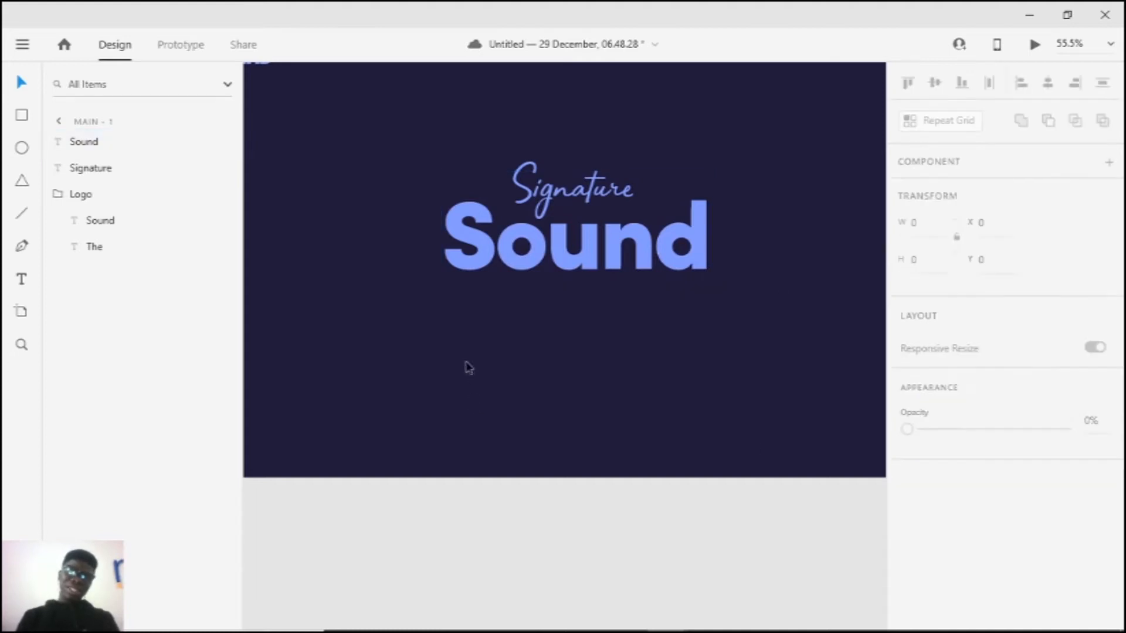
Step: Reset the character spacing of the large "Sound" text to 0
{"action": "left_click", "coordinate": [562, 270]}
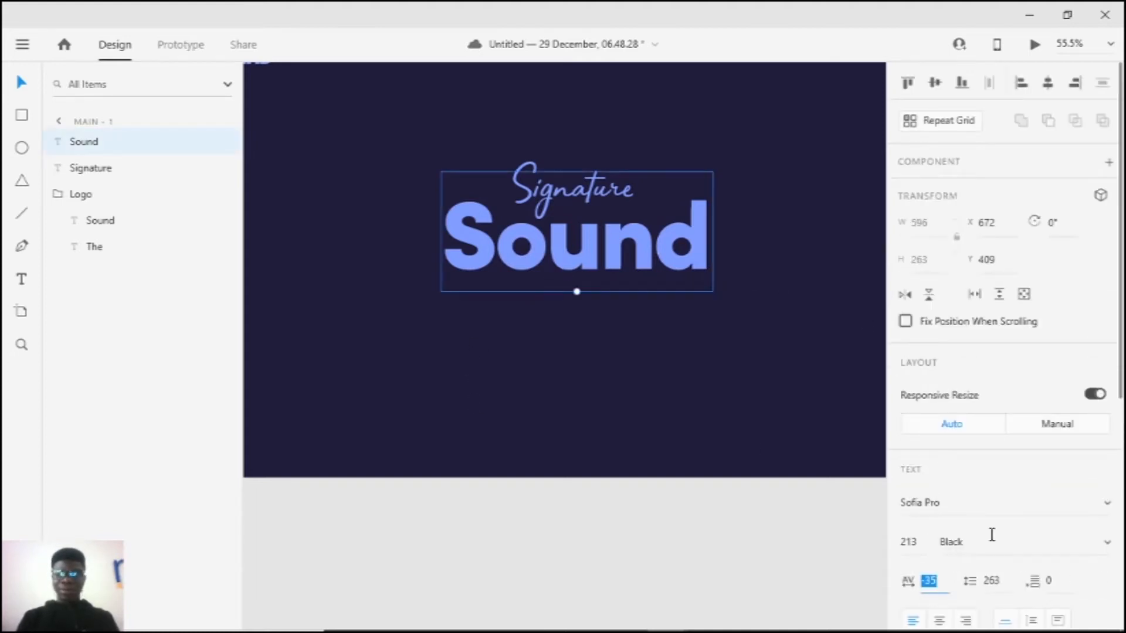
{"action": "type", "text": "0"}
{"action": "key", "text": "Return"}
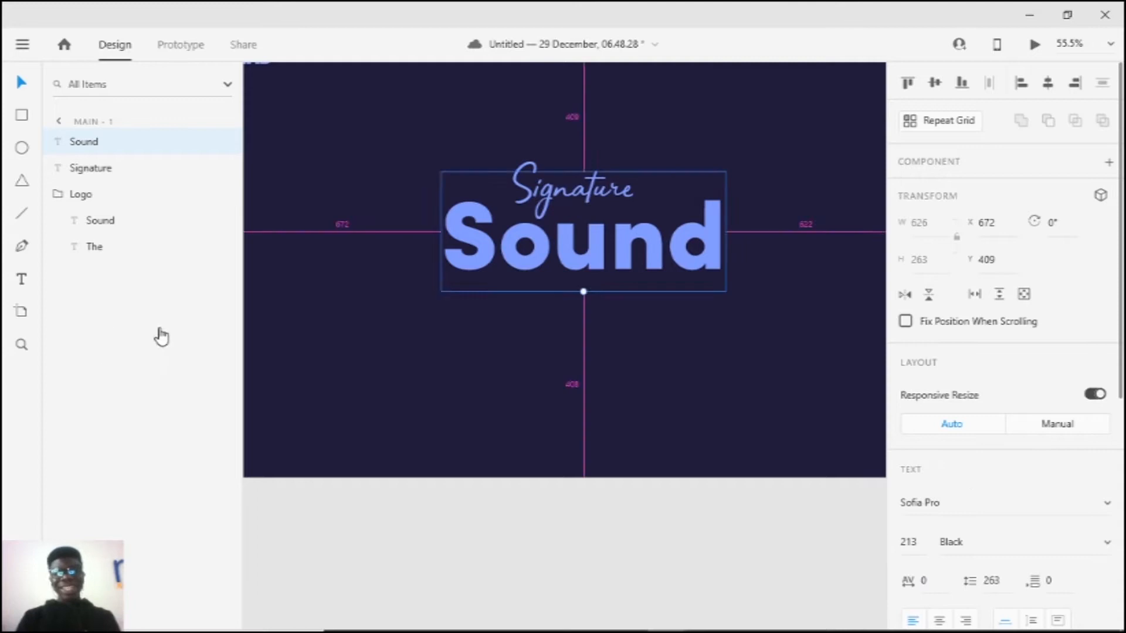
Step: Select the "Signature" and large "Sound" texts together and align their centres horizontally
{"action": "scroll", "coordinate": [419, 298], "scroll_direction": "down", "scroll_amount": 5}
{"action": "scroll", "coordinate": [419, 298], "scroll_direction": "up", "scroll_amount": 3}
{"action": "left_click_drag", "start_coordinate": [492, 245], "coordinate": [492, 308]}
{"action": "scroll", "coordinate": [492, 308], "scroll_direction": "up", "scroll_amount": 2}
{"action": "scroll", "coordinate": [498, 293], "scroll_direction": "down", "scroll_amount": 3}
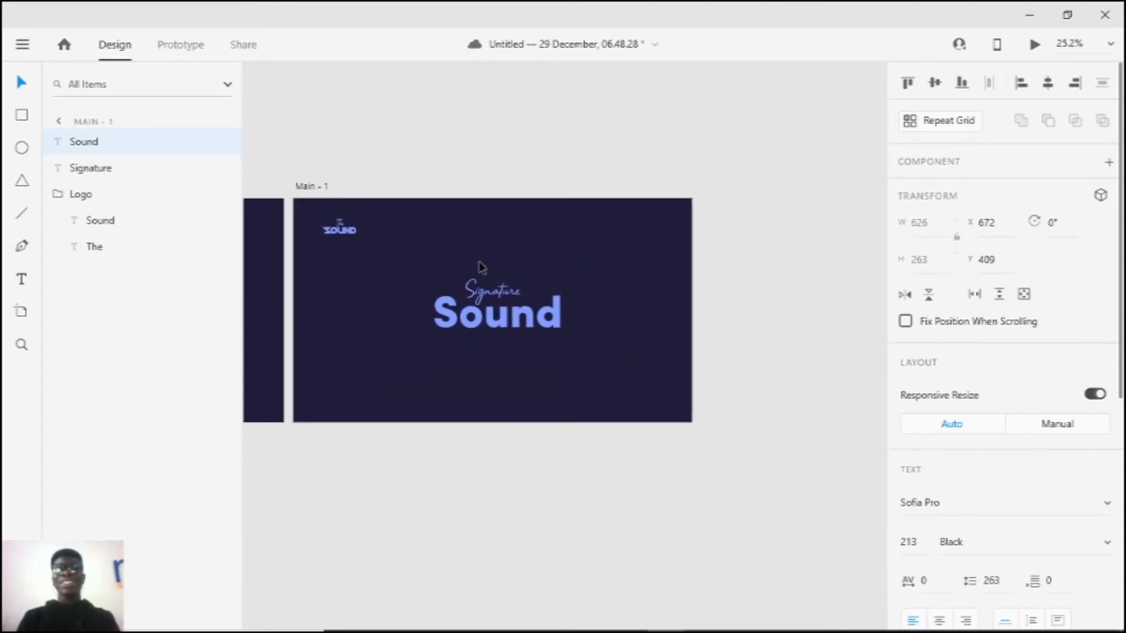
{"action": "left_click_drag", "start_coordinate": [594, 297], "coordinate": [596, 342]}
{"action": "scroll", "coordinate": [596, 342], "scroll_direction": "up", "scroll_amount": 3}
{"action": "scroll", "coordinate": [328, 282], "scroll_direction": "down", "scroll_amount": 4}
{"action": "left_click_drag", "start_coordinate": [428, 309], "coordinate": [576, 314]}
{"action": "scroll", "coordinate": [598, 283], "scroll_direction": "up", "scroll_amount": 4}
{"action": "left_click_drag", "start_coordinate": [474, 273], "coordinate": [540, 227]}
{"action": "left_click_drag", "start_coordinate": [443, 239], "coordinate": [511, 420]}
{"action": "left_click", "coordinate": [1048, 84]}
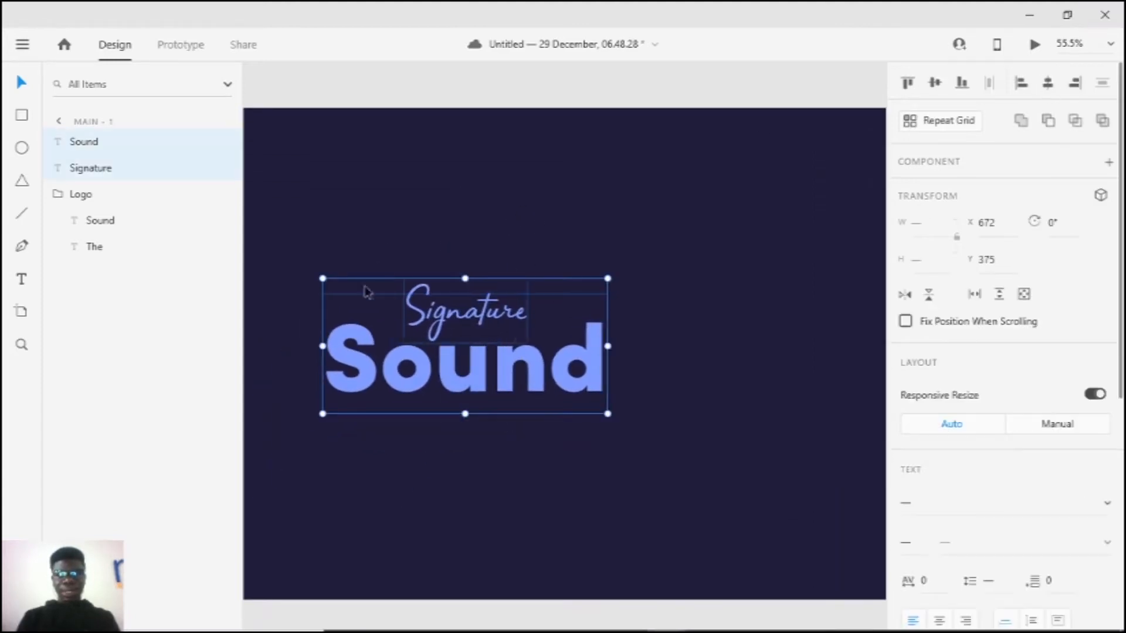
Step: Move the "Signature" and large "Sound" texts together to the horizontal centre of Main - 1, at X 647
{"action": "left_click", "coordinate": [437, 270]}
{"action": "left_click_drag", "start_coordinate": [438, 207], "coordinate": [495, 401]}
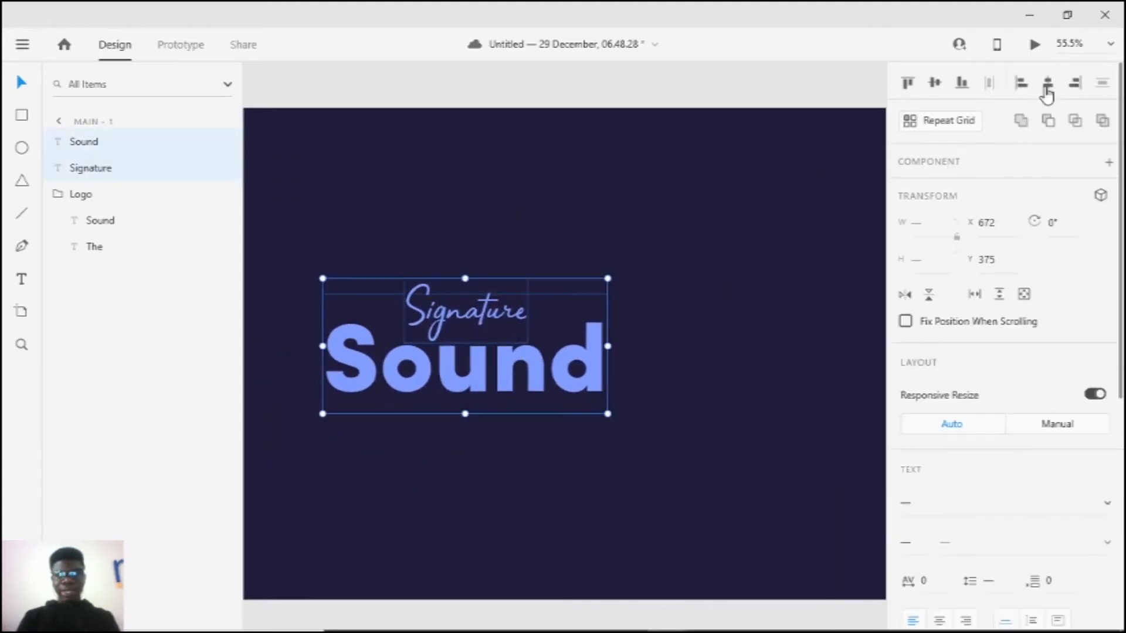
{"action": "left_click_drag", "start_coordinate": [469, 332], "coordinate": [460, 332]}
{"action": "scroll", "coordinate": [480, 350], "scroll_direction": "down", "scroll_amount": 3}
{"action": "scroll", "coordinate": [546, 330], "scroll_direction": "up", "scroll_amount": 3}
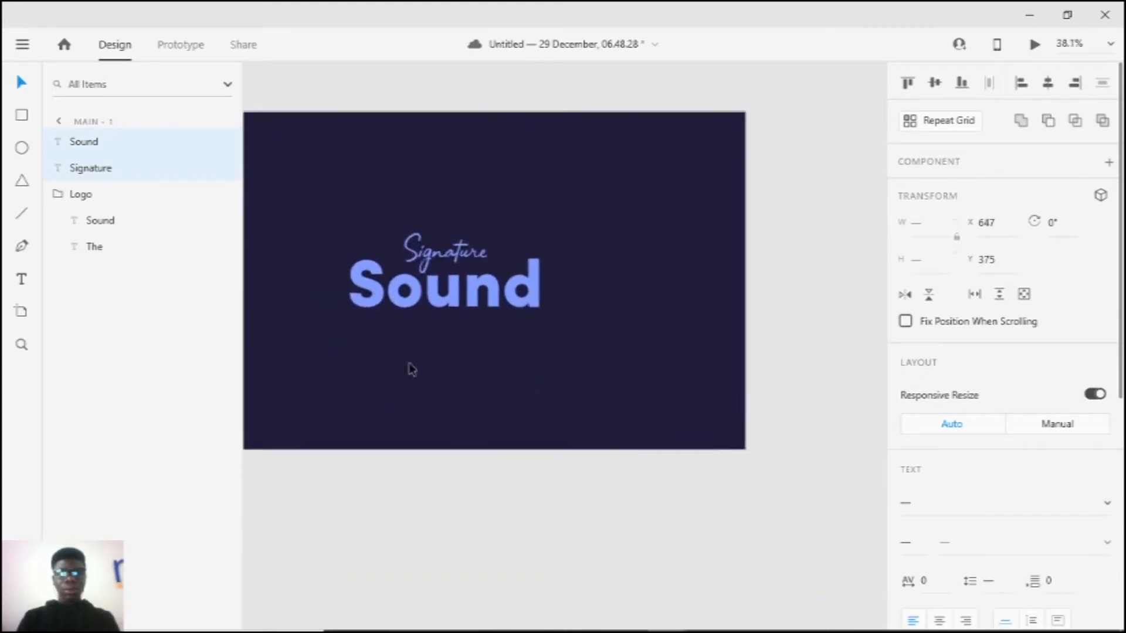
{"action": "scroll", "coordinate": [528, 335], "scroll_direction": "up", "scroll_amount": 2}
{"action": "left_click", "coordinate": [468, 293]}
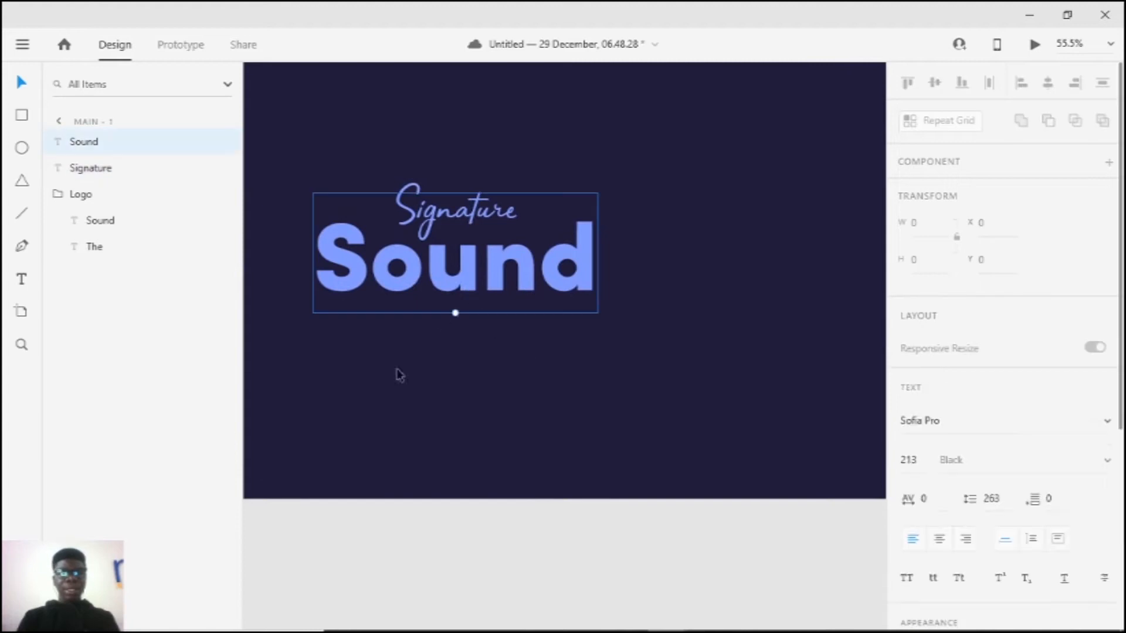
Step: Open the Icons 4 Design plugin and search it for "music" and "headset" icons
{"action": "key", "text": "ctrl+shift+p"}
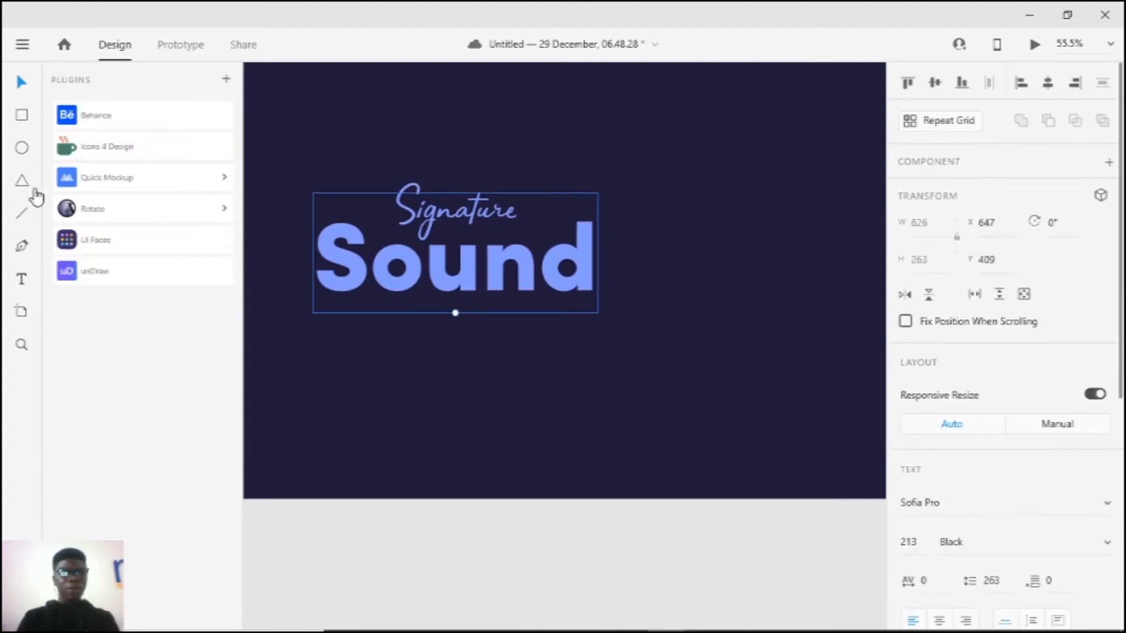
{"action": "left_click", "coordinate": [117, 154]}
{"action": "left_click", "coordinate": [118, 169]}
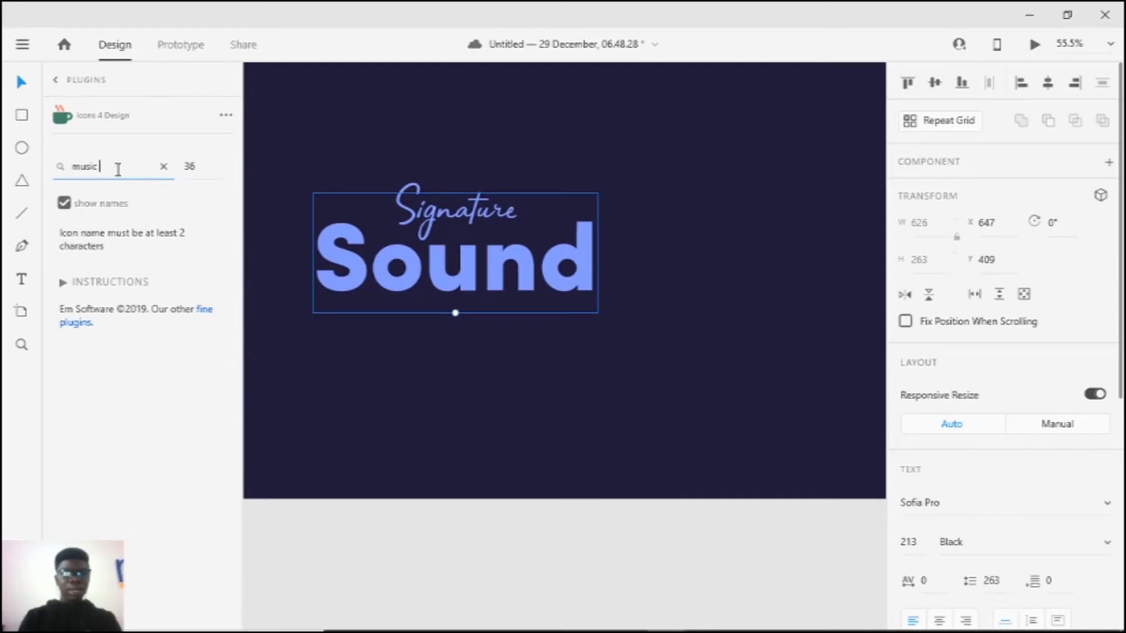
{"action": "key", "text": "Return"}
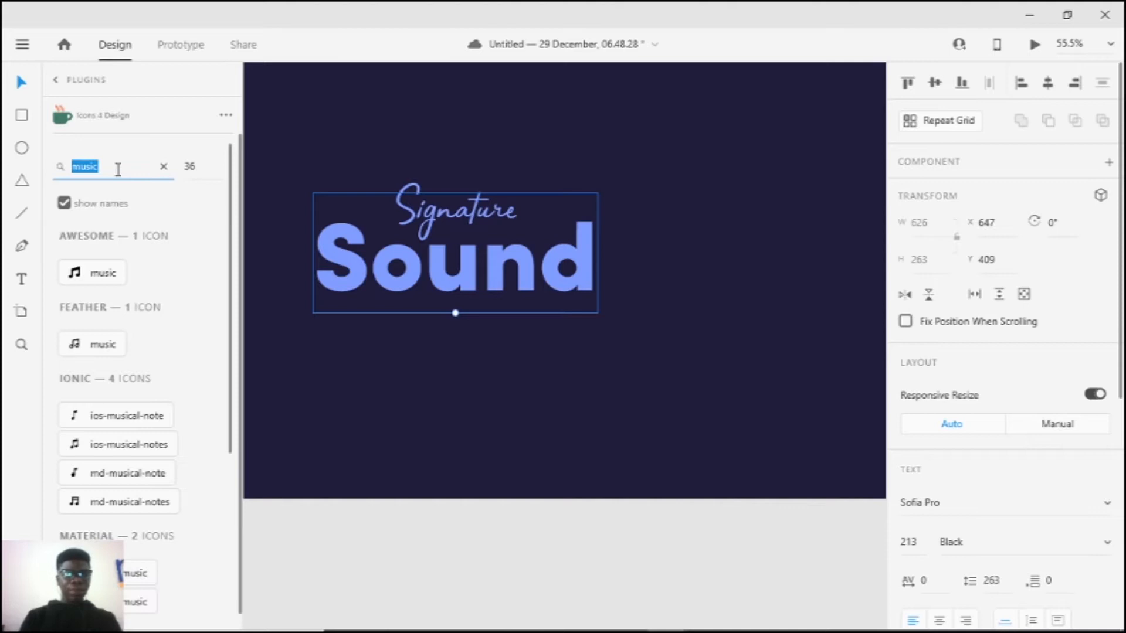
{"action": "key", "text": "Return"}
{"action": "type", "text": "headset"}
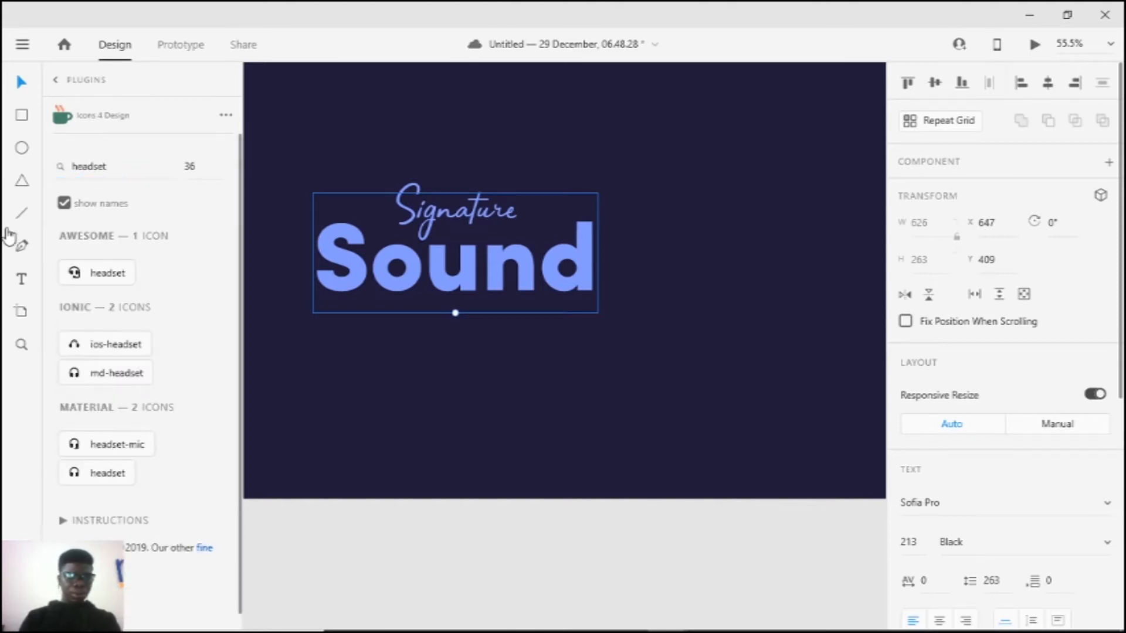
{"action": "left_click", "coordinate": [110, 381]}
{"action": "scroll", "coordinate": [614, 404], "scroll_direction": "up", "scroll_amount": 8}
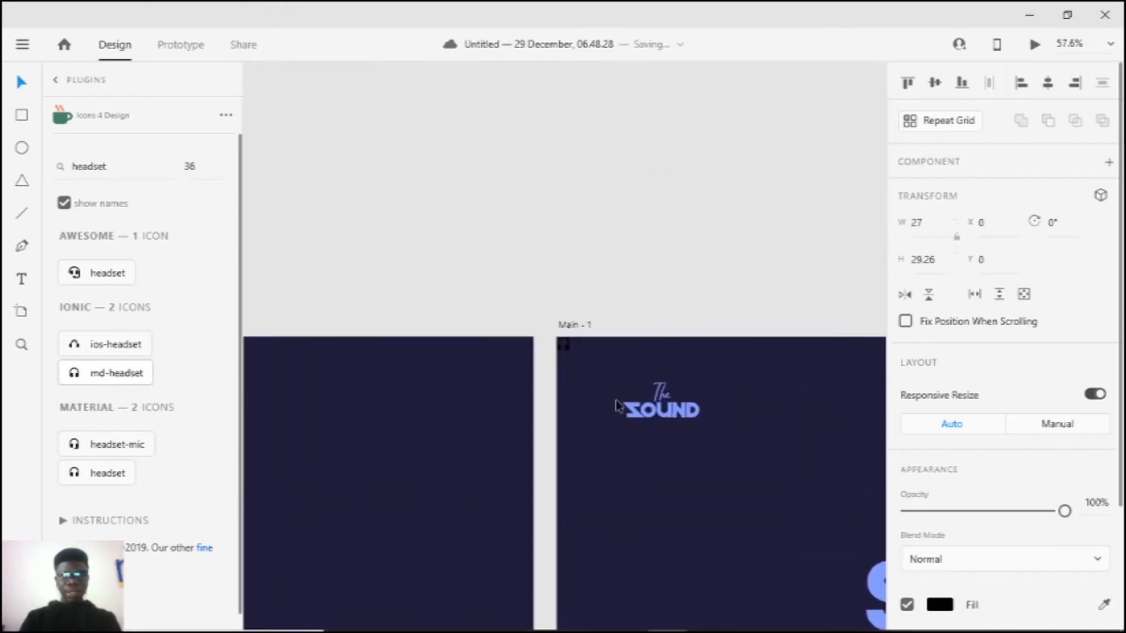
{"action": "left_click_drag", "start_coordinate": [503, 285], "coordinate": [196, 169]}
{"action": "scroll", "coordinate": [576, 339], "scroll_direction": "down", "scroll_amount": 2}
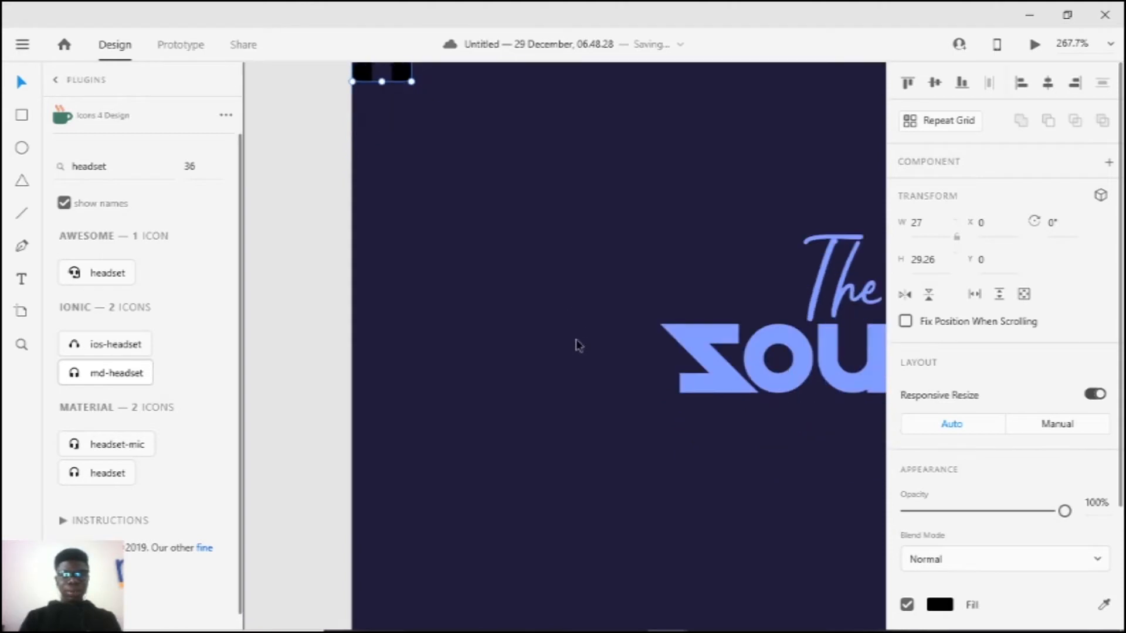
{"action": "scroll", "coordinate": [576, 338], "scroll_direction": "down", "scroll_amount": 8}
{"action": "left_click_drag", "start_coordinate": [512, 285], "coordinate": [385, 163]}
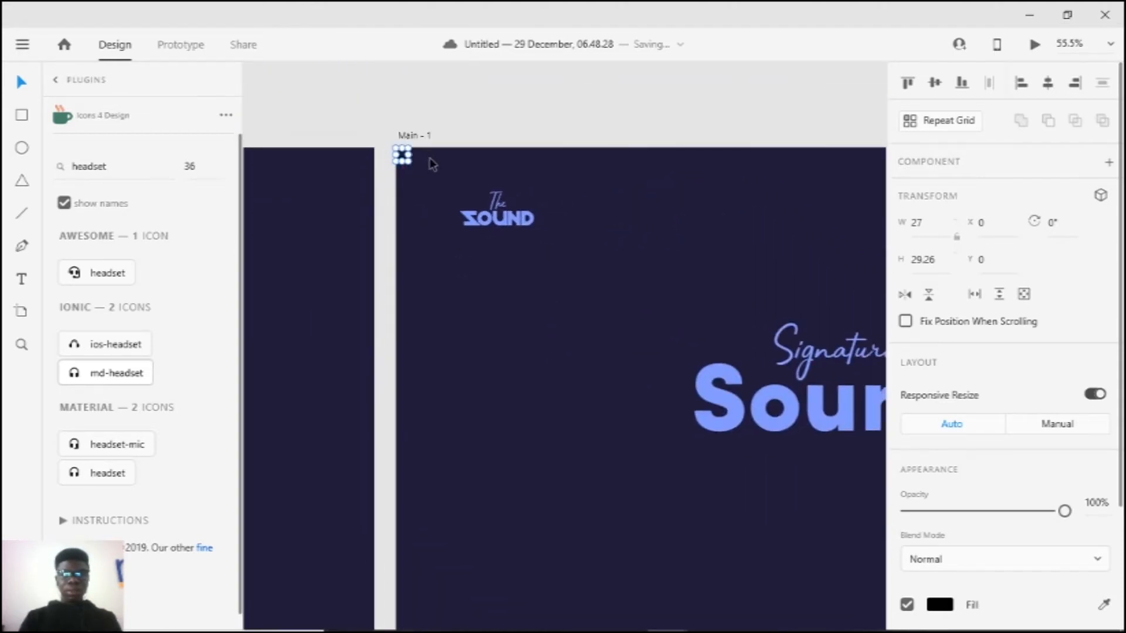
{"action": "key", "text": "ctrl+z"}
Step: Check the distances from the large "Sound" text to the edges of Main - 1
{"action": "key", "text": "alt"}
{"action": "mouse_move", "coordinate": [650, 417]}
{"action": "left_mouse_down"}
{"action": "mouse_move", "coordinate": [253, 139]}
{"action": "mouse_move", "coordinate": [617, 513]}
{"action": "left_mouse_up"}
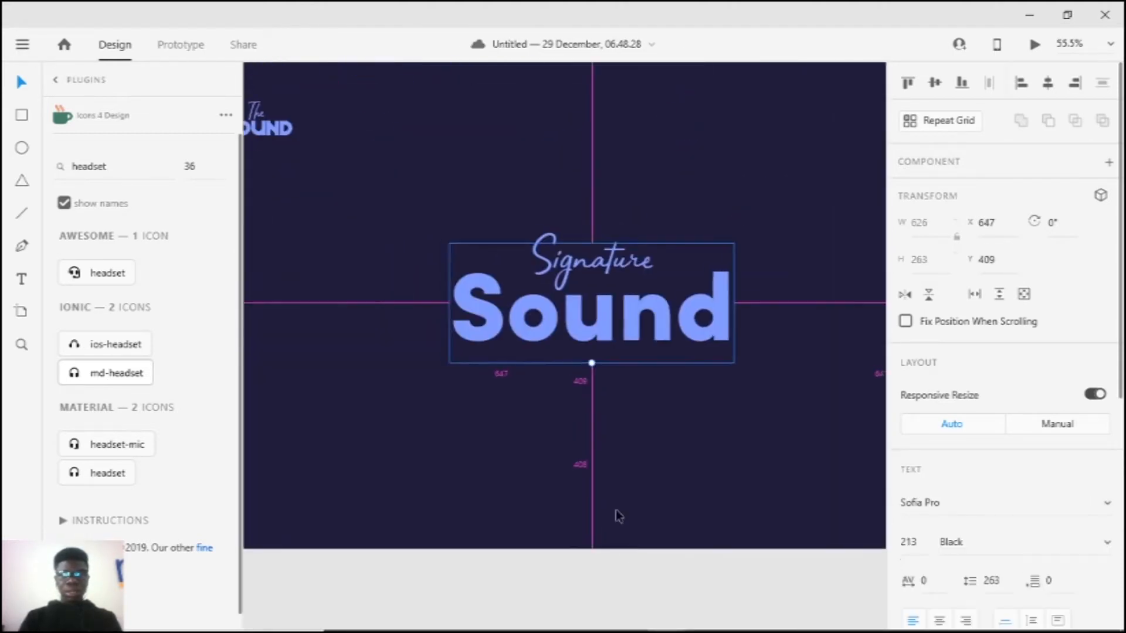
{"action": "scroll", "coordinate": [620, 498], "scroll_direction": "up", "scroll_amount": 3}
{"action": "left_click", "coordinate": [534, 377]}
{"action": "key", "text": "ctrl+z"}
{"action": "key", "text": "Delete"}
{"action": "scroll", "coordinate": [569, 363], "scroll_direction": "down", "scroll_amount": 4}
{"action": "left_click_drag", "start_coordinate": [547, 420], "coordinate": [575, 467]}
{"action": "scroll", "coordinate": [639, 388], "scroll_direction": "up", "scroll_amount": 1}
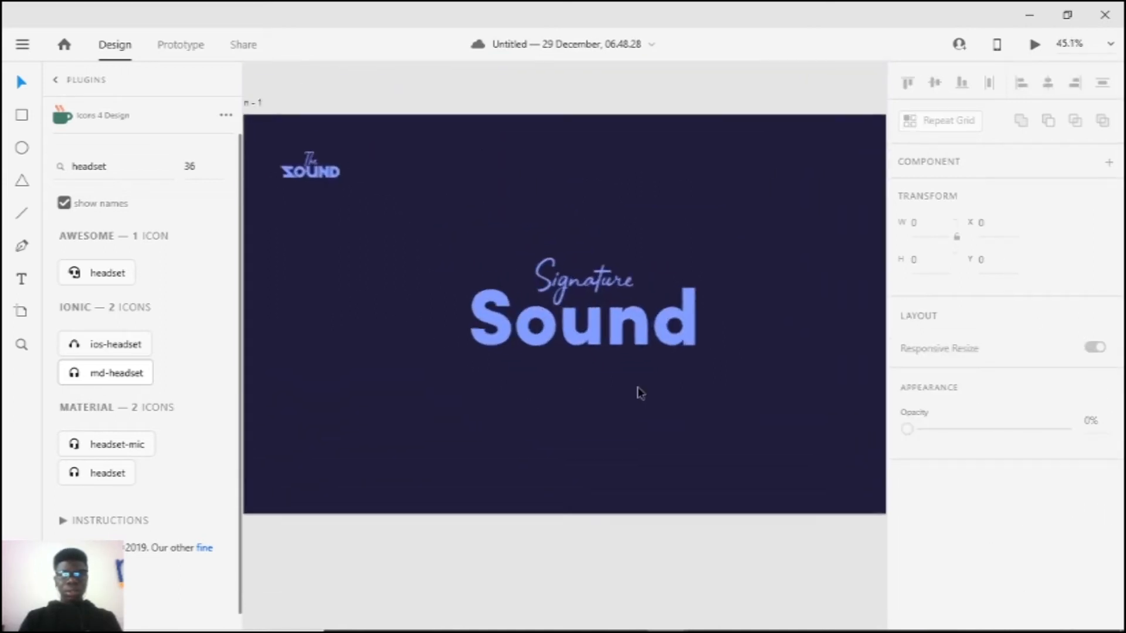
{"action": "scroll", "coordinate": [639, 390], "scroll_direction": "up", "scroll_amount": 1}
{"action": "left_click", "coordinate": [563, 320]}
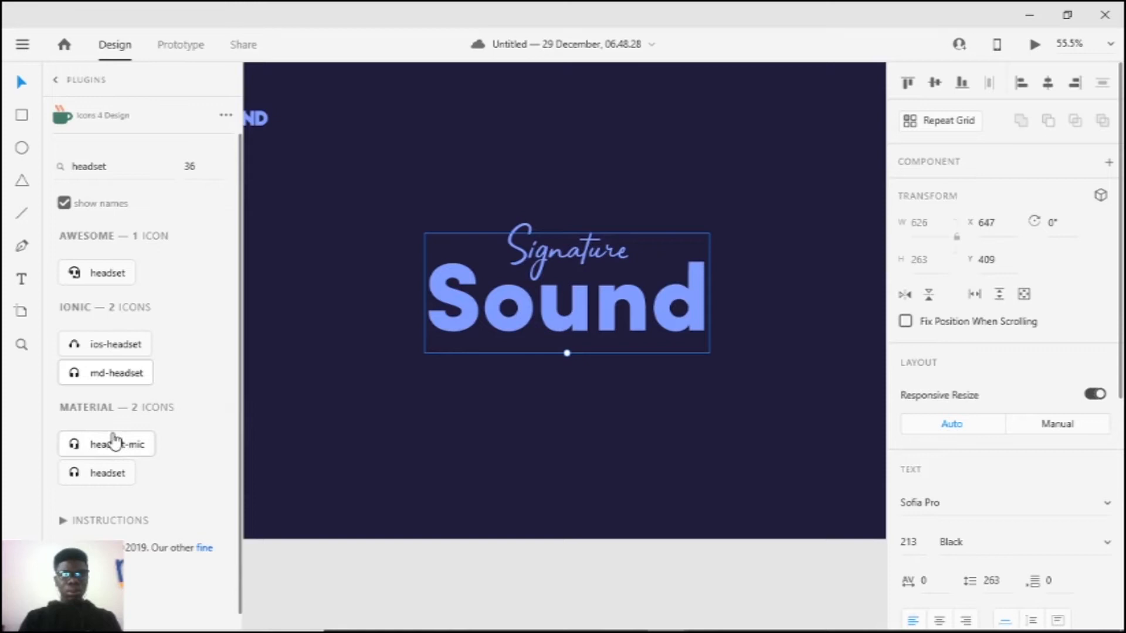
Step: Insert the md-headset icon into Main - 1 and move it below the headline, to about X 979, Y 808
{"action": "left_click", "coordinate": [117, 373]}
{"action": "scroll", "coordinate": [617, 413], "scroll_direction": "up", "scroll_amount": 6}
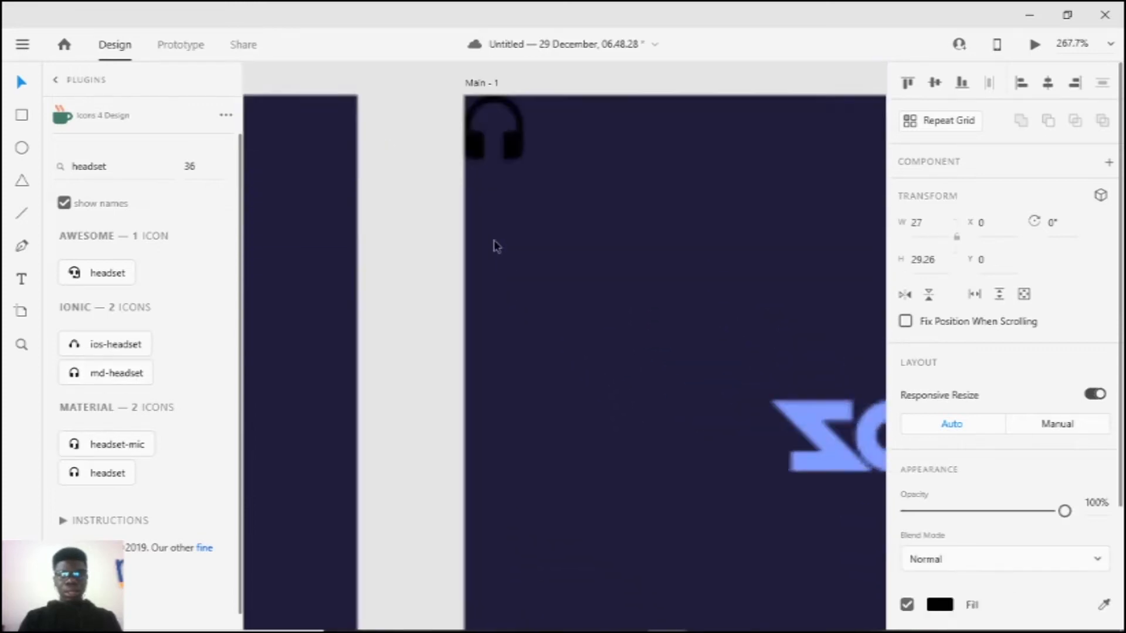
{"action": "left_click_drag", "start_coordinate": [519, 149], "coordinate": [915, 586]}
{"action": "left_click_drag", "start_coordinate": [697, 477], "coordinate": [665, 454]}
{"action": "key", "text": "ctrl+z"}
{"action": "left_click_drag", "start_coordinate": [404, 313], "coordinate": [400, 488]}
{"action": "scroll", "coordinate": [330, 157], "scroll_direction": "down", "scroll_amount": 2}
{"action": "scroll", "coordinate": [399, 489], "scroll_direction": "down", "scroll_amount": 1}
{"action": "scroll", "coordinate": [428, 557], "scroll_direction": "down", "scroll_amount": 3}
{"action": "left_click_drag", "start_coordinate": [427, 556], "coordinate": [711, 510]}
{"action": "left_click", "coordinate": [423, 362]}
{"action": "scroll", "coordinate": [729, 514], "scroll_direction": "up", "scroll_amount": 3}
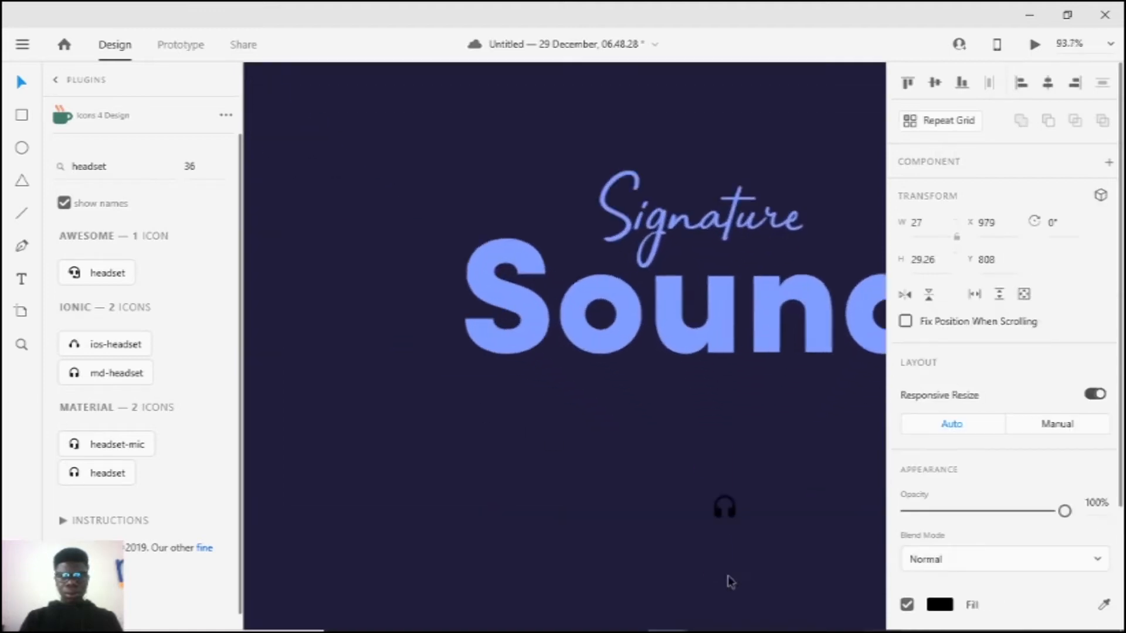
Step: Lower the headset icon beneath the headline to Y 833
{"action": "left_click_drag", "start_coordinate": [727, 575], "coordinate": [662, 439]}
{"action": "scroll", "coordinate": [658, 419], "scroll_direction": "down", "scroll_amount": 2}
{"action": "scroll", "coordinate": [622, 446], "scroll_direction": "up", "scroll_amount": 1}
{"action": "scroll", "coordinate": [637, 399], "scroll_direction": "down", "scroll_amount": 1}
{"action": "scroll", "coordinate": [636, 391], "scroll_direction": "up", "scroll_amount": 5}
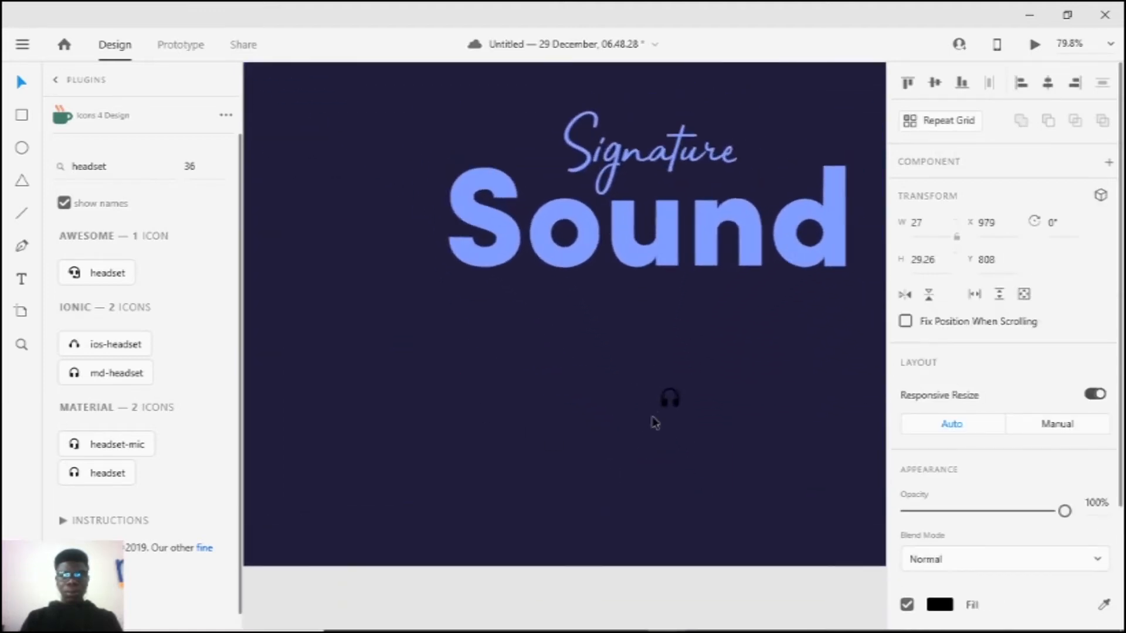
{"action": "mouse_move", "coordinate": [596, 264]}
{"action": "left_mouse_down"}
{"action": "mouse_move", "coordinate": [595, 299]}
{"action": "mouse_move", "coordinate": [558, 349]}
{"action": "left_mouse_up"}
{"action": "scroll", "coordinate": [595, 302], "scroll_direction": "down", "scroll_amount": 5}
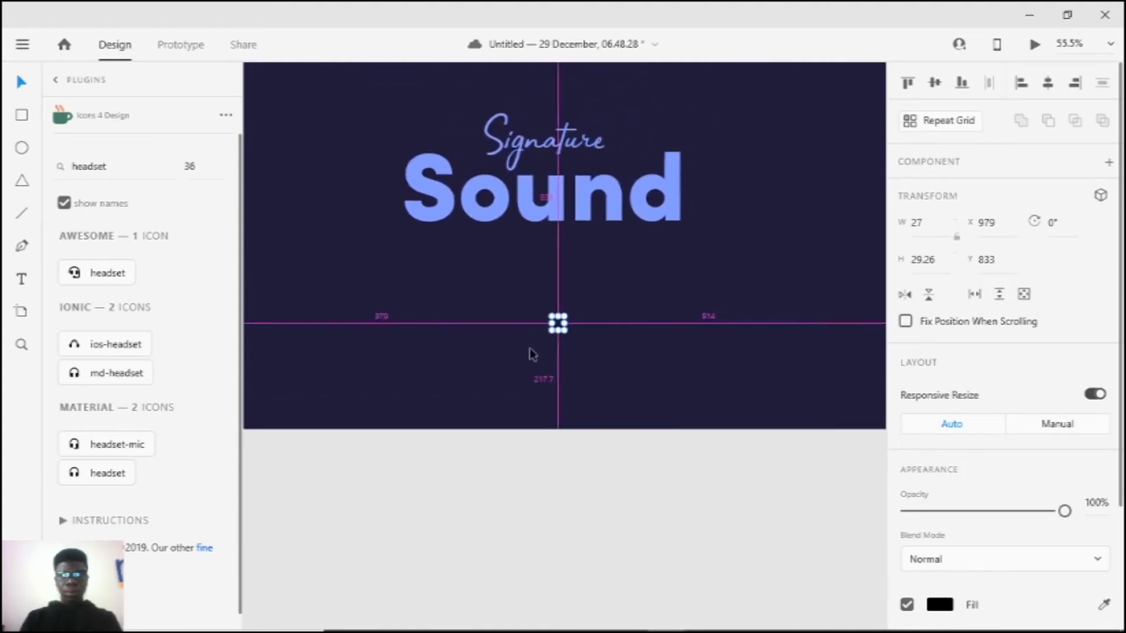
Step: Centre the headset icon horizontally under the headline at about X 954
{"action": "scroll", "coordinate": [530, 349], "scroll_direction": "up", "scroll_amount": 4}
{"action": "left_click_drag", "start_coordinate": [592, 299], "coordinate": [571, 302]}
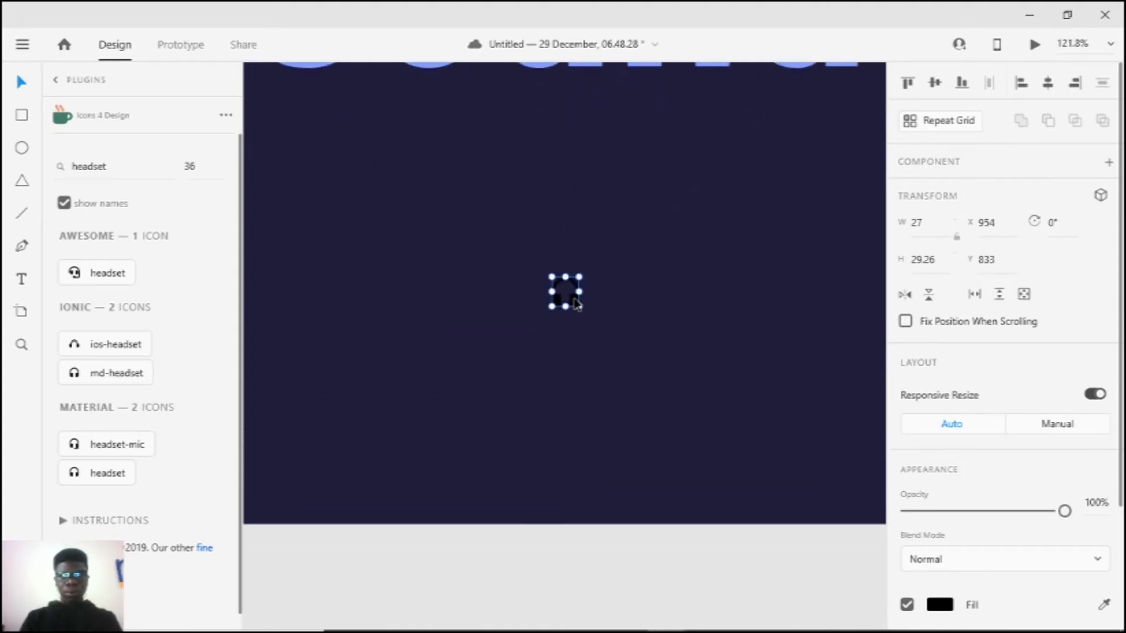
{"action": "scroll", "coordinate": [568, 314], "scroll_direction": "down", "scroll_amount": 5}
{"action": "scroll", "coordinate": [567, 314], "scroll_direction": "up", "scroll_amount": 1}
{"action": "scroll", "coordinate": [566, 313], "scroll_direction": "up", "scroll_amount": 6}
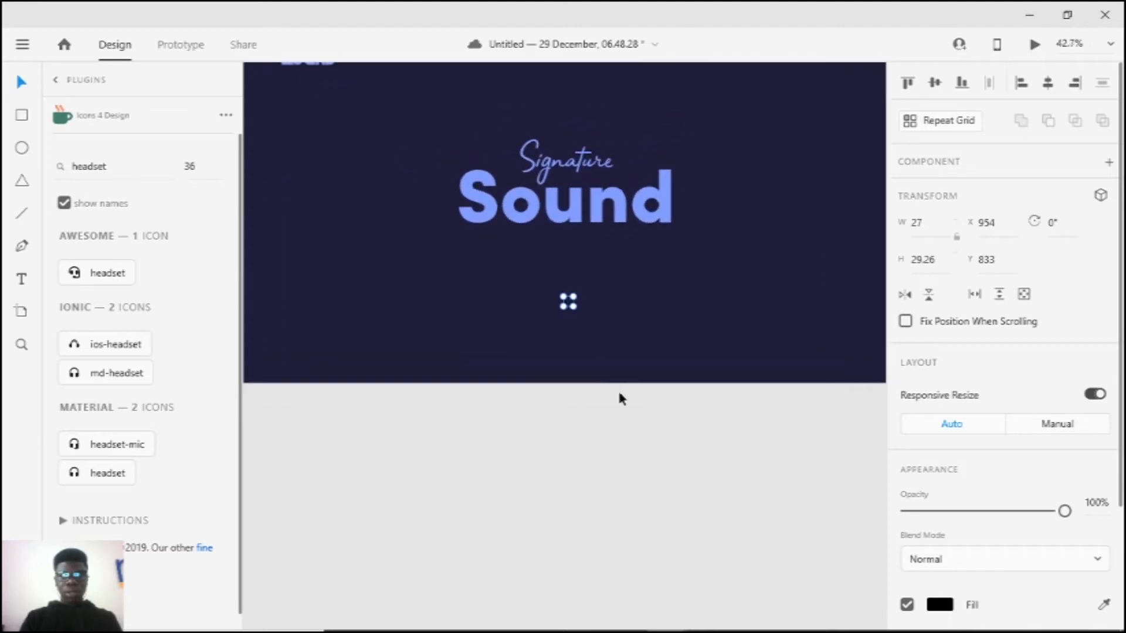
{"action": "scroll", "coordinate": [575, 207], "scroll_direction": "down", "scroll_amount": 1}
{"action": "left_click_drag", "start_coordinate": [580, 263], "coordinate": [596, 400]}
{"action": "scroll", "coordinate": [871, 475], "scroll_direction": "down", "scroll_amount": 1}
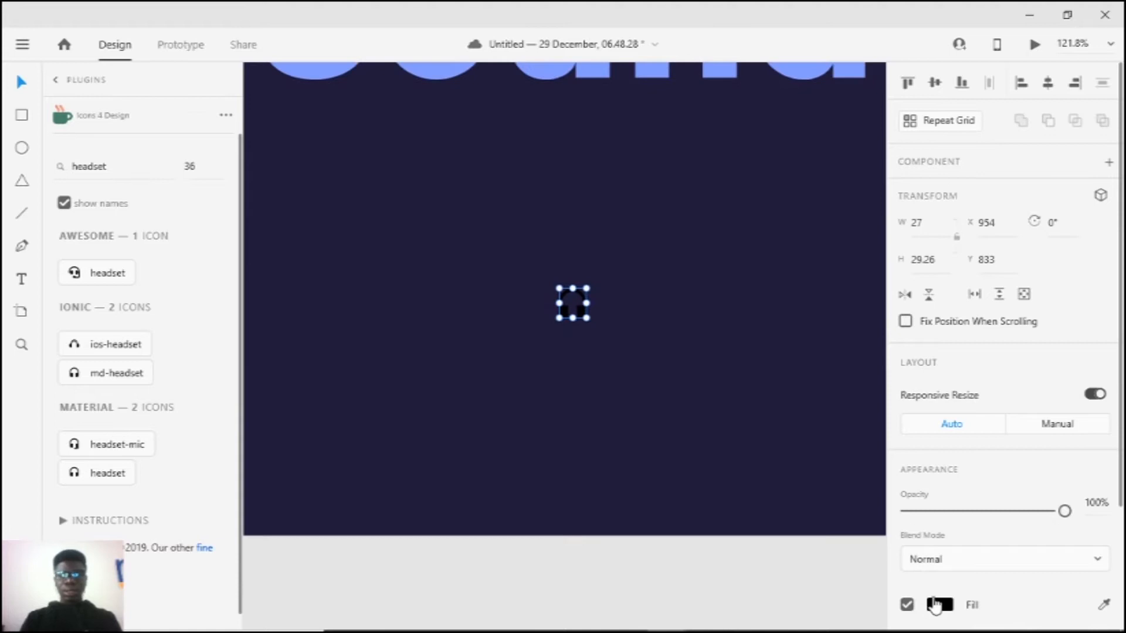
Step: Fill the headset icon with the saved light blue swatch that matches the headline
{"action": "left_click", "coordinate": [943, 614]}
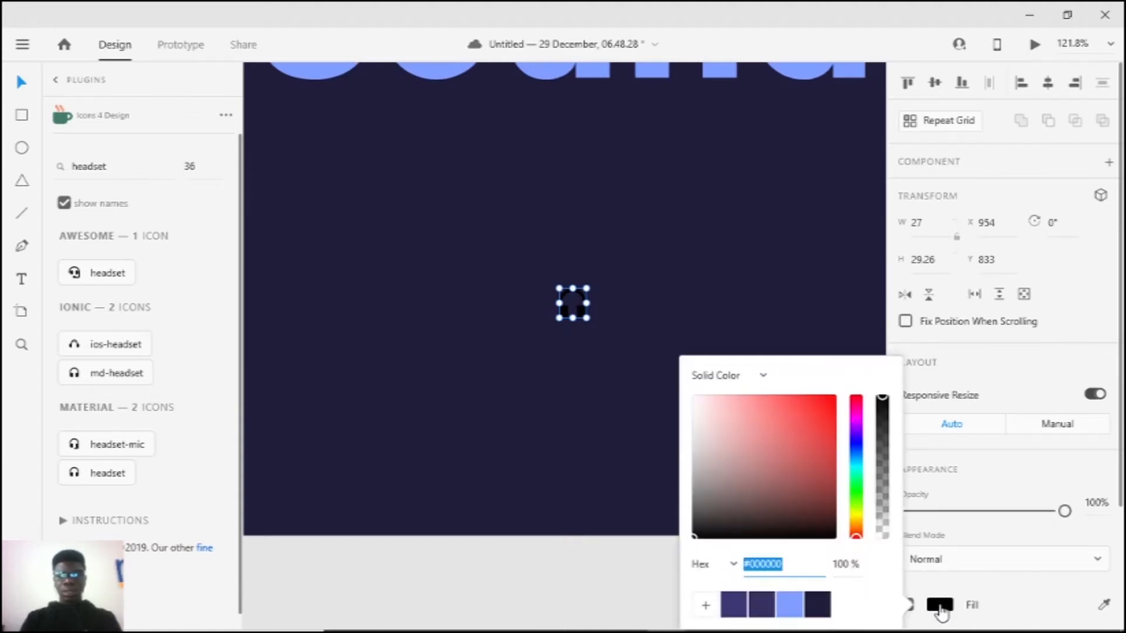
{"action": "left_click", "coordinate": [793, 606]}
{"action": "left_click", "coordinate": [579, 424]}
{"action": "scroll", "coordinate": [579, 424], "scroll_direction": "down", "scroll_amount": 6}
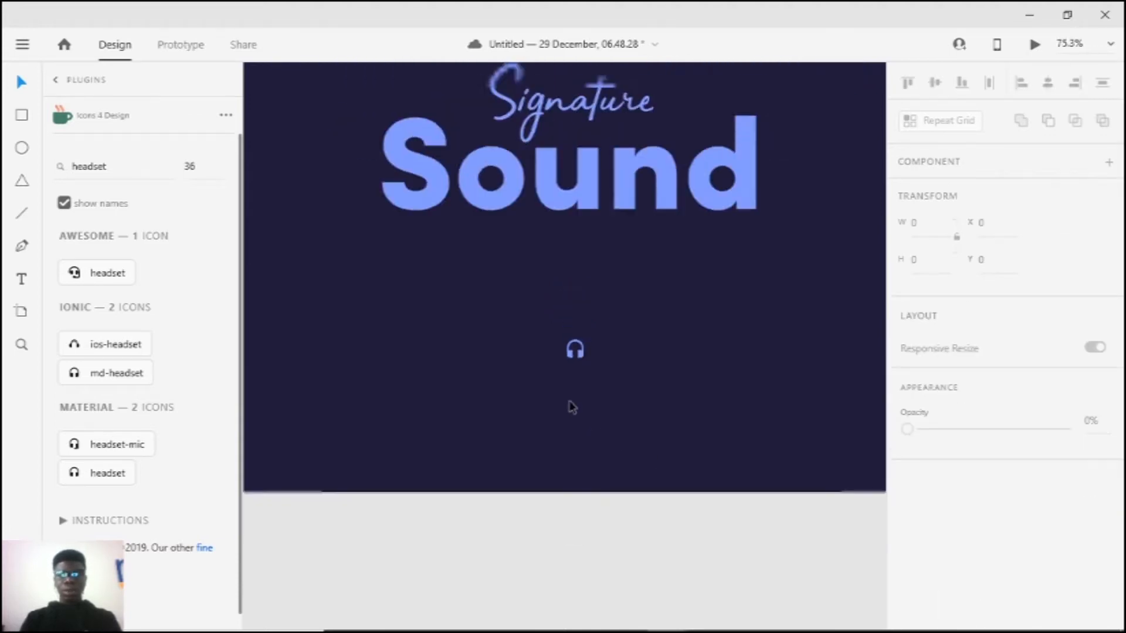
Step: Draw a circle about 55 by 55 around the headset icon, at about X 941, Y 825
{"action": "scroll", "coordinate": [564, 413], "scroll_direction": "up", "scroll_amount": 5}
{"action": "left_click_drag", "start_coordinate": [590, 399], "coordinate": [463, 365]}
{"action": "scroll", "coordinate": [463, 358], "scroll_direction": "up", "scroll_amount": 4}
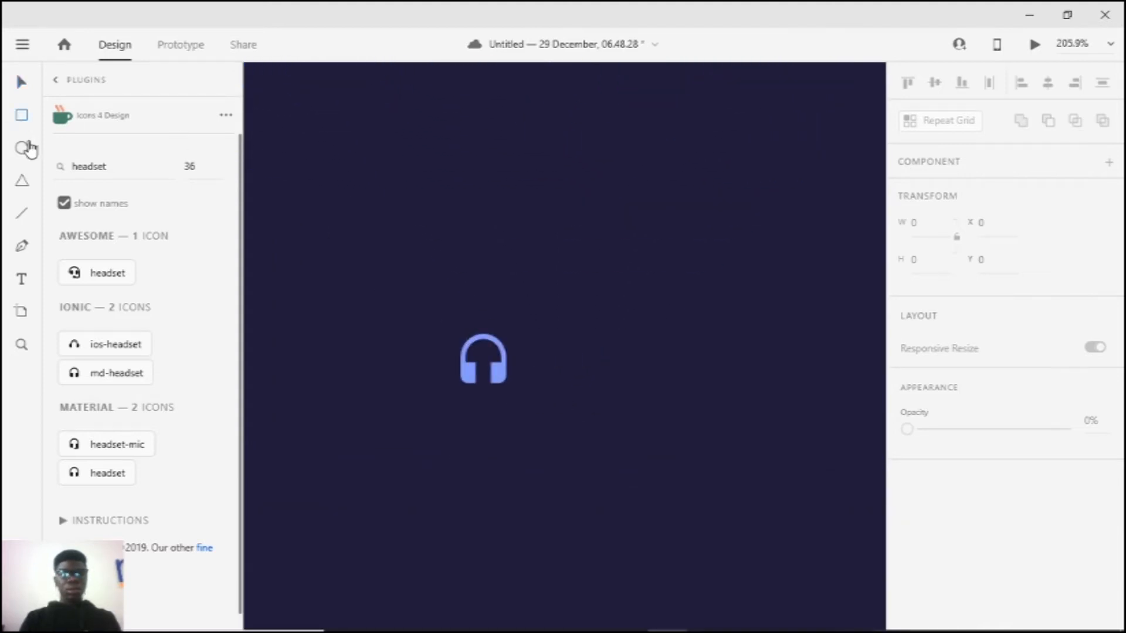
{"action": "left_click_drag", "start_coordinate": [438, 321], "coordinate": [548, 410]}
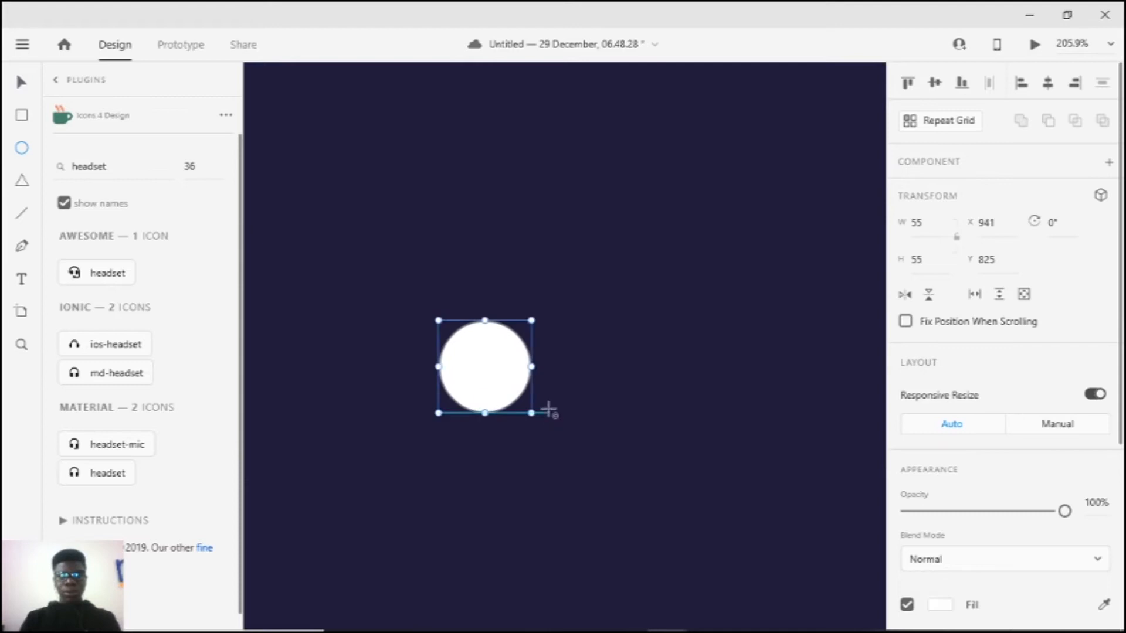
Step: Try sending the white circle behind the headset icon and undo the reordering
{"action": "key", "text": "ctrl+bracketleft"}
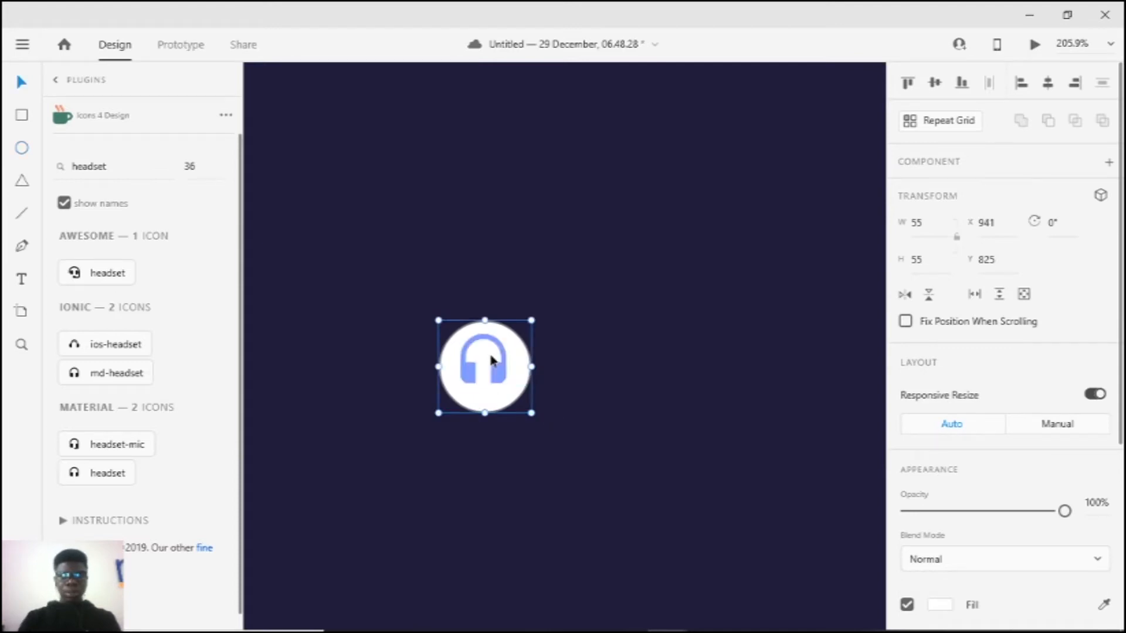
{"action": "key", "text": "ctrl+z"}
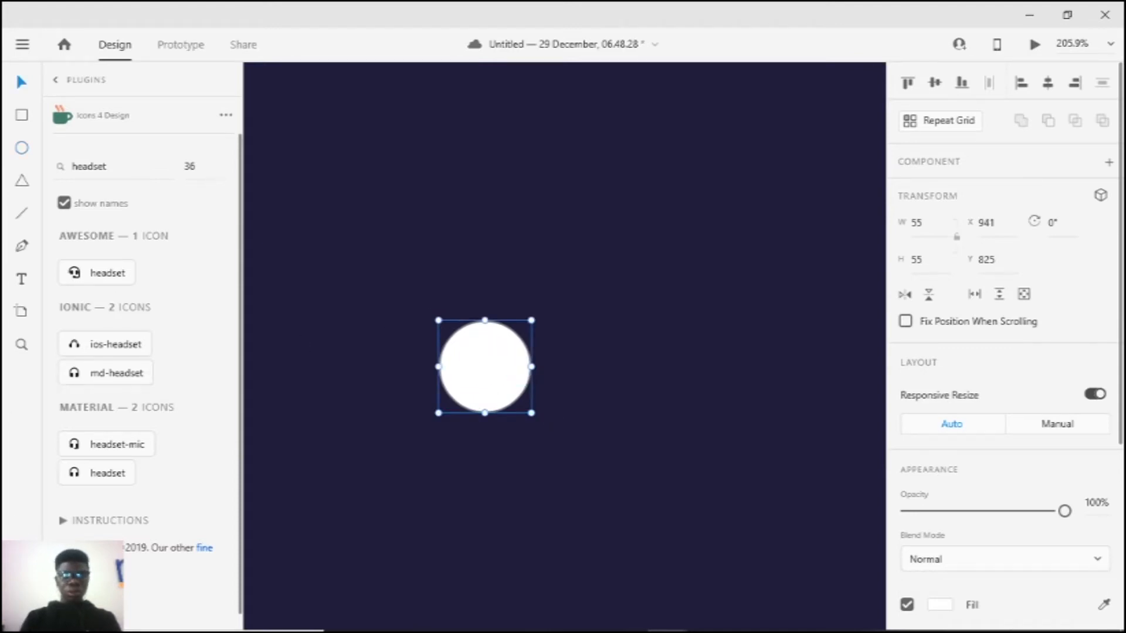
Step: Show the layer list and send the white circle to the back of the stacking order in Main - 1
{"action": "key", "text": "ctrl+y"}
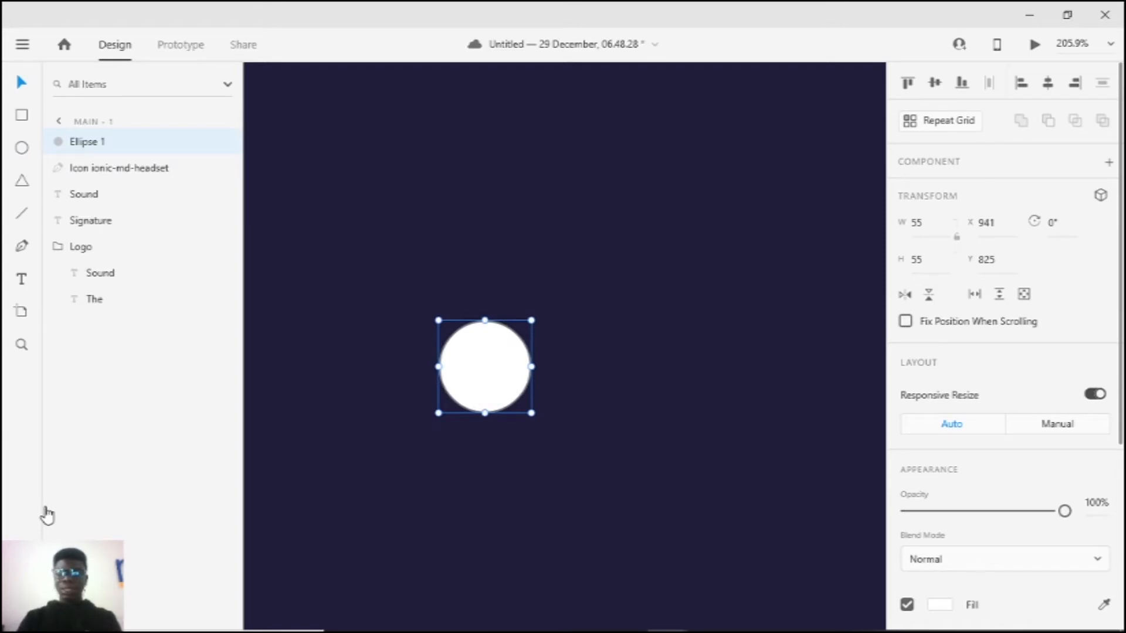
{"action": "key", "text": "ctrl+shift+bracketleft"}
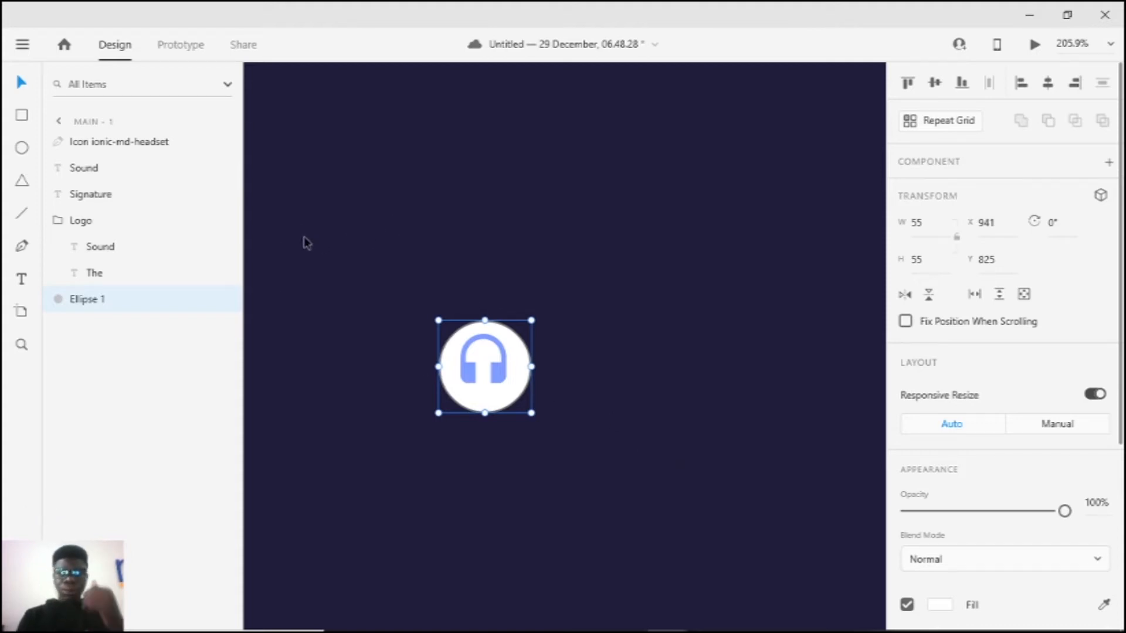
Step: Try alternating the white circle between the front and back of the stacking order, then raise it level by level to the front
{"action": "key", "text": "ctrl+shift+bracketright"}
{"action": "key", "text": "ctrl+shift+bracketleft"}
{"action": "key", "text": "ctrl+shift+bracketright"}
{"action": "key", "text": "ctrl+shift+bracketleft"}
{"action": "key", "text": "ctrl+shift+bracketright"}
{"action": "key", "text": "ctrl+shift+bracketleft"}
{"action": "key", "text": "ctrl+shift+bracketright"}
{"action": "key", "text": "ctrl+shift+bracketleft"}
{"action": "key", "text": "ctrl+shift+bracketright"}
{"action": "key", "text": "ctrl+shift+bracketleft"}
{"action": "key", "text": "ctrl+bracketright"}
{"action": "key", "text": "ctrl+bracketright"}
{"action": "key", "text": "ctrl+bracketright"}
{"action": "key", "text": "ctrl+bracketright"}
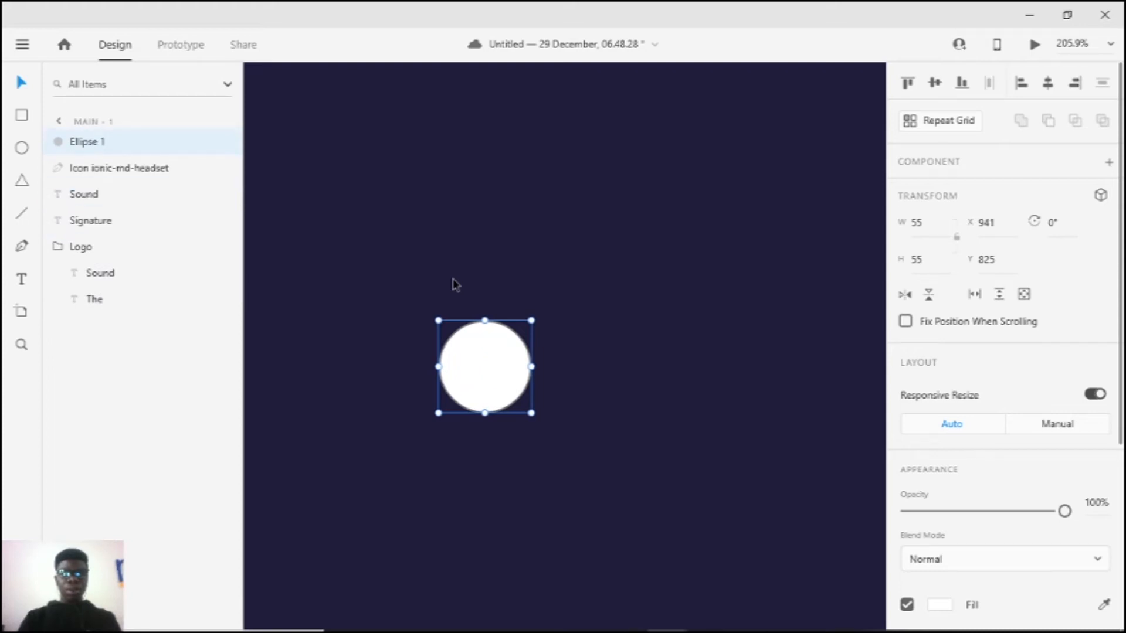
Step: Place the white circle one level directly behind the headset icon in the stacking order
{"action": "key", "text": "ctrl+bracketleft"}
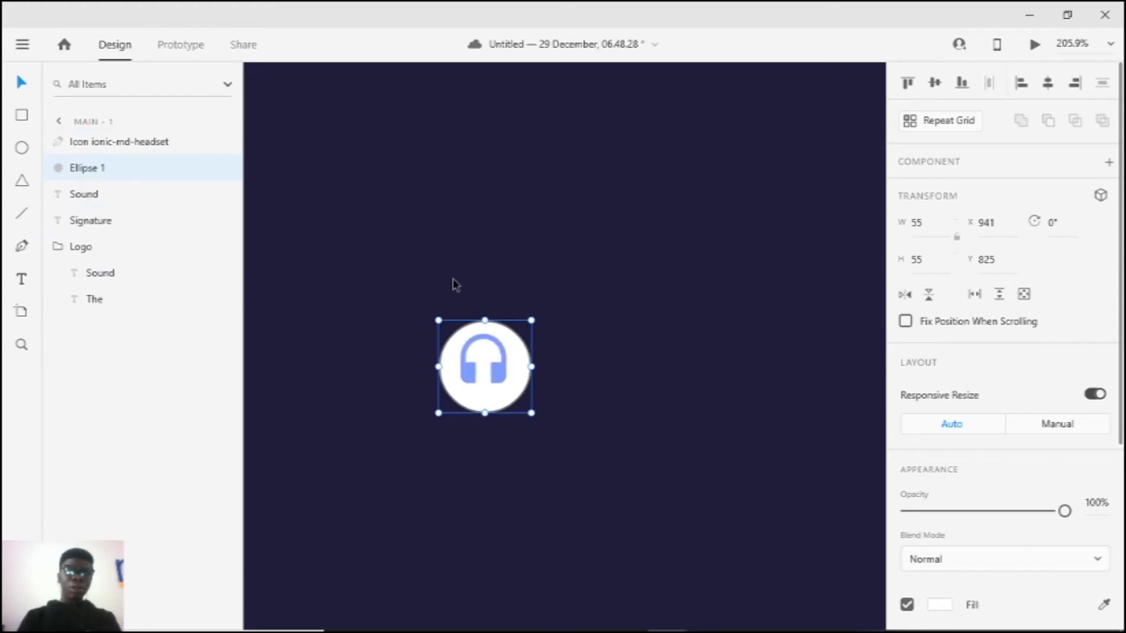
{"action": "key", "text": "ctrl+bracketright"}
{"action": "key", "text": "ctrl+bracketleft"}
{"action": "key", "text": "ctrl+shift+bracketright"}
{"action": "key", "text": "ctrl+bracketleft"}
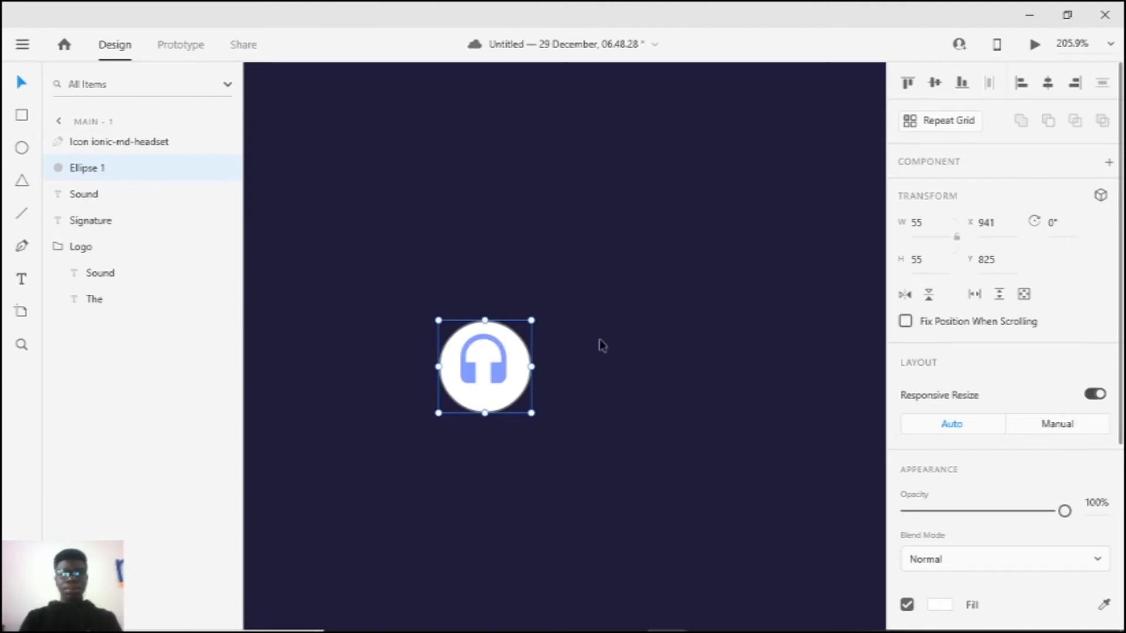
Step: Centre the white circle on the headset icon, at about X 940, Y 820
{"action": "left_click", "coordinate": [573, 367]}
{"action": "scroll", "coordinate": [523, 387], "scroll_direction": "up", "scroll_amount": 2}
{"action": "mouse_move", "coordinate": [537, 374]}
{"action": "left_mouse_down"}
{"action": "mouse_move", "coordinate": [522, 367]}
{"action": "mouse_move", "coordinate": [535, 367]}
{"action": "left_mouse_up"}
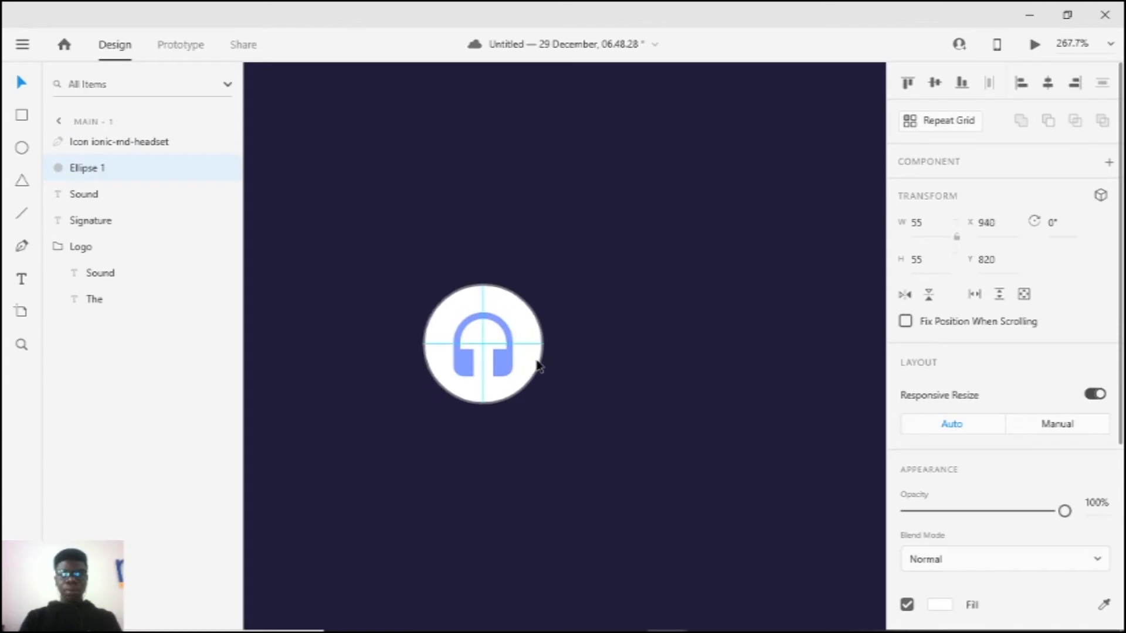
Step: Remove the circle's border and fill it with the saved dark purple swatch #363160
{"action": "scroll", "coordinate": [948, 409], "scroll_direction": "down", "scroll_amount": 5}
{"action": "scroll", "coordinate": [911, 375], "scroll_direction": "up", "scroll_amount": 2}
{"action": "left_click", "coordinate": [532, 321]}
{"action": "scroll", "coordinate": [853, 444], "scroll_direction": "down", "scroll_amount": 2}
{"action": "left_click", "coordinate": [939, 488]}
{"action": "left_click", "coordinate": [931, 458]}
{"action": "left_click", "coordinate": [932, 456]}
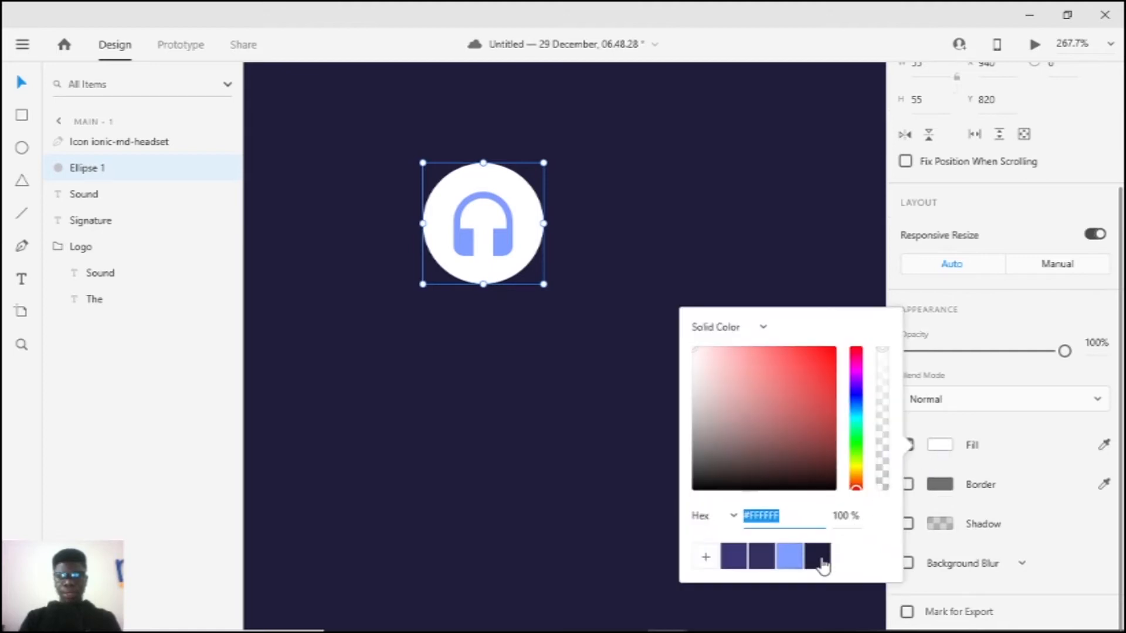
{"action": "left_click", "coordinate": [823, 564]}
{"action": "left_click", "coordinate": [761, 563]}
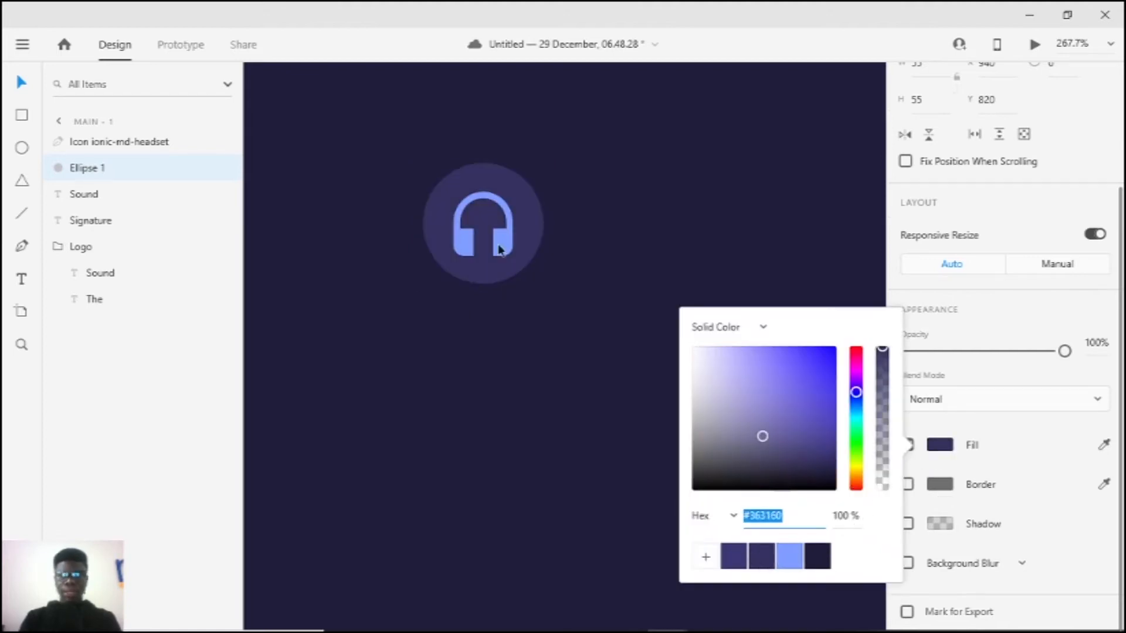
Step: Enlarge the circle around its centre to about 63 by 63, keeping the headset icon in the middle
{"action": "scroll", "coordinate": [499, 249], "scroll_direction": "down", "scroll_amount": 10}
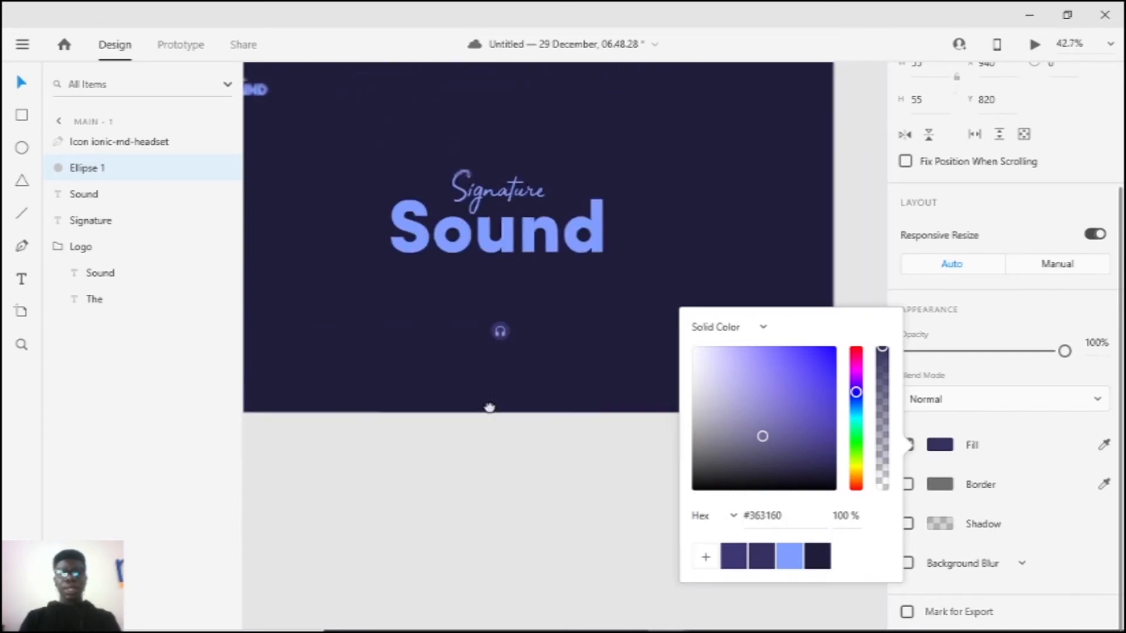
{"action": "scroll", "coordinate": [490, 407], "scroll_direction": "down", "scroll_amount": 2}
{"action": "scroll", "coordinate": [483, 430], "scroll_direction": "up", "scroll_amount": 10}
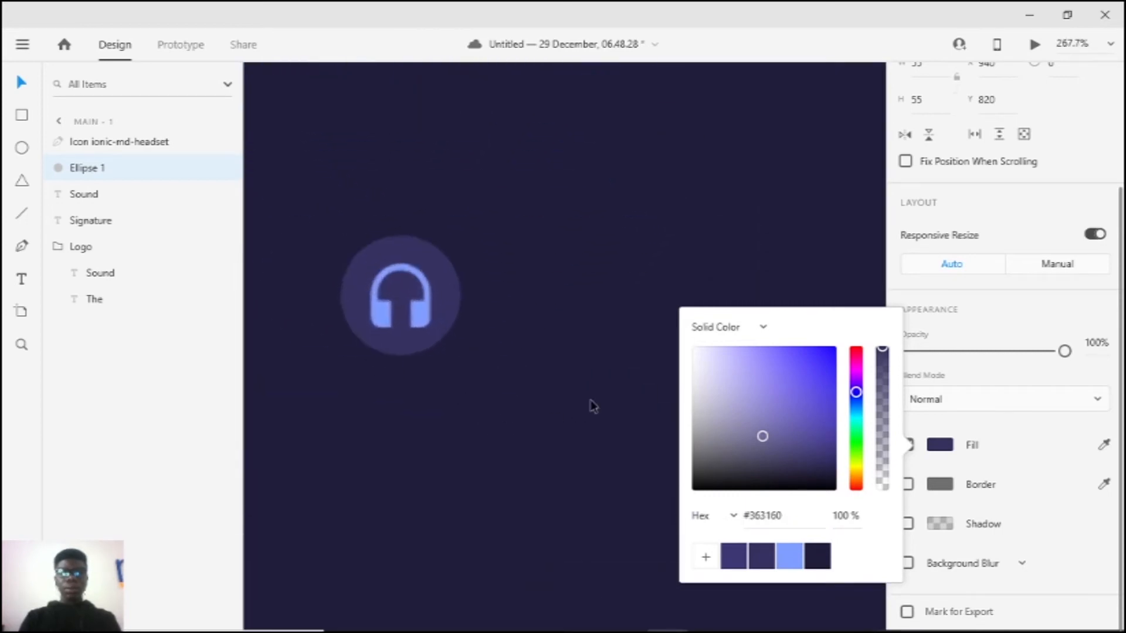
{"action": "left_click", "coordinate": [592, 405]}
{"action": "left_click", "coordinate": [475, 285]}
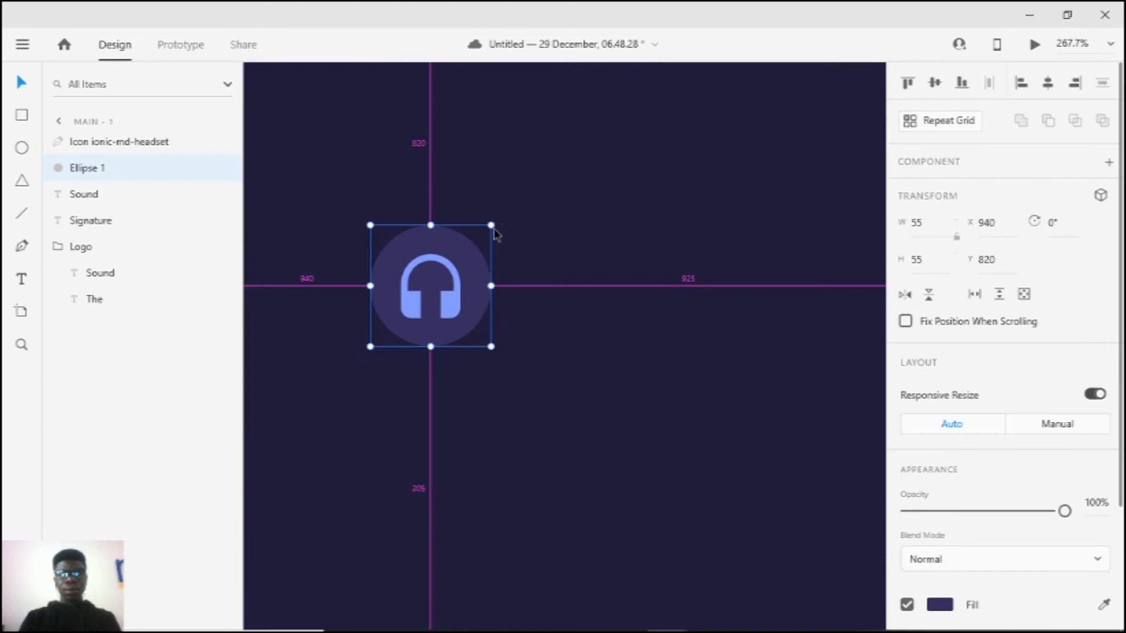
{"action": "left_click_drag", "start_coordinate": [490, 224], "coordinate": [500, 216]}
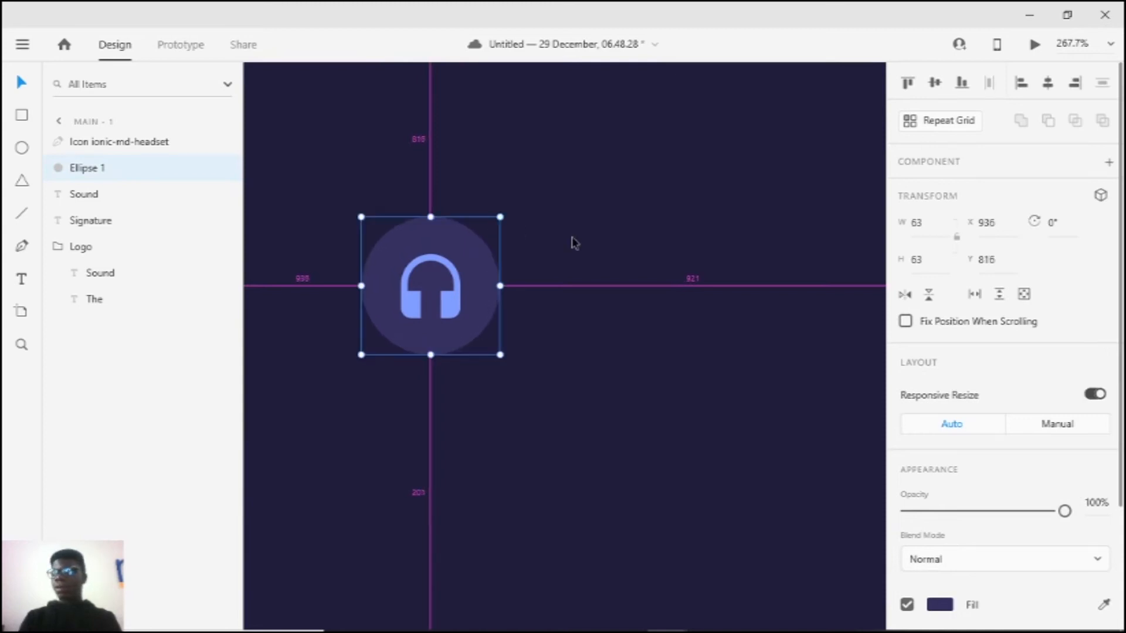
{"action": "left_click", "coordinate": [571, 239]}
Step: Draw a horizontal line about 626 wide below the headline, passing across the headset circle
{"action": "scroll", "coordinate": [522, 245], "scroll_direction": "down", "scroll_amount": 1}
{"action": "scroll", "coordinate": [447, 297], "scroll_direction": "down", "scroll_amount": 12}
{"action": "scroll", "coordinate": [465, 328], "scroll_direction": "up", "scroll_amount": 4}
{"action": "scroll", "coordinate": [406, 353], "scroll_direction": "up", "scroll_amount": 1}
{"action": "left_click", "coordinate": [22, 215]}
{"action": "mouse_move", "coordinate": [470, 339]}
{"action": "left_mouse_down"}
{"action": "mouse_move", "coordinate": [326, 342]}
{"action": "mouse_move", "coordinate": [608, 321]}
{"action": "mouse_move", "coordinate": [598, 322]}
{"action": "left_mouse_up"}
Step: Align the long line, headset icon and circle to a common vertical middle
{"action": "scroll", "coordinate": [427, 344], "scroll_direction": "up", "scroll_amount": 5}
{"action": "left_click_drag", "start_coordinate": [444, 266], "coordinate": [525, 418]}
{"action": "left_click", "coordinate": [934, 83]}
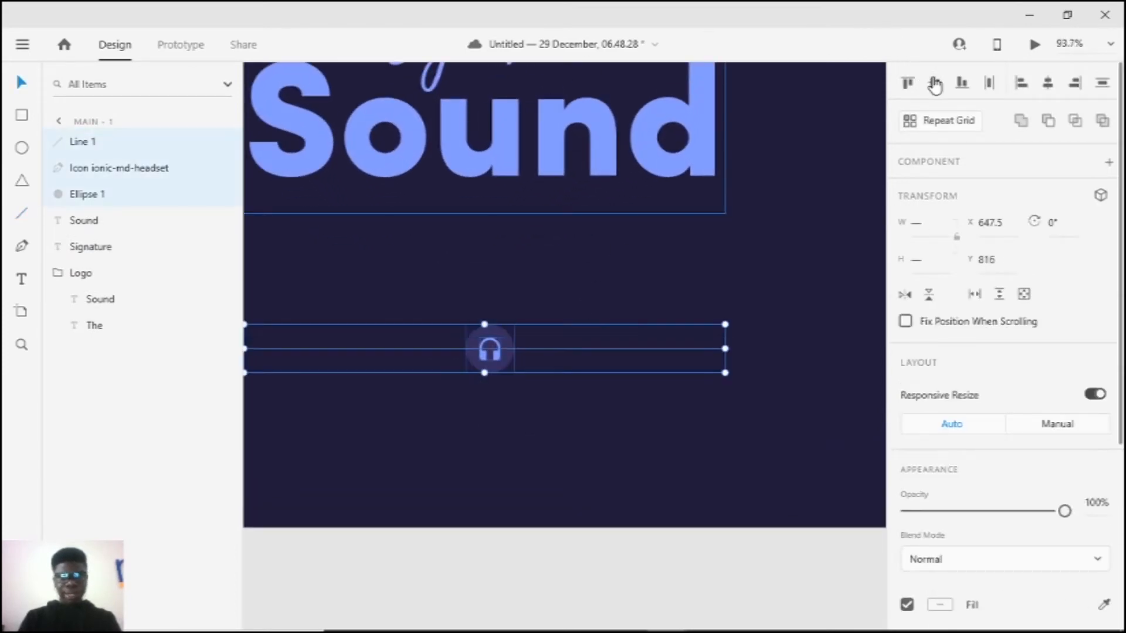
Step: Set the border size of the long horizontal line to 3
{"action": "left_click_drag", "start_coordinate": [706, 260], "coordinate": [747, 426]}
{"action": "scroll", "coordinate": [951, 543], "scroll_direction": "down", "scroll_amount": 1}
{"action": "scroll", "coordinate": [951, 543], "scroll_direction": "down", "scroll_amount": 5}
{"action": "type", "text": "3"}
{"action": "key", "text": "Return"}
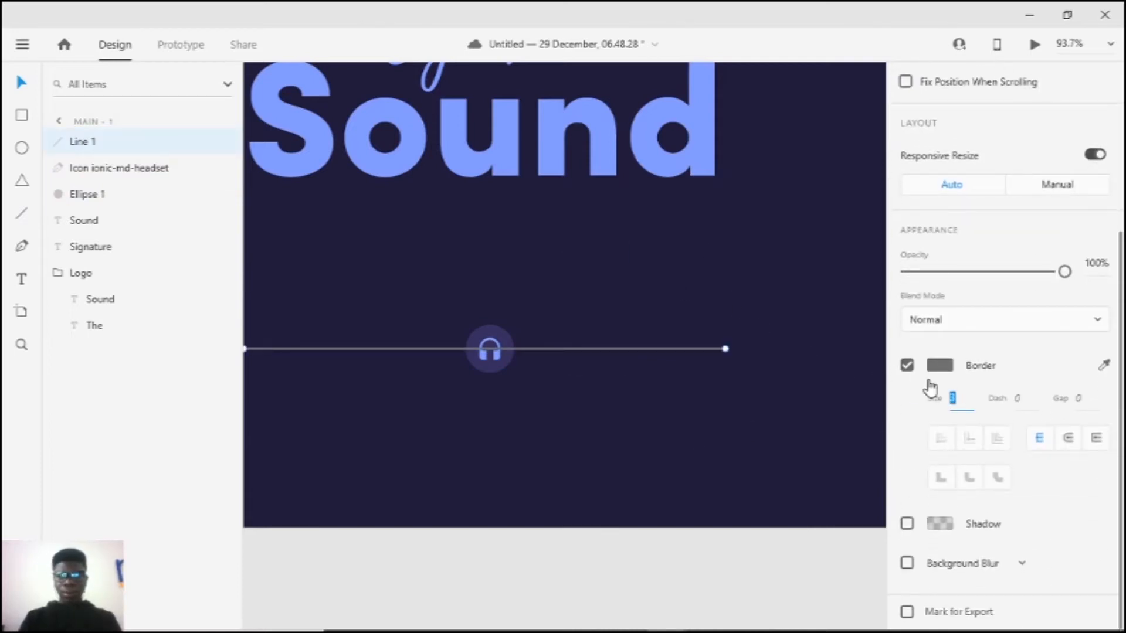
Step: Colour the long line's border with the saved swatch #363160 to match the circle
{"action": "left_click", "coordinate": [928, 371]}
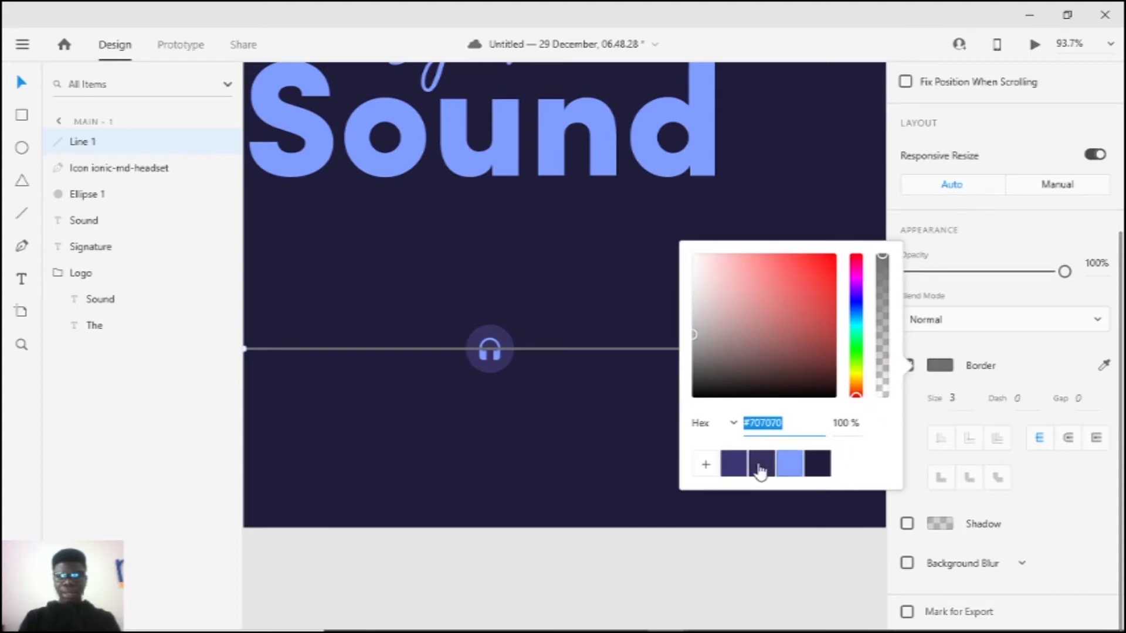
{"action": "left_click", "coordinate": [764, 464]}
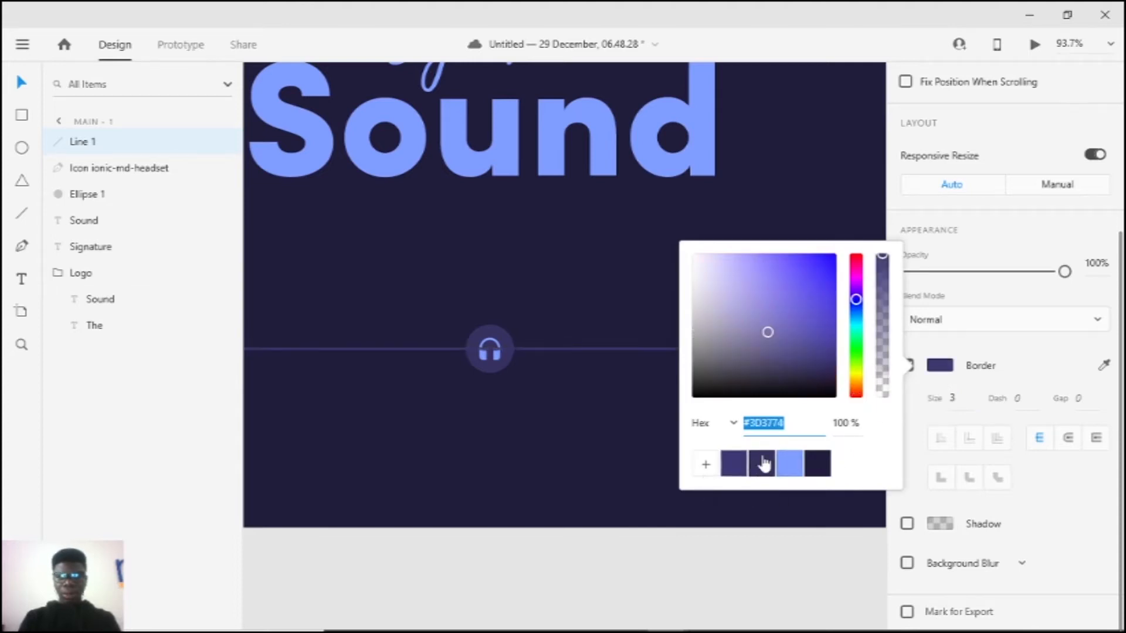
{"action": "scroll", "coordinate": [587, 360], "scroll_direction": "up", "scroll_amount": 4}
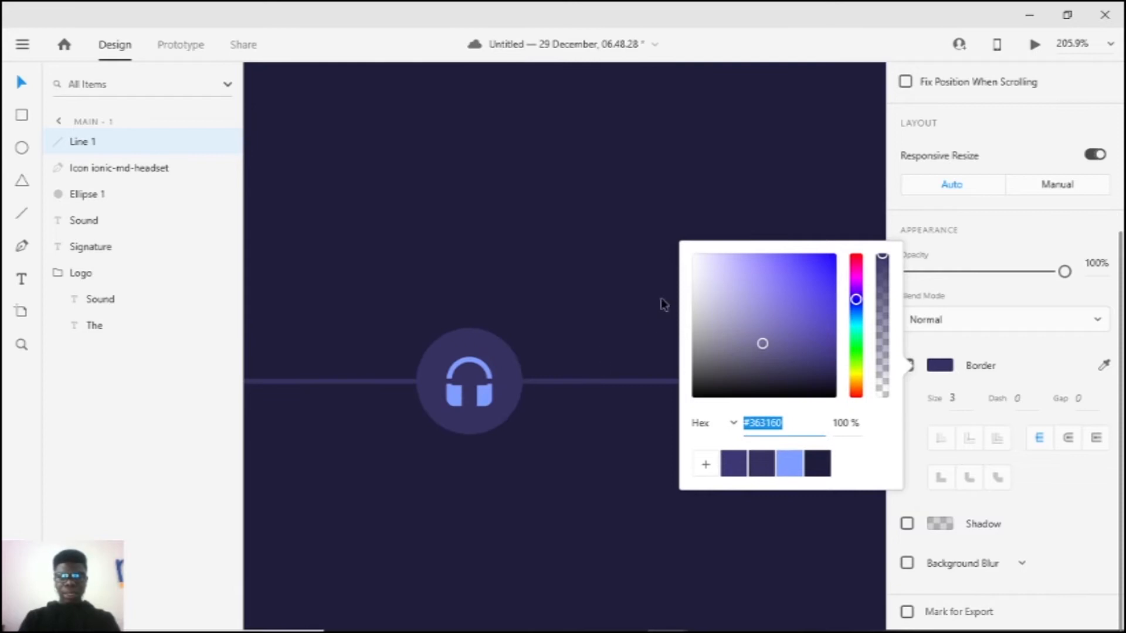
{"action": "left_click", "coordinate": [661, 298]}
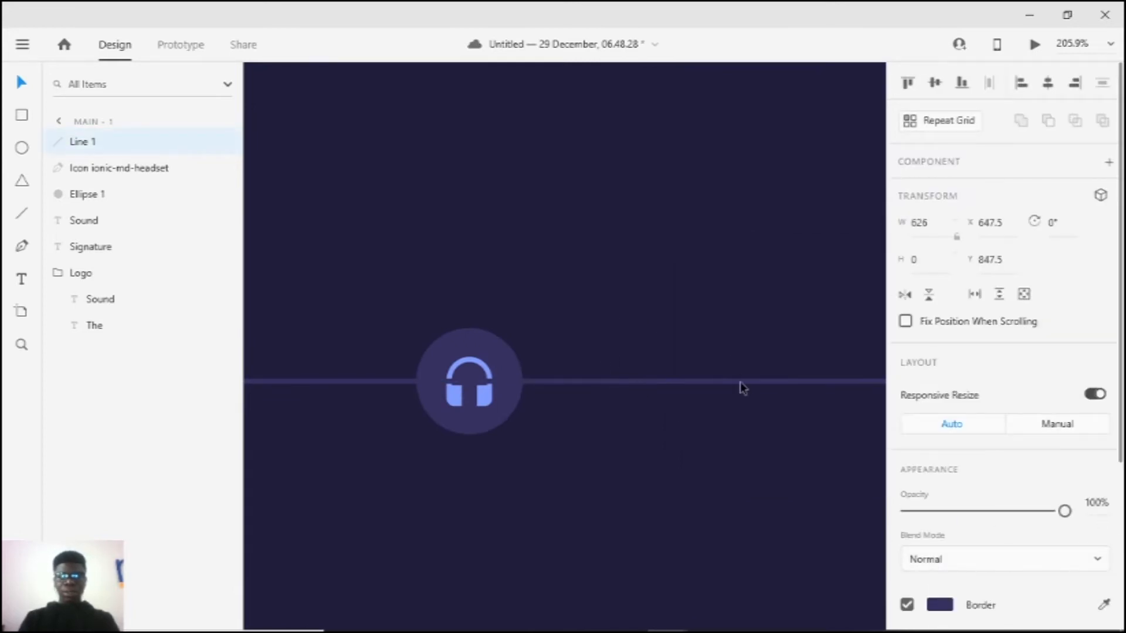
Step: Send the long line one level backward so it lies behind the headset icon
{"action": "left_click", "coordinate": [683, 364]}
{"action": "left_click", "coordinate": [689, 382]}
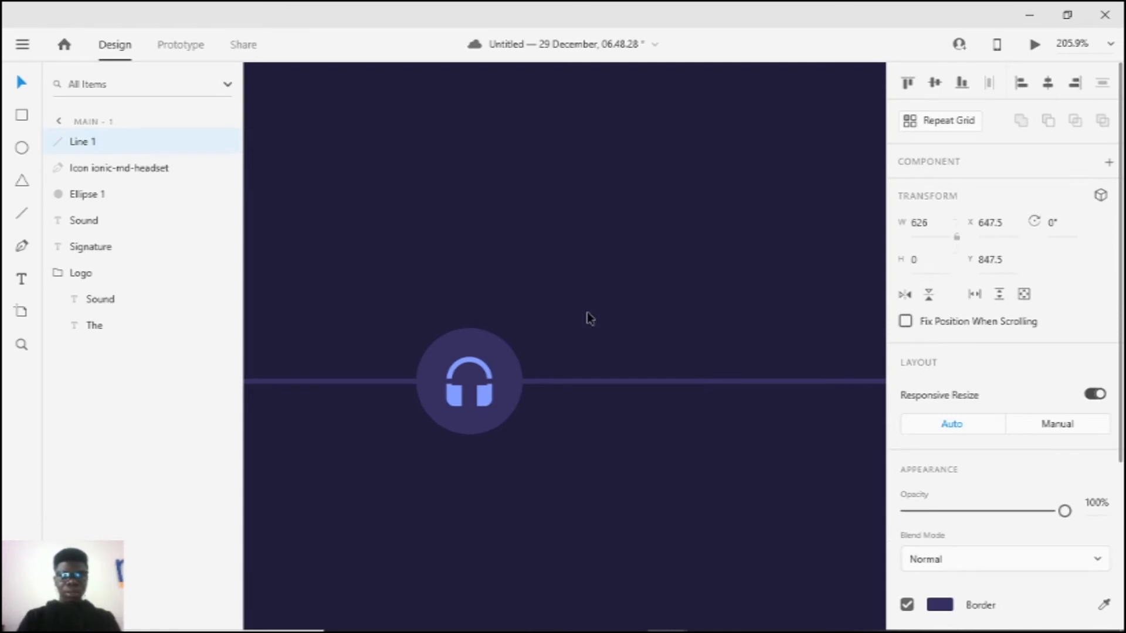
{"action": "key", "text": "ctrl+bracketleft"}
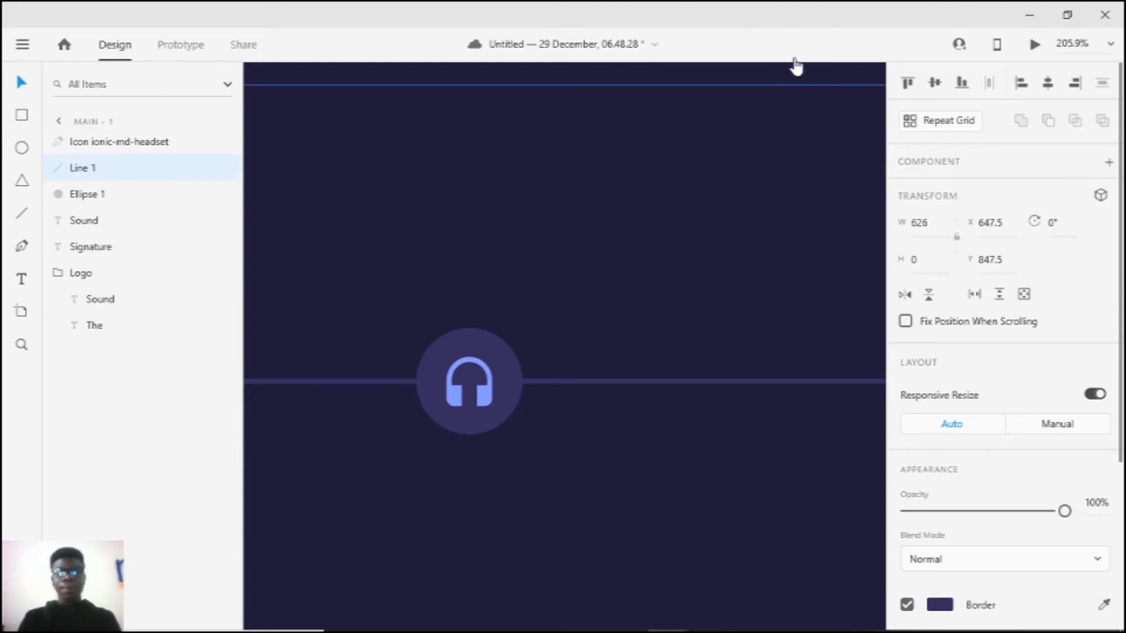
Step: Draw a short horizontal line about 42 wide near the artboard's upper-right corner, at about X 1639.5, Y 74.5
{"action": "scroll", "coordinate": [473, 213], "scroll_direction": "down", "scroll_amount": 5}
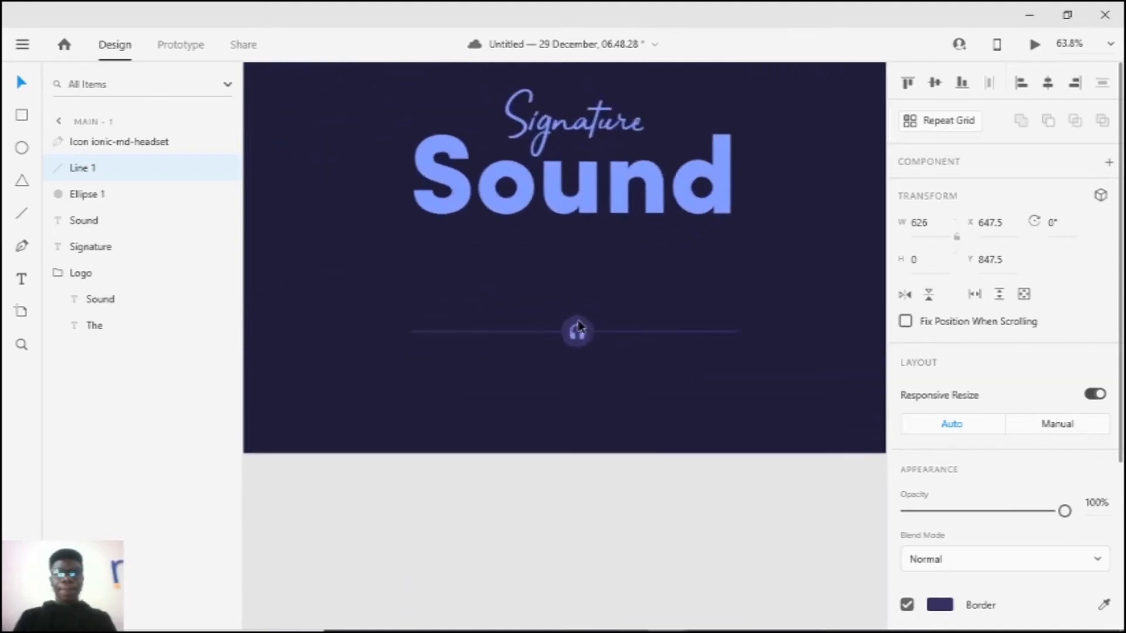
{"action": "scroll", "coordinate": [578, 326], "scroll_direction": "down", "scroll_amount": 3}
{"action": "left_click_drag", "start_coordinate": [578, 284], "coordinate": [551, 330]}
{"action": "scroll", "coordinate": [610, 239], "scroll_direction": "up", "scroll_amount": 1}
{"action": "left_click_drag", "start_coordinate": [635, 225], "coordinate": [540, 237]}
{"action": "left_click", "coordinate": [24, 215]}
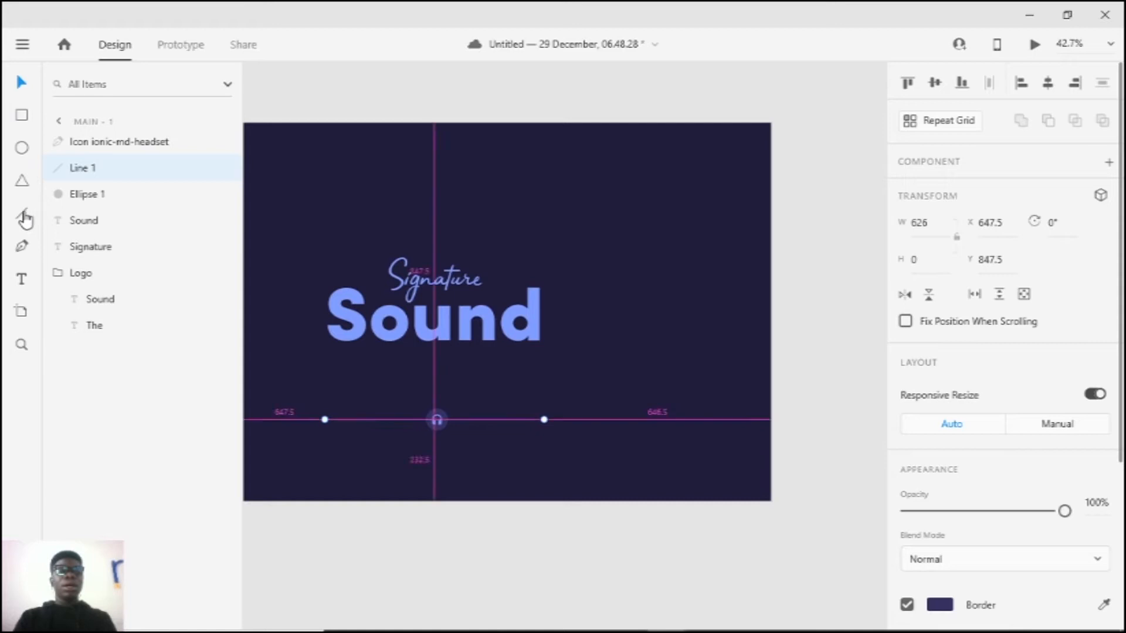
{"action": "scroll", "coordinate": [729, 143], "scroll_direction": "up", "scroll_amount": 3}
{"action": "scroll", "coordinate": [571, 169], "scroll_direction": "up", "scroll_amount": 3}
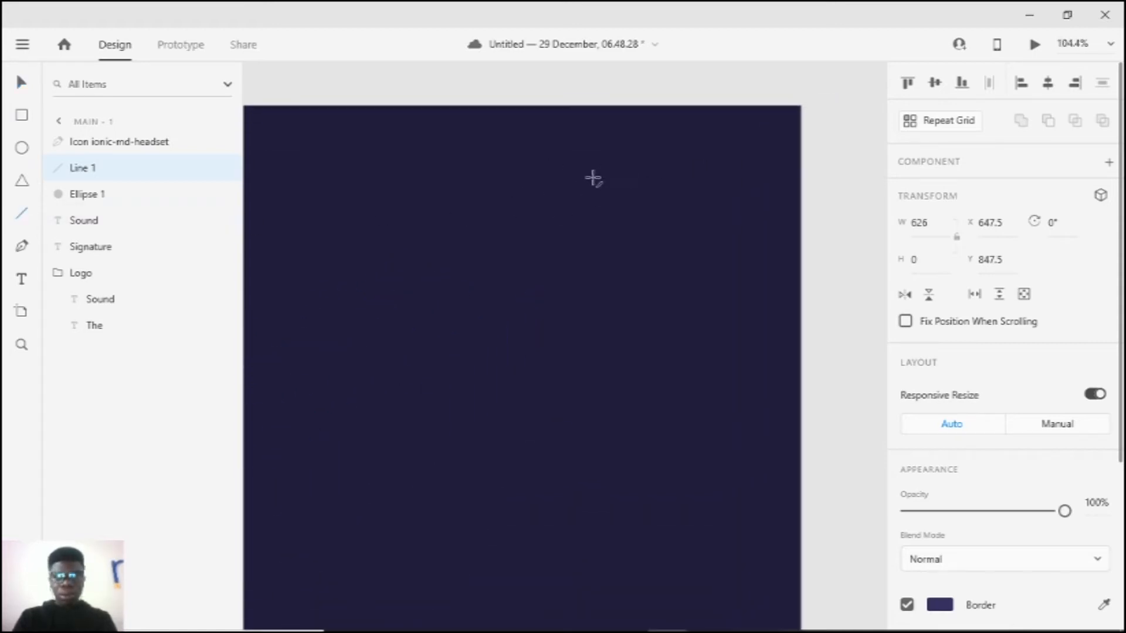
{"action": "left_click_drag", "start_coordinate": [560, 162], "coordinate": [623, 163]}
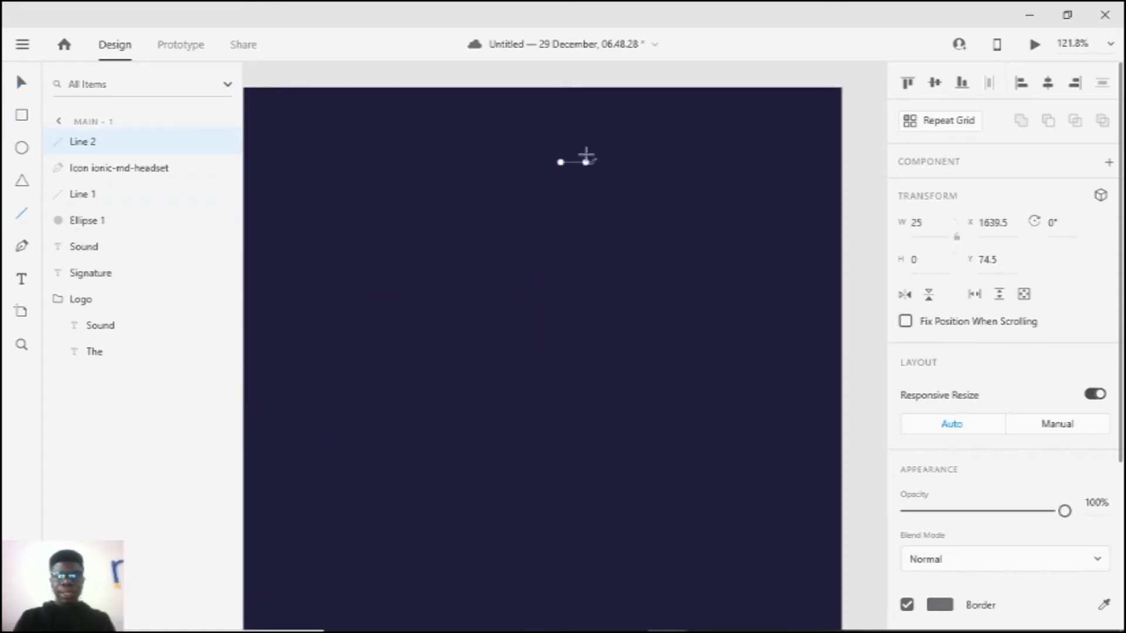
{"action": "key", "text": "ctrl+z"}
{"action": "key", "text": "ctrl+shift+z"}
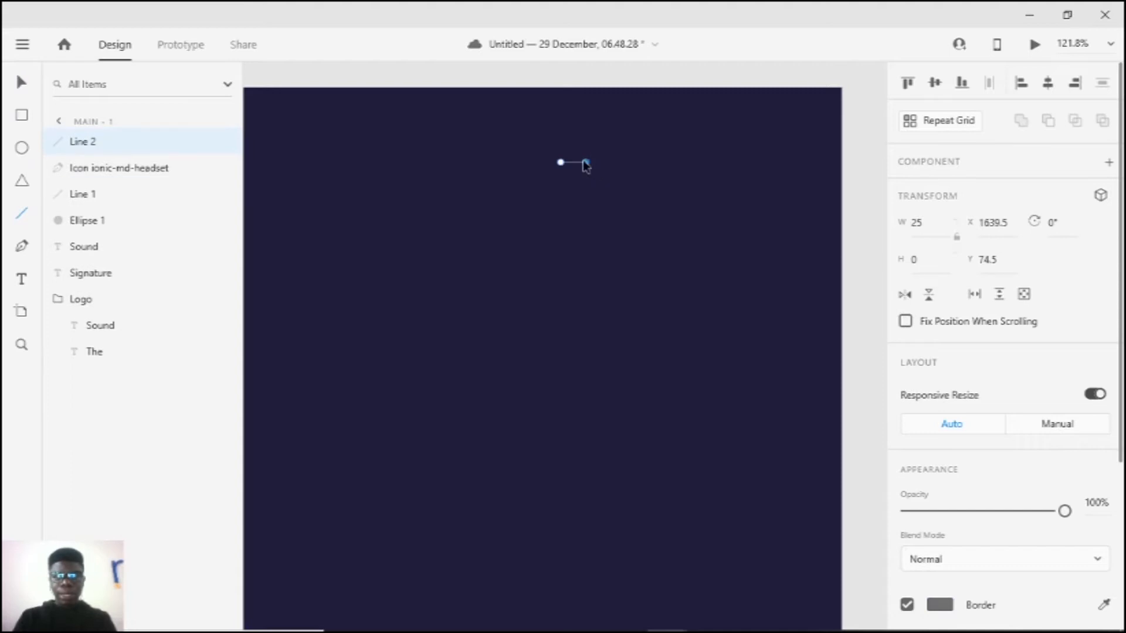
Step: Set the short line's border size to 2 and give it round caps
{"action": "scroll", "coordinate": [967, 382], "scroll_direction": "down", "scroll_amount": 5}
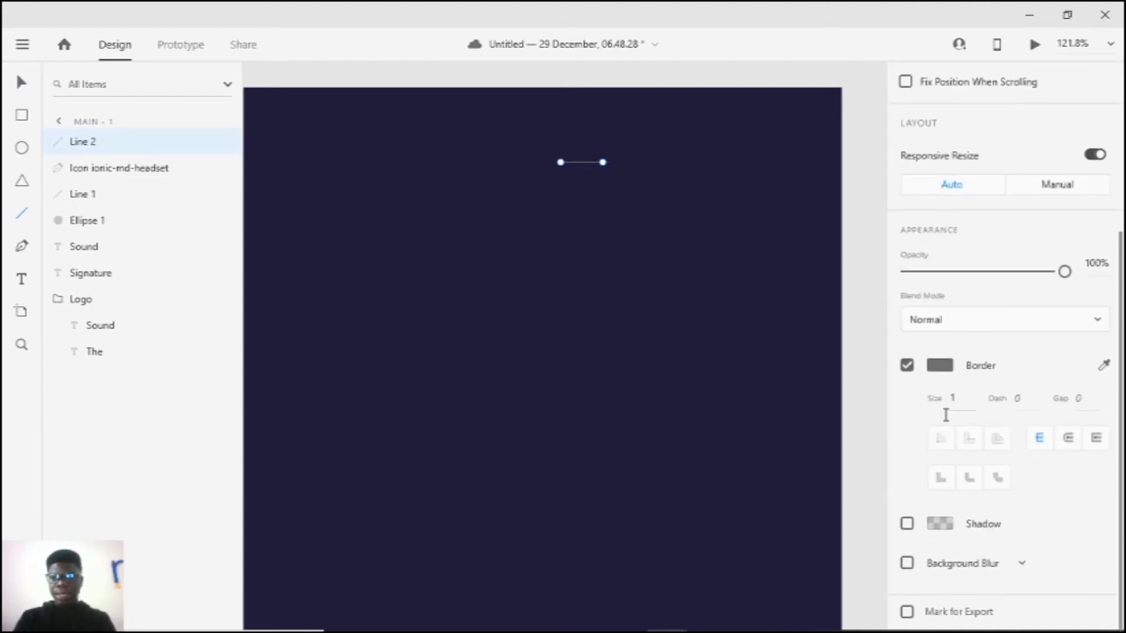
{"action": "scroll", "coordinate": [658, 163], "scroll_direction": "up", "scroll_amount": 4}
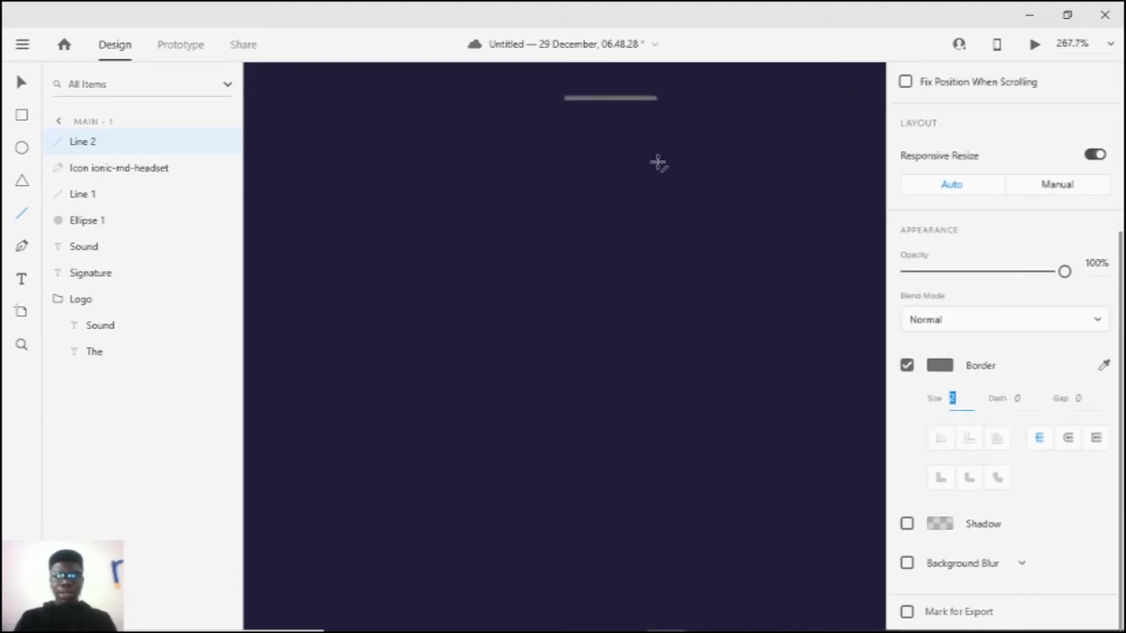
{"action": "scroll", "coordinate": [575, 176], "scroll_direction": "up", "scroll_amount": 3}
{"action": "key", "text": "v"}
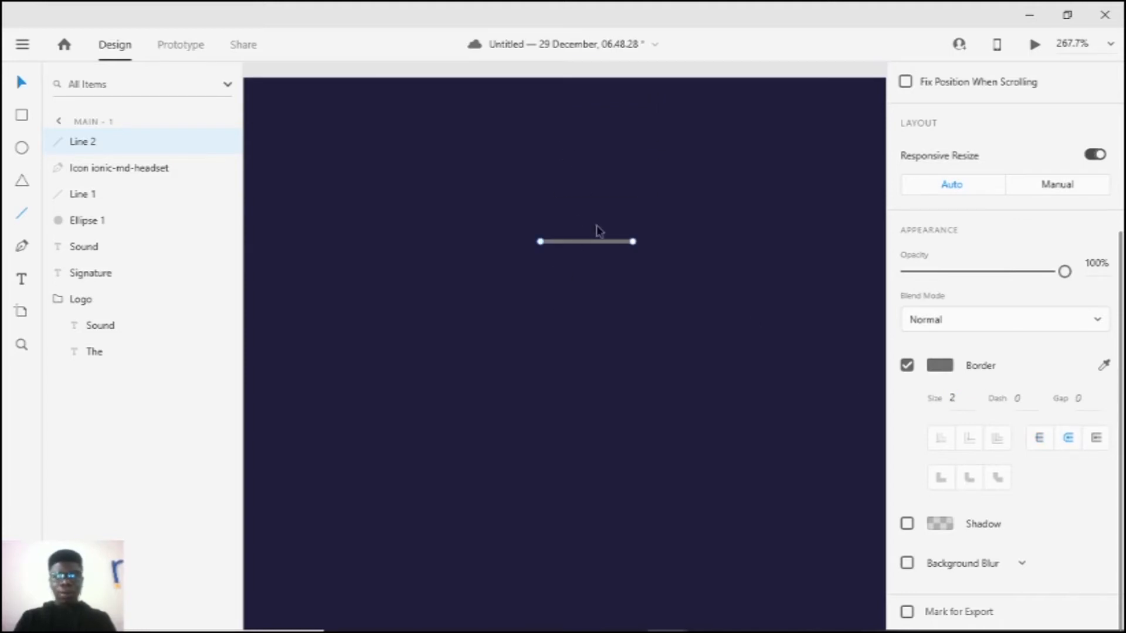
Step: Duplicate the short line twice downward at 10-unit spacing, at Y 84.5 and Y 94.5, forming a three-line menu icon
{"action": "left_click", "coordinate": [594, 263]}
{"action": "scroll", "coordinate": [593, 263], "scroll_direction": "up", "scroll_amount": 2}
{"action": "left_click", "coordinate": [610, 240]}
{"action": "scroll", "coordinate": [610, 241], "scroll_direction": "down", "scroll_amount": 2}
{"action": "scroll", "coordinate": [608, 245], "scroll_direction": "up", "scroll_amount": 4}
{"action": "key", "text": "ctrl+d"}
{"action": "key", "text": "shift+Down"}
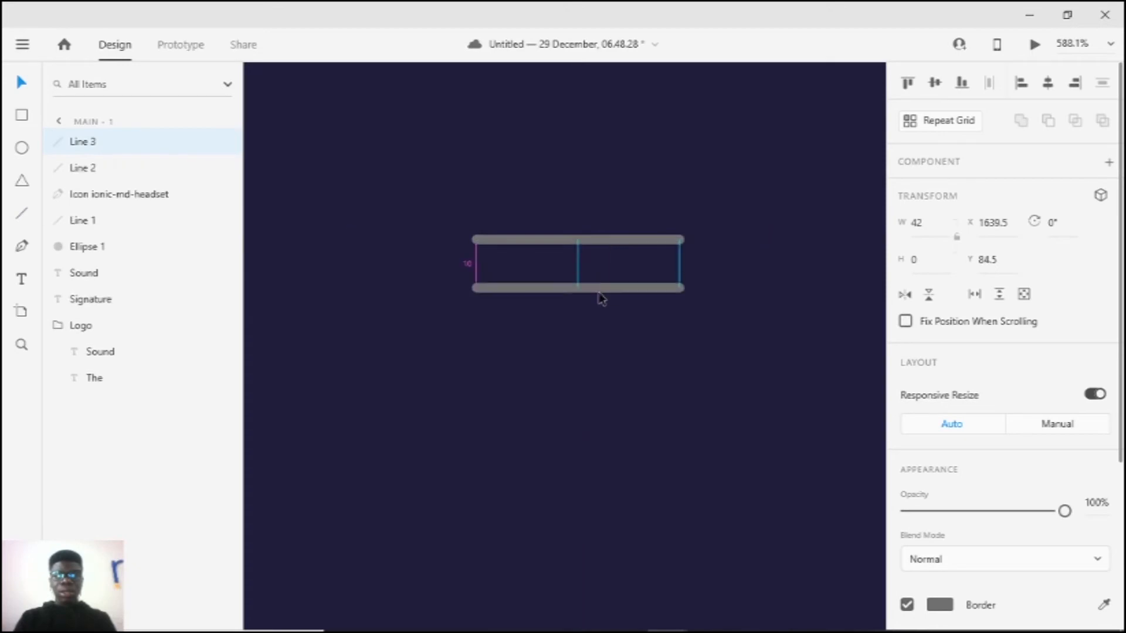
{"action": "key", "text": "ctrl+d"}
{"action": "key", "text": "shift+Down"}
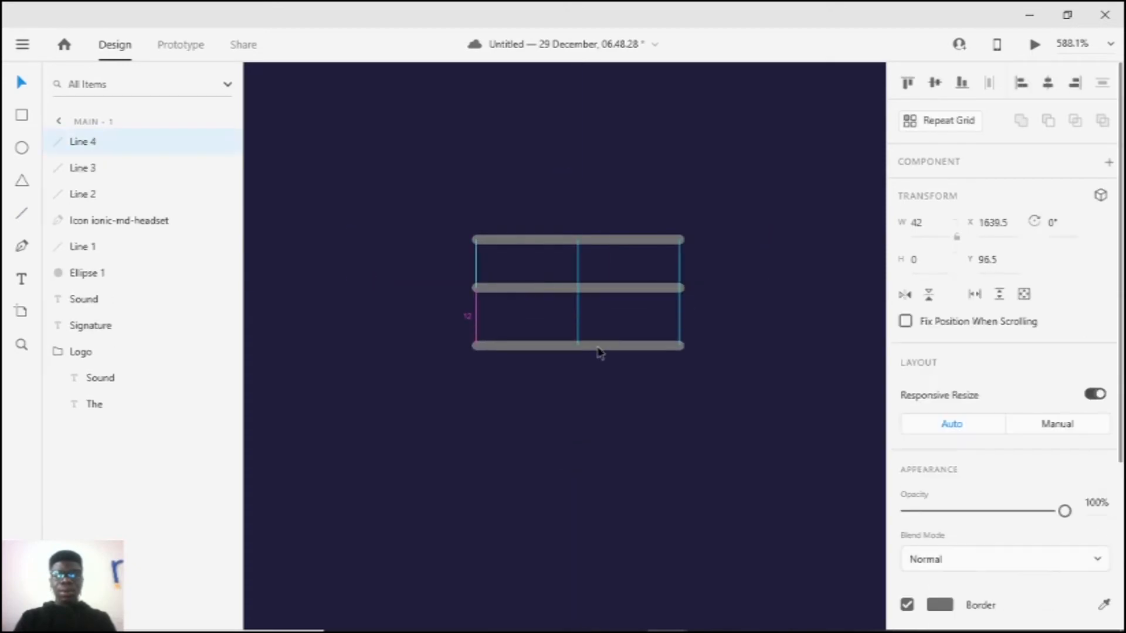
Step: Colour the borders of all three menu icon lines with the saved purple swatch #3D3774
{"action": "scroll", "coordinate": [571, 363], "scroll_direction": "down", "scroll_amount": 15}
{"action": "scroll", "coordinate": [548, 416], "scroll_direction": "down", "scroll_amount": 5}
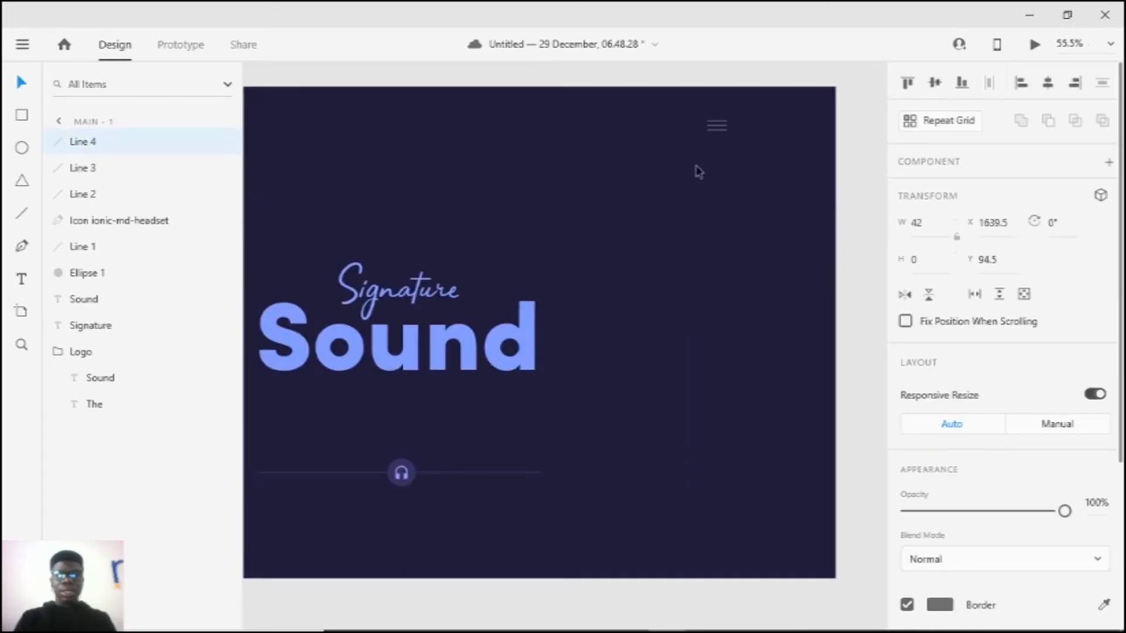
{"action": "scroll", "coordinate": [646, 235], "scroll_direction": "up", "scroll_amount": 4}
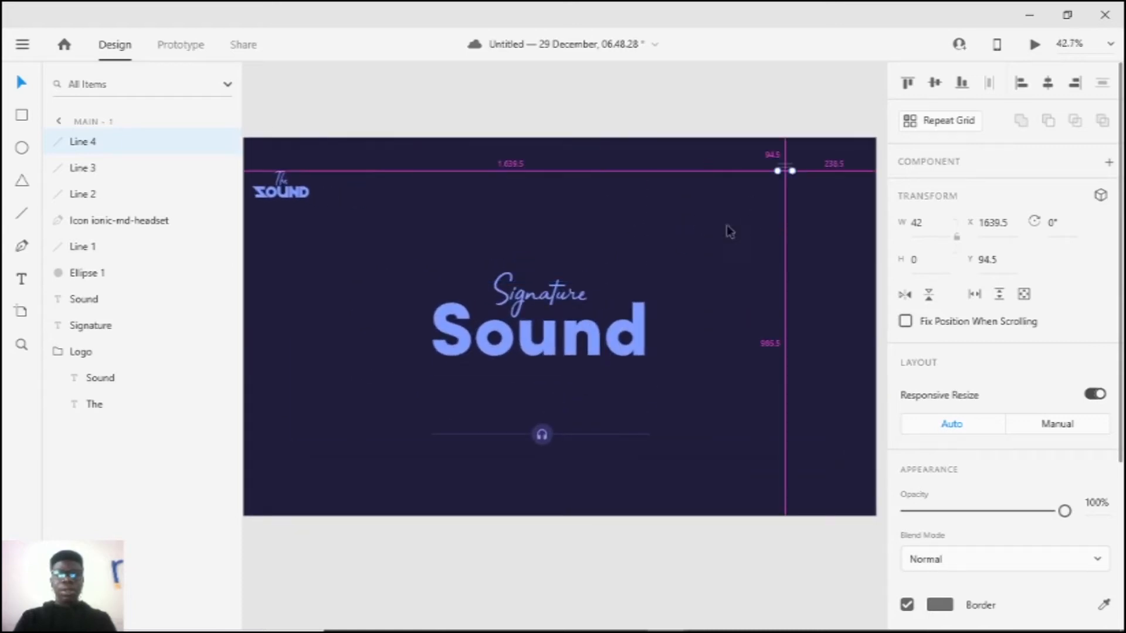
{"action": "scroll", "coordinate": [751, 206], "scroll_direction": "up", "scroll_amount": 5}
{"action": "scroll", "coordinate": [338, 363], "scroll_direction": "up", "scroll_amount": 2}
{"action": "left_click_drag", "start_coordinate": [604, 360], "coordinate": [1085, 274]}
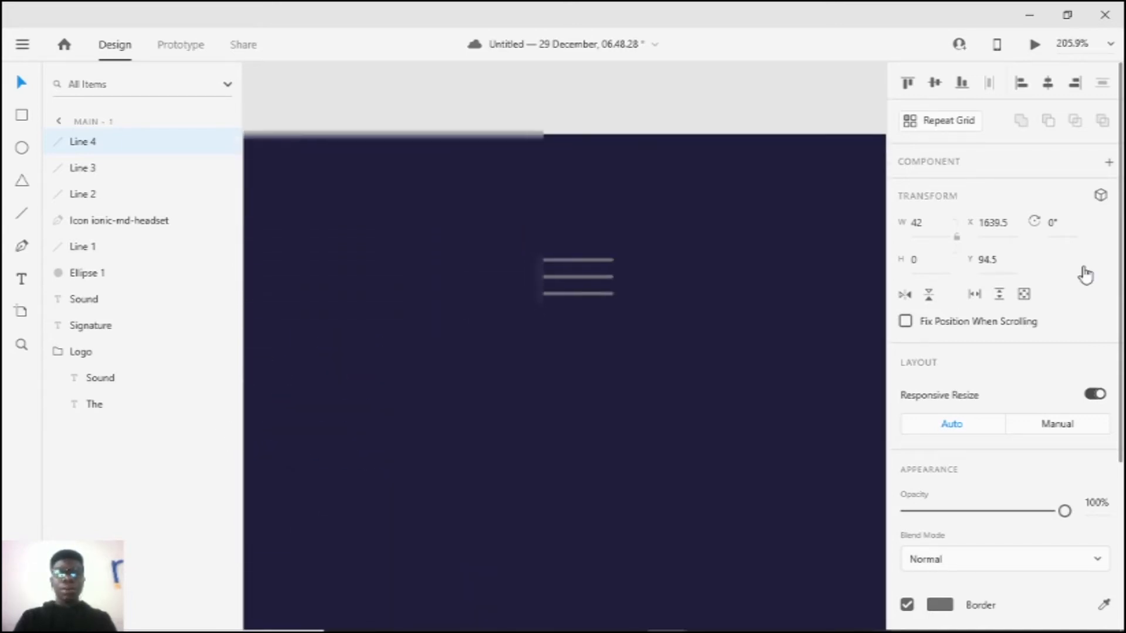
{"action": "scroll", "coordinate": [599, 249], "scroll_direction": "up", "scroll_amount": 3}
{"action": "left_click_drag", "start_coordinate": [515, 212], "coordinate": [659, 387]}
{"action": "scroll", "coordinate": [991, 404], "scroll_direction": "down", "scroll_amount": 4}
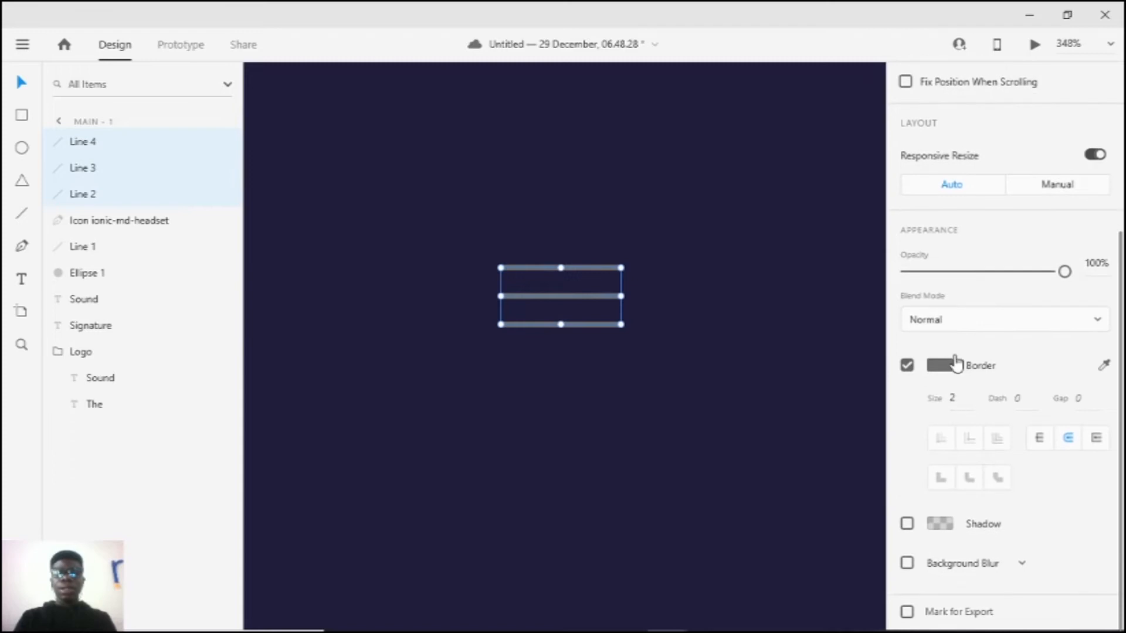
{"action": "left_click", "coordinate": [944, 368]}
{"action": "left_click", "coordinate": [728, 465]}
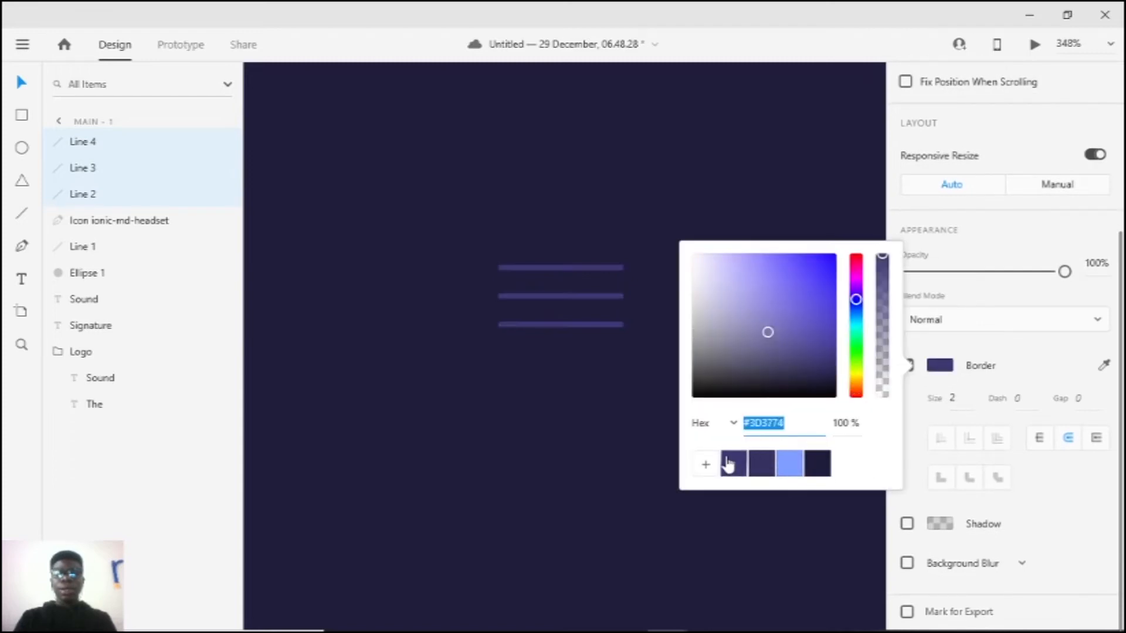
Step: Recolour the borders of the three menu icon lines with the light blue swatch #809DFF
{"action": "left_click", "coordinate": [789, 465]}
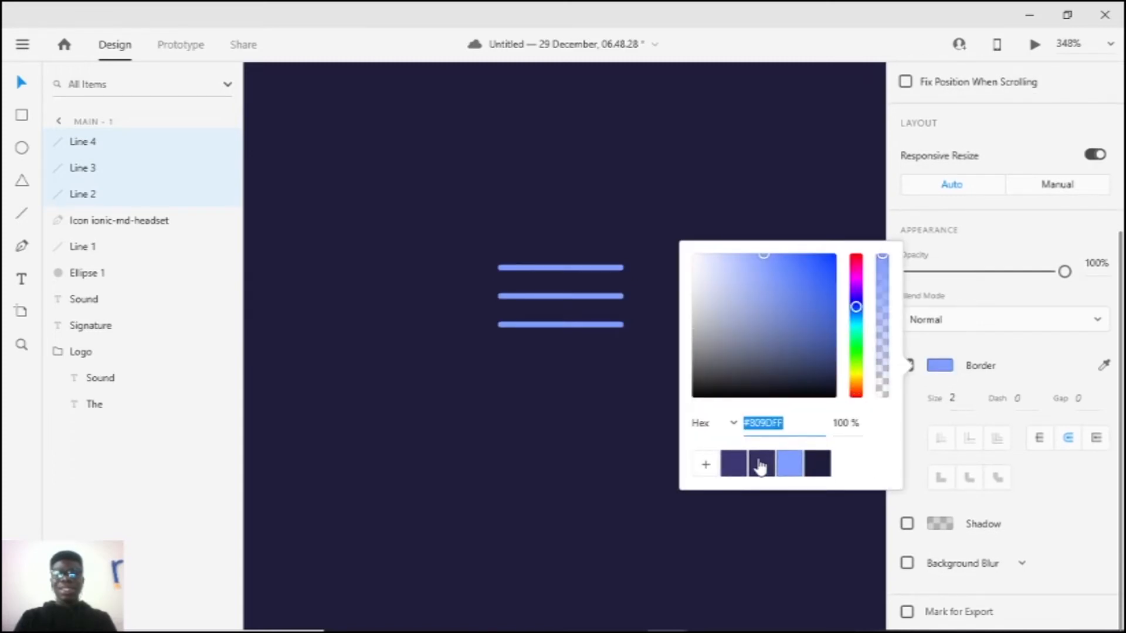
{"action": "scroll", "coordinate": [588, 440], "scroll_direction": "down", "scroll_amount": 10}
{"action": "scroll", "coordinate": [589, 446], "scroll_direction": "up", "scroll_amount": 10}
{"action": "left_click_drag", "start_coordinate": [462, 212], "coordinate": [532, 321]}
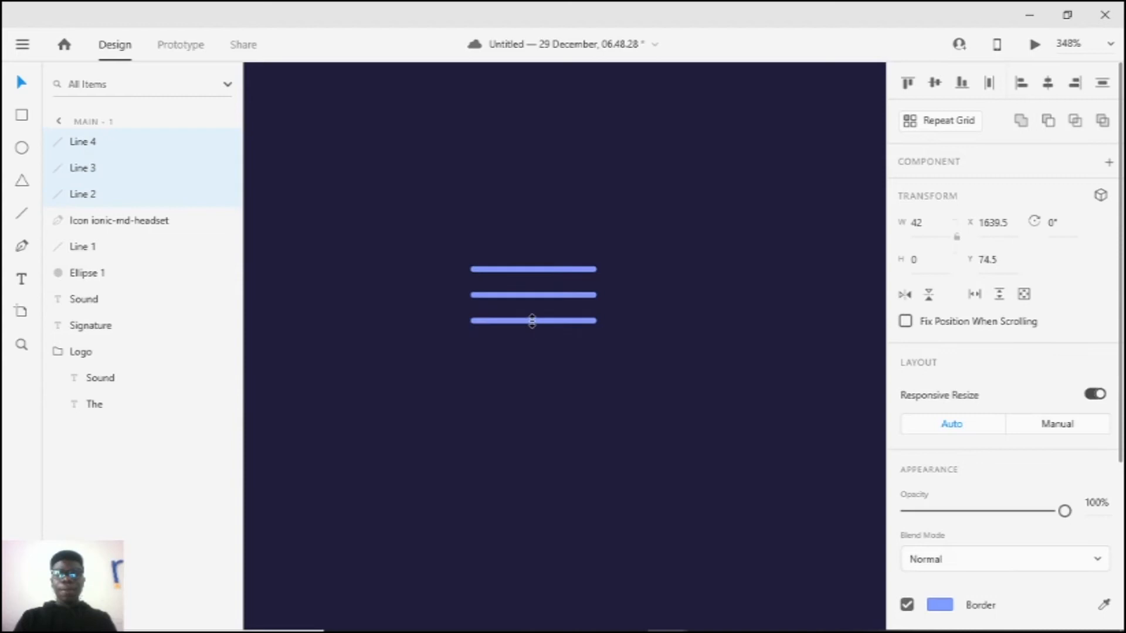
{"action": "left_click", "coordinate": [597, 360]}
{"action": "left_click_drag", "start_coordinate": [394, 178], "coordinate": [605, 408]}
{"action": "scroll", "coordinate": [592, 363], "scroll_direction": "down", "scroll_amount": 5}
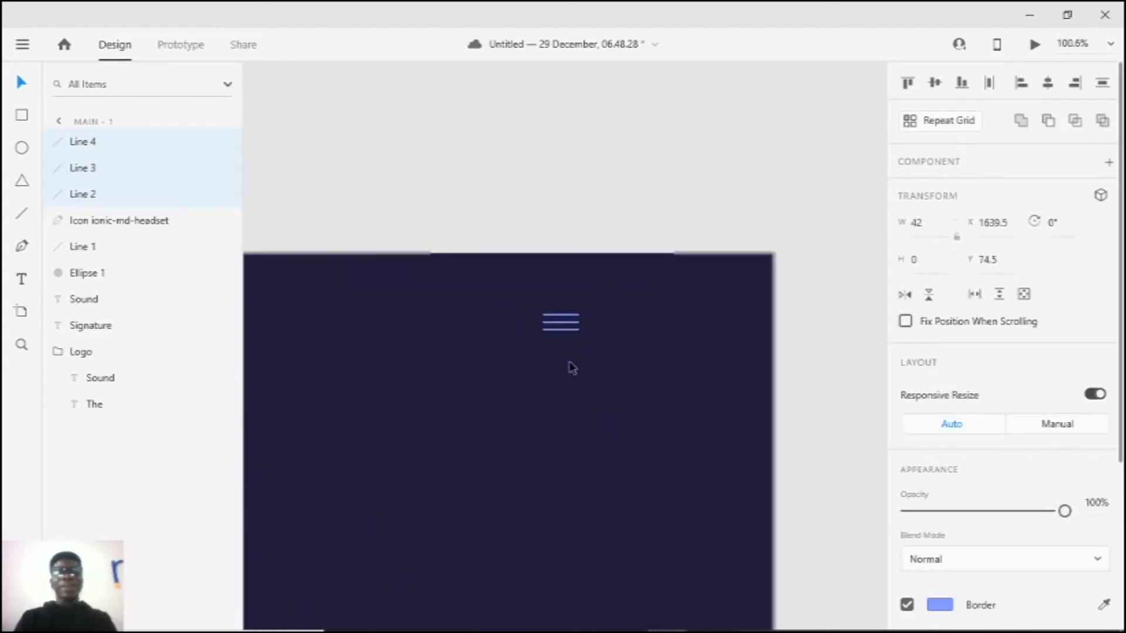
{"action": "scroll", "coordinate": [572, 368], "scroll_direction": "up", "scroll_amount": 4}
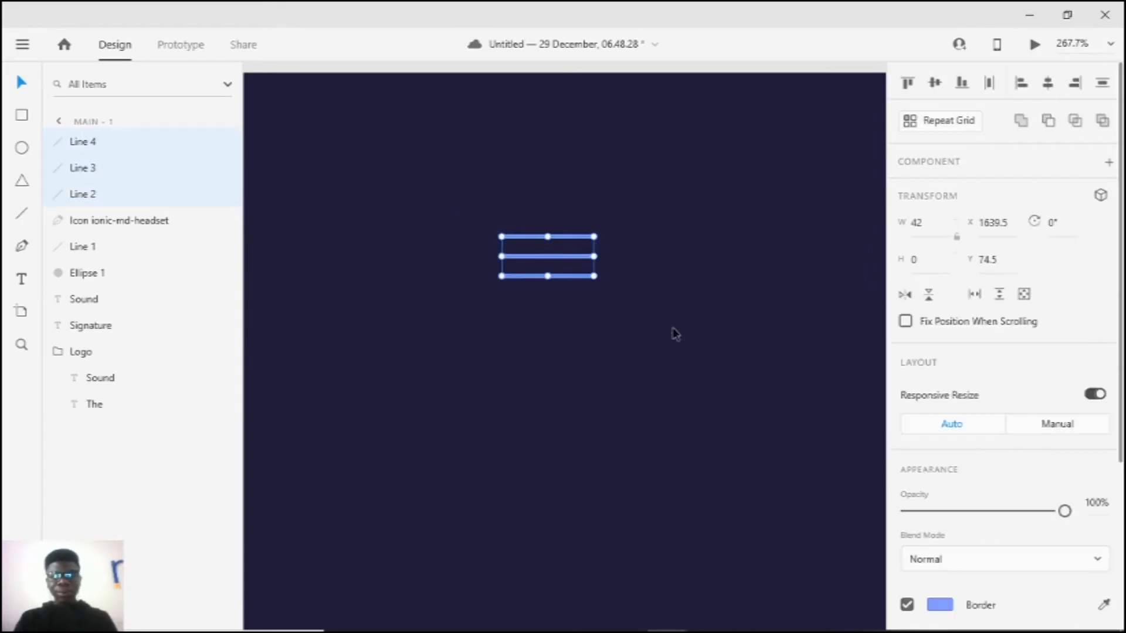
Step: Group the three menu icon lines into a single object
{"action": "key", "text": "ctrl+g"}
{"action": "left_click", "coordinate": [580, 312]}
{"action": "scroll", "coordinate": [568, 306], "scroll_direction": "down", "scroll_amount": 4}
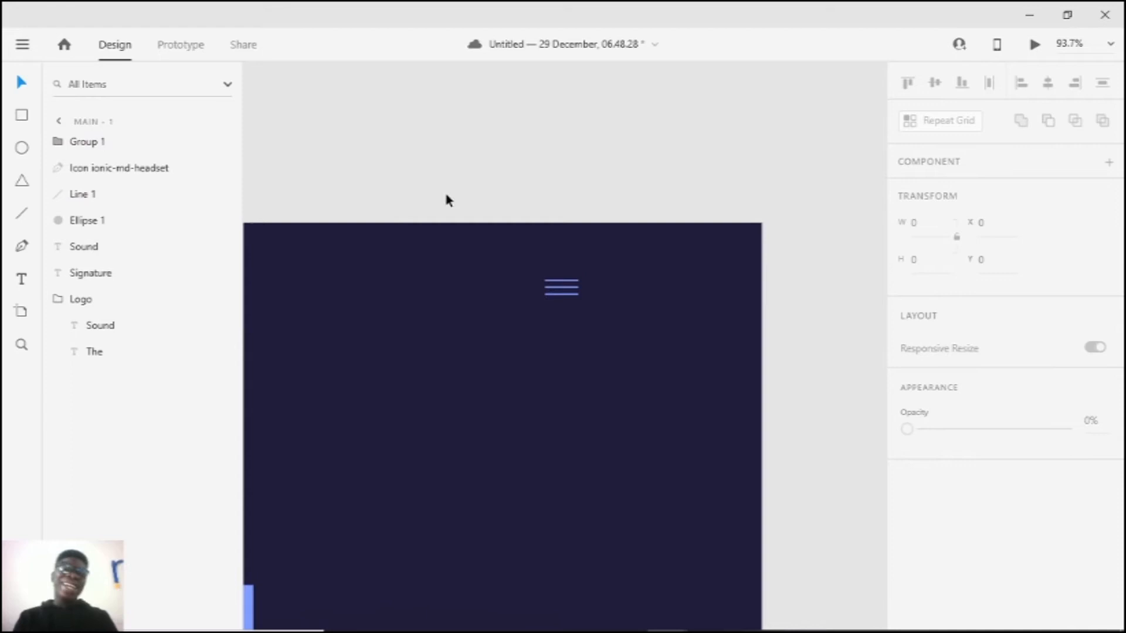
{"action": "scroll", "coordinate": [445, 188], "scroll_direction": "down", "scroll_amount": 4}
{"action": "left_click_drag", "start_coordinate": [522, 327], "coordinate": [710, 238]}
{"action": "scroll", "coordinate": [711, 242], "scroll_direction": "up", "scroll_amount": 4}
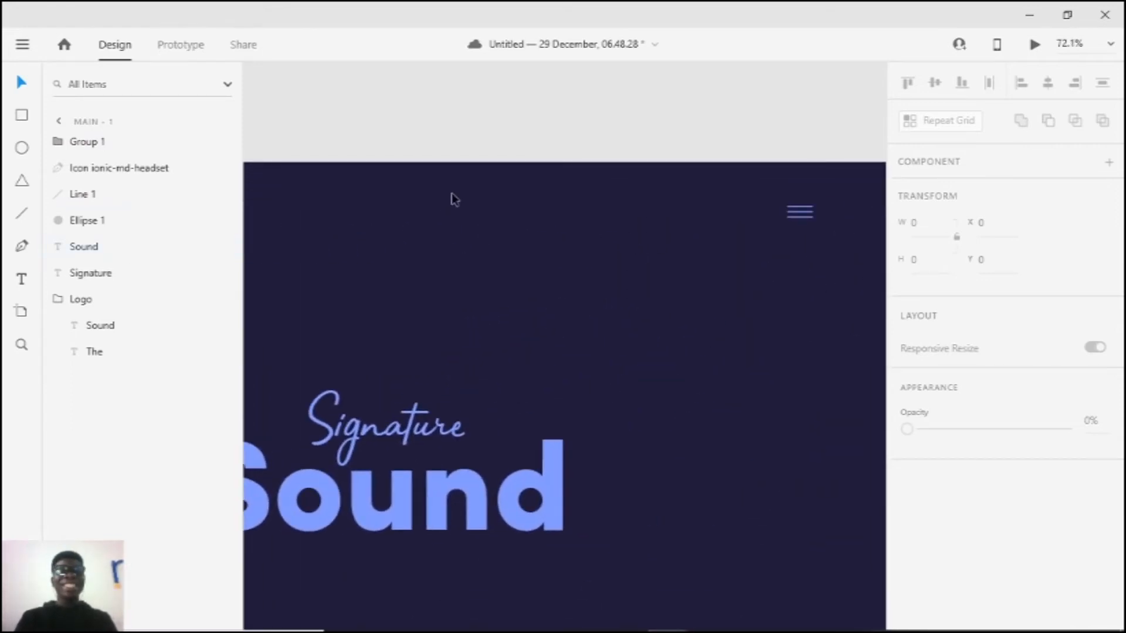
{"action": "left_click_drag", "start_coordinate": [335, 239], "coordinate": [376, 269]}
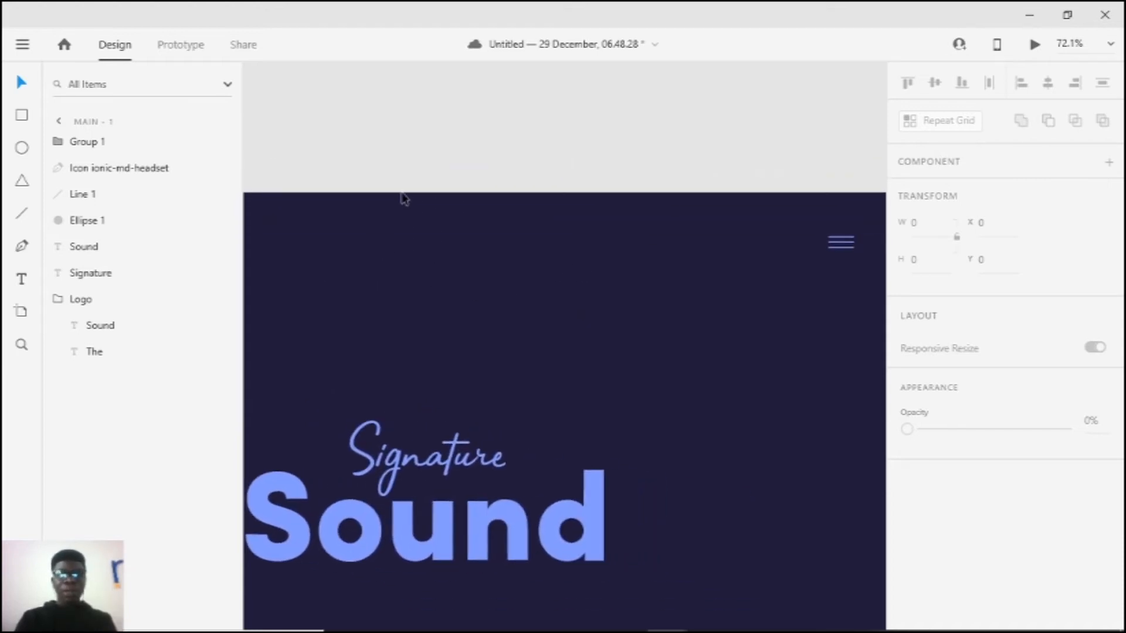
Step: In the Music Front Page document, examine the menu icon component by comparing its click state with its Default State
{"action": "key", "text": "alt+Tab"}
{"action": "left_click_drag", "start_coordinate": [519, 173], "coordinate": [505, 278]}
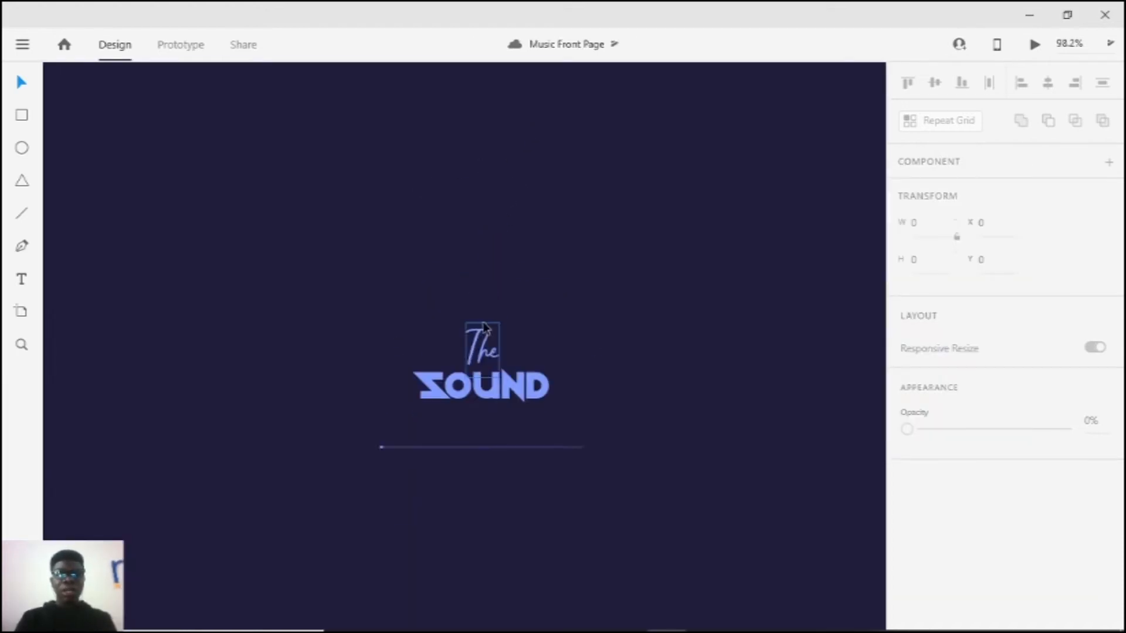
{"action": "scroll", "coordinate": [566, 278], "scroll_direction": "down", "scroll_amount": 6}
{"action": "scroll", "coordinate": [604, 277], "scroll_direction": "right", "scroll_amount": 5}
{"action": "left_click_drag", "start_coordinate": [512, 248], "coordinate": [257, 243]}
{"action": "scroll", "coordinate": [431, 270], "scroll_direction": "up", "scroll_amount": 5}
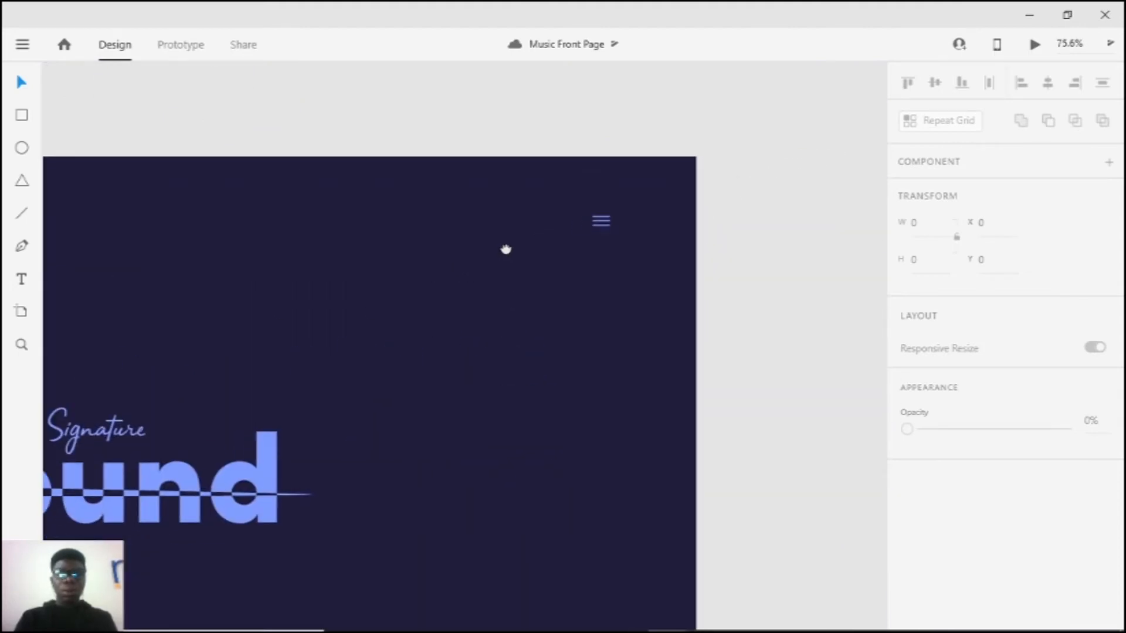
{"action": "scroll", "coordinate": [461, 254], "scroll_direction": "down", "scroll_amount": 4}
{"action": "scroll", "coordinate": [576, 221], "scroll_direction": "up", "scroll_amount": 3}
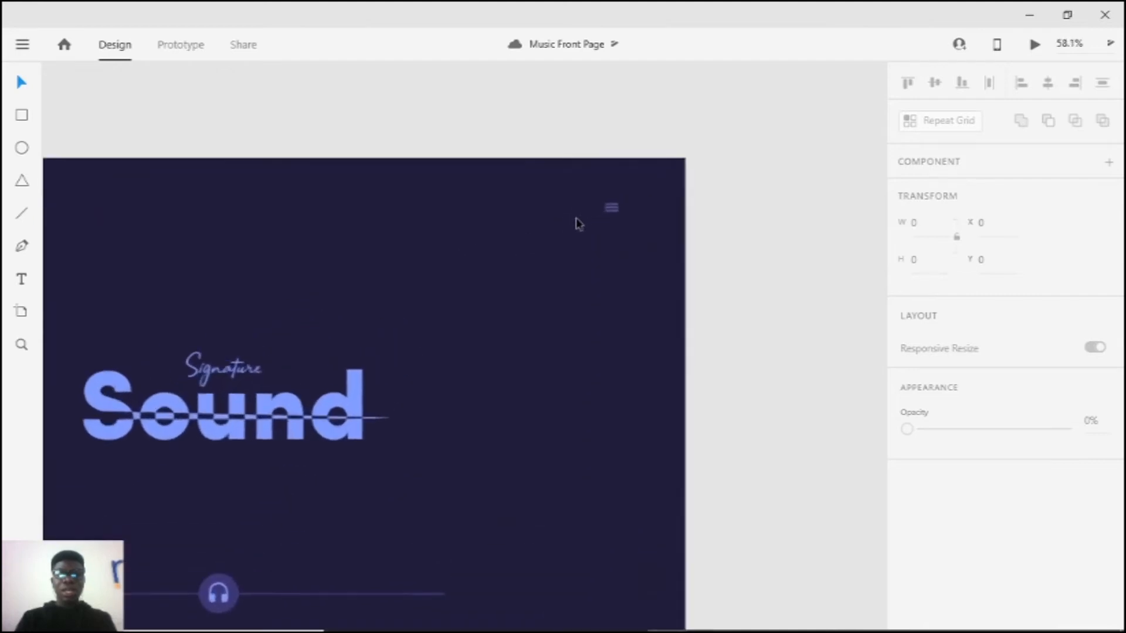
{"action": "left_click", "coordinate": [612, 210]}
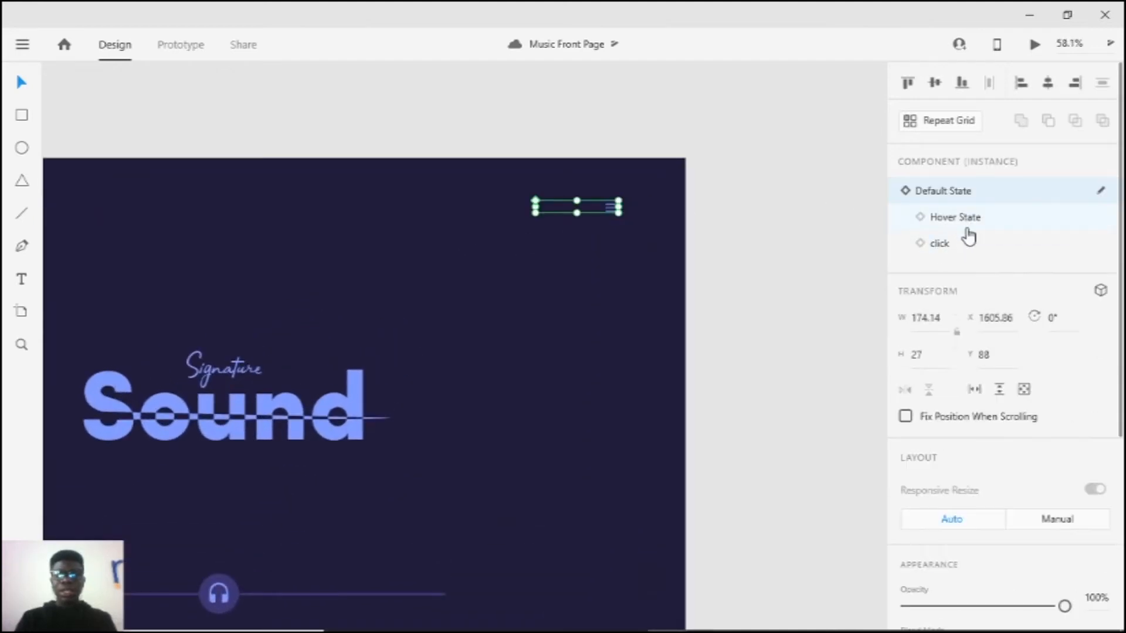
{"action": "left_click", "coordinate": [970, 245]}
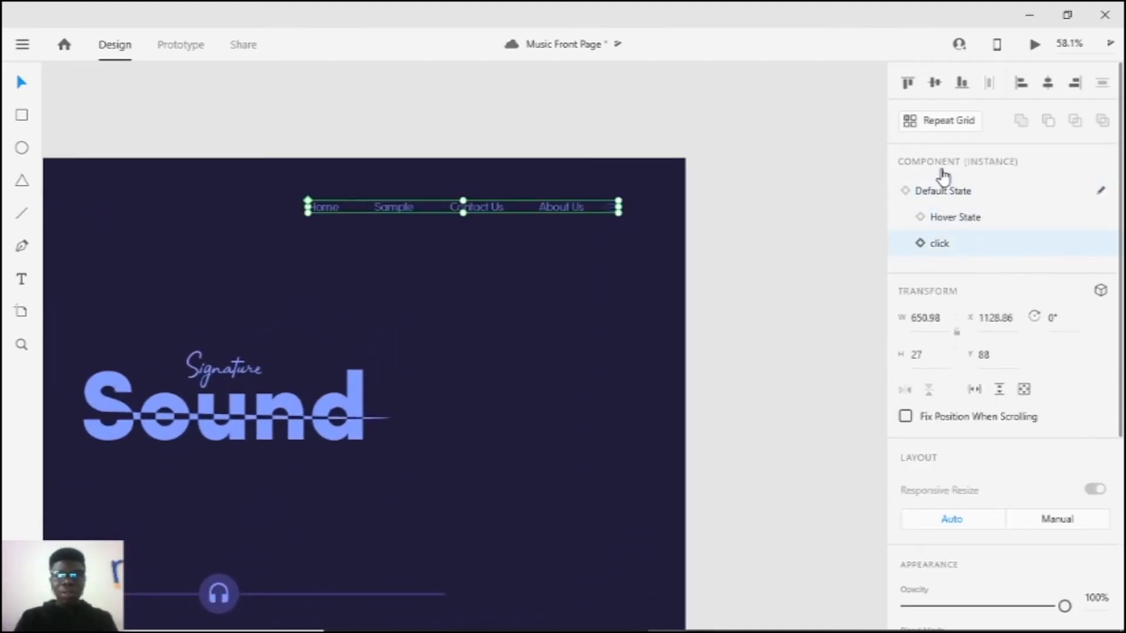
{"action": "left_click", "coordinate": [954, 191]}
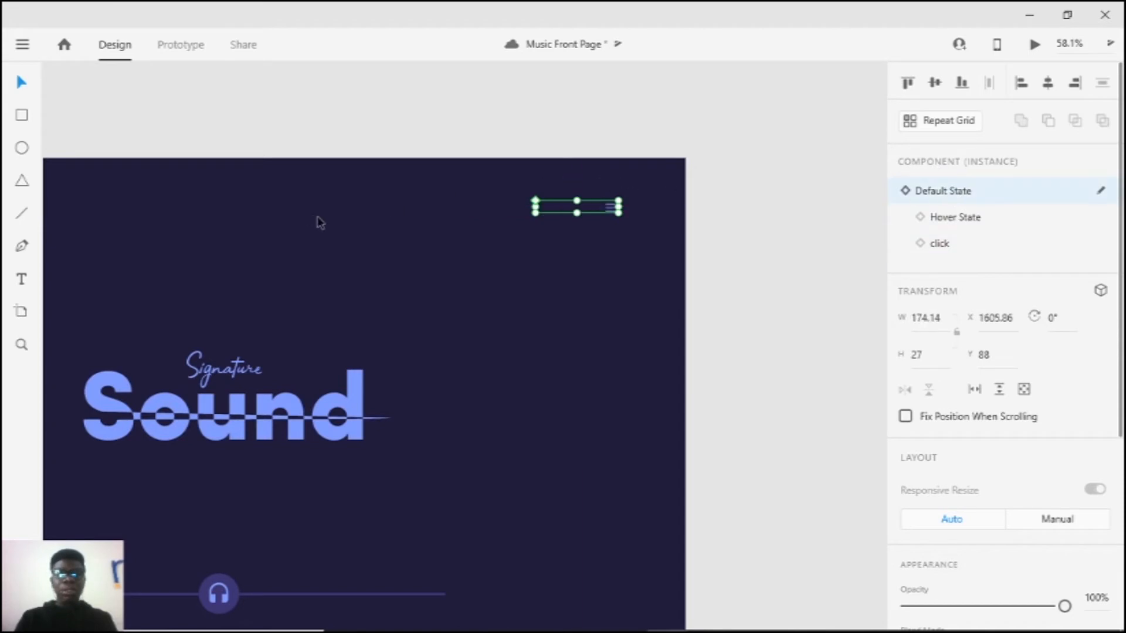
{"action": "scroll", "coordinate": [550, 158], "scroll_direction": "down", "scroll_amount": 3}
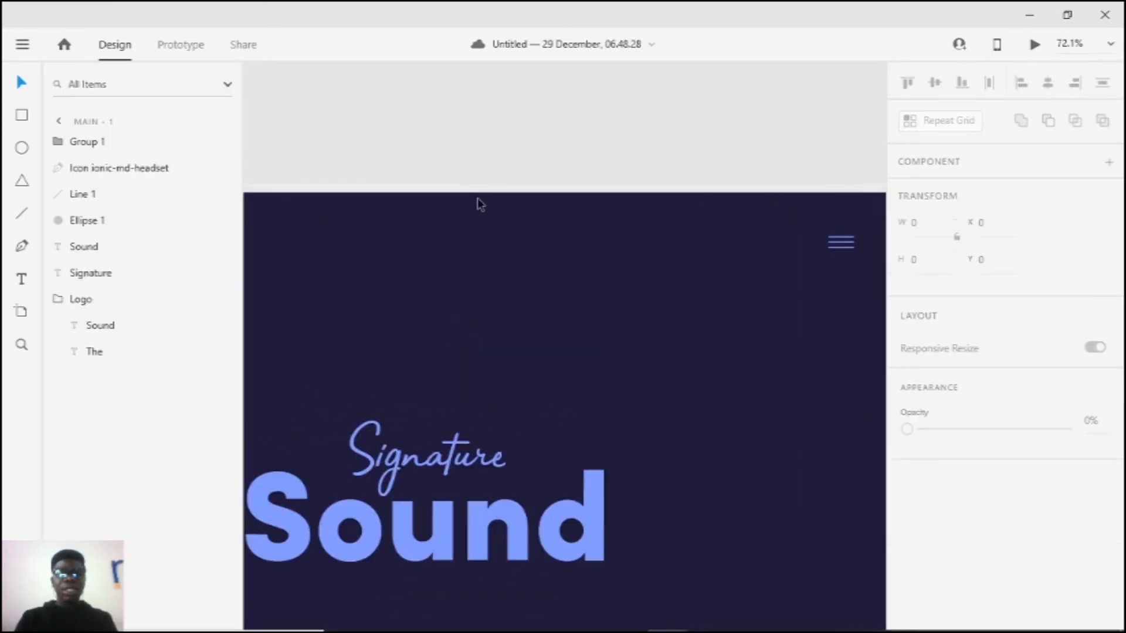
Step: In the untitled document, add a "Home" text label above the "Signature Sound" headline
{"action": "scroll", "coordinate": [477, 199], "scroll_direction": "down", "scroll_amount": 5}
{"action": "scroll", "coordinate": [621, 306], "scroll_direction": "up", "scroll_amount": 1}
{"action": "scroll", "coordinate": [621, 306], "scroll_direction": "up", "scroll_amount": 3}
{"action": "left_click_drag", "start_coordinate": [621, 306], "coordinate": [471, 394]}
{"action": "left_click", "coordinate": [33, 278]}
{"action": "left_click", "coordinate": [396, 209]}
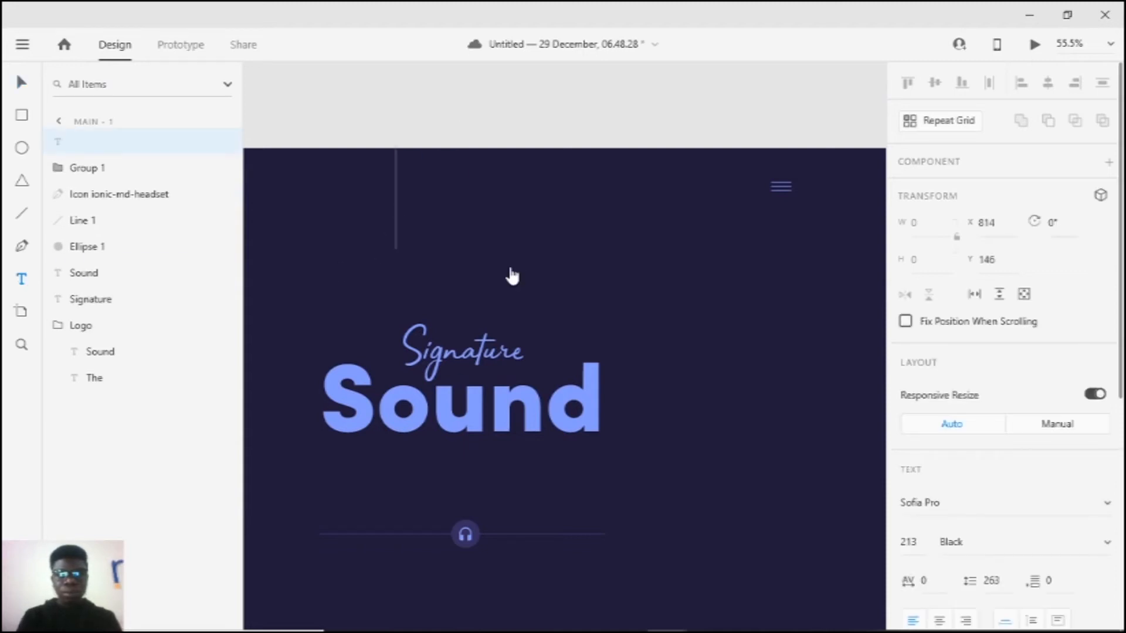
{"action": "type", "text": "Hp,e"}
{"action": "key", "text": "BackSpace"}
{"action": "key", "text": "BackSpace"}
{"action": "key", "text": "BackSpace"}
{"action": "type", "text": "ome"}
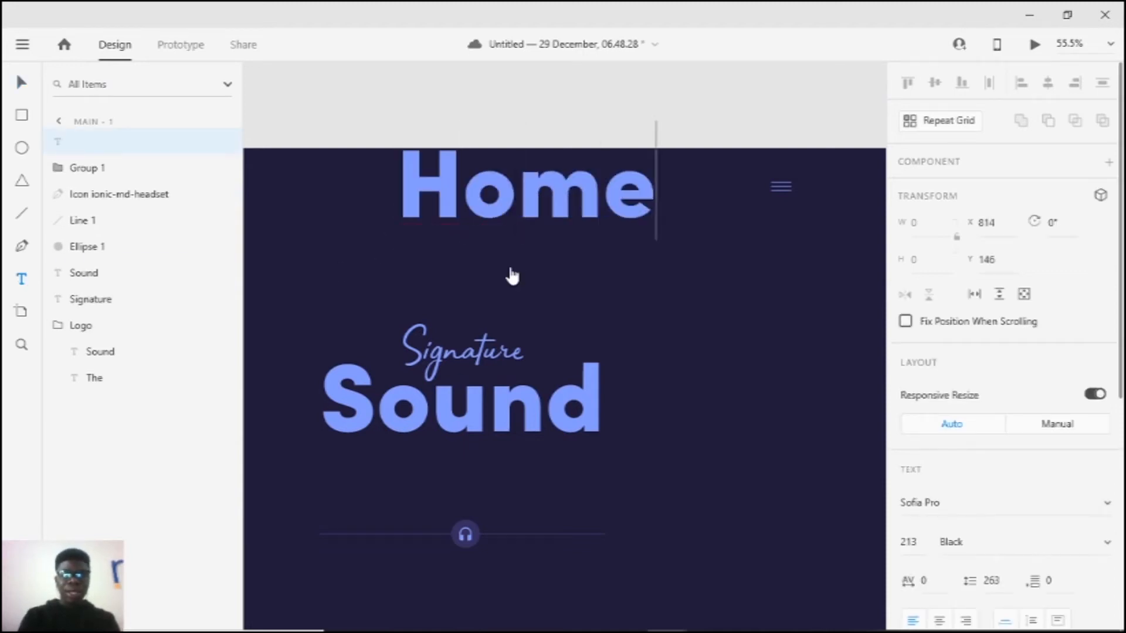
{"action": "key", "text": "Escape"}
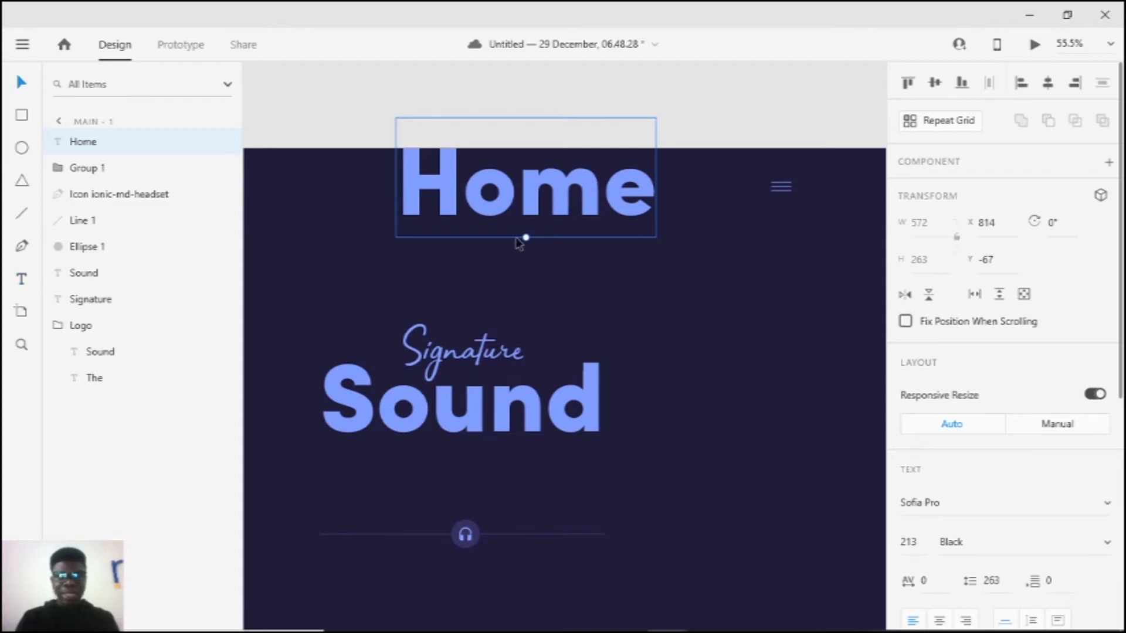
Step: Scale the "Home" label down to font size 51 and duplicate it to the right with the text "Sample"
{"action": "left_click_drag", "start_coordinate": [523, 236], "coordinate": [464, 216]}
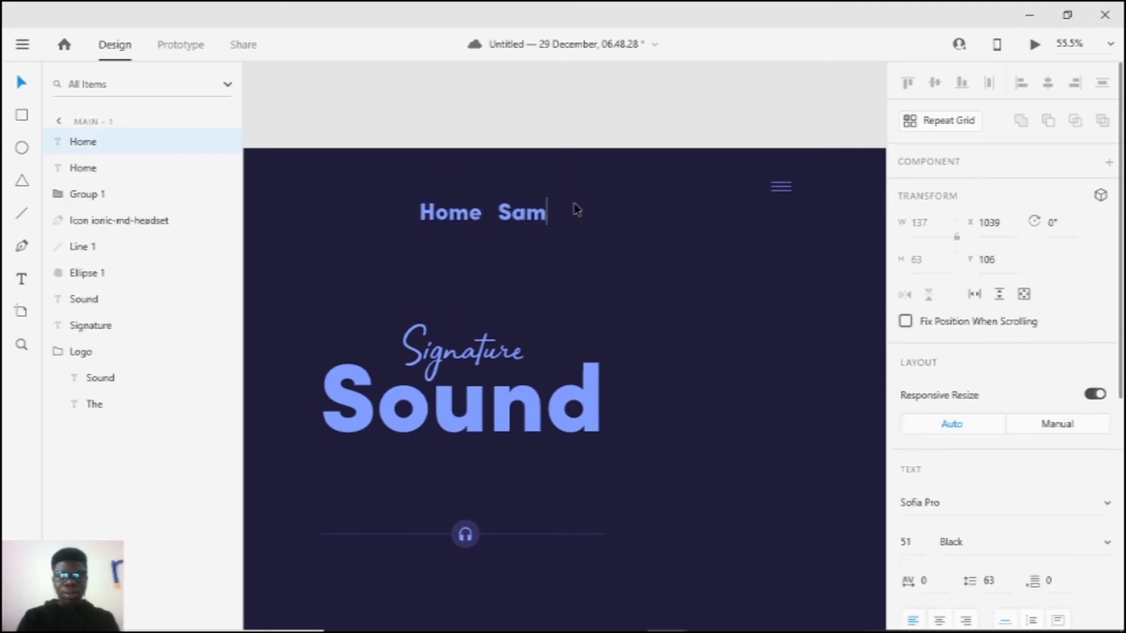
{"action": "type", "text": "p"}
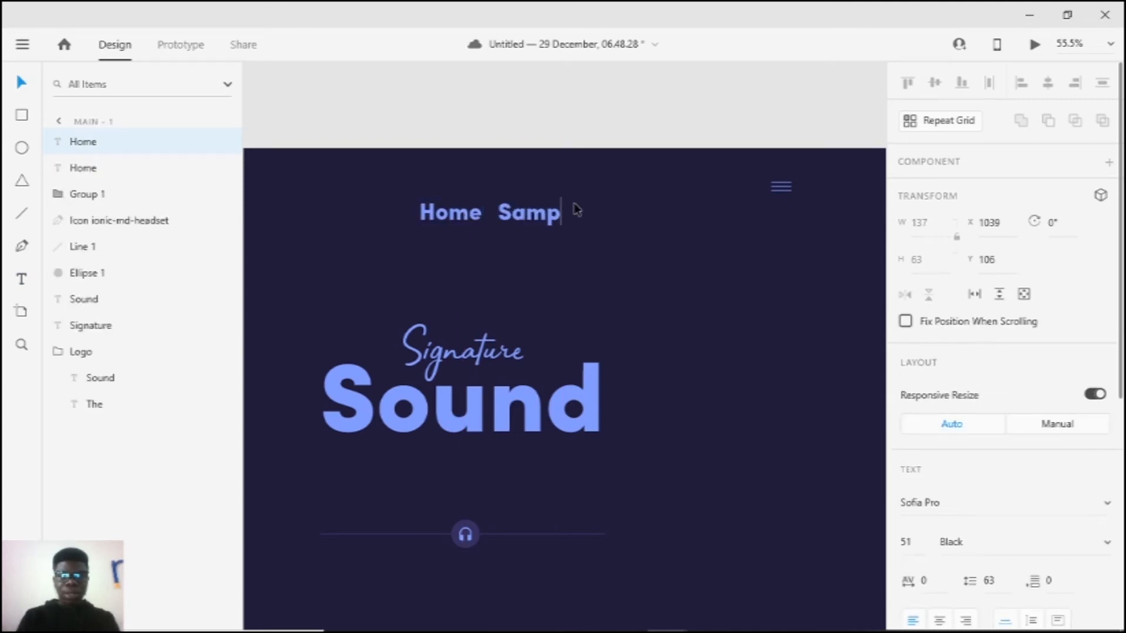
{"action": "type", "text": "le"}
{"action": "key", "text": "Escape"}
Step: Duplicate the "Sample" label to the right and change the copy's text to "About Us"
{"action": "left_click_drag", "start_coordinate": [562, 211], "coordinate": [676, 211]}
{"action": "double_click", "coordinate": [663, 212]}
{"action": "type", "text": "About Us"}
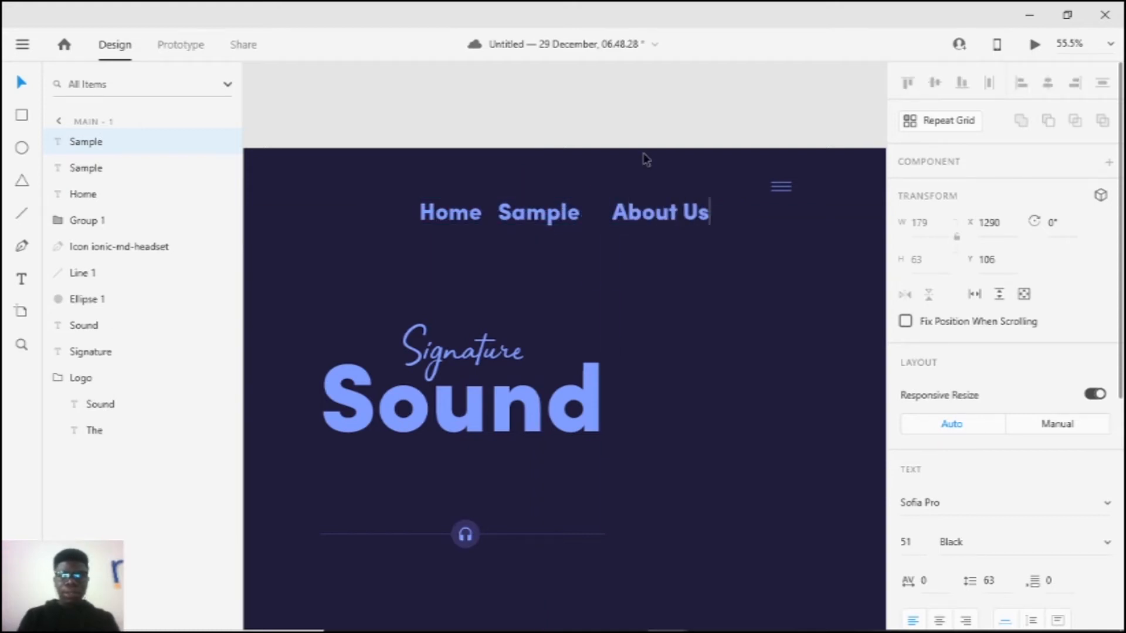
{"action": "key", "text": "Escape"}
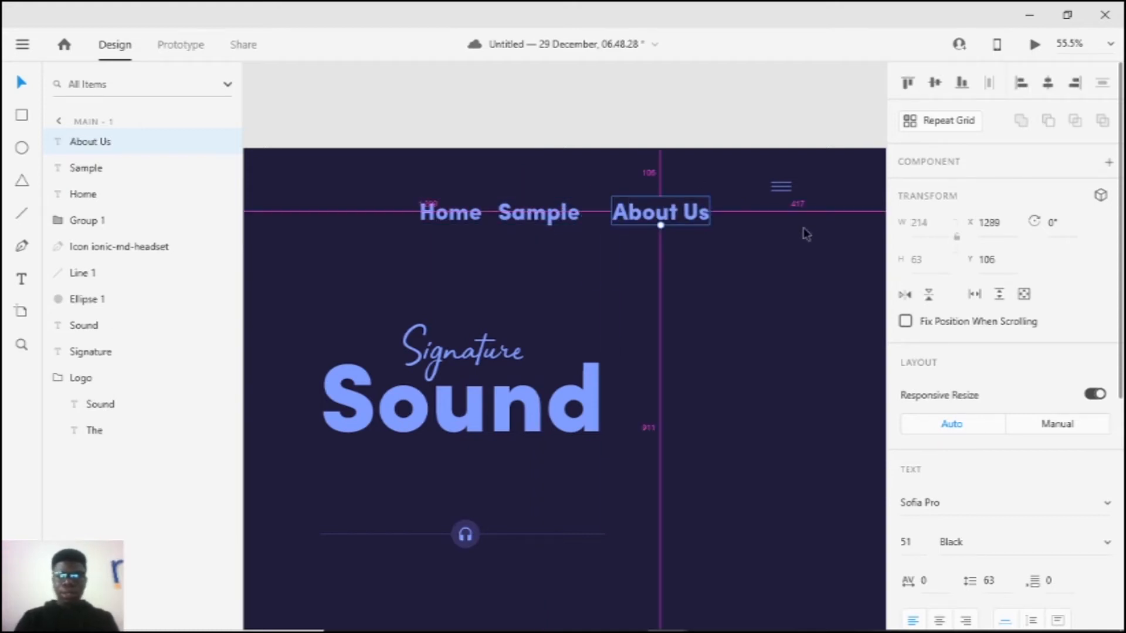
Step: Duplicate the "About Us" label to the right and change the copy's text to "Contact us"
{"action": "left_click_drag", "start_coordinate": [659, 224], "coordinate": [790, 218]}
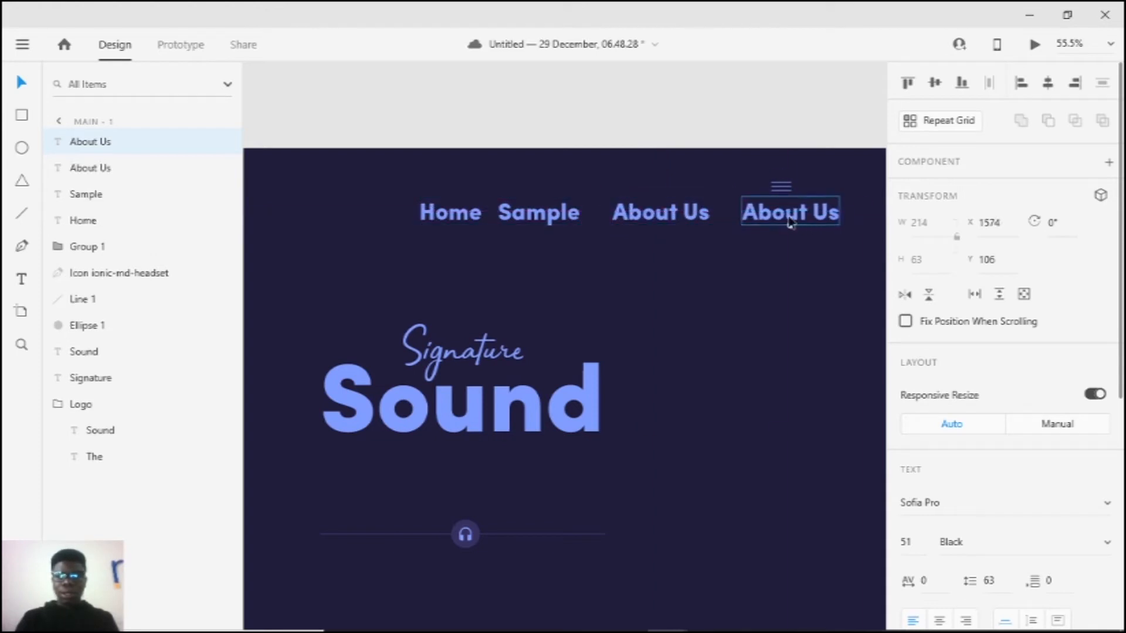
{"action": "double_click", "coordinate": [789, 217]}
{"action": "type", "text": "Contac"}
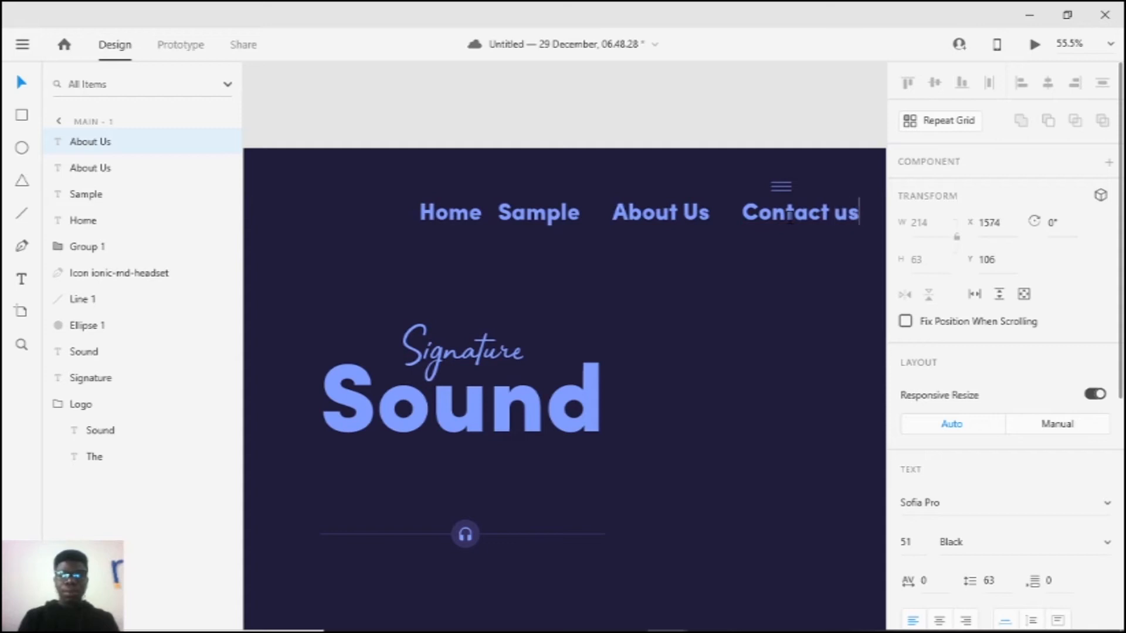
{"action": "type", "text": "t us"}
{"action": "key", "text": "Escape"}
Step: Move all four navigation labels left to X 696, Y 101 and distribute them evenly horizontally
{"action": "left_click_drag", "start_coordinate": [378, 194], "coordinate": [862, 259]}
{"action": "left_click_drag", "start_coordinate": [802, 210], "coordinate": [727, 218]}
{"action": "scroll", "coordinate": [978, 395], "scroll_direction": "down", "scroll_amount": 5}
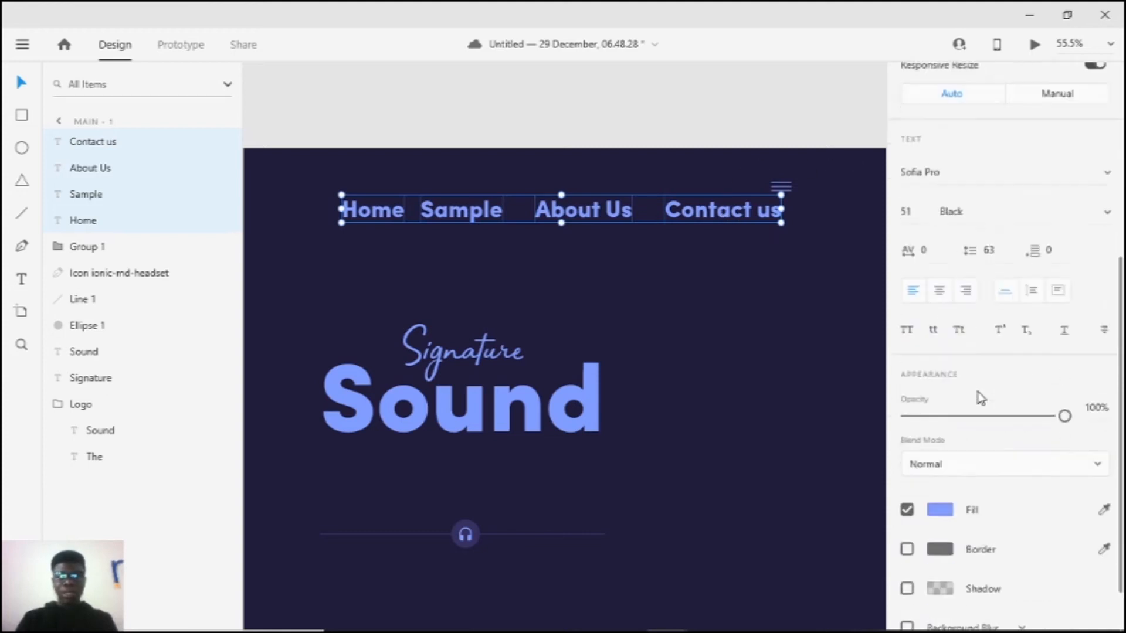
{"action": "scroll", "coordinate": [973, 346], "scroll_direction": "up", "scroll_amount": 5}
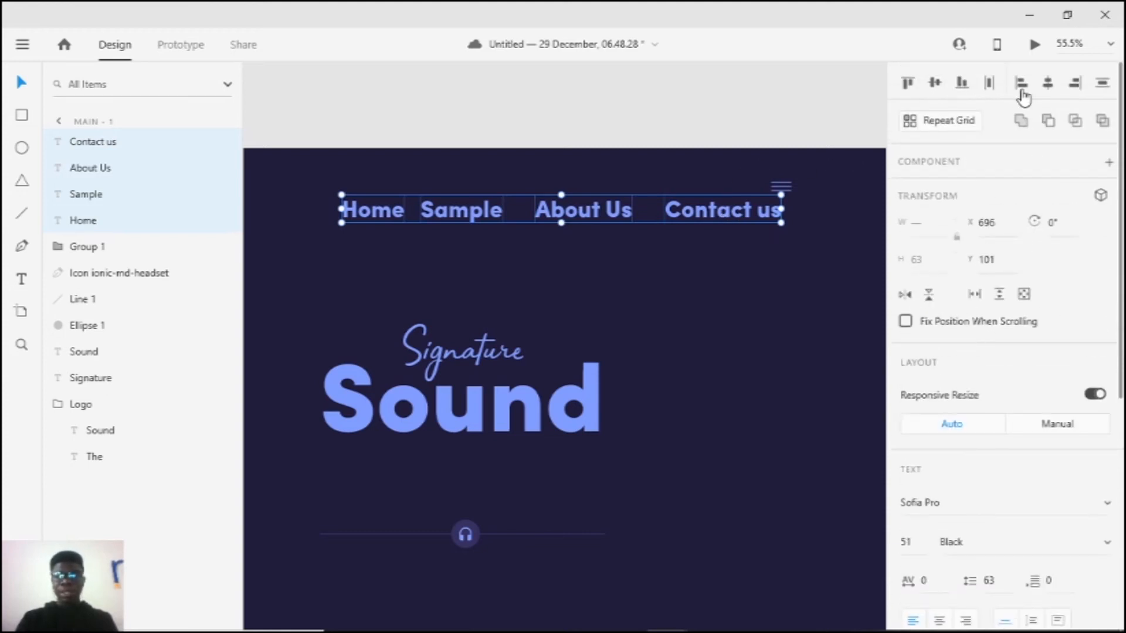
{"action": "left_click", "coordinate": [989, 83]}
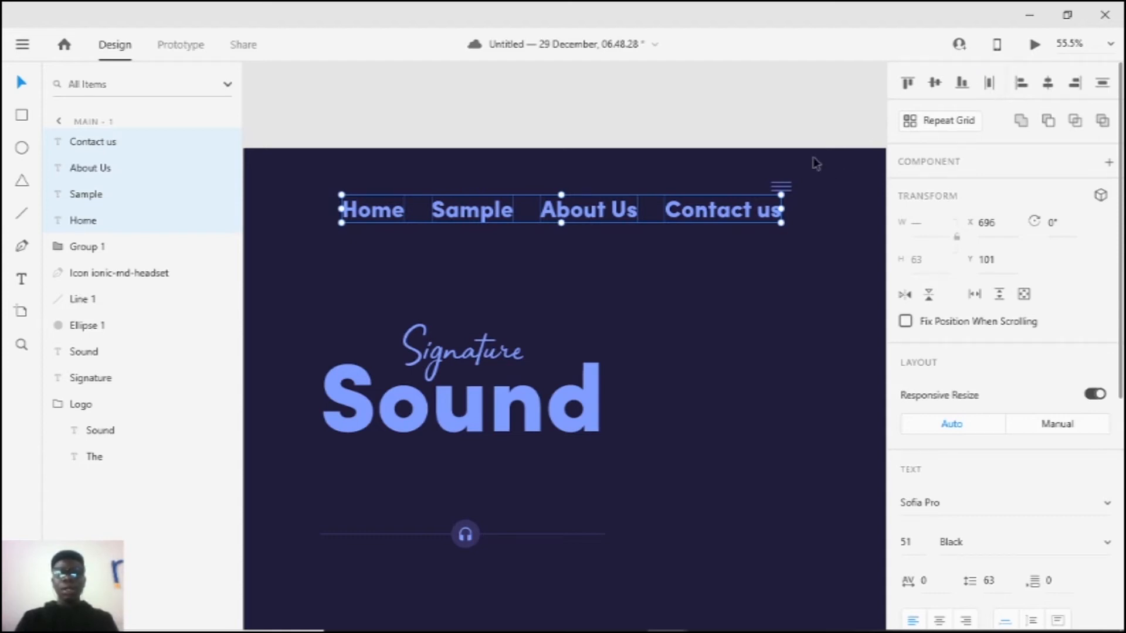
{"action": "left_click", "coordinate": [575, 252]}
{"action": "key", "text": "ctrl+z"}
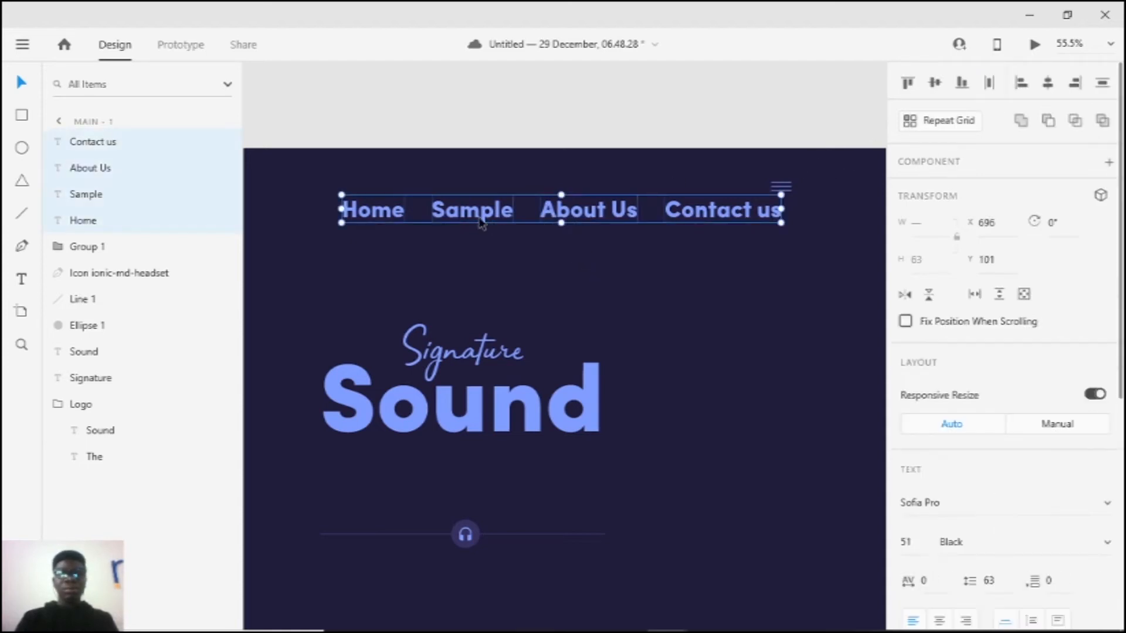
Step: Shift the labels to about X 614, Y 190 with wider gaps between them and distribute them evenly horizontally
{"action": "left_click_drag", "start_coordinate": [471, 213], "coordinate": [434, 226]}
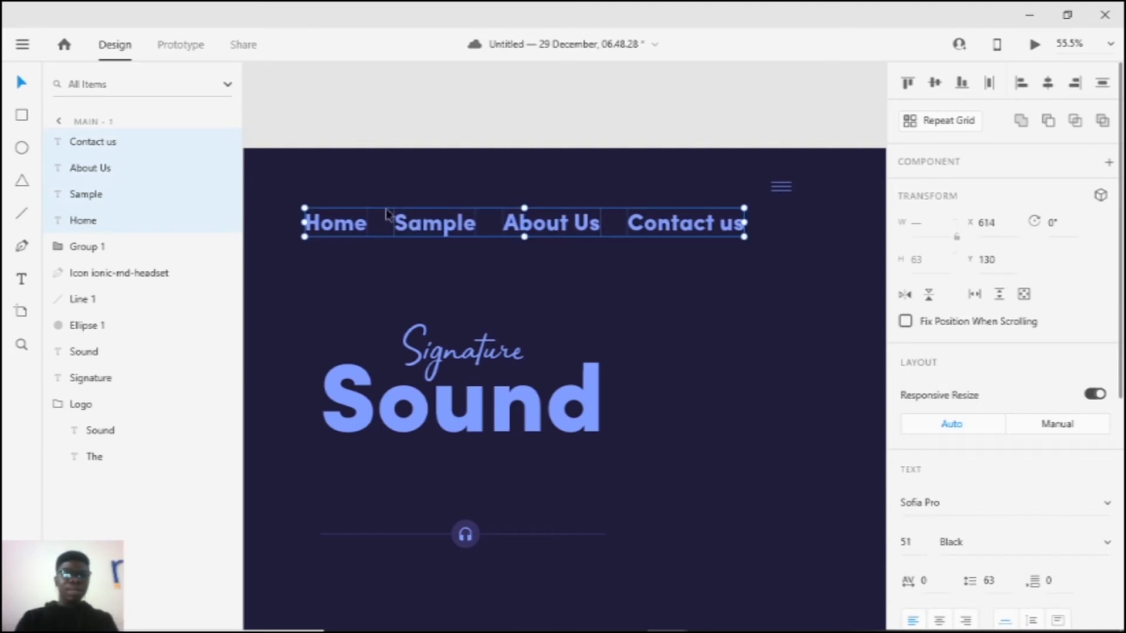
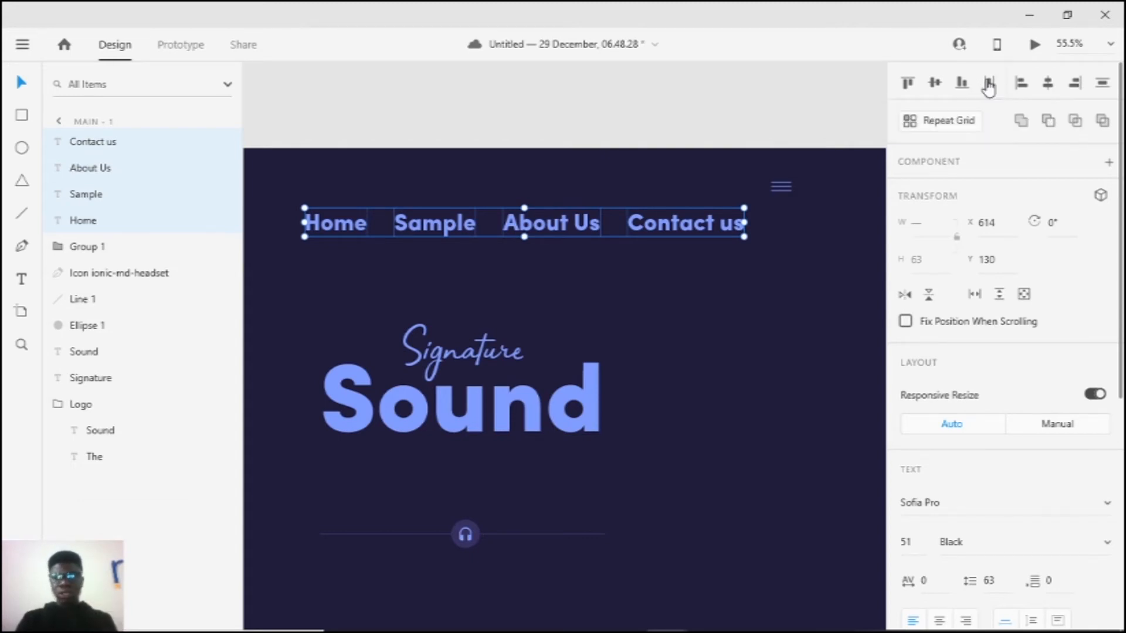
{"action": "left_click_drag", "start_coordinate": [701, 225], "coordinate": [855, 251]}
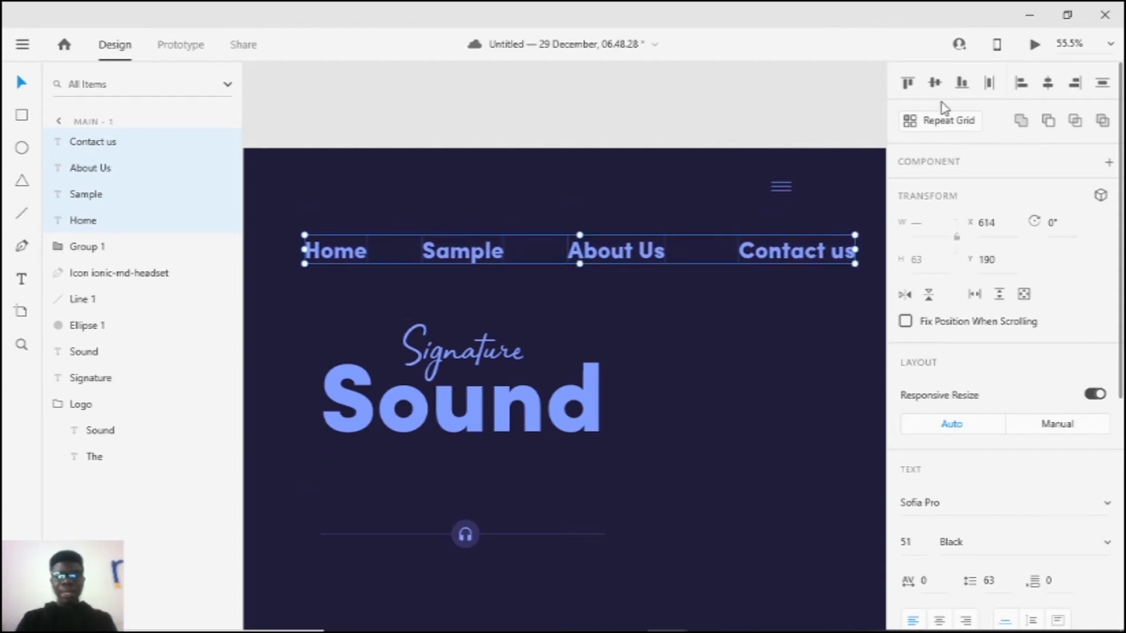
{"action": "left_click", "coordinate": [988, 85]}
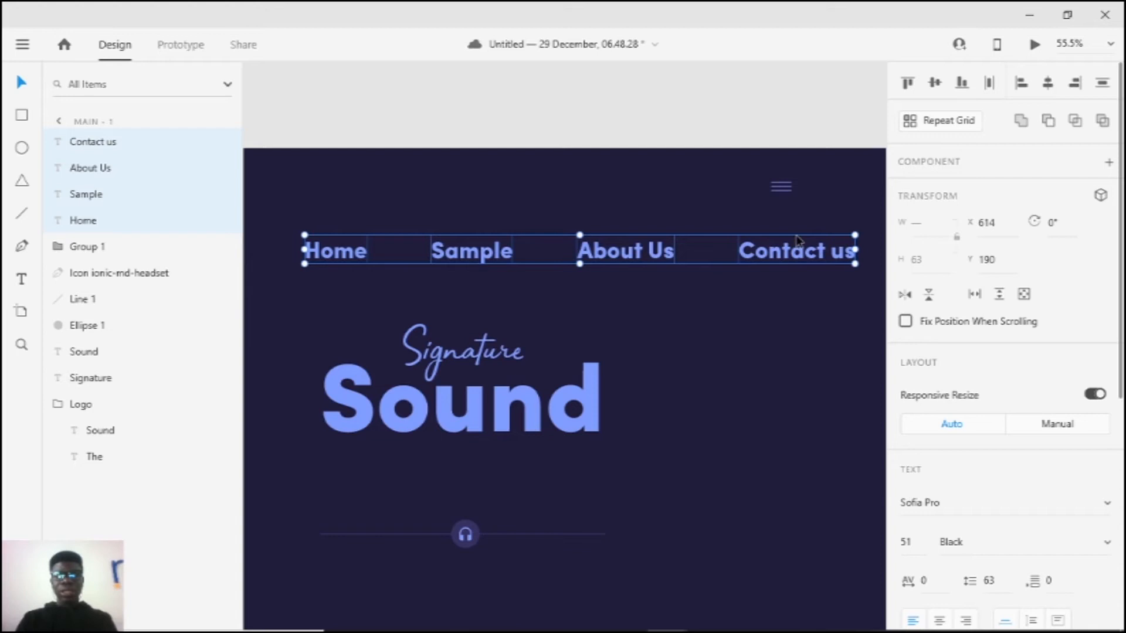
Step: Scale the four navigation labels down to font size 35, try the Regular weight, and set them to Light
{"action": "left_click_drag", "start_coordinate": [855, 233], "coordinate": [684, 243]}
{"action": "scroll", "coordinate": [947, 378], "scroll_direction": "down", "scroll_amount": 5}
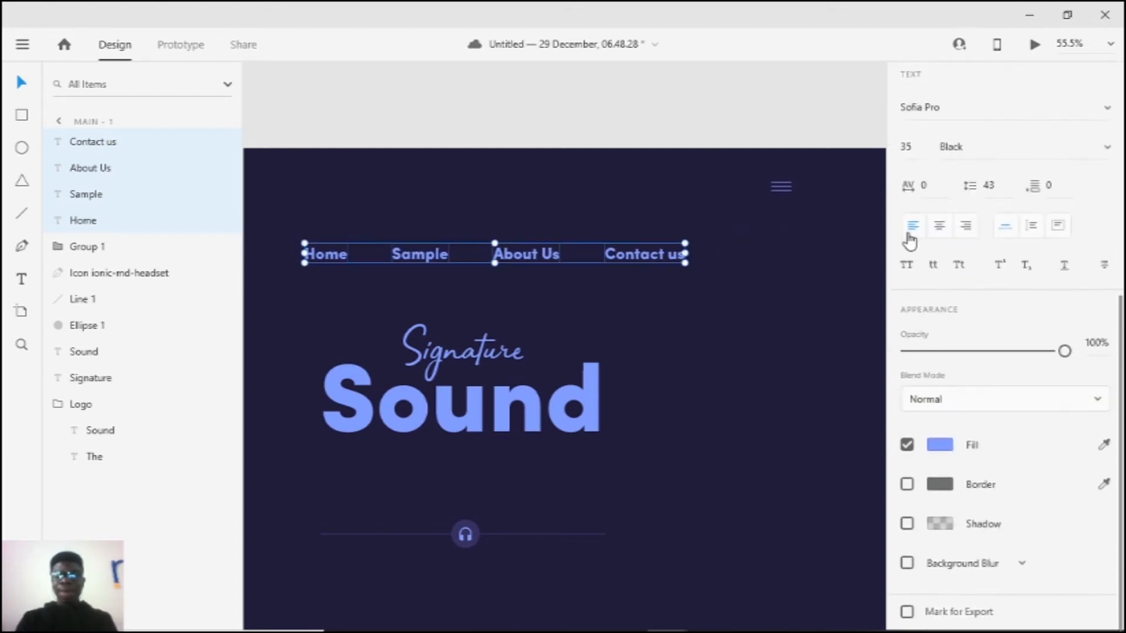
{"action": "left_click", "coordinate": [975, 141]}
{"action": "type", "text": "Regular"}
{"action": "key", "text": "Return"}
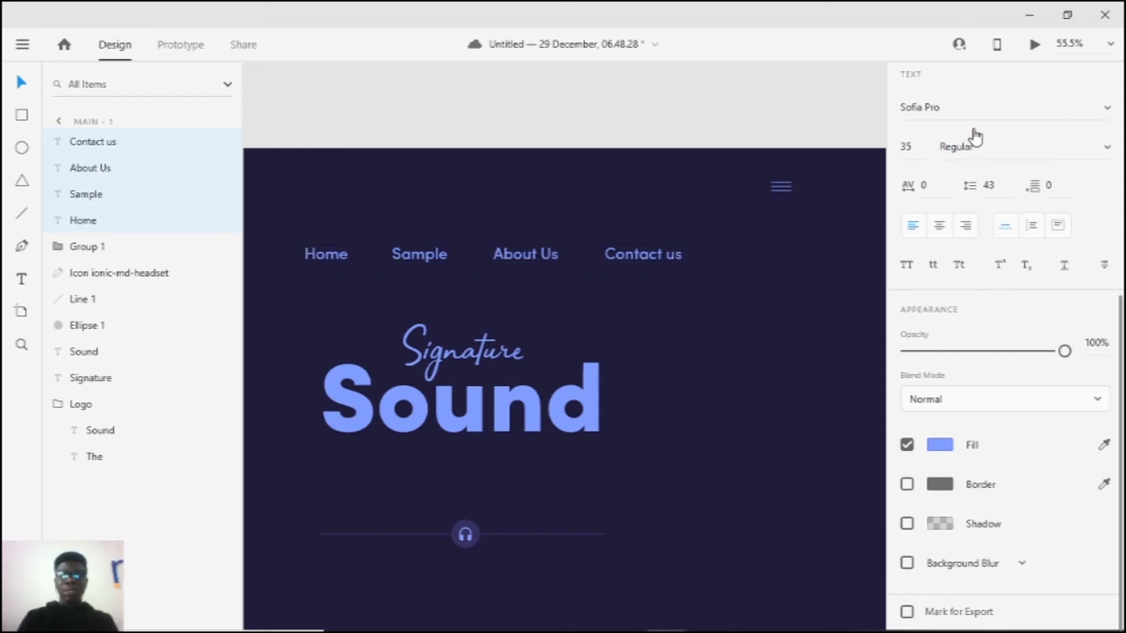
{"action": "left_click", "coordinate": [1008, 140]}
{"action": "type", "text": "Light"}
{"action": "key", "text": "Return"}
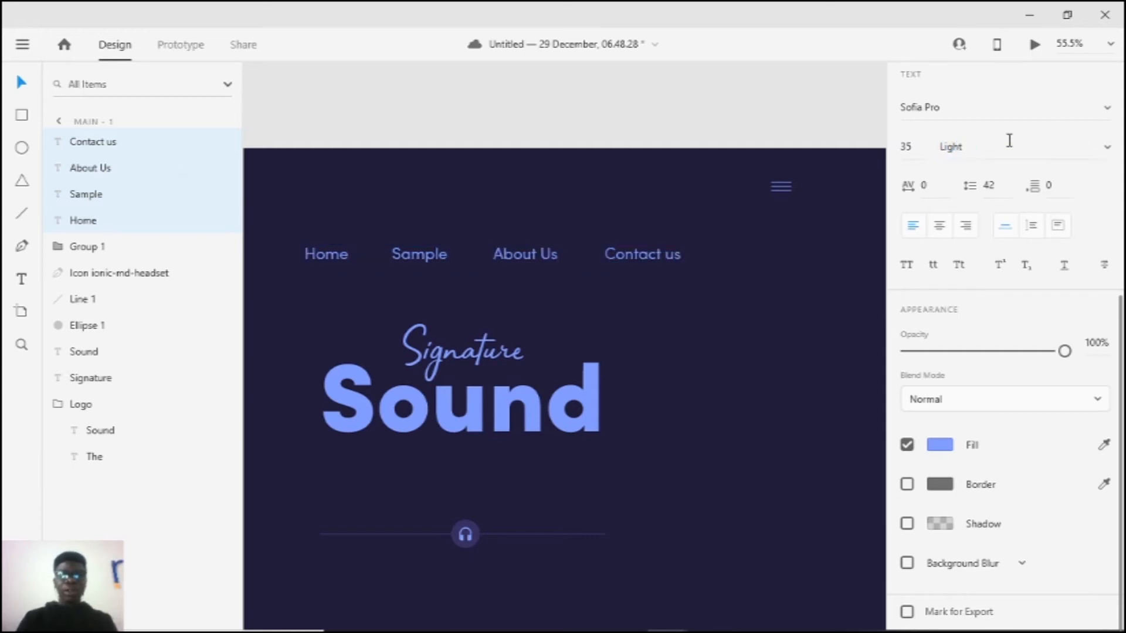
Step: Move the four navigation labels up and slightly right, to about the height of the menu icon
{"action": "left_click_drag", "start_coordinate": [545, 250], "coordinate": [572, 189]}
{"action": "scroll", "coordinate": [380, 188], "scroll_direction": "up", "scroll_amount": 2}
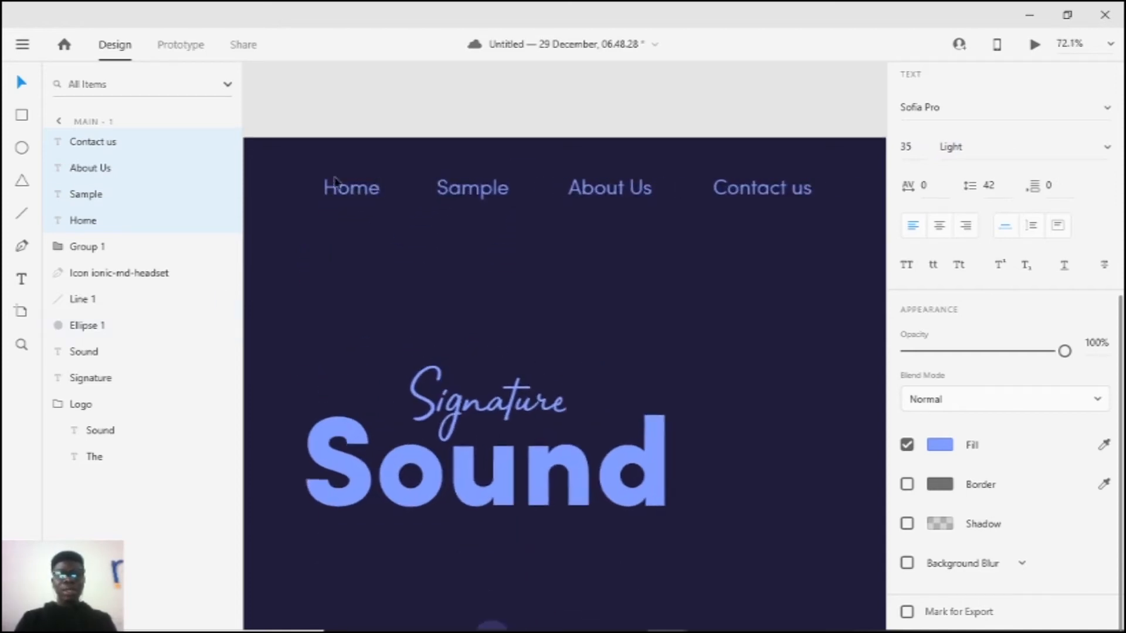
Step: Scale the four navigation labels down further and place them closer to the menu icon
{"action": "left_click_drag", "start_coordinate": [322, 174], "coordinate": [387, 181]}
{"action": "scroll", "coordinate": [498, 186], "scroll_direction": "down", "scroll_amount": 3}
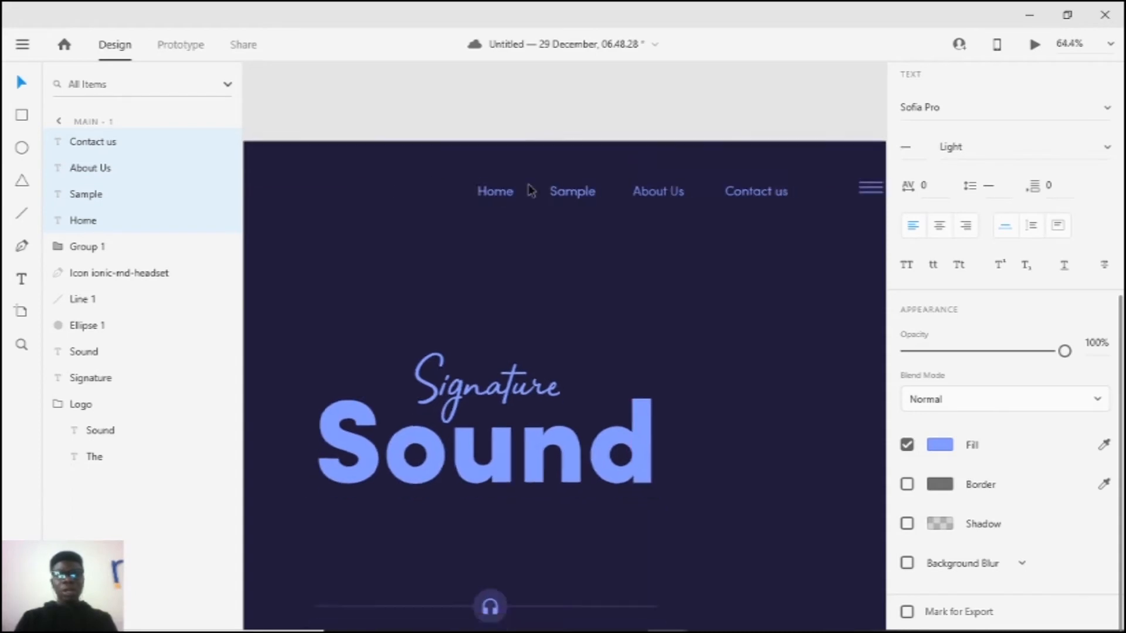
{"action": "scroll", "coordinate": [588, 178], "scroll_direction": "up", "scroll_amount": 3}
{"action": "left_click_drag", "start_coordinate": [614, 181], "coordinate": [473, 183]}
{"action": "left_click_drag", "start_coordinate": [566, 202], "coordinate": [599, 202]}
{"action": "left_click", "coordinate": [599, 256]}
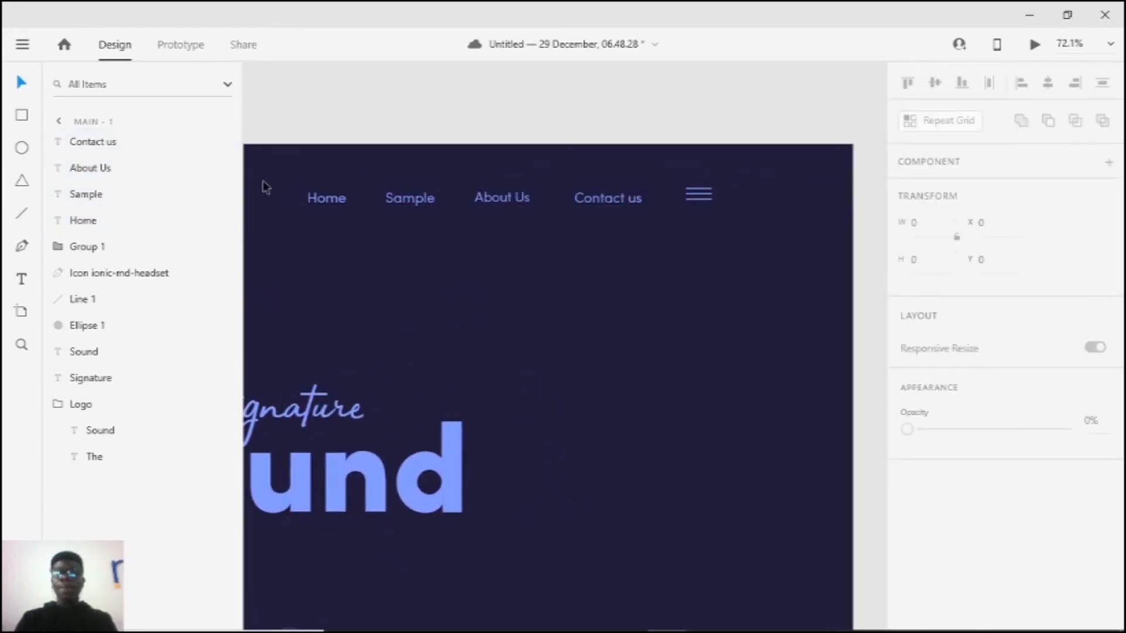
Step: Move the four navigation labels and the menu icon together down to the logo's height, nudging them up 7 px to finish
{"action": "scroll", "coordinate": [547, 217], "scroll_direction": "down", "scroll_amount": 5}
{"action": "scroll", "coordinate": [547, 217], "scroll_direction": "up", "scroll_amount": 3}
{"action": "scroll", "coordinate": [572, 192], "scroll_direction": "down", "scroll_amount": 2}
{"action": "scroll", "coordinate": [545, 183], "scroll_direction": "up", "scroll_amount": 1}
{"action": "left_click_drag", "start_coordinate": [497, 155], "coordinate": [723, 185]}
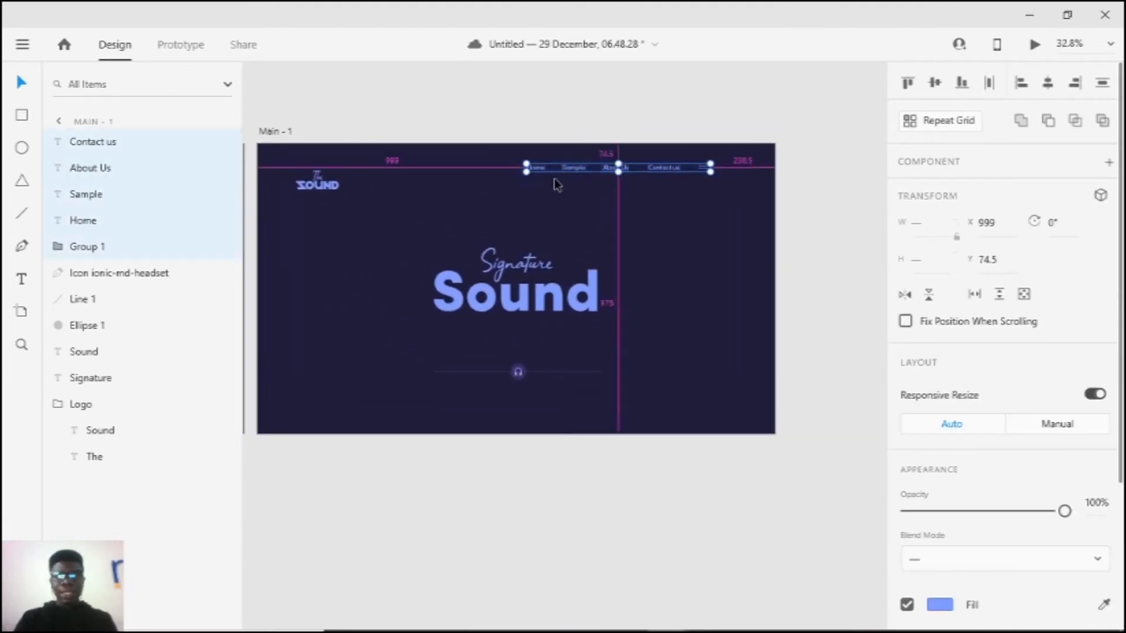
{"action": "scroll", "coordinate": [561, 170], "scroll_direction": "up", "scroll_amount": 1}
{"action": "left_click_drag", "start_coordinate": [468, 186], "coordinate": [588, 187]}
{"action": "left_click_drag", "start_coordinate": [656, 168], "coordinate": [655, 193]}
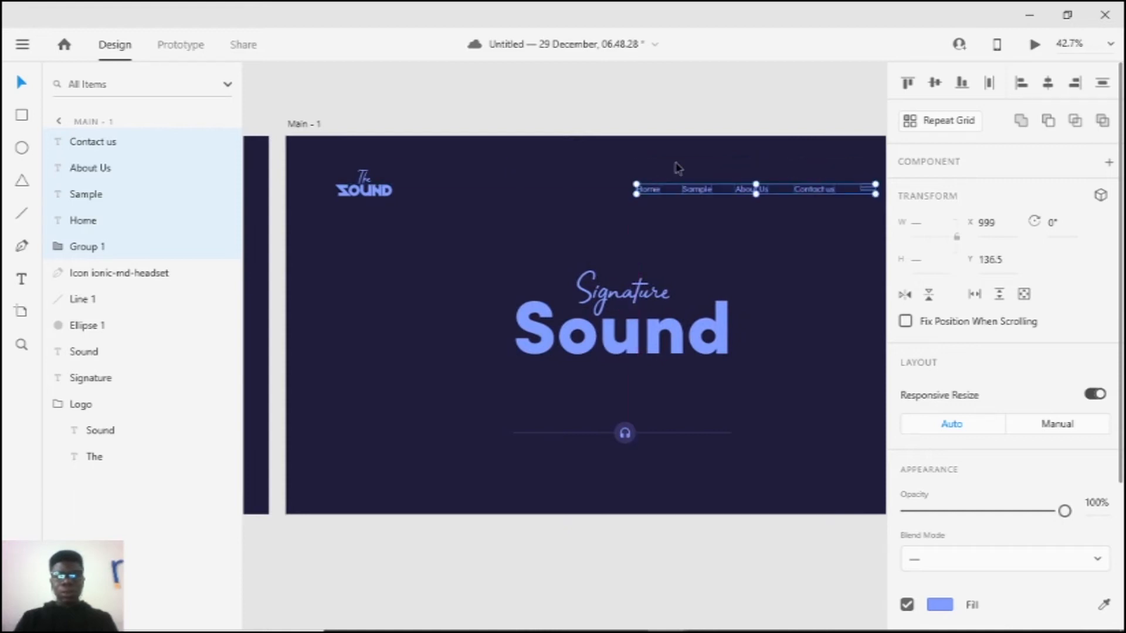
{"action": "key", "text": "Up"}
{"action": "key", "text": "Up"}
{"action": "key", "text": "Up"}
{"action": "key", "text": "Up"}
{"action": "key", "text": "Up"}
{"action": "key", "text": "Up"}
{"action": "key", "text": "Up"}
{"action": "left_click", "coordinate": [622, 145]}
{"action": "scroll", "coordinate": [623, 145], "scroll_direction": "down", "scroll_amount": 1}
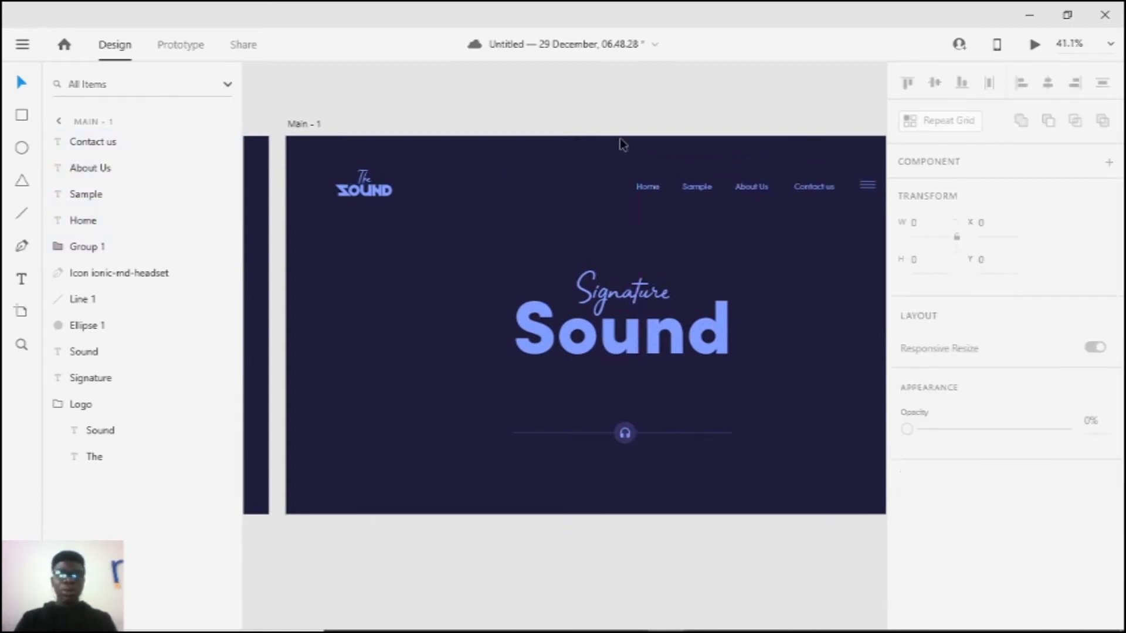
Step: Move the logo, navigation labels and menu icon together up to Y 74, keeping X at 140
{"action": "scroll", "coordinate": [623, 145], "scroll_direction": "down", "scroll_amount": 4}
{"action": "left_click_drag", "start_coordinate": [352, 170], "coordinate": [801, 221]}
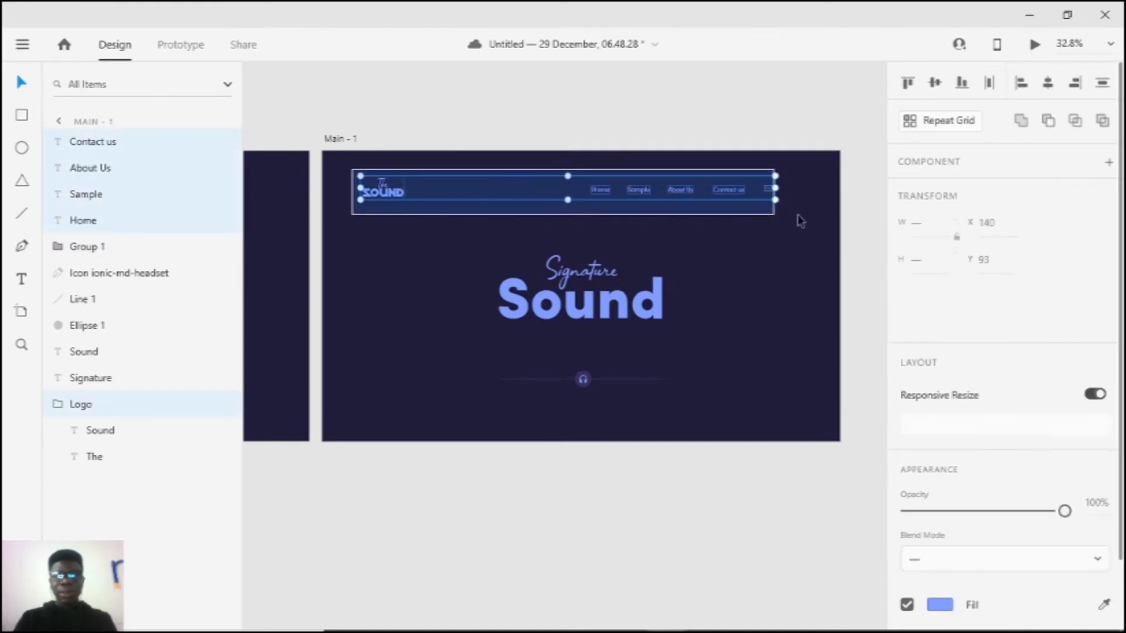
{"action": "scroll", "coordinate": [730, 188], "scroll_direction": "up", "scroll_amount": 3}
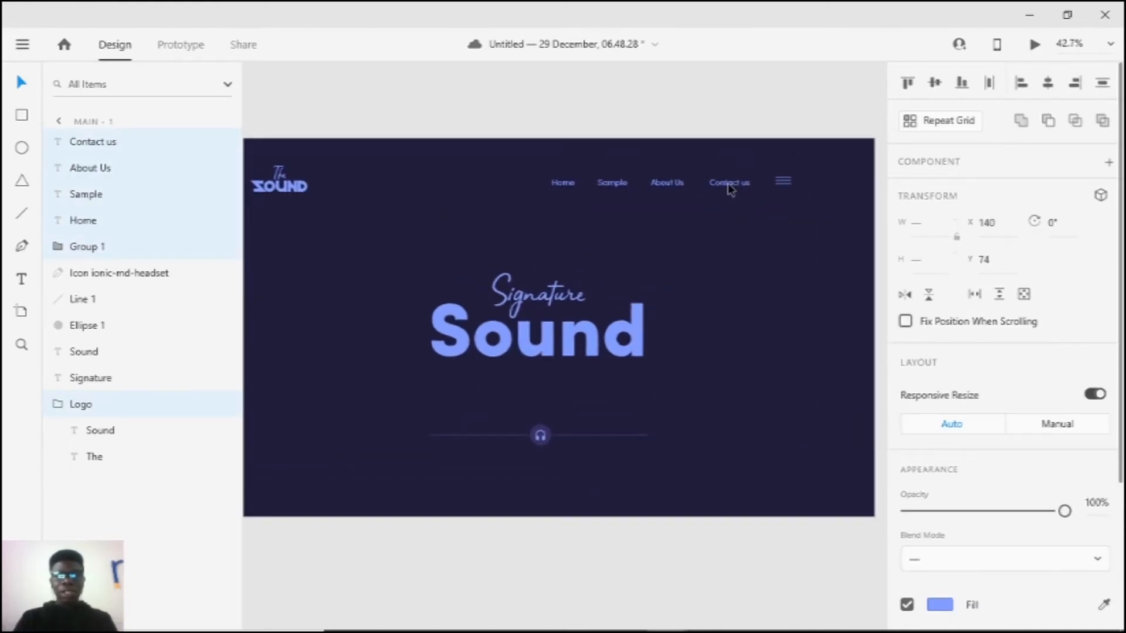
{"action": "scroll", "coordinate": [410, 178], "scroll_direction": "down", "scroll_amount": 4}
{"action": "scroll", "coordinate": [344, 170], "scroll_direction": "up", "scroll_amount": 1}
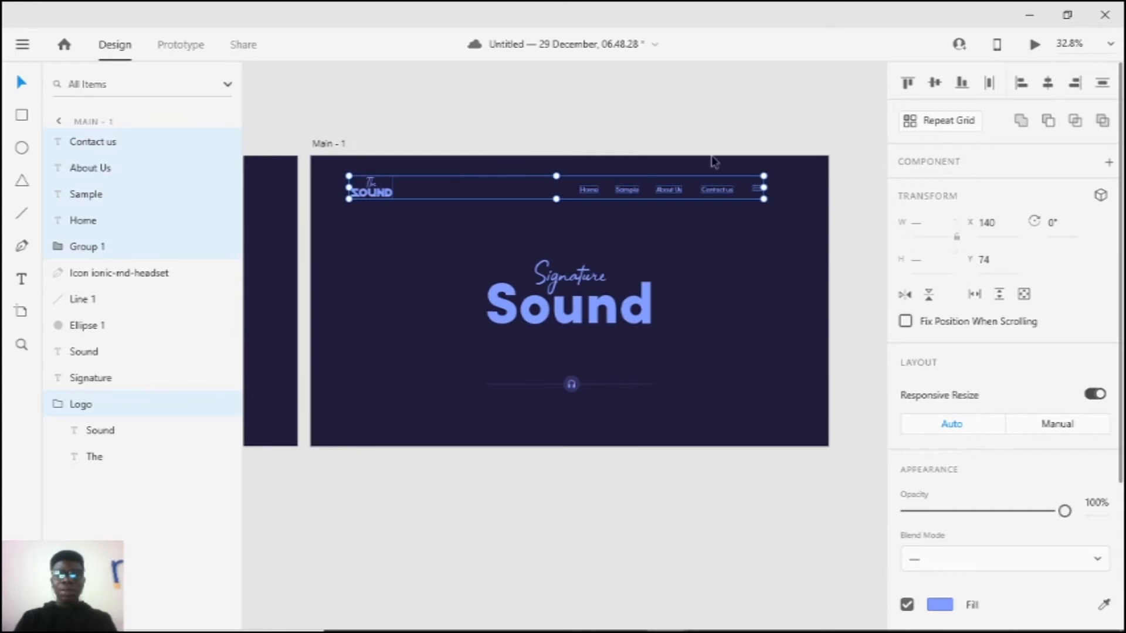
{"action": "left_click", "coordinate": [775, 280]}
{"action": "scroll", "coordinate": [562, 246], "scroll_direction": "down", "scroll_amount": 1}
{"action": "scroll", "coordinate": [475, 262], "scroll_direction": "up", "scroll_amount": 1}
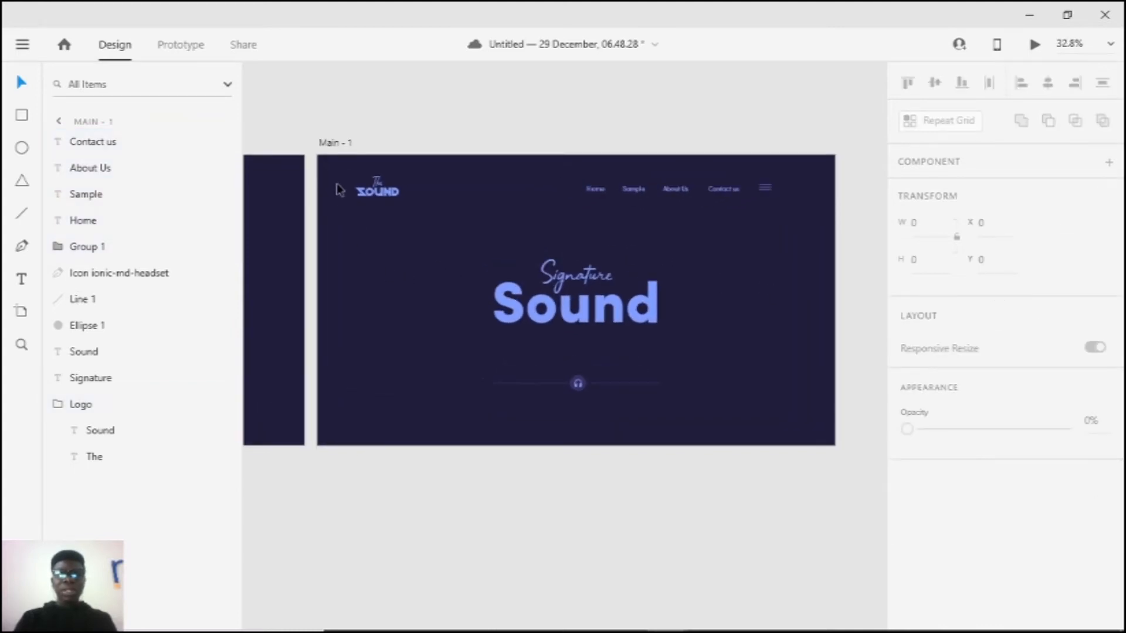
Step: Show the layout grid and move the menu icon right to X 1738, at the outer edge of the last column
{"action": "left_click", "coordinate": [765, 186]}
{"action": "left_click", "coordinate": [693, 193]}
{"action": "scroll", "coordinate": [691, 194], "scroll_direction": "up", "scroll_amount": 2}
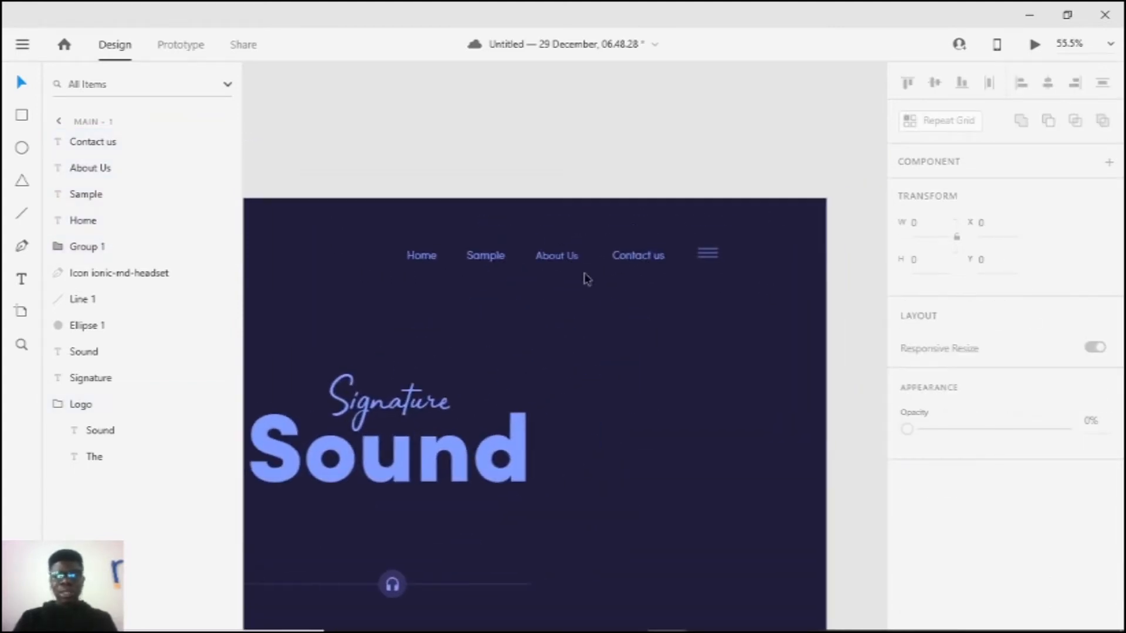
{"action": "scroll", "coordinate": [581, 280], "scroll_direction": "up", "scroll_amount": 1}
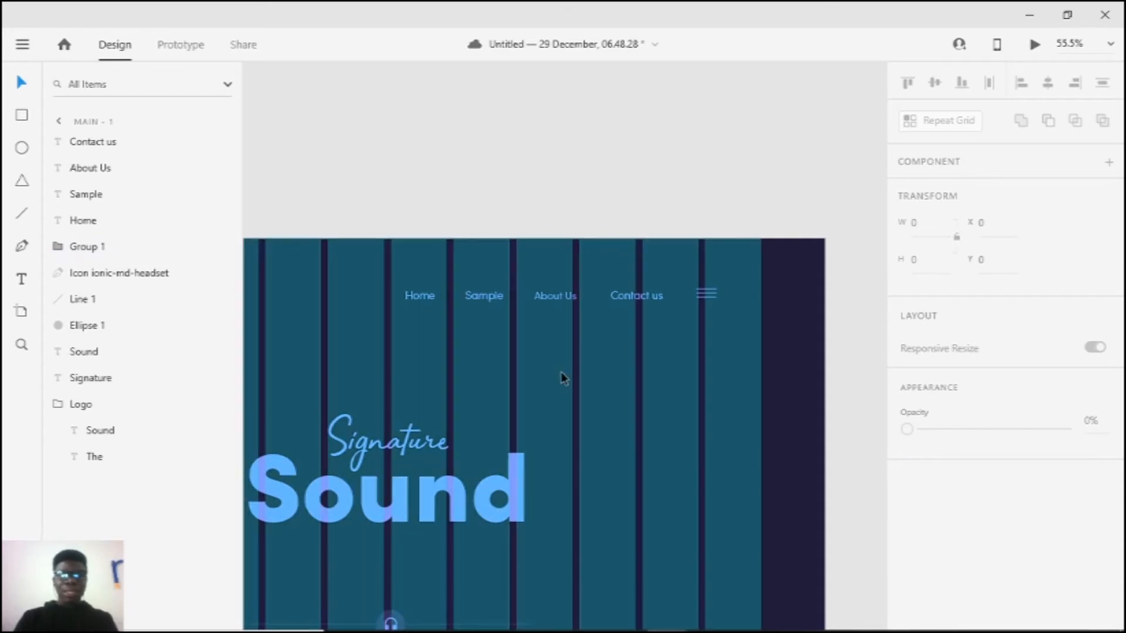
{"action": "scroll", "coordinate": [561, 371], "scroll_direction": "down", "scroll_amount": 1}
{"action": "scroll", "coordinate": [633, 310], "scroll_direction": "up", "scroll_amount": 2}
{"action": "left_click_drag", "start_coordinate": [698, 229], "coordinate": [733, 347]}
{"action": "key", "text": "ctrl+z"}
{"action": "left_click", "coordinate": [708, 302]}
{"action": "left_click_drag", "start_coordinate": [709, 302], "coordinate": [720, 308]}
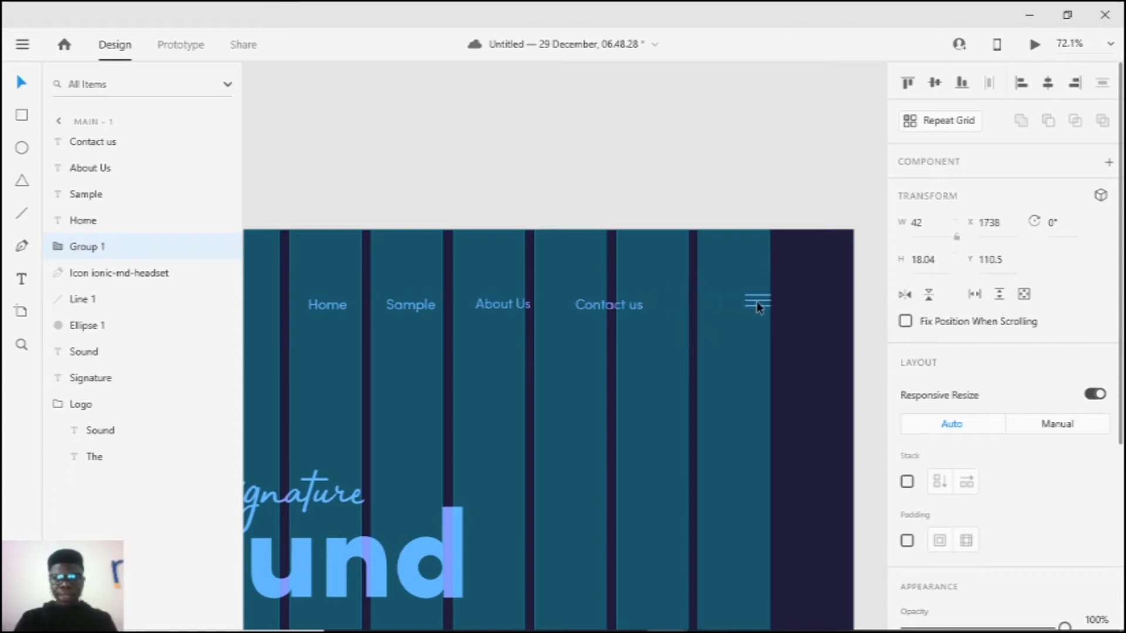
{"action": "key", "text": "alt"}
{"action": "scroll", "coordinate": [603, 331], "scroll_direction": "left", "scroll_amount": 2}
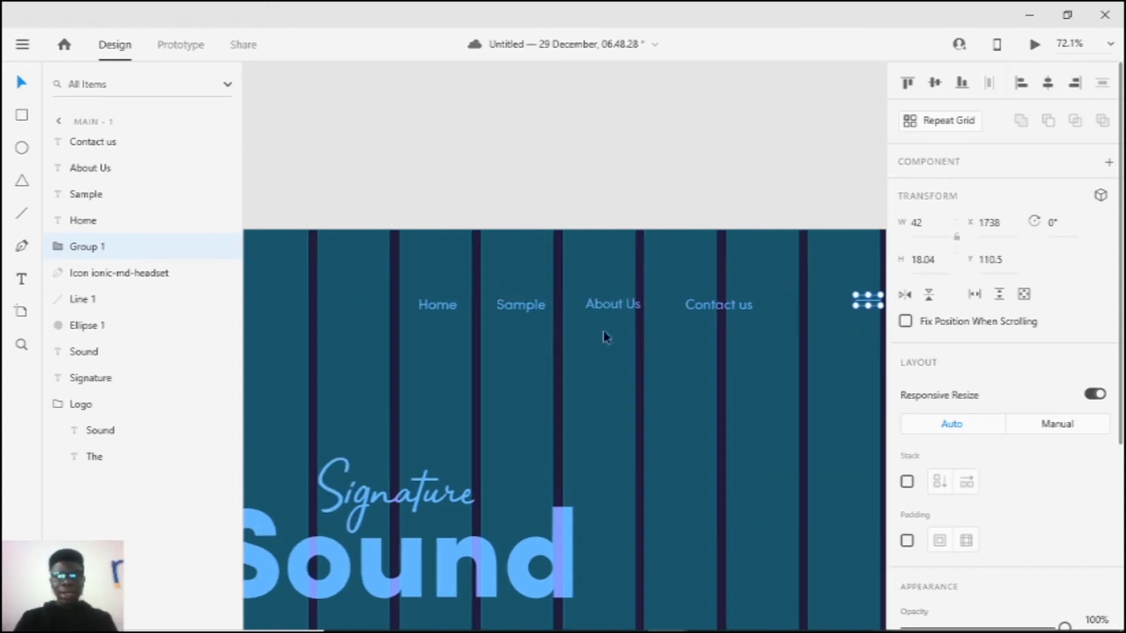
Step: Try the menu icon nearer to Contact us and return it to X 1738 at the last grid column's edge
{"action": "left_click_drag", "start_coordinate": [352, 267], "coordinate": [775, 334]}
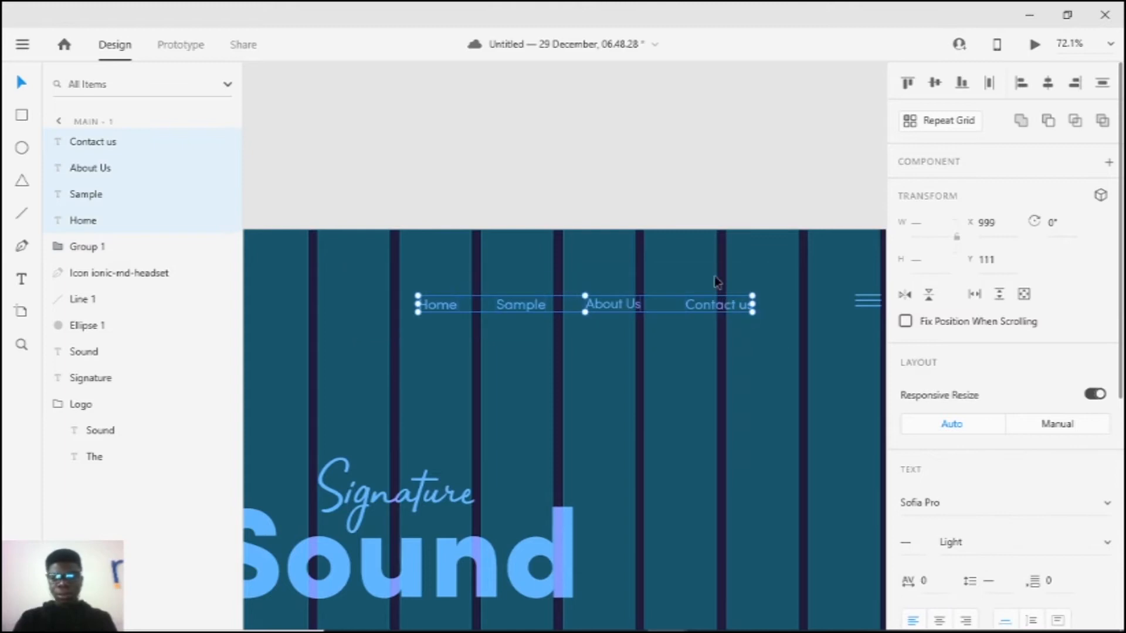
{"action": "left_click_drag", "start_coordinate": [869, 301], "coordinate": [809, 301]}
{"action": "scroll", "coordinate": [833, 323], "scroll_direction": "right", "scroll_amount": 2}
{"action": "left_click", "coordinate": [653, 377]}
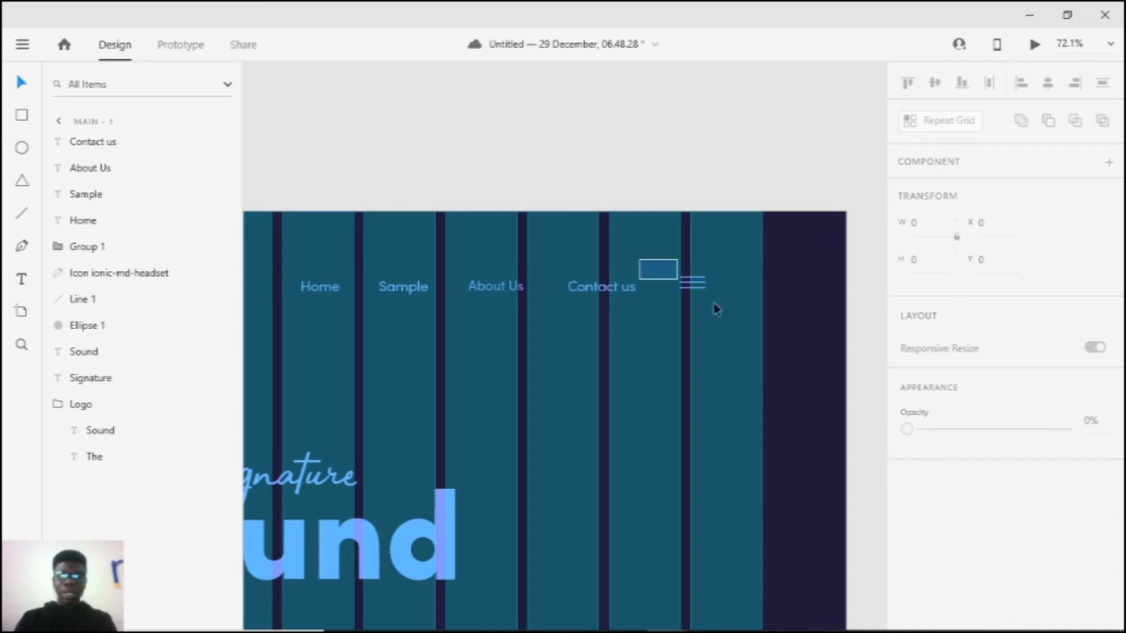
{"action": "left_click", "coordinate": [700, 282]}
{"action": "left_click_drag", "start_coordinate": [688, 285], "coordinate": [743, 284]}
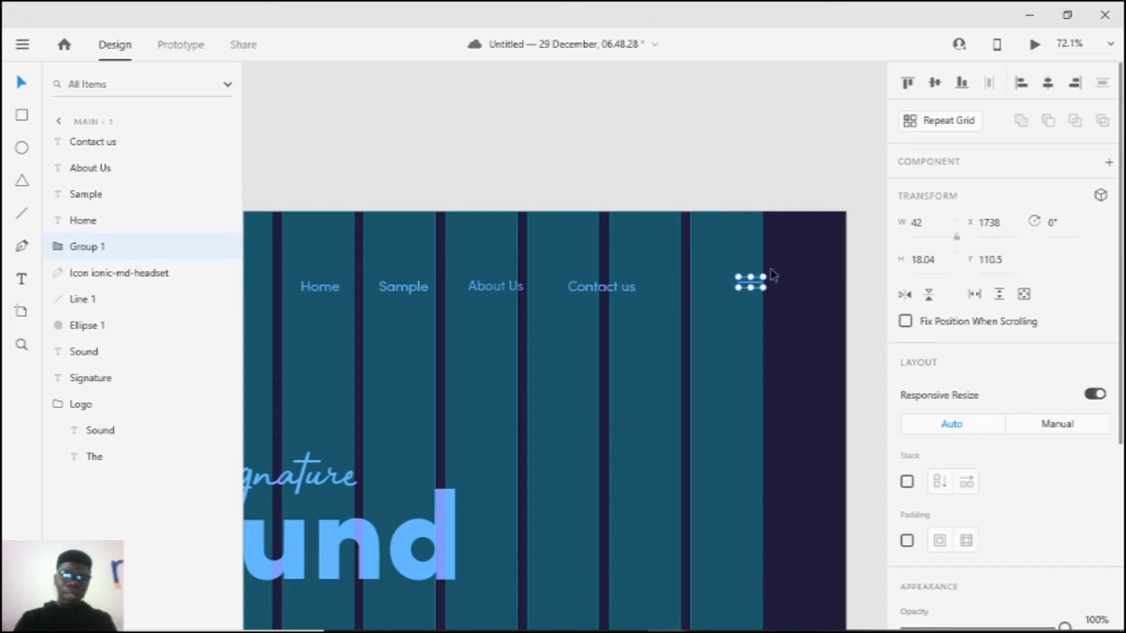
{"action": "left_click", "coordinate": [812, 209]}
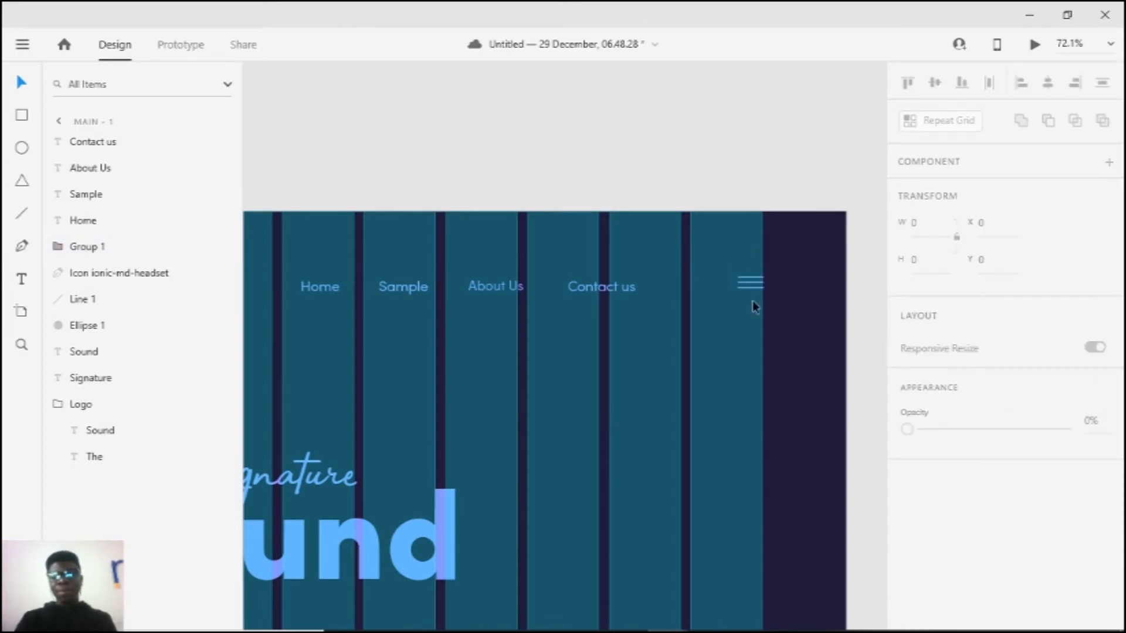
Step: Move the four navigation labels right and slightly up beside the menu icon, and hide the layout grid of Main - 1
{"action": "left_click_drag", "start_coordinate": [279, 241], "coordinate": [682, 283]}
{"action": "left_click", "coordinate": [687, 323]}
{"action": "left_click", "coordinate": [686, 320]}
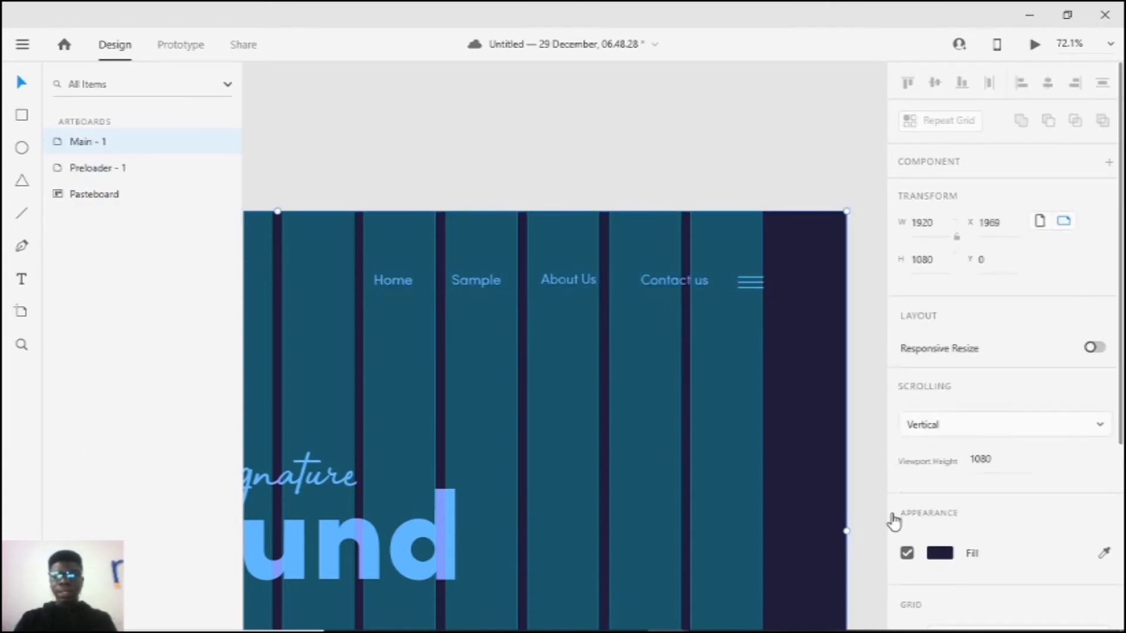
{"action": "scroll", "coordinate": [892, 520], "scroll_direction": "down", "scroll_amount": 5}
{"action": "left_click", "coordinate": [907, 360]}
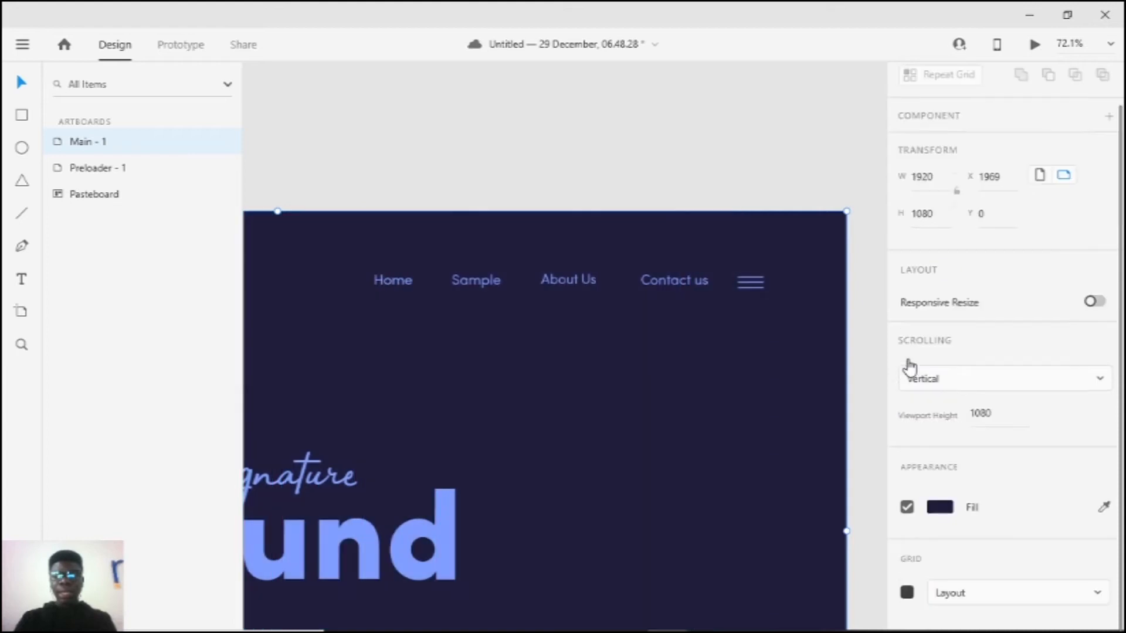
{"action": "left_click", "coordinate": [622, 346]}
{"action": "scroll", "coordinate": [623, 346], "scroll_direction": "down", "scroll_amount": 1}
{"action": "scroll", "coordinate": [622, 346], "scroll_direction": "down", "scroll_amount": 5}
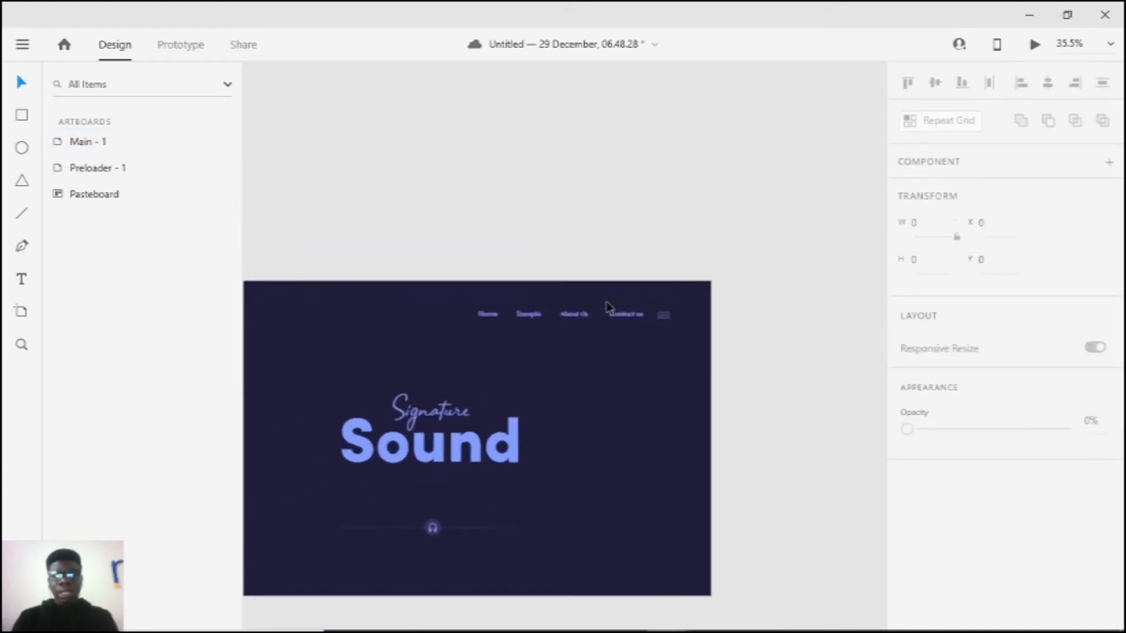
Step: Check the menu icon, the headset divider line and the overall layout of Main - 1
{"action": "scroll", "coordinate": [628, 301], "scroll_direction": "up", "scroll_amount": 6}
{"action": "left_click", "coordinate": [808, 330]}
{"action": "scroll", "coordinate": [533, 430], "scroll_direction": "down", "scroll_amount": 6}
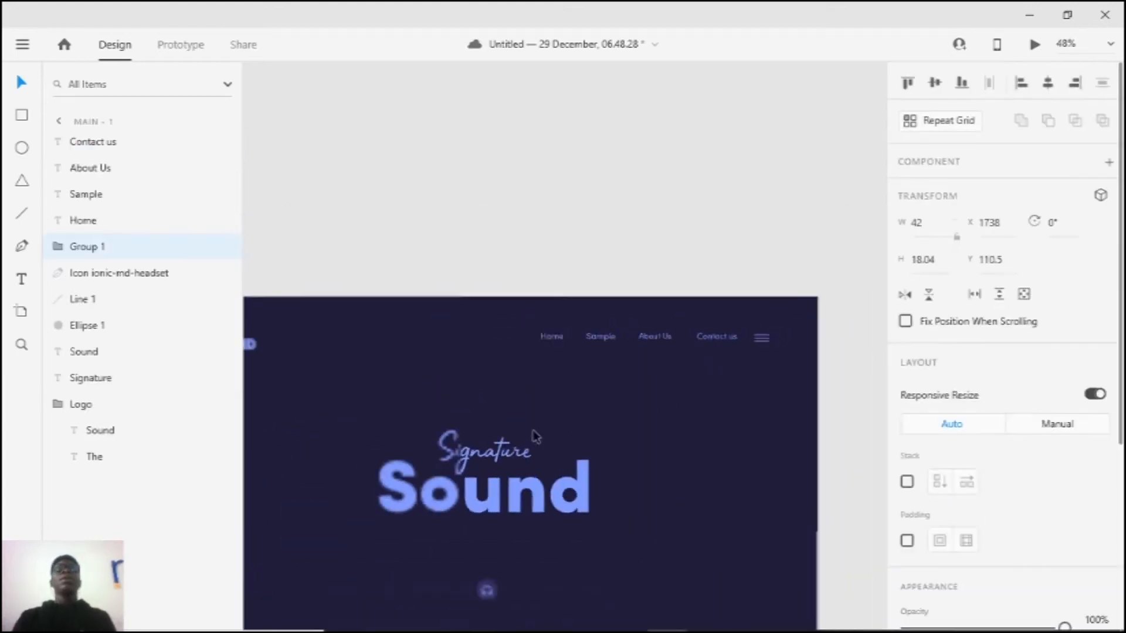
{"action": "scroll", "coordinate": [556, 448], "scroll_direction": "up", "scroll_amount": 6}
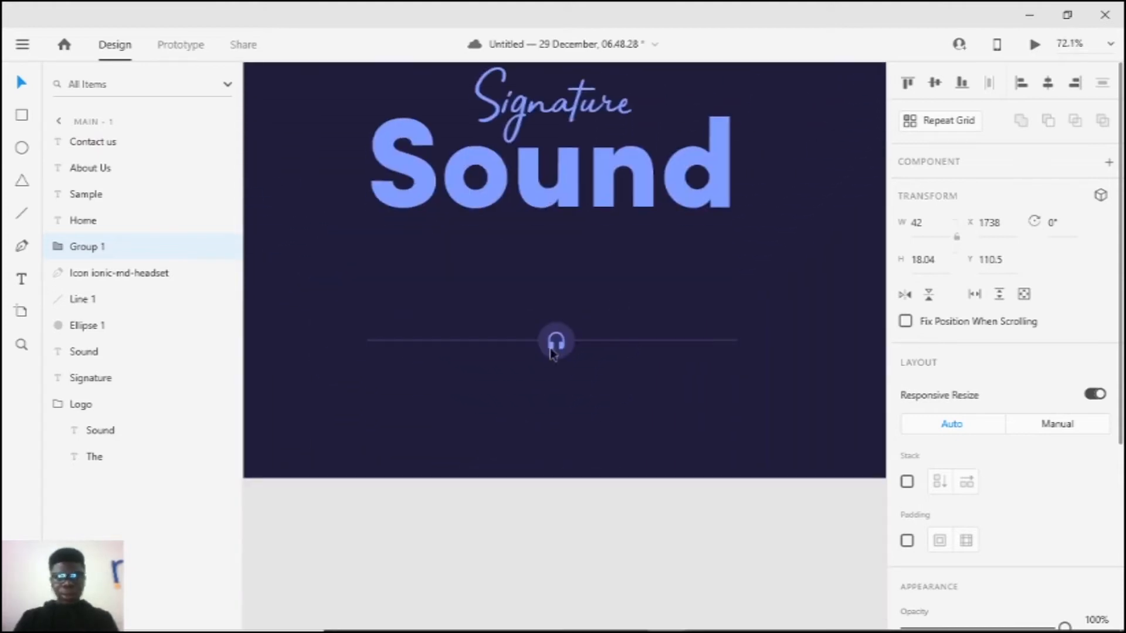
{"action": "left_click", "coordinate": [649, 338]}
{"action": "scroll", "coordinate": [657, 350], "scroll_direction": "down", "scroll_amount": 6}
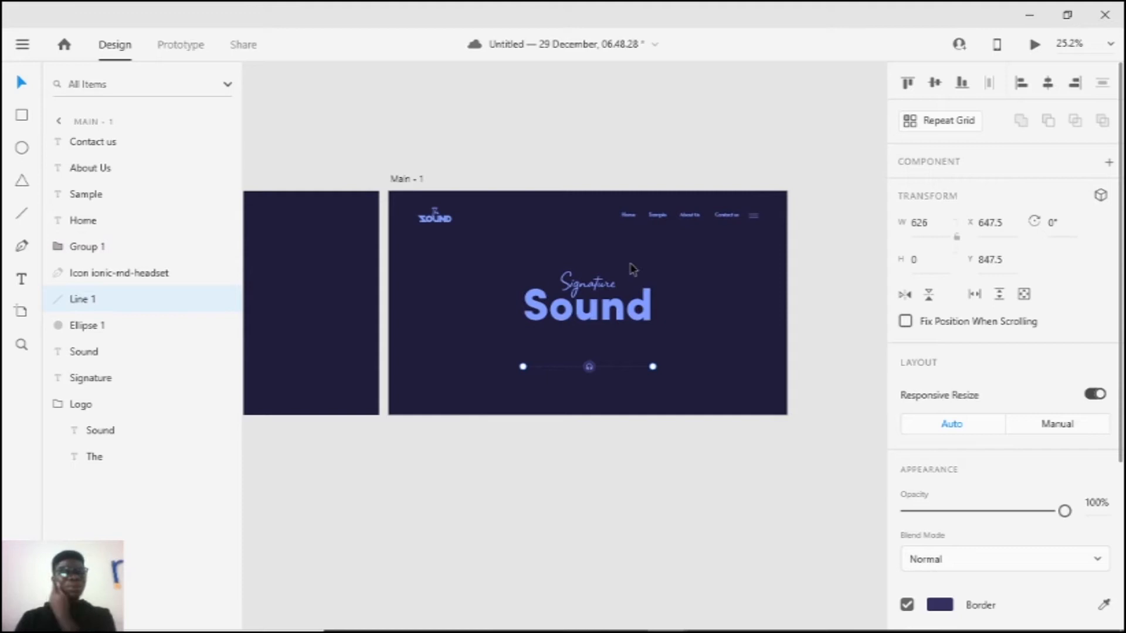
{"action": "scroll", "coordinate": [451, 299], "scroll_direction": "down", "scroll_amount": 1}
{"action": "scroll", "coordinate": [459, 293], "scroll_direction": "up", "scroll_amount": 1}
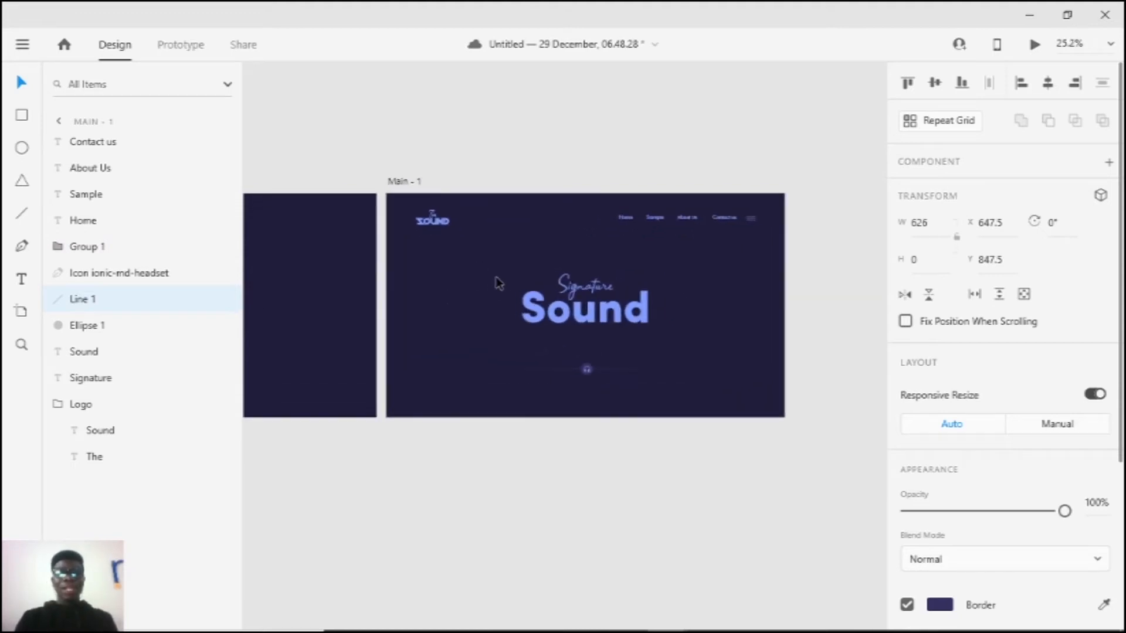
Step: Switch to the Music Front Page document and examine its preloader, Main -1 and Main -2 artboards for comparison
{"action": "key", "text": "alt+Tab"}
{"action": "scroll", "coordinate": [526, 245], "scroll_direction": "down", "scroll_amount": 3}
{"action": "left_click_drag", "start_coordinate": [414, 302], "coordinate": [795, 264]}
{"action": "left_click_drag", "start_coordinate": [348, 291], "coordinate": [761, 319]}
{"action": "left_click_drag", "start_coordinate": [608, 304], "coordinate": [171, 307]}
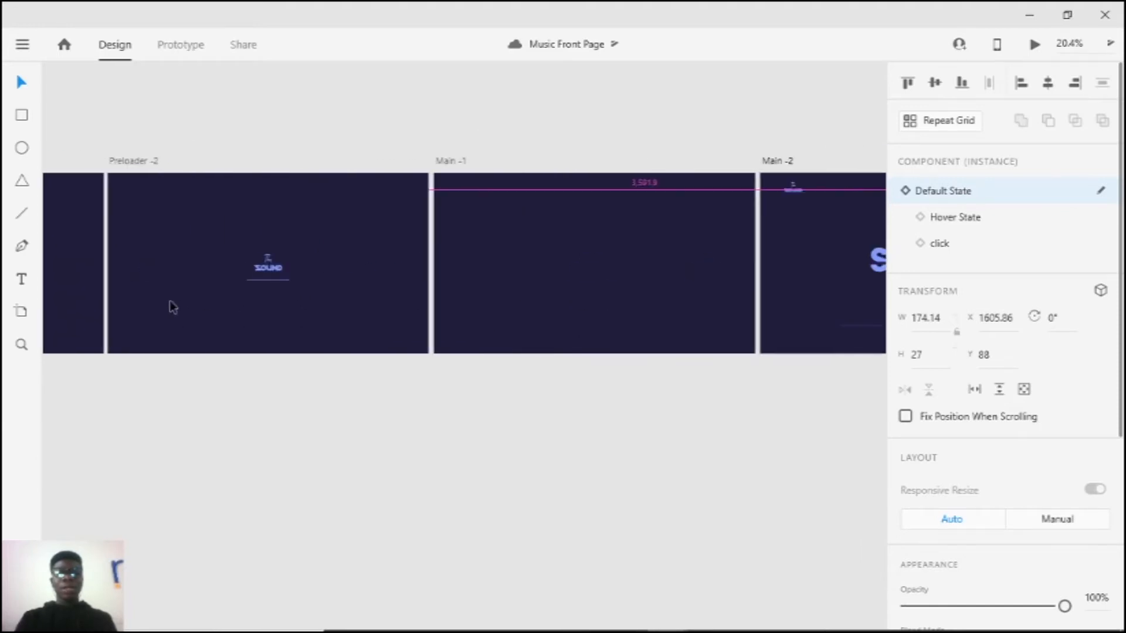
{"action": "left_click_drag", "start_coordinate": [438, 259], "coordinate": [110, 279]}
{"action": "left_click", "coordinate": [430, 297]}
{"action": "scroll", "coordinate": [477, 312], "scroll_direction": "up", "scroll_amount": 3}
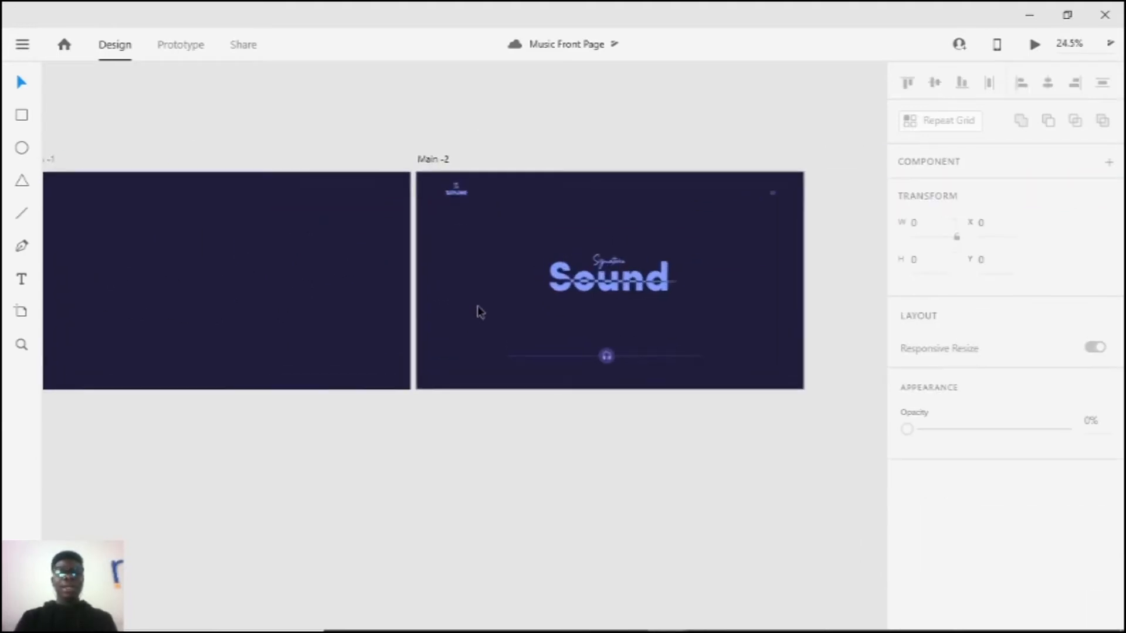
{"action": "scroll", "coordinate": [477, 256], "scroll_direction": "up", "scroll_amount": 2}
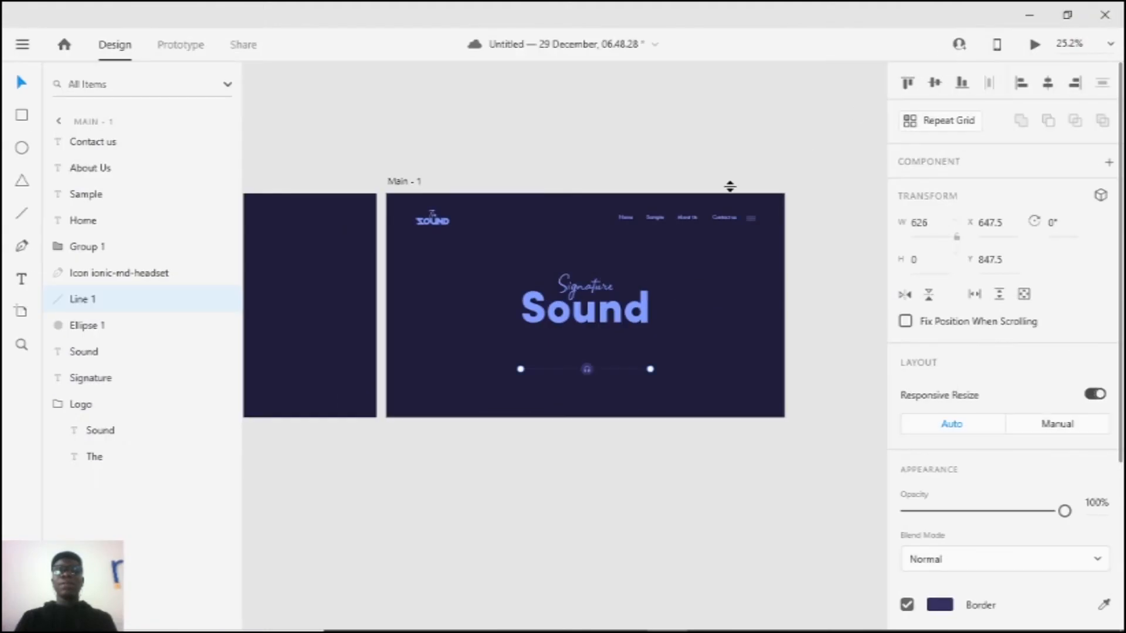
Step: Return to the untitled document, hide its layer list and save it
{"action": "scroll", "coordinate": [730, 186], "scroll_direction": "down", "scroll_amount": 3}
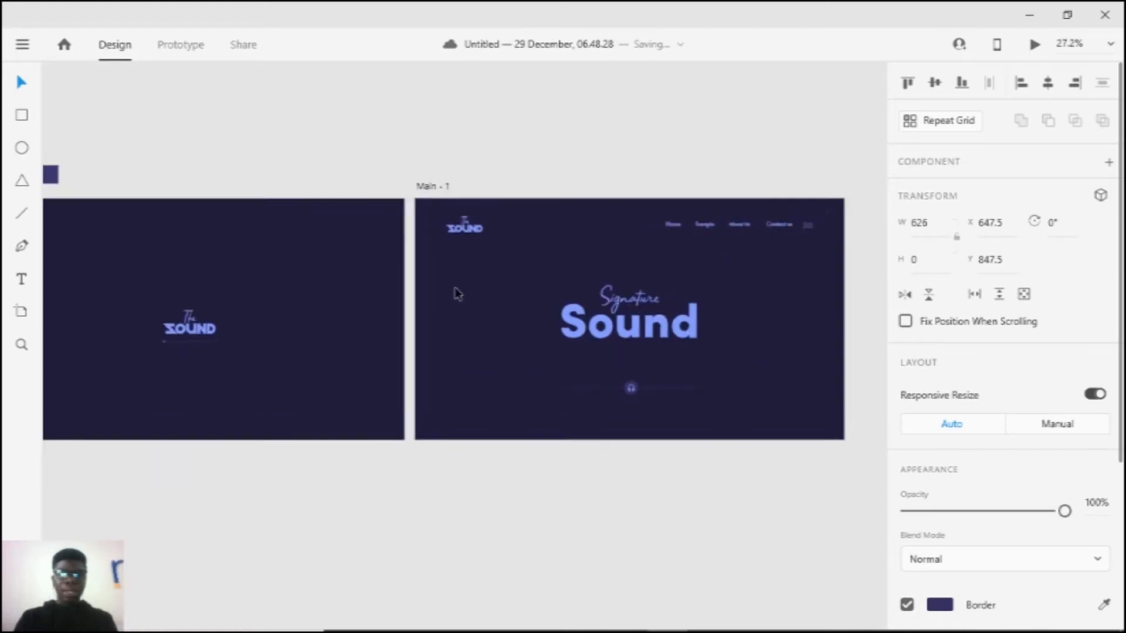
{"action": "scroll", "coordinate": [457, 293], "scroll_direction": "up", "scroll_amount": 1}
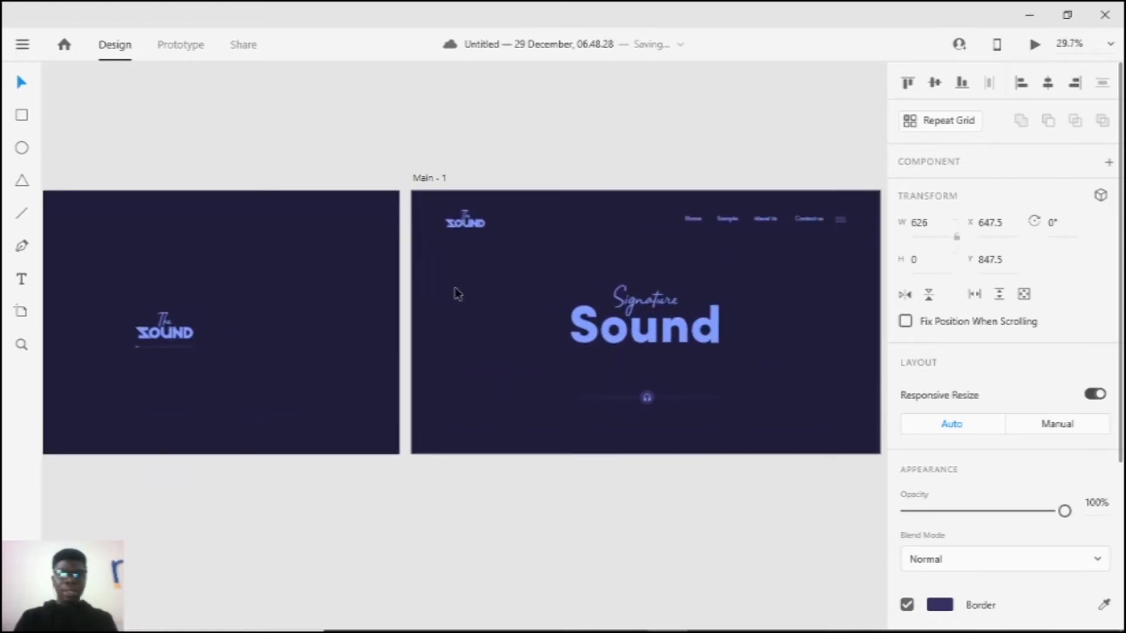
{"action": "scroll", "coordinate": [392, 152], "scroll_direction": "down", "scroll_amount": 2}
{"action": "left_click_drag", "start_coordinate": [448, 297], "coordinate": [497, 302]}
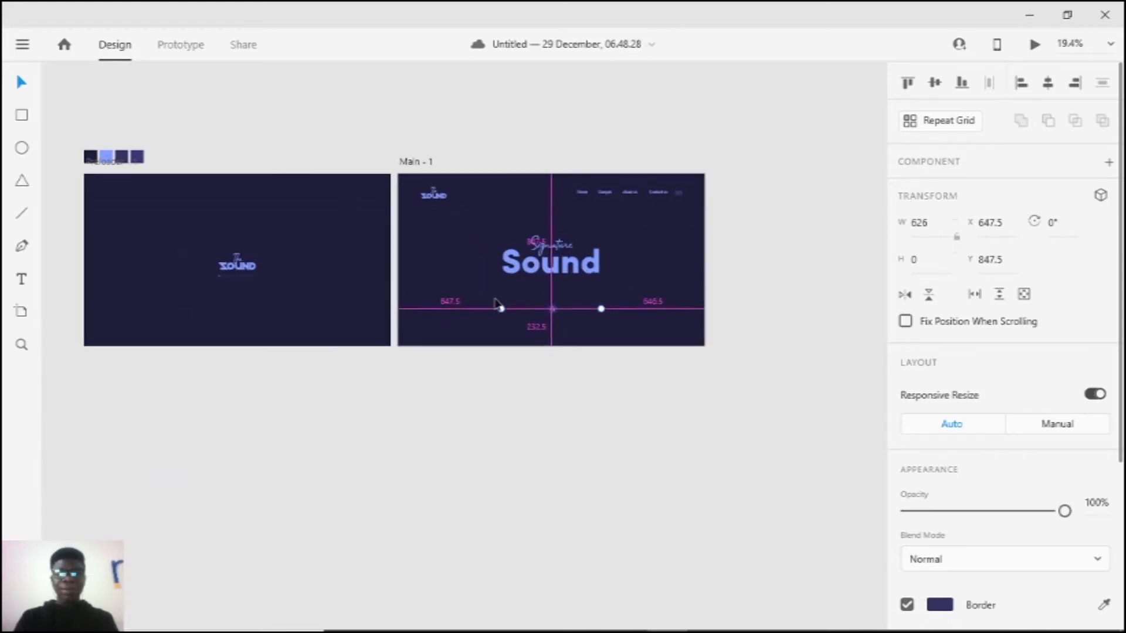
Step: Move the menu icon up to Y 105.5 so it lines up vertically with the navigation labels
{"action": "scroll", "coordinate": [412, 213], "scroll_direction": "up", "scroll_amount": 3}
{"action": "left_click_drag", "start_coordinate": [387, 194], "coordinate": [246, 168]}
{"action": "scroll", "coordinate": [726, 117], "scroll_direction": "up", "scroll_amount": 5}
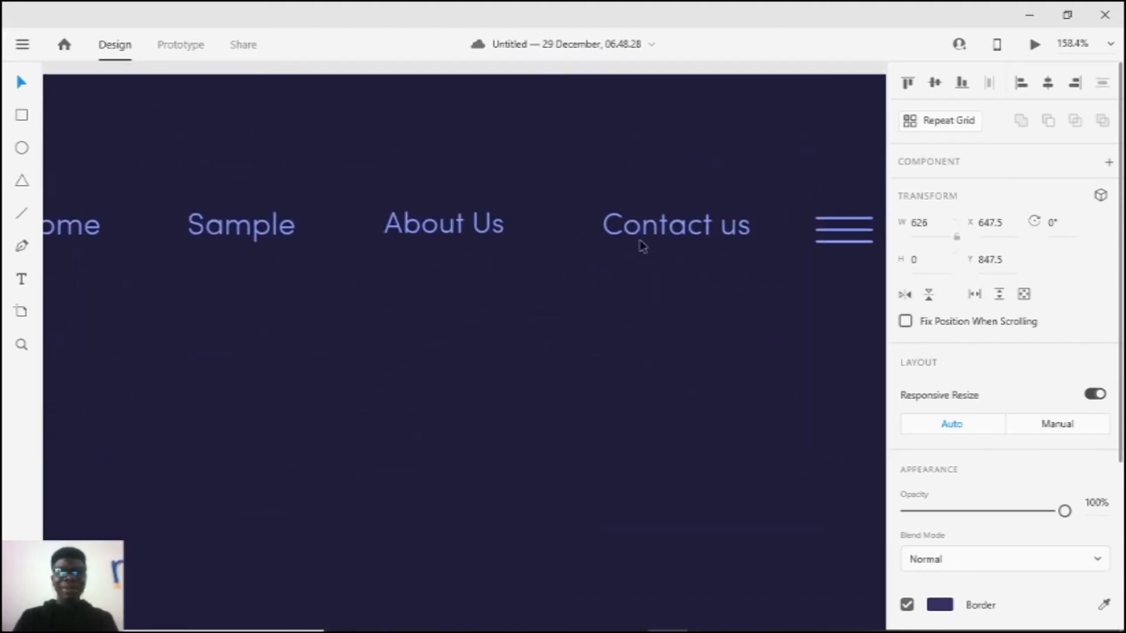
{"action": "scroll", "coordinate": [641, 244], "scroll_direction": "down", "scroll_amount": 2}
{"action": "left_click_drag", "start_coordinate": [646, 216], "coordinate": [560, 241]}
{"action": "left_click_drag", "start_coordinate": [638, 233], "coordinate": [704, 256]}
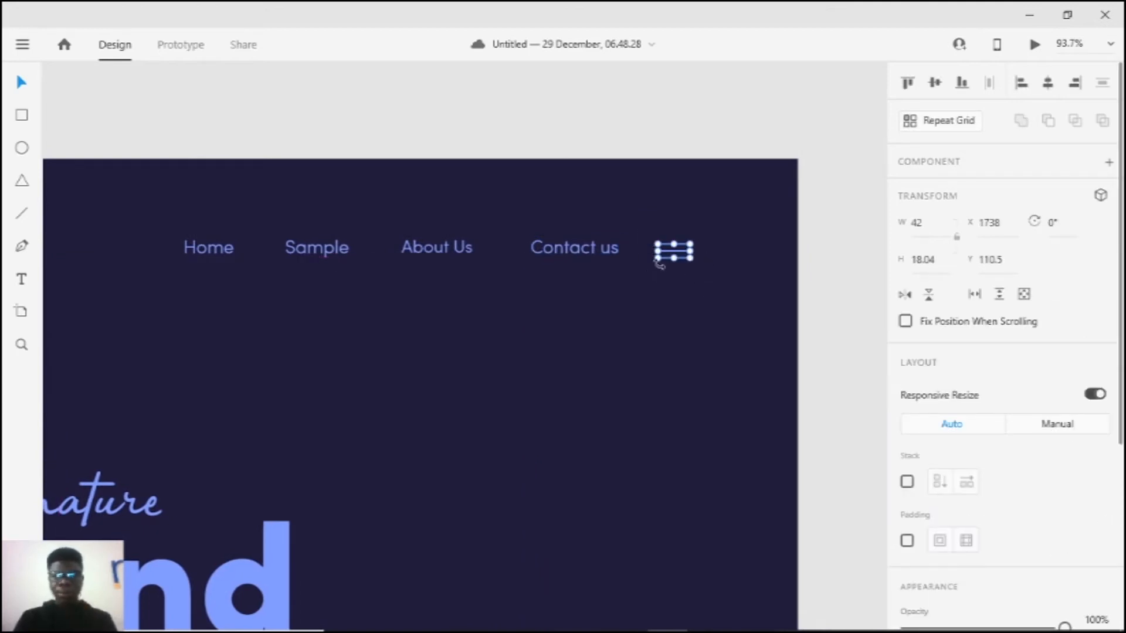
{"action": "scroll", "coordinate": [659, 264], "scroll_direction": "up", "scroll_amount": 4}
{"action": "left_click_drag", "start_coordinate": [658, 254], "coordinate": [671, 237]}
Step: Turn the menu icon group into a main component and save the document
{"action": "key", "text": "ctrl+k"}
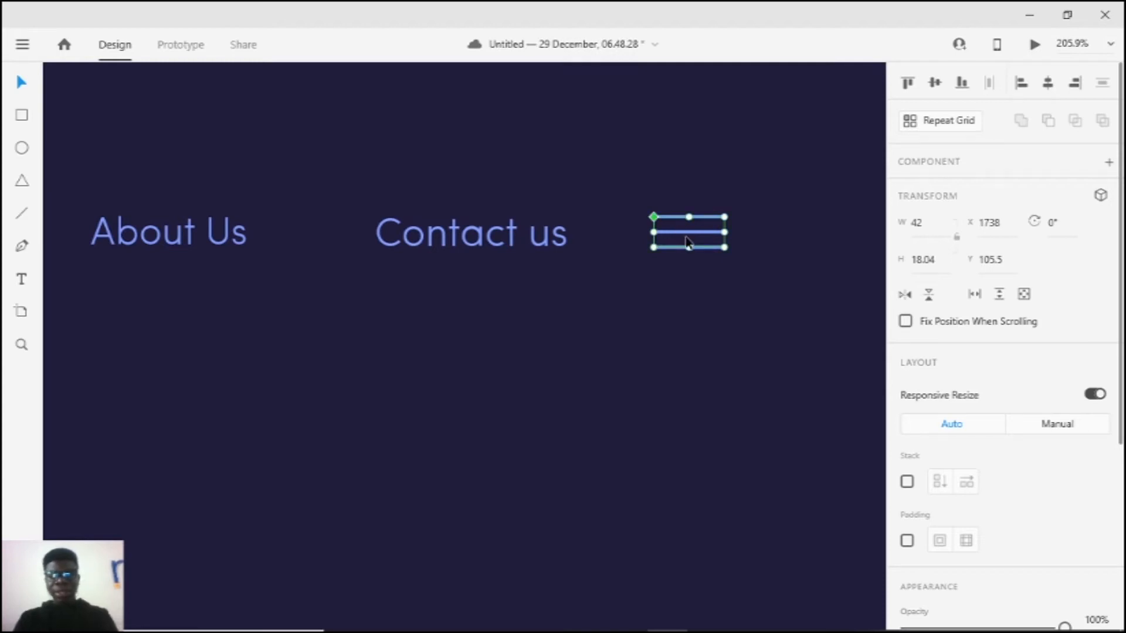
{"action": "key", "text": "ctrl+z"}
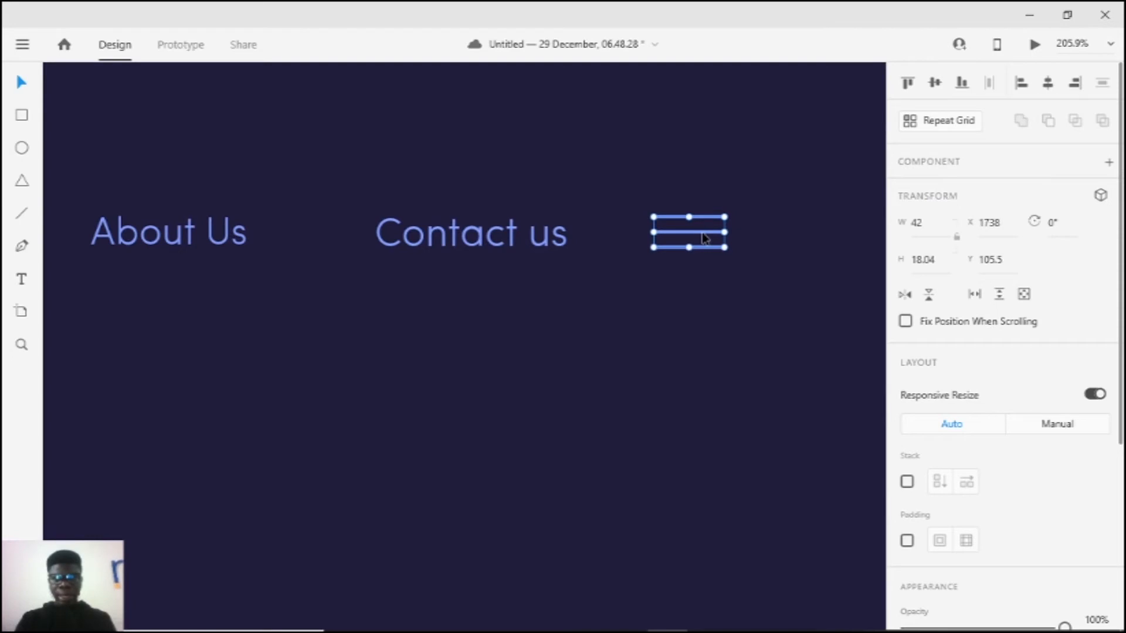
{"action": "right_click", "coordinate": [703, 237]}
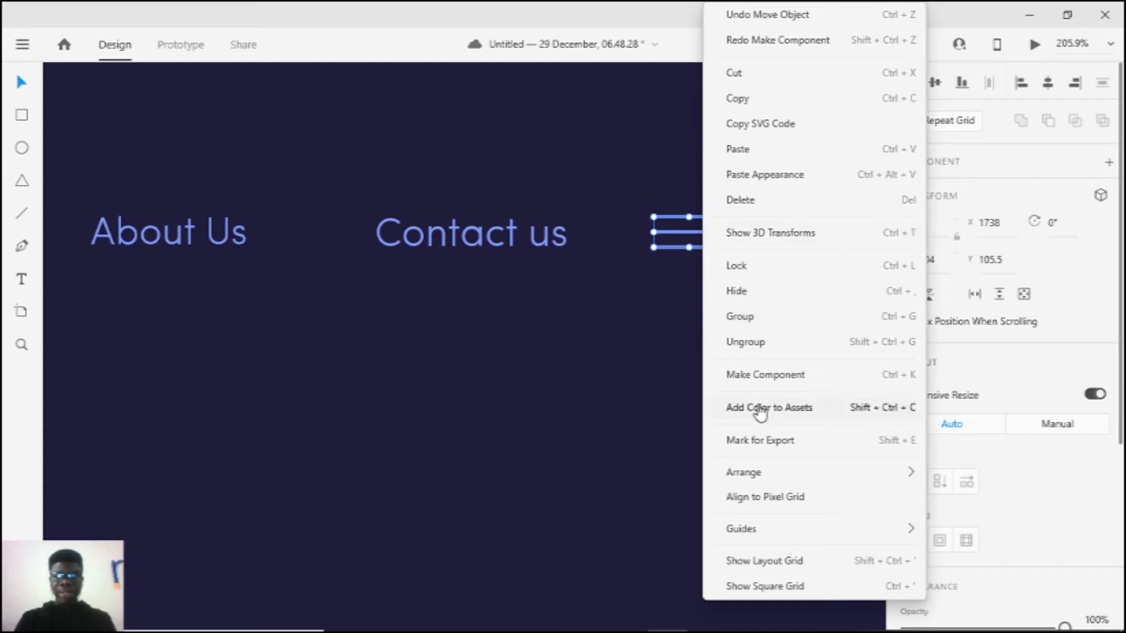
{"action": "left_click", "coordinate": [789, 384]}
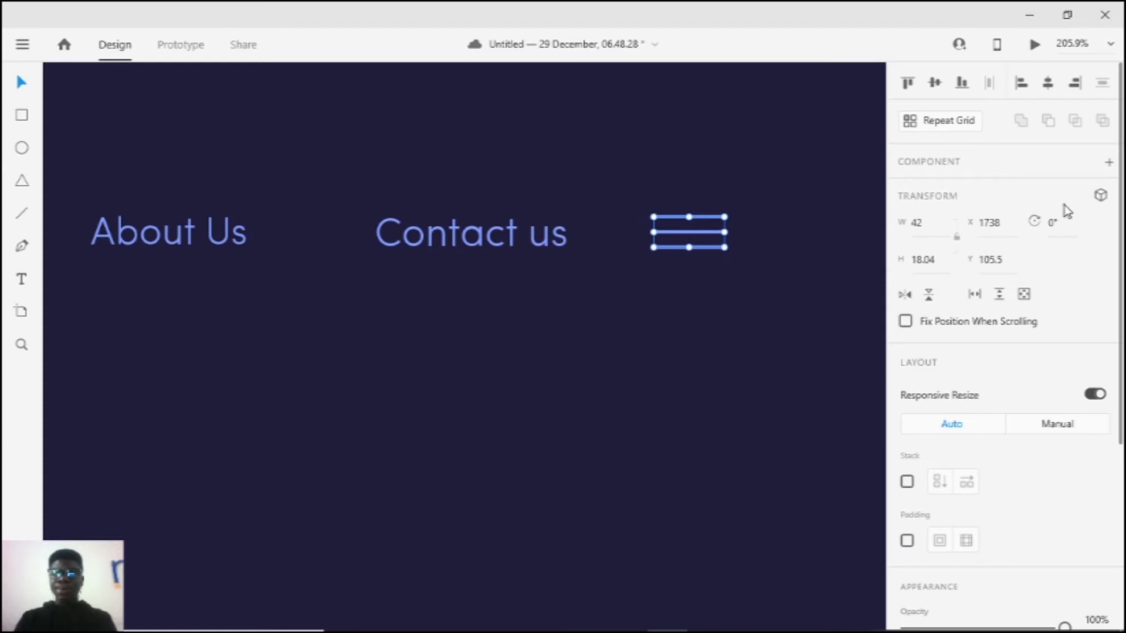
{"action": "key", "text": "ctrl+s"}
{"action": "left_click", "coordinate": [1109, 162]}
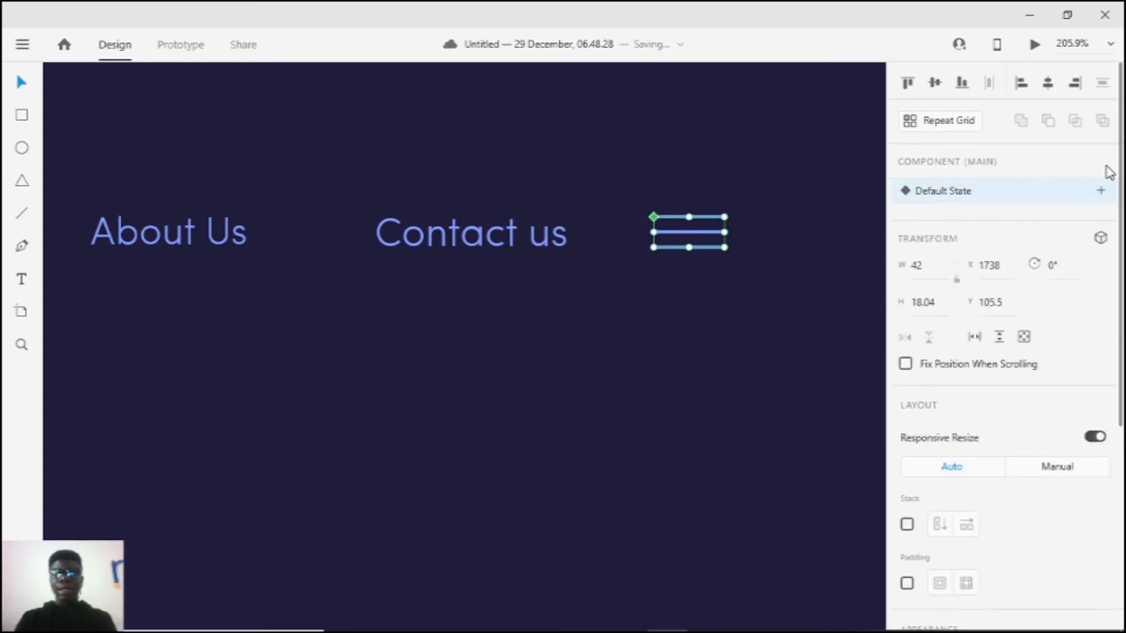
{"action": "scroll", "coordinate": [417, 283], "scroll_direction": "down", "scroll_amount": 5}
{"action": "left_click_drag", "start_coordinate": [359, 287], "coordinate": [530, 279]}
{"action": "scroll", "coordinate": [607, 282], "scroll_direction": "up", "scroll_amount": 3}
{"action": "left_click_drag", "start_coordinate": [201, 232], "coordinate": [613, 323]}
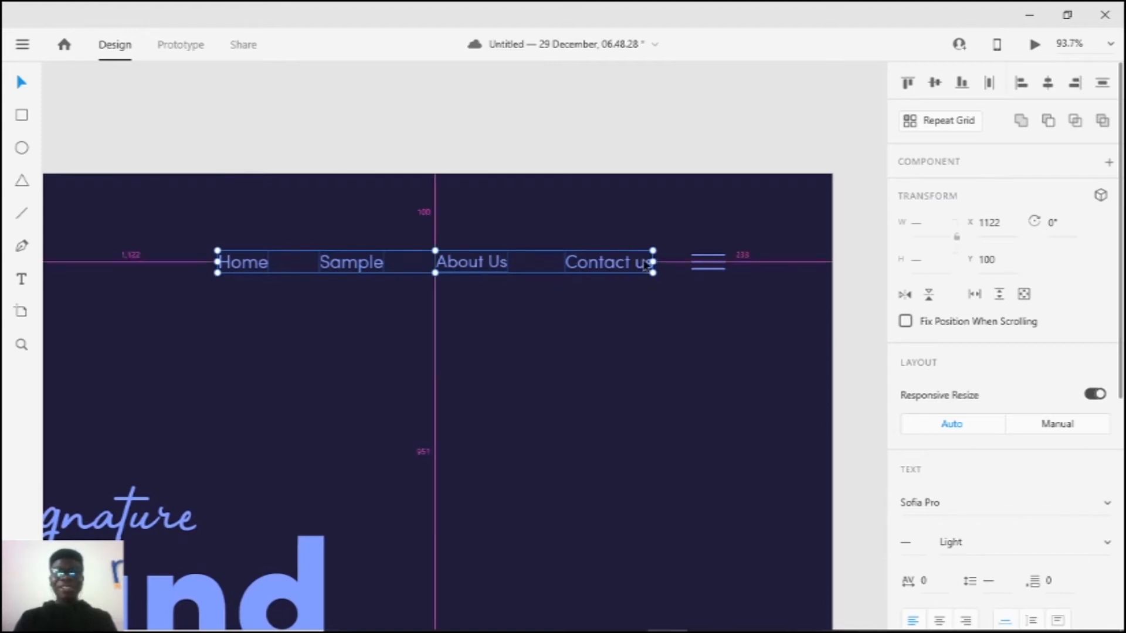
{"action": "scroll", "coordinate": [633, 258], "scroll_direction": "up", "scroll_amount": 2}
{"action": "scroll", "coordinate": [538, 289], "scroll_direction": "down", "scroll_amount": 4}
{"action": "scroll", "coordinate": [538, 289], "scroll_direction": "up", "scroll_amount": 3}
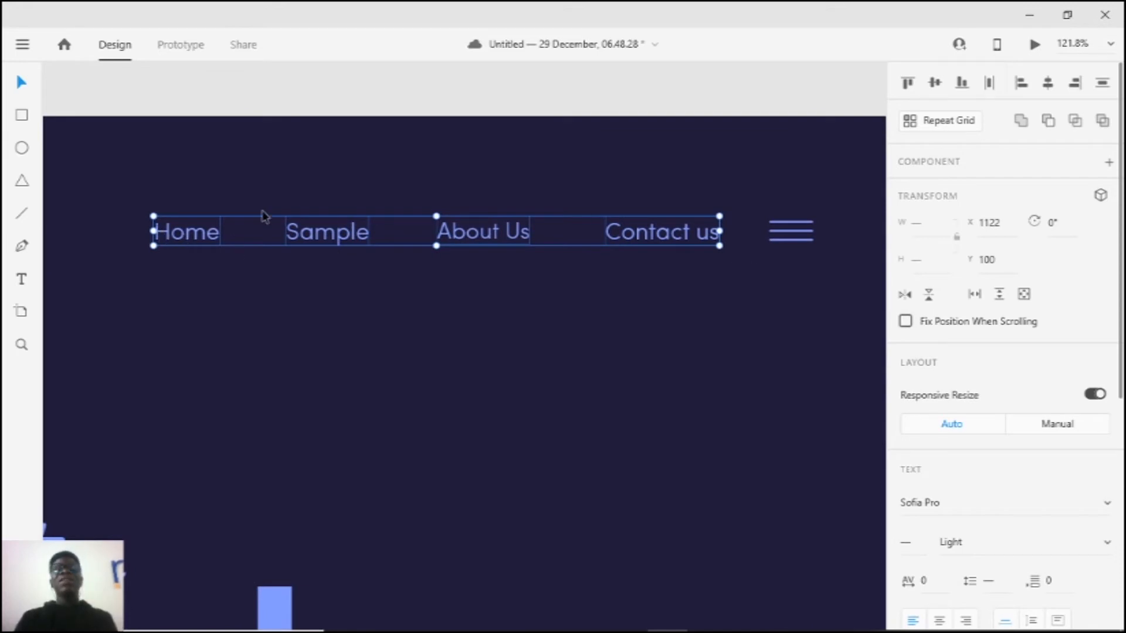
{"action": "left_click", "coordinate": [351, 185]}
{"action": "scroll", "coordinate": [355, 181], "scroll_direction": "down", "scroll_amount": 3}
{"action": "scroll", "coordinate": [417, 201], "scroll_direction": "up", "scroll_amount": 4}
{"action": "scroll", "coordinate": [261, 227], "scroll_direction": "down", "scroll_amount": 3}
{"action": "scroll", "coordinate": [328, 231], "scroll_direction": "up", "scroll_amount": 3}
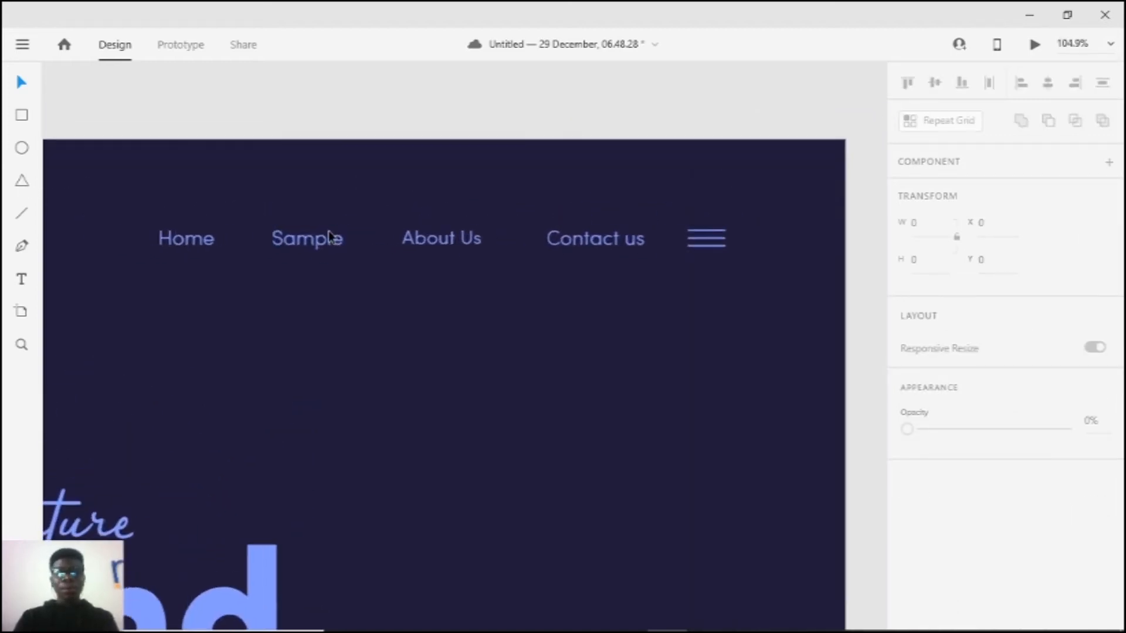
Step: Try to widen the spacing between the four navigation labels by extending the row out to X 1042
{"action": "left_click_drag", "start_coordinate": [478, 253], "coordinate": [676, 276]}
{"action": "left_click_drag", "start_coordinate": [636, 244], "coordinate": [588, 243]}
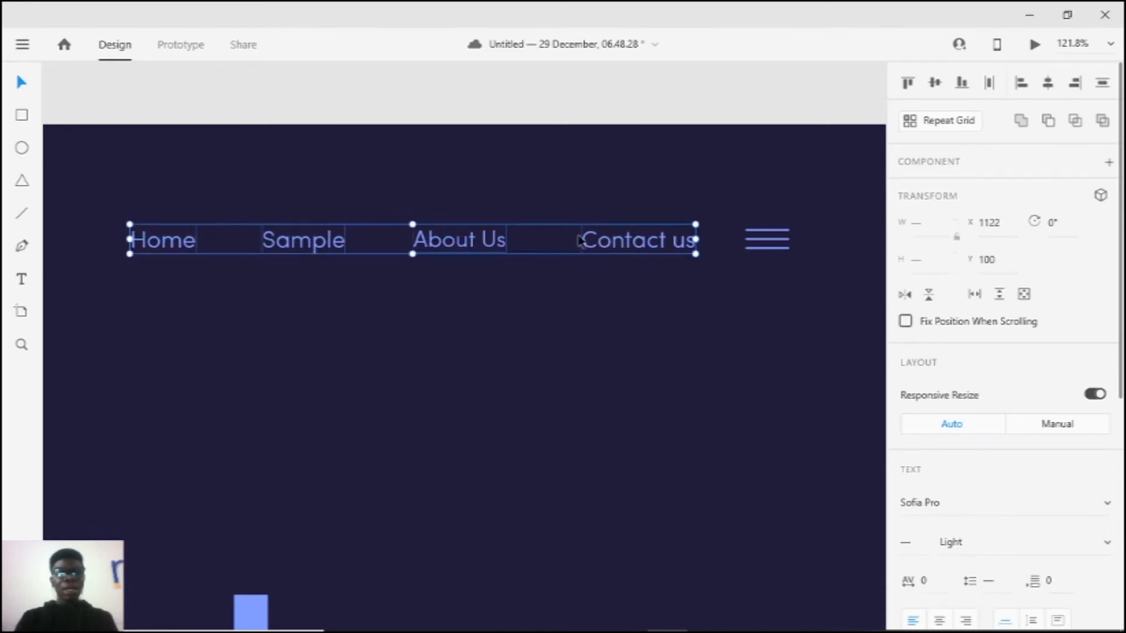
{"action": "scroll", "coordinate": [482, 227], "scroll_direction": "down", "scroll_amount": 2}
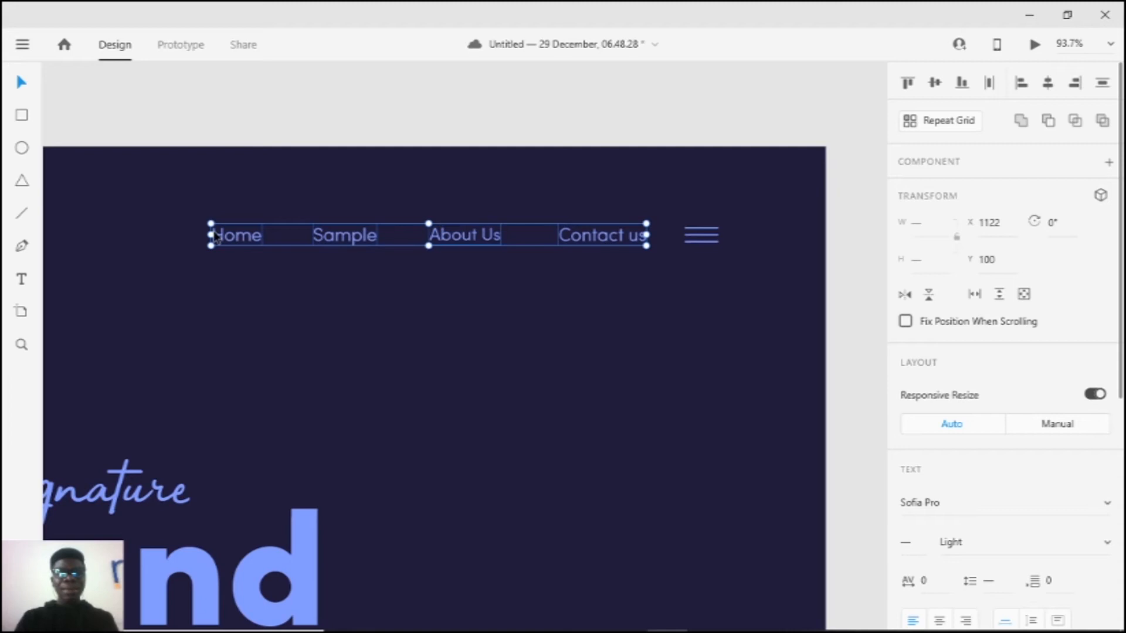
{"action": "left_click_drag", "start_coordinate": [211, 233], "coordinate": [151, 200]}
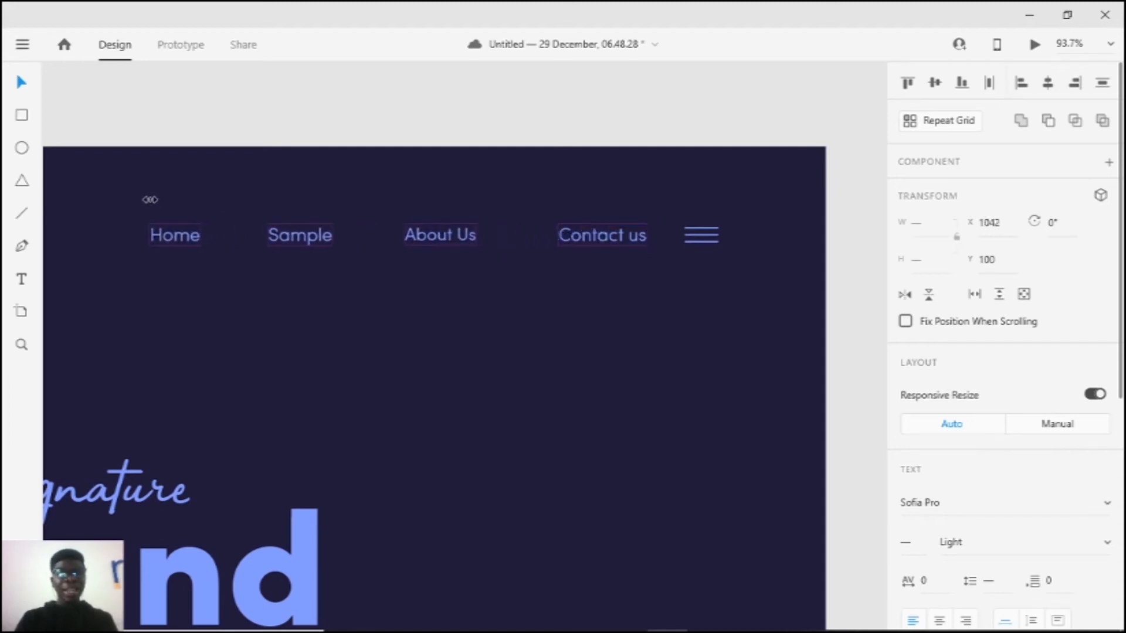
{"action": "key", "text": "ctrl+z"}
{"action": "key", "text": "Escape"}
Step: Move the four navigation labels up to Y 56, above the menu icon, and inspect the icon component
{"action": "left_click_drag", "start_coordinate": [133, 186], "coordinate": [650, 321]}
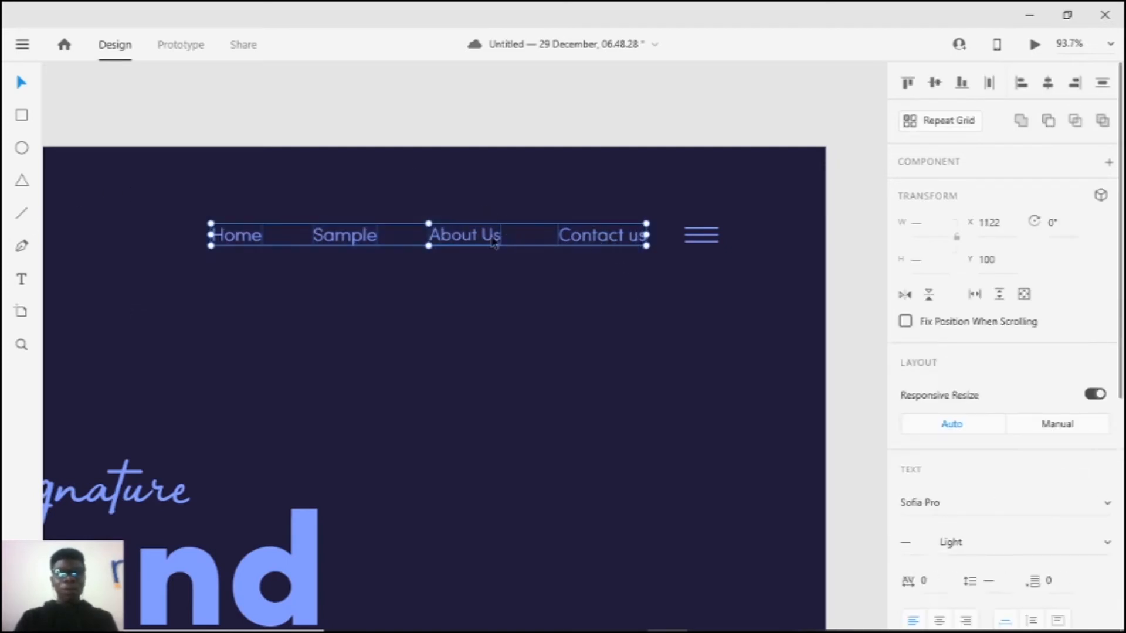
{"action": "left_click_drag", "start_coordinate": [476, 240], "coordinate": [472, 207]}
{"action": "left_click", "coordinate": [703, 236]}
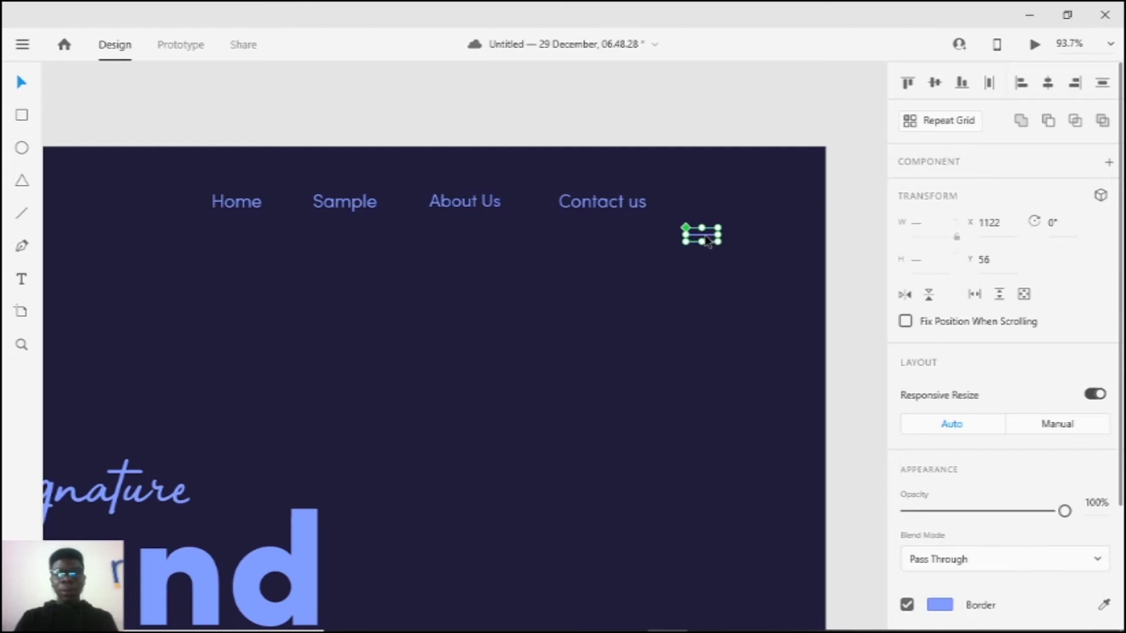
{"action": "scroll", "coordinate": [707, 241], "scroll_direction": "up", "scroll_amount": 1}
{"action": "scroll", "coordinate": [706, 241], "scroll_direction": "up", "scroll_amount": 5}
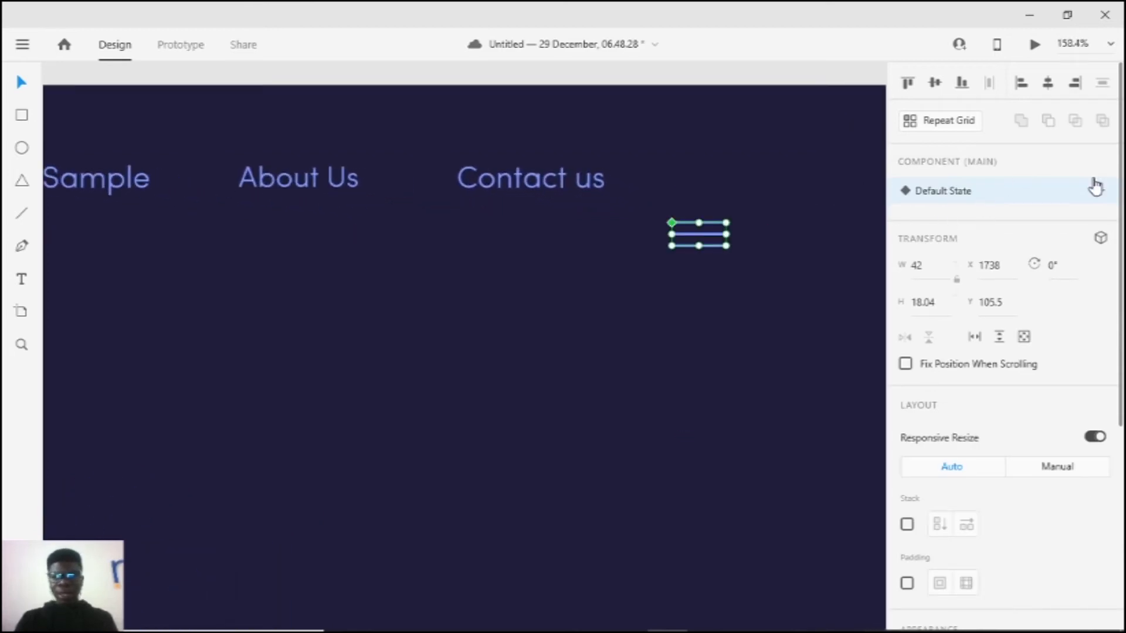
{"action": "scroll", "coordinate": [405, 249], "scroll_direction": "down", "scroll_amount": 5}
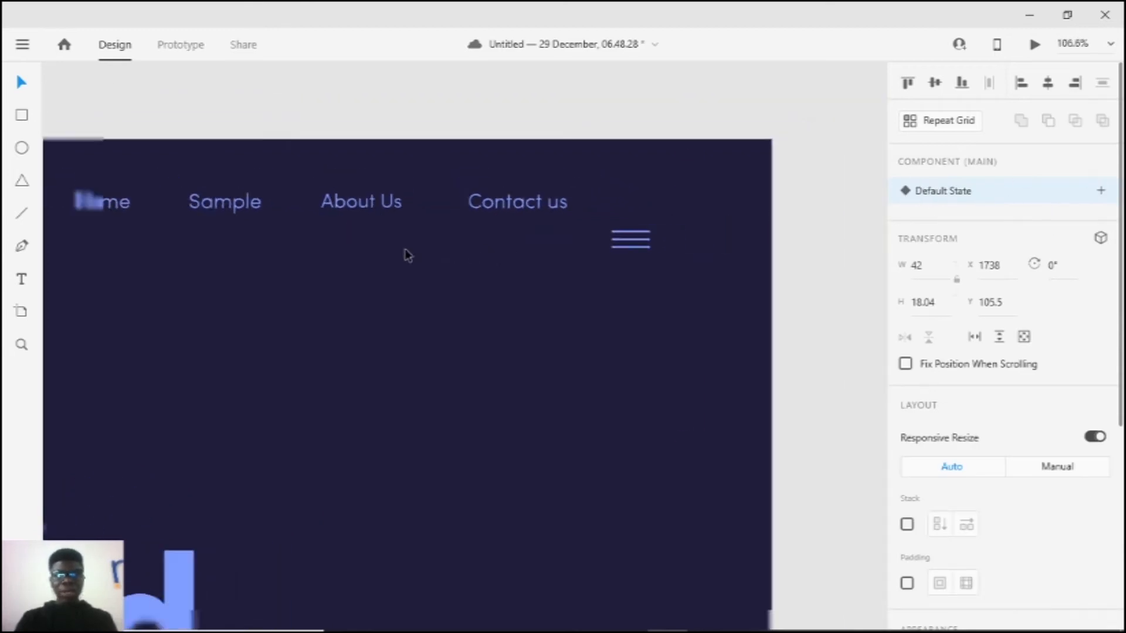
Step: Cut the Home, Sample, About Us and Contact us labels and paste them inside the menu icon component
{"action": "left_click_drag", "start_coordinate": [238, 207], "coordinate": [677, 269]}
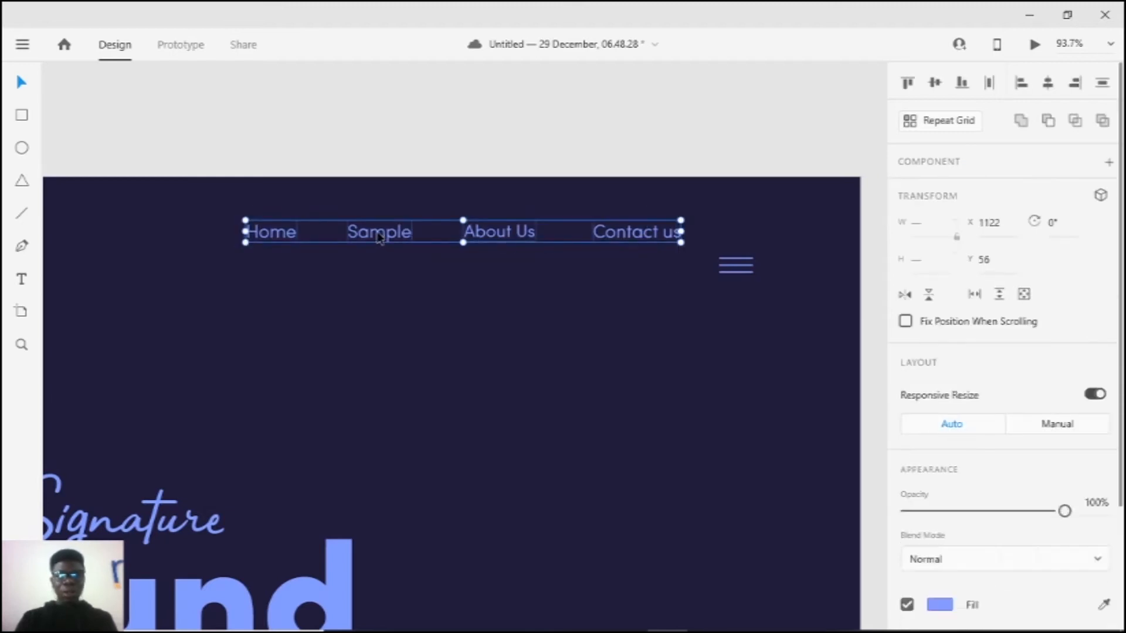
{"action": "key", "text": "Delete"}
{"action": "left_click", "coordinate": [735, 271]}
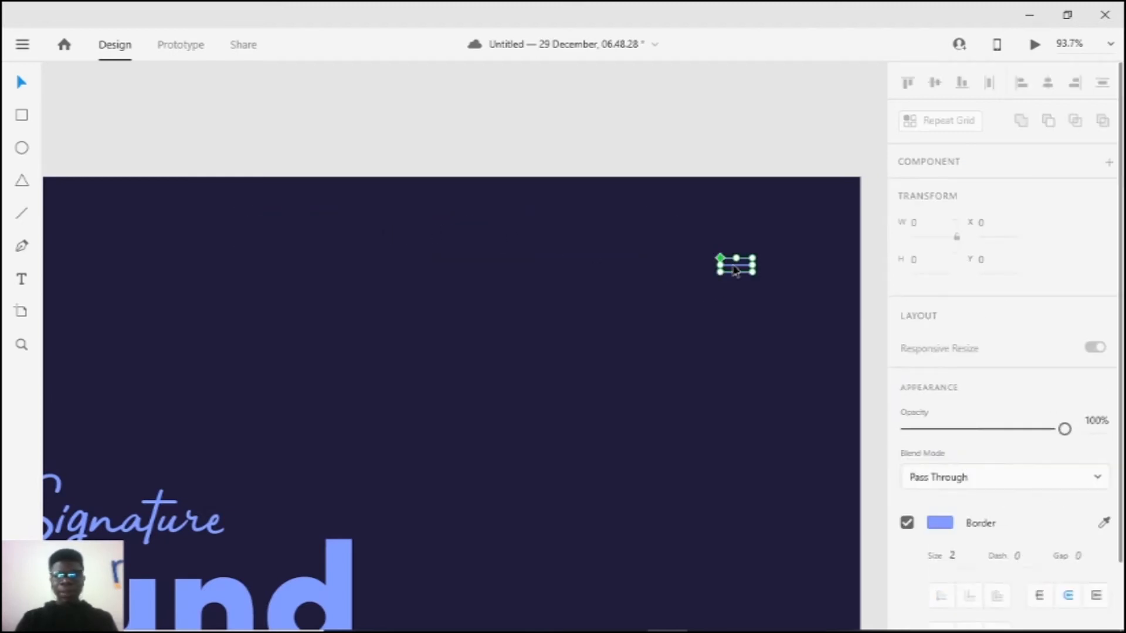
{"action": "double_click", "coordinate": [733, 266]}
{"action": "scroll", "coordinate": [733, 266], "scroll_direction": "up", "scroll_amount": 3}
{"action": "scroll", "coordinate": [733, 266], "scroll_direction": "down", "scroll_amount": 3}
{"action": "scroll", "coordinate": [681, 274], "scroll_direction": "left", "scroll_amount": 1}
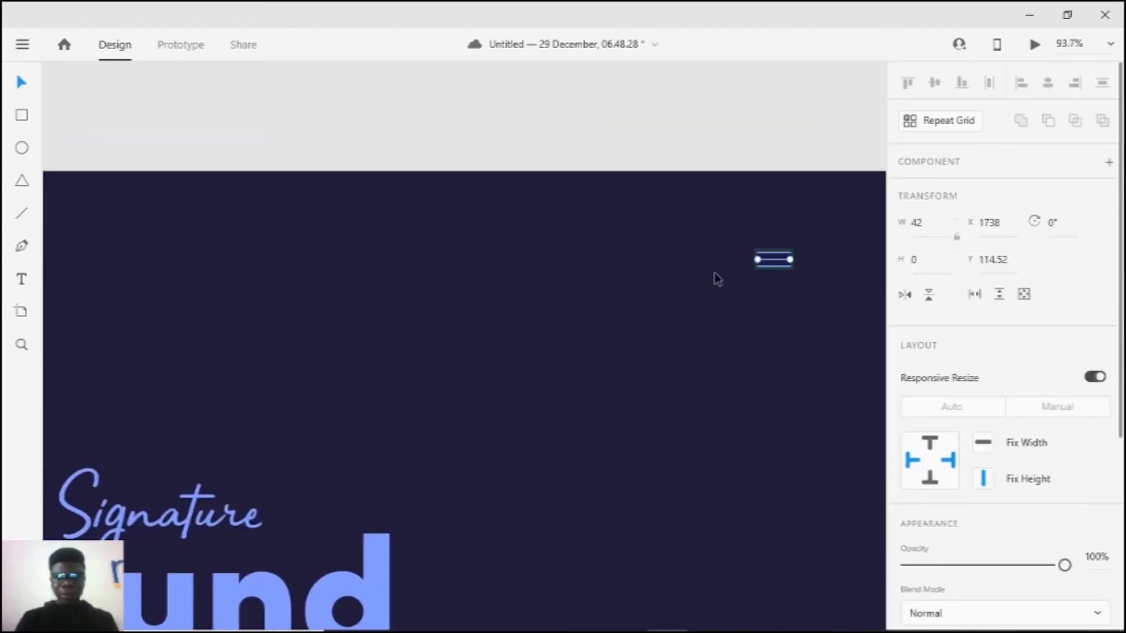
{"action": "key", "text": "ctrl+z"}
Step: Position the labels inside the component at X 1121, Y 95, in line with the menu icon
{"action": "left_click_drag", "start_coordinate": [693, 239], "coordinate": [666, 256]}
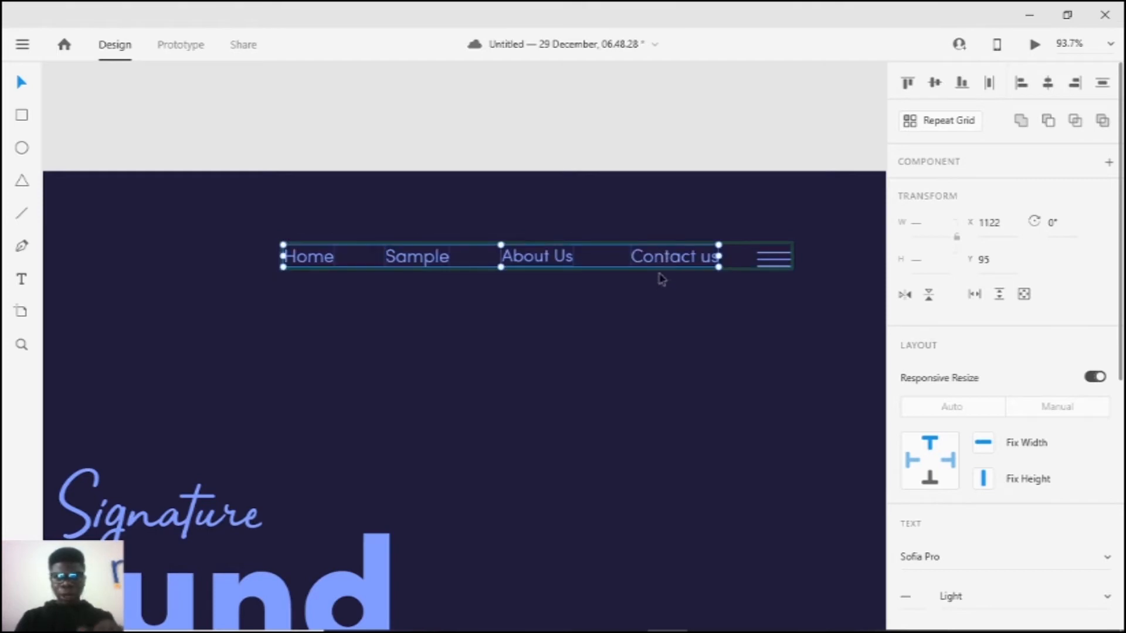
{"action": "scroll", "coordinate": [655, 267], "scroll_direction": "up", "scroll_amount": 3}
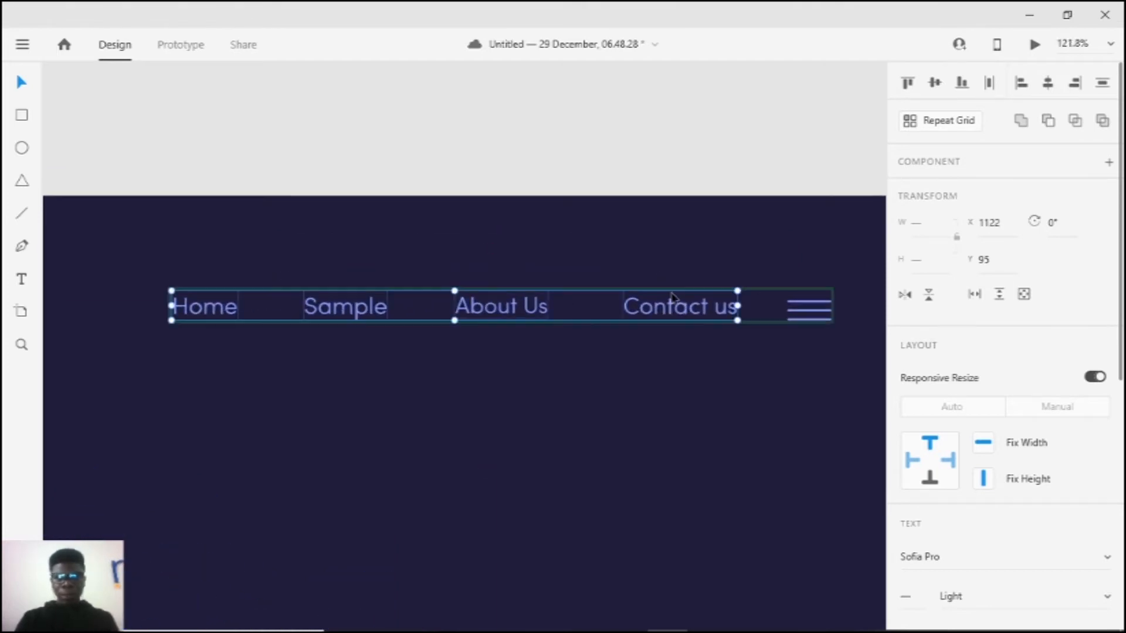
{"action": "left_click_drag", "start_coordinate": [674, 315], "coordinate": [674, 315]}
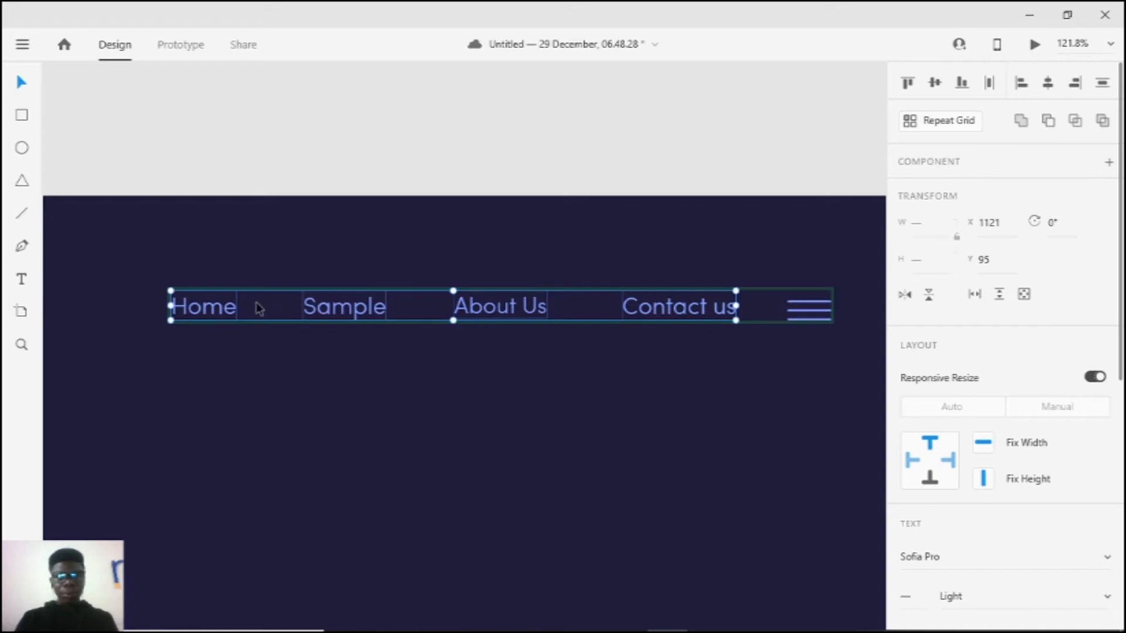
Step: Spread the navigation labels out to start at X 940 and distribute them evenly horizontally
{"action": "scroll", "coordinate": [354, 309], "scroll_direction": "down", "scroll_amount": 3}
{"action": "left_click_drag", "start_coordinate": [296, 307], "coordinate": [160, 304]}
{"action": "key", "text": "ctrl+z"}
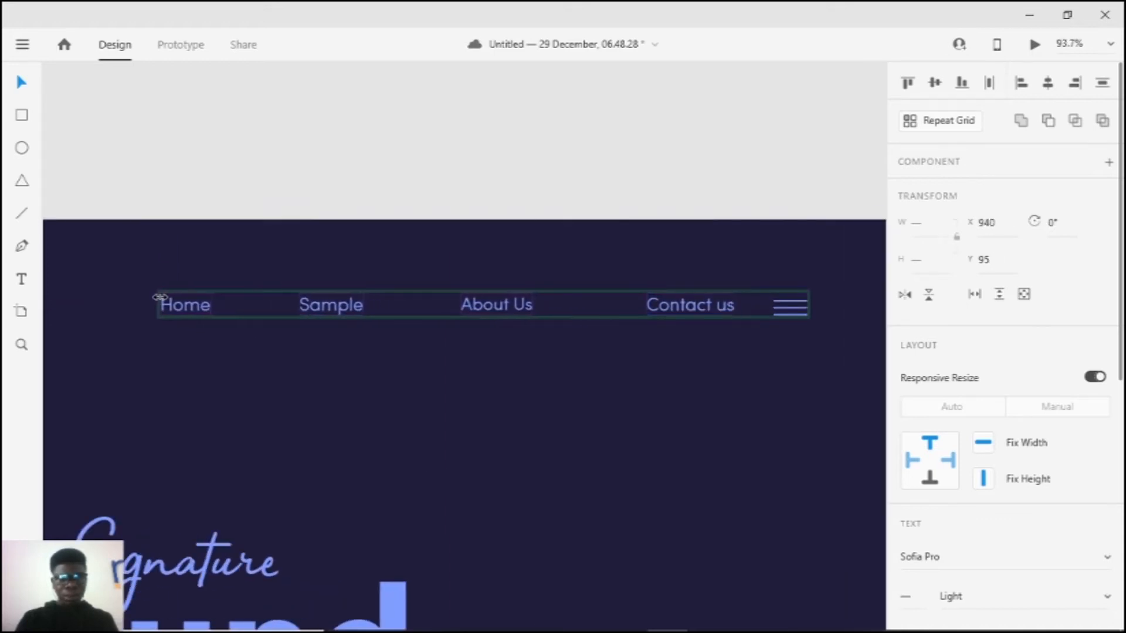
{"action": "left_click", "coordinate": [989, 82]}
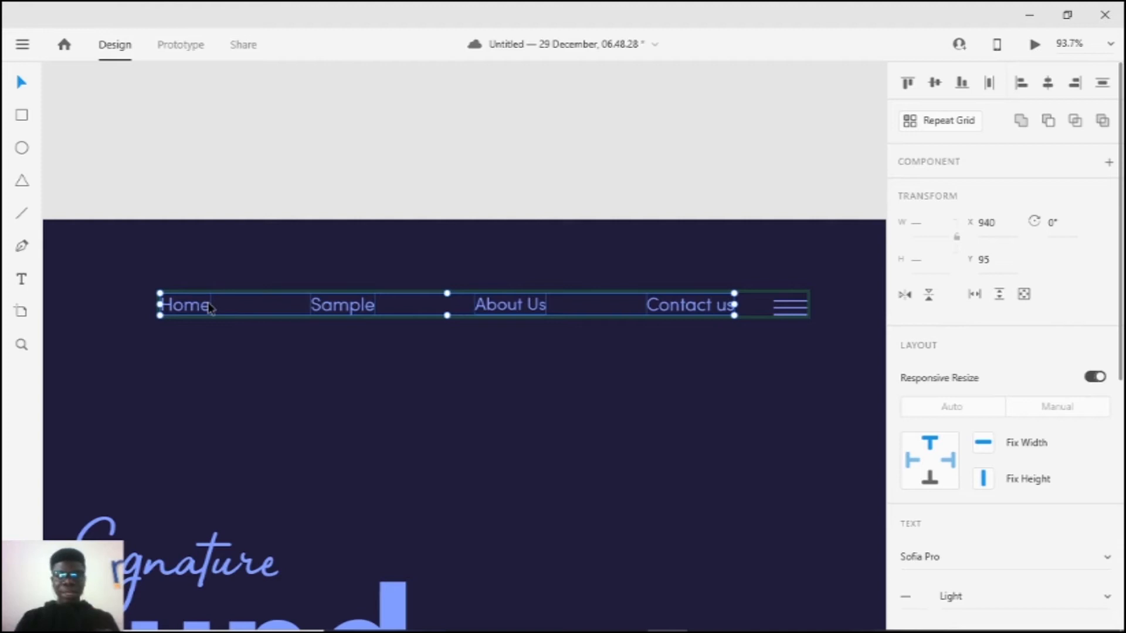
Step: Collapse the navigation labels onto Contact us, starting at X 1536, and set their opacity to 0%
{"action": "left_click_drag", "start_coordinate": [160, 304], "coordinate": [618, 305]}
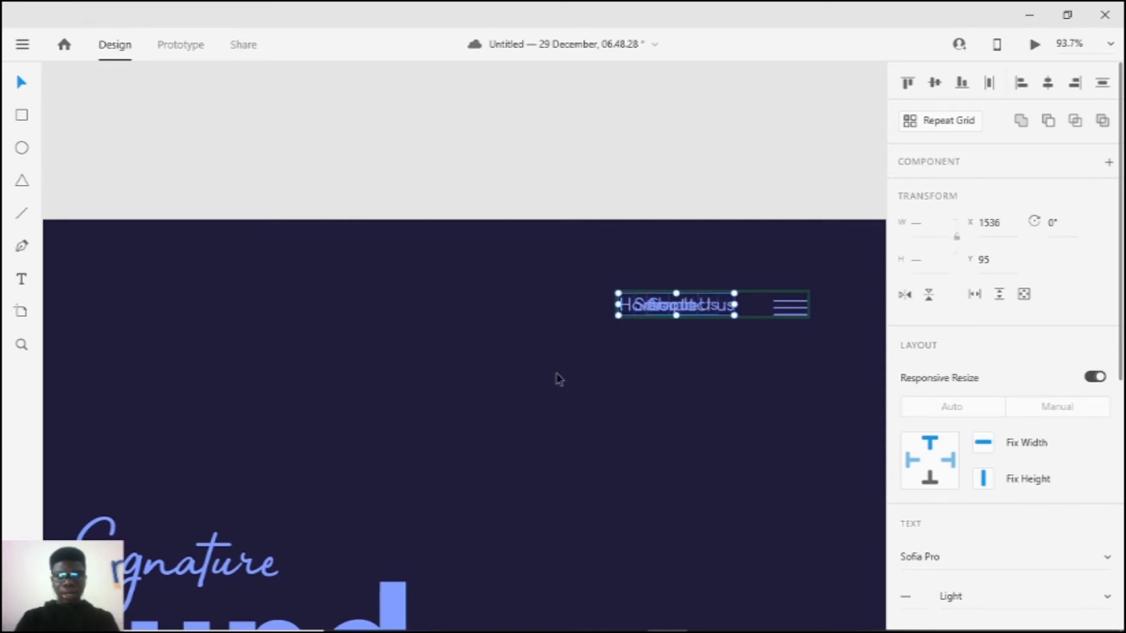
{"action": "scroll", "coordinate": [828, 435], "scroll_direction": "down", "scroll_amount": 2}
{"action": "scroll", "coordinate": [1022, 410], "scroll_direction": "down", "scroll_amount": 3}
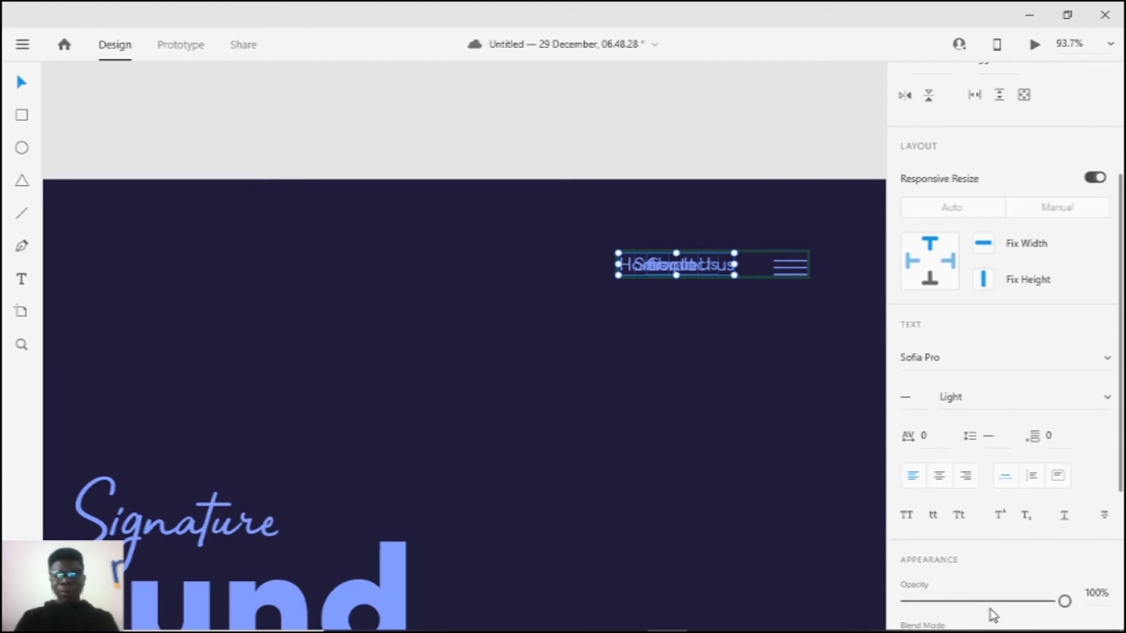
{"action": "left_click_drag", "start_coordinate": [1064, 601], "coordinate": [866, 570]}
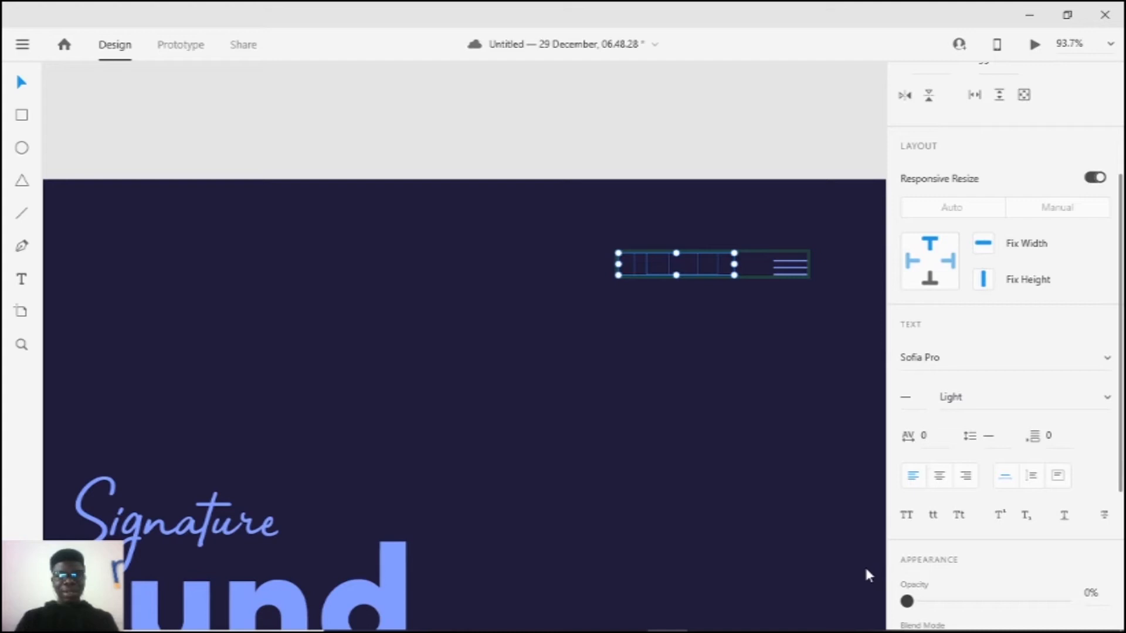
Step: Raise the stacked labels' opacity to 40% and move them closer to the menu icon, to X 1570
{"action": "scroll", "coordinate": [704, 320], "scroll_direction": "up", "scroll_amount": 2}
{"action": "left_click_drag", "start_coordinate": [696, 252], "coordinate": [714, 255]}
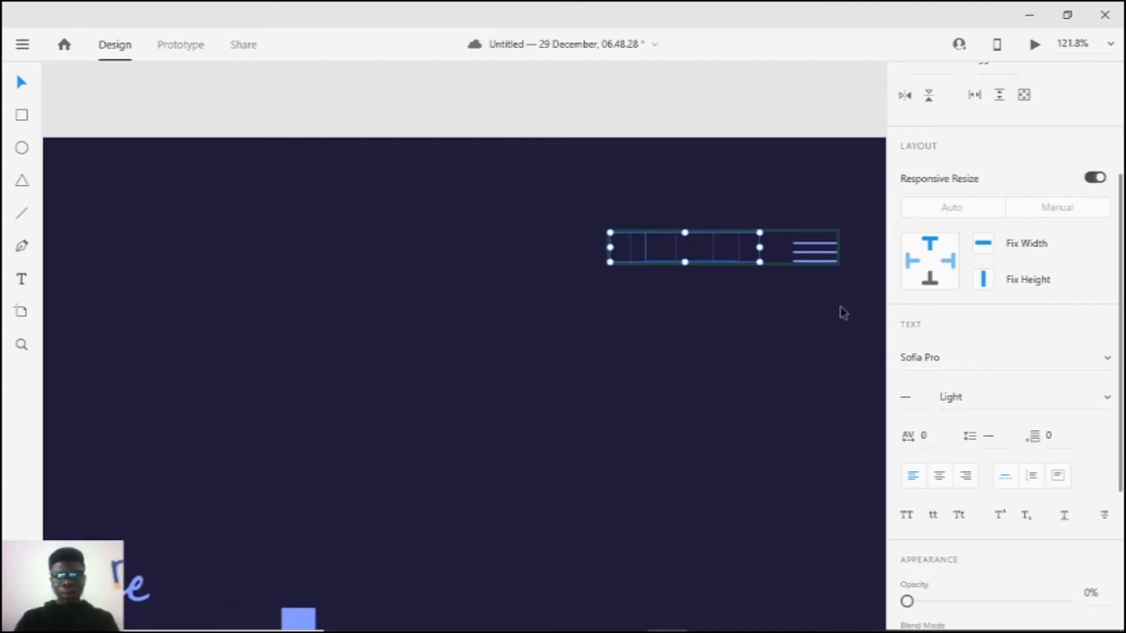
{"action": "scroll", "coordinate": [977, 420], "scroll_direction": "down", "scroll_amount": 3}
{"action": "left_click", "coordinate": [970, 401]}
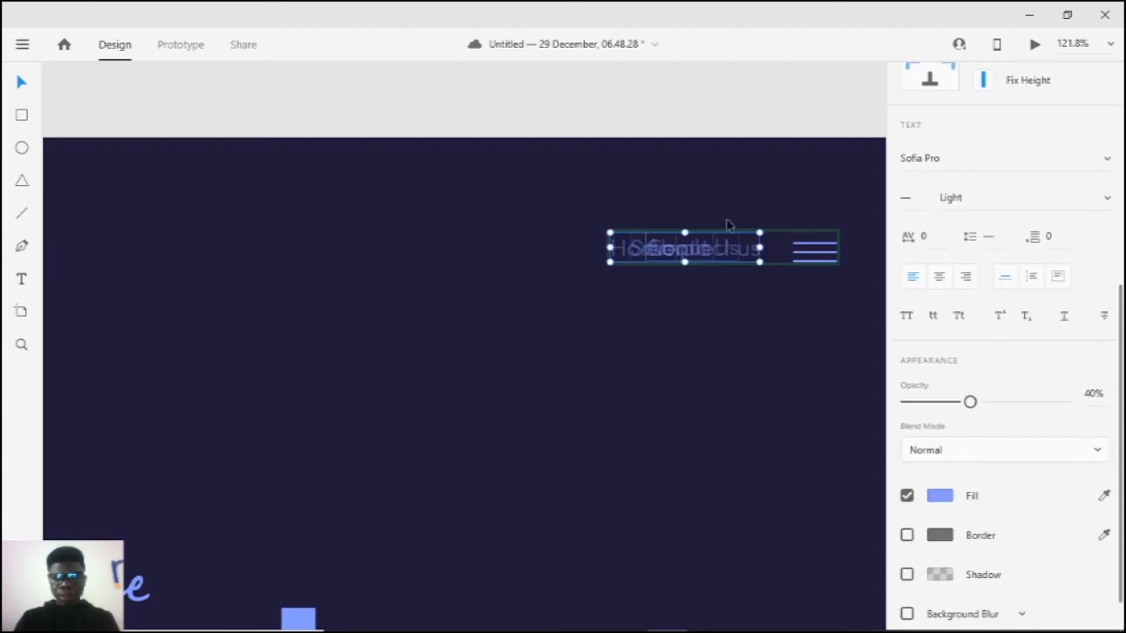
{"action": "double_click", "coordinate": [726, 242]}
{"action": "key", "text": "Escape"}
{"action": "left_click_drag", "start_coordinate": [572, 203], "coordinate": [739, 254]}
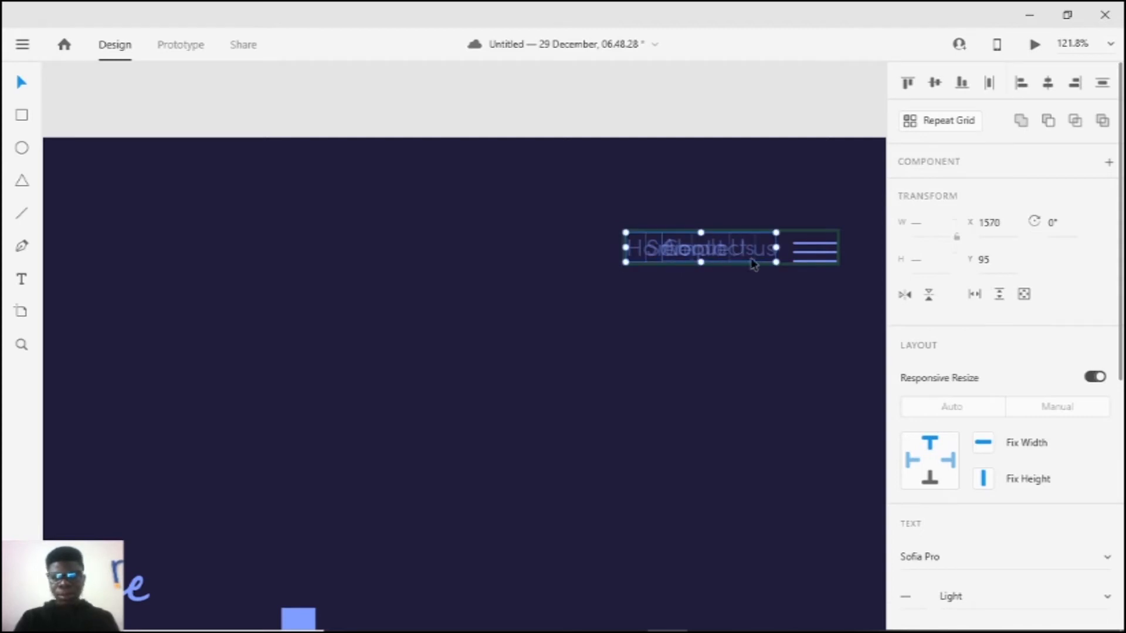
Step: Set the opacity of the stacked navigation labels to 0% and deselect them
{"action": "scroll", "coordinate": [754, 263], "scroll_direction": "down", "scroll_amount": 1}
{"action": "scroll", "coordinate": [973, 422], "scroll_direction": "down", "scroll_amount": 3}
{"action": "left_click_drag", "start_coordinate": [970, 601], "coordinate": [6, 378]}
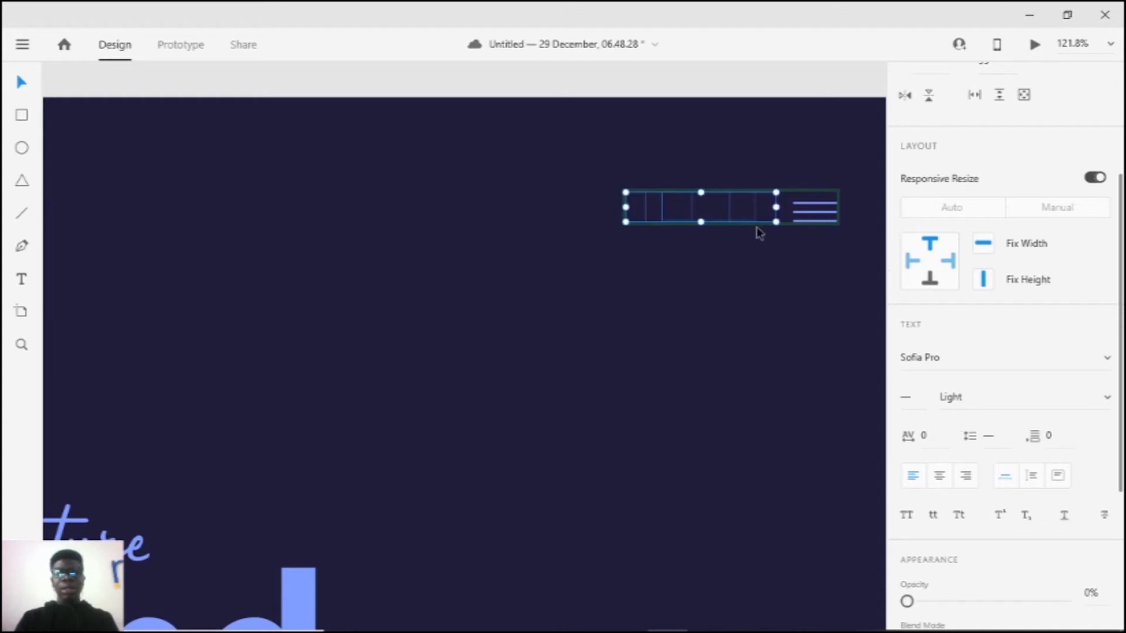
{"action": "scroll", "coordinate": [668, 294], "scroll_direction": "up", "scroll_amount": 2}
{"action": "scroll", "coordinate": [669, 293], "scroll_direction": "right", "scroll_amount": 4}
{"action": "left_click", "coordinate": [832, 246]}
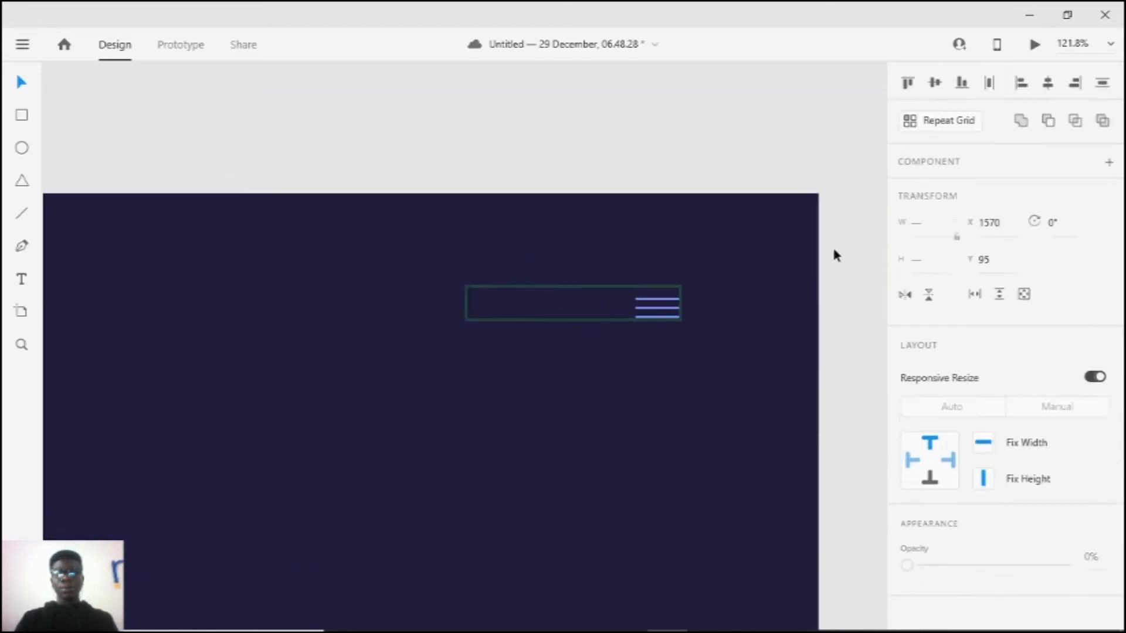
Step: Add a hover state to the menu icon component and keep the name Hover State
{"action": "left_click", "coordinate": [661, 315]}
{"action": "left_click", "coordinate": [1101, 192]}
{"action": "left_click", "coordinate": [1047, 223]}
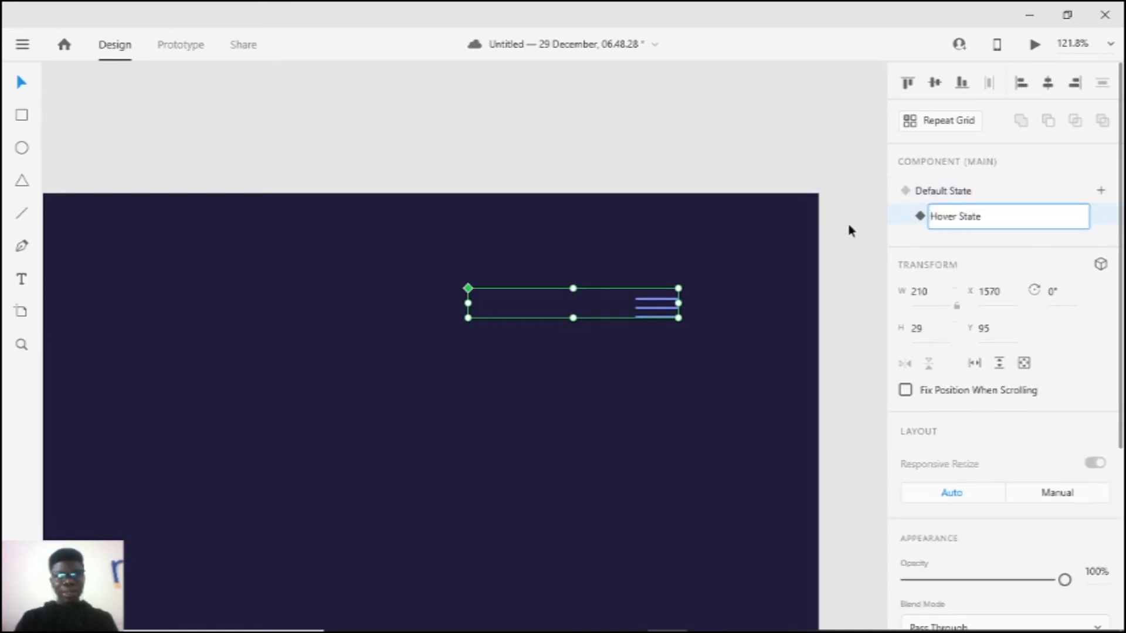
{"action": "left_click", "coordinate": [897, 219]}
{"action": "scroll", "coordinate": [630, 303], "scroll_direction": "up", "scroll_amount": 2}
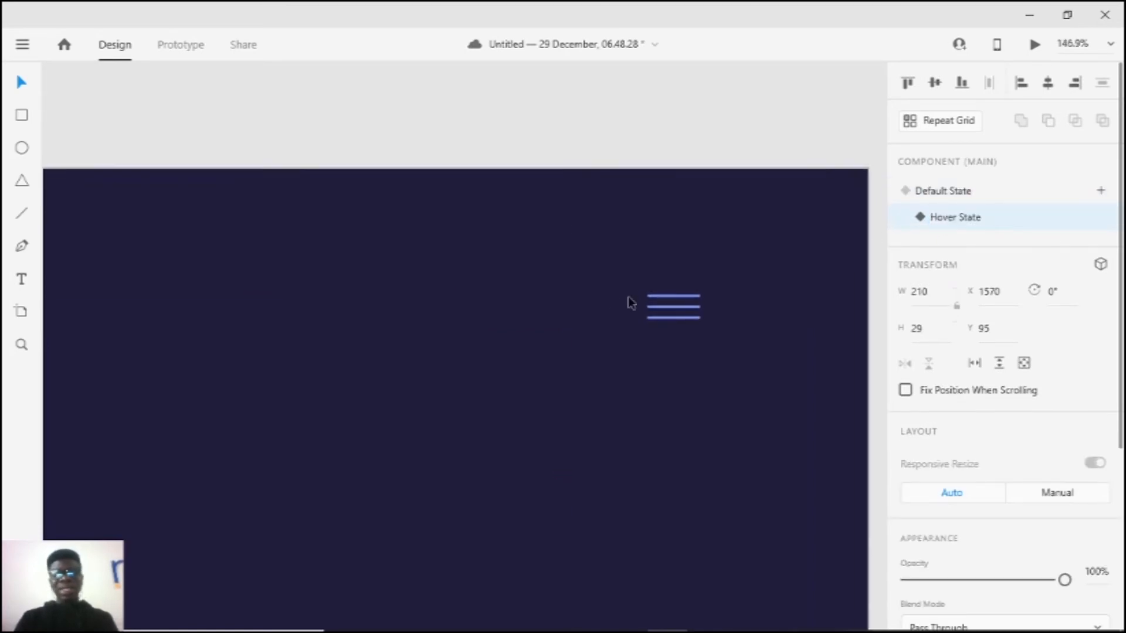
{"action": "scroll", "coordinate": [586, 303], "scroll_direction": "up", "scroll_amount": 1}
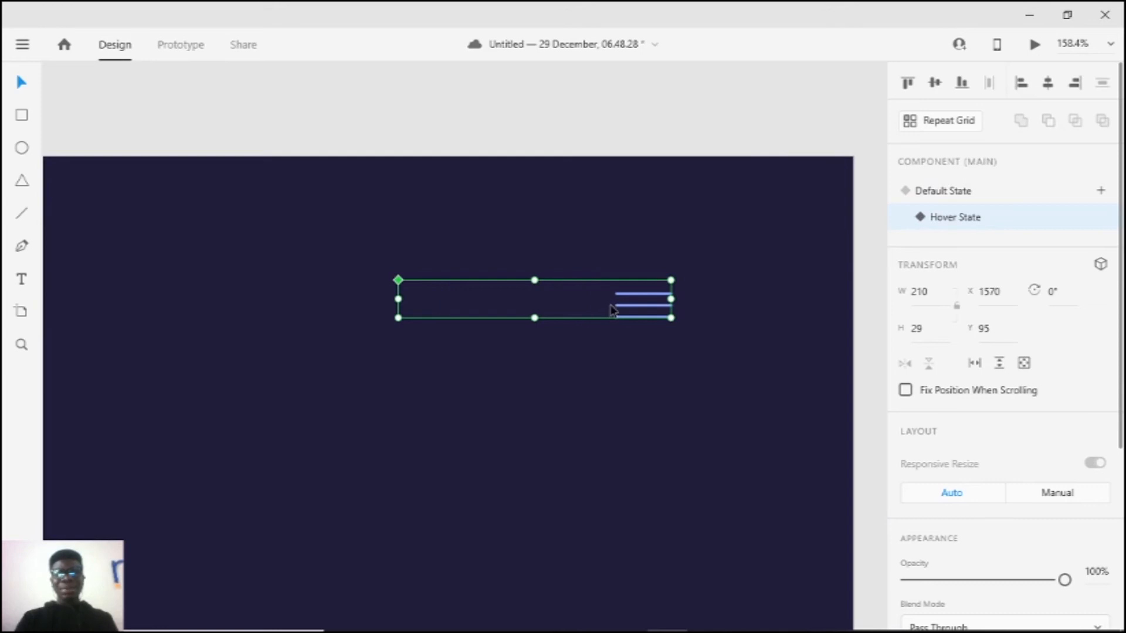
{"action": "scroll", "coordinate": [630, 317], "scroll_direction": "up", "scroll_amount": 2}
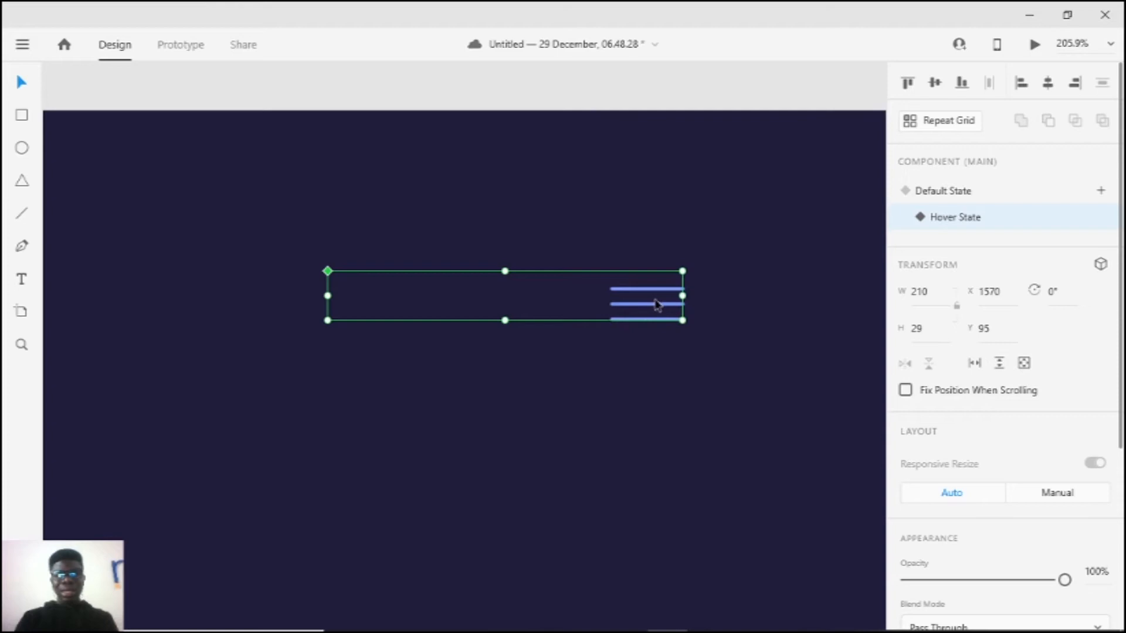
Step: In the Hover State, select the menu icon's three lines and change their border colour to a darker, muted blue near #384982
{"action": "double_click", "coordinate": [657, 303]}
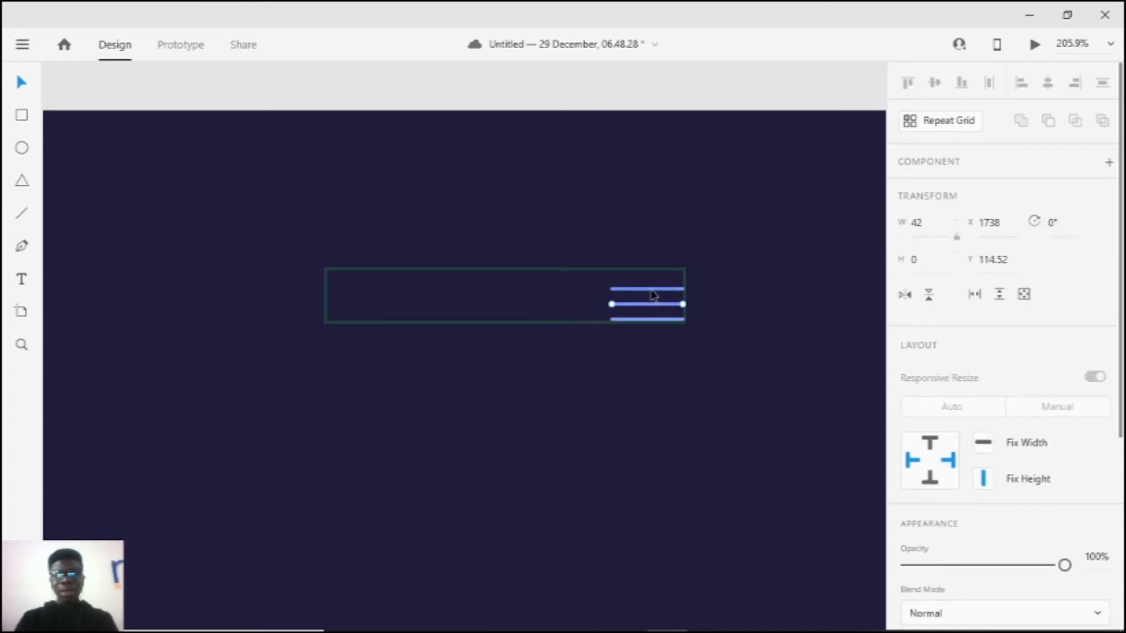
{"action": "left_click", "coordinate": [652, 289], "text": "shift"}
{"action": "left_click", "coordinate": [645, 320], "text": "shift"}
{"action": "scroll", "coordinate": [832, 381], "scroll_direction": "down", "scroll_amount": 2}
{"action": "scroll", "coordinate": [971, 379], "scroll_direction": "down", "scroll_amount": 3}
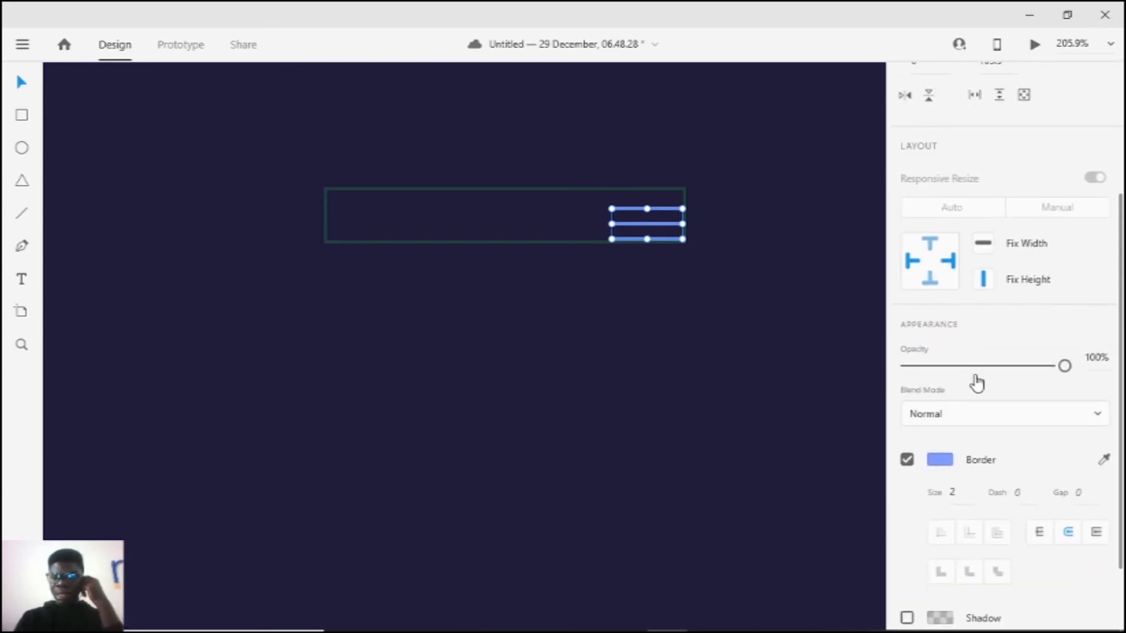
{"action": "left_click", "coordinate": [944, 463]}
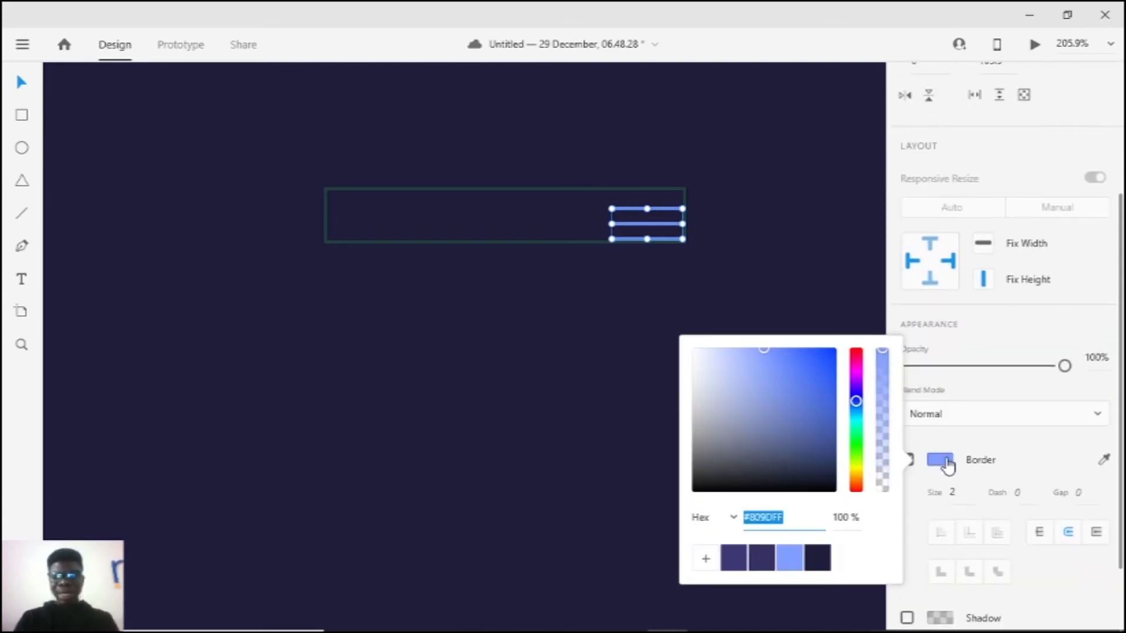
{"action": "left_click_drag", "start_coordinate": [764, 367], "coordinate": [812, 371]}
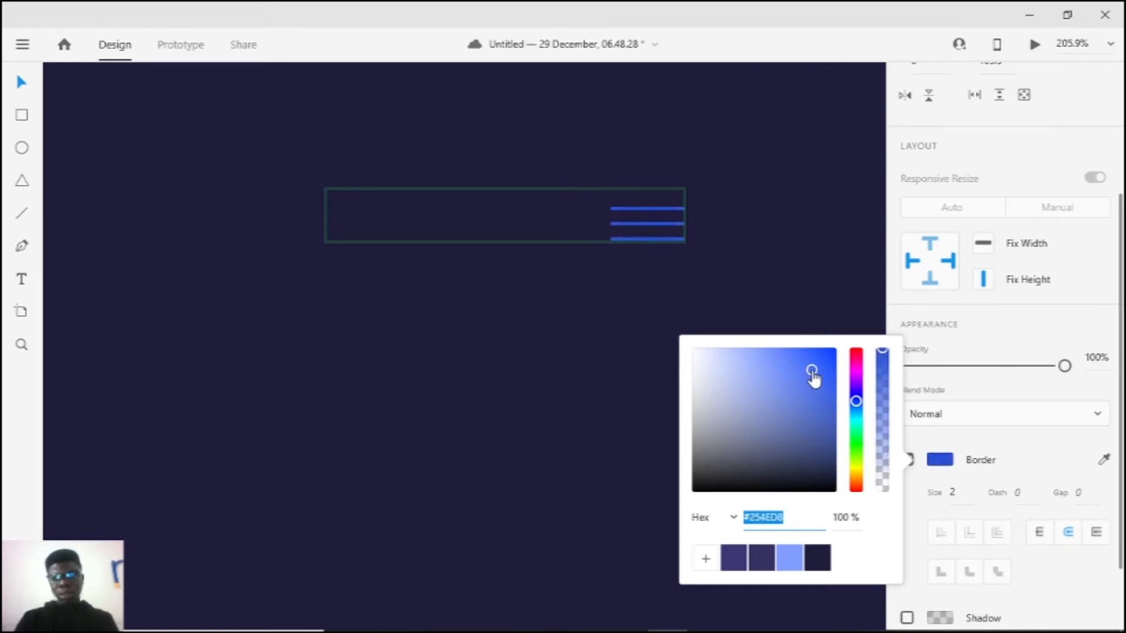
{"action": "left_click", "coordinate": [751, 379]}
{"action": "left_click_drag", "start_coordinate": [751, 379], "coordinate": [790, 433]}
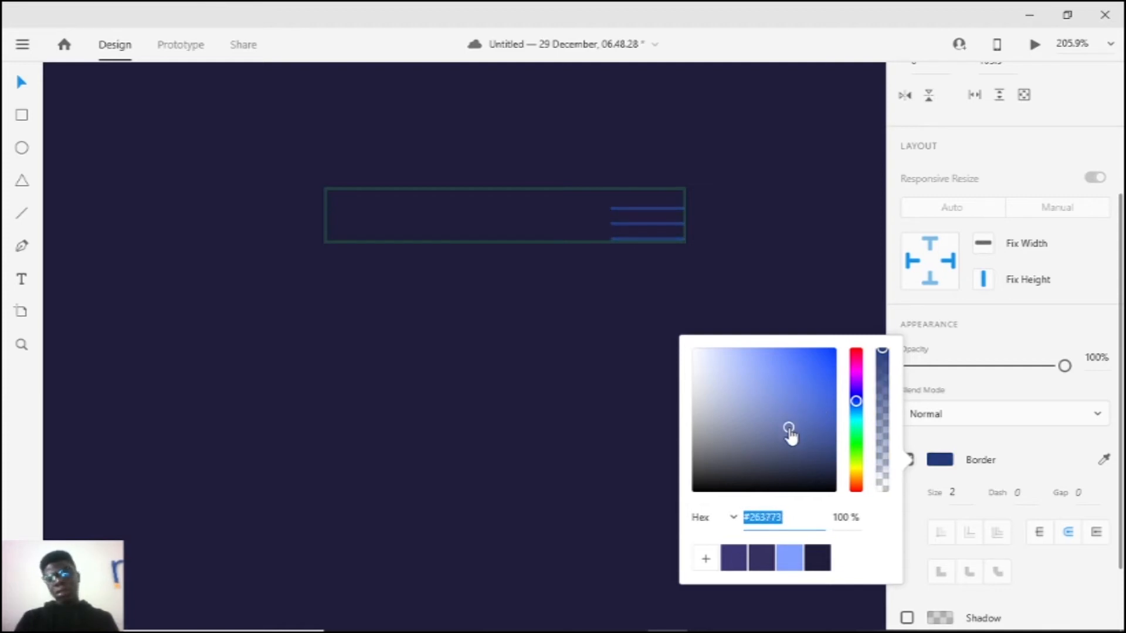
{"action": "left_click", "coordinate": [769, 395]}
{"action": "left_click", "coordinate": [774, 420]}
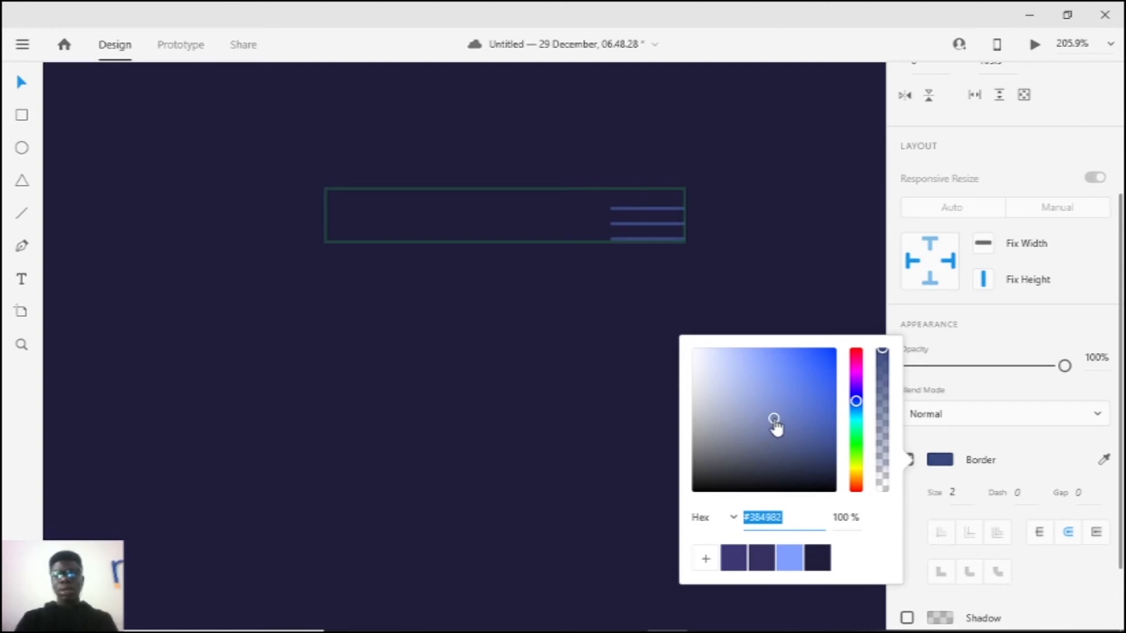
{"action": "left_click_drag", "start_coordinate": [774, 415], "coordinate": [774, 413]}
{"action": "left_click", "coordinate": [778, 413]}
{"action": "left_click", "coordinate": [781, 240]}
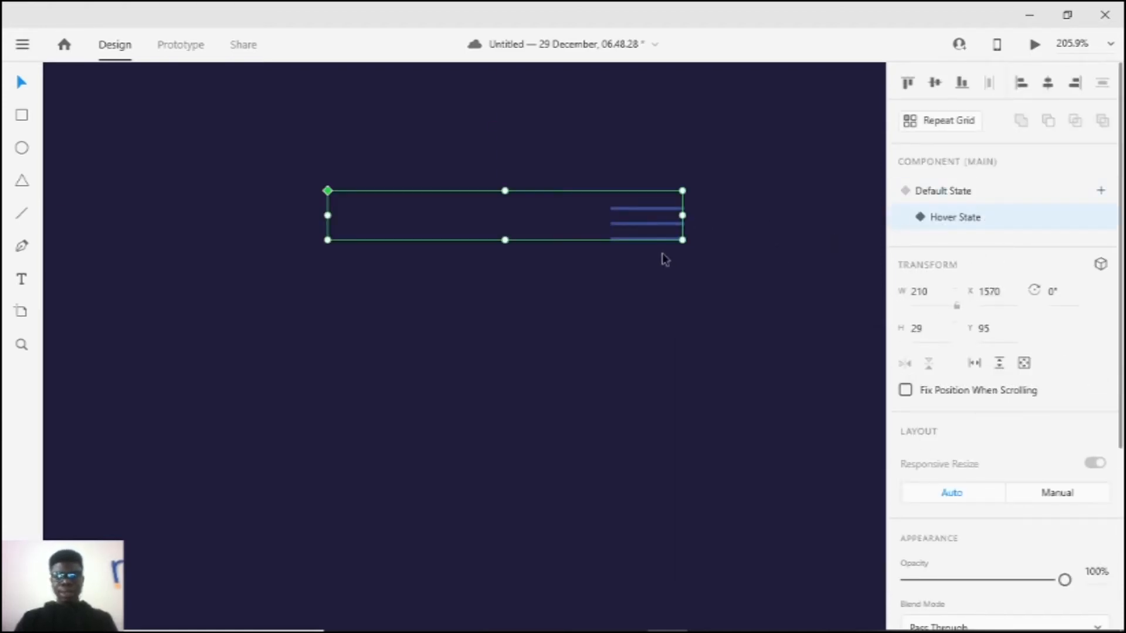
Step: Preview the menu icon's hover effect, set the component back to Default State, and preview it again
{"action": "key", "text": "ctrl+Return"}
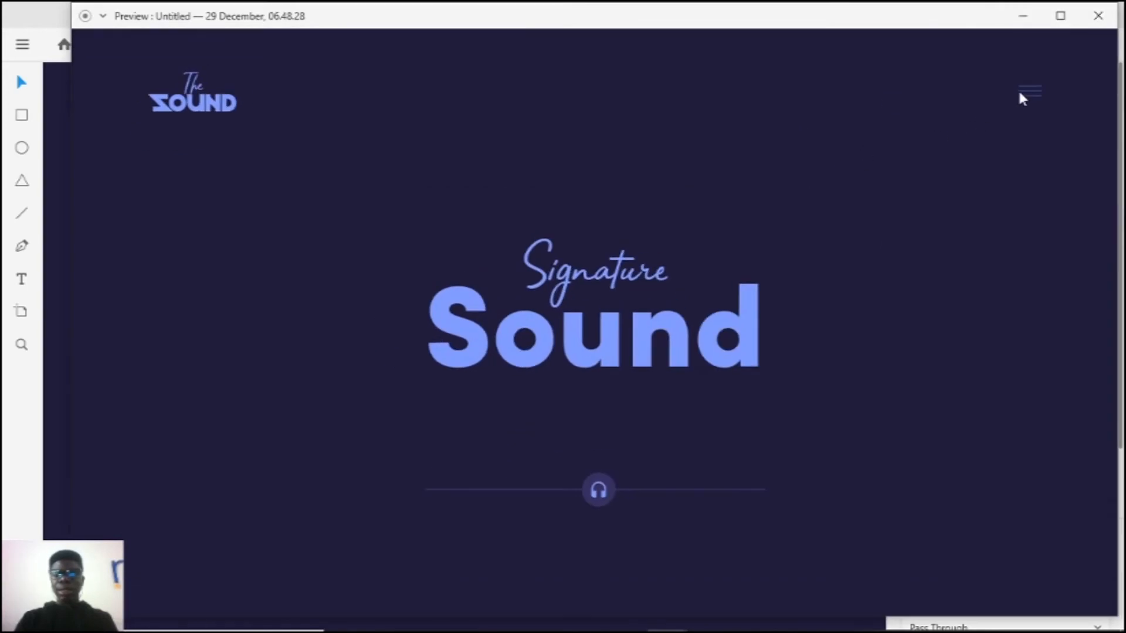
{"action": "left_click", "coordinate": [1098, 16]}
{"action": "left_click", "coordinate": [1006, 198]}
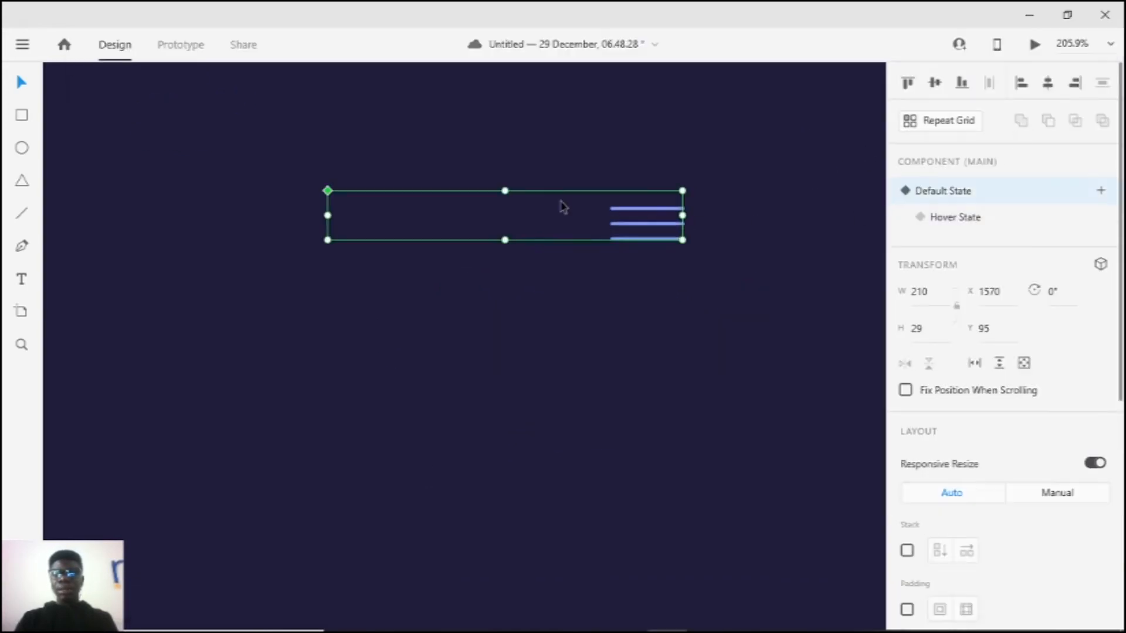
{"action": "left_click", "coordinate": [542, 308]}
{"action": "key", "text": "ctrl+Return"}
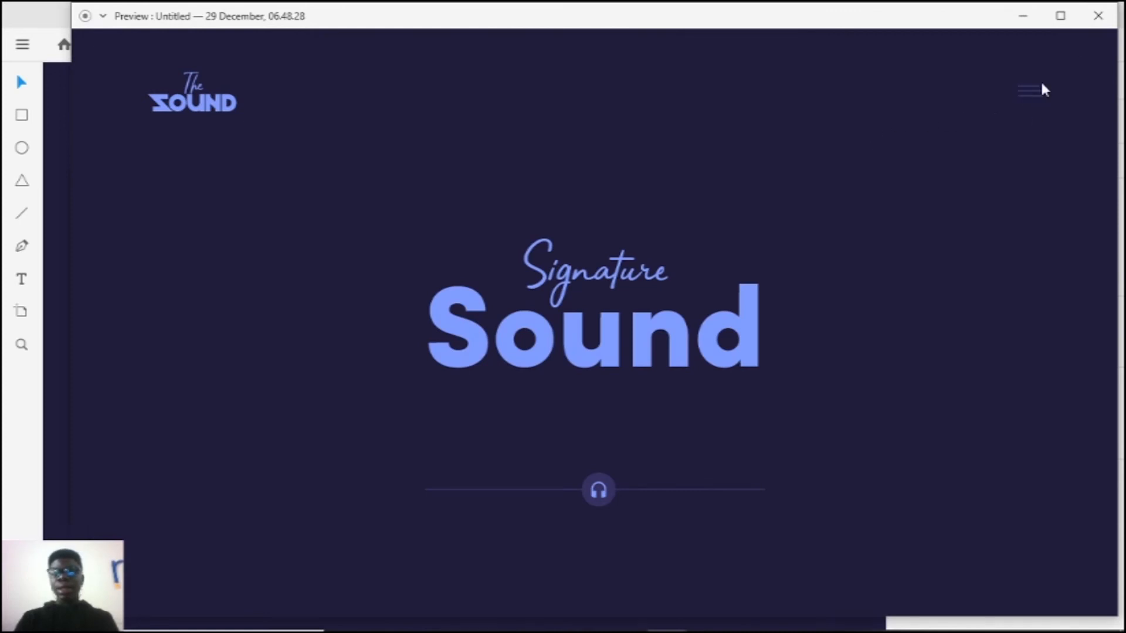
{"action": "left_click", "coordinate": [1097, 16]}
Step: In the Hover State, shift the menu icon's middle line slightly left to X 1736
{"action": "scroll", "coordinate": [550, 315], "scroll_direction": "up", "scroll_amount": 2}
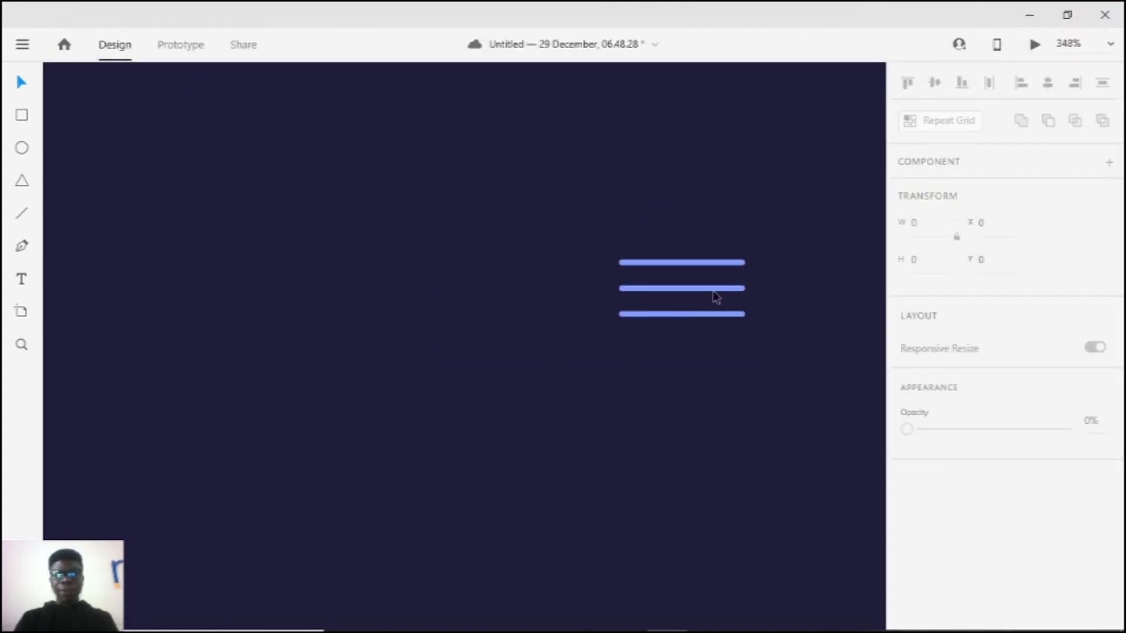
{"action": "left_click", "coordinate": [711, 291]}
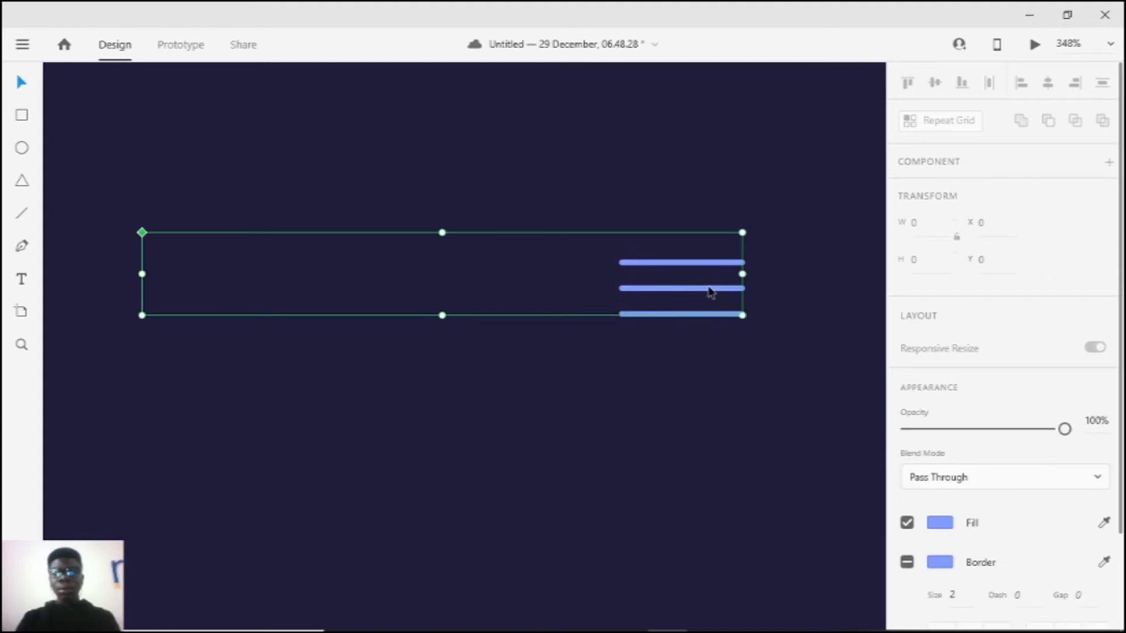
{"action": "left_click", "coordinate": [973, 220]}
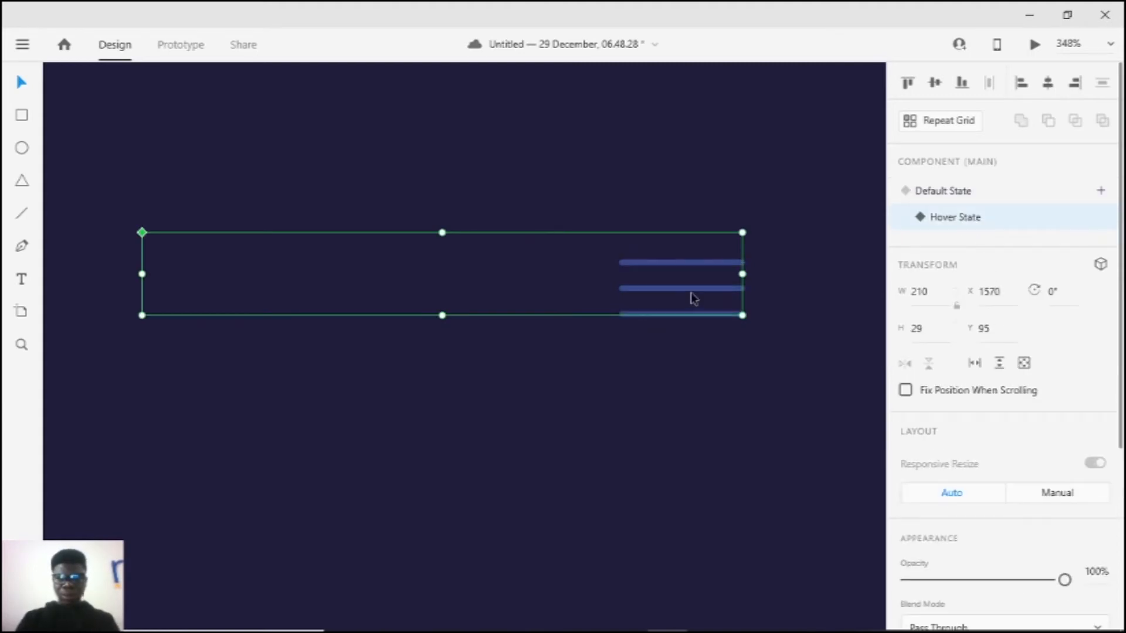
{"action": "double_click", "coordinate": [692, 295]}
{"action": "left_click_drag", "start_coordinate": [691, 293], "coordinate": [683, 286]}
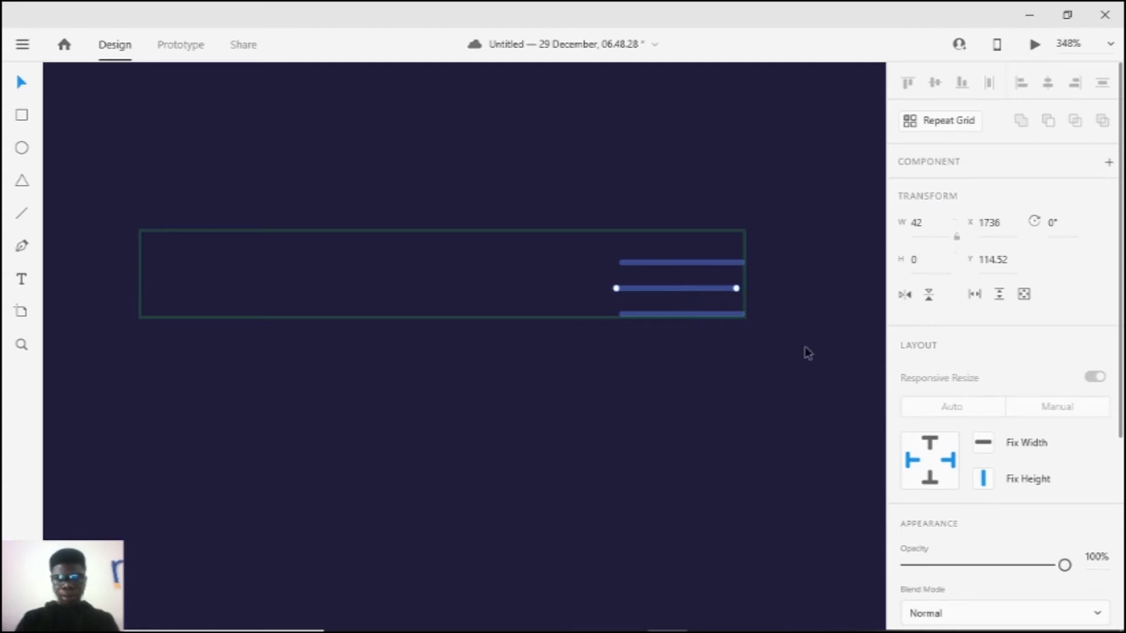
{"action": "left_click", "coordinate": [799, 337]}
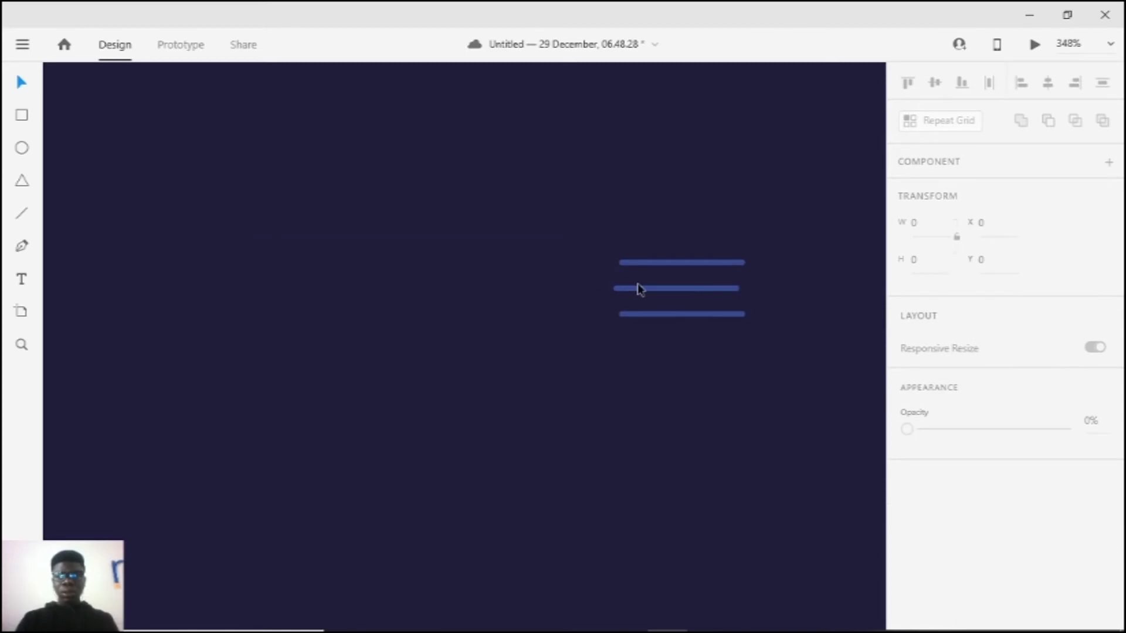
{"action": "left_click", "coordinate": [652, 295]}
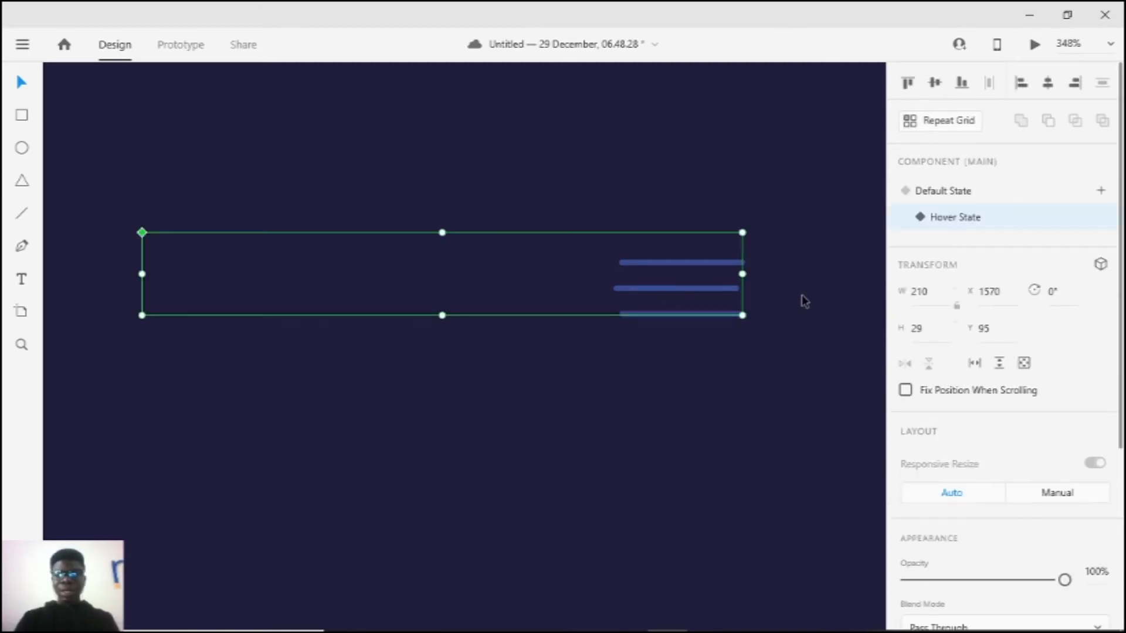
Step: Preview the shifted middle line on hover, returning the component to Default State for a second preview
{"action": "key", "text": "ctrl+Return"}
{"action": "left_click", "coordinate": [1089, 22]}
{"action": "left_click", "coordinate": [947, 192]}
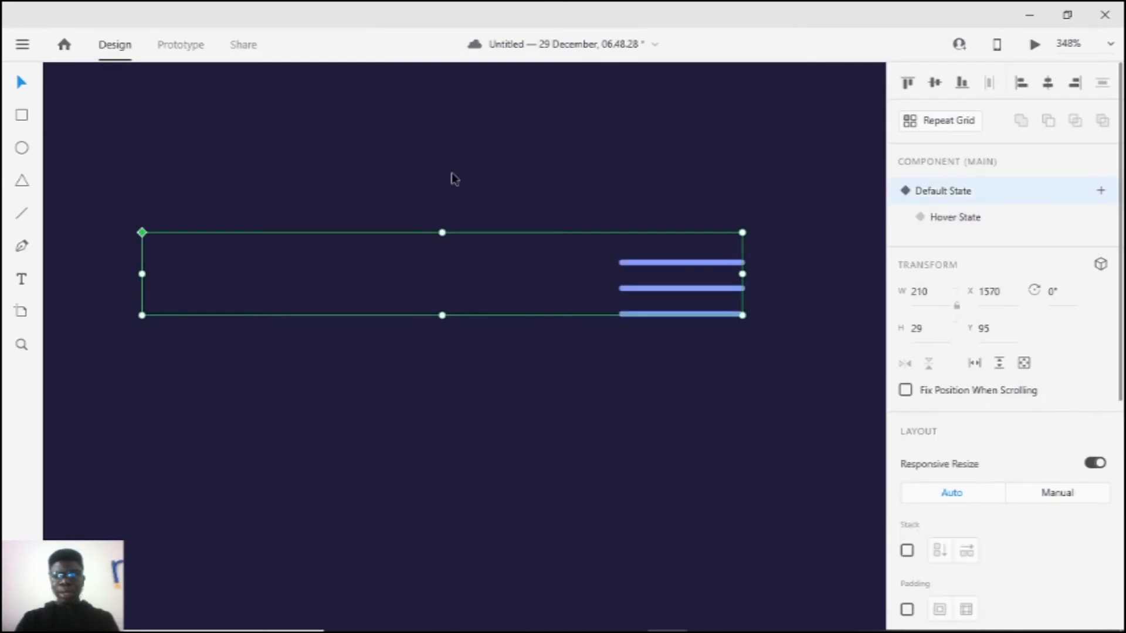
{"action": "left_click", "coordinate": [452, 176]}
{"action": "left_click", "coordinate": [672, 269]}
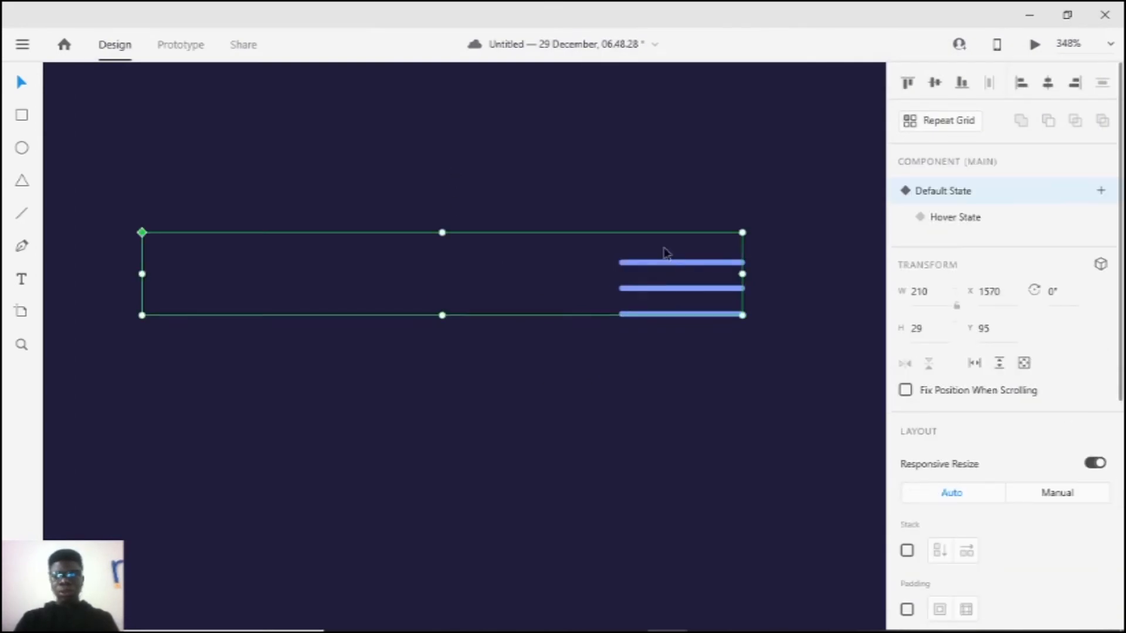
{"action": "key", "text": "ctrl+Return"}
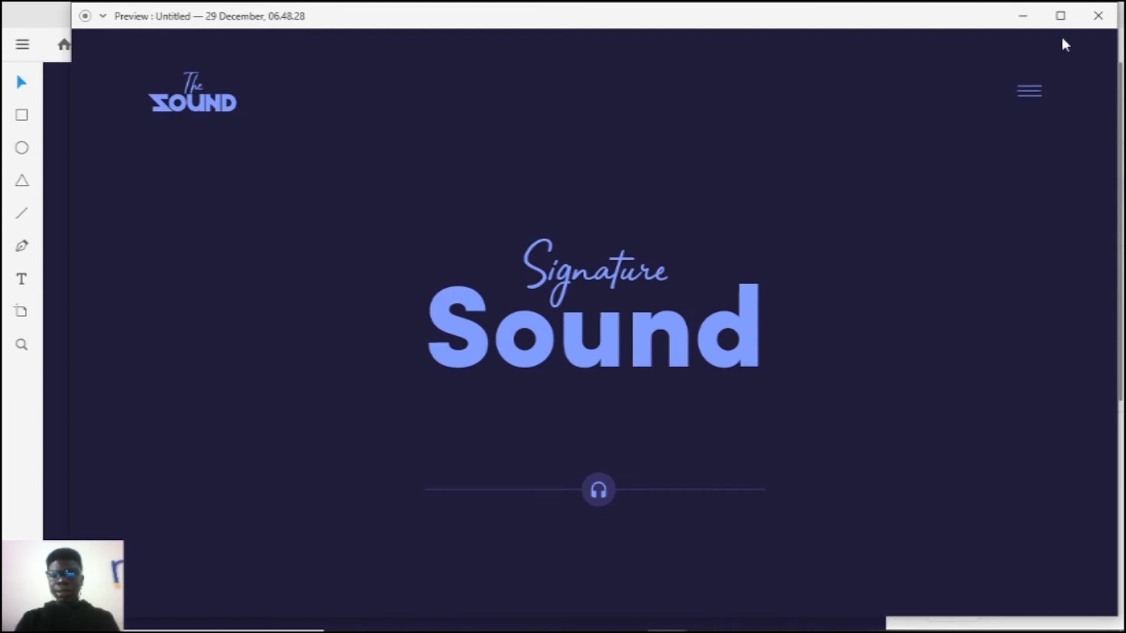
{"action": "left_click", "coordinate": [1098, 15]}
{"action": "left_click", "coordinate": [217, 247]}
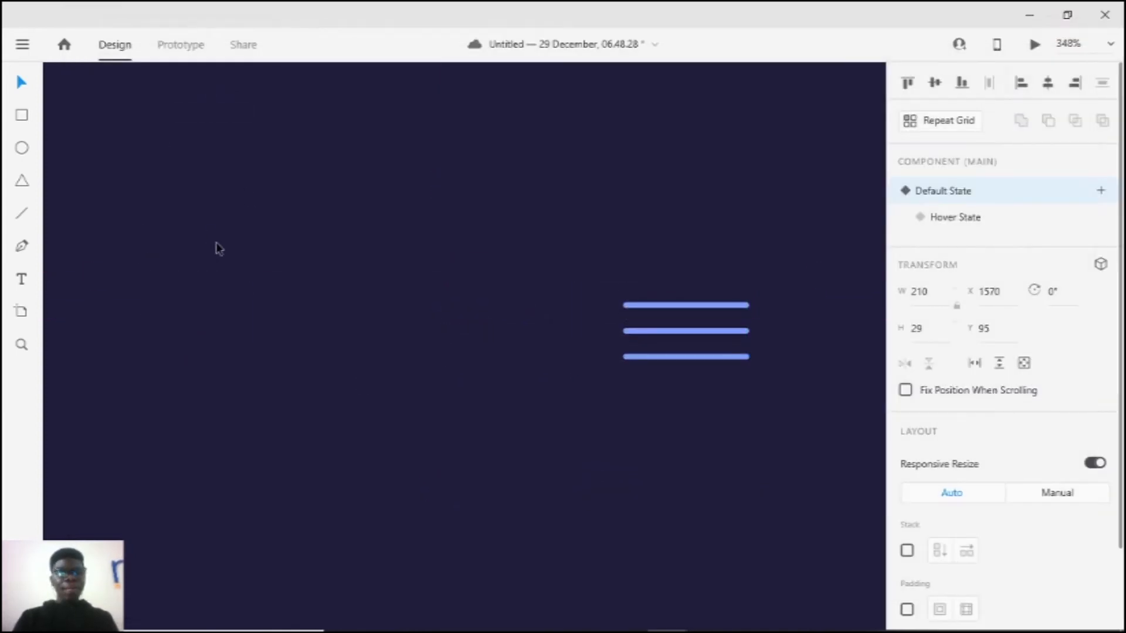
{"action": "left_click", "coordinate": [227, 328]}
{"action": "double_click", "coordinate": [227, 326]}
{"action": "left_click_drag", "start_coordinate": [135, 240], "coordinate": [543, 392]}
{"action": "scroll", "coordinate": [560, 390], "scroll_direction": "down", "scroll_amount": 2}
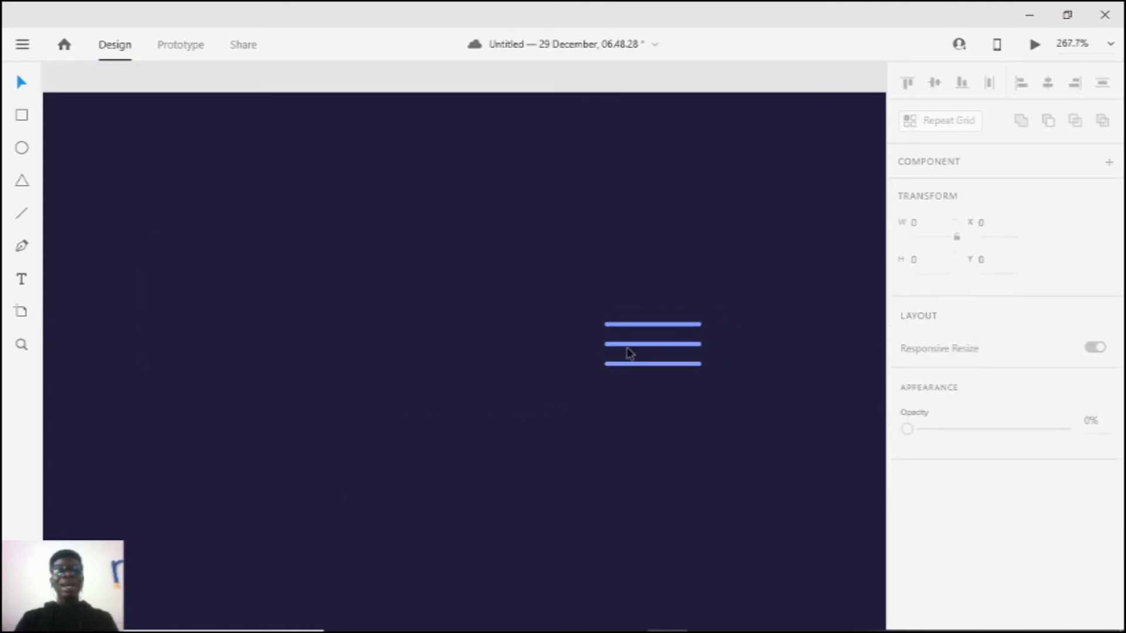
Step: Add a new state to the menu component, based on the Hover State, and name it click state
{"action": "left_click", "coordinate": [645, 349]}
{"action": "left_click", "coordinate": [1017, 222]}
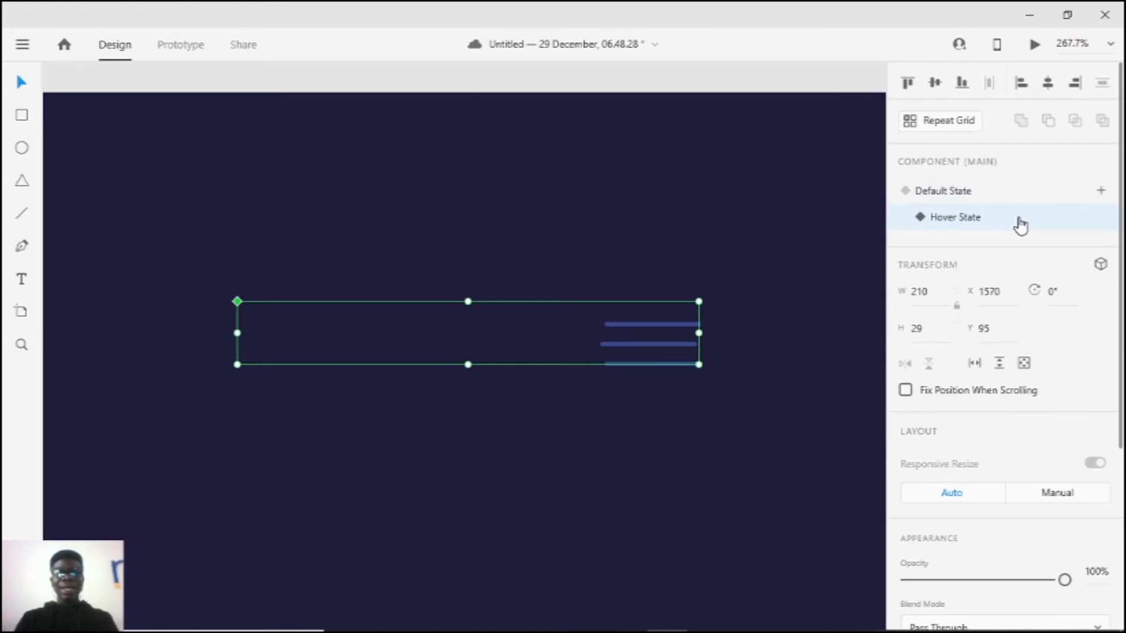
{"action": "key", "text": "alt"}
{"action": "left_click_drag", "start_coordinate": [725, 302], "coordinate": [791, 264]}
{"action": "scroll", "coordinate": [856, 249], "scroll_direction": "down", "scroll_amount": 2}
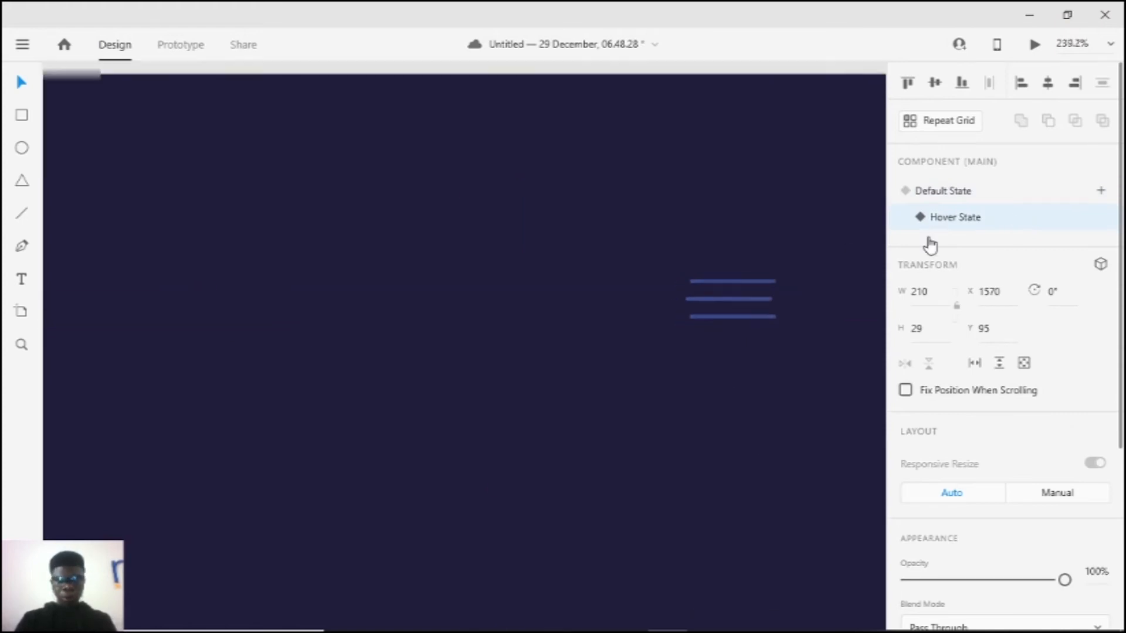
{"action": "left_click", "coordinate": [1102, 192]}
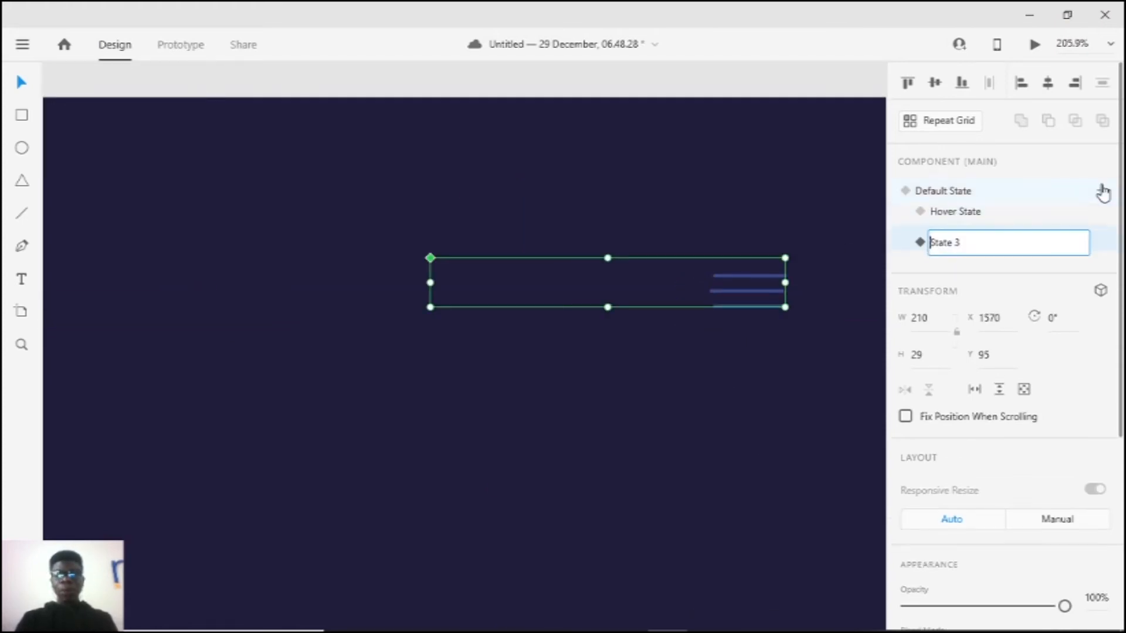
{"action": "key", "text": "ctrl+a"}
{"action": "type", "text": "vi"}
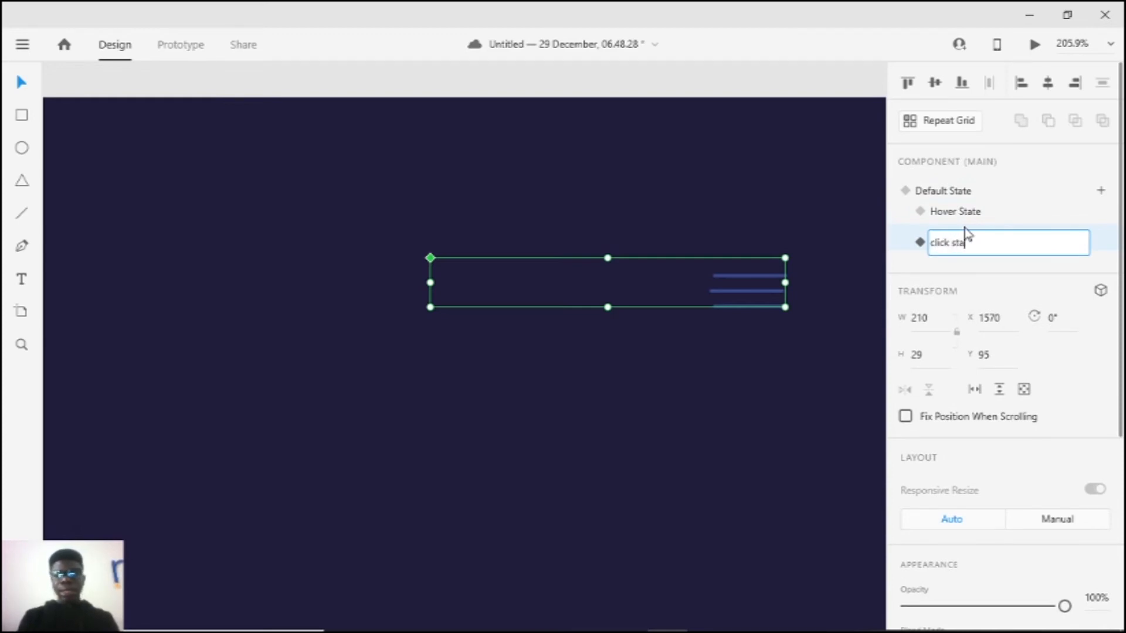
{"action": "key", "text": "Return"}
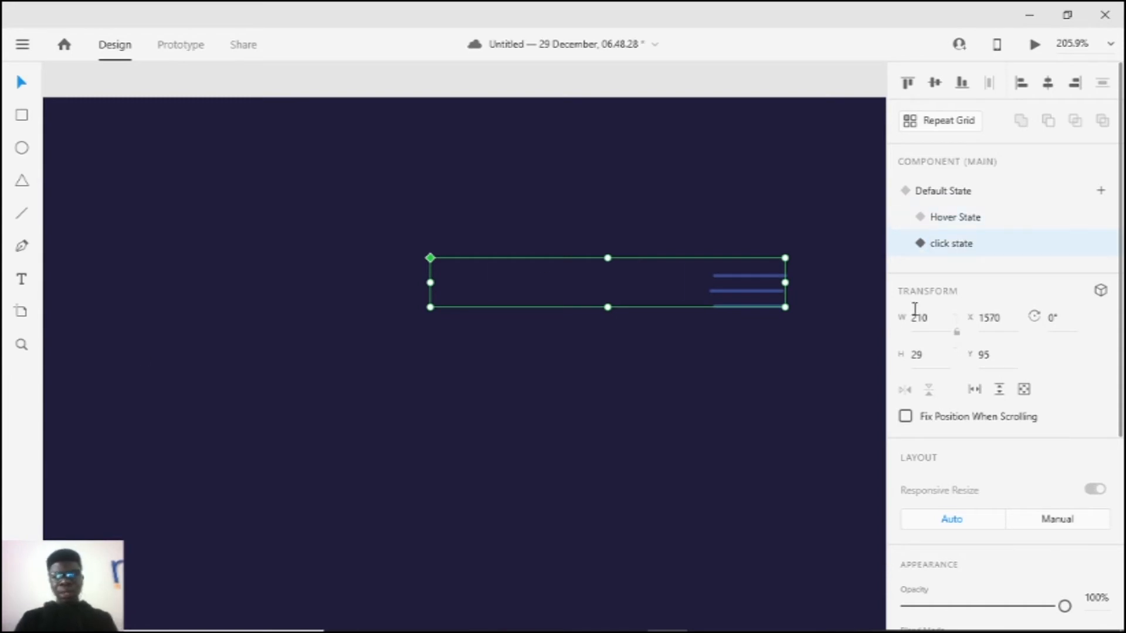
Step: In the click state, spread the hidden navigation labels leftward to X 1229 and raise their opacity to 100%
{"action": "double_click", "coordinate": [729, 291]}
{"action": "left_click_drag", "start_coordinate": [419, 211], "coordinate": [694, 351]}
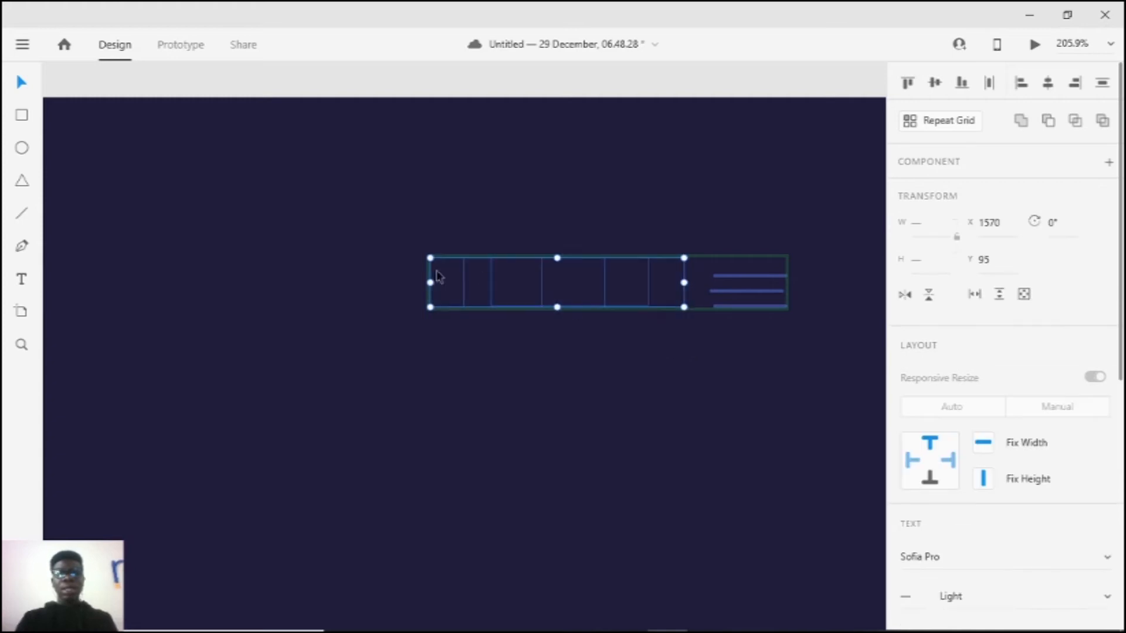
{"action": "left_click_drag", "start_coordinate": [429, 284], "coordinate": [53, 282]}
{"action": "scroll", "coordinate": [452, 322], "scroll_direction": "down", "scroll_amount": 3}
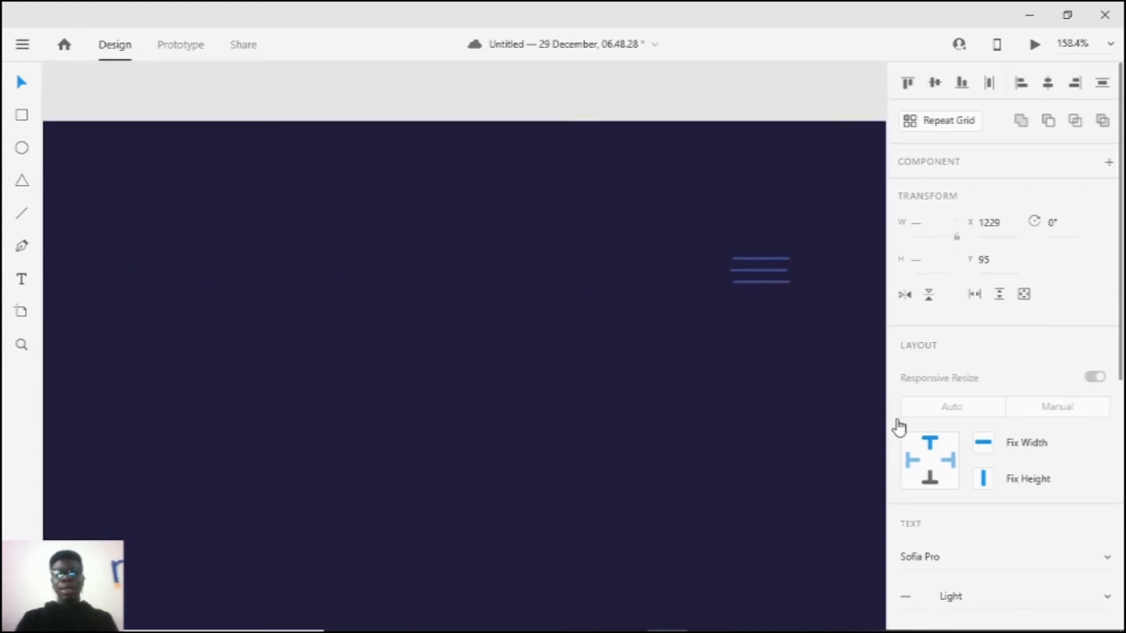
{"action": "scroll", "coordinate": [897, 428], "scroll_direction": "down", "scroll_amount": 6}
{"action": "left_click_drag", "start_coordinate": [907, 402], "coordinate": [1064, 402]}
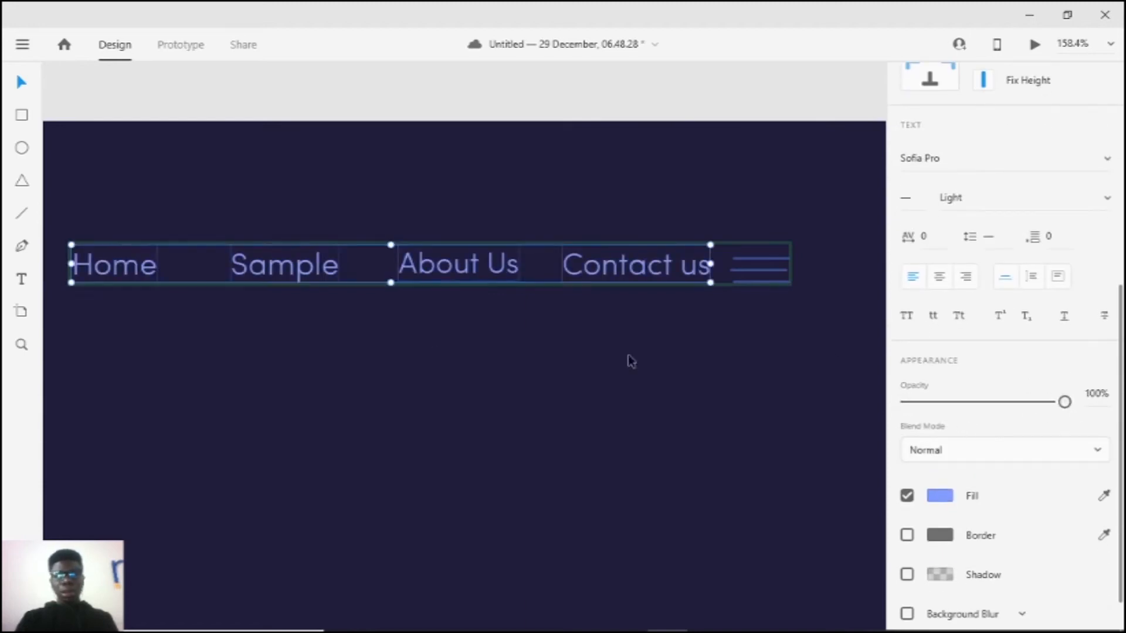
Step: Widen the row of navigation labels leftward to X 1079 and distribute the labels evenly horizontally
{"action": "scroll", "coordinate": [628, 360], "scroll_direction": "down", "scroll_amount": 2}
{"action": "scroll", "coordinate": [747, 315], "scroll_direction": "left", "scroll_amount": 3}
{"action": "left_click_drag", "start_coordinate": [765, 293], "coordinate": [720, 283]}
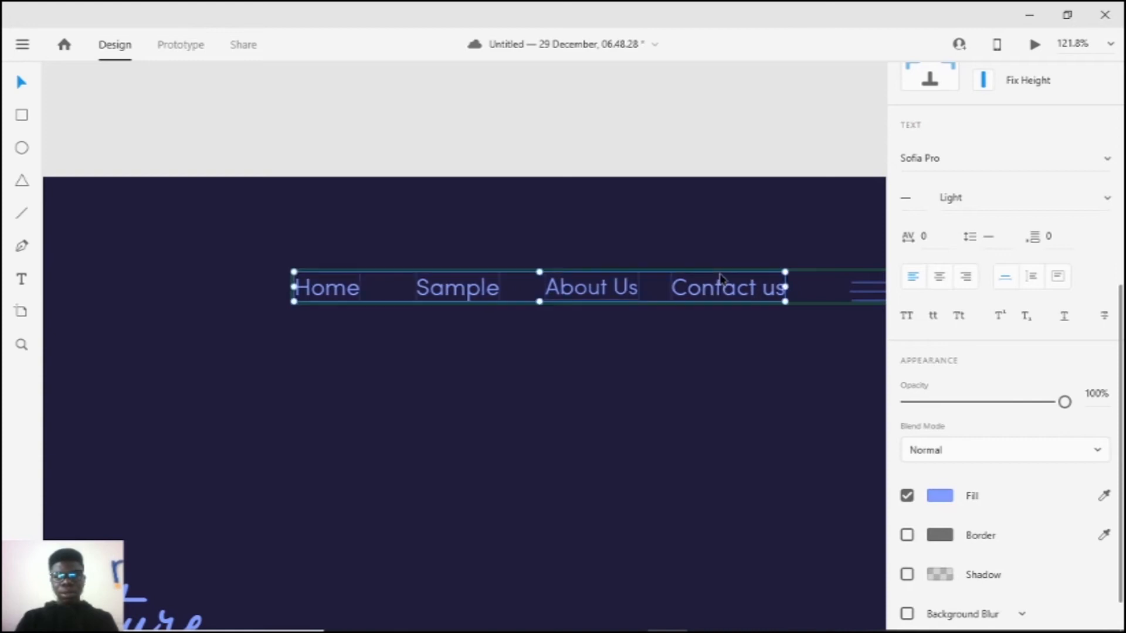
{"action": "scroll", "coordinate": [749, 277], "scroll_direction": "down", "scroll_amount": 4}
{"action": "scroll", "coordinate": [768, 296], "scroll_direction": "up", "scroll_amount": 3}
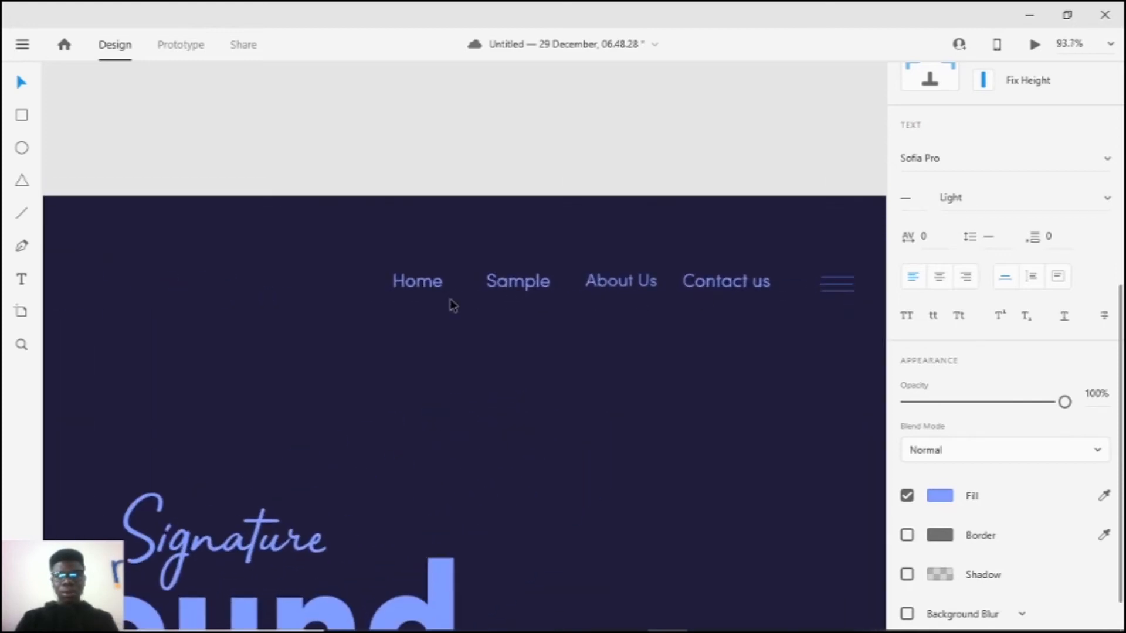
{"action": "left_click_drag", "start_coordinate": [390, 278], "coordinate": [314, 279]}
{"action": "scroll", "coordinate": [996, 285], "scroll_direction": "up", "scroll_amount": 5}
{"action": "scroll", "coordinate": [996, 285], "scroll_direction": "up", "scroll_amount": 1}
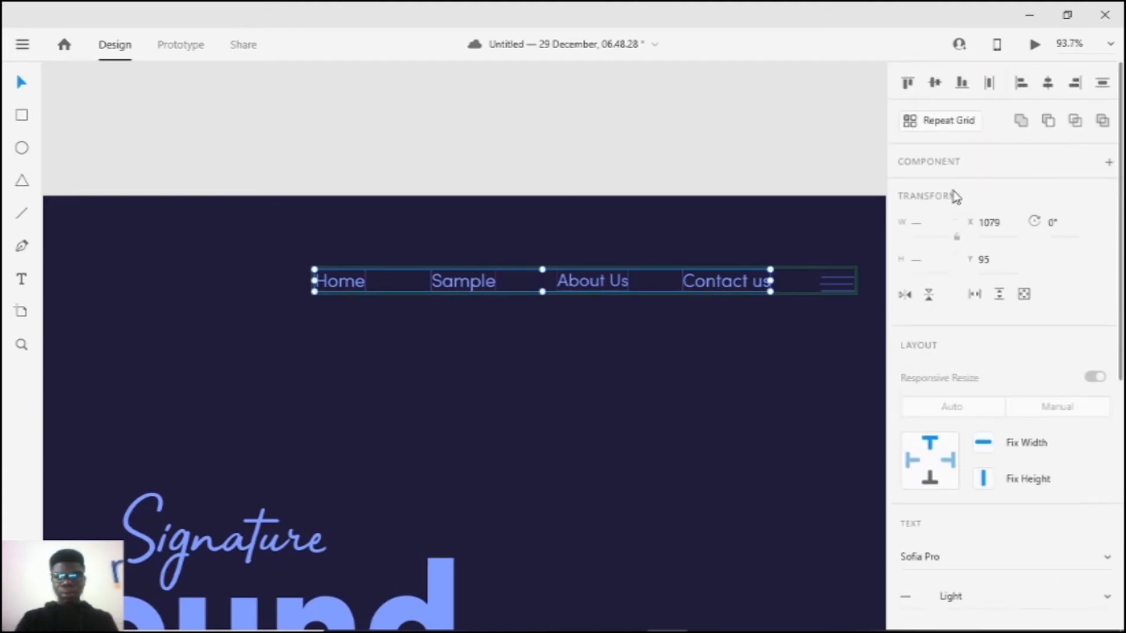
{"action": "left_click", "coordinate": [988, 87]}
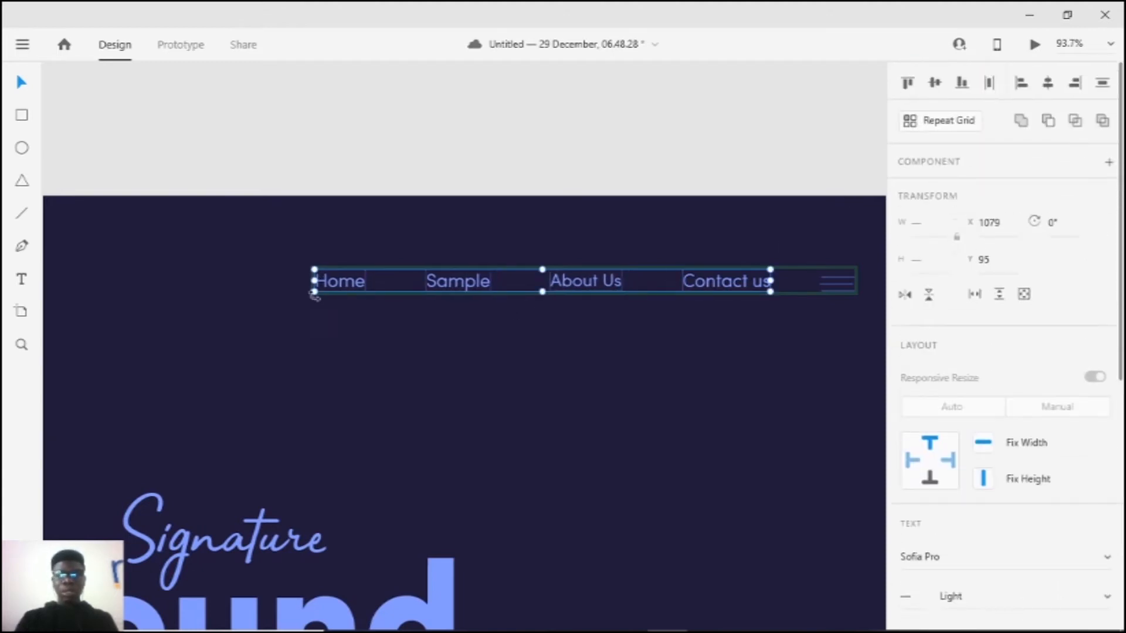
{"action": "scroll", "coordinate": [573, 335], "scroll_direction": "down", "scroll_amount": 4}
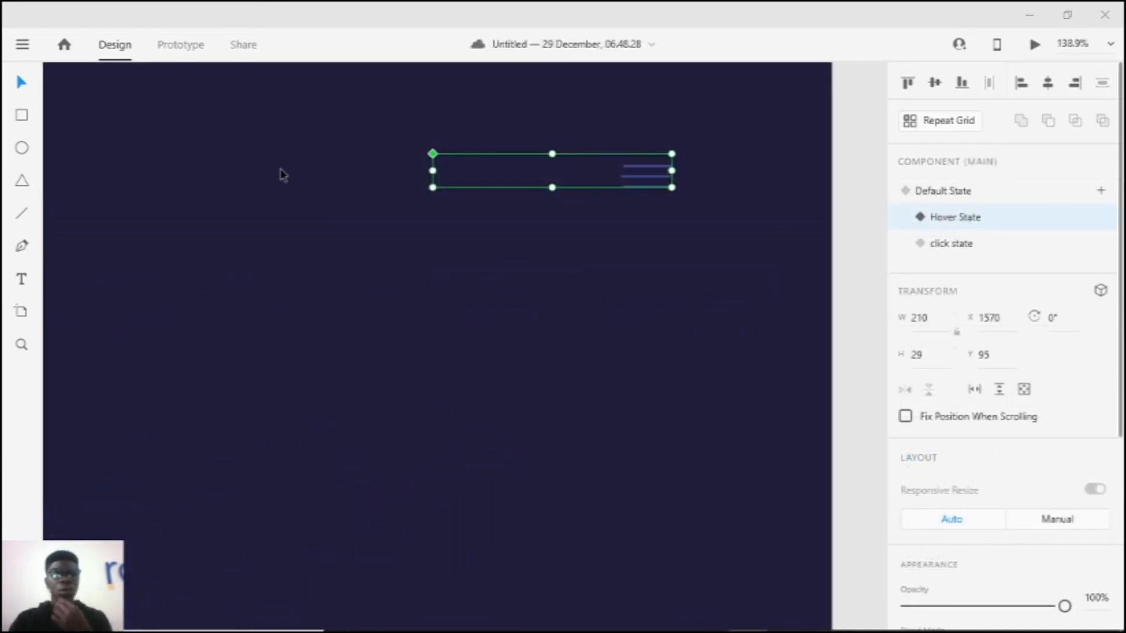
{"action": "left_click", "coordinate": [181, 52]}
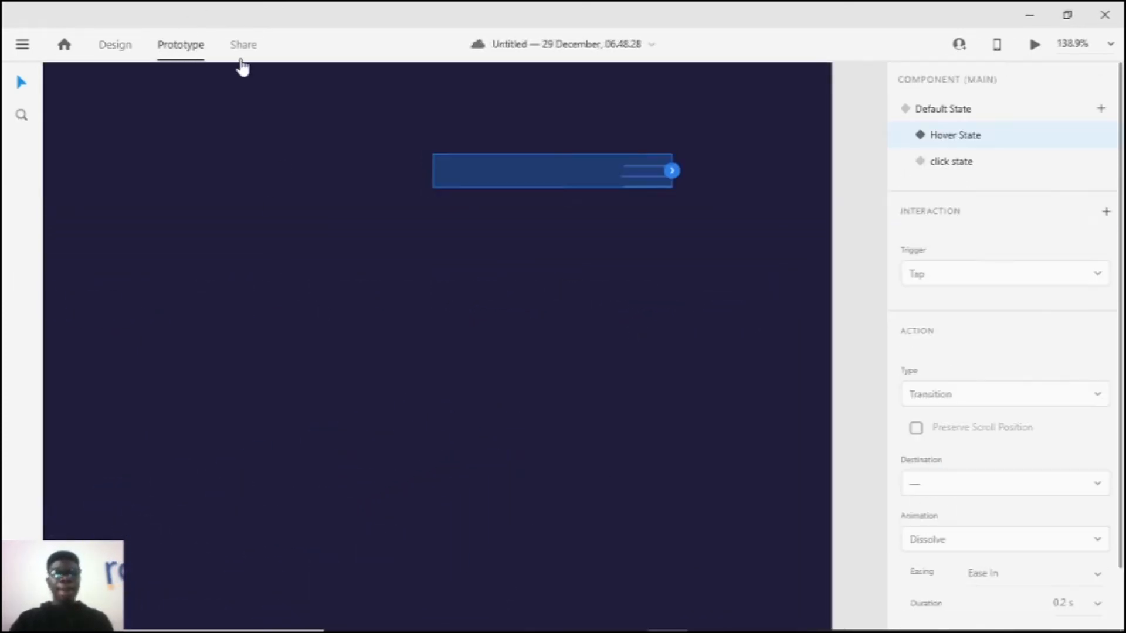
{"action": "scroll", "coordinate": [564, 210], "scroll_direction": "up", "scroll_amount": 1}
{"action": "scroll", "coordinate": [563, 209], "scroll_direction": "up", "scroll_amount": 1}
{"action": "left_click_drag", "start_coordinate": [693, 236], "coordinate": [608, 234]}
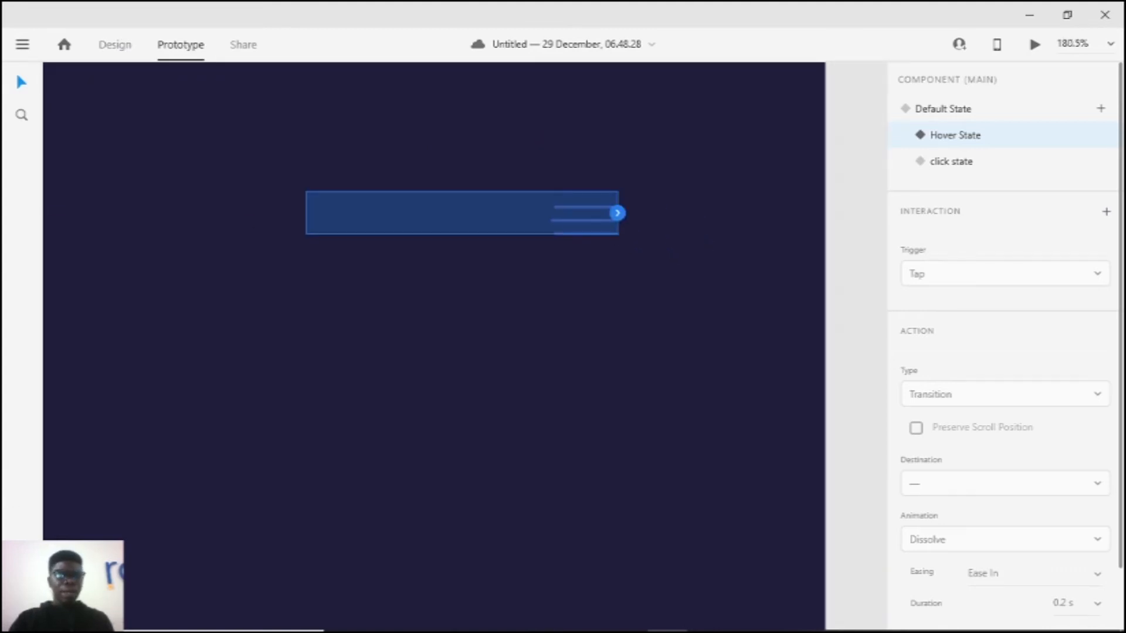
Step: Show the layers inside the menu component and return to design mode with the whole component selected
{"action": "key", "text": "ctrl+y"}
{"action": "left_click", "coordinate": [99, 273]}
{"action": "left_click", "coordinate": [124, 328], "text": "shift"}
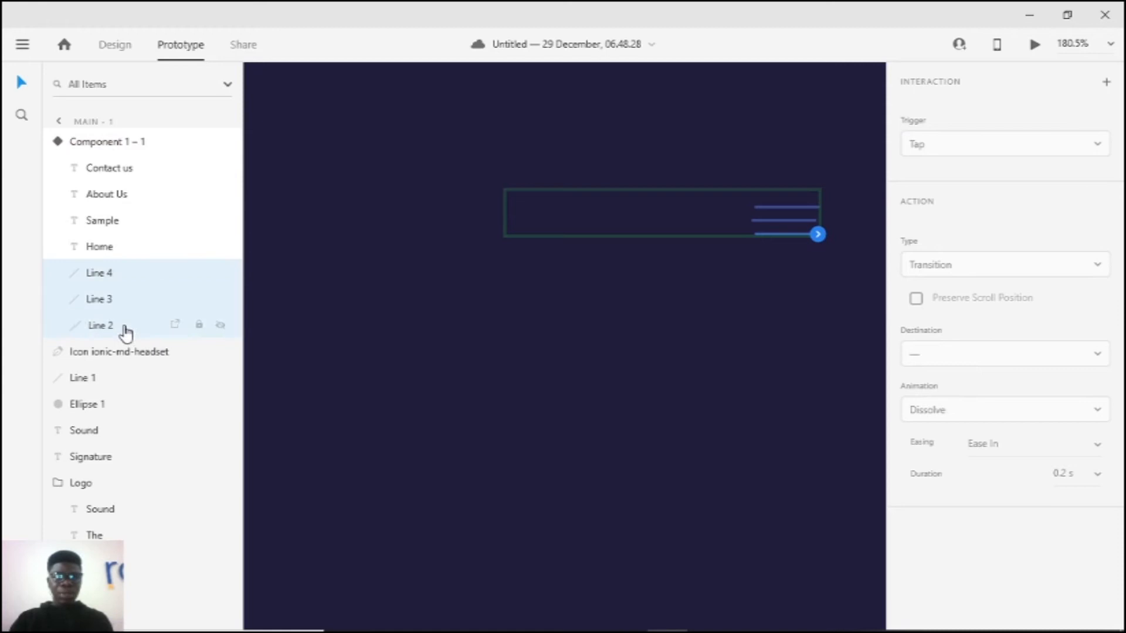
{"action": "left_click", "coordinate": [757, 215]}
{"action": "left_click", "coordinate": [115, 45]}
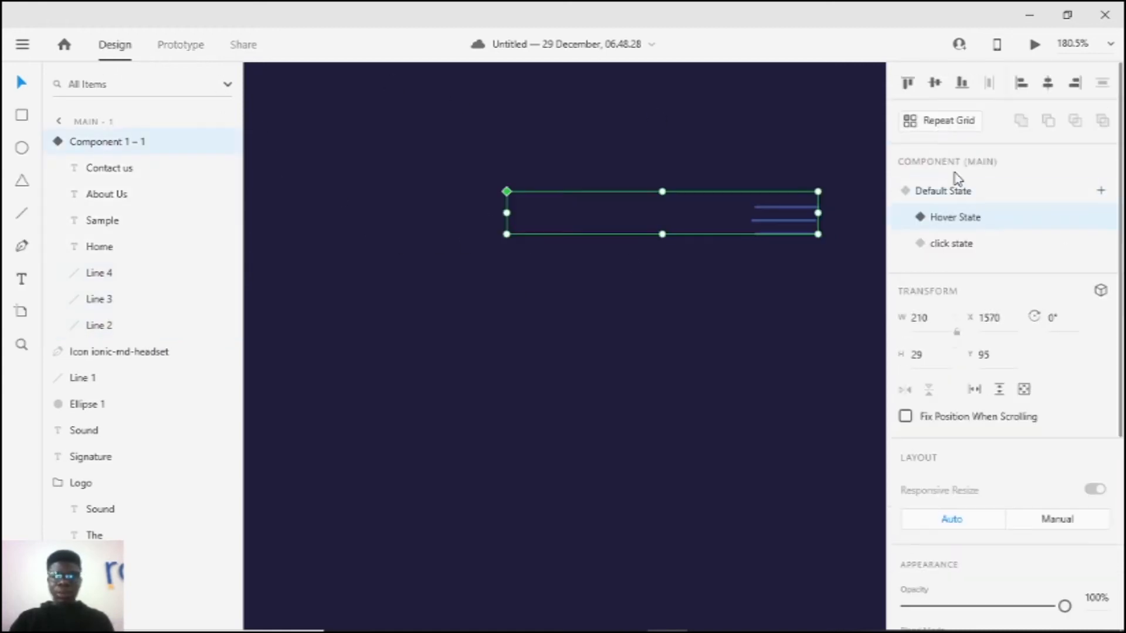
Step: In the menu component's Default State, group Line 2, Line 3 and Line 4
{"action": "left_click", "coordinate": [950, 191]}
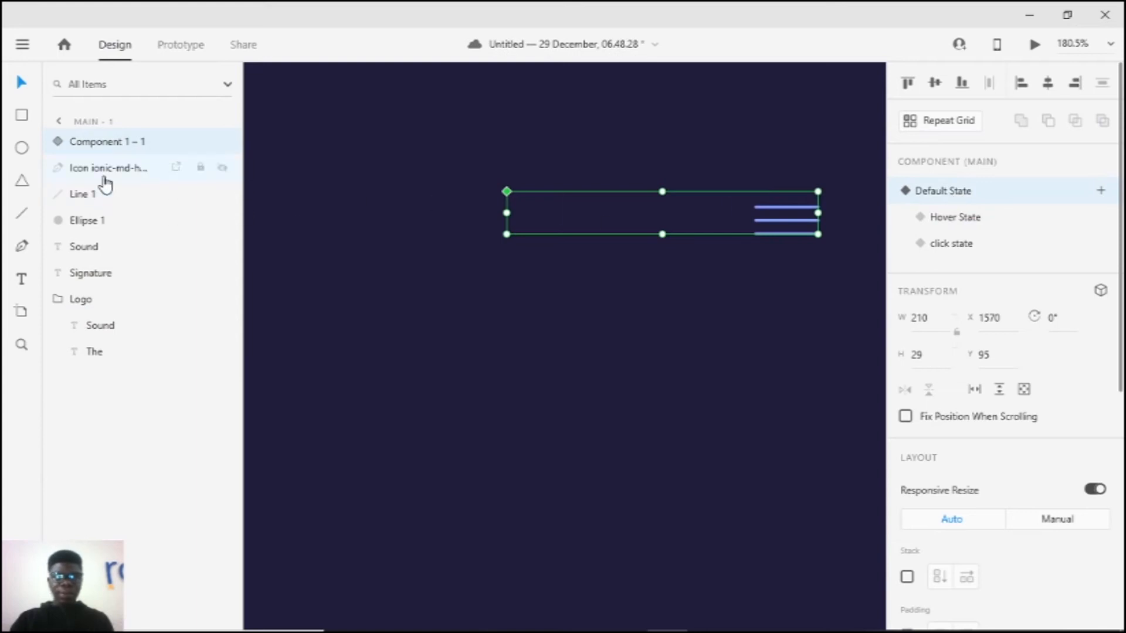
{"action": "left_click", "coordinate": [60, 143]}
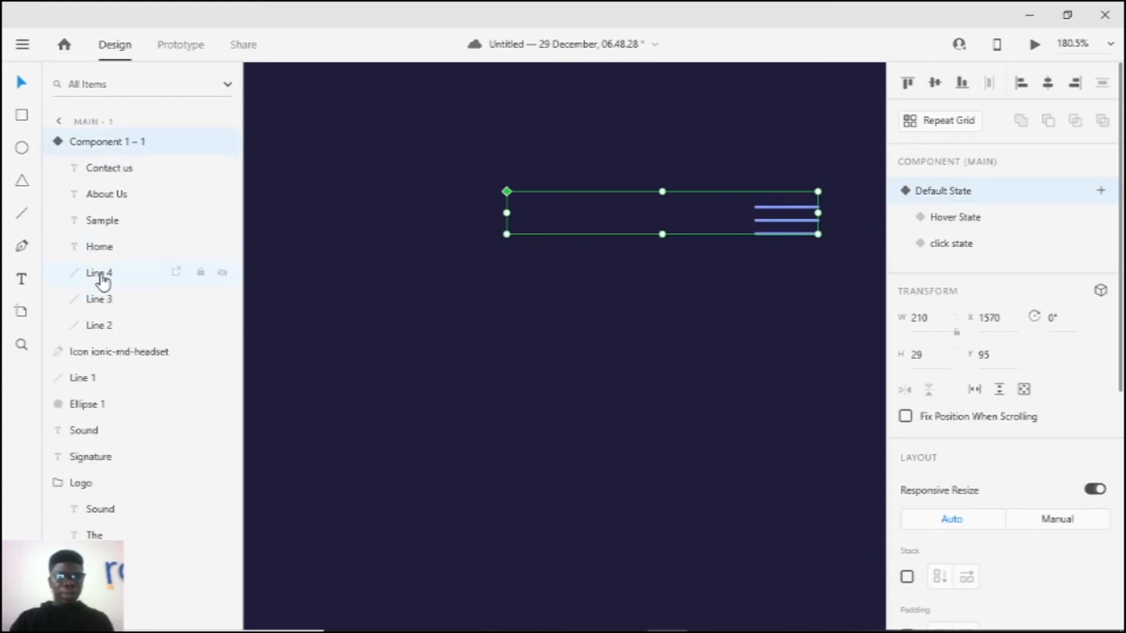
{"action": "left_click", "coordinate": [100, 274]}
{"action": "left_click", "coordinate": [103, 299], "text": "shift"}
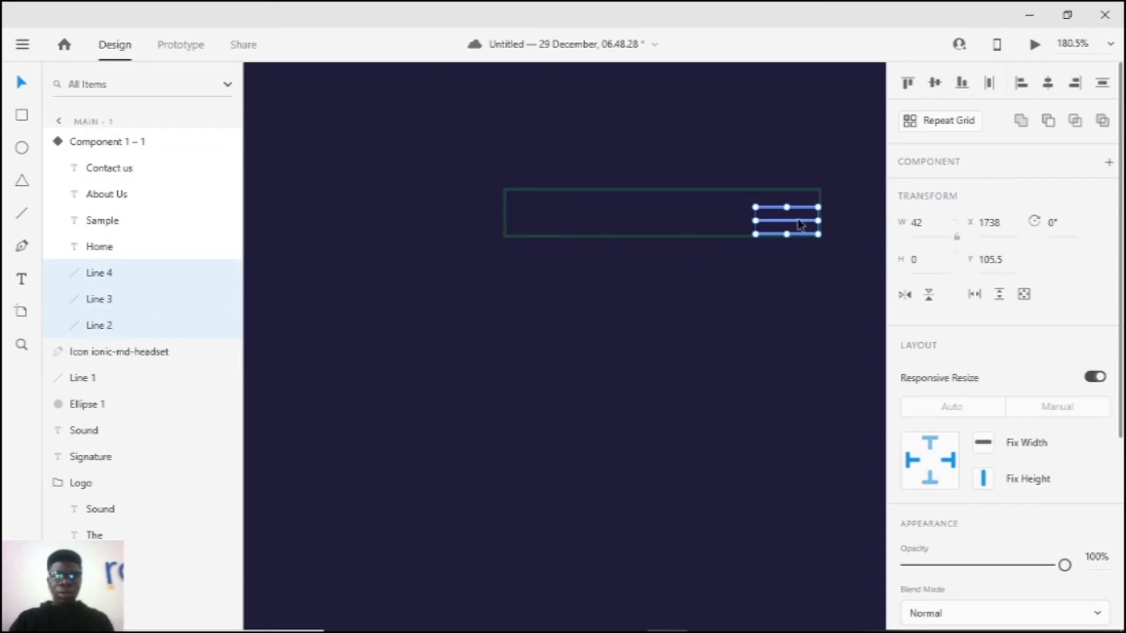
{"action": "key", "text": "ctrl+g"}
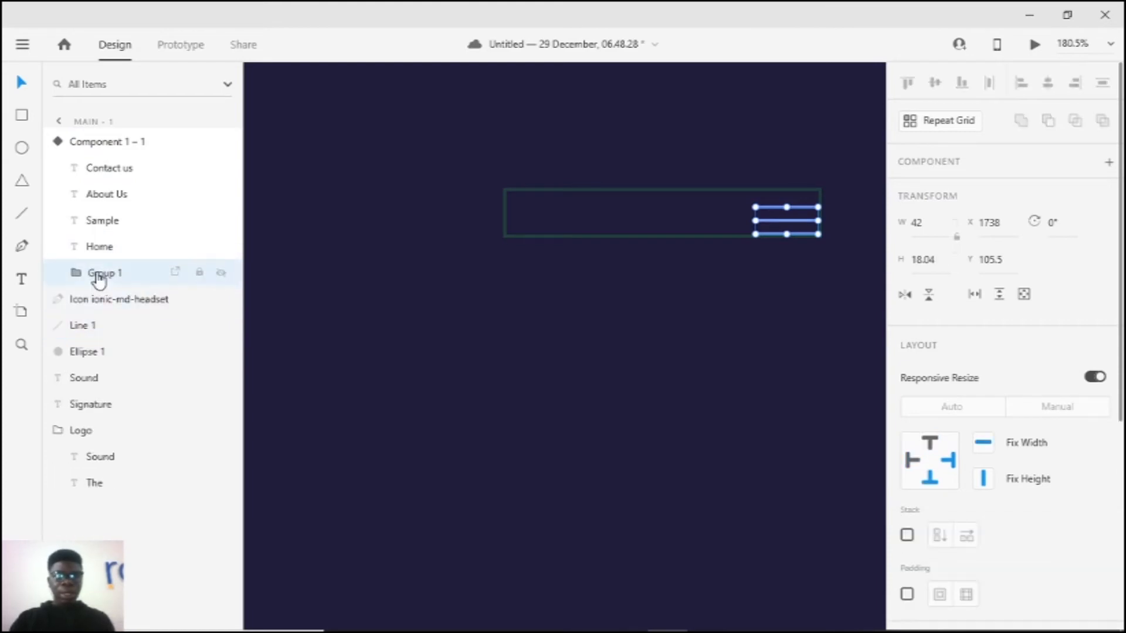
Step: Rename the group of three menu lines as Hamburger Menu
{"action": "double_click", "coordinate": [98, 276]}
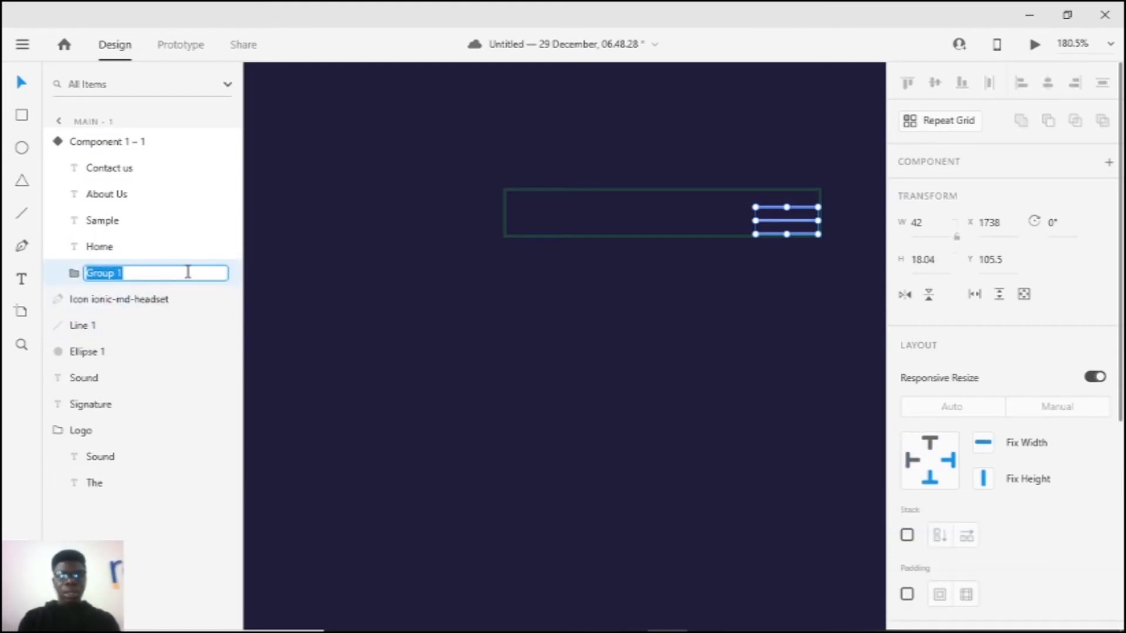
{"action": "type", "text": "Hamburger Menu"}
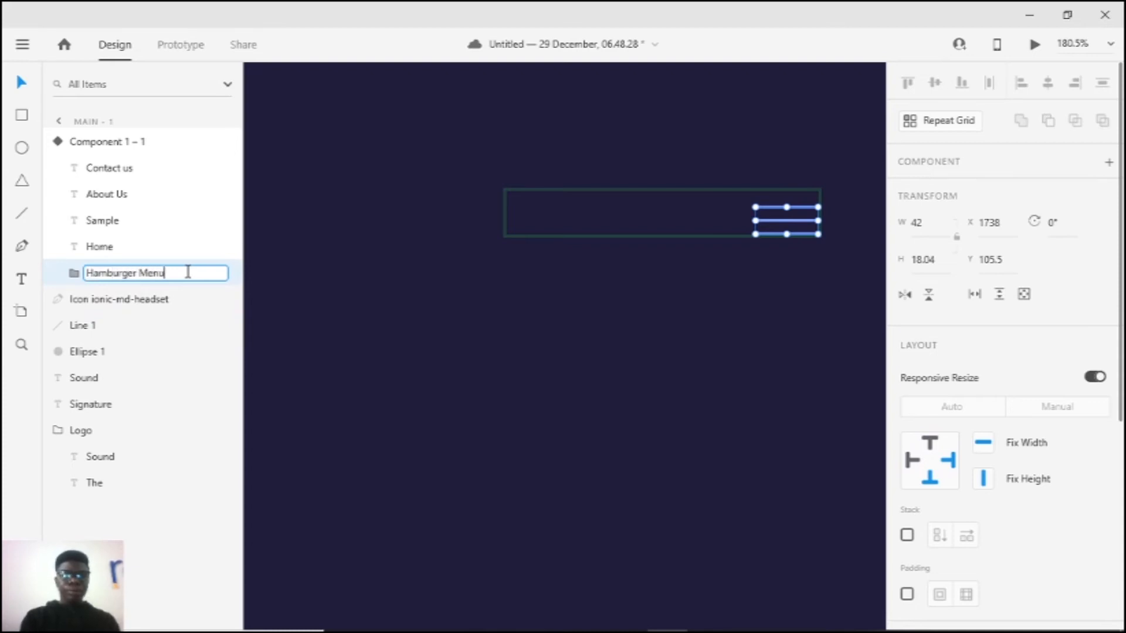
{"action": "key", "text": "Return"}
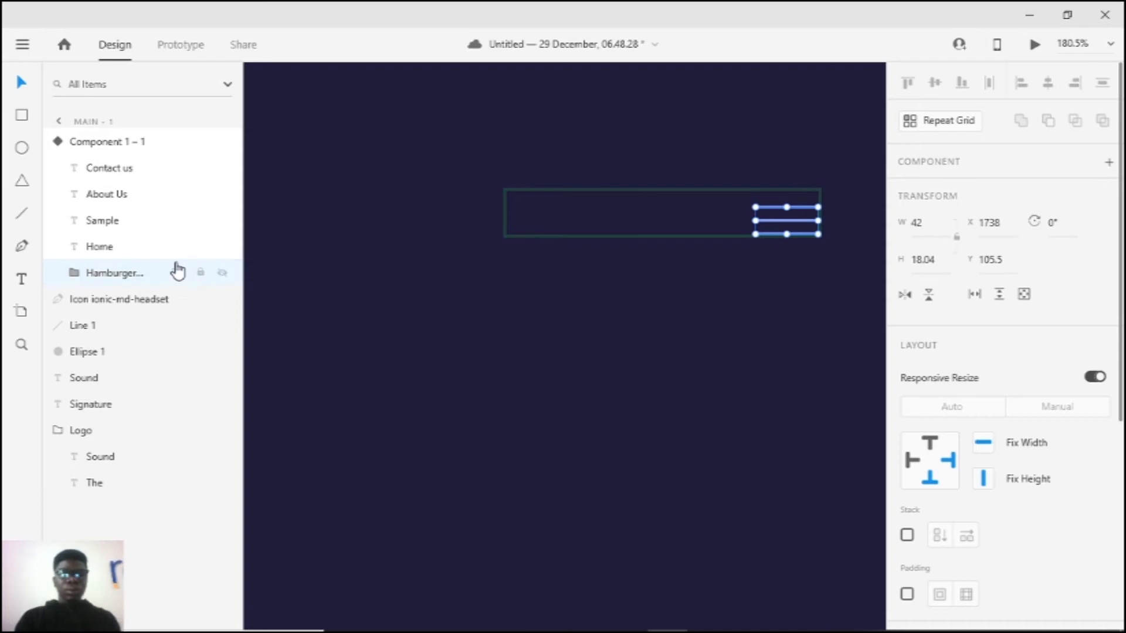
Step: Examine the menu component's layers in the Hover State and click state, returning the component to Default State
{"action": "scroll", "coordinate": [832, 282], "scroll_direction": "up", "scroll_amount": 1}
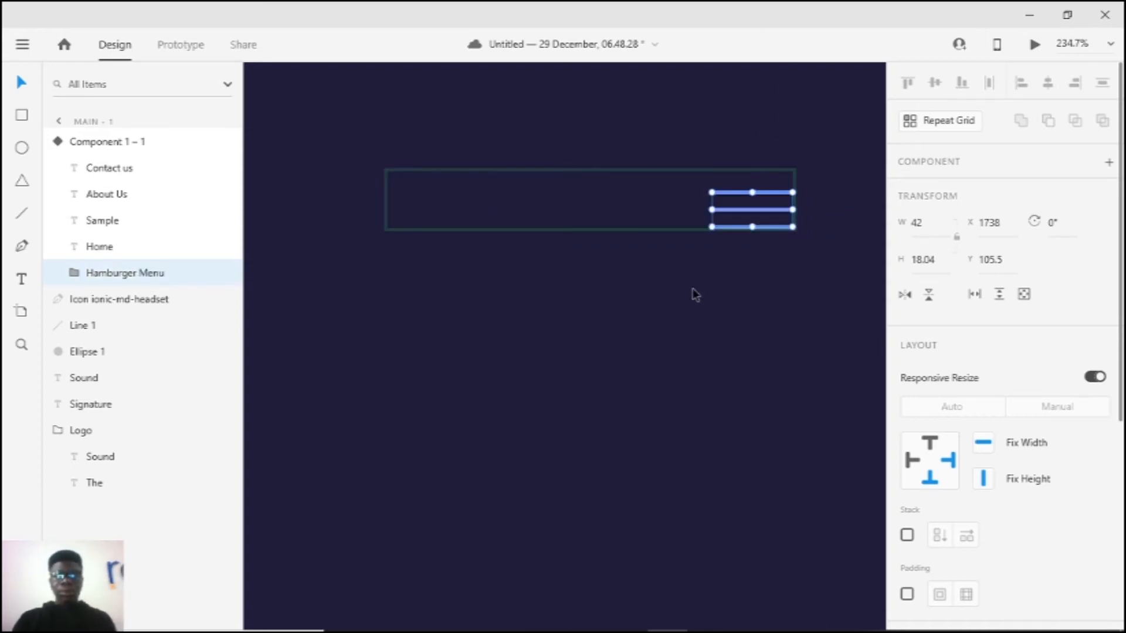
{"action": "left_click", "coordinate": [772, 215]}
{"action": "left_click", "coordinate": [961, 223]}
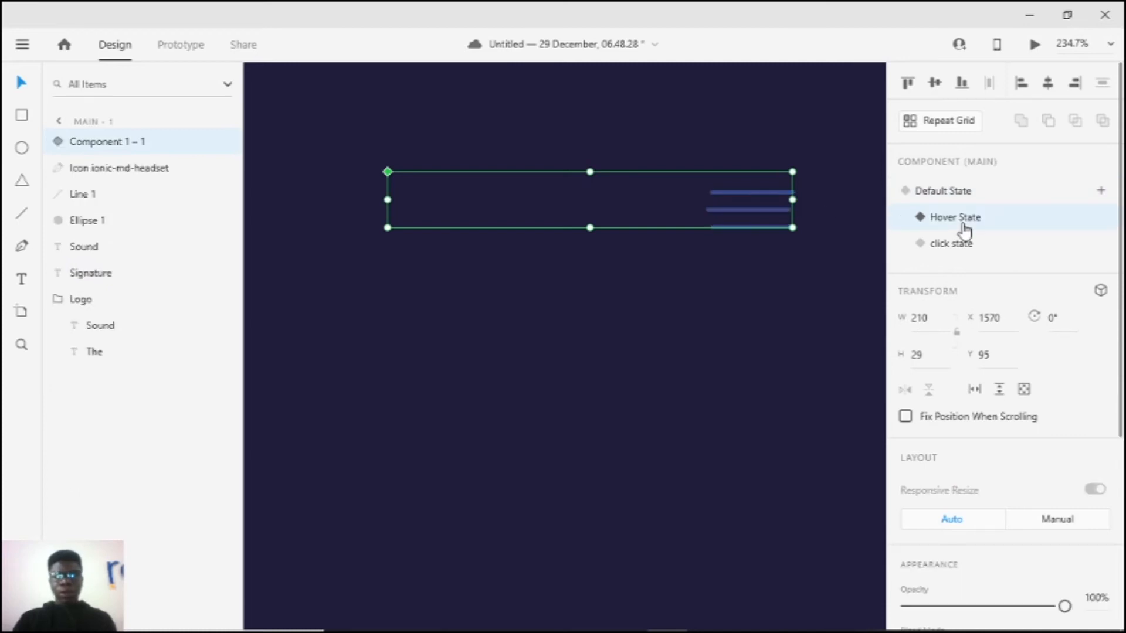
{"action": "left_click", "coordinate": [58, 145]}
{"action": "left_click", "coordinate": [59, 145]}
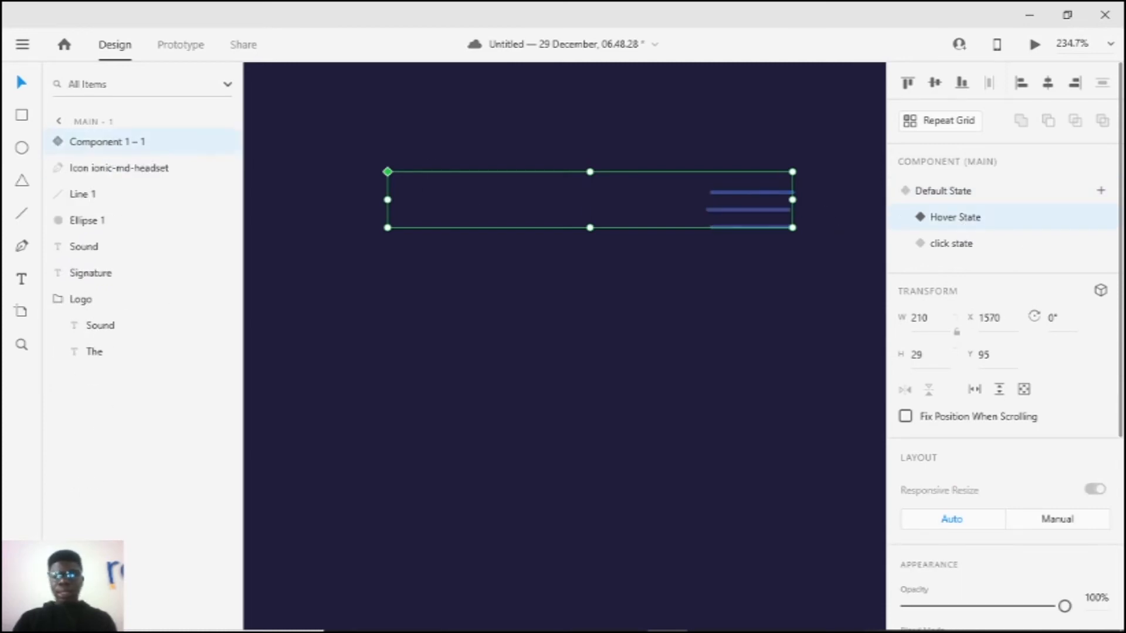
{"action": "left_click", "coordinate": [998, 247]}
{"action": "left_click", "coordinate": [56, 143]}
{"action": "left_click", "coordinate": [56, 143]}
{"action": "left_click", "coordinate": [999, 192]}
{"action": "scroll", "coordinate": [631, 216], "scroll_direction": "down", "scroll_amount": 3}
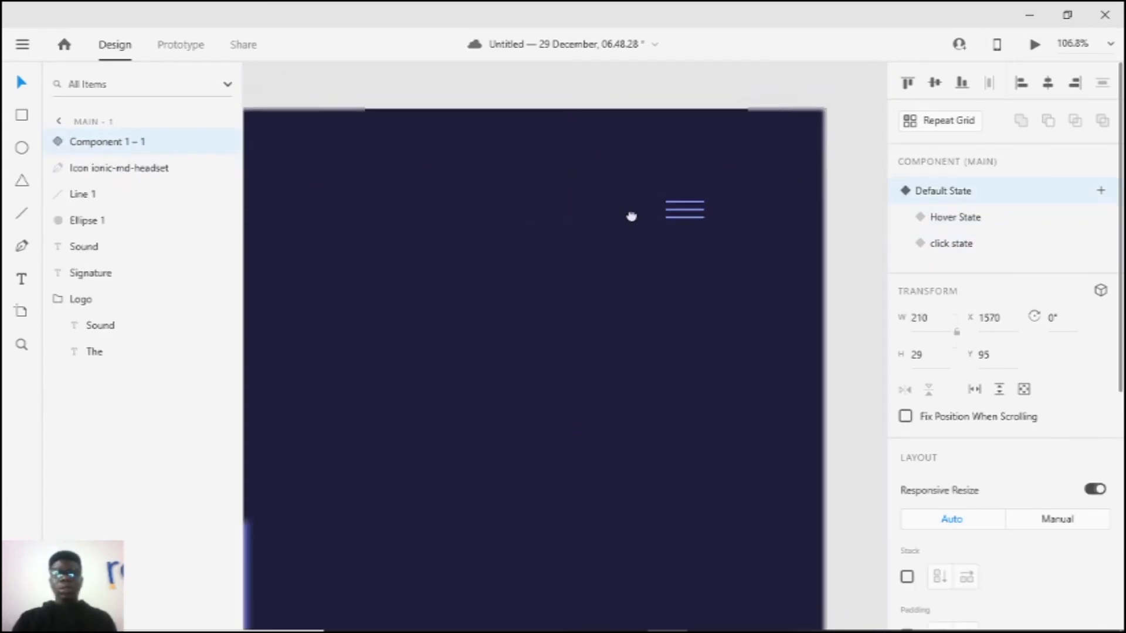
{"action": "scroll", "coordinate": [566, 227], "scroll_direction": "up", "scroll_amount": 1}
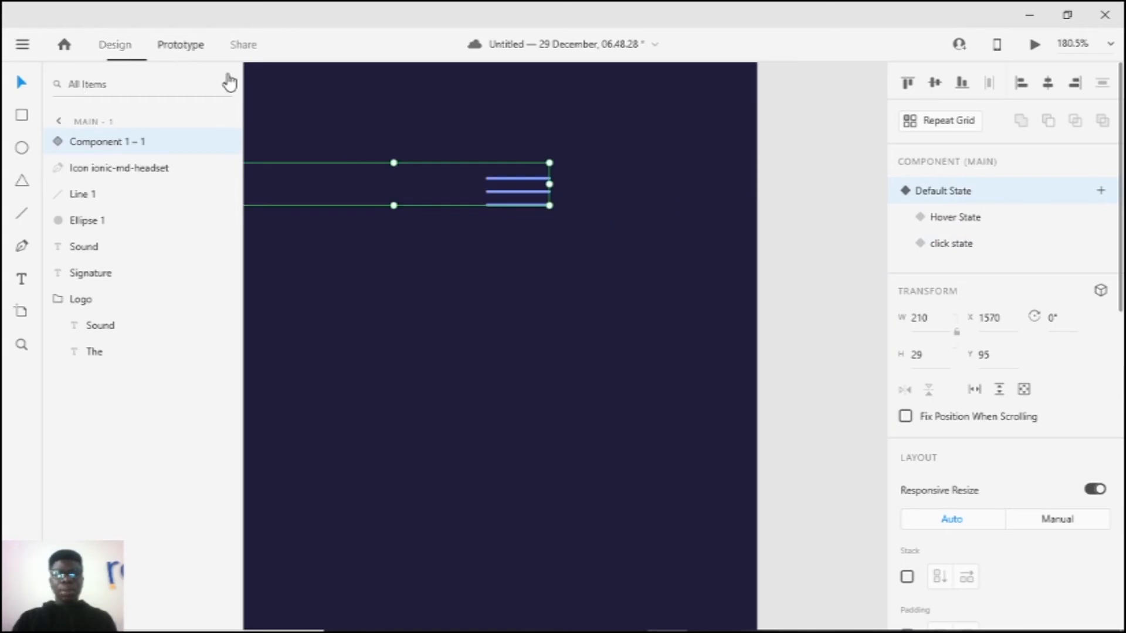
Step: Add a tap interaction to the Hamburger Menu group within the component's Hover State in Prototype mode
{"action": "left_click", "coordinate": [181, 44]}
{"action": "scroll", "coordinate": [632, 203], "scroll_direction": "up", "scroll_amount": 4}
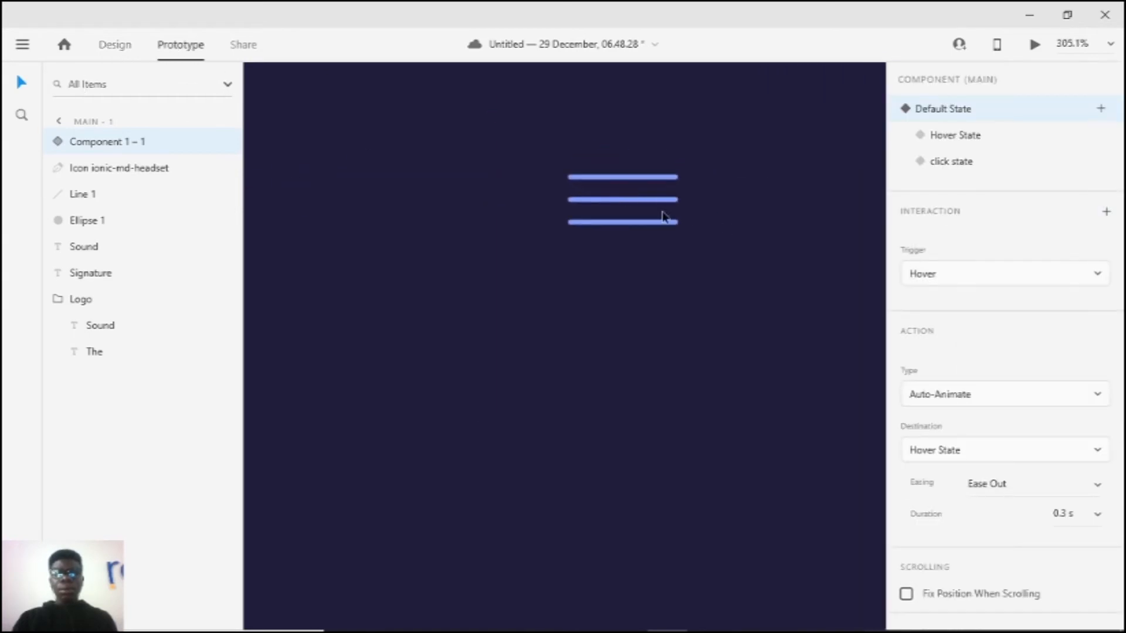
{"action": "left_click", "coordinate": [973, 137]}
{"action": "double_click", "coordinate": [583, 204]}
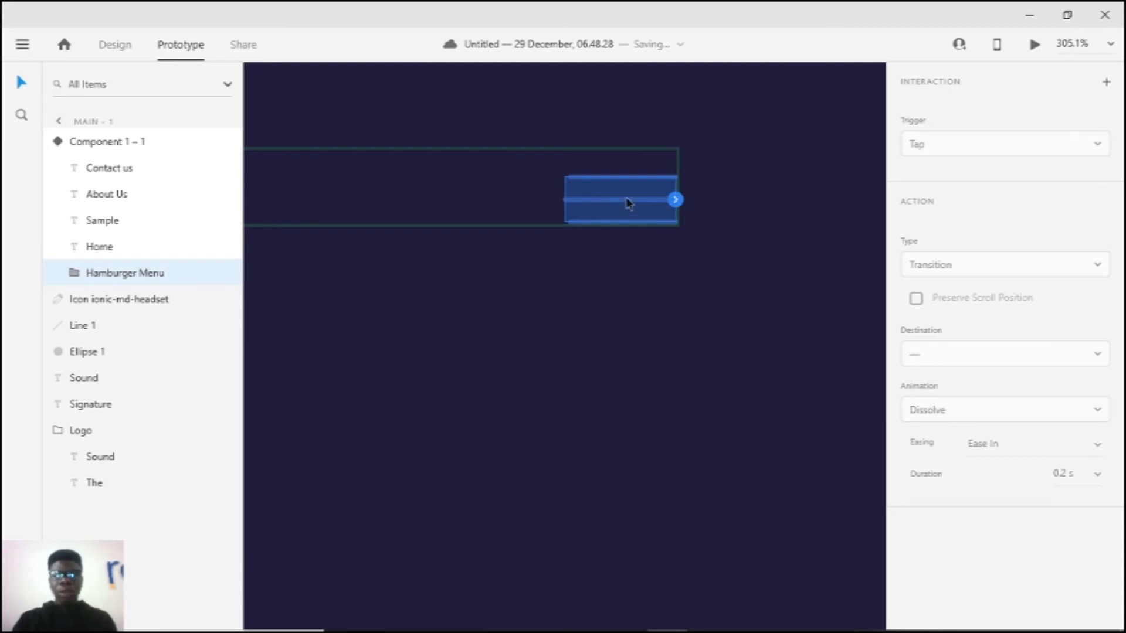
{"action": "left_click", "coordinate": [675, 200]}
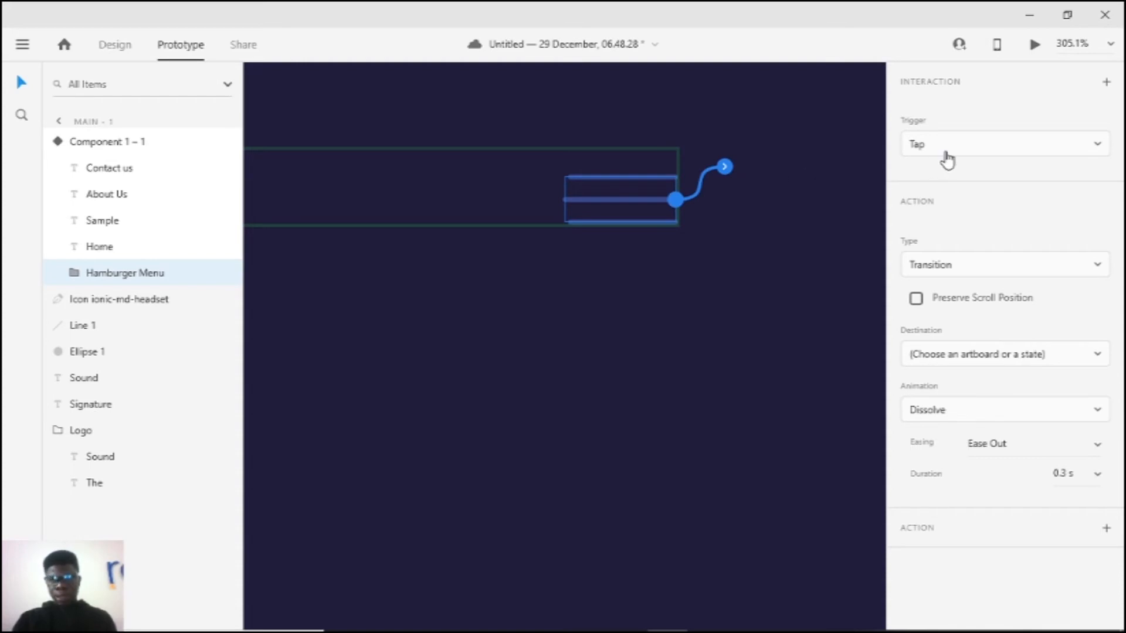
Step: Set the hamburger menu's tap action to Auto-Animate with click state as the destination and a 0.4 s duration
{"action": "left_click", "coordinate": [998, 264]}
{"action": "left_click", "coordinate": [982, 259]}
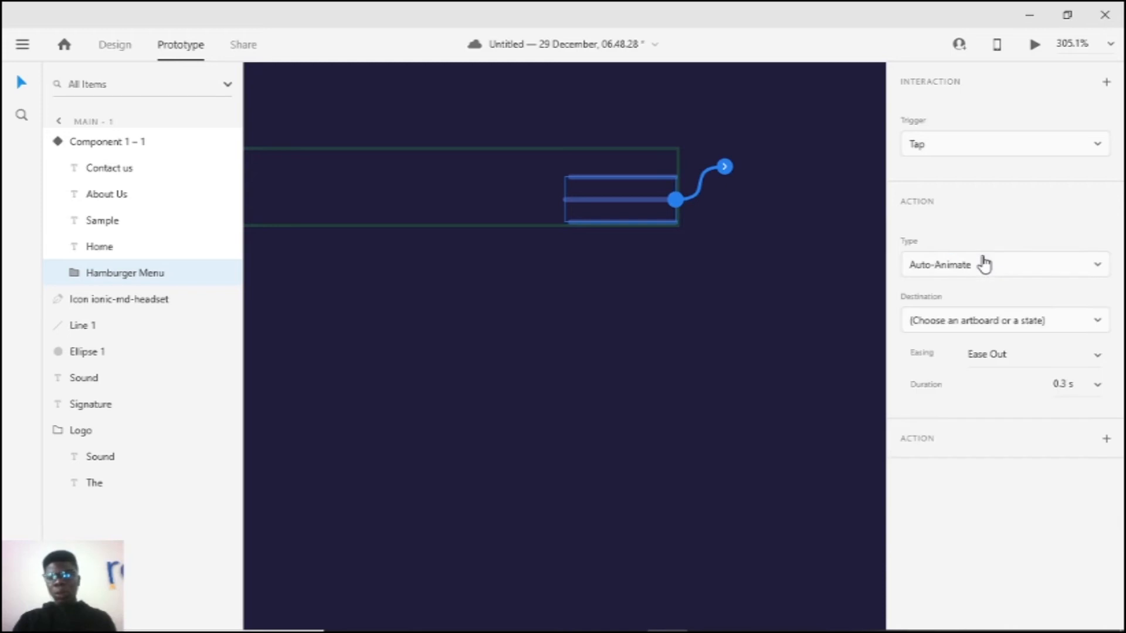
{"action": "left_click", "coordinate": [974, 320]}
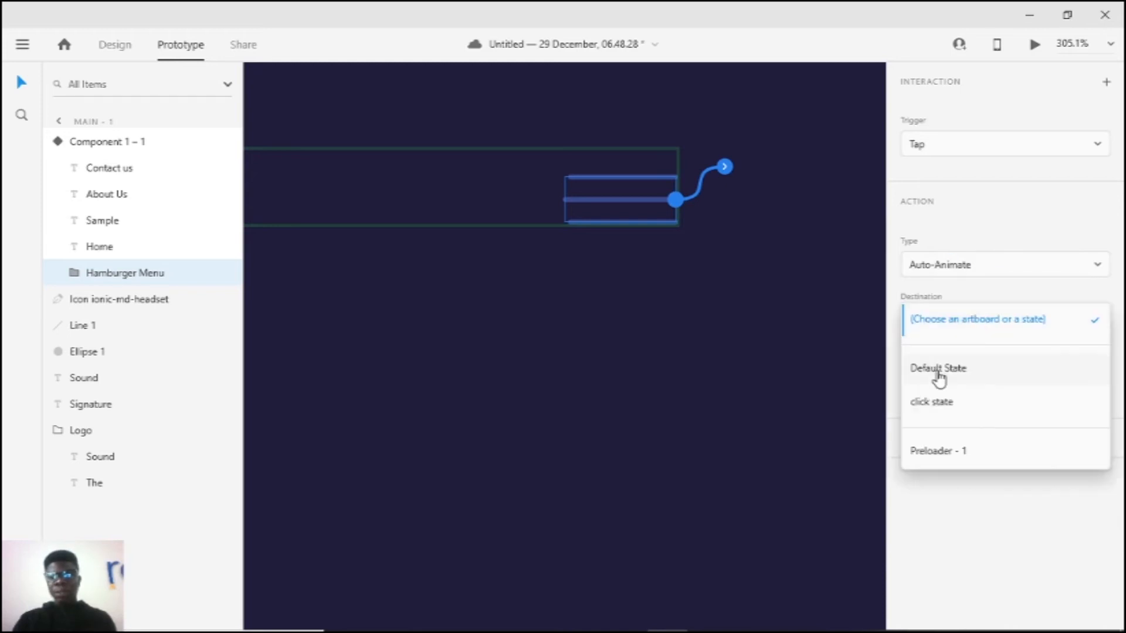
{"action": "left_click", "coordinate": [948, 404]}
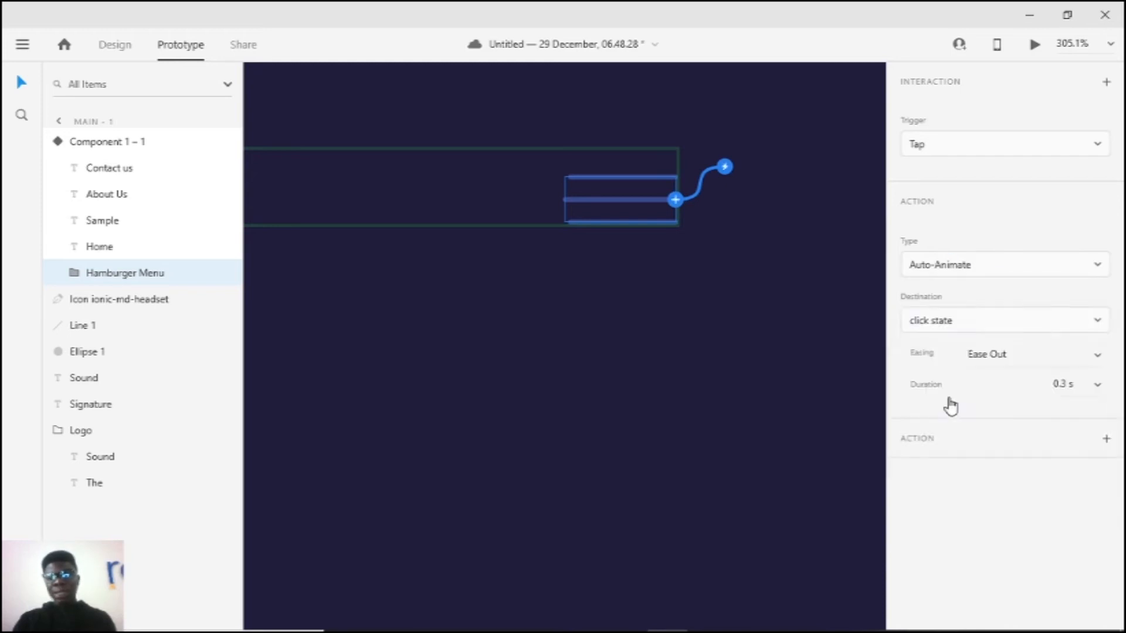
{"action": "left_click", "coordinate": [1066, 391]}
{"action": "left_click", "coordinate": [1066, 383]}
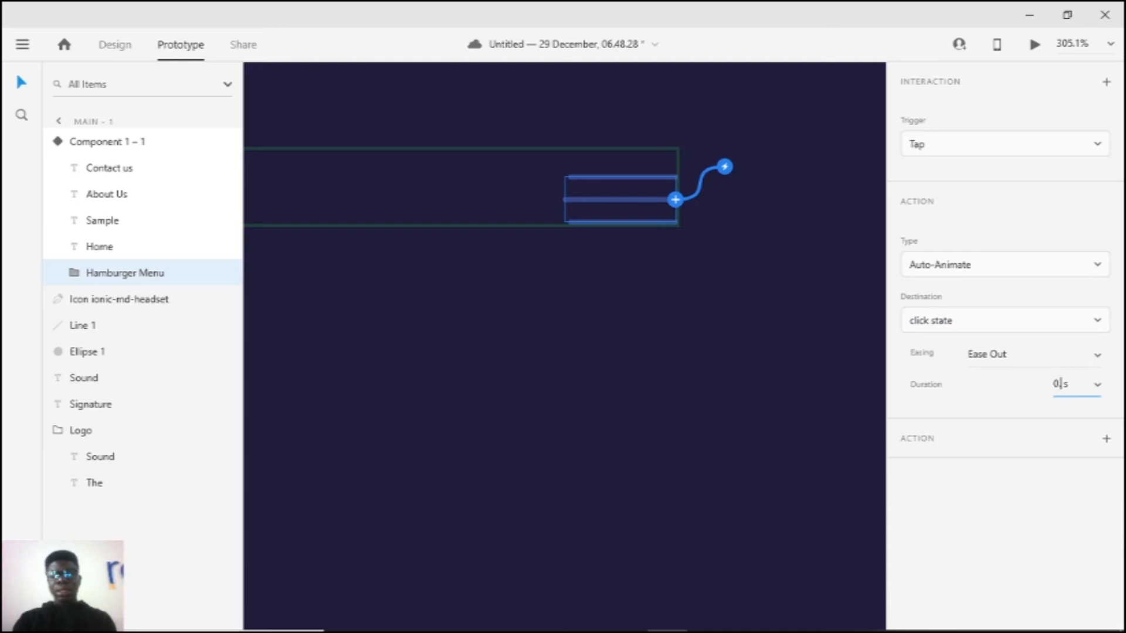
Step: Switch the navigation component back to its Default State and deselect it
{"action": "scroll", "coordinate": [389, 263], "scroll_direction": "down", "scroll_amount": 5}
{"action": "left_click_drag", "start_coordinate": [432, 357], "coordinate": [614, 270]}
{"action": "scroll", "coordinate": [613, 270], "scroll_direction": "down", "scroll_amount": 4}
{"action": "scroll", "coordinate": [691, 250], "scroll_direction": "up", "scroll_amount": 4}
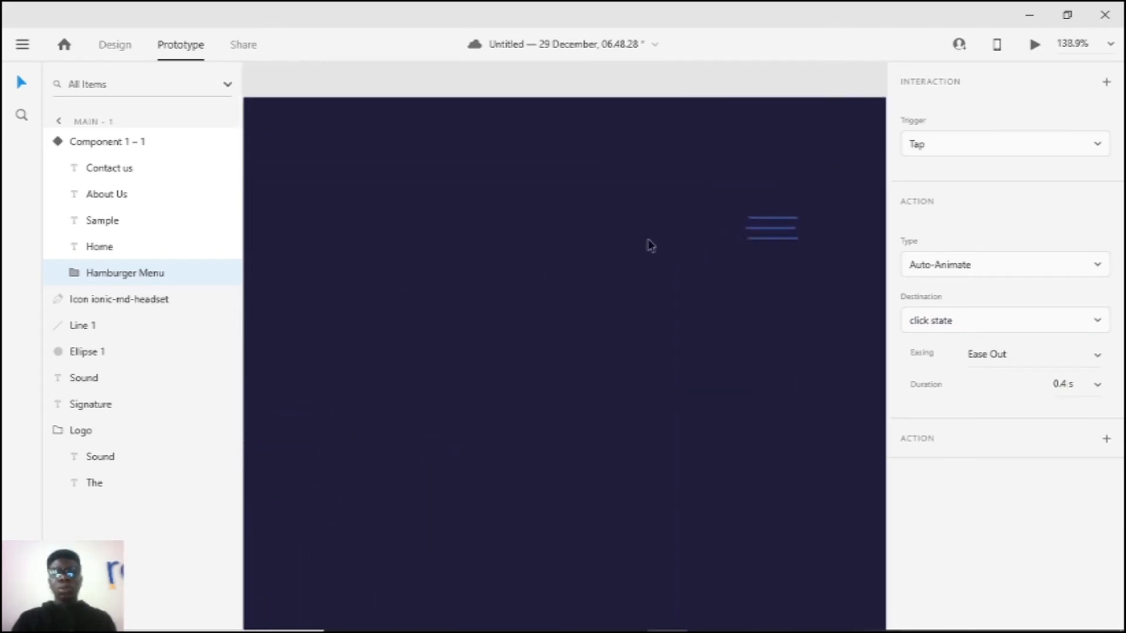
{"action": "left_click", "coordinate": [847, 249]}
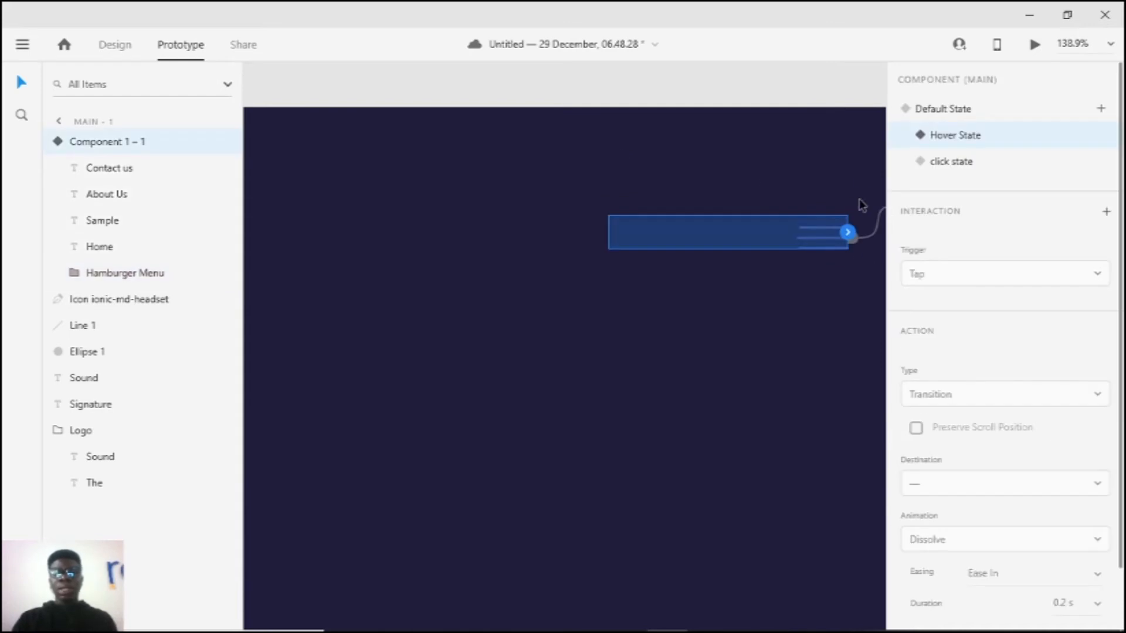
{"action": "left_click", "coordinate": [974, 109]}
{"action": "scroll", "coordinate": [715, 212], "scroll_direction": "down", "scroll_amount": 2}
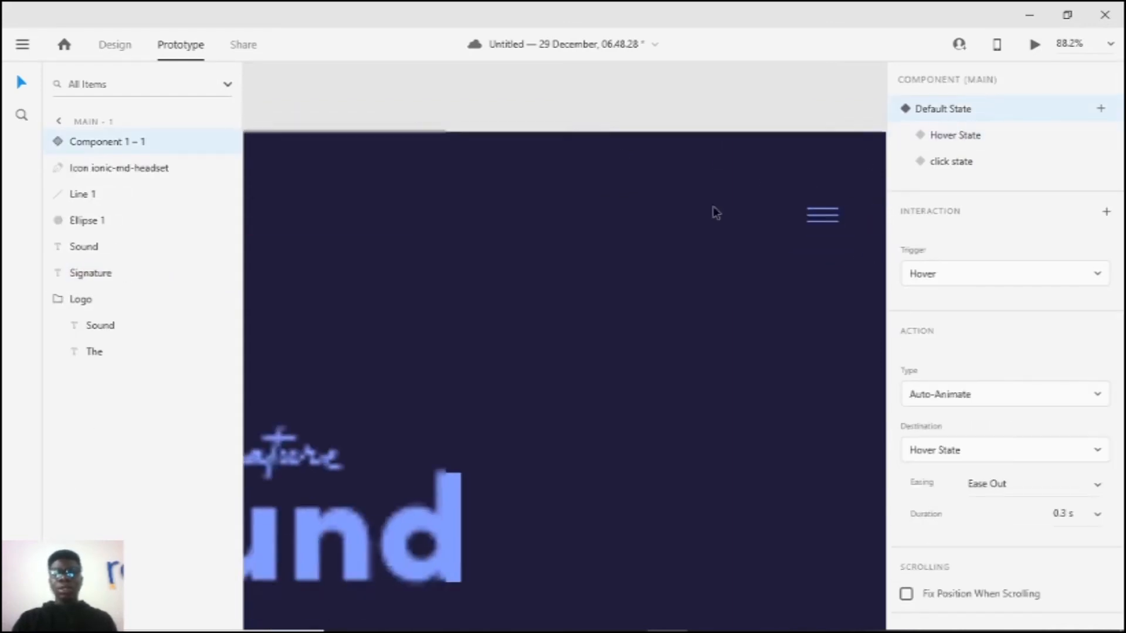
{"action": "scroll", "coordinate": [716, 217], "scroll_direction": "down", "scroll_amount": 1}
{"action": "left_click", "coordinate": [645, 319]}
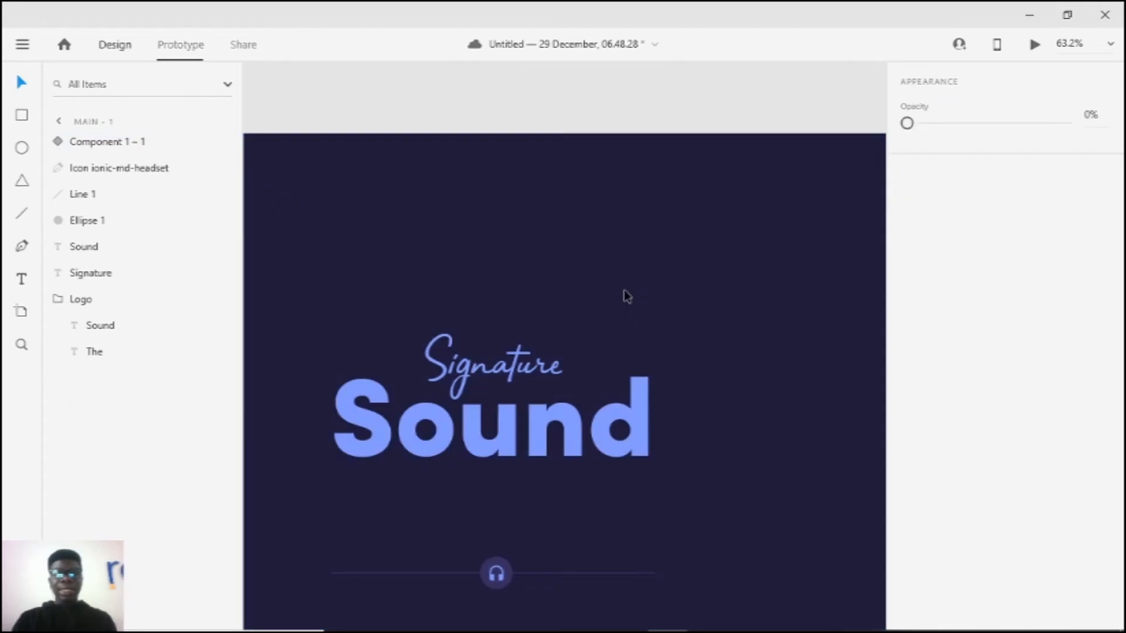
Step: Preview the prototype, open the navigation links with the hamburger menu, and close the preview
{"action": "key", "text": "ctrl+1"}
{"action": "key", "text": "ctrl+Return"}
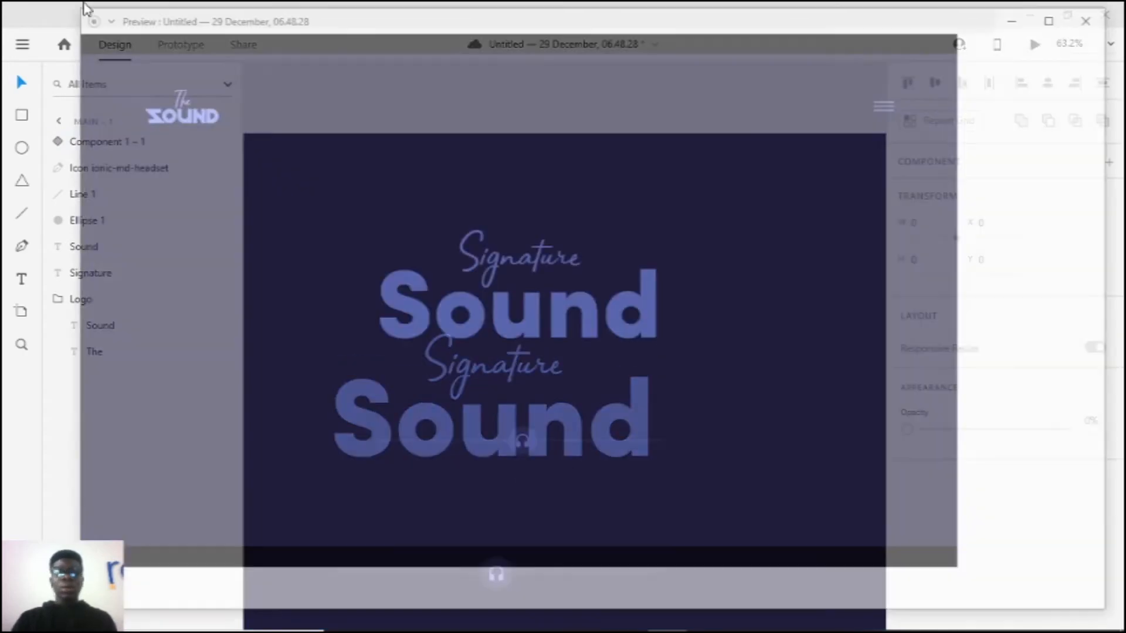
{"action": "left_click", "coordinate": [1093, 11]}
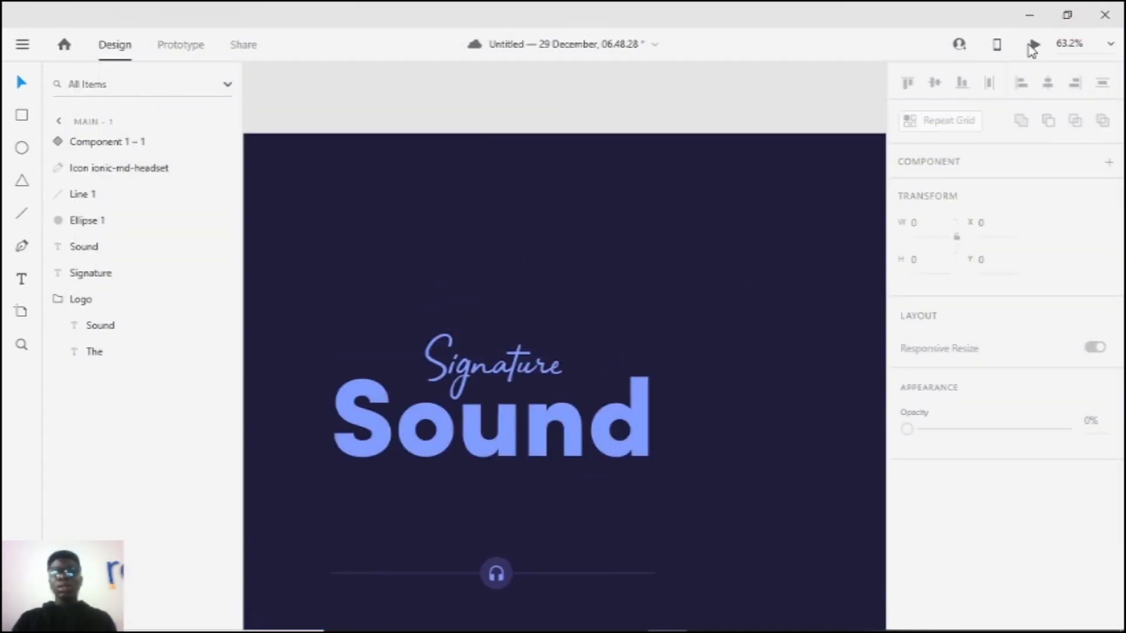
{"action": "left_click", "coordinate": [1033, 47]}
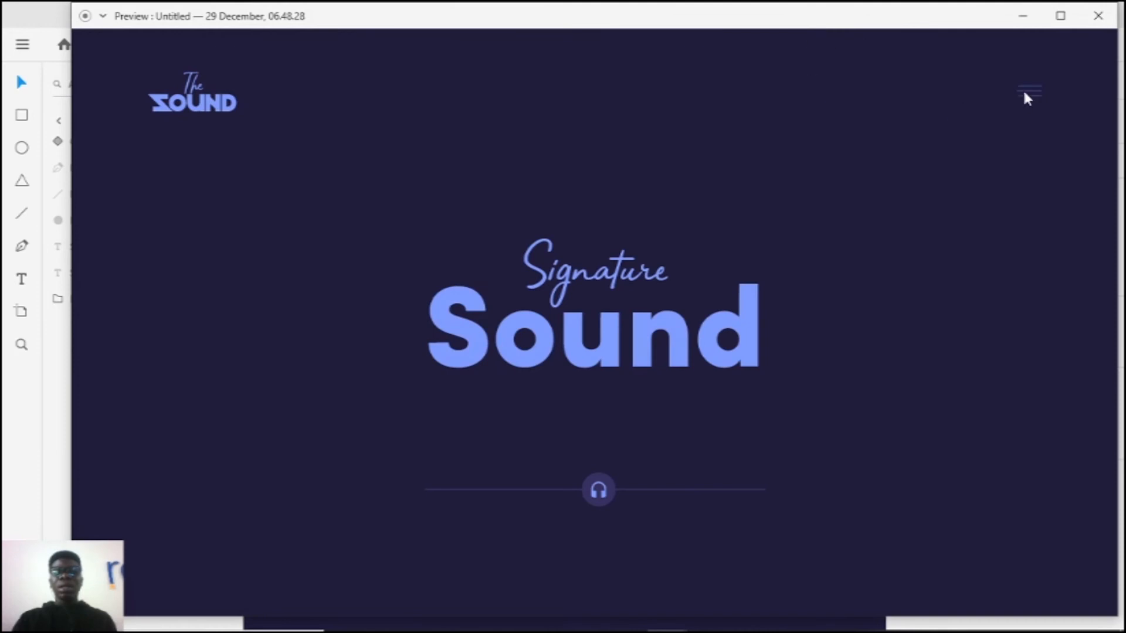
{"action": "left_click", "coordinate": [1029, 92]}
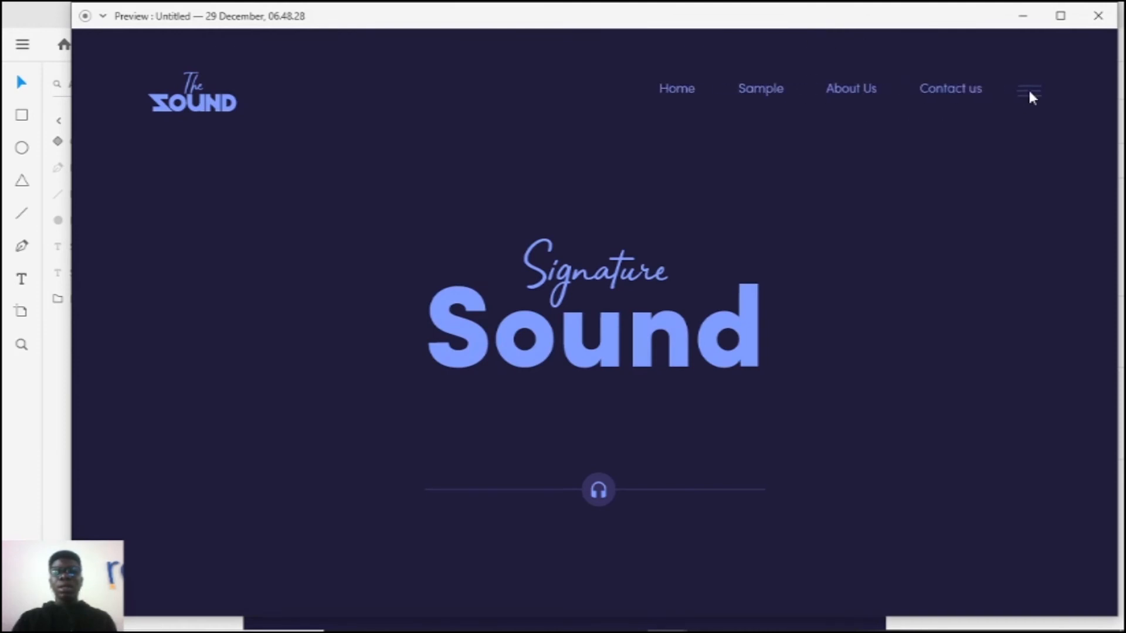
{"action": "left_click", "coordinate": [1099, 17]}
Step: In the component's click state, add a tap interaction on the Hamburger Menu group that auto-animates to Default State
{"action": "scroll", "coordinate": [762, 255], "scroll_direction": "down", "scroll_amount": 4}
{"action": "scroll", "coordinate": [675, 193], "scroll_direction": "up", "scroll_amount": 6}
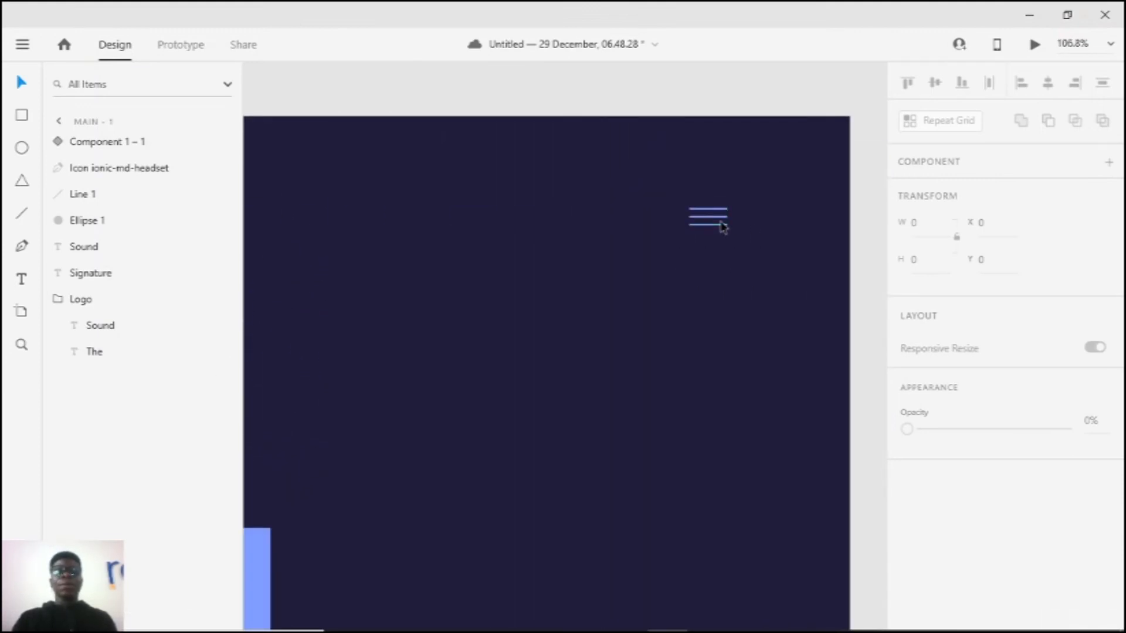
{"action": "left_click", "coordinate": [704, 221]}
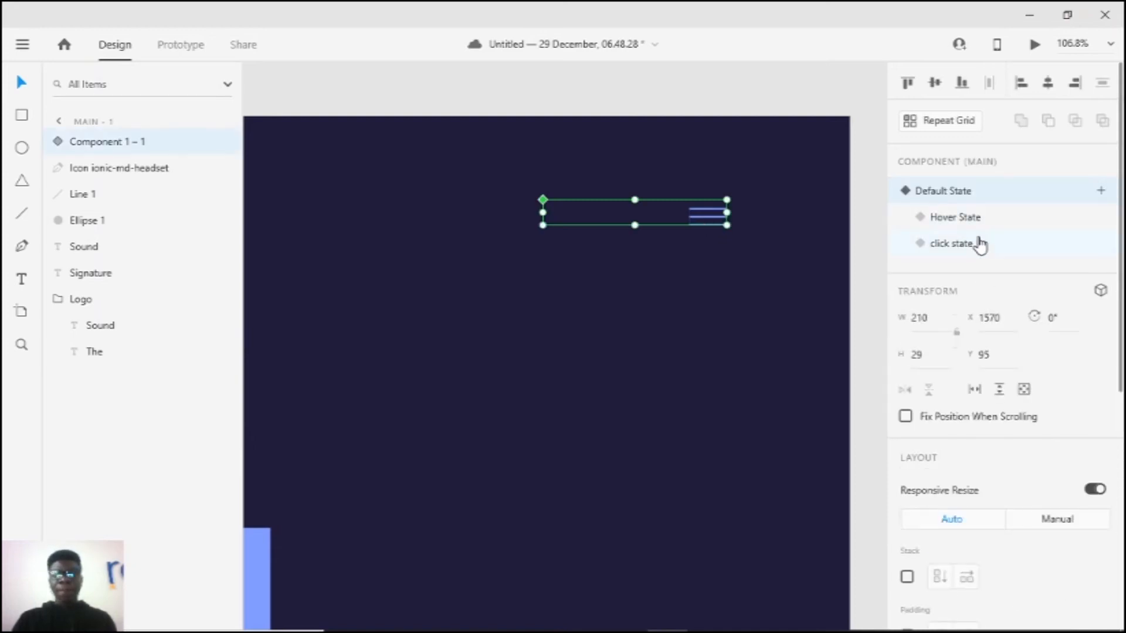
{"action": "left_click", "coordinate": [978, 244]}
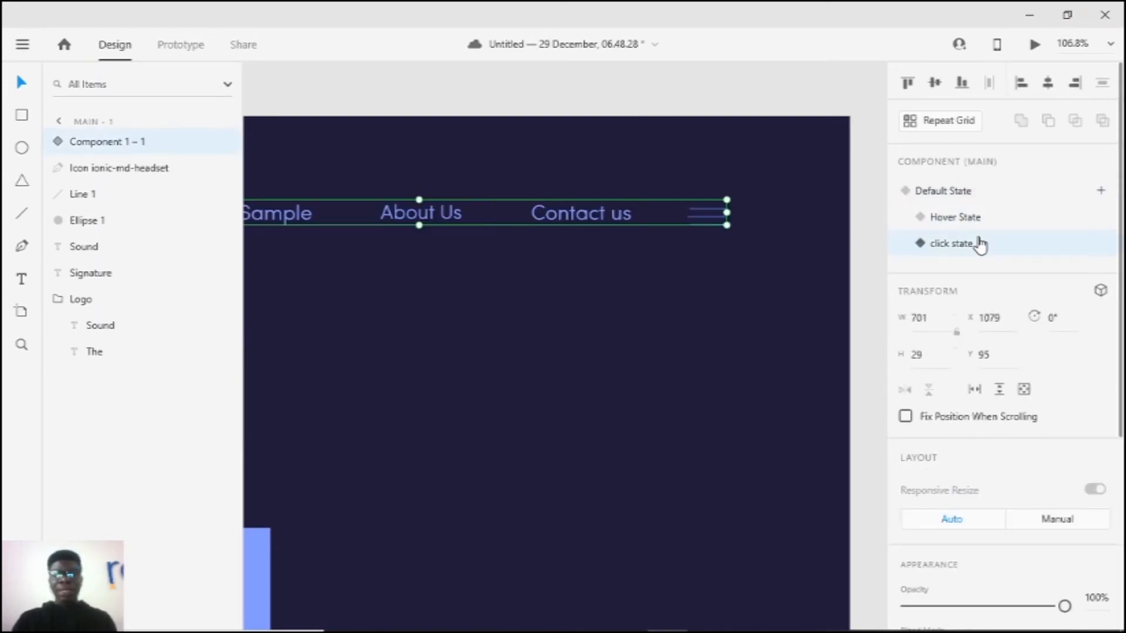
{"action": "left_click", "coordinate": [178, 47]}
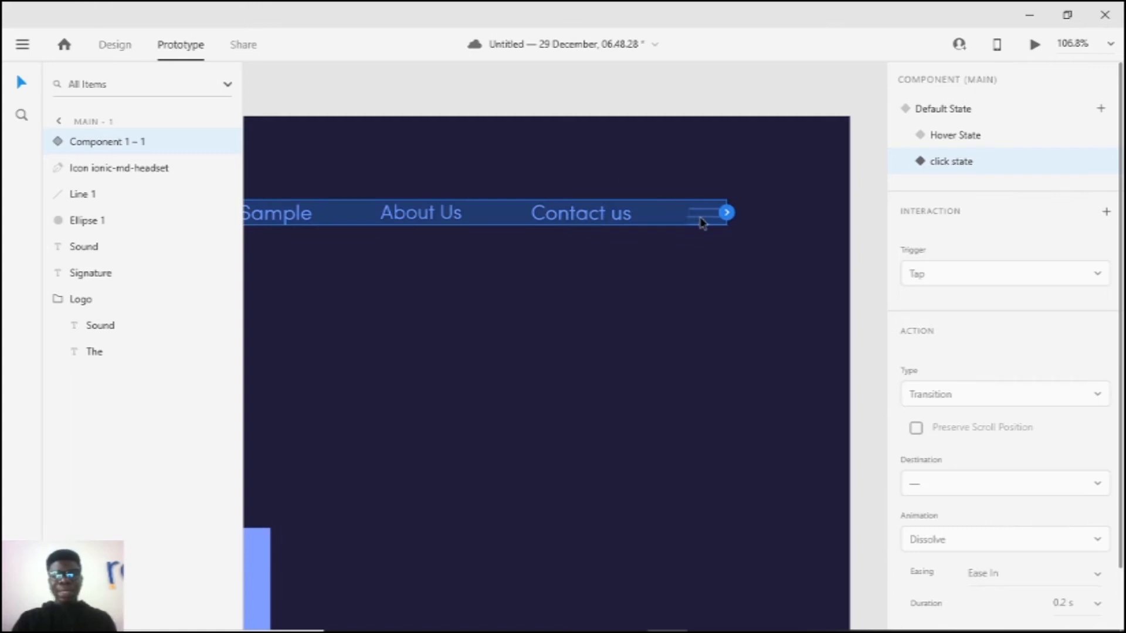
{"action": "double_click", "coordinate": [702, 221]}
{"action": "left_click", "coordinate": [726, 217]}
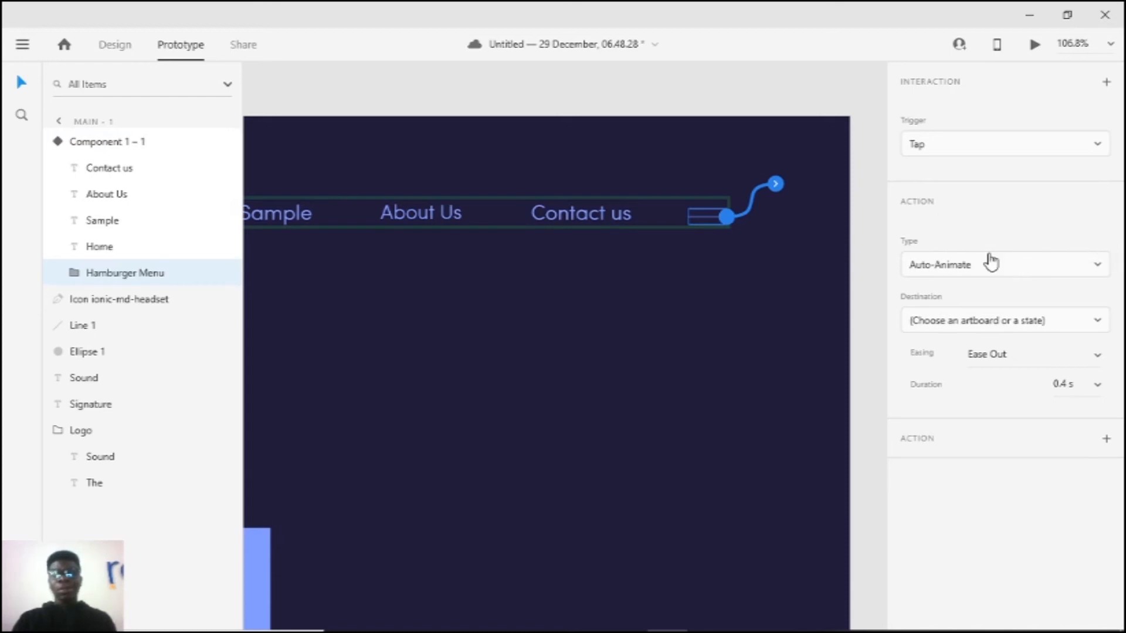
{"action": "left_click", "coordinate": [989, 322]}
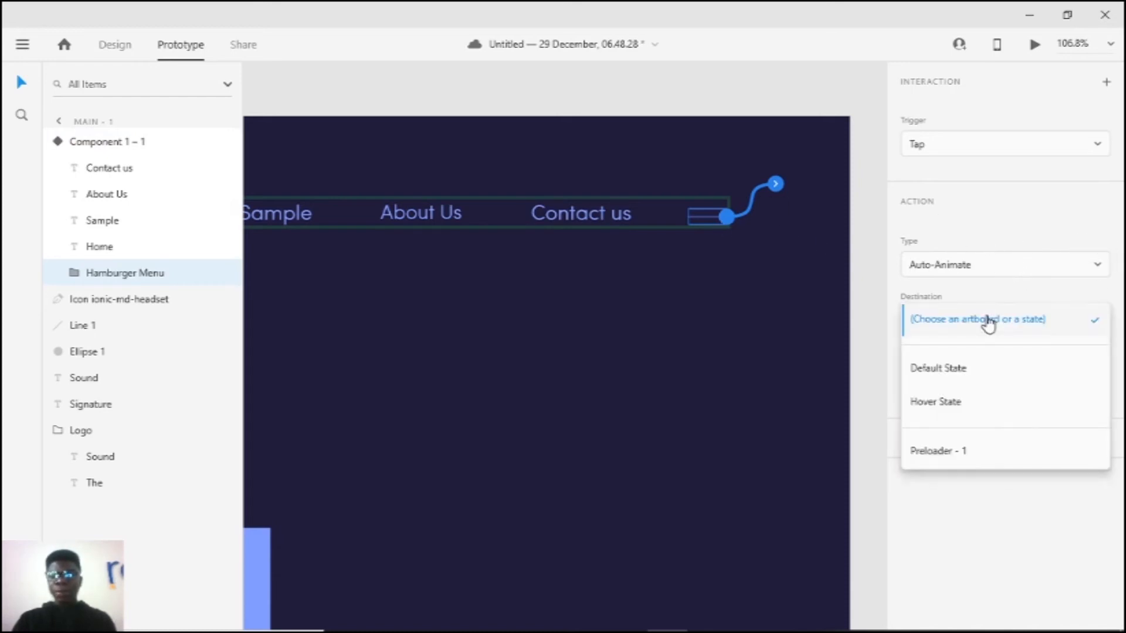
{"action": "left_click", "coordinate": [966, 367]}
Step: Preview the prototype, test toggling the navigation links repeatedly with the hamburger menu, and close the preview
{"action": "scroll", "coordinate": [860, 309], "scroll_direction": "down", "scroll_amount": 3}
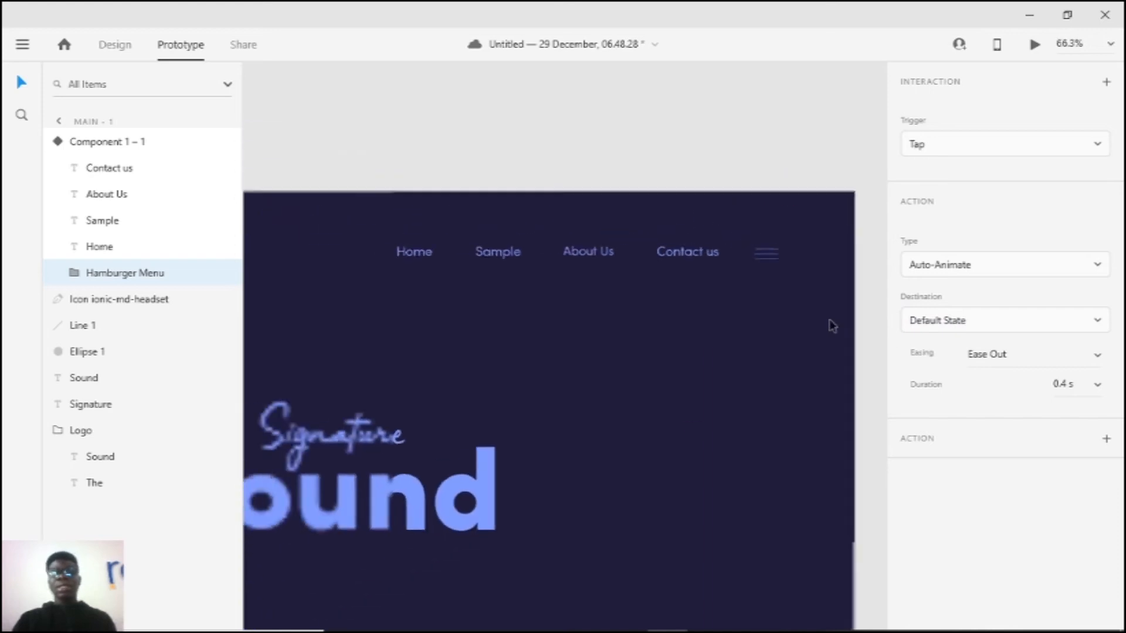
{"action": "key", "text": "ctrl+1"}
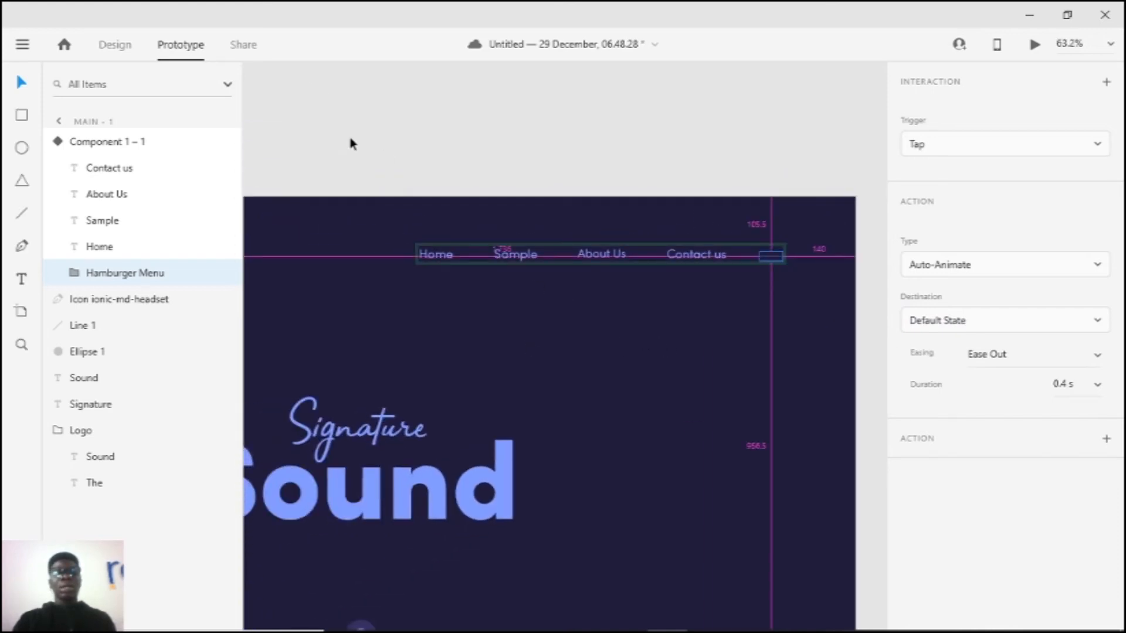
{"action": "key", "text": "ctrl+Return"}
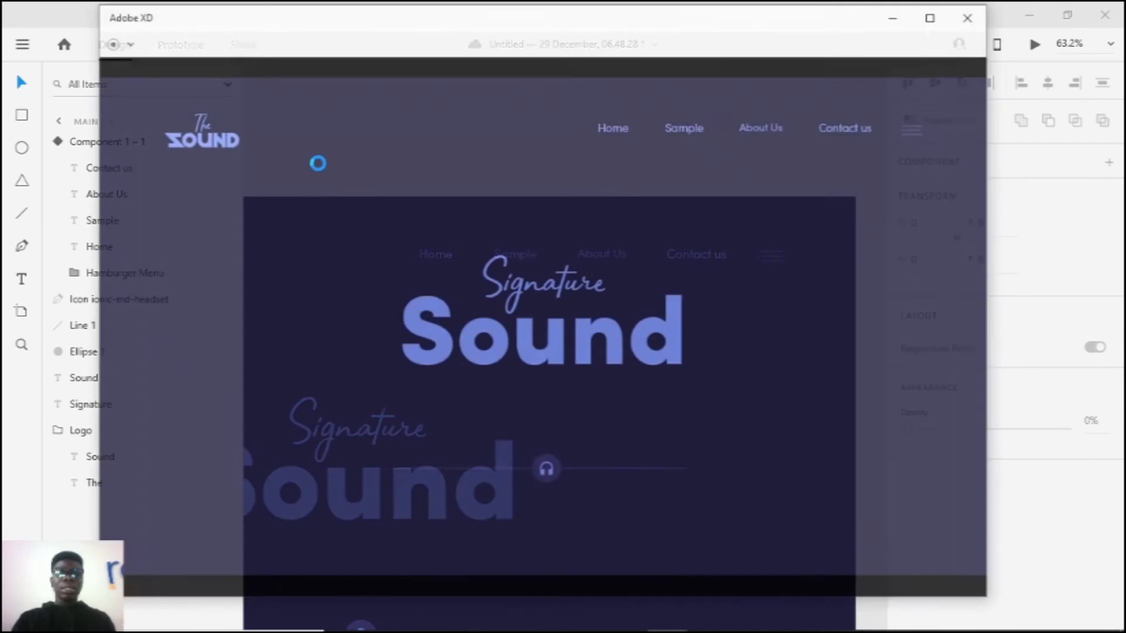
{"action": "left_click", "coordinate": [1025, 95]}
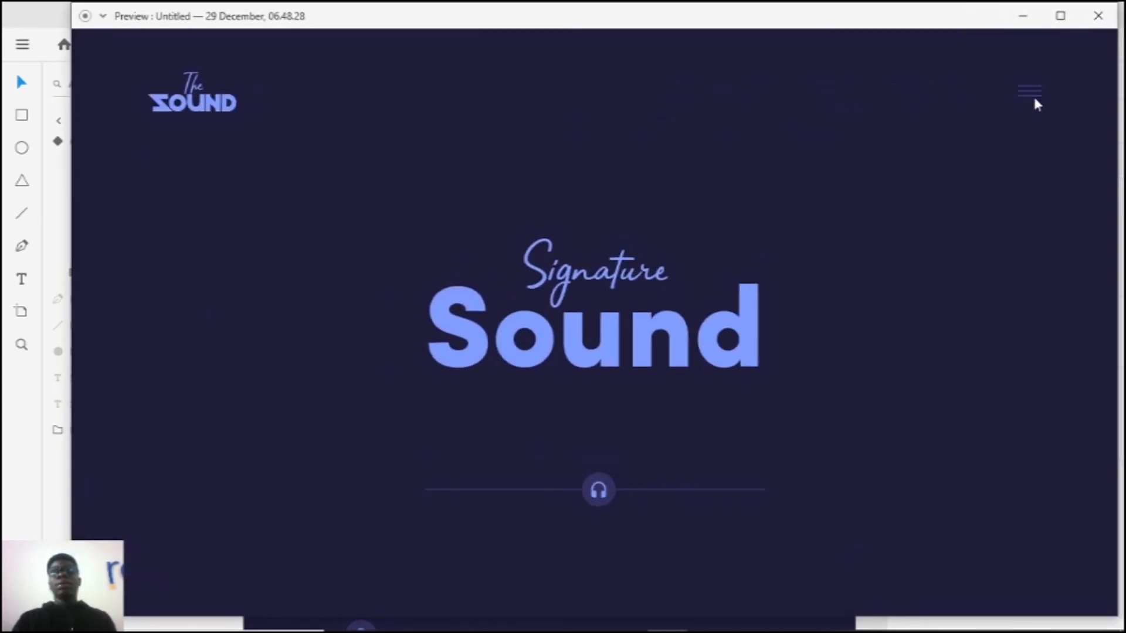
{"action": "left_click", "coordinate": [1040, 92]}
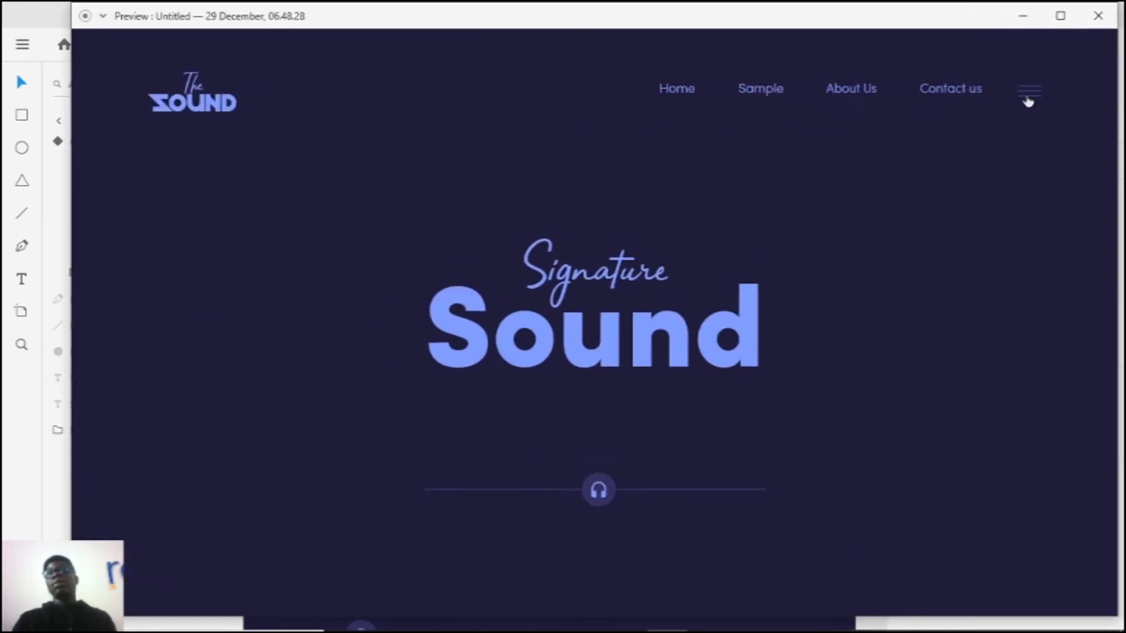
{"action": "left_click", "coordinate": [1026, 95]}
{"action": "left_click", "coordinate": [1024, 92]}
{"action": "left_click", "coordinate": [1026, 97]}
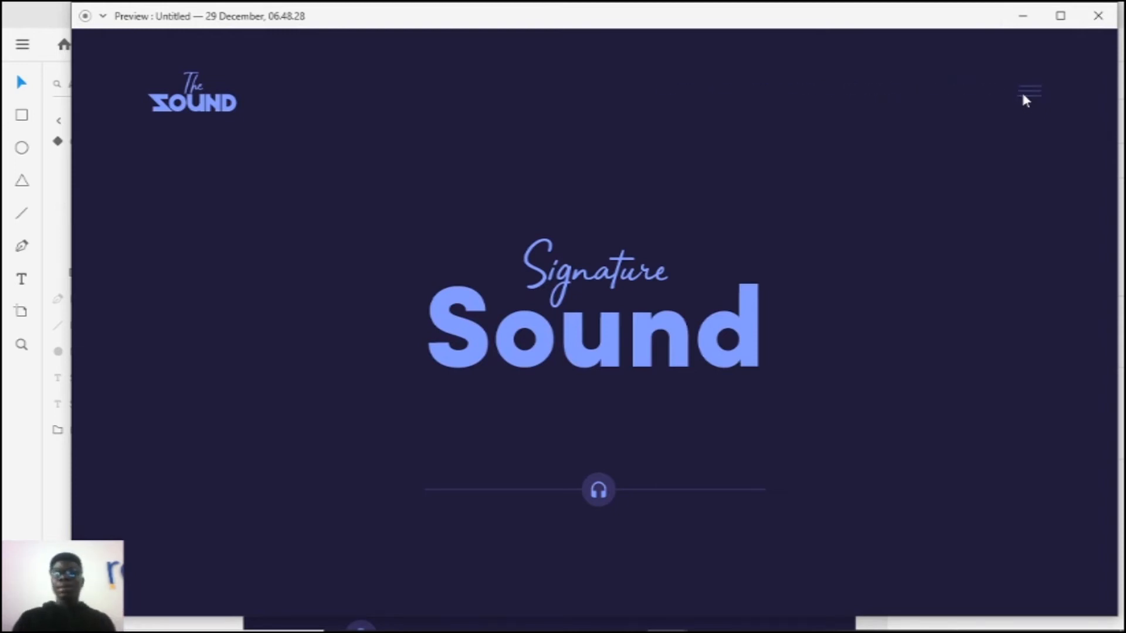
{"action": "left_click", "coordinate": [1025, 99]}
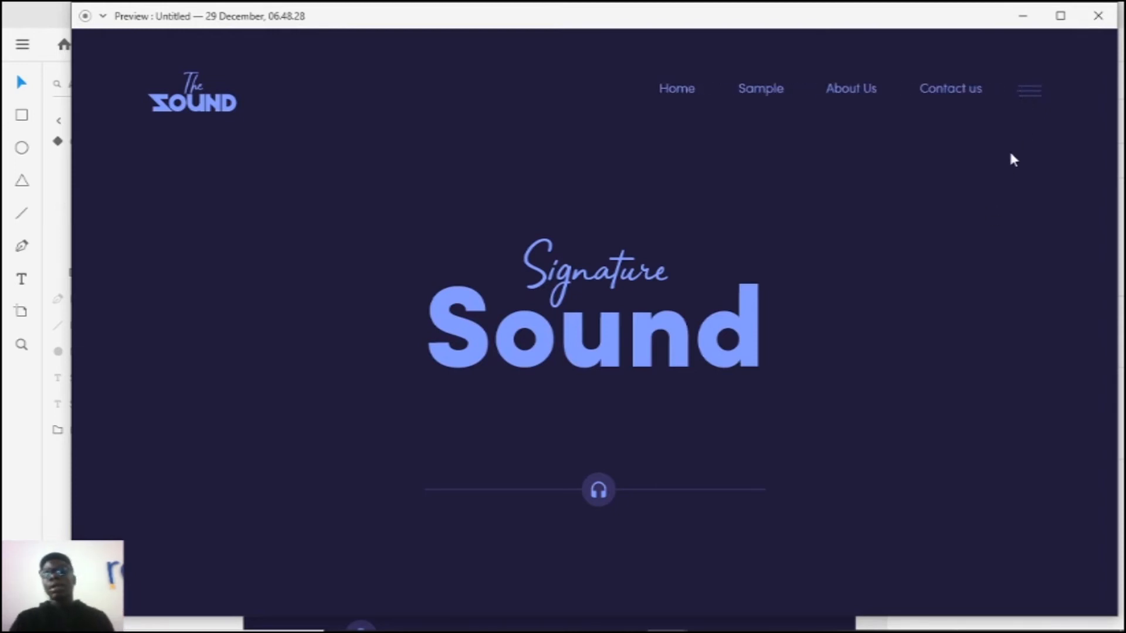
{"action": "left_click", "coordinate": [1026, 99]}
{"action": "left_click", "coordinate": [1039, 98]}
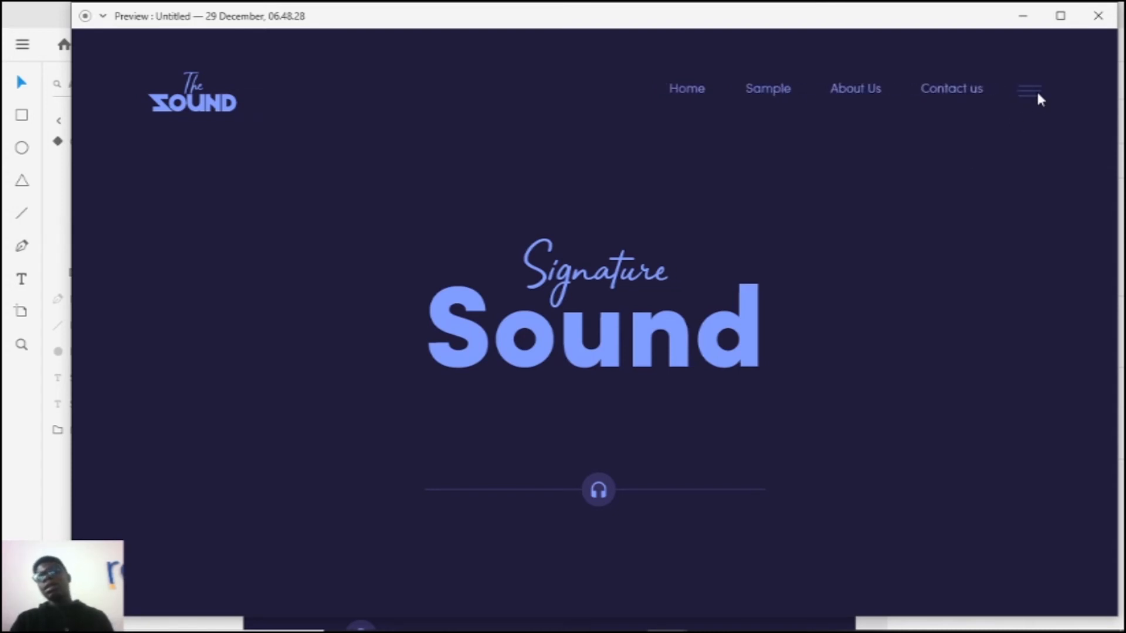
{"action": "left_click", "coordinate": [1032, 93]}
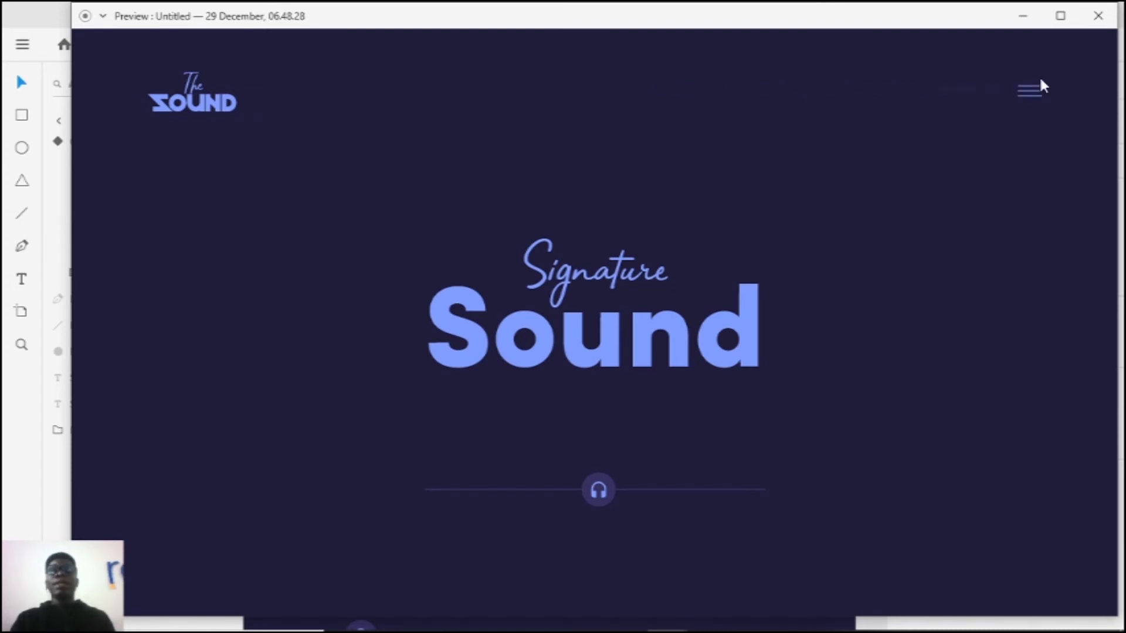
{"action": "left_click", "coordinate": [1098, 16]}
Step: Enlarge the headset icon and its circle together so that the circle is about 89 px wide and high
{"action": "scroll", "coordinate": [481, 428], "scroll_direction": "down", "scroll_amount": 3}
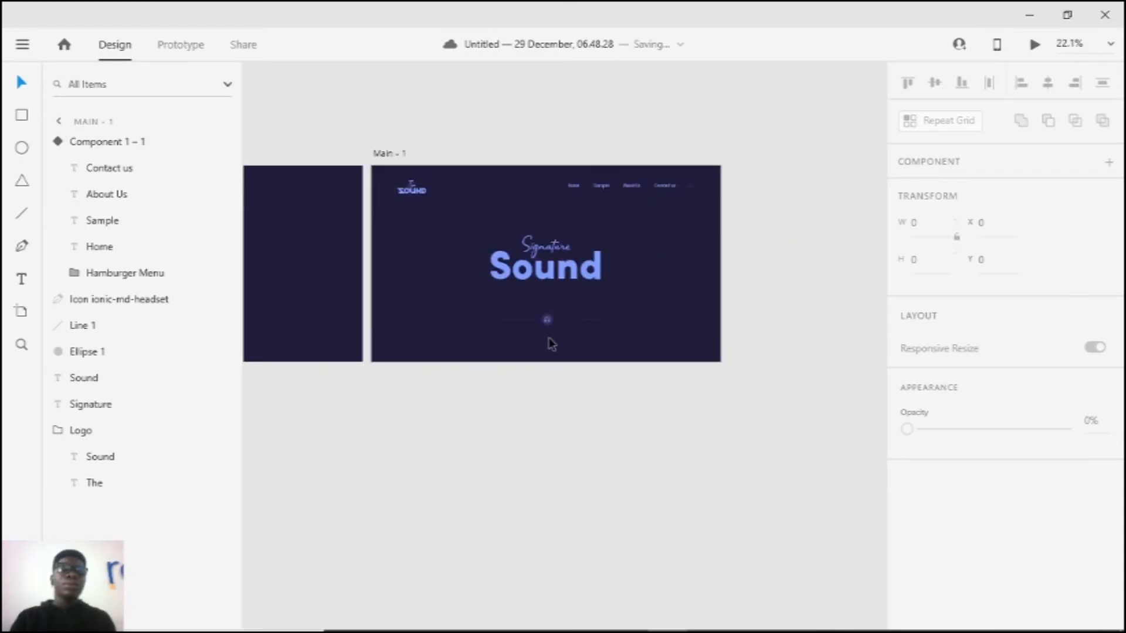
{"action": "scroll", "coordinate": [504, 339], "scroll_direction": "up", "scroll_amount": 5}
{"action": "scroll", "coordinate": [549, 336], "scroll_direction": "up", "scroll_amount": 3}
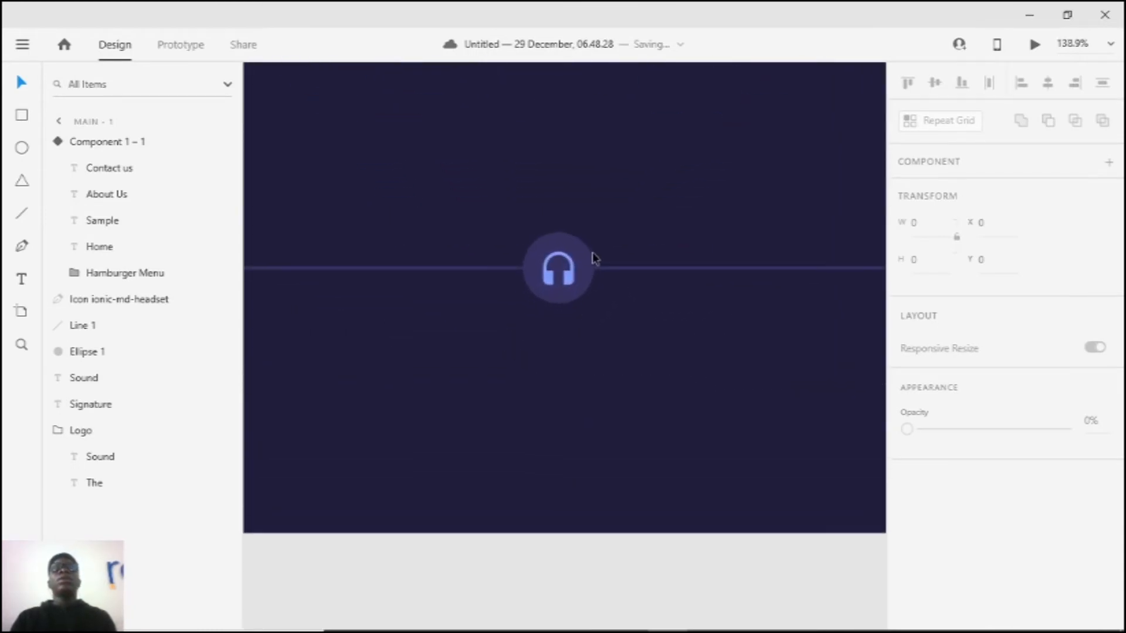
{"action": "left_click", "coordinate": [579, 266]}
{"action": "left_click", "coordinate": [572, 280], "text": "shift"}
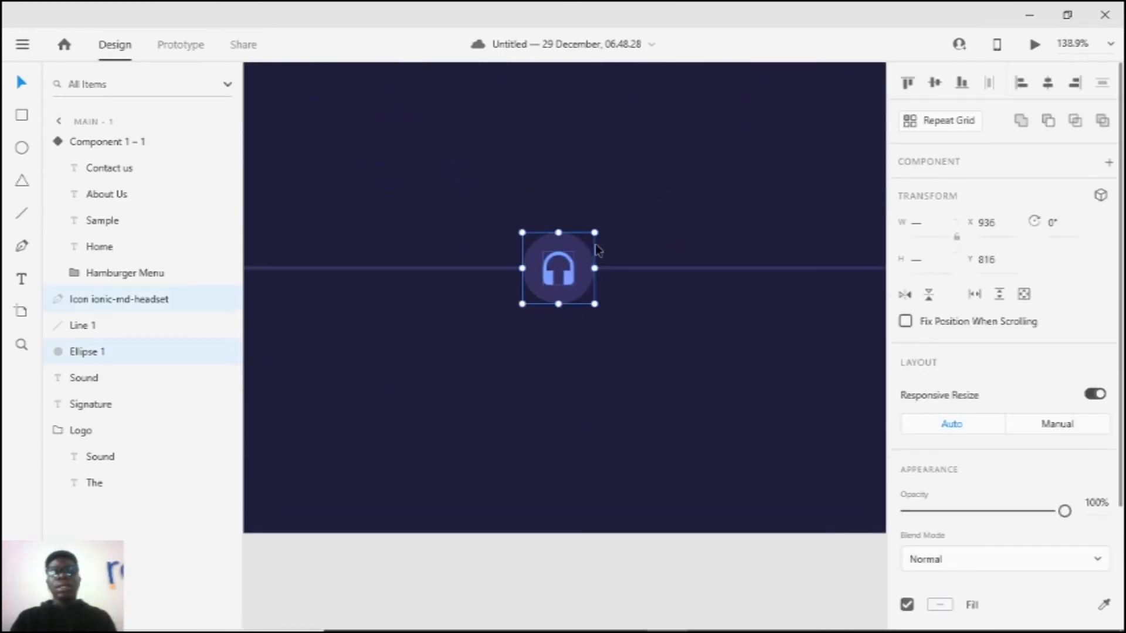
{"action": "left_click_drag", "start_coordinate": [593, 231], "coordinate": [595, 264]}
{"action": "left_click", "coordinate": [643, 207]}
{"action": "scroll", "coordinate": [612, 251], "scroll_direction": "down", "scroll_amount": 8}
{"action": "scroll", "coordinate": [596, 265], "scroll_direction": "up", "scroll_amount": 8}
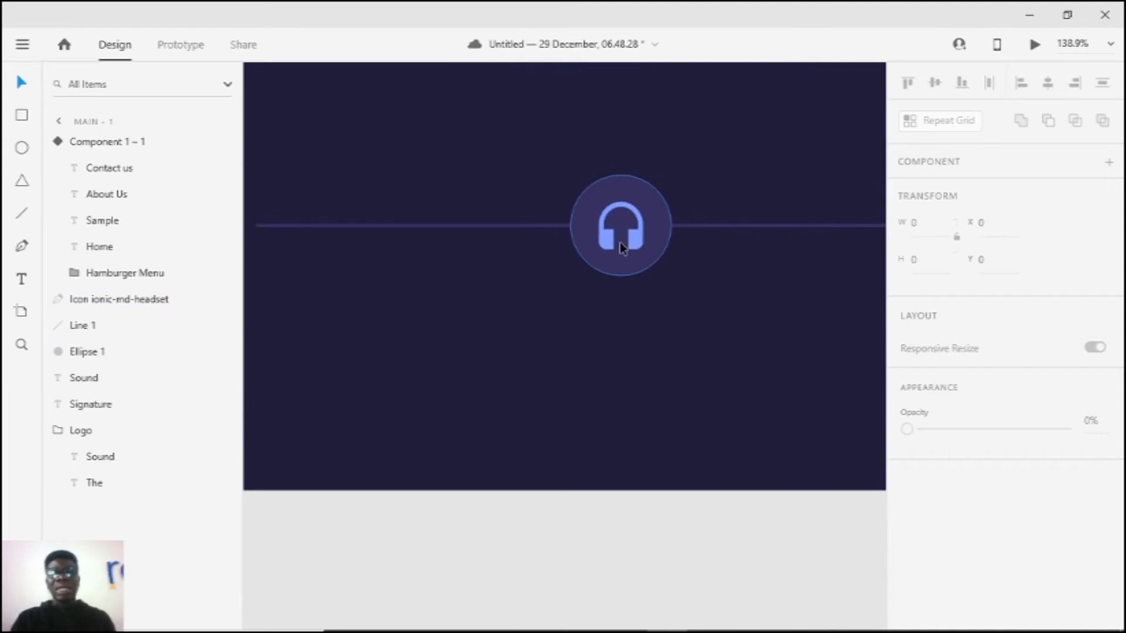
{"action": "left_click", "coordinate": [620, 241]}
{"action": "scroll", "coordinate": [657, 251], "scroll_direction": "down", "scroll_amount": 6}
{"action": "scroll", "coordinate": [673, 254], "scroll_direction": "up", "scroll_amount": 4}
{"action": "left_click", "coordinate": [638, 162]}
{"action": "left_click", "coordinate": [652, 229]}
{"action": "scroll", "coordinate": [642, 247], "scroll_direction": "up", "scroll_amount": 3}
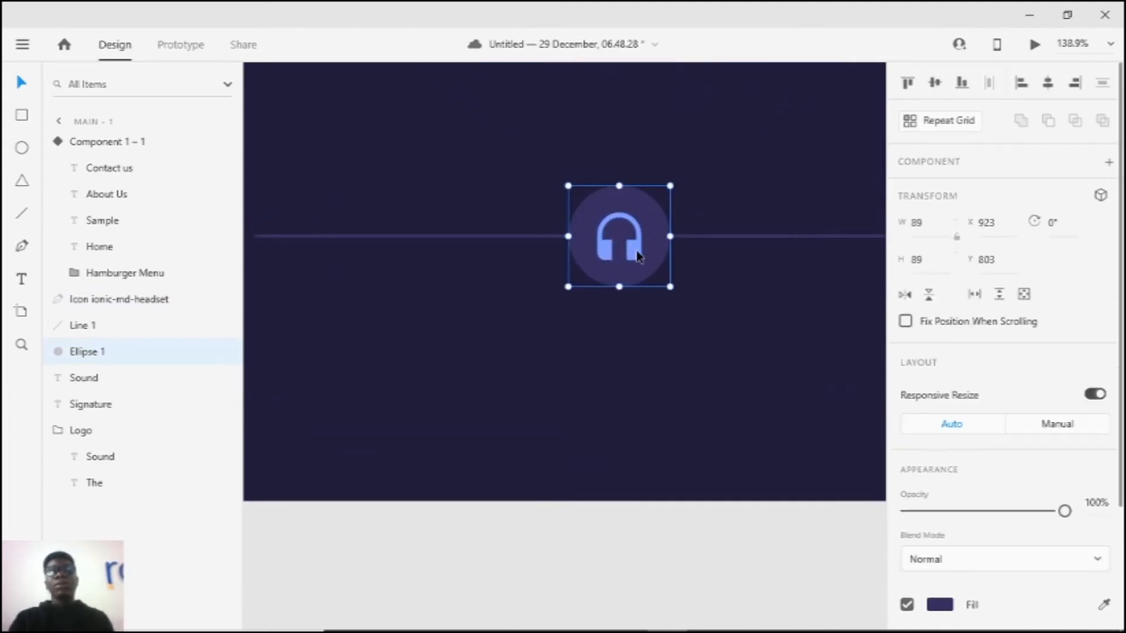
{"action": "left_click", "coordinate": [639, 256]}
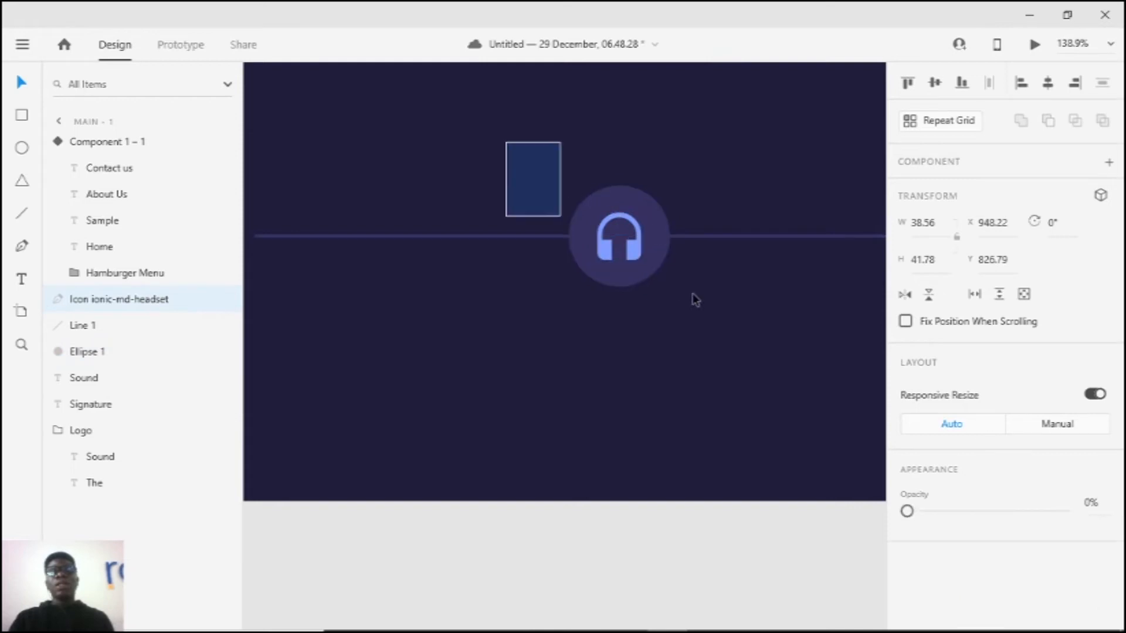
{"action": "left_click_drag", "start_coordinate": [694, 299], "coordinate": [725, 302]}
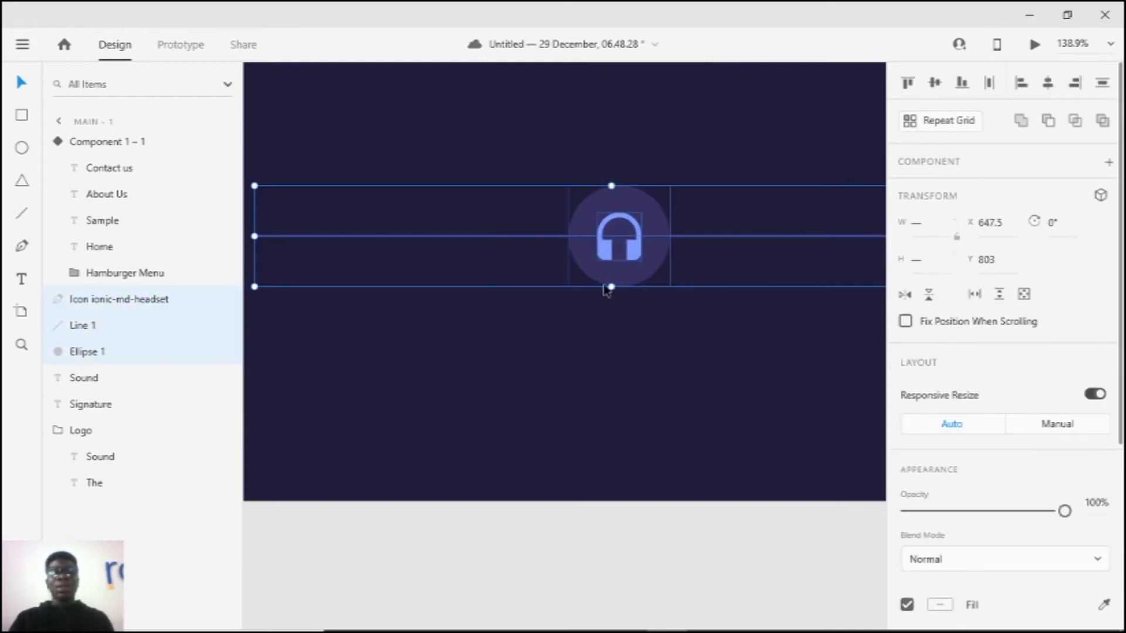
{"action": "left_click", "coordinate": [660, 361]}
{"action": "left_click", "coordinate": [627, 256]}
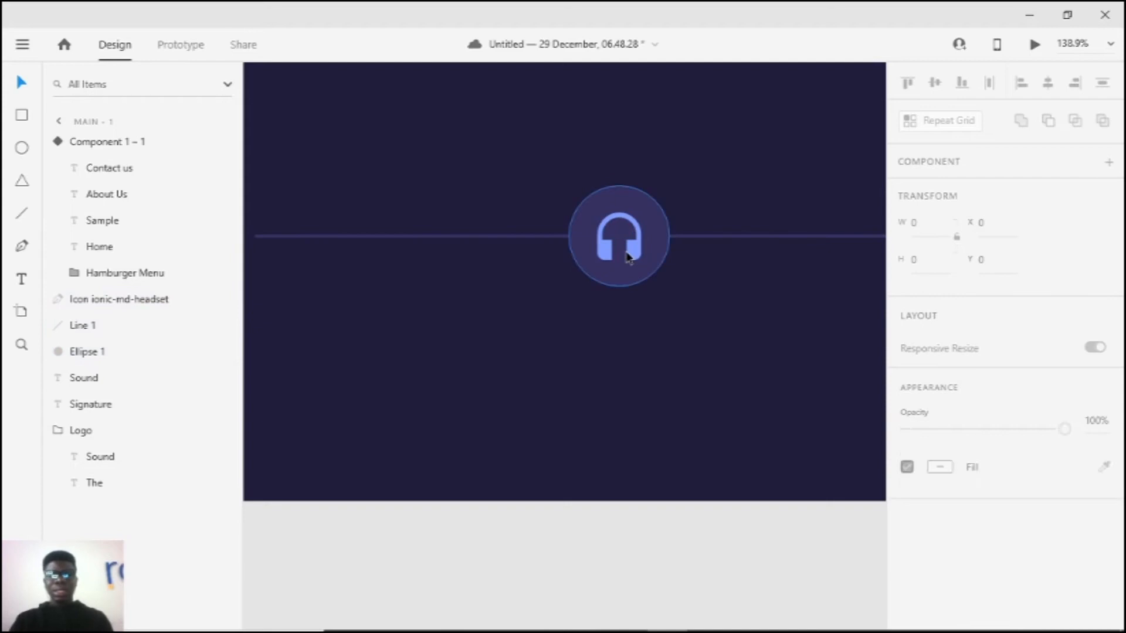
{"action": "left_click", "coordinate": [633, 257]}
{"action": "left_click", "coordinate": [657, 246], "text": "shift"}
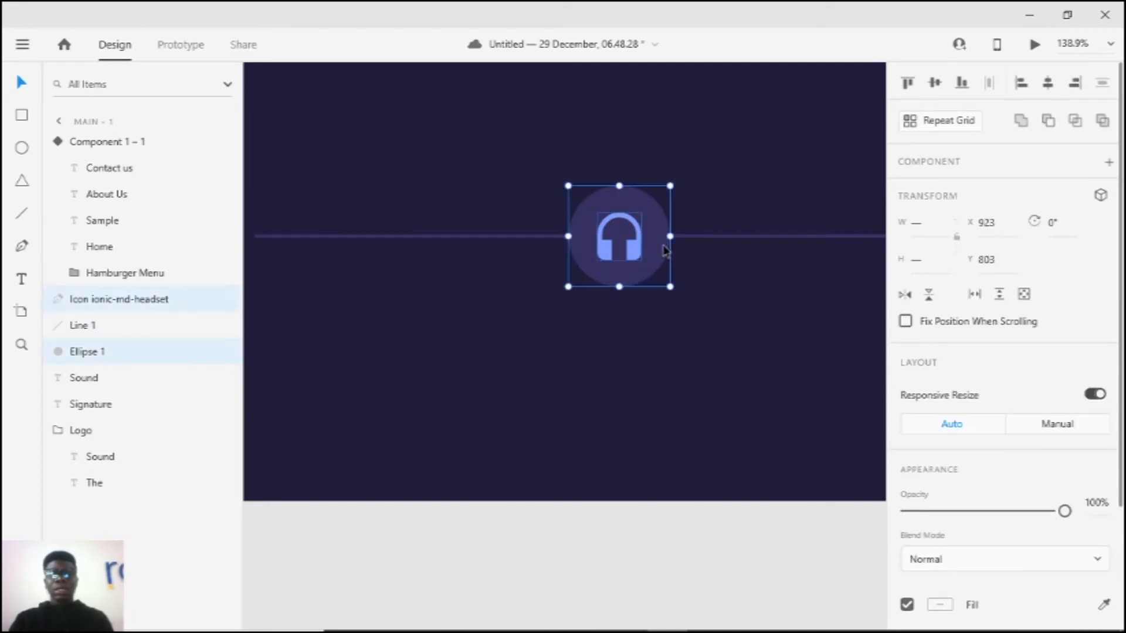
{"action": "scroll", "coordinate": [664, 250], "scroll_direction": "up", "scroll_amount": 2}
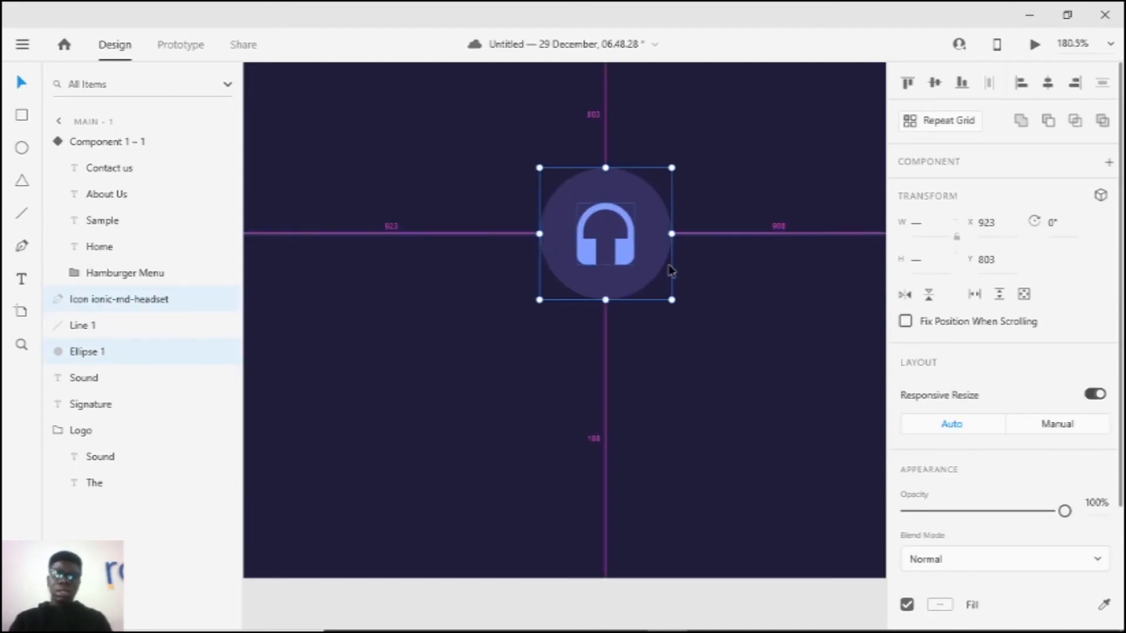
{"action": "scroll", "coordinate": [672, 264], "scroll_direction": "down", "scroll_amount": 2}
{"action": "scroll", "coordinate": [672, 265], "scroll_direction": "up", "scroll_amount": 2}
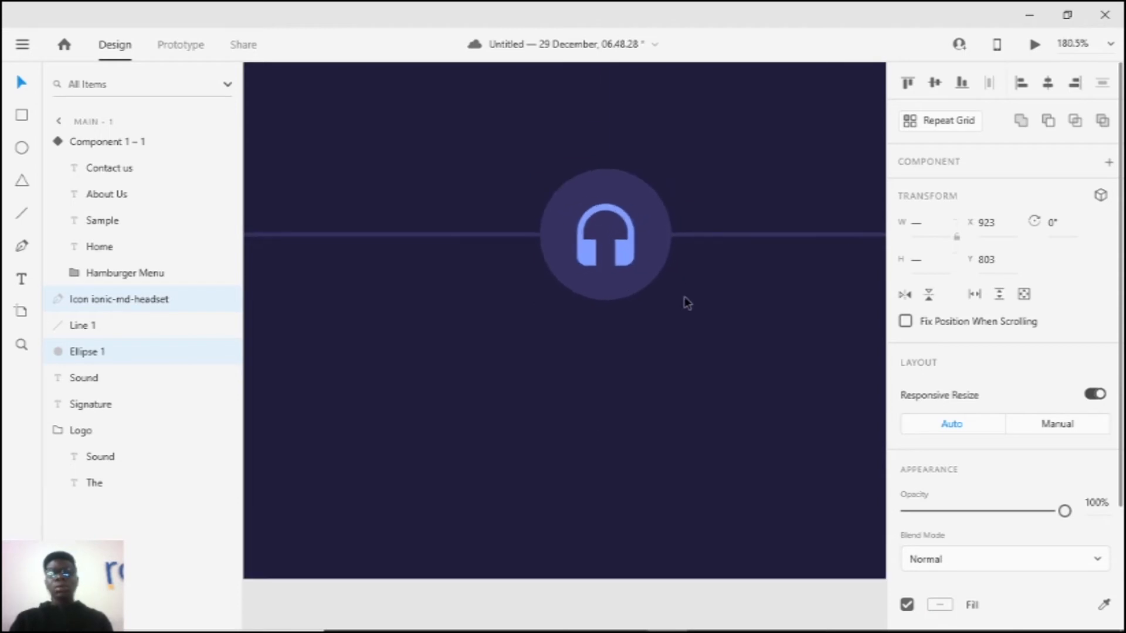
{"action": "left_click", "coordinate": [683, 298]}
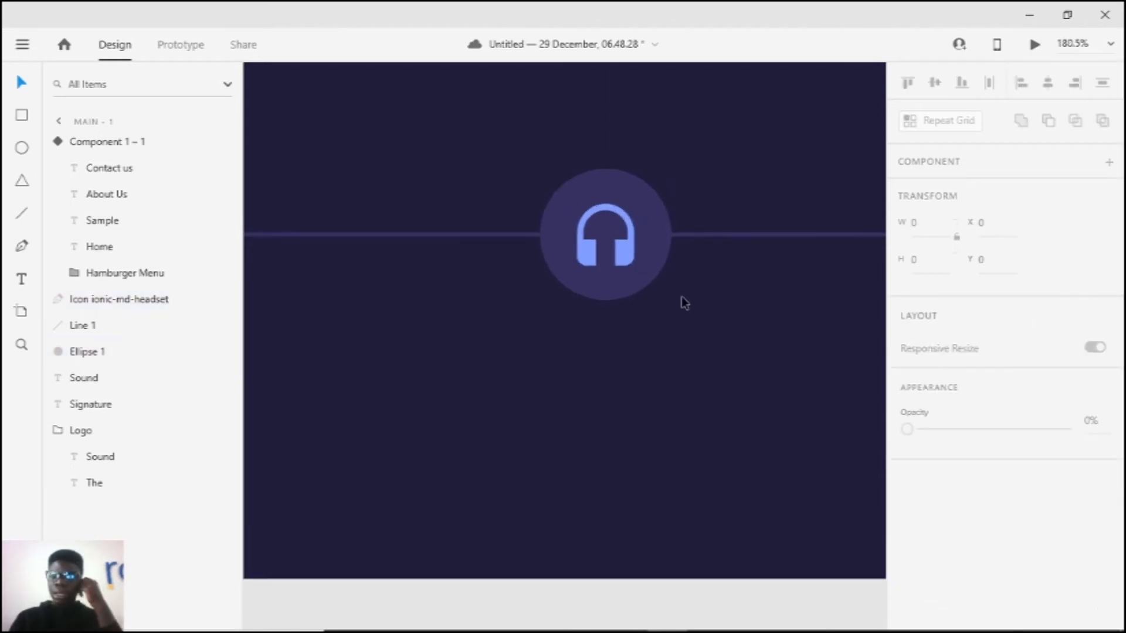
Step: Group the headset icon with the circle behind it, leaving the horizontal line out of the group
{"action": "left_click", "coordinate": [642, 230]}
{"action": "left_click", "coordinate": [633, 254]}
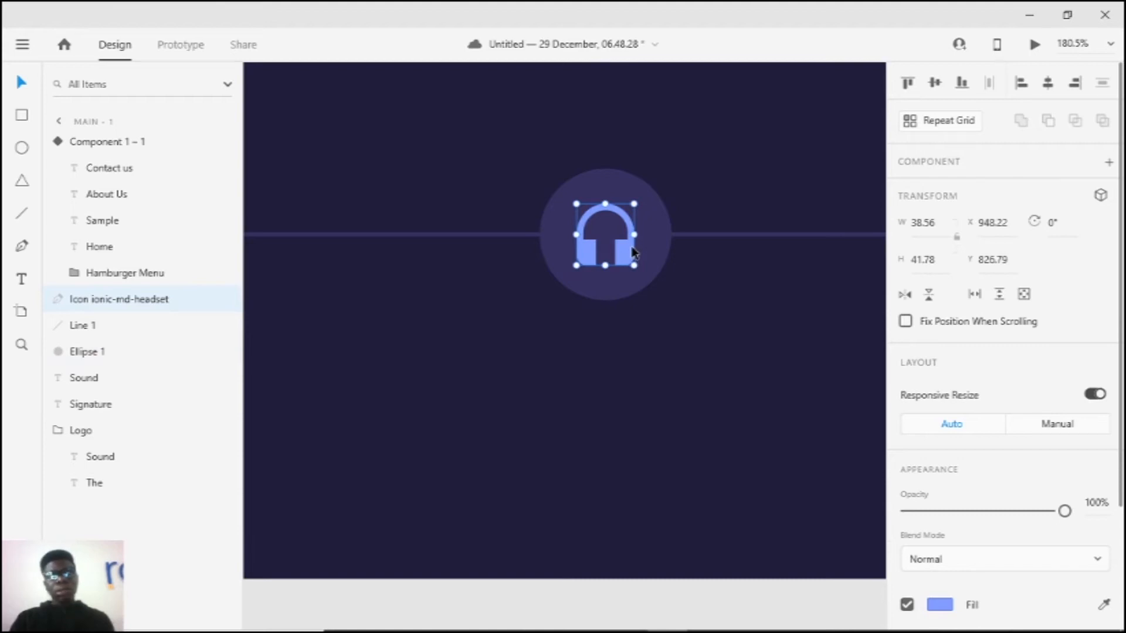
{"action": "left_click_drag", "start_coordinate": [596, 144], "coordinate": [629, 246]}
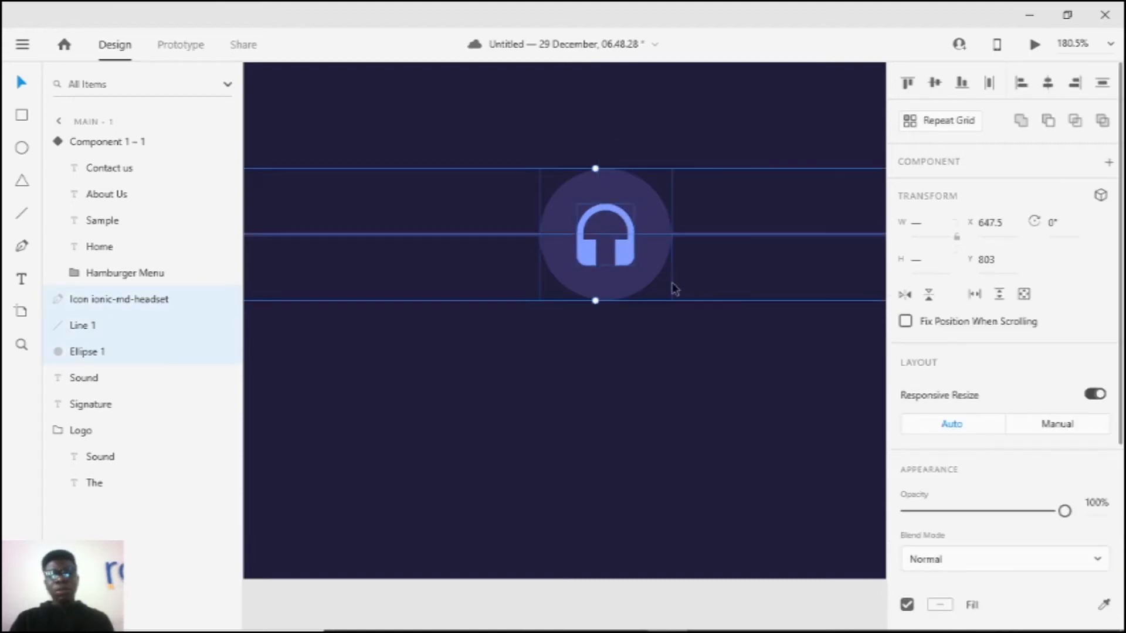
{"action": "left_click", "coordinate": [716, 236], "text": "shift"}
{"action": "key", "text": "ctrl+g"}
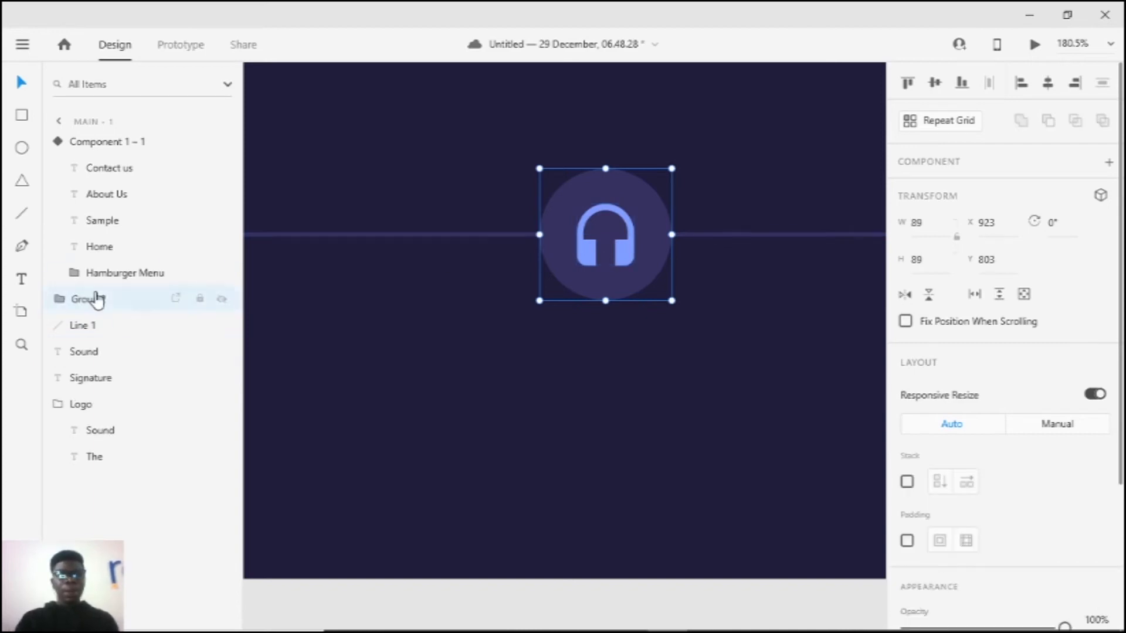
Step: Rename the group of the headset icon and circle as "play/pause button"
{"action": "left_click", "coordinate": [97, 299]}
{"action": "double_click", "coordinate": [91, 301]}
{"action": "left_click", "coordinate": [91, 299]}
{"action": "key", "text": "ctrl+a"}
{"action": "key", "text": "BackSpace"}
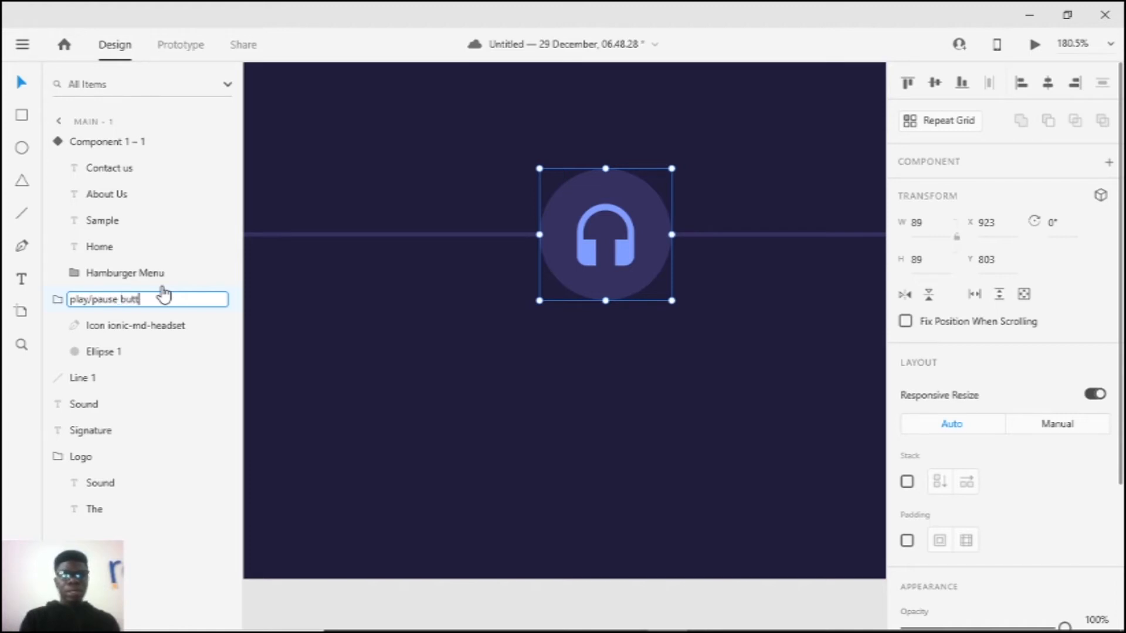
{"action": "type", "text": "play/pause button"}
{"action": "key", "text": "Return"}
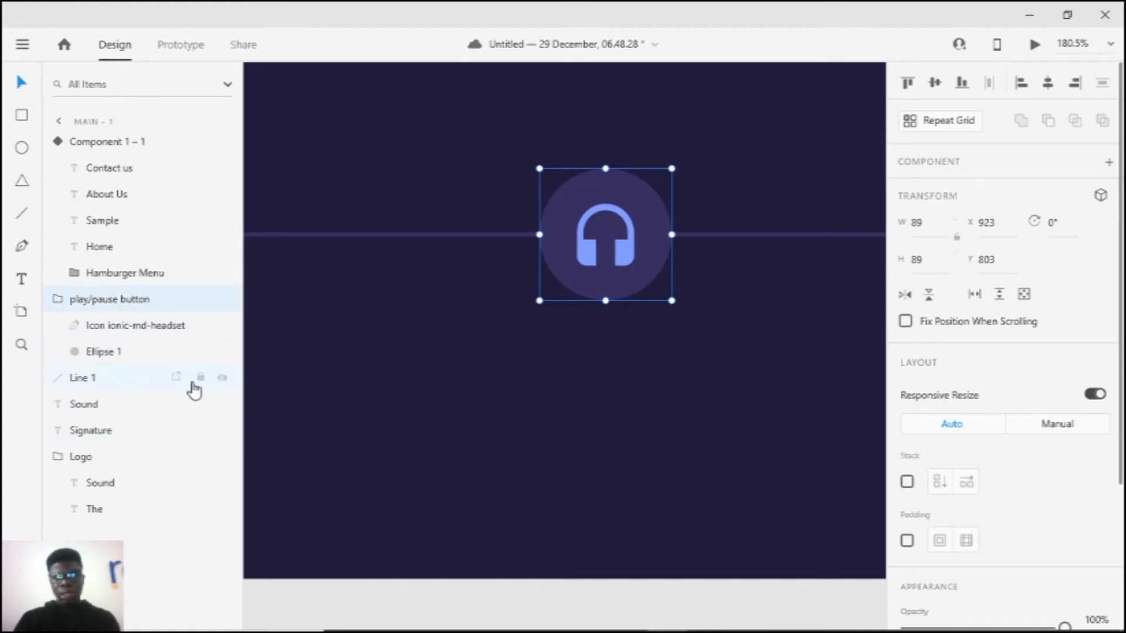
Step: Rename the horizontal line behind the headset button as "music loader -1"
{"action": "left_click", "coordinate": [491, 353]}
{"action": "scroll", "coordinate": [498, 353], "scroll_direction": "down", "scroll_amount": 5}
{"action": "scroll", "coordinate": [500, 334], "scroll_direction": "up", "scroll_amount": 4}
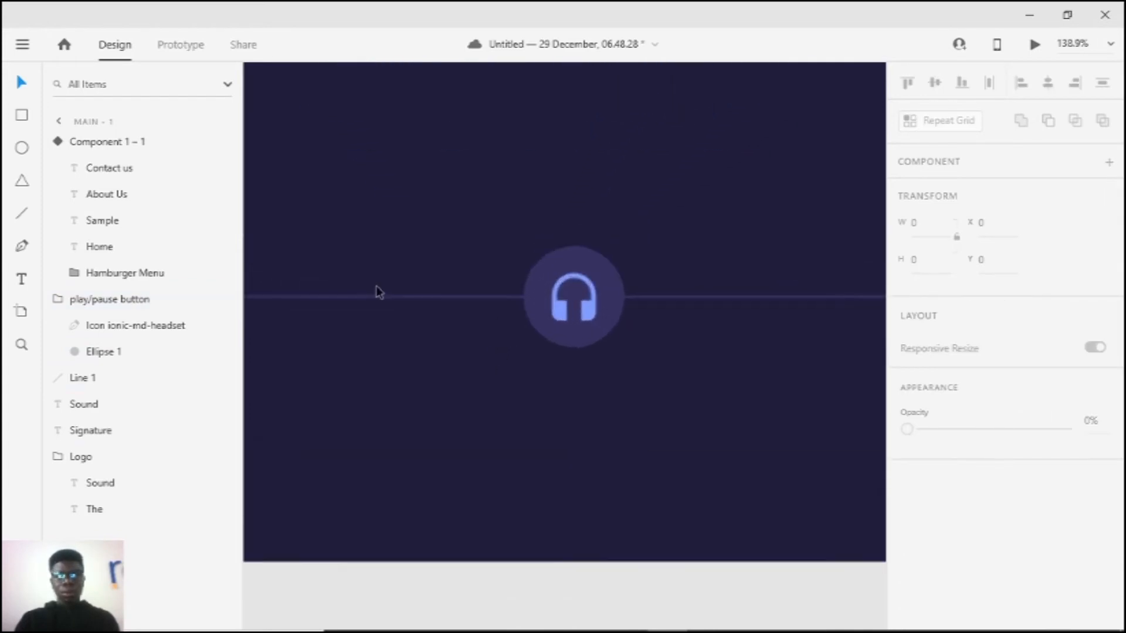
{"action": "left_click", "coordinate": [393, 297]}
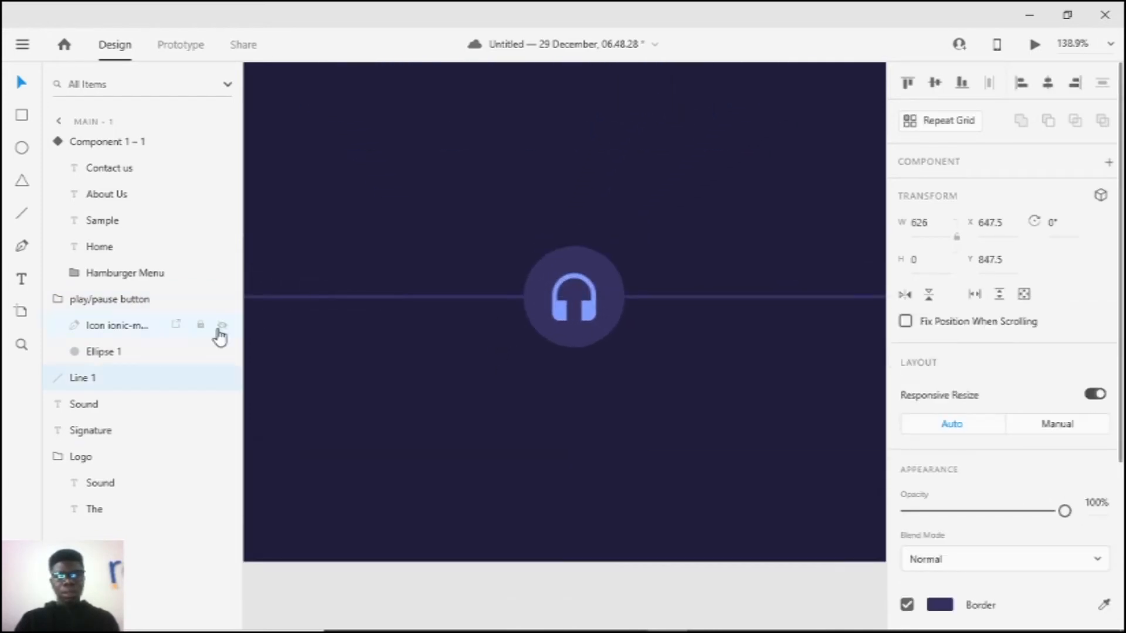
{"action": "double_click", "coordinate": [77, 379]}
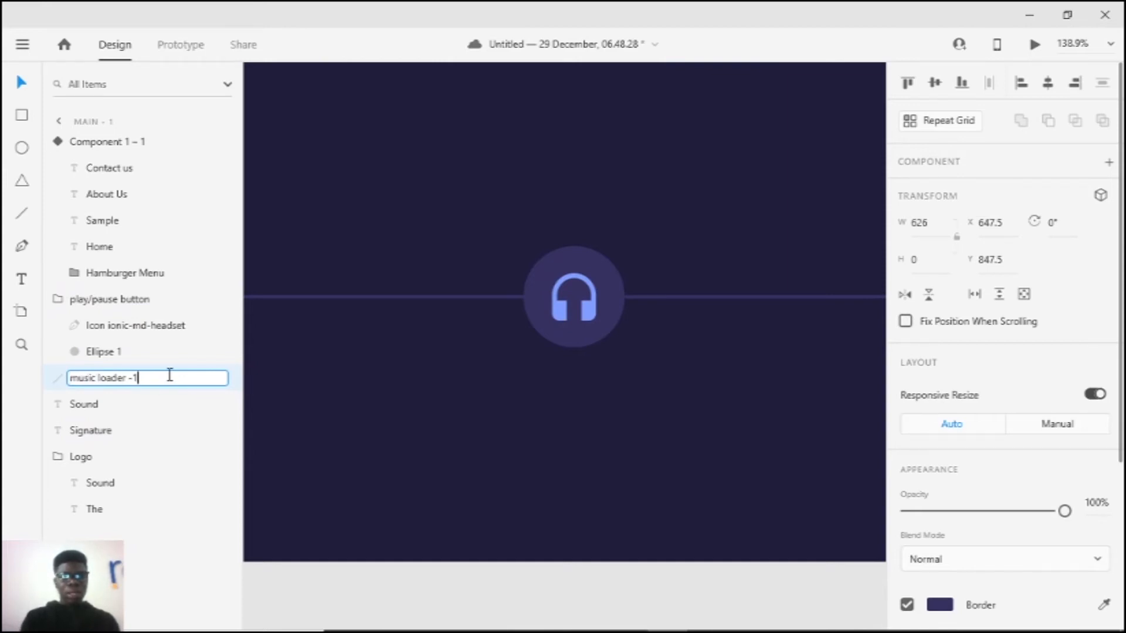
{"action": "type", "text": "music loader -1"}
{"action": "key", "text": "Return"}
{"action": "scroll", "coordinate": [447, 302], "scroll_direction": "down", "scroll_amount": 1}
{"action": "scroll", "coordinate": [447, 302], "scroll_direction": "down", "scroll_amount": 1}
{"action": "left_click_drag", "start_coordinate": [447, 302], "coordinate": [534, 376]}
{"action": "scroll", "coordinate": [637, 361], "scroll_direction": "up", "scroll_amount": 1}
{"action": "scroll", "coordinate": [572, 320], "scroll_direction": "up", "scroll_amount": 3}
{"action": "left_click_drag", "start_coordinate": [567, 322], "coordinate": [487, 299]}
{"action": "scroll", "coordinate": [488, 300], "scroll_direction": "down", "scroll_amount": 3}
{"action": "left_click_drag", "start_coordinate": [377, 291], "coordinate": [450, 288]}
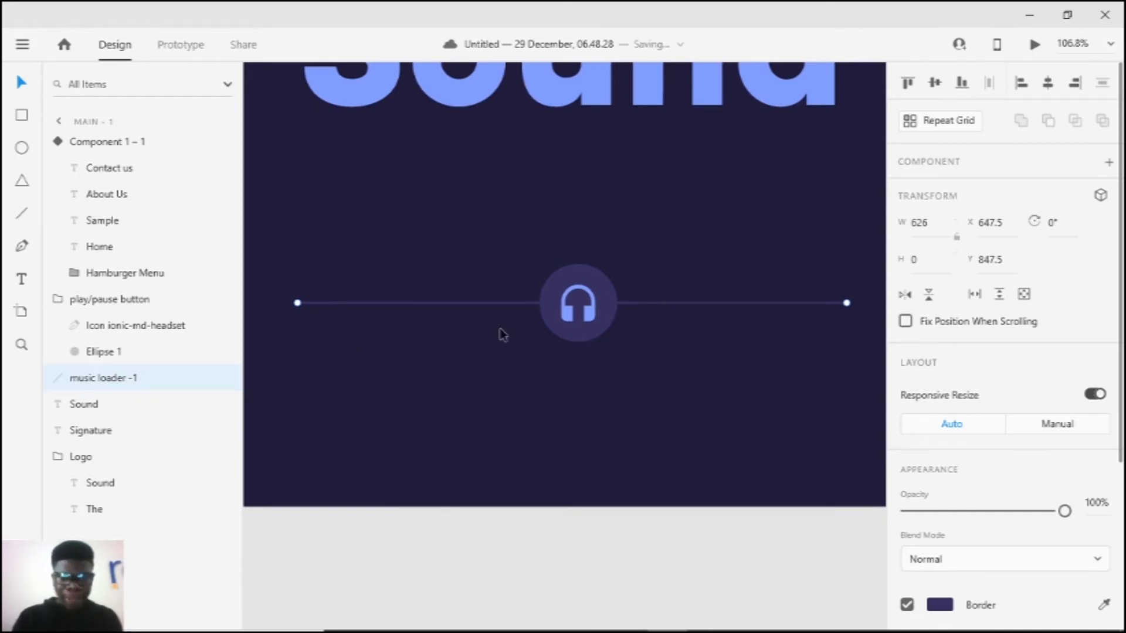
{"action": "left_click", "coordinate": [551, 311]}
{"action": "scroll", "coordinate": [593, 315], "scroll_direction": "down", "scroll_amount": 2}
{"action": "scroll", "coordinate": [564, 296], "scroll_direction": "up", "scroll_amount": 2}
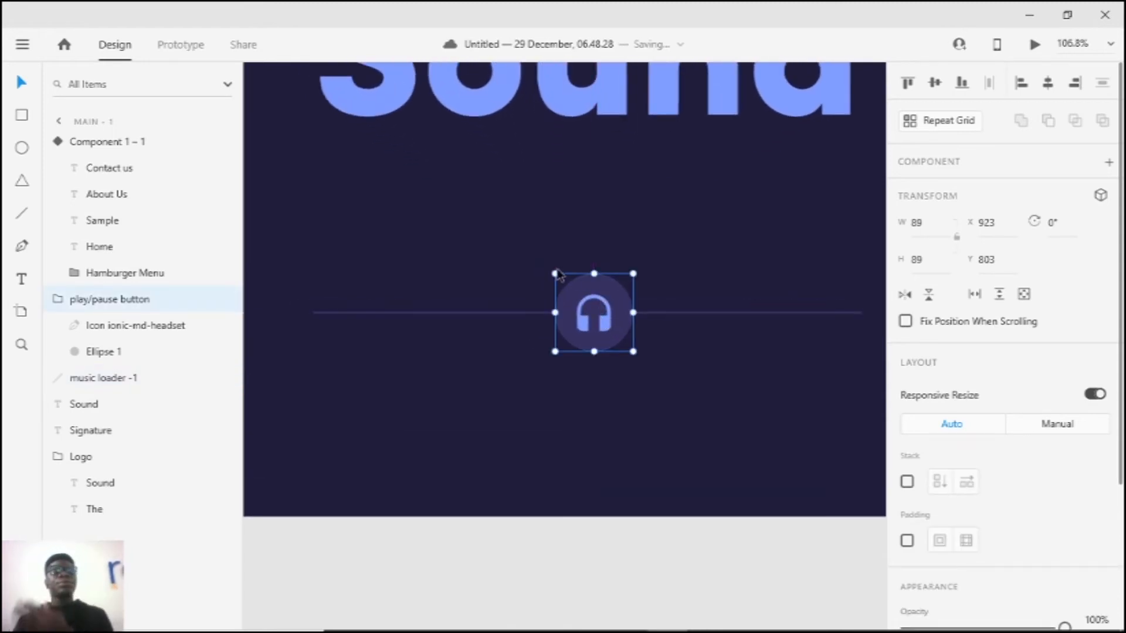
{"action": "scroll", "coordinate": [500, 463], "scroll_direction": "down", "scroll_amount": 6}
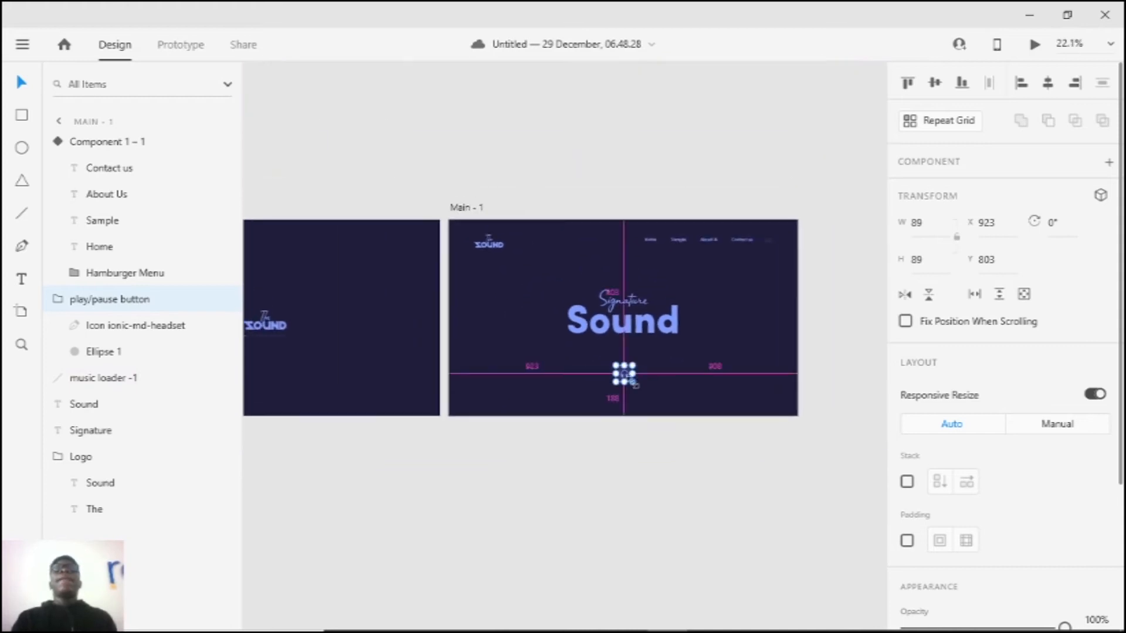
{"action": "scroll", "coordinate": [632, 387], "scroll_direction": "up", "scroll_amount": 5}
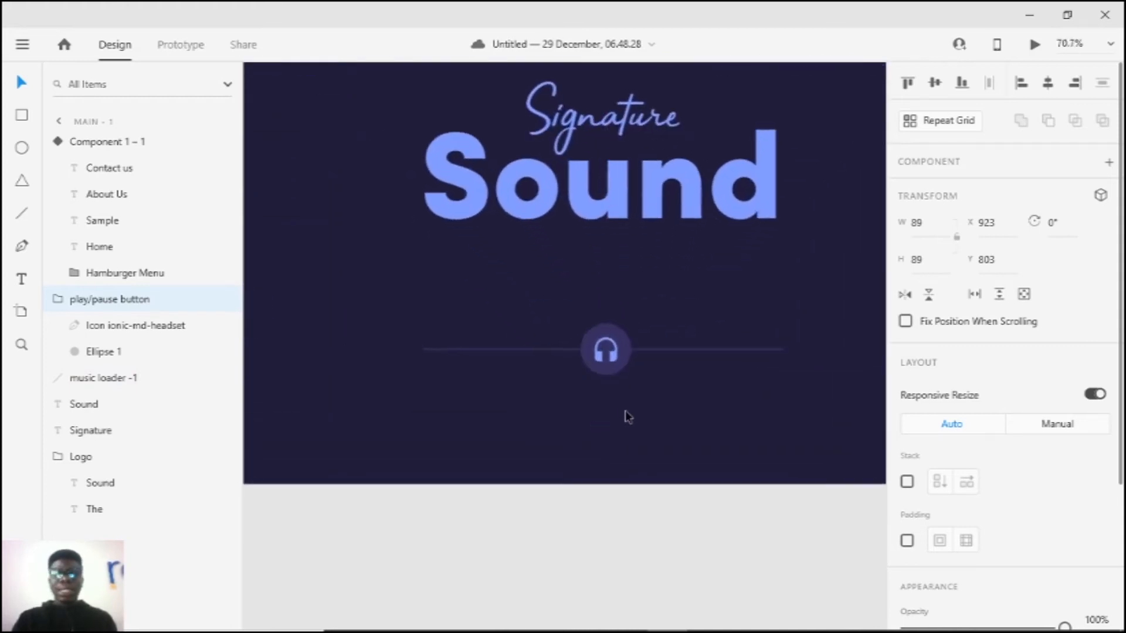
{"action": "scroll", "coordinate": [625, 410], "scroll_direction": "up", "scroll_amount": 1}
{"action": "left_click_drag", "start_coordinate": [588, 262], "coordinate": [610, 339]}
{"action": "left_click_drag", "start_coordinate": [529, 264], "coordinate": [662, 358]}
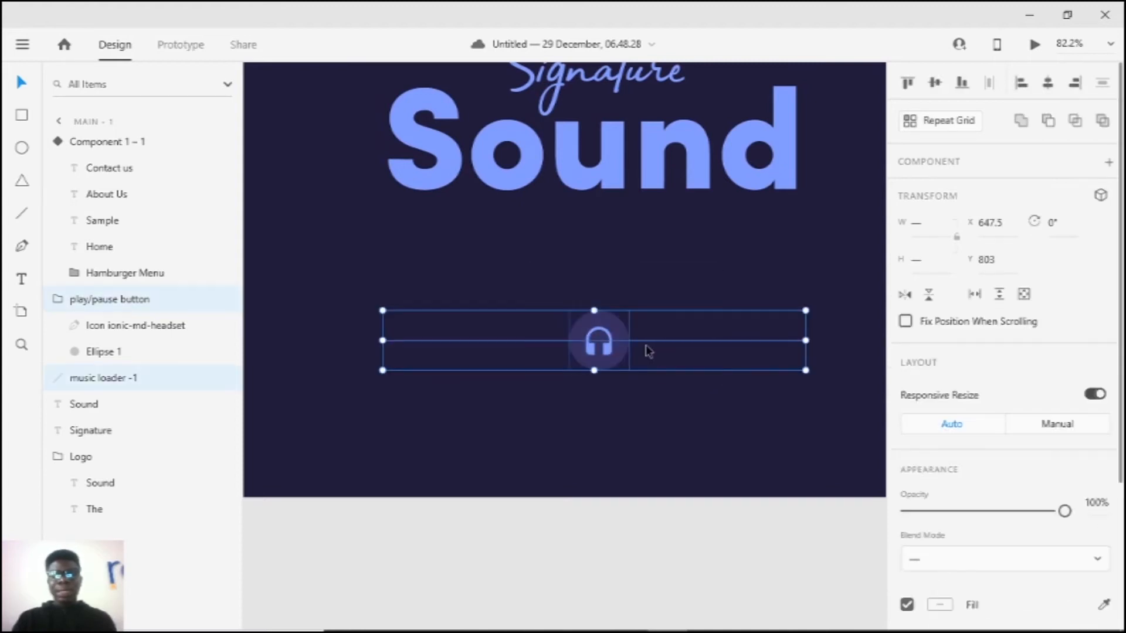
{"action": "left_click", "coordinate": [651, 361]}
Step: Try copying the music loader -1 line in place and restacking the copy just below Ellipse 1 in the layer order
{"action": "left_click", "coordinate": [671, 342]}
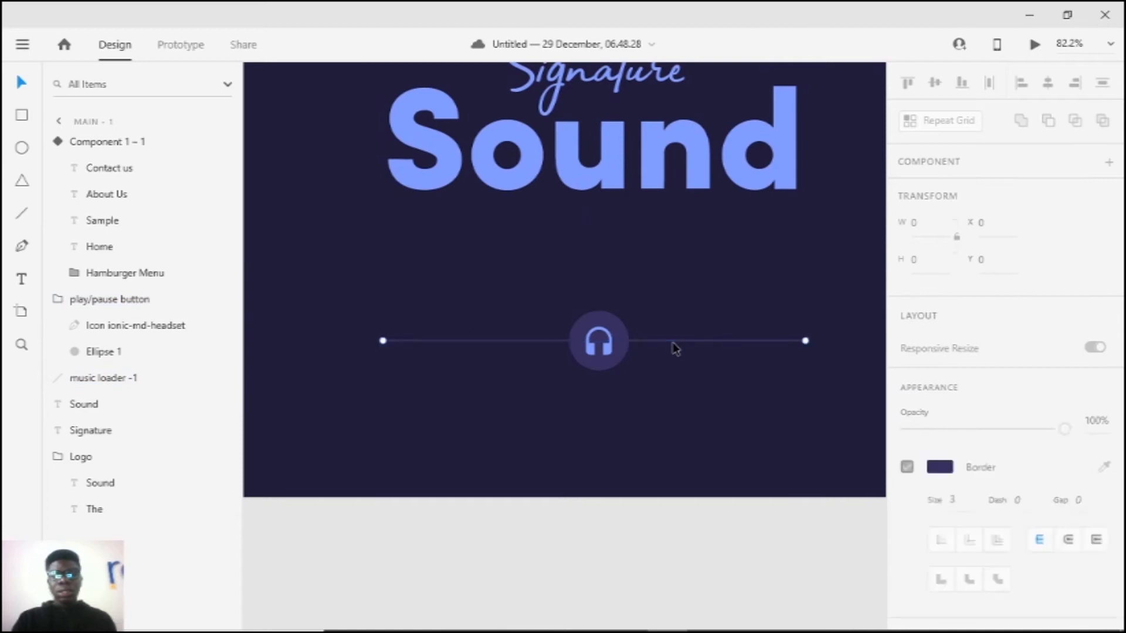
{"action": "scroll", "coordinate": [646, 348], "scroll_direction": "up", "scroll_amount": 4}
{"action": "scroll", "coordinate": [645, 346], "scroll_direction": "down", "scroll_amount": 3}
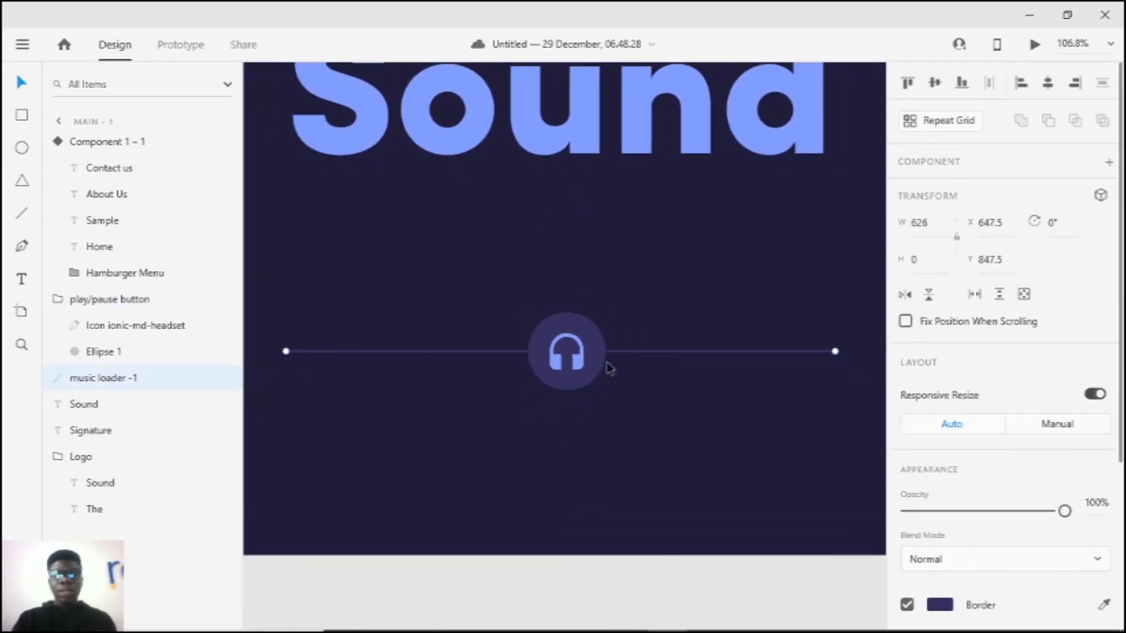
{"action": "key", "text": "ctrl+c"}
{"action": "key", "text": "ctrl+v"}
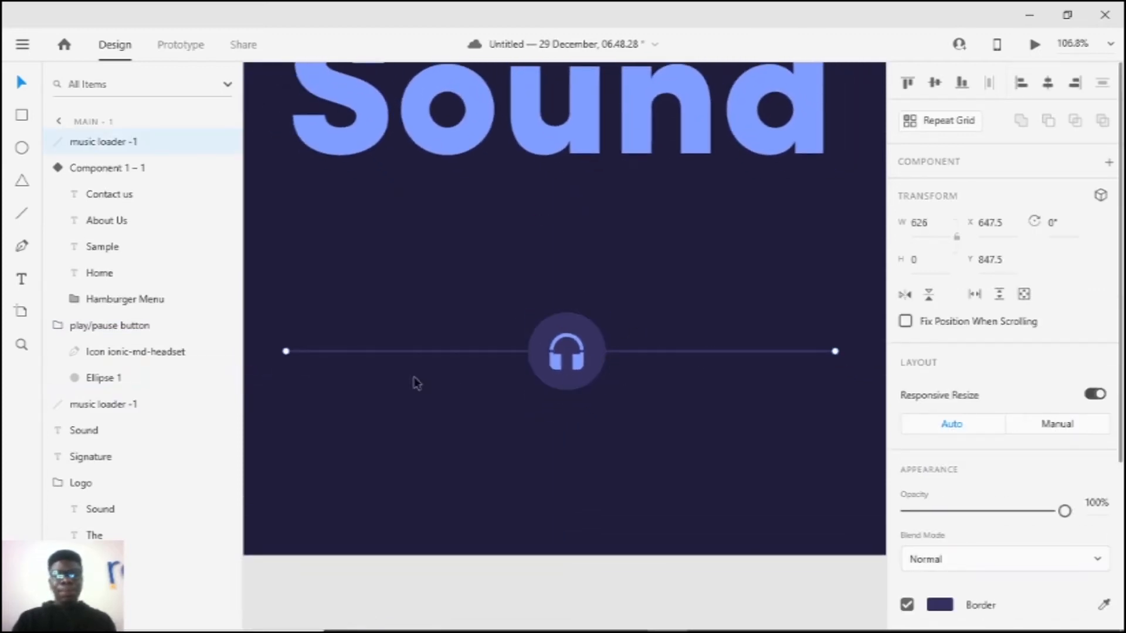
{"action": "left_click_drag", "start_coordinate": [113, 154], "coordinate": [119, 397]}
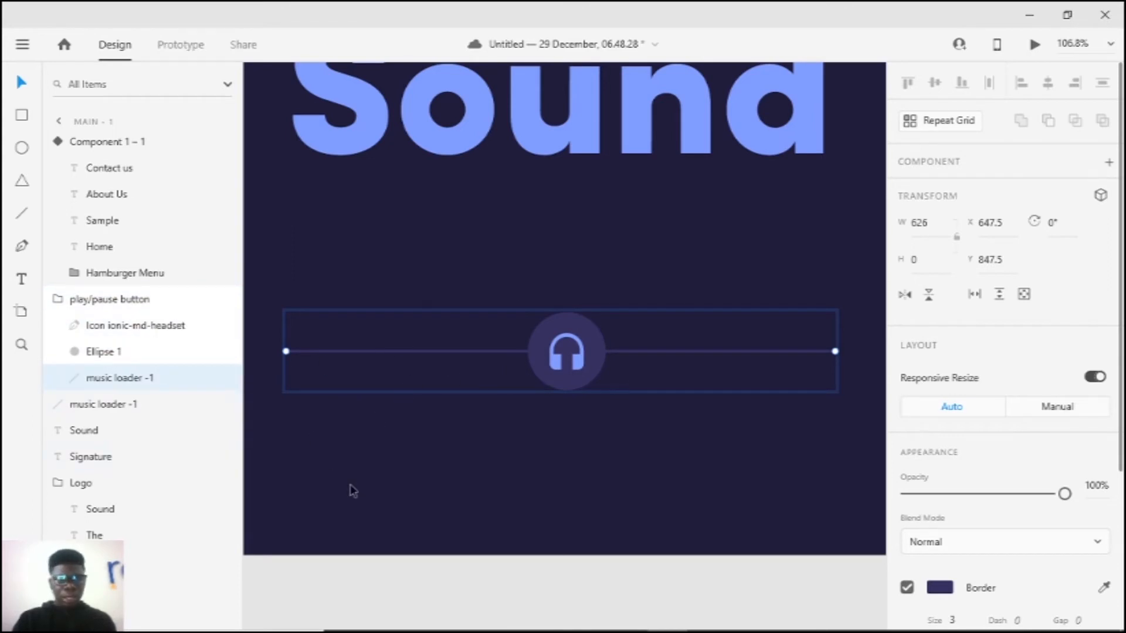
Step: Try moving the copied line out of the play/pause button group and bringing a loader line to the front, and undo the duplication
{"action": "left_click", "coordinate": [111, 408]}
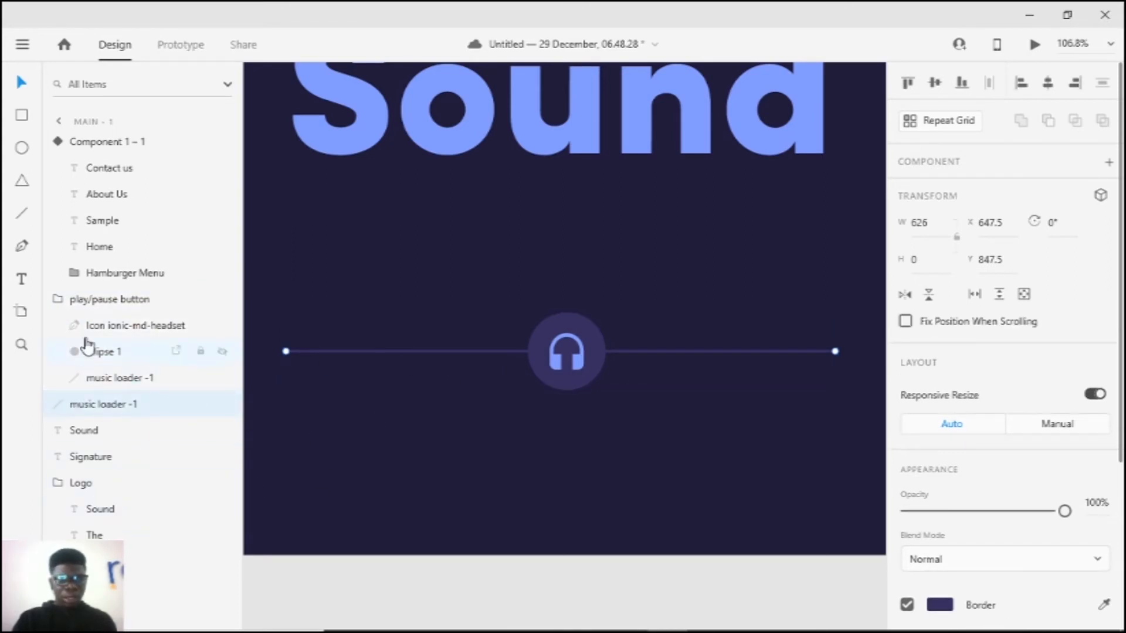
{"action": "left_click_drag", "start_coordinate": [126, 384], "coordinate": [93, 409]}
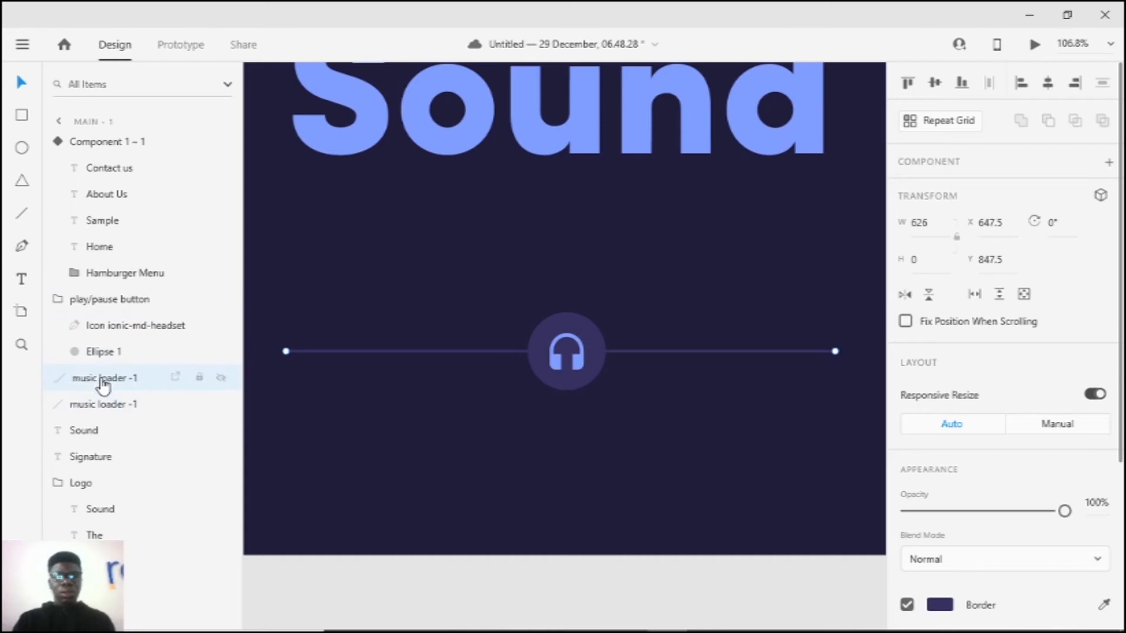
{"action": "left_click", "coordinate": [116, 402]}
{"action": "key", "text": "ctrl+shift+]"}
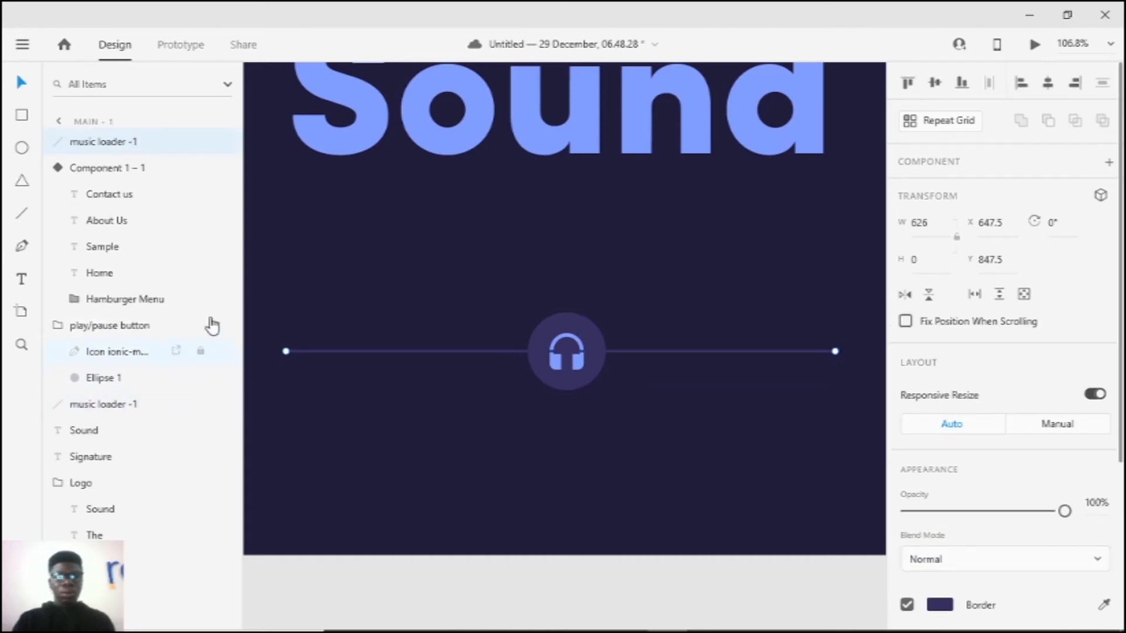
{"action": "key", "text": "ctrl+z"}
{"action": "left_click", "coordinate": [399, 362]}
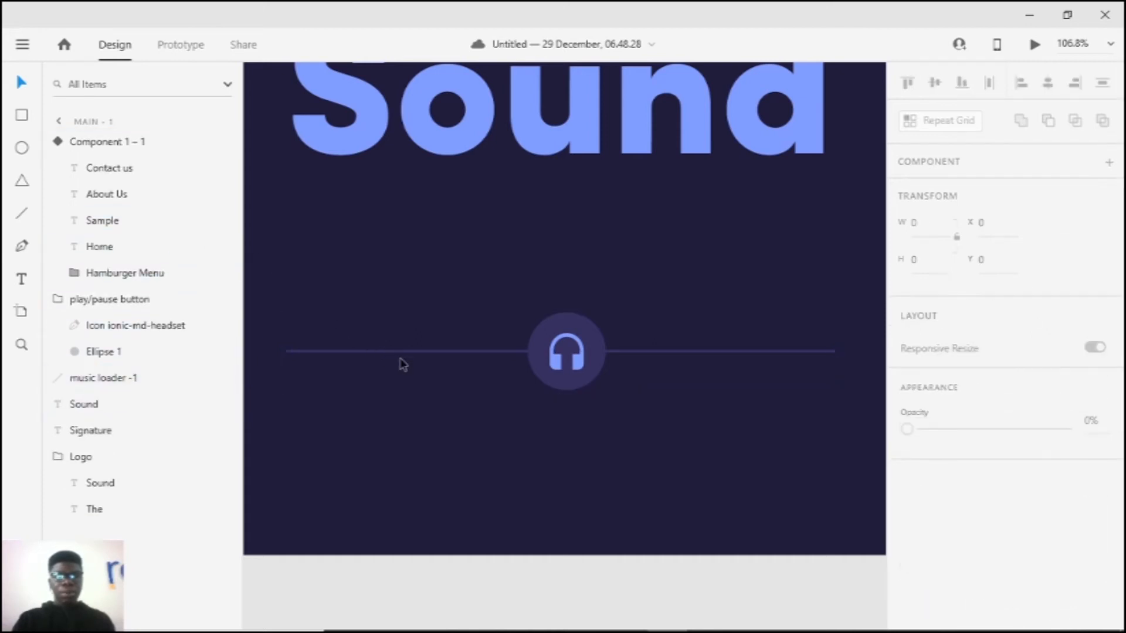
Step: Duplicate the music loader -1 line in place and rename the copy as "music loader -2"
{"action": "left_click_drag", "start_coordinate": [394, 351], "coordinate": [426, 382]}
{"action": "key", "text": "ctrl+z"}
{"action": "key", "text": "ctrl+d"}
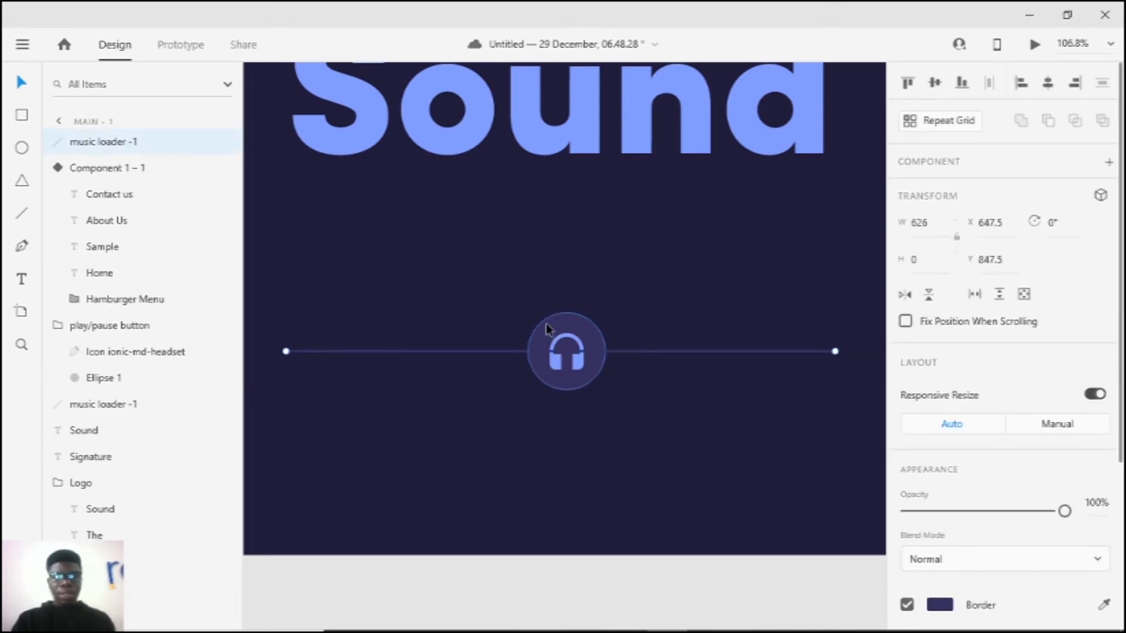
{"action": "double_click", "coordinate": [85, 146]}
{"action": "left_click", "coordinate": [166, 144]}
{"action": "type", "text": "2"}
{"action": "key", "text": "Return"}
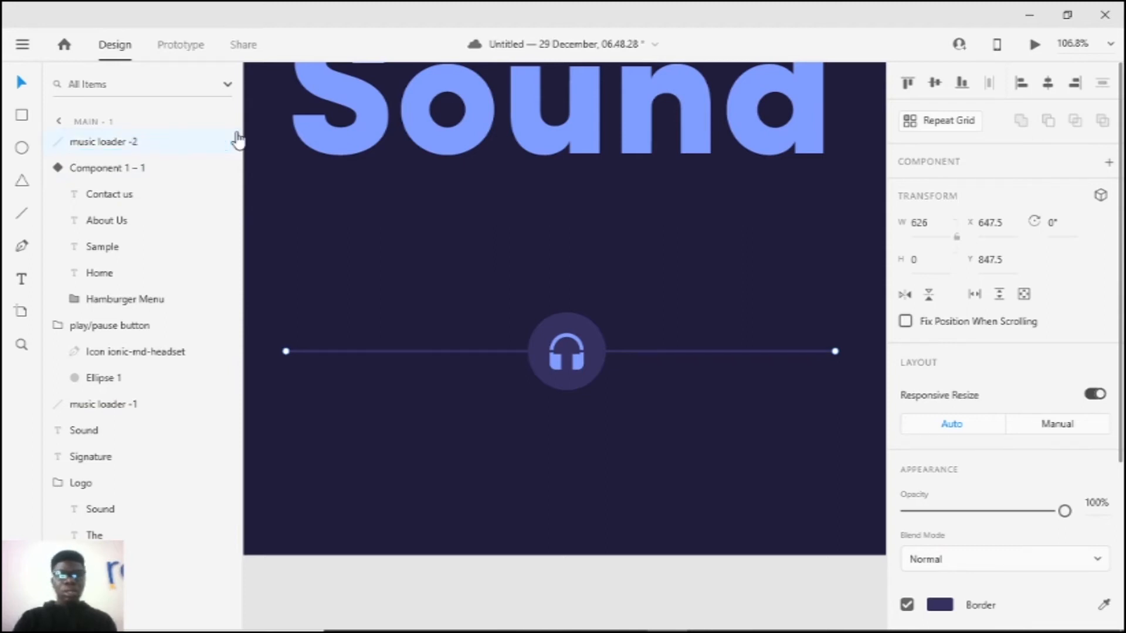
Step: Restack the music loader -2 line below the play/pause button group and directly above music loader -1
{"action": "scroll", "coordinate": [533, 334], "scroll_direction": "up", "scroll_amount": 2}
{"action": "scroll", "coordinate": [532, 337], "scroll_direction": "up", "scroll_amount": 1}
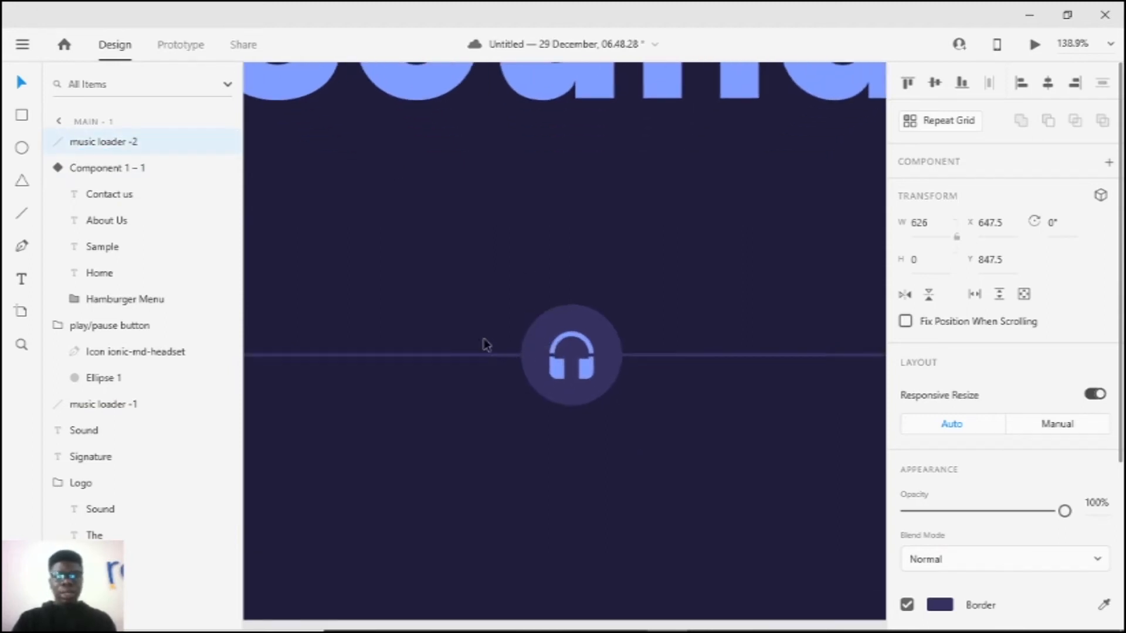
{"action": "left_click_drag", "start_coordinate": [60, 144], "coordinate": [61, 399]}
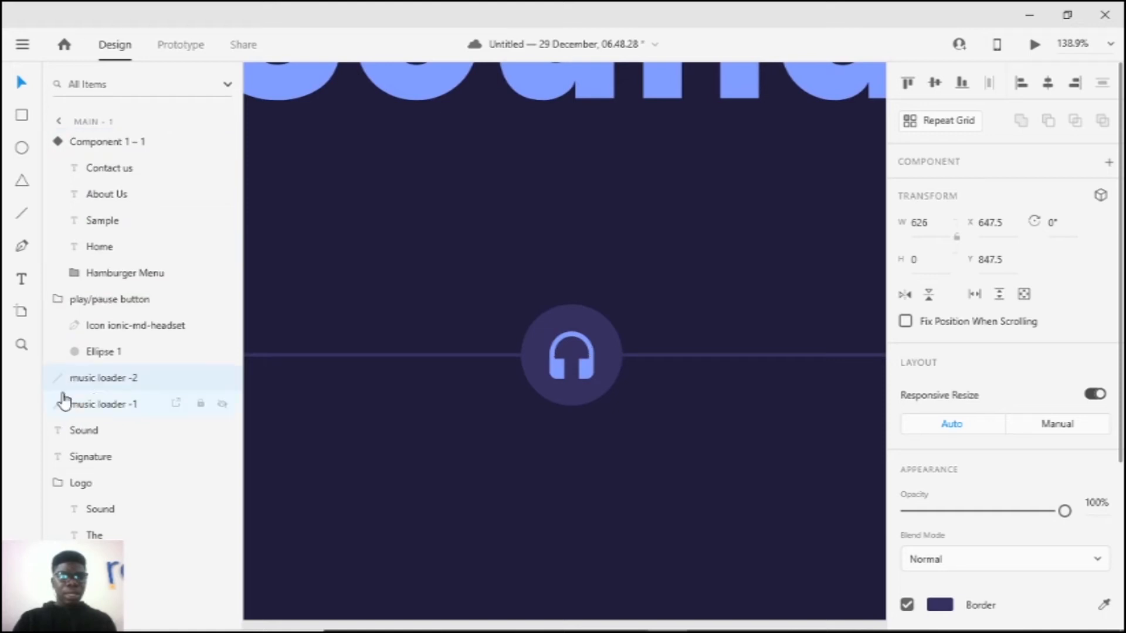
Step: Change the border colour of the music loader -2 line to the saved light blue #809DFF
{"action": "scroll", "coordinate": [309, 382], "scroll_direction": "down", "scroll_amount": 2}
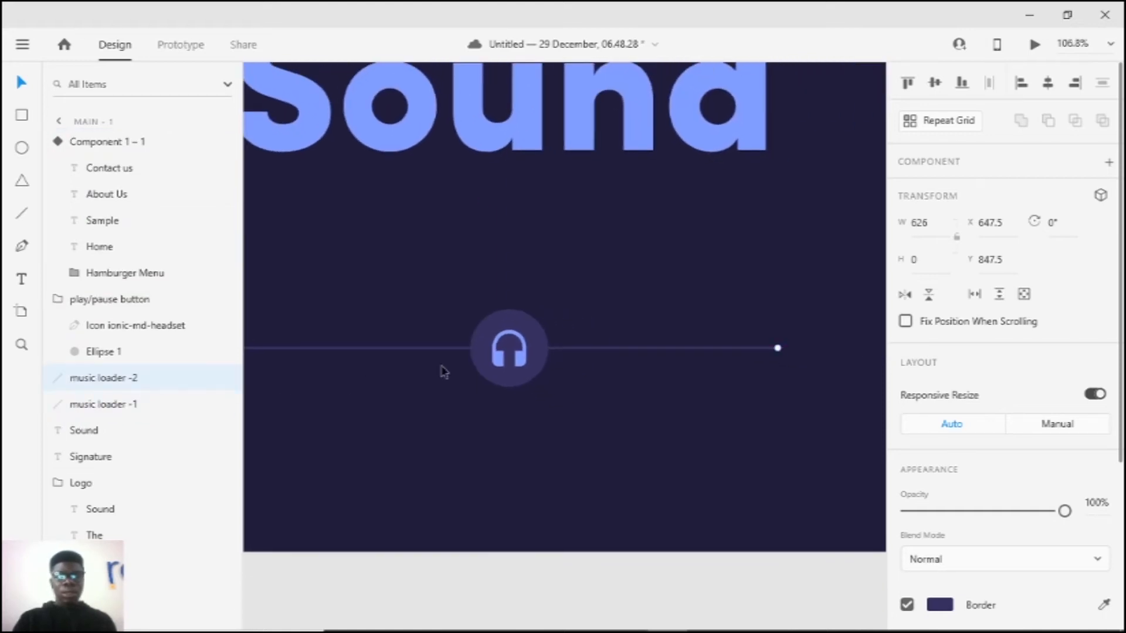
{"action": "scroll", "coordinate": [943, 462], "scroll_direction": "down", "scroll_amount": 4}
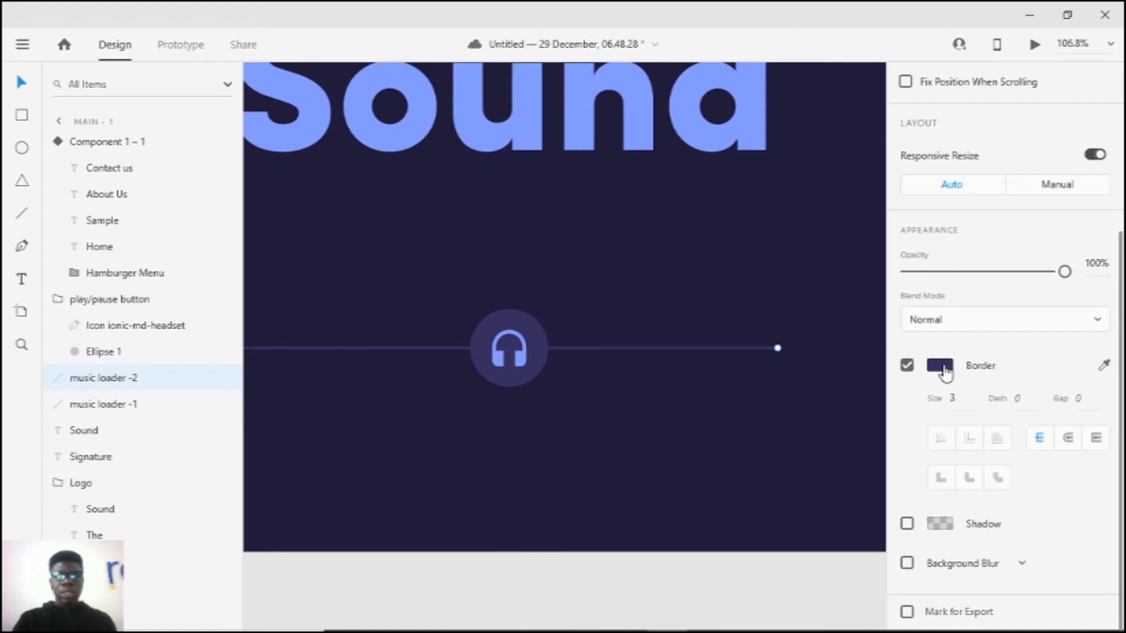
{"action": "left_click", "coordinate": [940, 366]}
{"action": "left_click", "coordinate": [790, 463]}
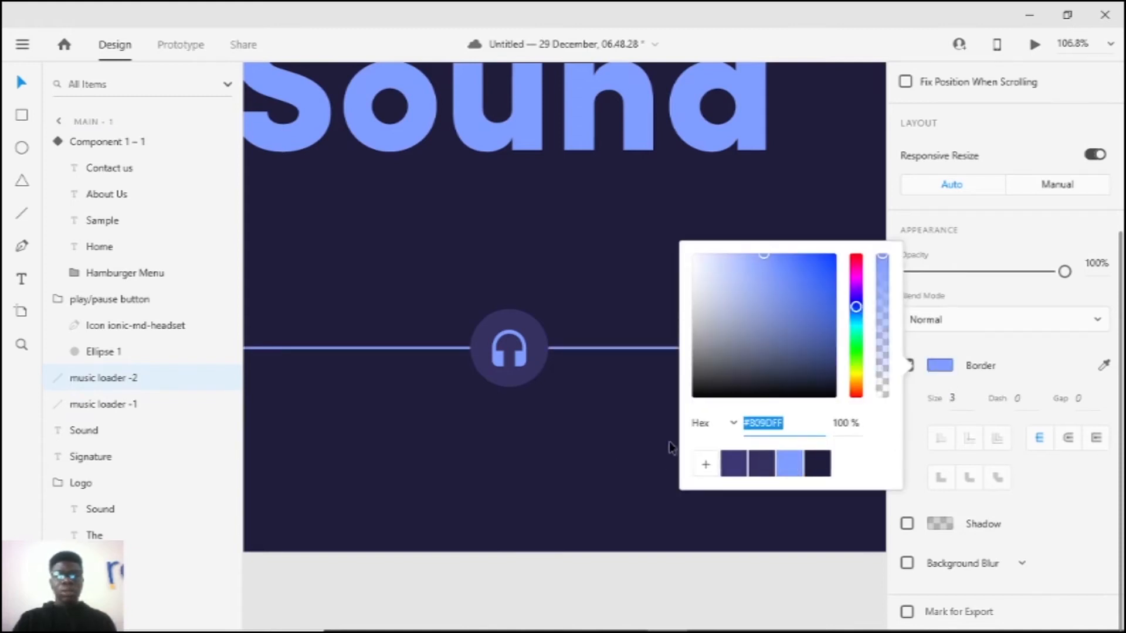
{"action": "left_click", "coordinate": [113, 377]}
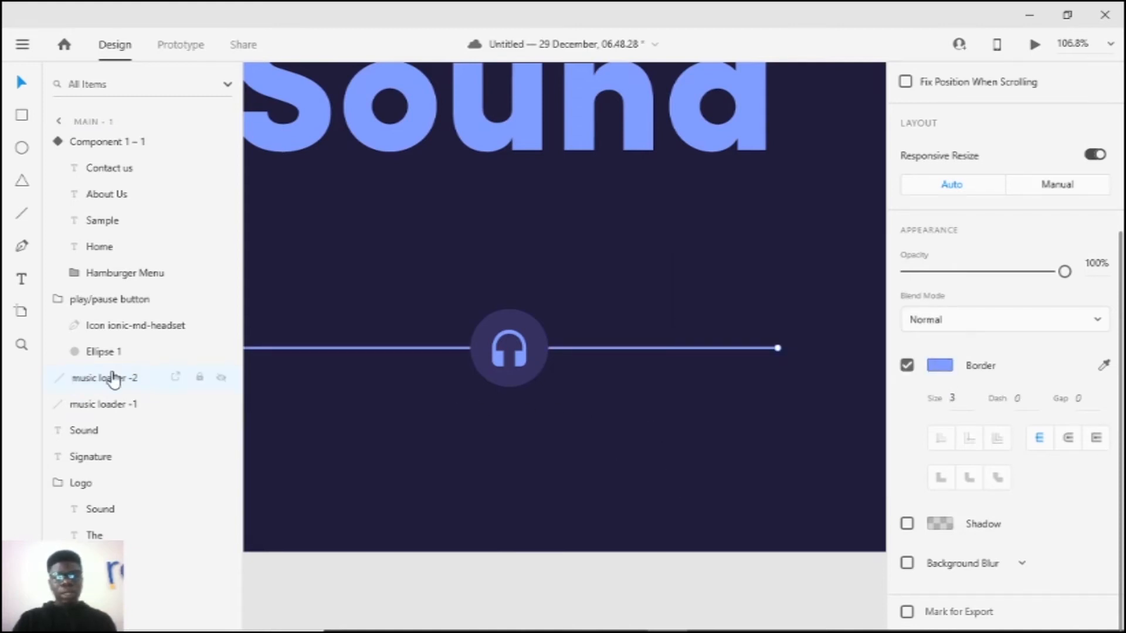
Step: Shorten the music loader -2 line from both ends until it is hidden behind the headset button's circle
{"action": "scroll", "coordinate": [578, 389], "scroll_direction": "down", "scroll_amount": 1}
{"action": "left_click_drag", "start_coordinate": [798, 360], "coordinate": [623, 360]}
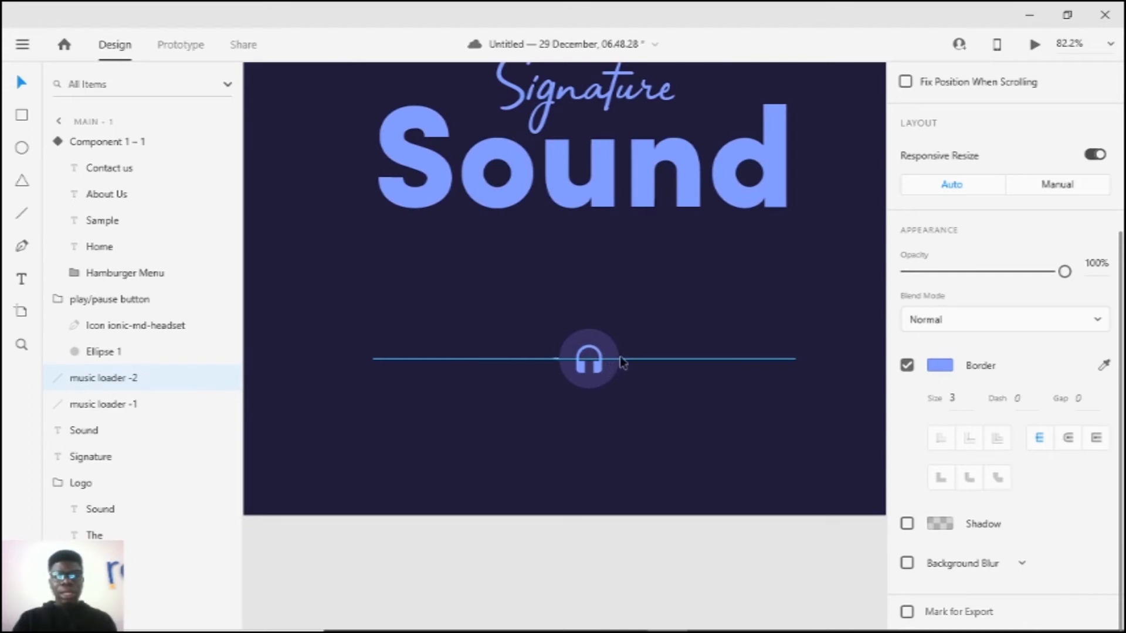
{"action": "mouse_move", "coordinate": [615, 362]}
{"action": "left_mouse_down"}
{"action": "mouse_move", "coordinate": [603, 368]}
{"action": "mouse_move", "coordinate": [611, 364]}
{"action": "left_mouse_up"}
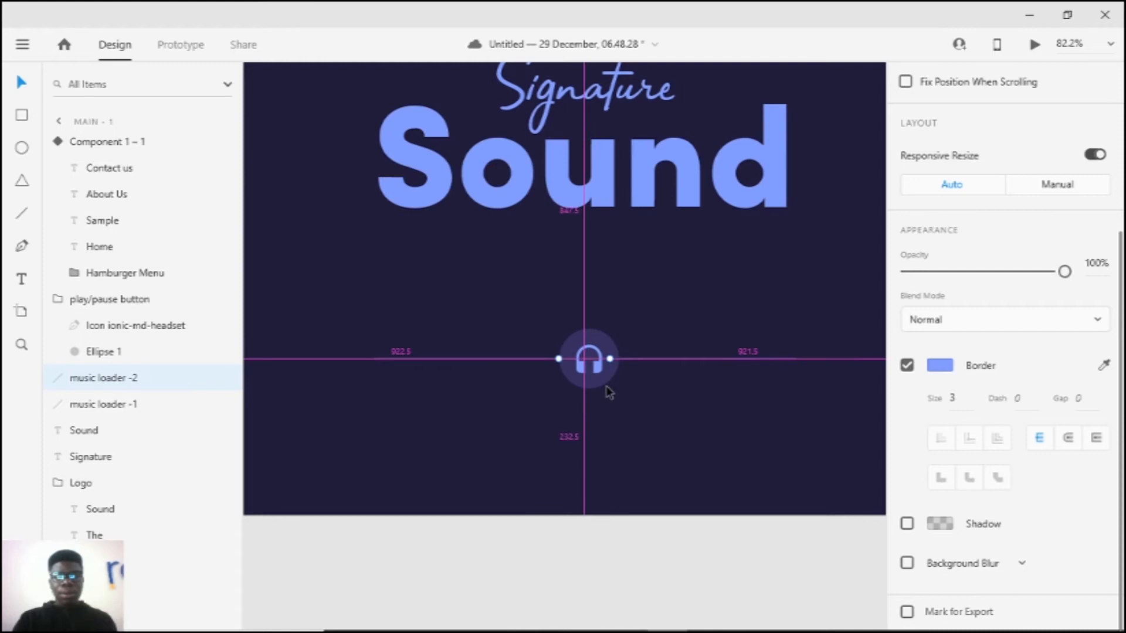
Step: Align the play/pause button and both music loader lines to a common horizontal centre
{"action": "scroll", "coordinate": [605, 393], "scroll_direction": "up", "scroll_amount": 2}
{"action": "left_click_drag", "start_coordinate": [711, 412], "coordinate": [412, 301]}
{"action": "left_click", "coordinate": [1048, 84]}
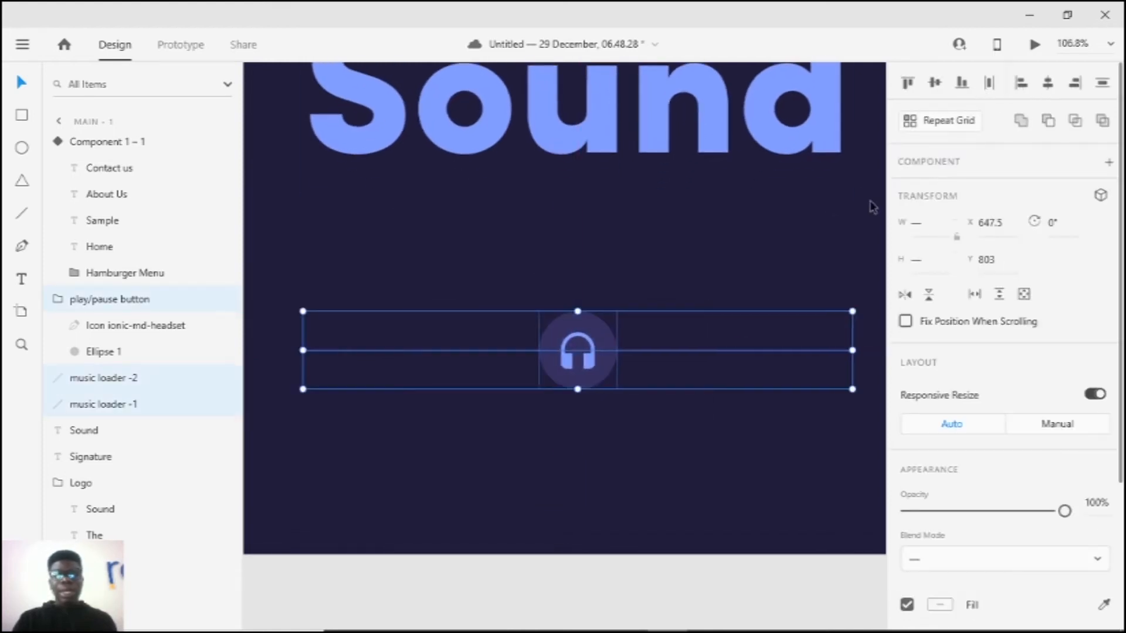
{"action": "left_click", "coordinate": [756, 272]}
{"action": "scroll", "coordinate": [756, 273], "scroll_direction": "down", "scroll_amount": 3}
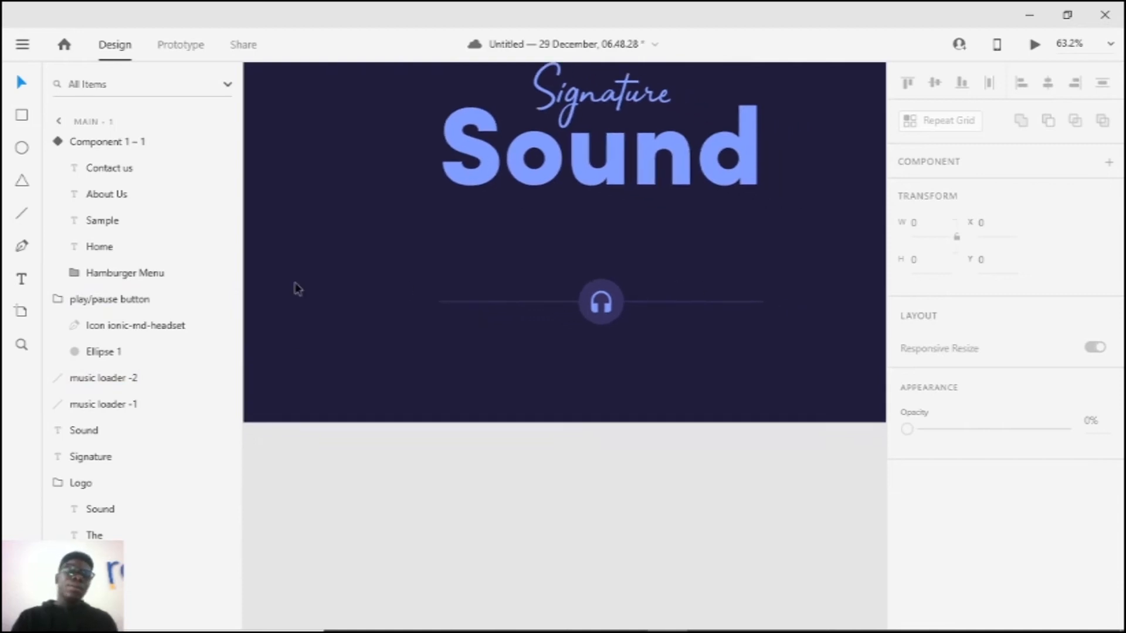
{"action": "left_click_drag", "start_coordinate": [422, 214], "coordinate": [578, 307]}
{"action": "scroll", "coordinate": [557, 323], "scroll_direction": "up", "scroll_amount": 3}
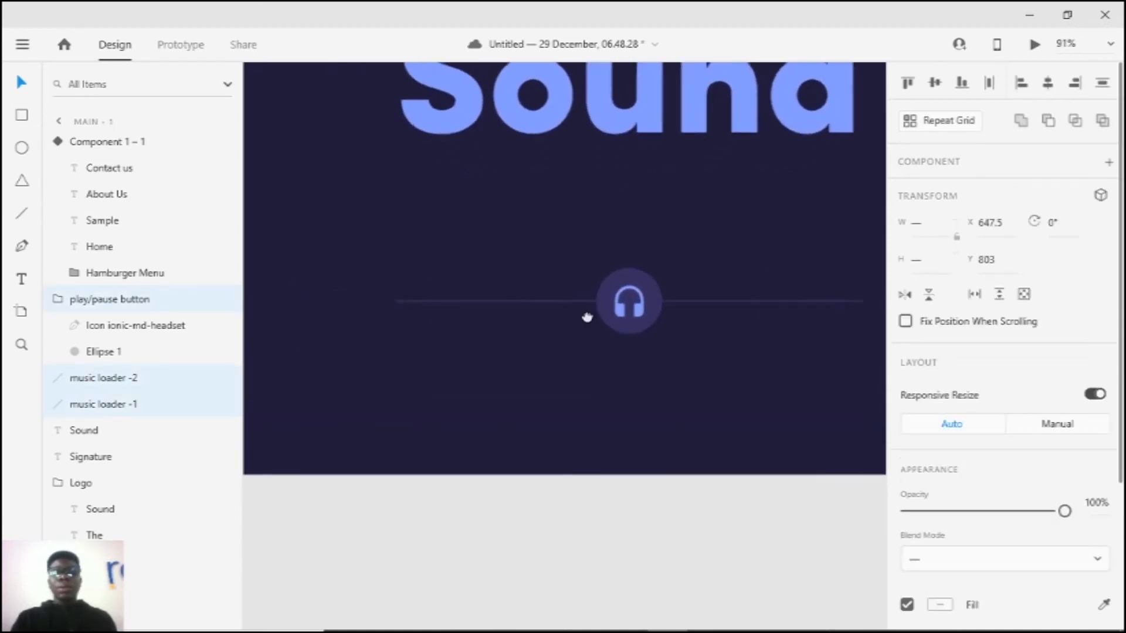
{"action": "left_click", "coordinate": [592, 219]}
{"action": "left_click_drag", "start_coordinate": [357, 201], "coordinate": [754, 382]}
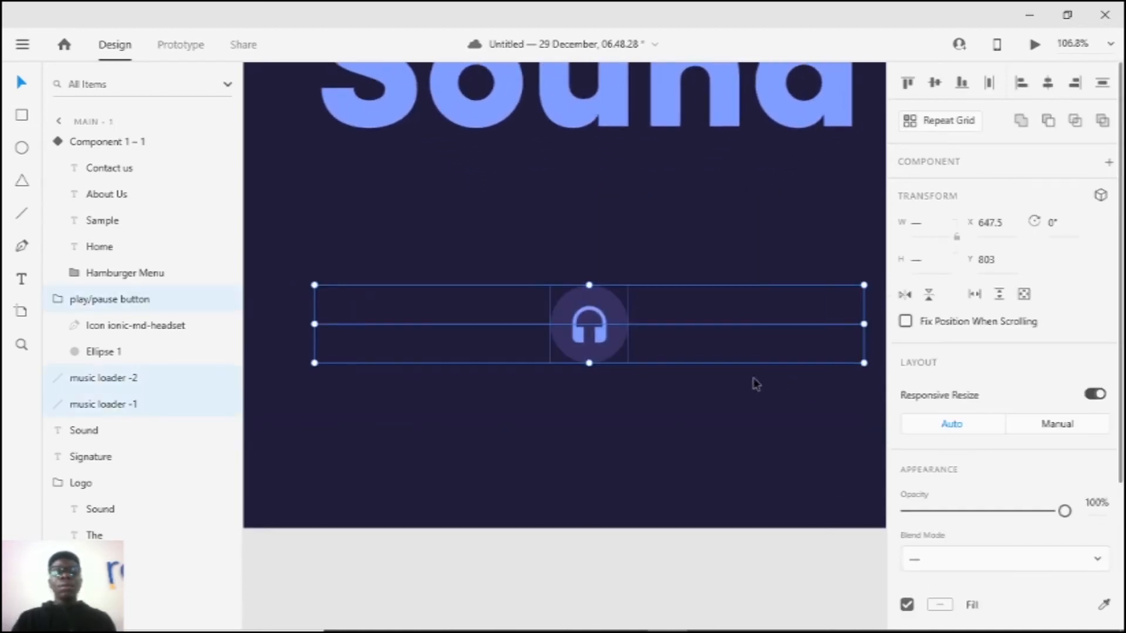
{"action": "left_click", "coordinate": [685, 409]}
{"action": "left_click", "coordinate": [617, 332]}
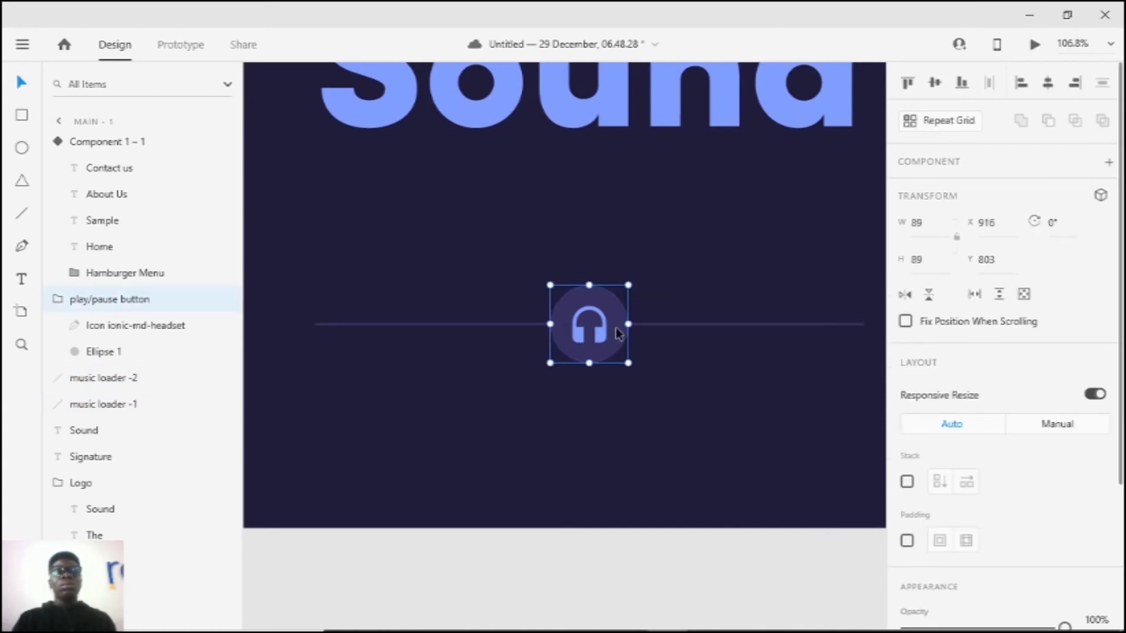
Step: Duplicate Ellipse 1 in place within the play/pause button group and restack the copy directly below the headset icon
{"action": "scroll", "coordinate": [616, 329], "scroll_direction": "up", "scroll_amount": 4}
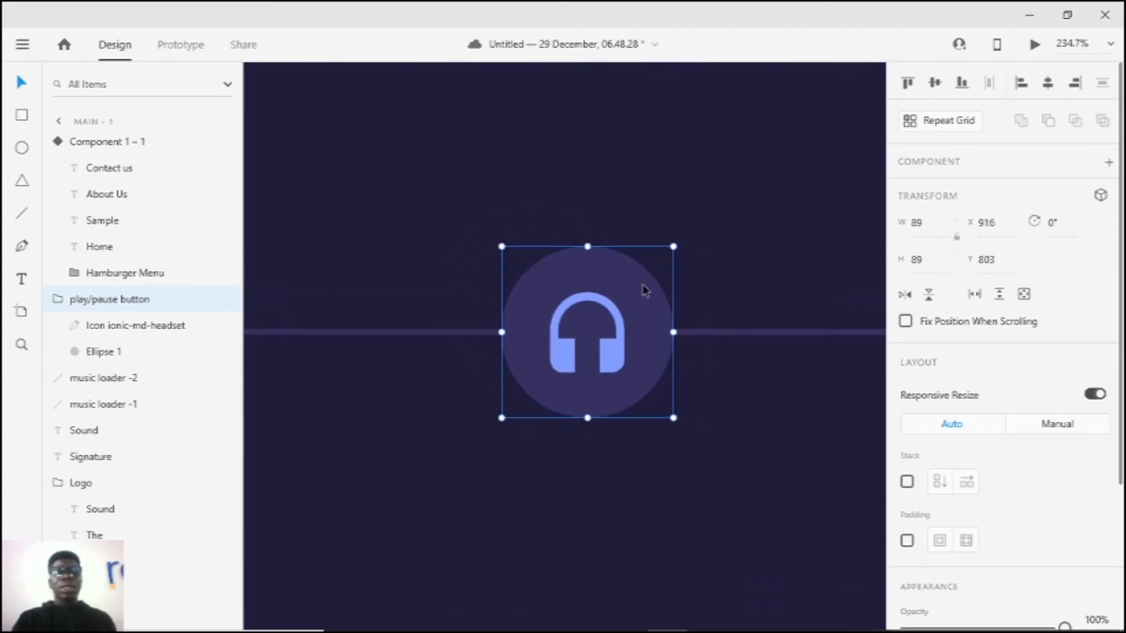
{"action": "double_click", "coordinate": [641, 287]}
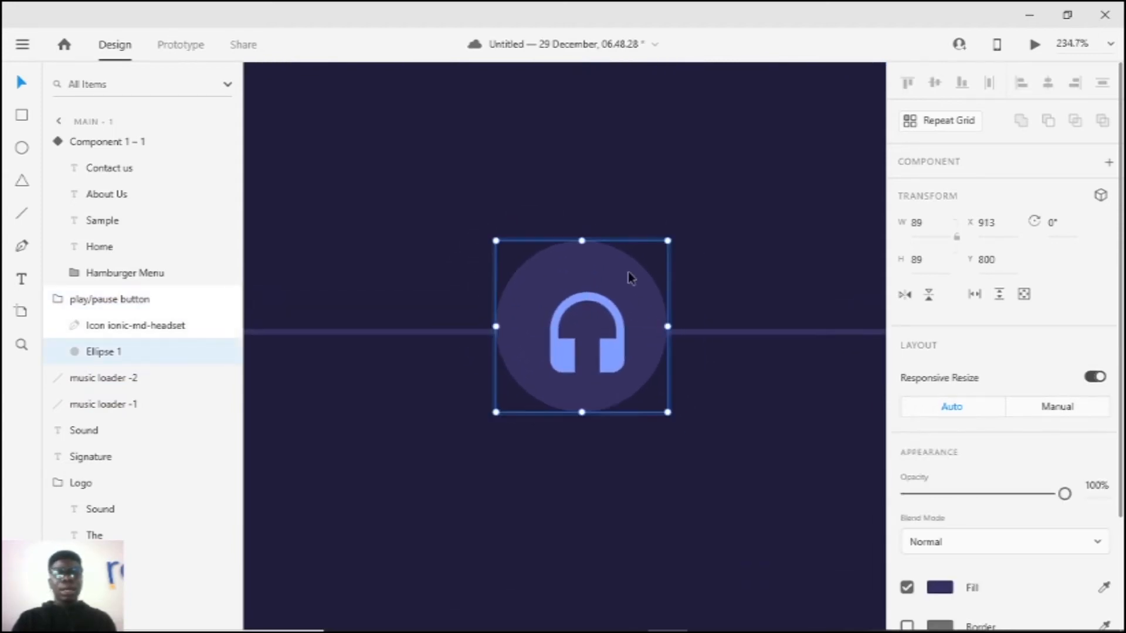
{"action": "left_click_drag", "start_coordinate": [661, 291], "coordinate": [700, 332]}
{"action": "key", "text": "ctrl+z"}
{"action": "key", "text": "ctrl+d"}
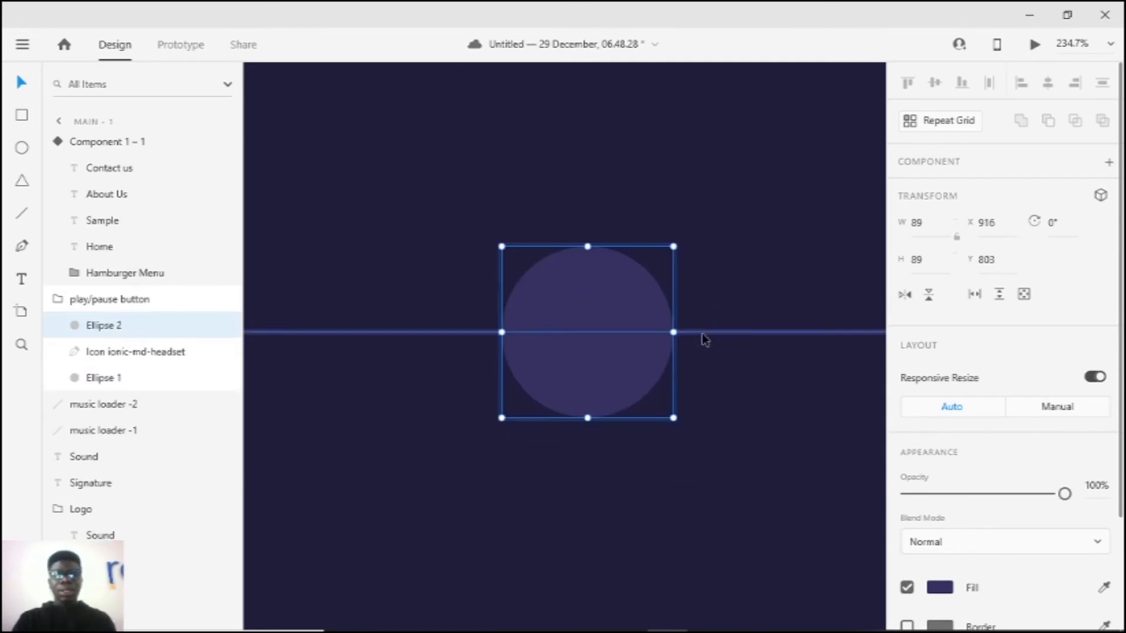
{"action": "left_click_drag", "start_coordinate": [130, 327], "coordinate": [128, 367]}
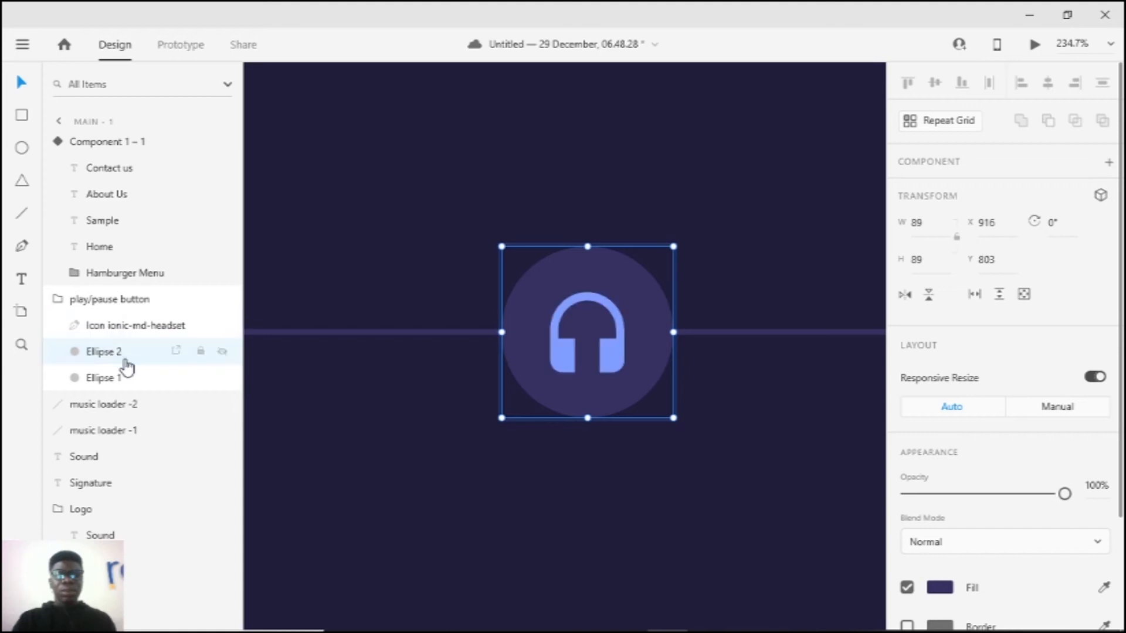
Step: Turn off the fill of Ellipse 2 and give it a border in the saved light blue #809DFF
{"action": "scroll", "coordinate": [1079, 426], "scroll_direction": "down", "scroll_amount": 3}
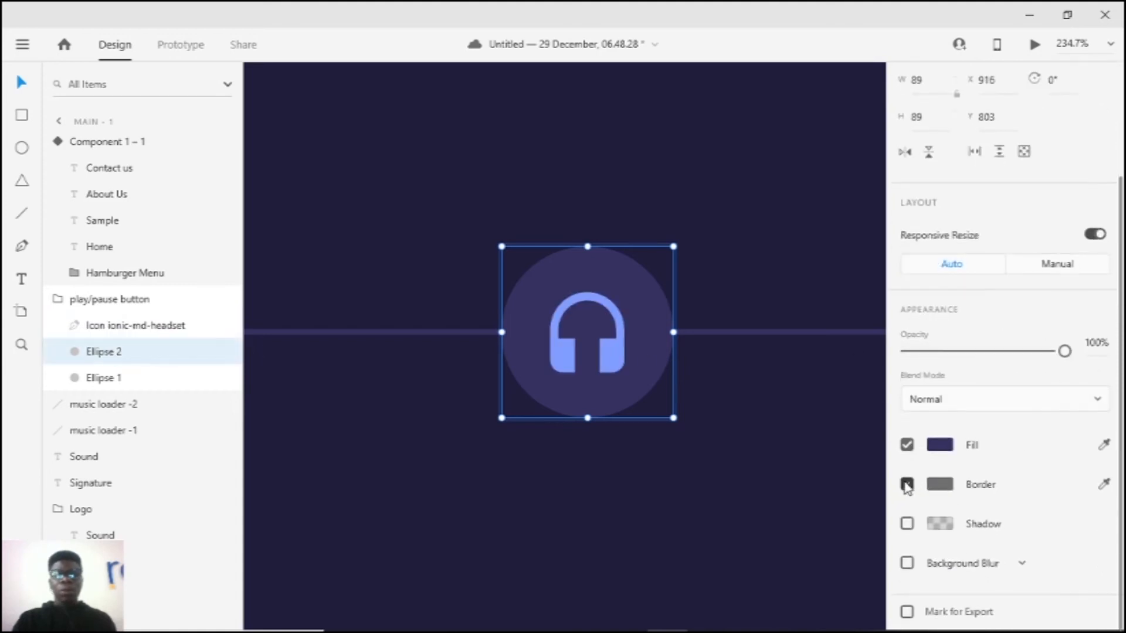
{"action": "left_click", "coordinate": [907, 485]}
{"action": "left_click", "coordinate": [907, 445]}
{"action": "left_click", "coordinate": [941, 487]}
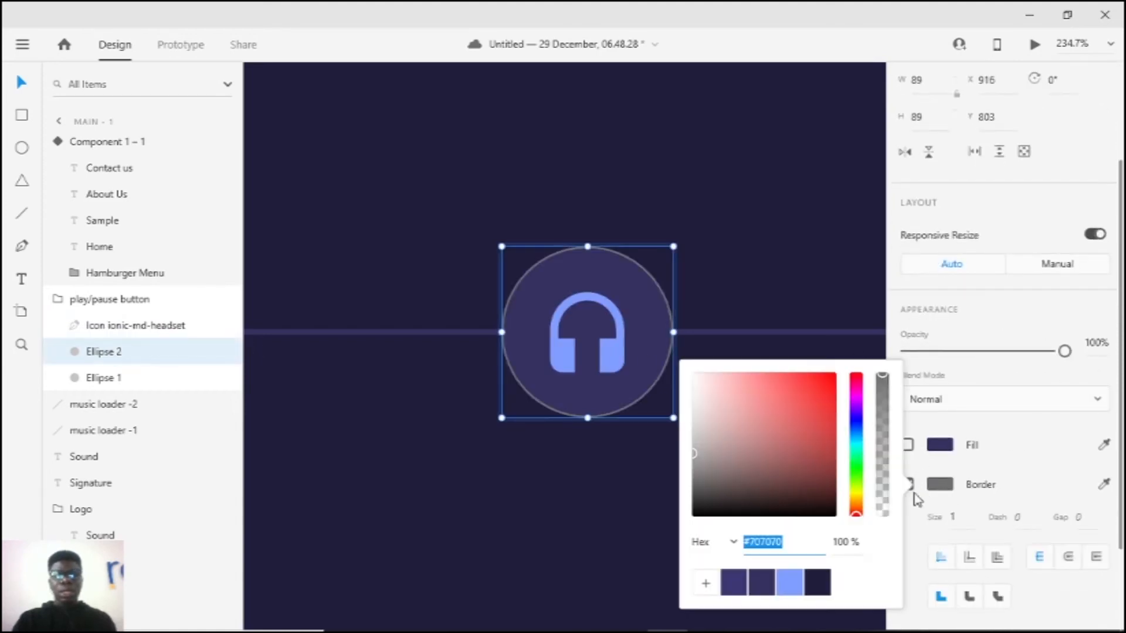
{"action": "left_click", "coordinate": [790, 583]}
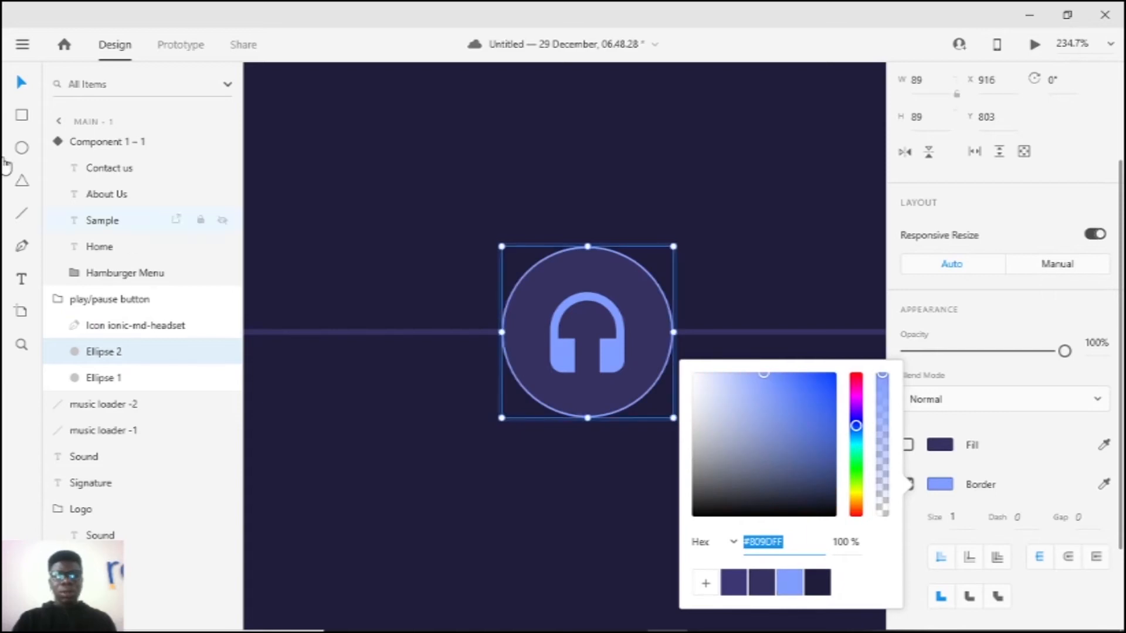
{"action": "left_click", "coordinate": [1021, 432]}
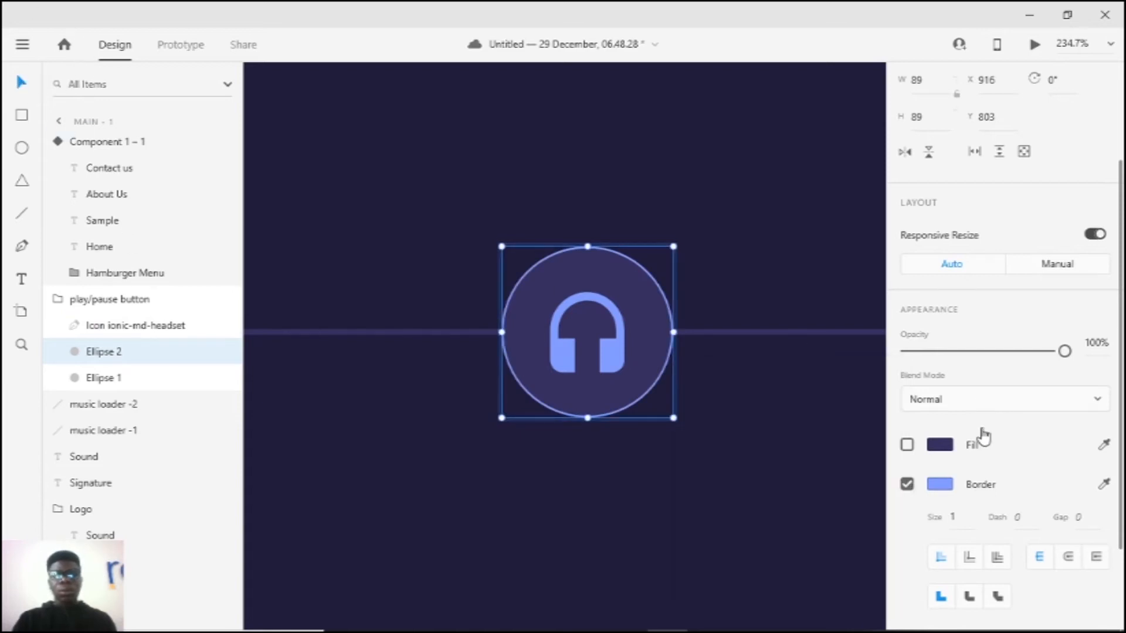
Step: Enlarge Ellipse 2 from its centre to 97 by 97 and restack it below Ellipse 1
{"action": "left_click_drag", "start_coordinate": [674, 244], "coordinate": [696, 258]}
{"action": "left_click_drag", "start_coordinate": [712, 252], "coordinate": [724, 240]}
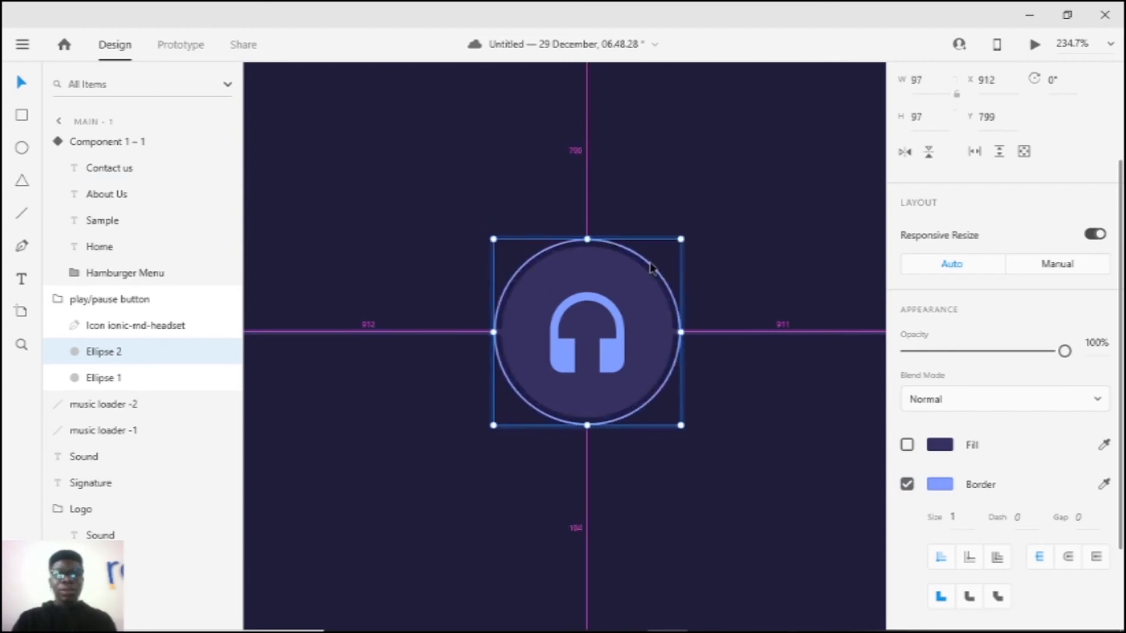
{"action": "left_click_drag", "start_coordinate": [125, 352], "coordinate": [131, 389]}
Step: Shrink Ellipse 2 from its centre to 85 by 85 so it is hidden behind Ellipse 1
{"action": "left_click_drag", "start_coordinate": [680, 239], "coordinate": [748, 244]}
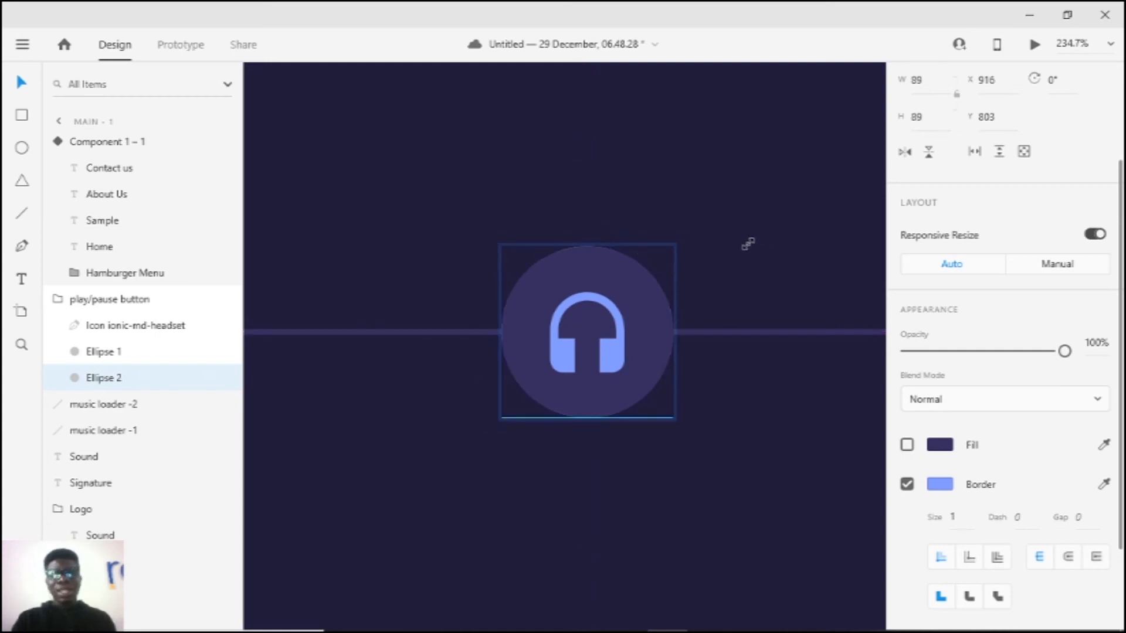
{"action": "scroll", "coordinate": [648, 252], "scroll_direction": "up", "scroll_amount": 6}
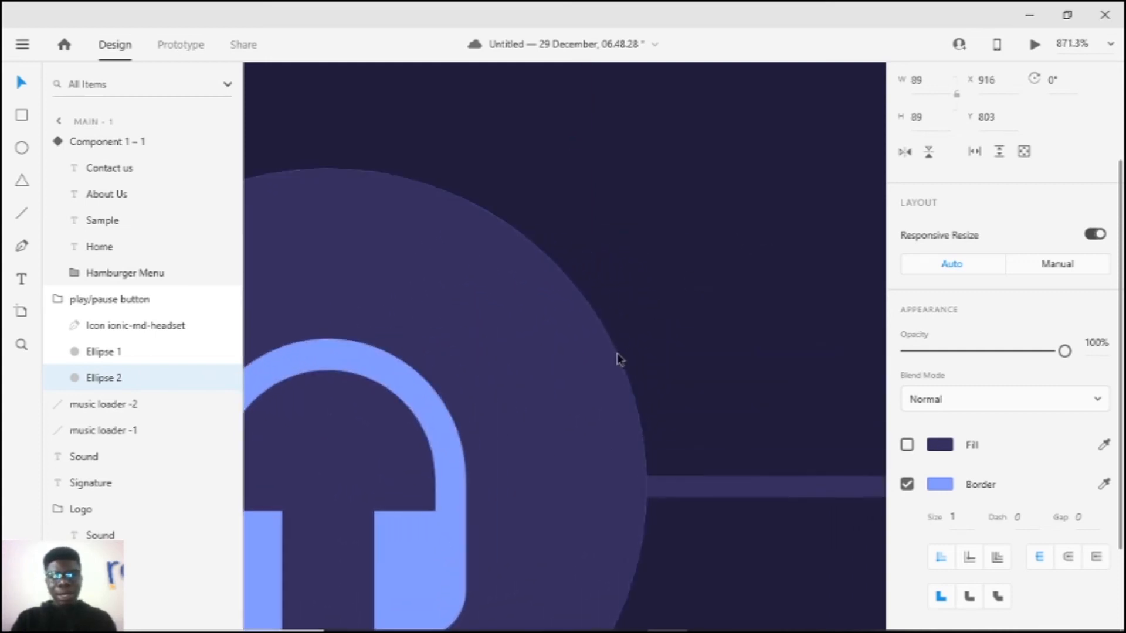
{"action": "left_click_drag", "start_coordinate": [647, 170], "coordinate": [642, 178]}
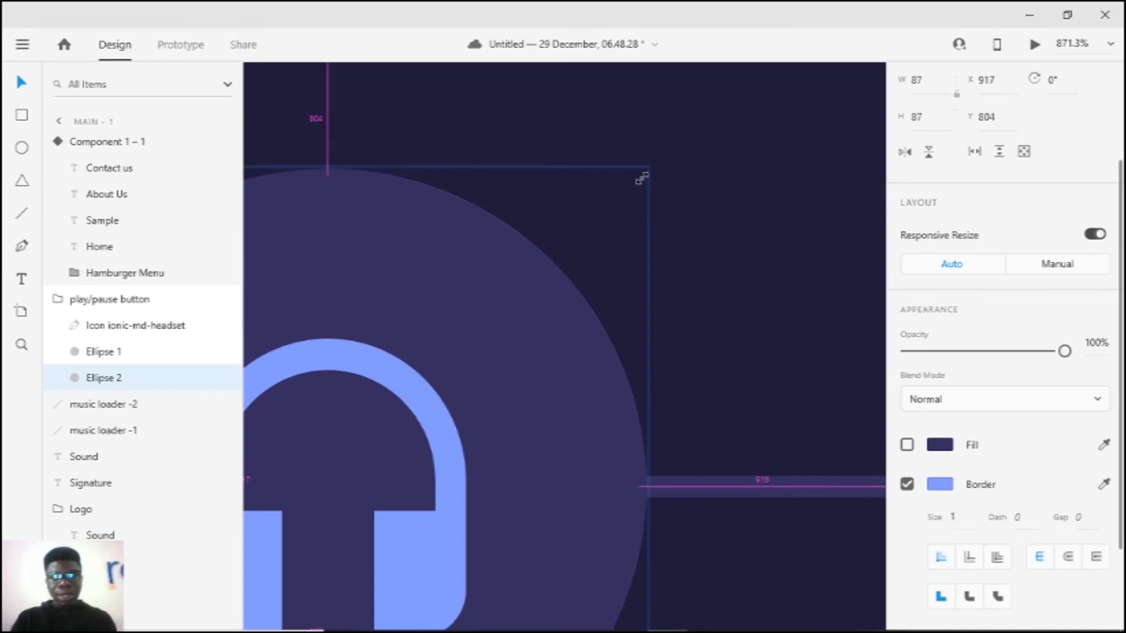
{"action": "scroll", "coordinate": [585, 305], "scroll_direction": "down", "scroll_amount": 7}
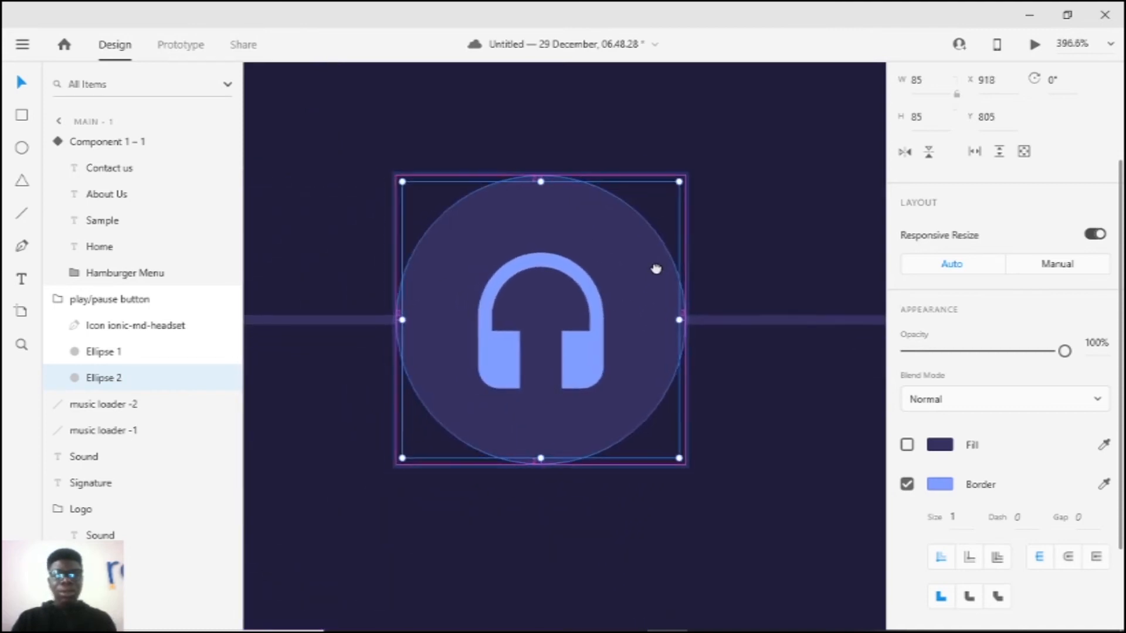
{"action": "scroll", "coordinate": [662, 298], "scroll_direction": "up", "scroll_amount": 3}
{"action": "scroll", "coordinate": [587, 305], "scroll_direction": "down", "scroll_amount": 3}
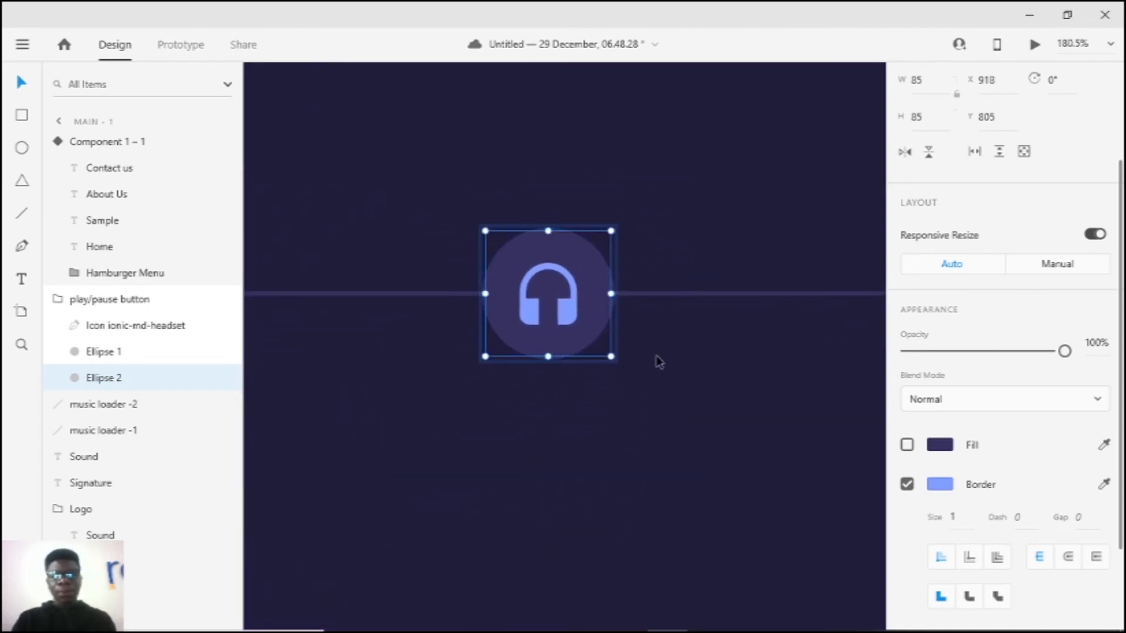
Step: Examine the play/pause button group and how Ellipse 2 sits behind Ellipse 1
{"action": "left_click", "coordinate": [685, 392]}
{"action": "left_click", "coordinate": [581, 300]}
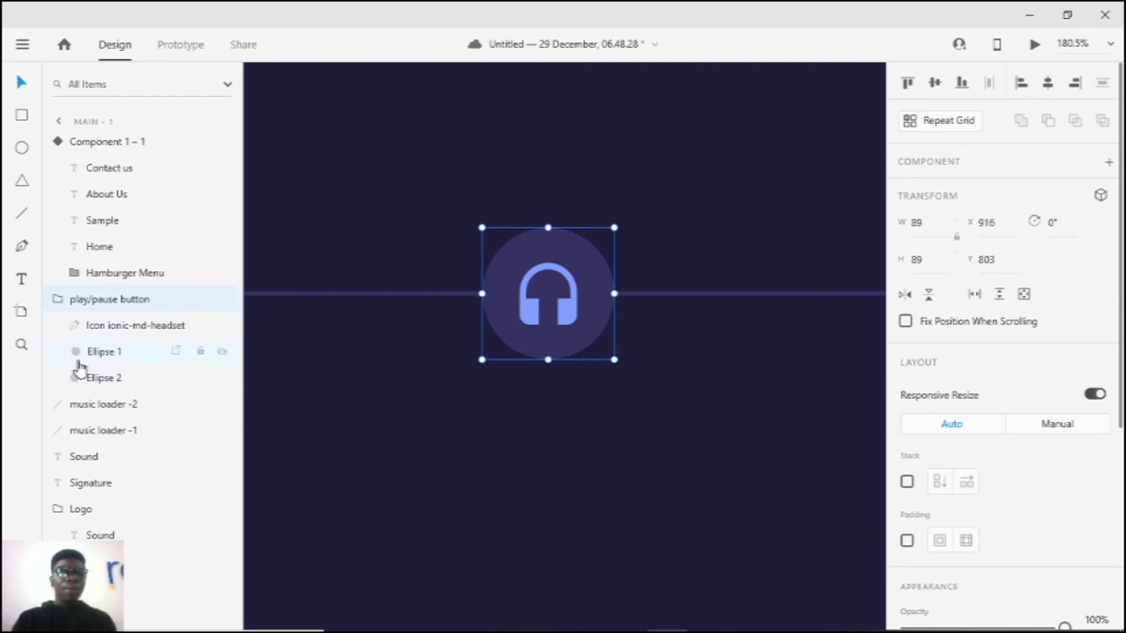
{"action": "left_click", "coordinate": [97, 352]}
{"action": "left_click", "coordinate": [181, 303]}
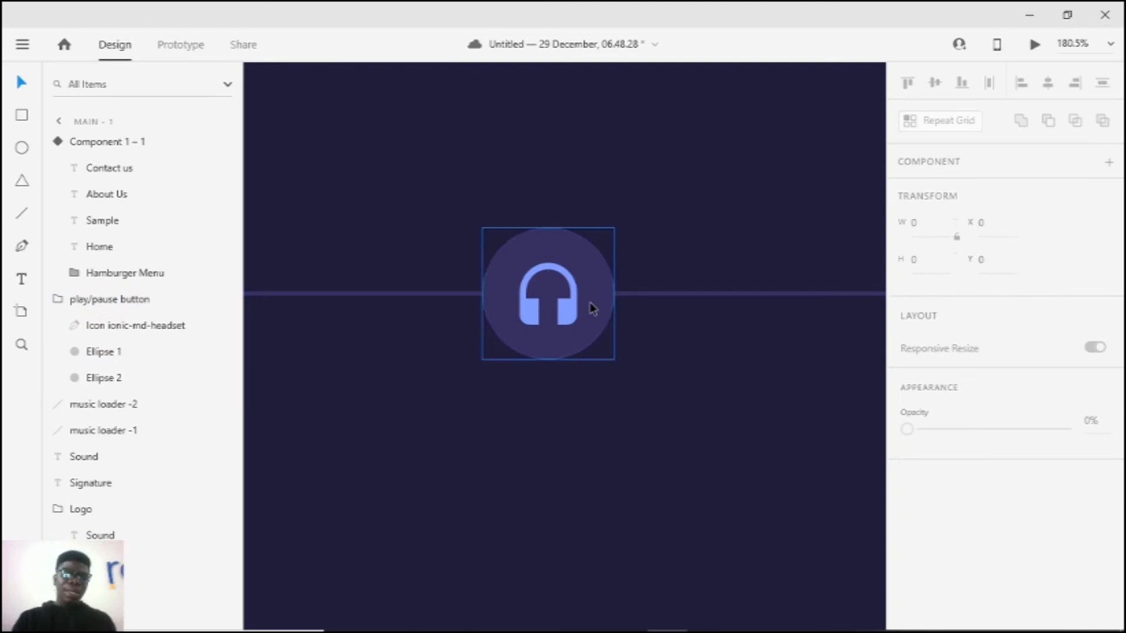
{"action": "scroll", "coordinate": [593, 305], "scroll_direction": "up", "scroll_amount": 3}
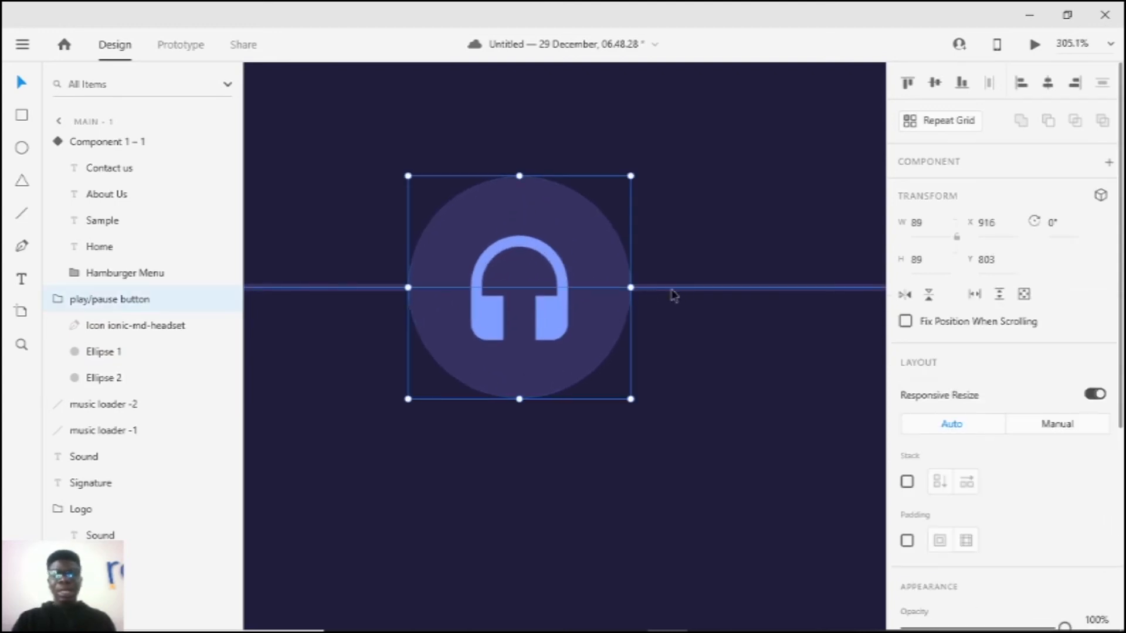
{"action": "scroll", "coordinate": [528, 323], "scroll_direction": "down", "scroll_amount": 3}
{"action": "scroll", "coordinate": [504, 307], "scroll_direction": "up", "scroll_amount": 3}
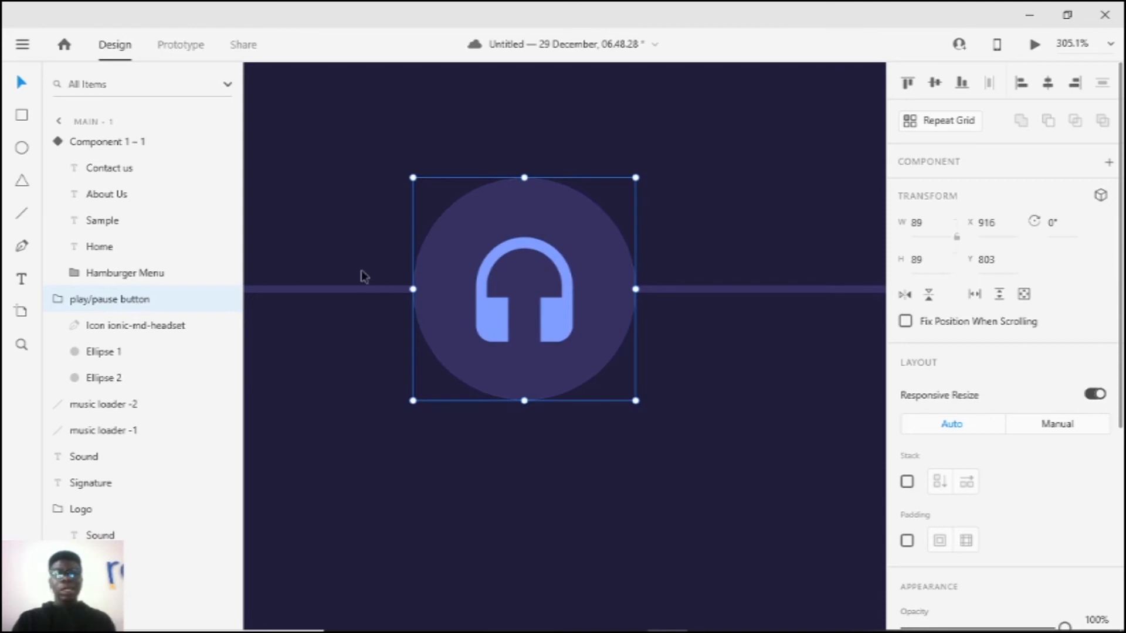
{"action": "left_click", "coordinate": [146, 377]}
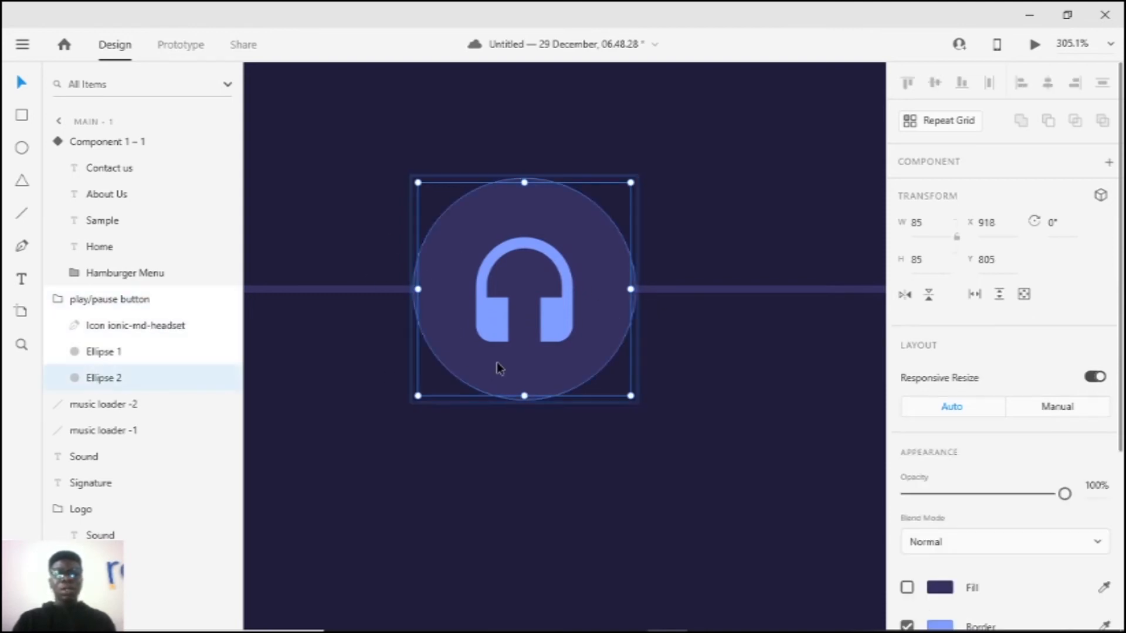
{"action": "scroll", "coordinate": [518, 367], "scroll_direction": "down", "scroll_amount": 2}
{"action": "left_click", "coordinate": [327, 156]}
Step: Combine the play/pause button group and both music loader lines into one component
{"action": "scroll", "coordinate": [363, 193], "scroll_direction": "down", "scroll_amount": 4}
{"action": "left_click_drag", "start_coordinate": [446, 284], "coordinate": [482, 402]}
{"action": "scroll", "coordinate": [704, 345], "scroll_direction": "up", "scroll_amount": 2}
{"action": "left_click_drag", "start_coordinate": [384, 203], "coordinate": [628, 400]}
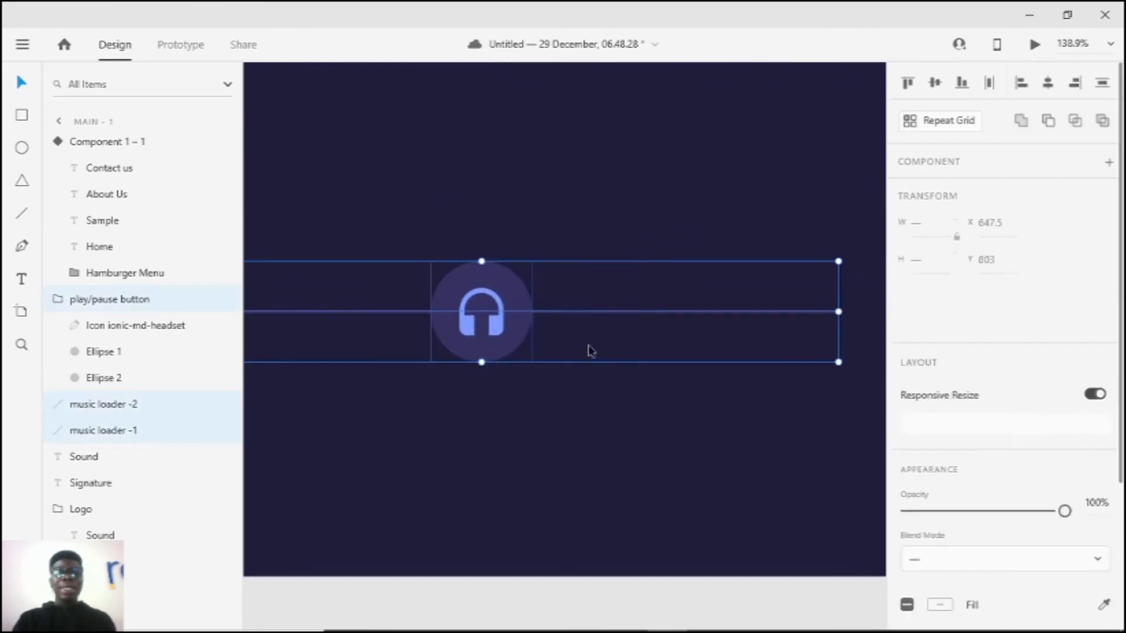
{"action": "left_click_drag", "start_coordinate": [518, 332], "coordinate": [686, 305]}
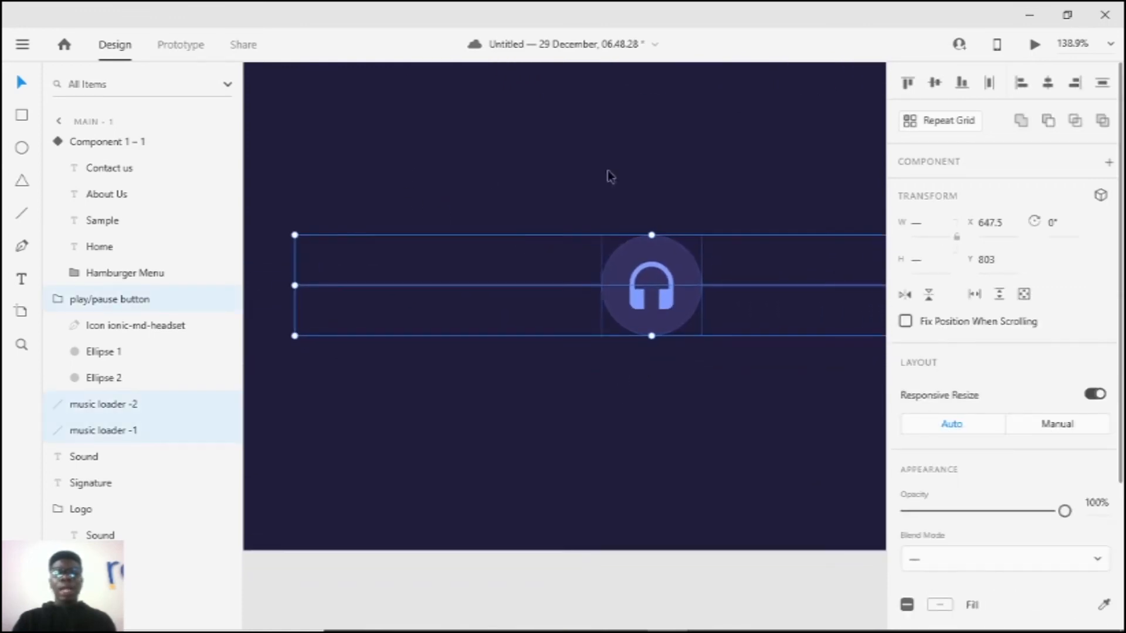
{"action": "left_click", "coordinate": [1108, 163]}
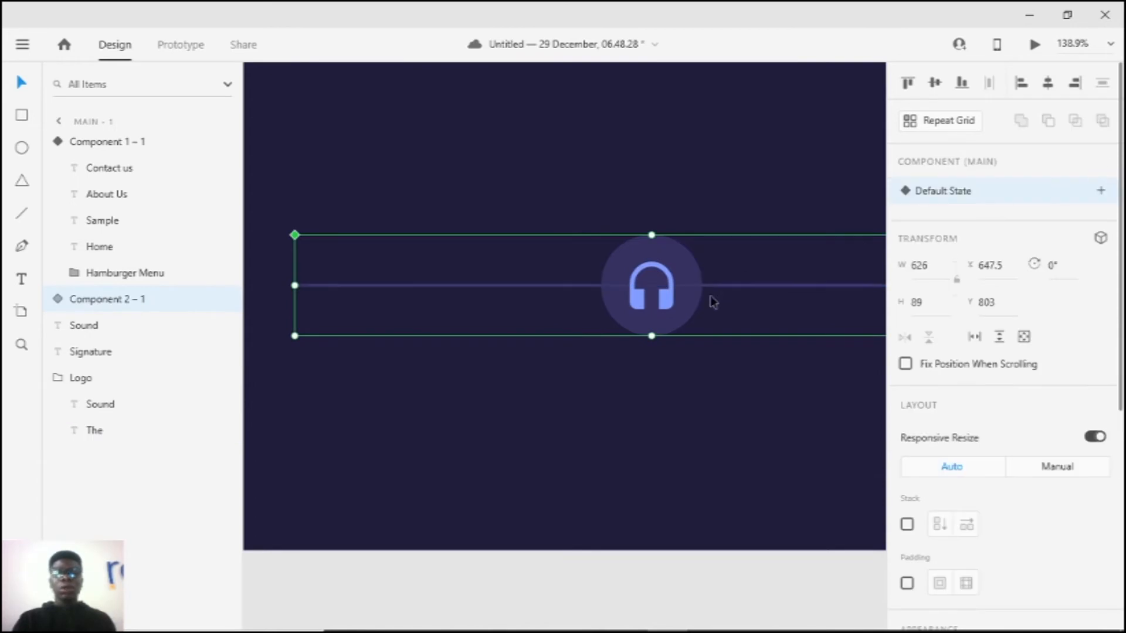
{"action": "scroll", "coordinate": [610, 346], "scroll_direction": "down", "scroll_amount": 3}
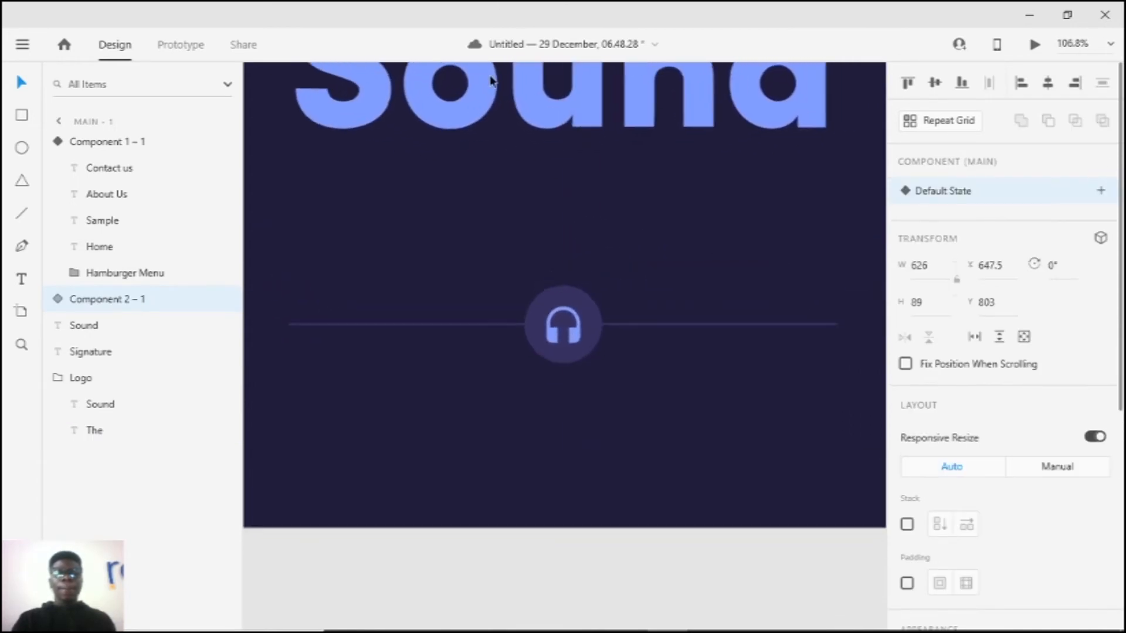
{"action": "left_click", "coordinate": [1102, 192]}
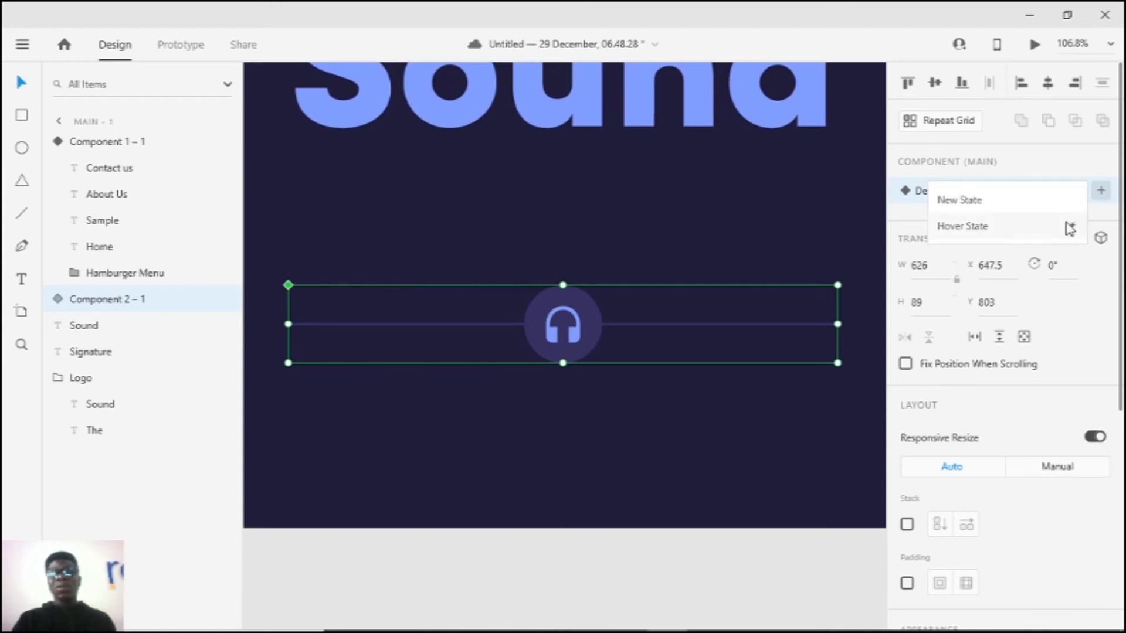
{"action": "left_click", "coordinate": [1015, 232]}
{"action": "key", "text": "Return"}
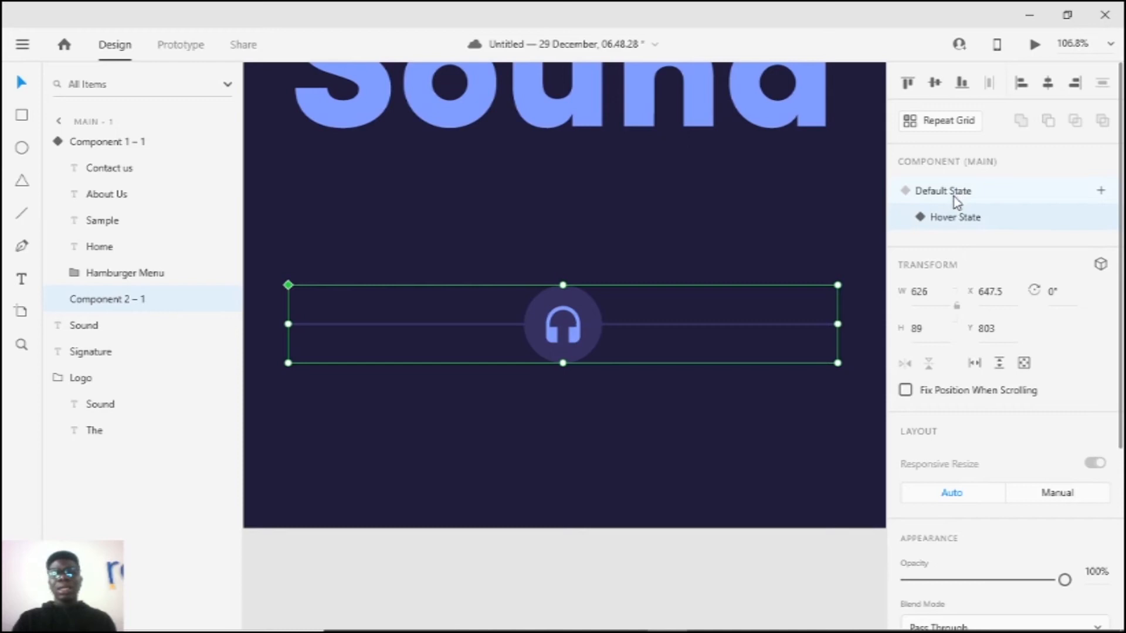
{"action": "left_click", "coordinate": [956, 200]}
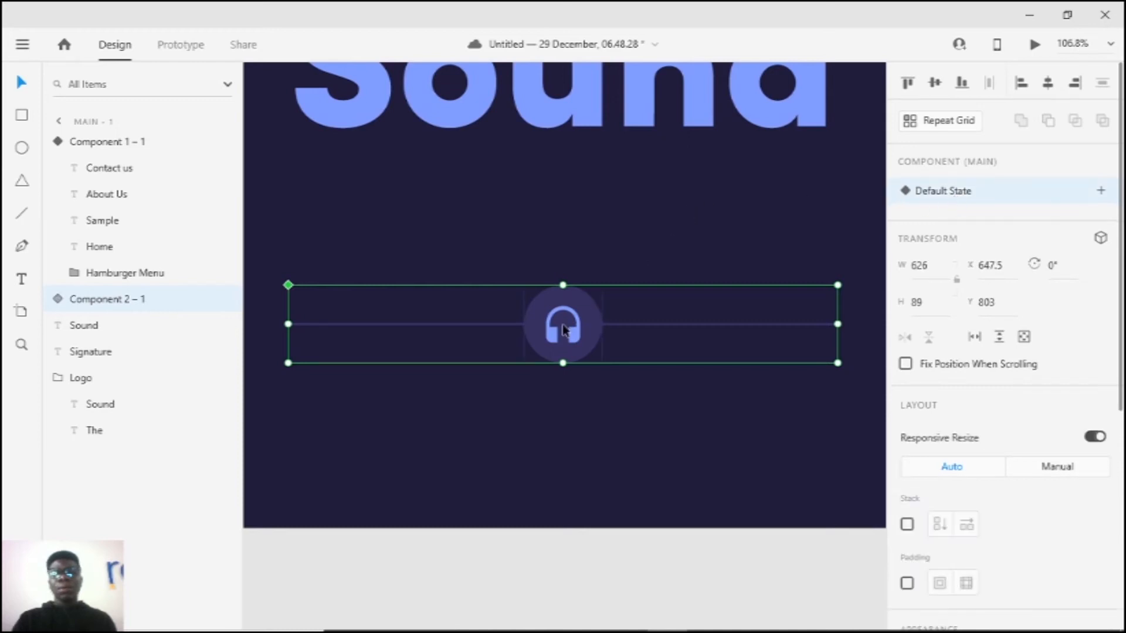
Step: Add a hover state to the headset button component and switch back to its default state
{"action": "left_click", "coordinate": [1100, 193]}
{"action": "left_click", "coordinate": [994, 223]}
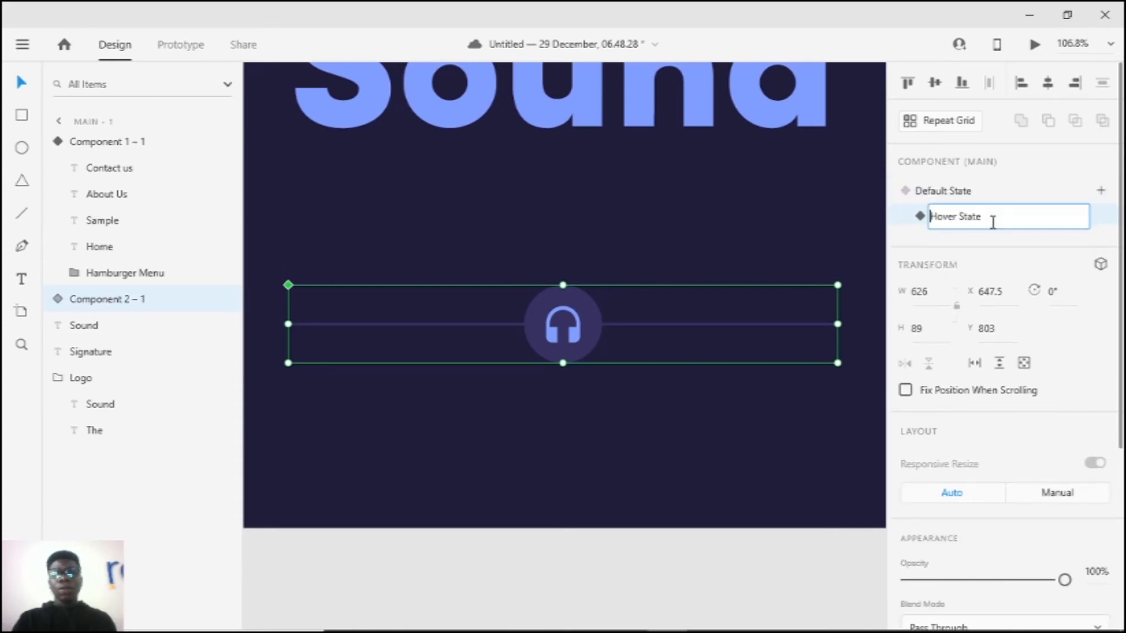
{"action": "key", "text": "Return"}
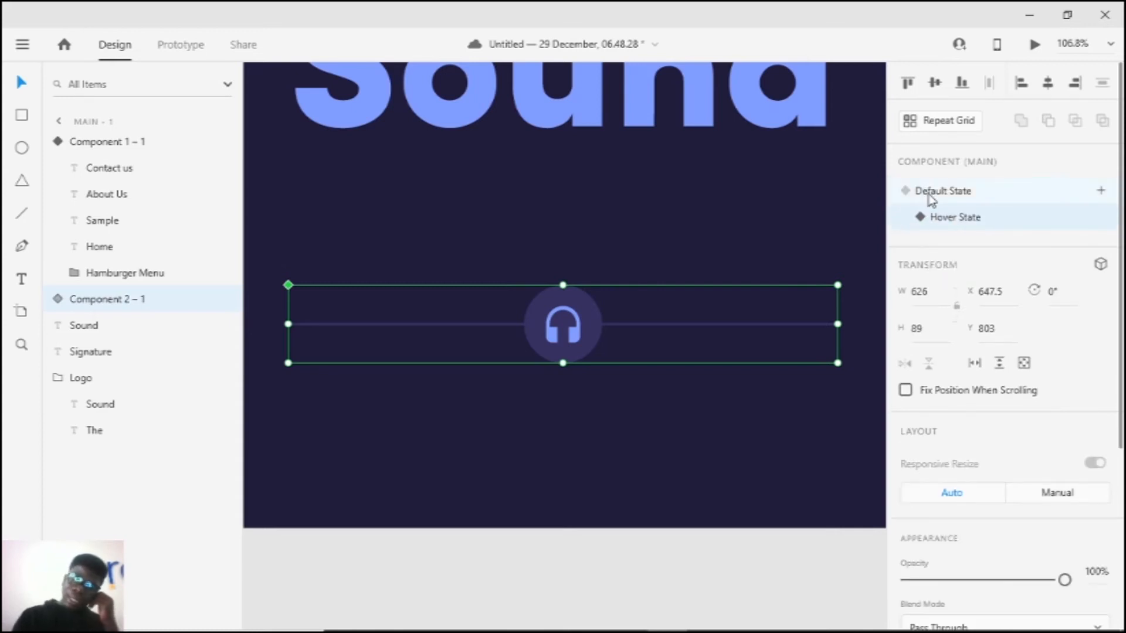
{"action": "right_click", "coordinate": [949, 230]}
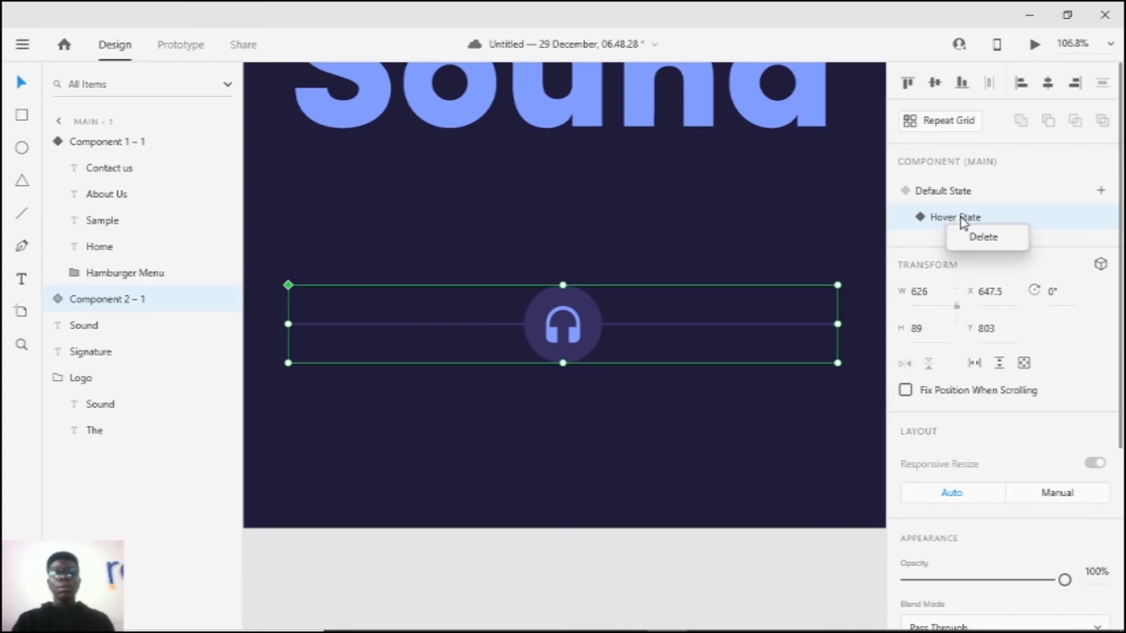
{"action": "left_click", "coordinate": [944, 210]}
{"action": "left_click", "coordinate": [946, 205]}
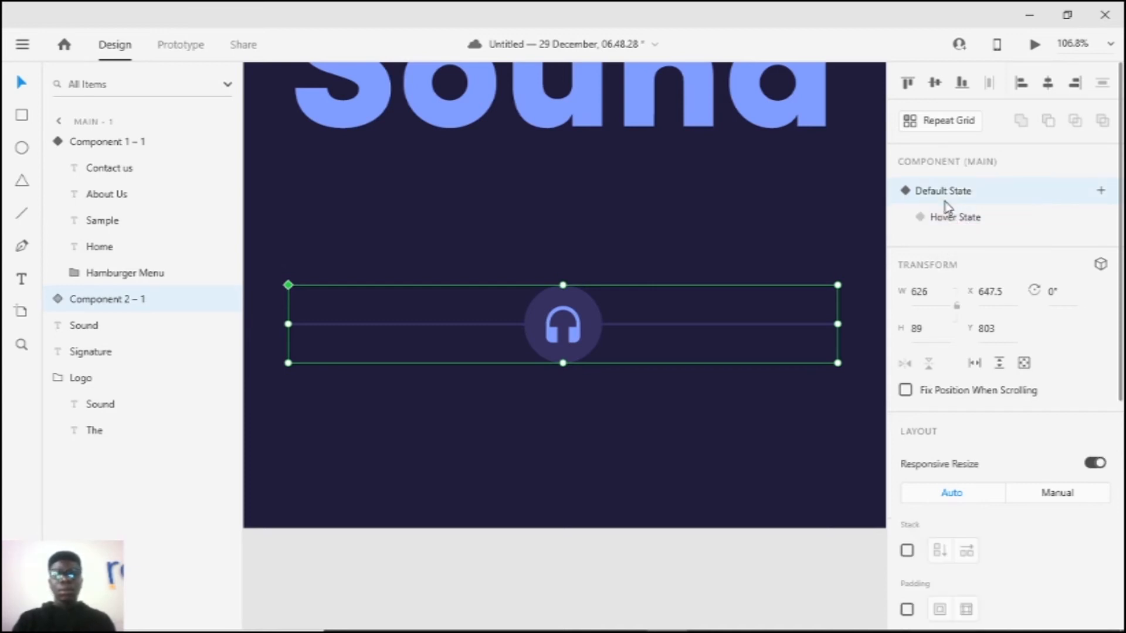
Step: Examine the prototype interaction linking the component's default state to its hover state
{"action": "left_click", "coordinate": [188, 46]}
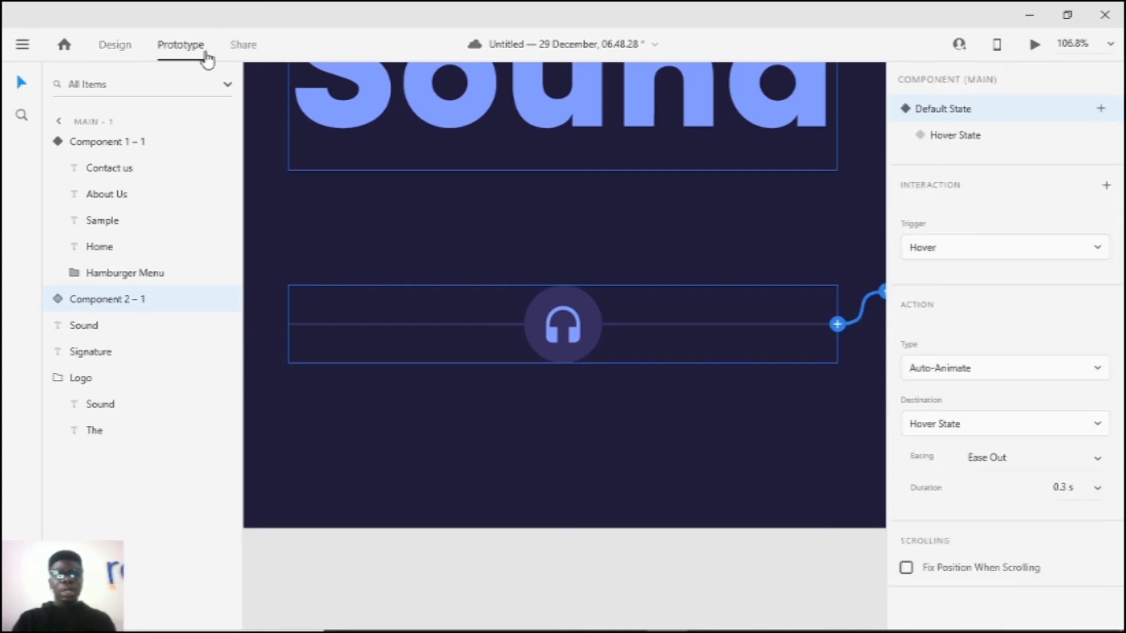
{"action": "left_click", "coordinate": [119, 52]}
{"action": "left_click_drag", "start_coordinate": [953, 228], "coordinate": [963, 232]}
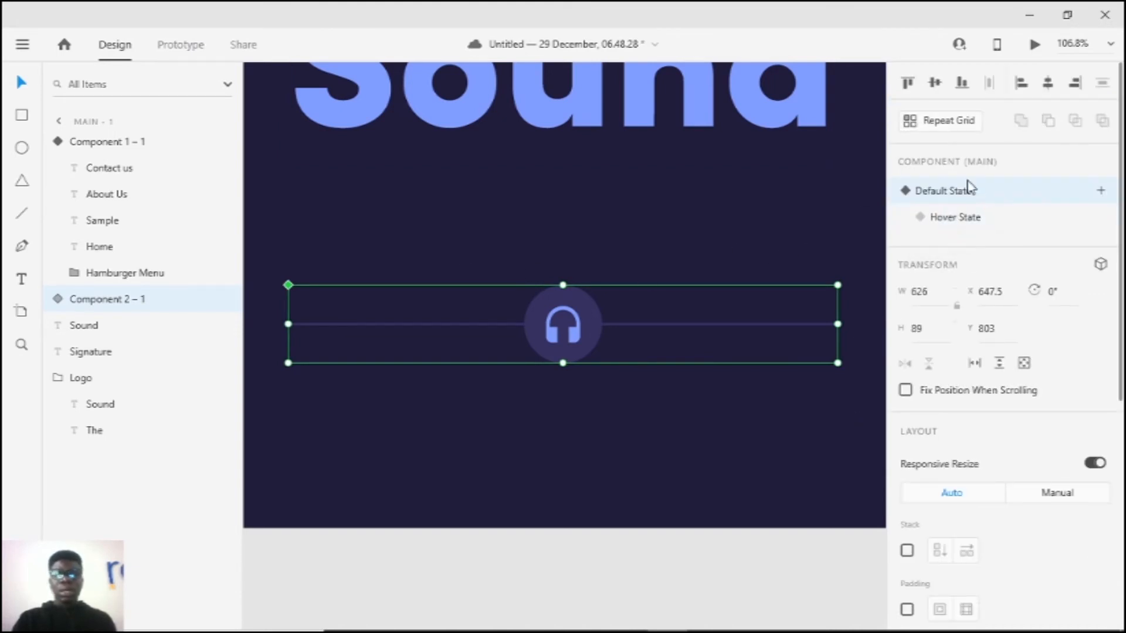
{"action": "left_click", "coordinate": [182, 46]}
{"action": "scroll", "coordinate": [595, 323], "scroll_direction": "up", "scroll_amount": 2}
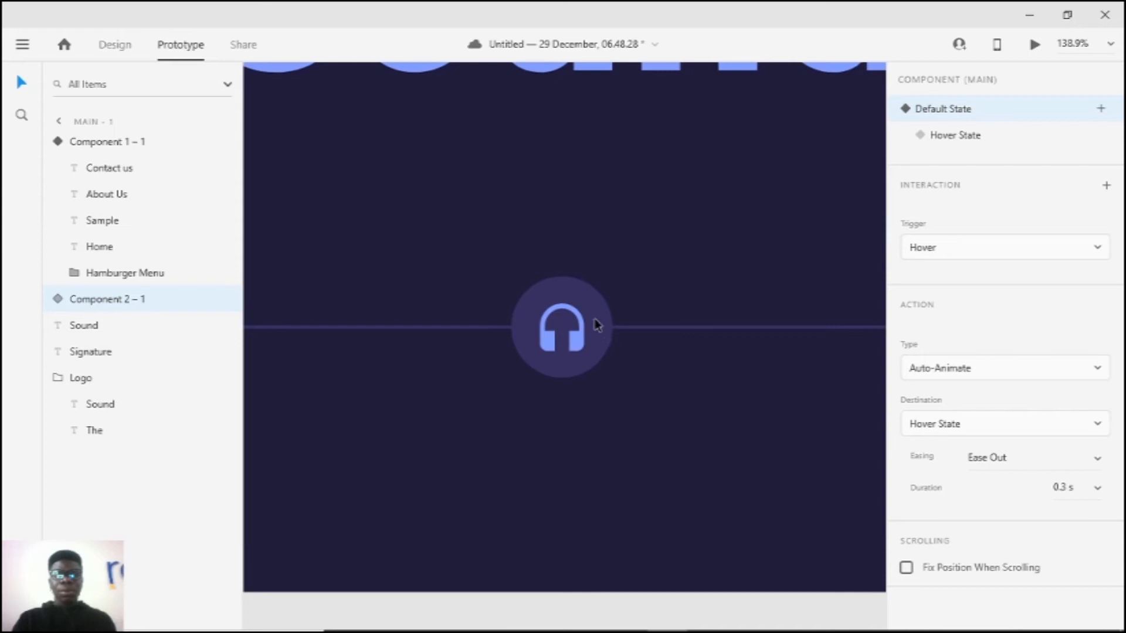
{"action": "left_click_drag", "start_coordinate": [574, 269], "coordinate": [334, 305]}
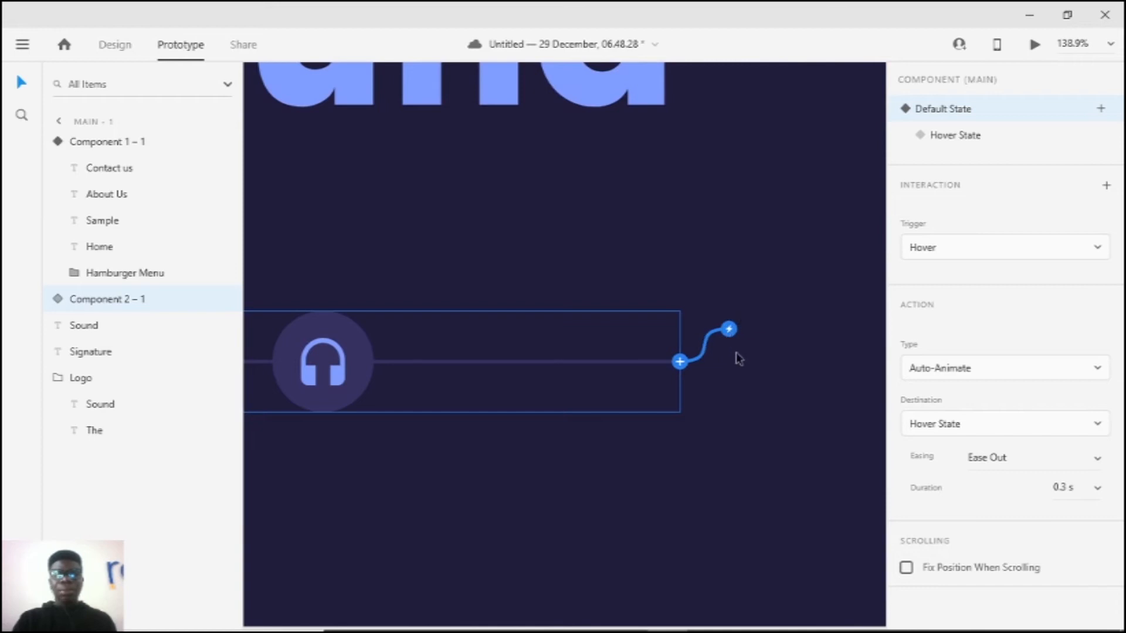
{"action": "key", "text": "alt"}
{"action": "scroll", "coordinate": [681, 341], "scroll_direction": "down", "scroll_amount": 4}
{"action": "scroll", "coordinate": [639, 350], "scroll_direction": "up", "scroll_amount": 3}
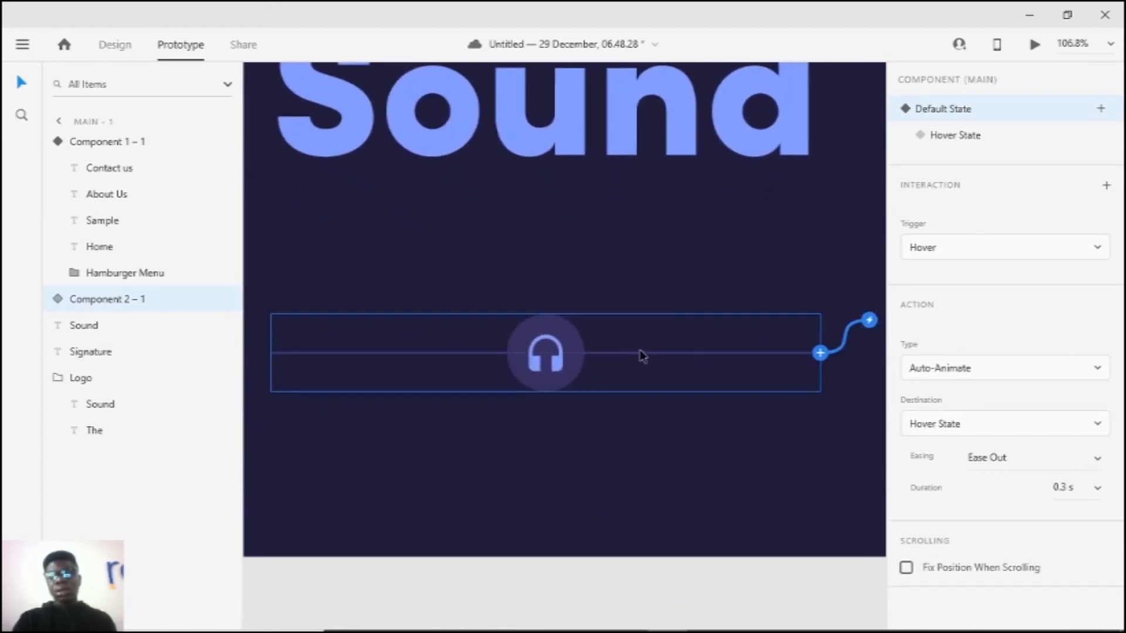
Step: Delete the hover state from the headset button component
{"action": "left_click", "coordinate": [640, 350]}
{"action": "key", "text": "ctrl+z"}
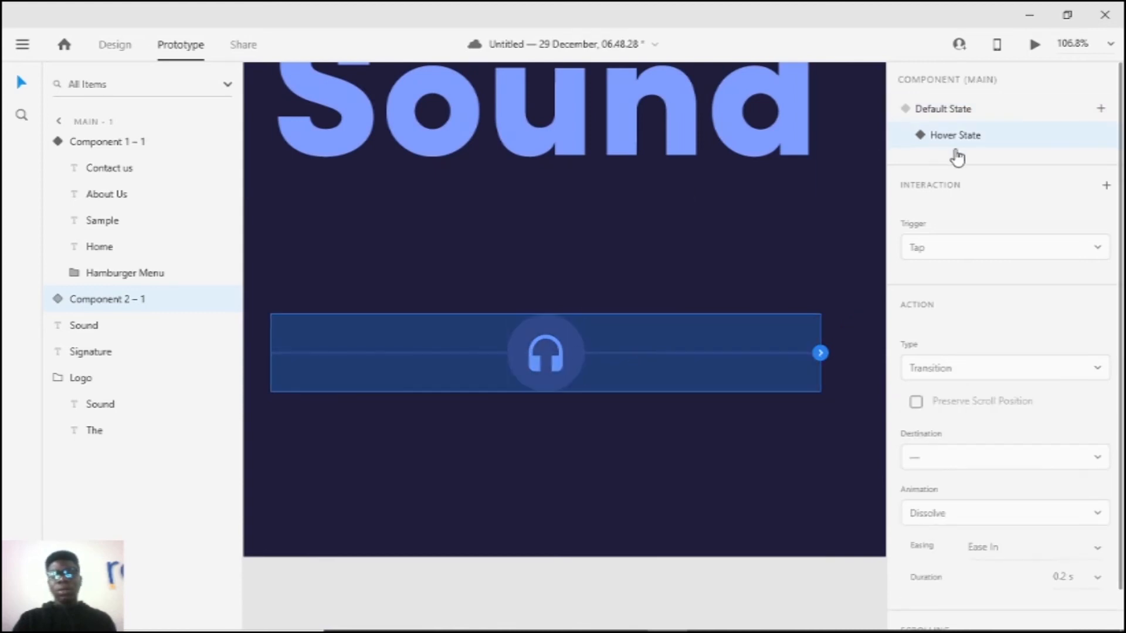
{"action": "right_click", "coordinate": [975, 138]}
{"action": "left_click", "coordinate": [1011, 151]}
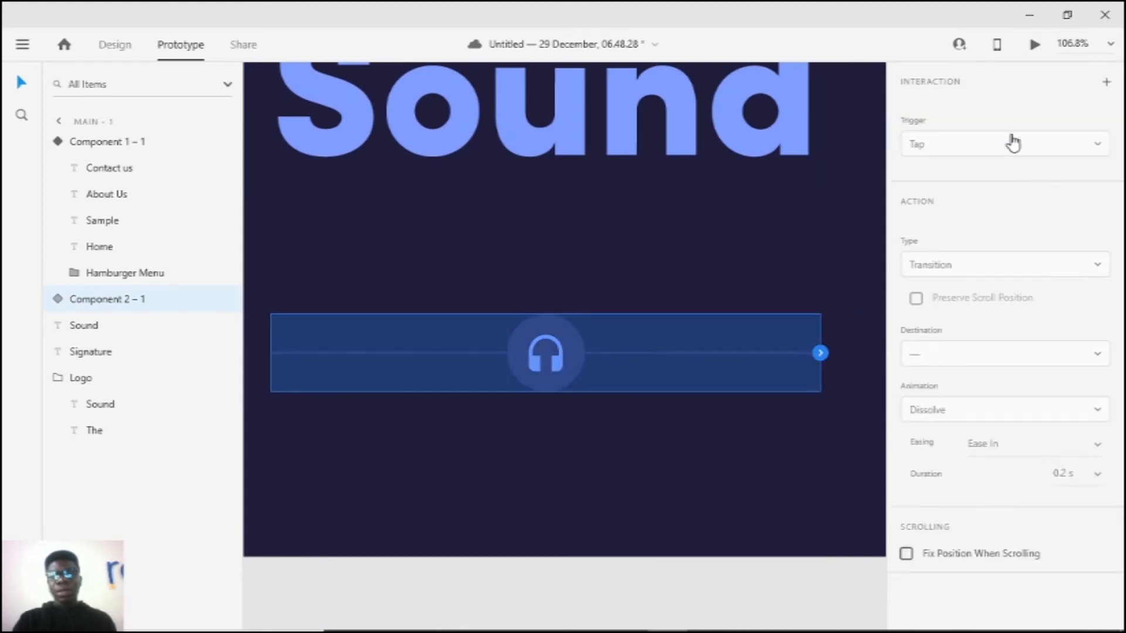
{"action": "left_click", "coordinate": [509, 271]}
{"action": "left_click", "coordinate": [557, 357]}
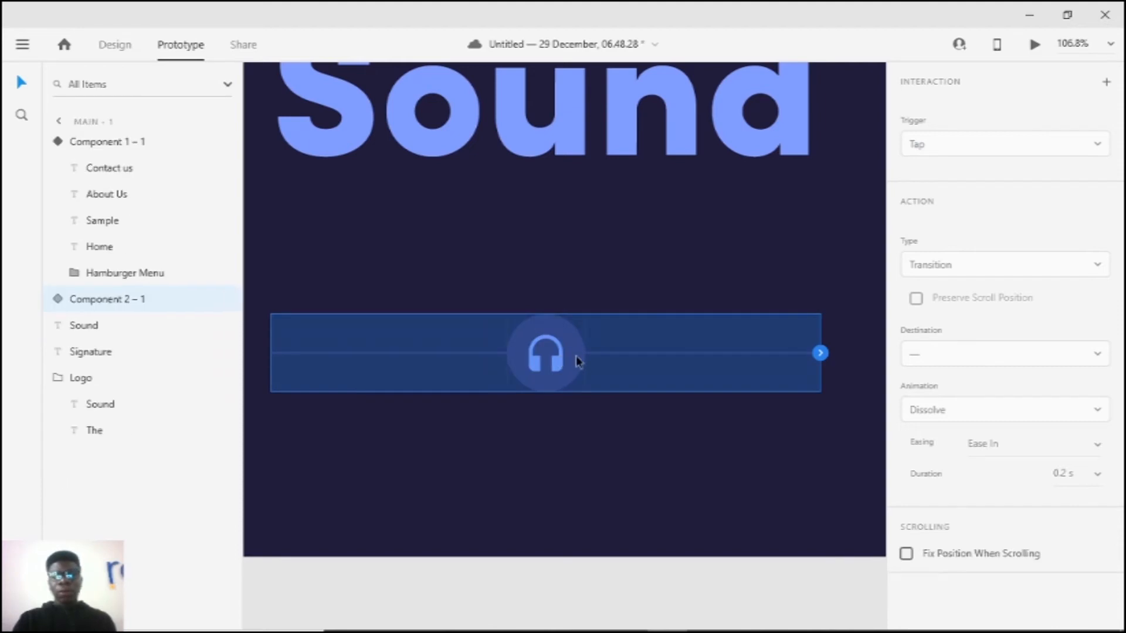
{"action": "scroll", "coordinate": [576, 357], "scroll_direction": "up", "scroll_amount": 1}
{"action": "left_click", "coordinate": [596, 345]}
{"action": "left_click", "coordinate": [557, 401]}
Step: Return to designing the headset button component and add a new custom state to it
{"action": "left_click", "coordinate": [117, 47]}
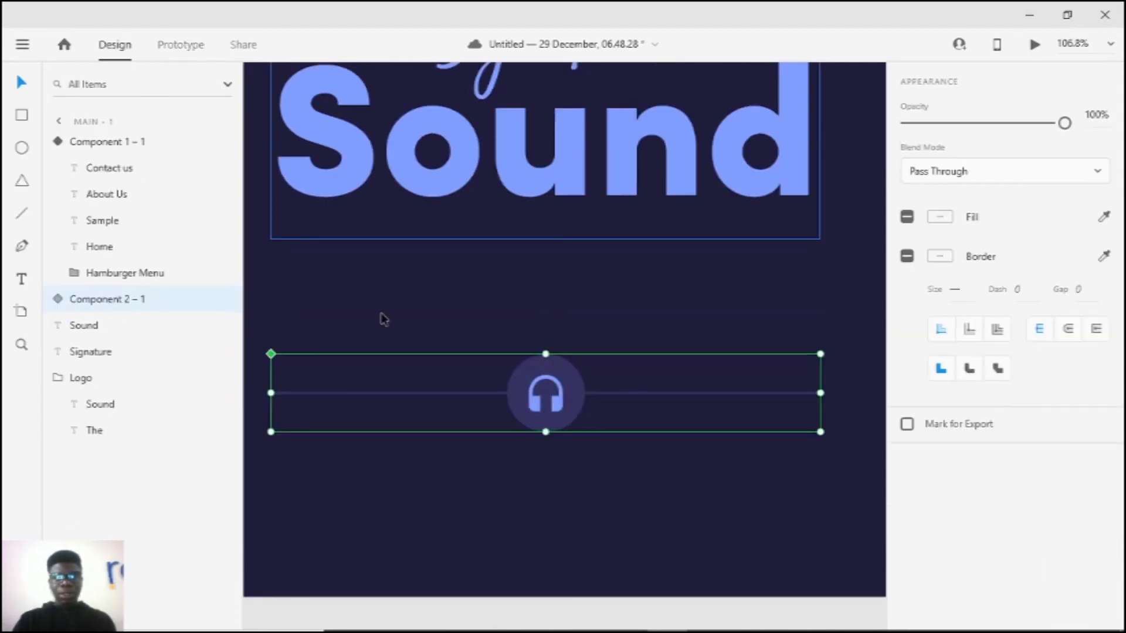
{"action": "left_click", "coordinate": [562, 367]}
{"action": "scroll", "coordinate": [756, 346], "scroll_direction": "up", "scroll_amount": 1}
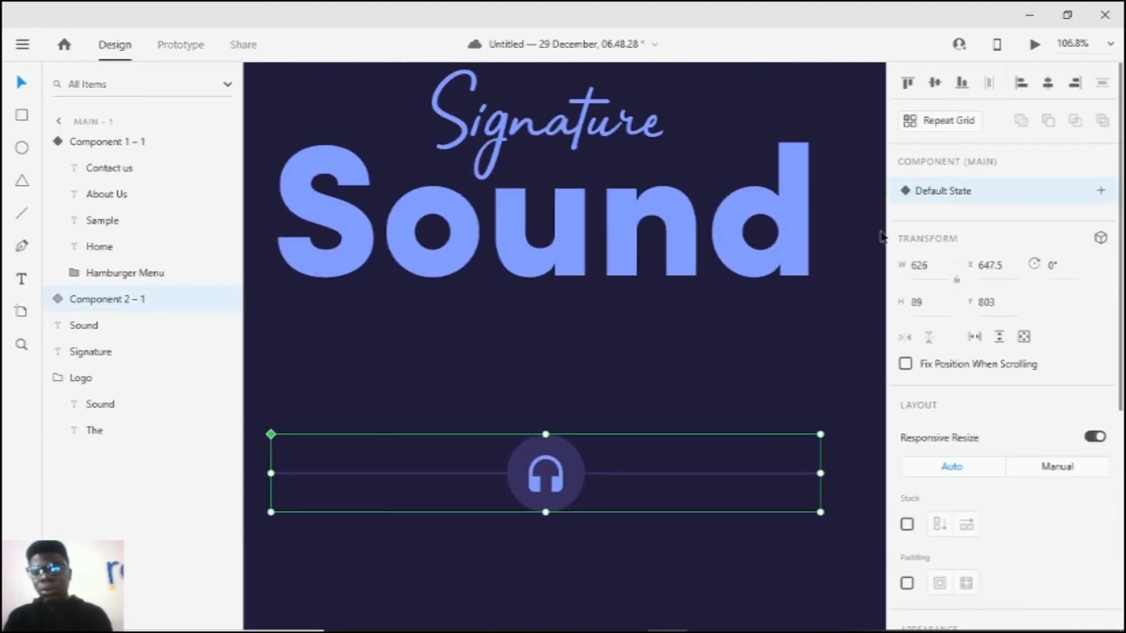
{"action": "left_click_drag", "start_coordinate": [478, 334], "coordinate": [537, 230]}
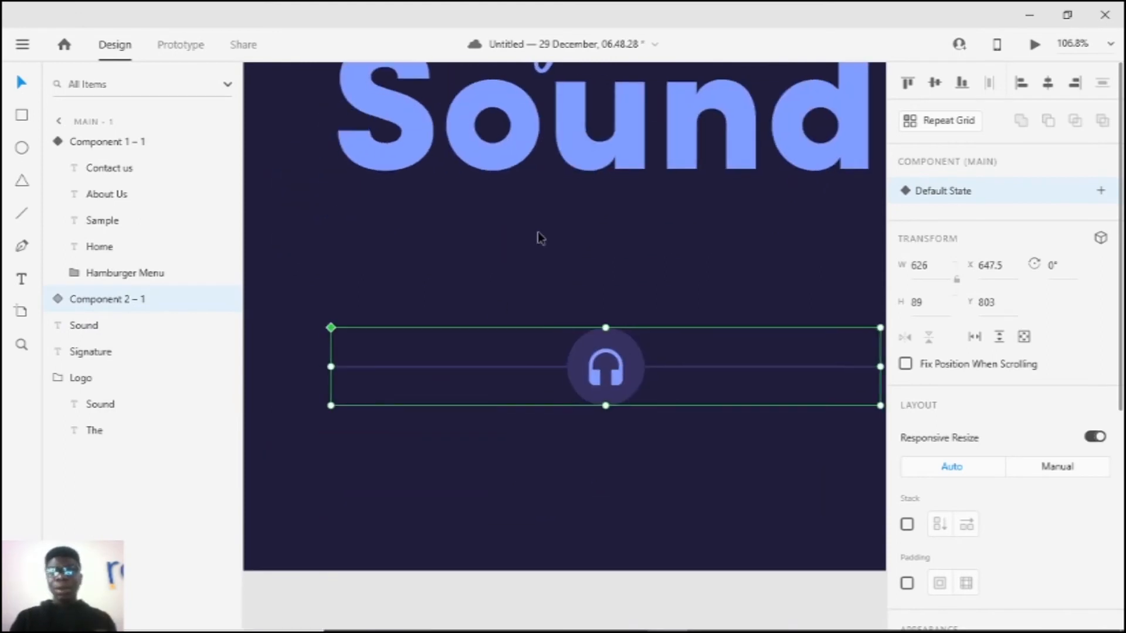
{"action": "left_click_drag", "start_coordinate": [530, 297], "coordinate": [467, 311]}
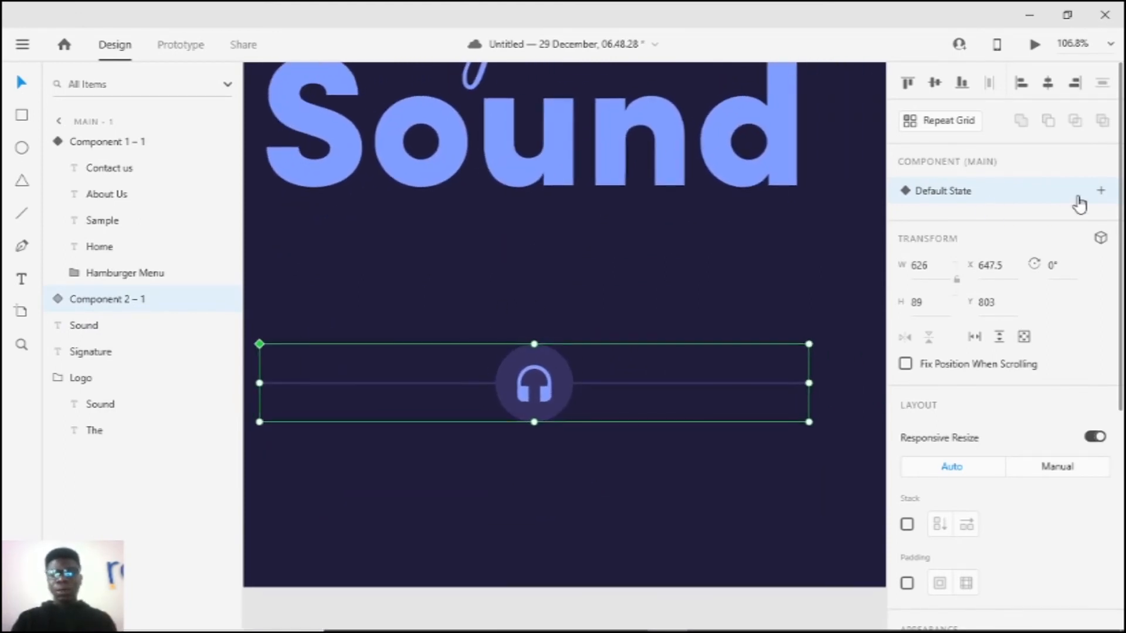
{"action": "left_click", "coordinate": [1100, 192]}
{"action": "left_click", "coordinate": [1015, 197]}
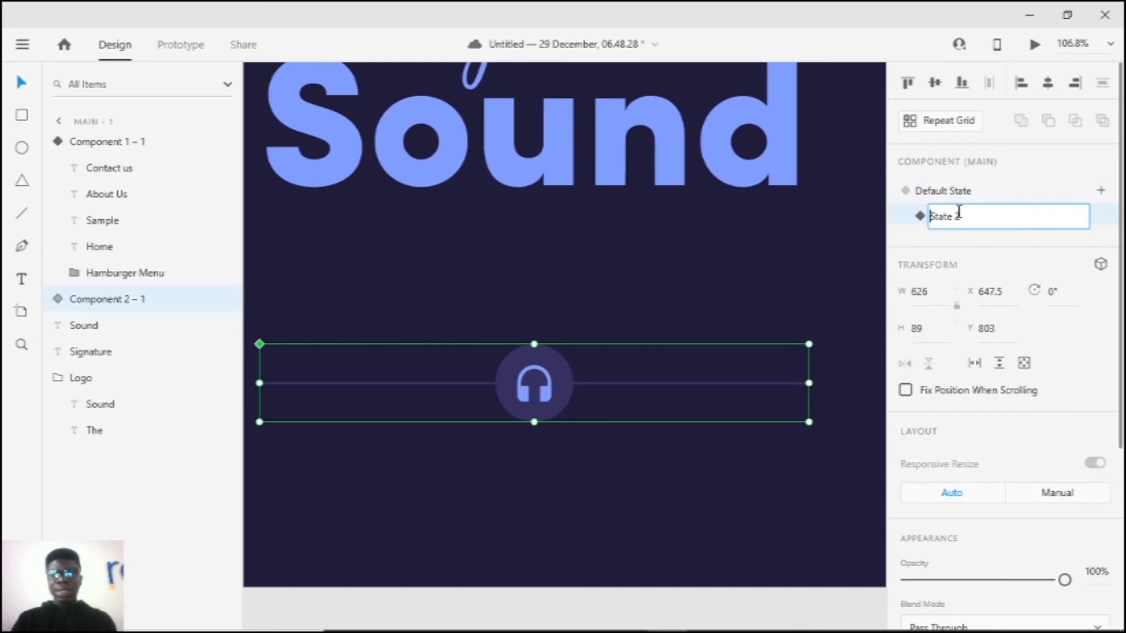
{"action": "left_click", "coordinate": [902, 220]}
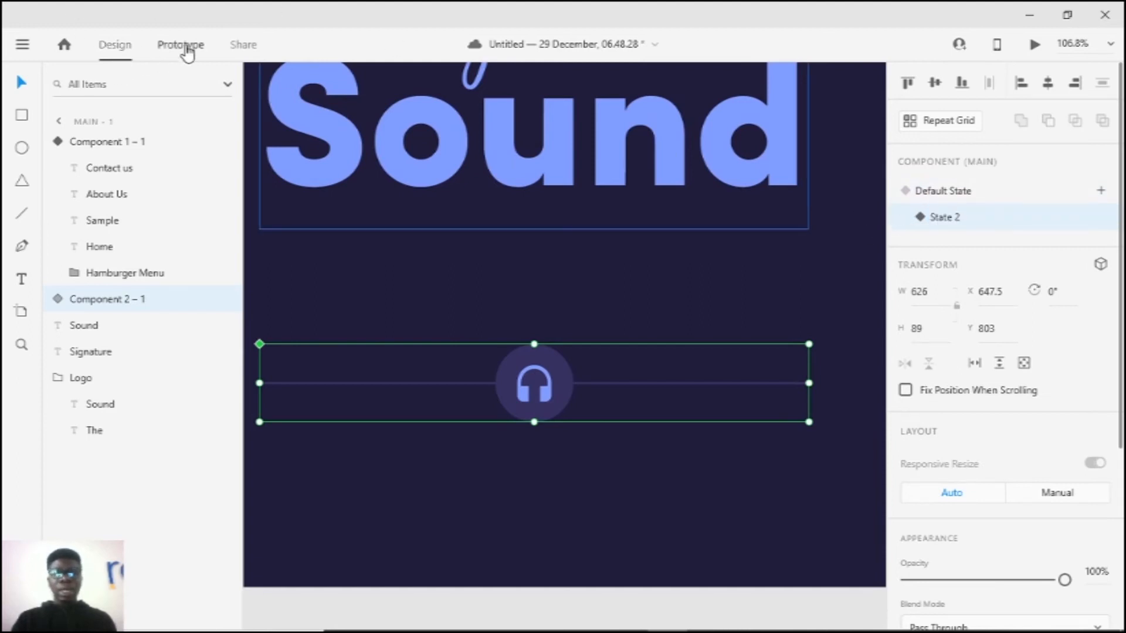
Step: Try to wire the play/pause button group in State 2 with a Hover trigger and Auto-Animate action
{"action": "left_click", "coordinate": [185, 47]}
{"action": "double_click", "coordinate": [521, 371]}
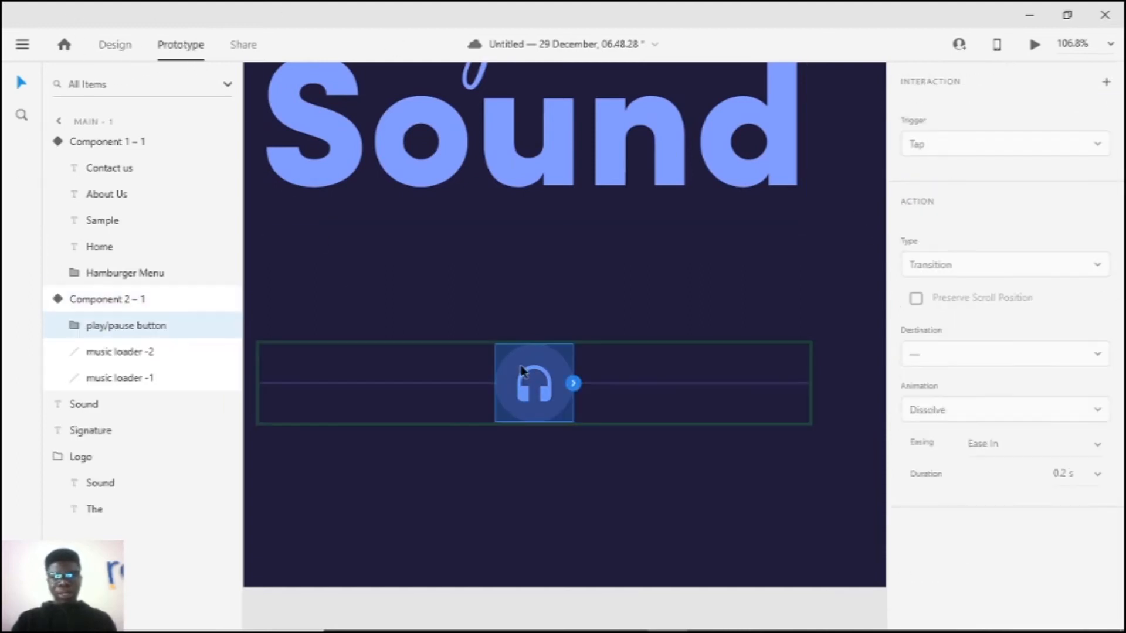
{"action": "left_click", "coordinate": [574, 384]}
{"action": "left_click", "coordinate": [948, 146]}
{"action": "left_click", "coordinate": [958, 210]}
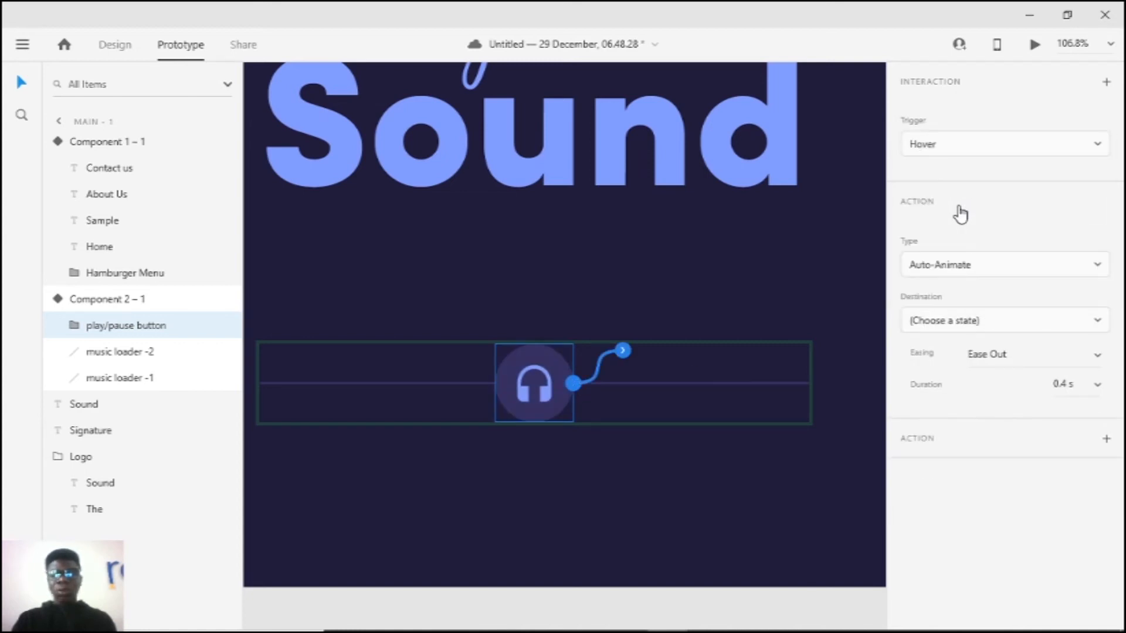
{"action": "left_click", "coordinate": [964, 321]}
{"action": "left_click", "coordinate": [649, 231]}
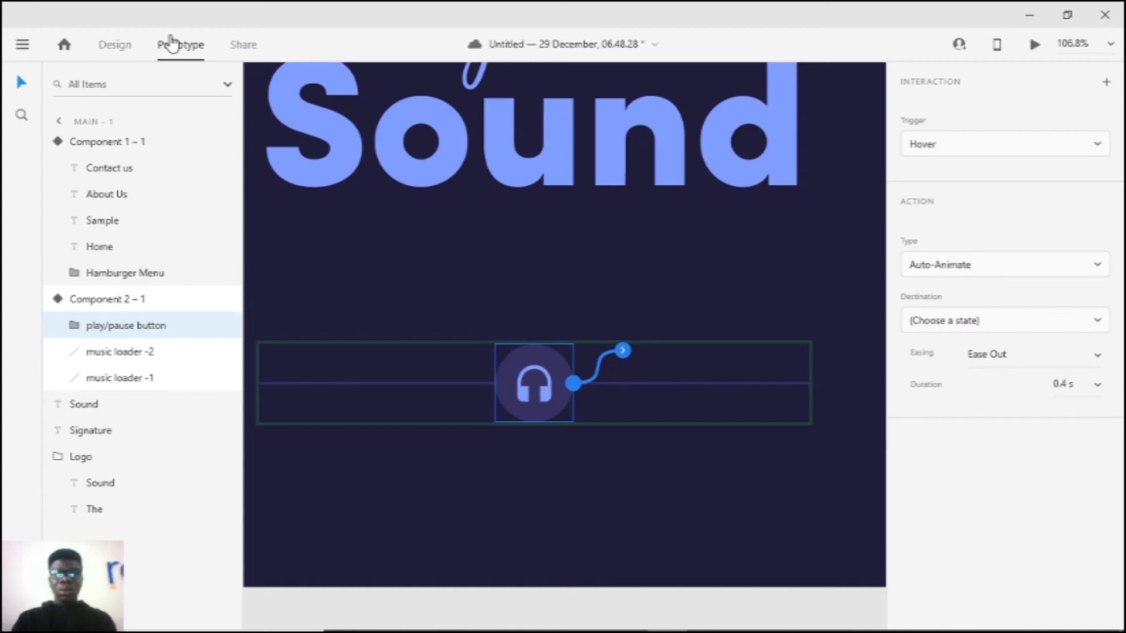
Step: Add a third state to the headset button component, and undo that addition
{"action": "left_click", "coordinate": [116, 46]}
{"action": "left_click", "coordinate": [413, 220]}
{"action": "left_click", "coordinate": [550, 350]}
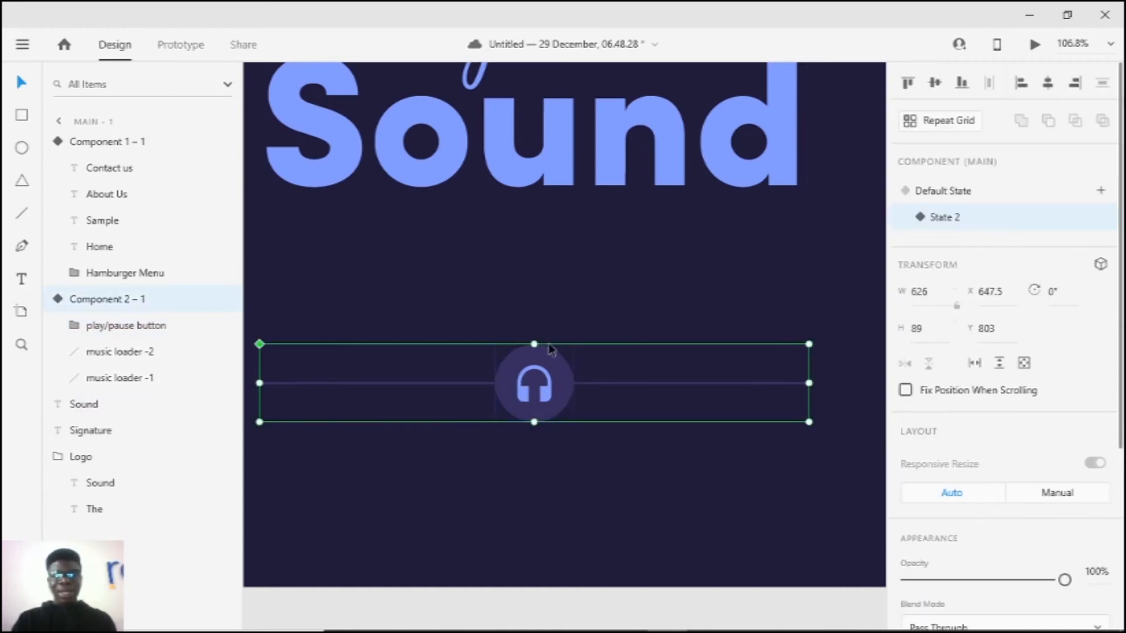
{"action": "left_click", "coordinate": [1102, 194]}
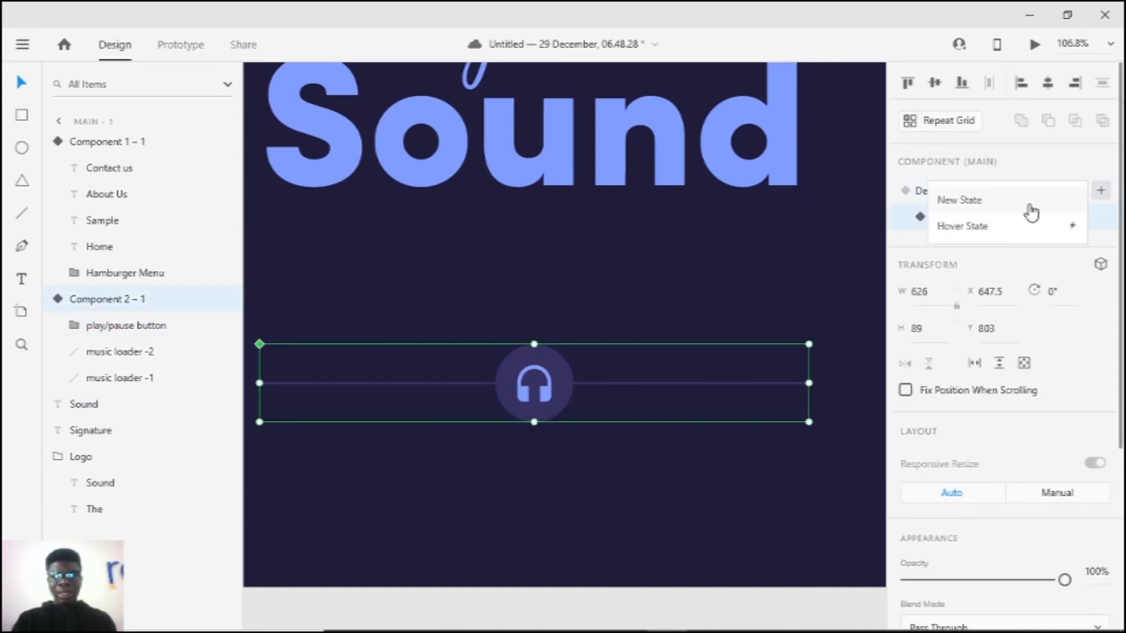
{"action": "left_click", "coordinate": [962, 196]}
{"action": "left_click_drag", "start_coordinate": [970, 240], "coordinate": [751, 214]}
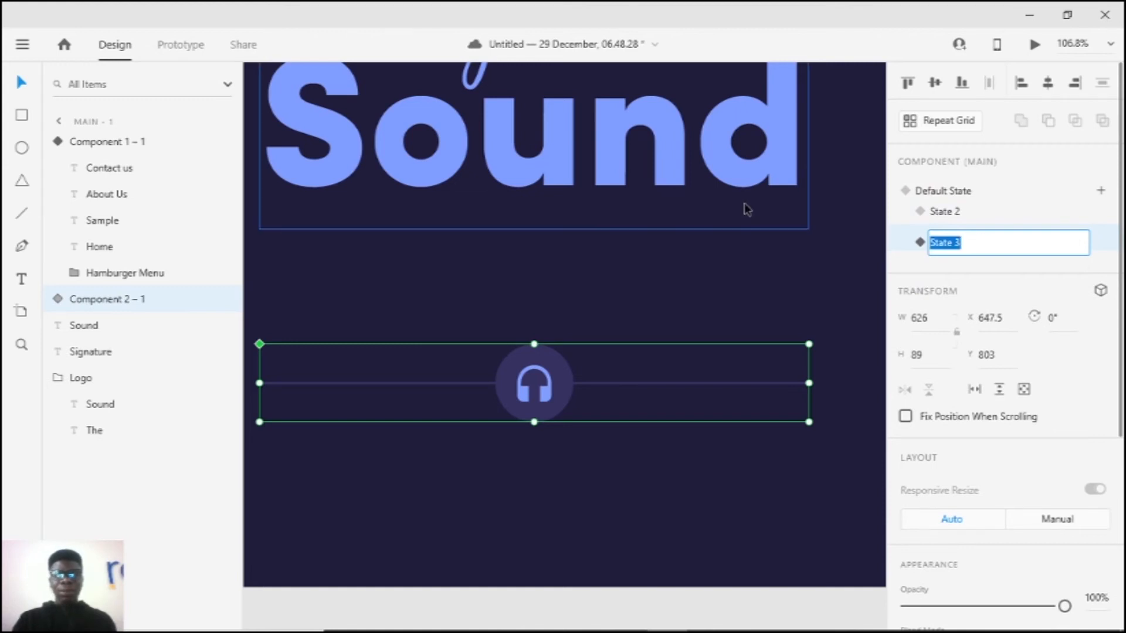
{"action": "left_click", "coordinate": [935, 225]}
{"action": "key", "text": "ctrl+z"}
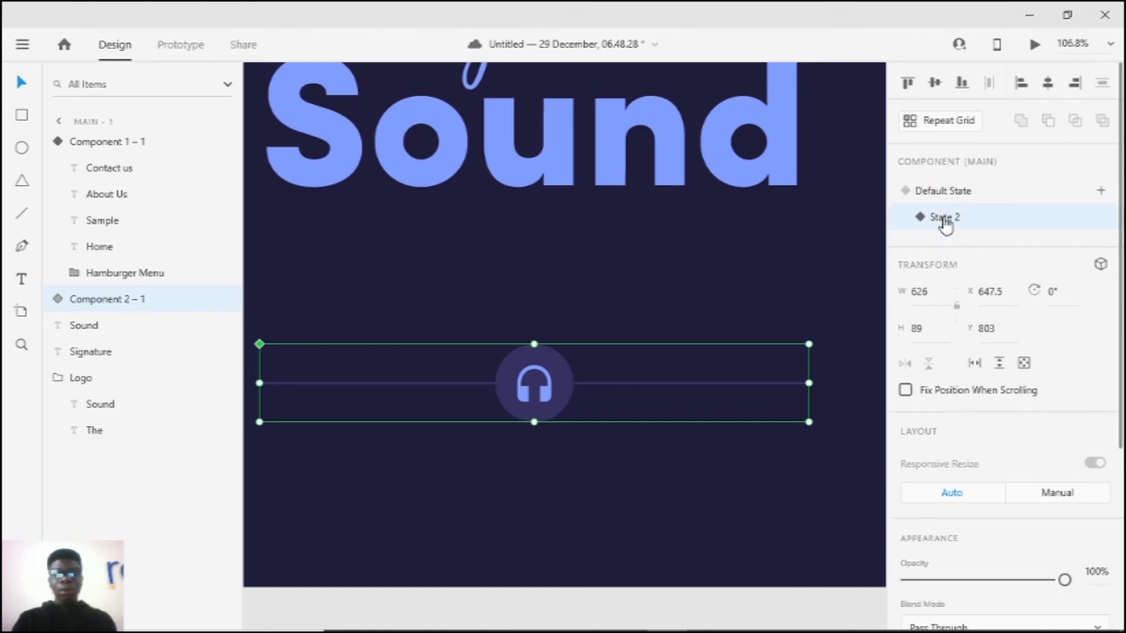
Step: Rename State 2 of the component as "hover state"
{"action": "double_click", "coordinate": [944, 217]}
{"action": "type", "text": "hover s"}
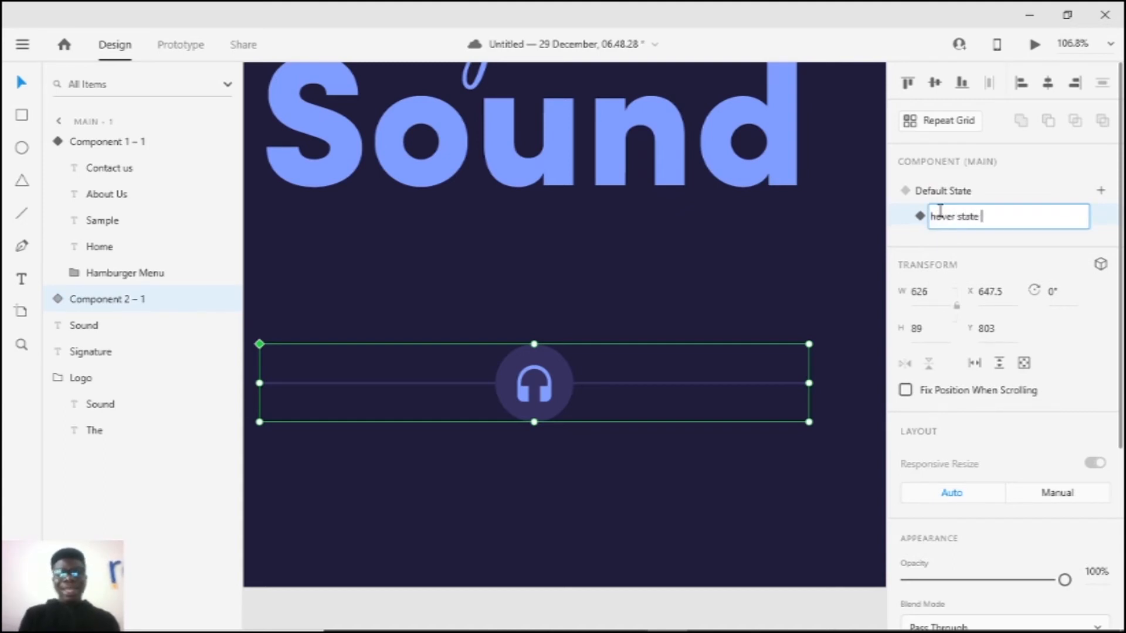
{"action": "key", "text": "Return"}
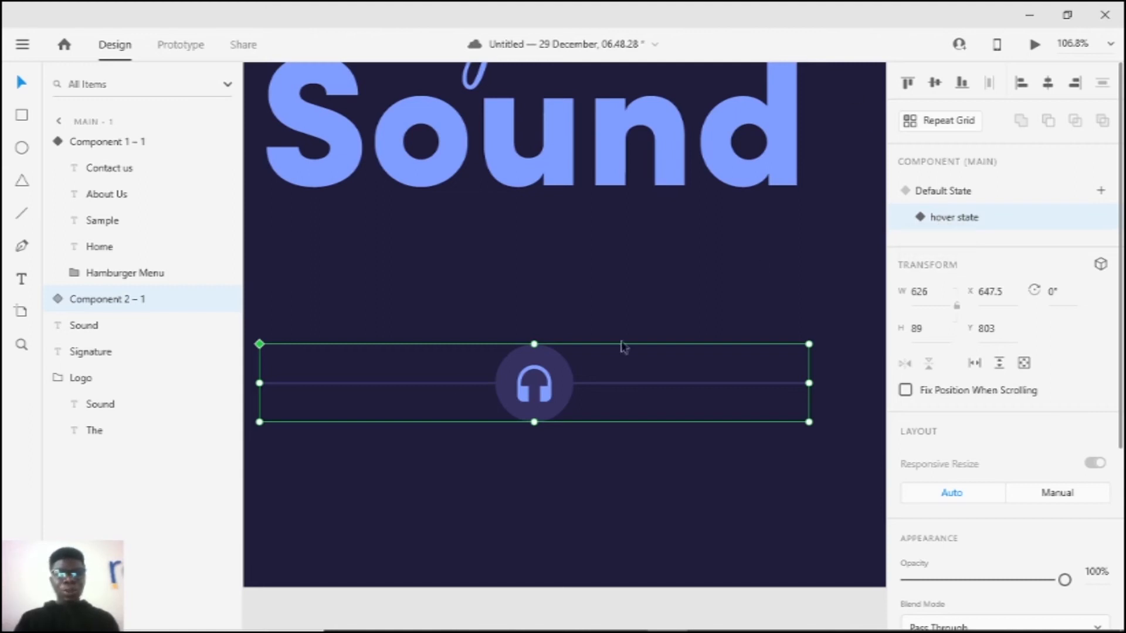
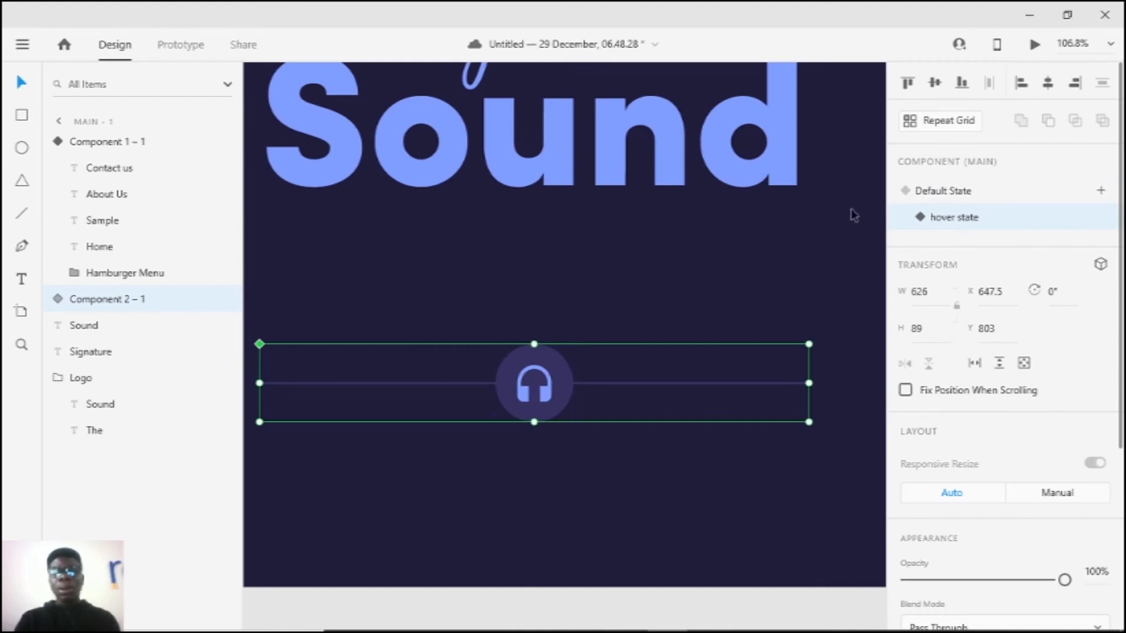
Step: From the headset component's default state, wire the play/pause button group with a Hover trigger and Auto-Animate to hover state
{"action": "left_click", "coordinate": [963, 194]}
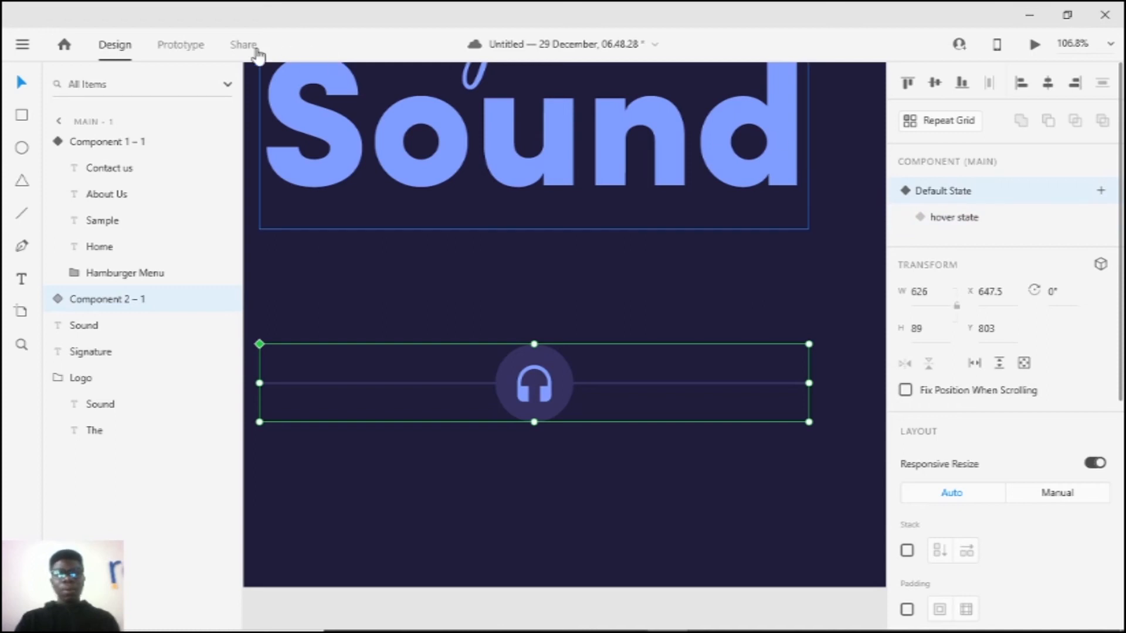
{"action": "left_click", "coordinate": [187, 46]}
{"action": "double_click", "coordinate": [537, 378]}
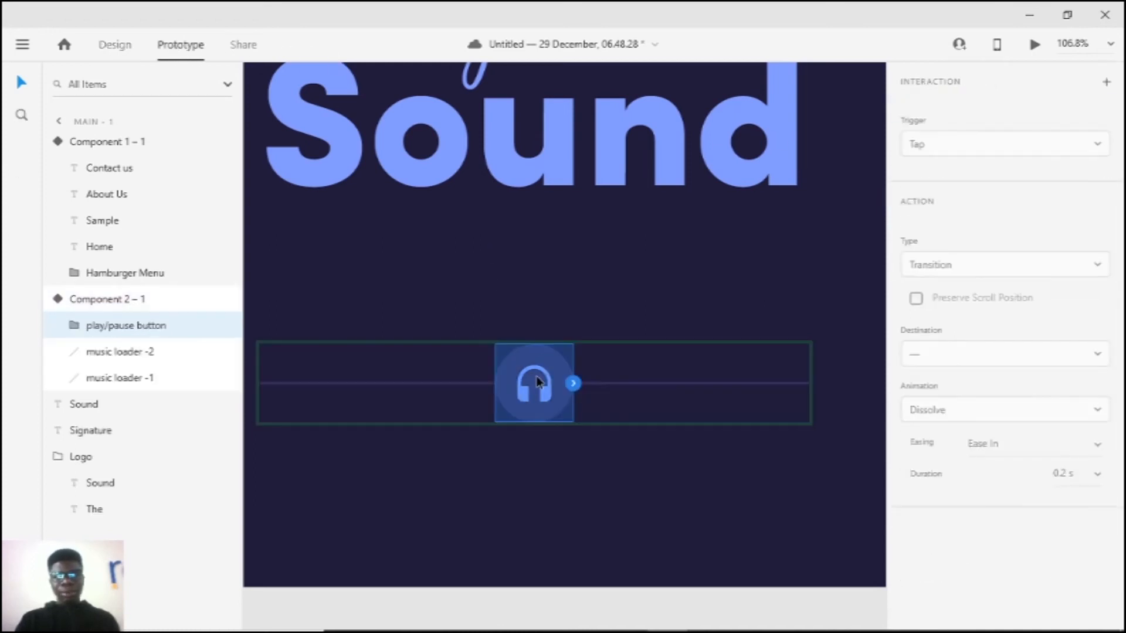
{"action": "left_click", "coordinate": [574, 384]}
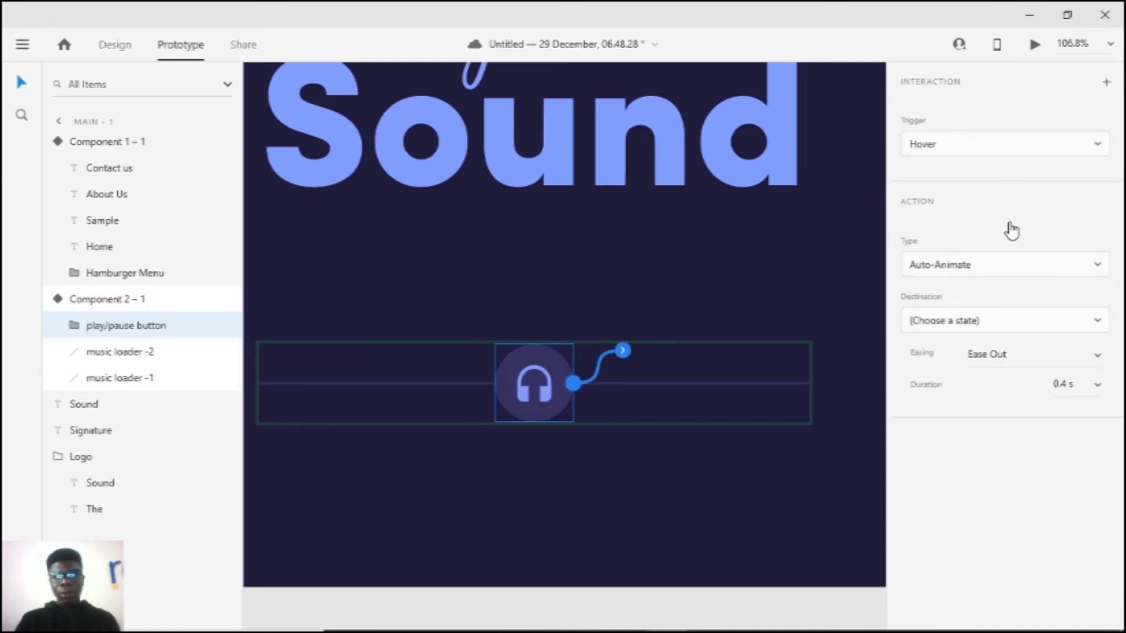
{"action": "left_click", "coordinate": [983, 319]}
{"action": "left_click", "coordinate": [963, 369]}
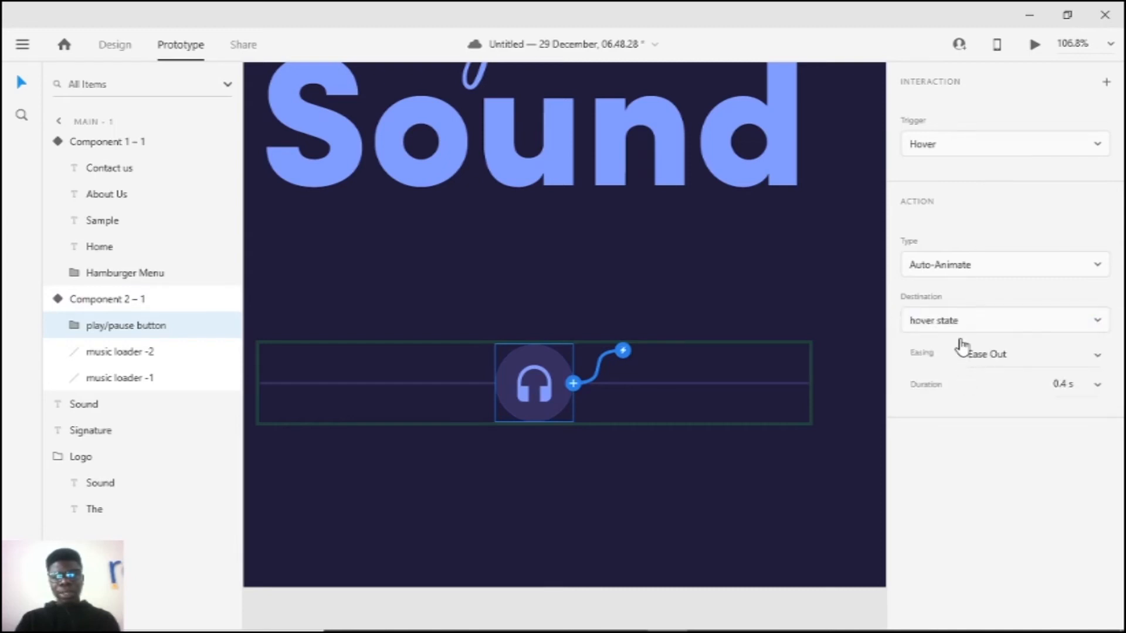
Step: Keep hover state as the destination and set the play/pause button interaction's duration to 0.5 s
{"action": "left_click", "coordinate": [965, 322]}
{"action": "left_click", "coordinate": [914, 374]}
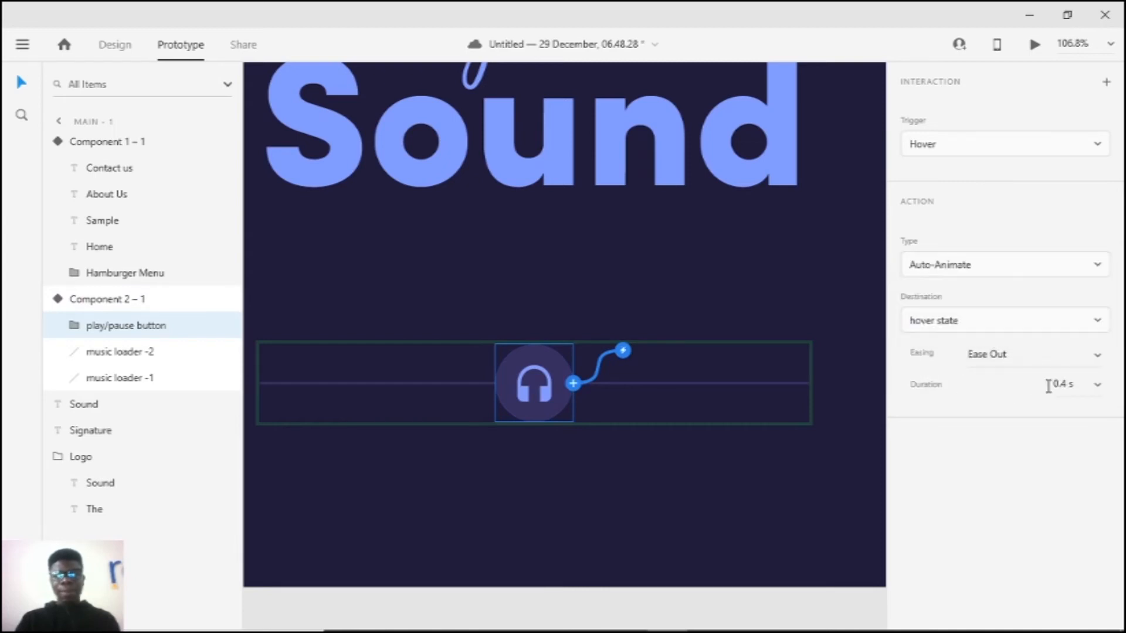
{"action": "left_click", "coordinate": [1017, 280]}
{"action": "left_click", "coordinate": [1099, 176]}
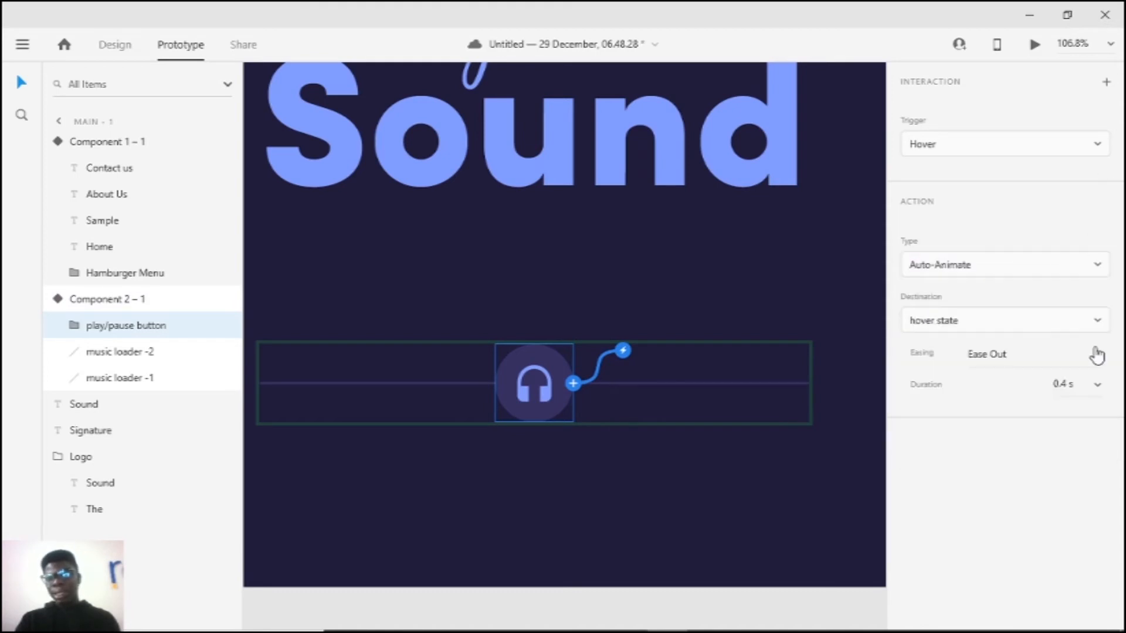
{"action": "left_click", "coordinate": [1074, 384]}
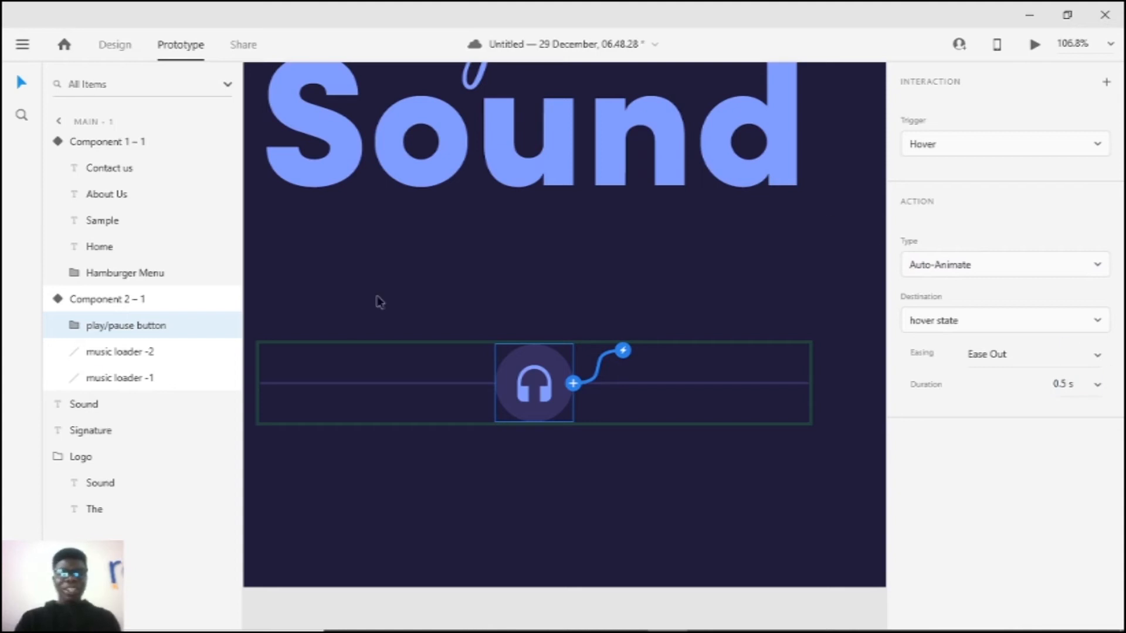
Step: Return to designing and preview the headset button's hover interaction, closing the preview when done
{"action": "left_click", "coordinate": [120, 45]}
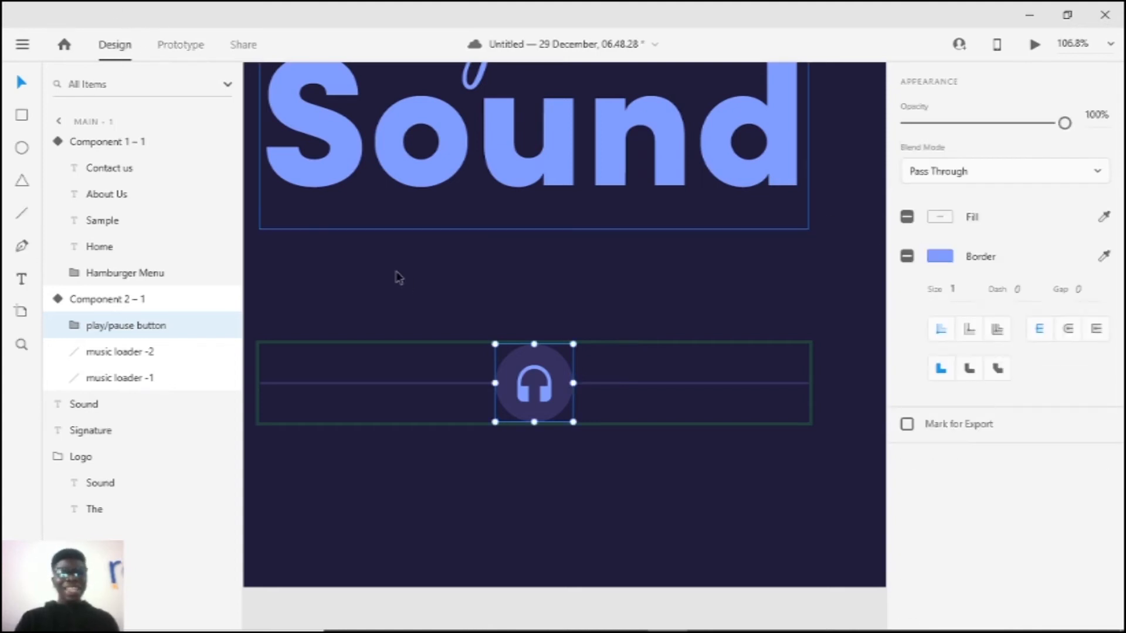
{"action": "left_click", "coordinate": [613, 368]}
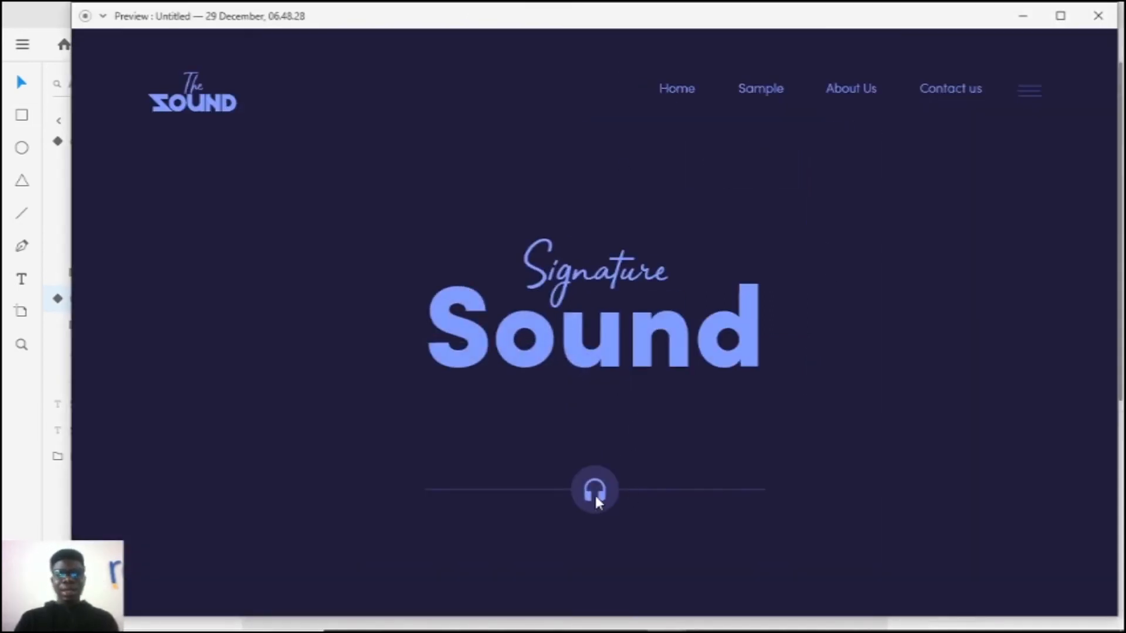
{"action": "left_click", "coordinate": [1100, 20]}
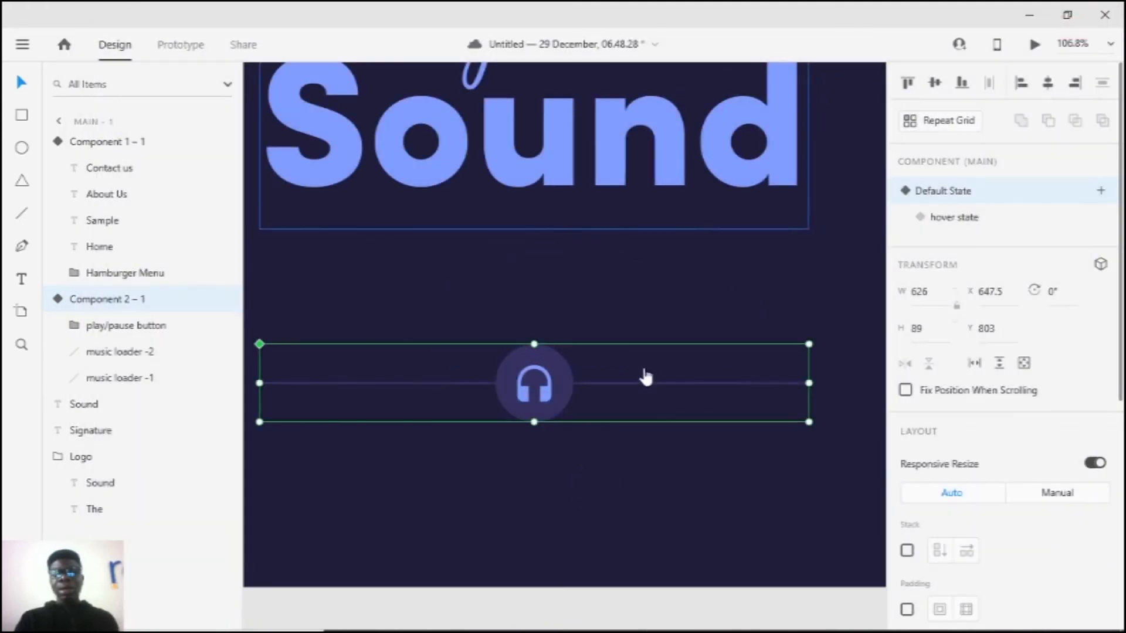
Step: Switch the headset component to its hover state and expand the play/pause button group's layers
{"action": "scroll", "coordinate": [644, 376], "scroll_direction": "up", "scroll_amount": 3}
{"action": "left_click", "coordinate": [951, 216]}
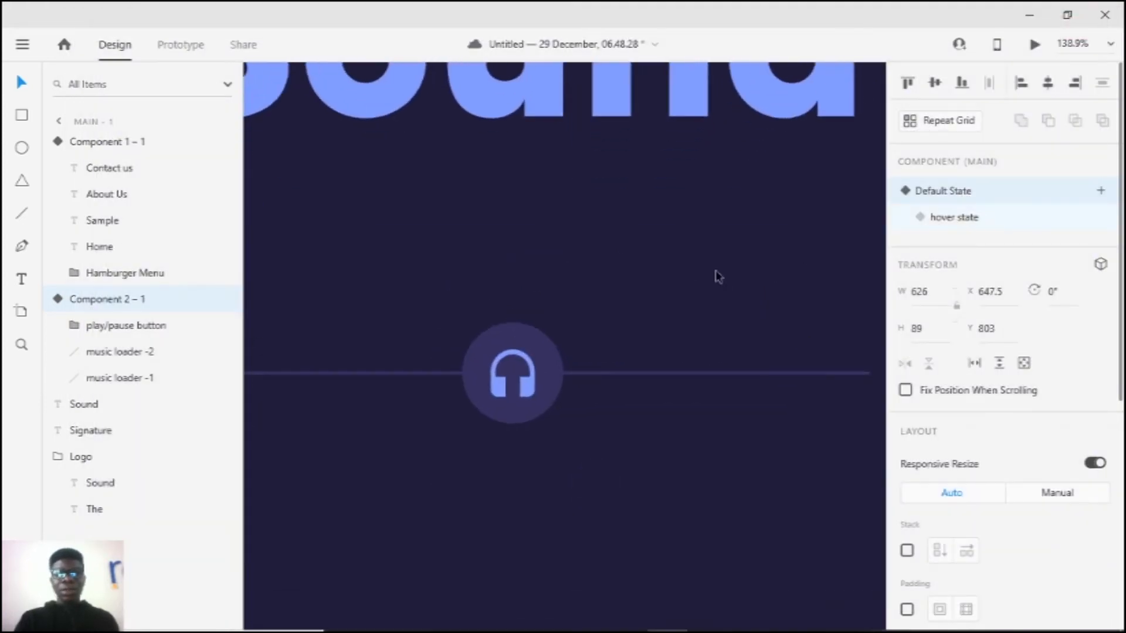
{"action": "left_click", "coordinate": [53, 299]}
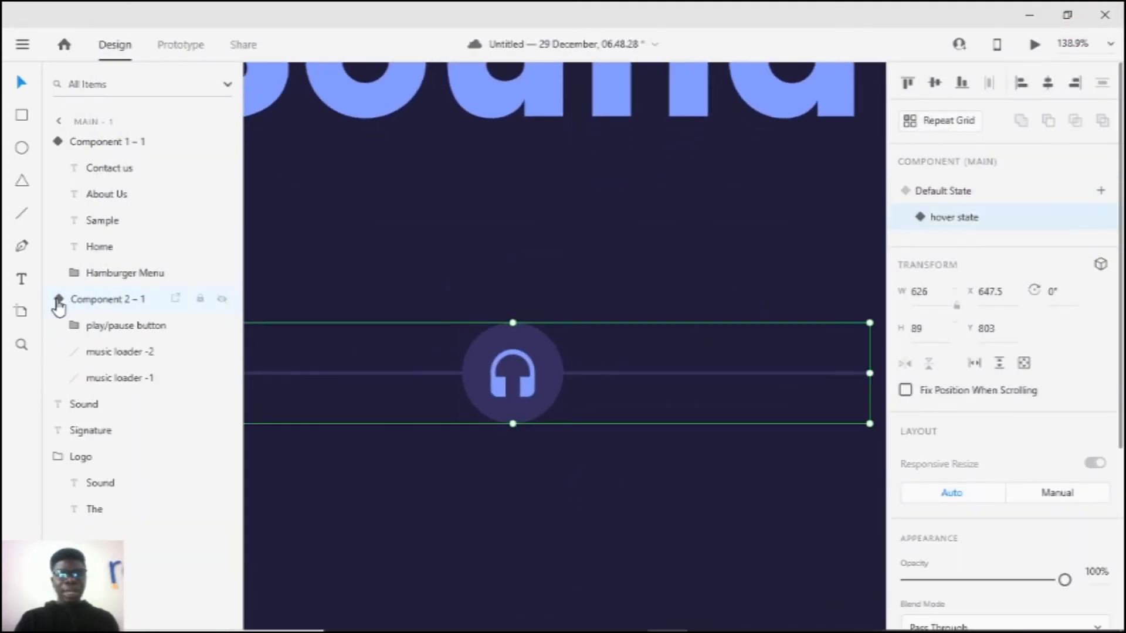
{"action": "left_click", "coordinate": [80, 330]}
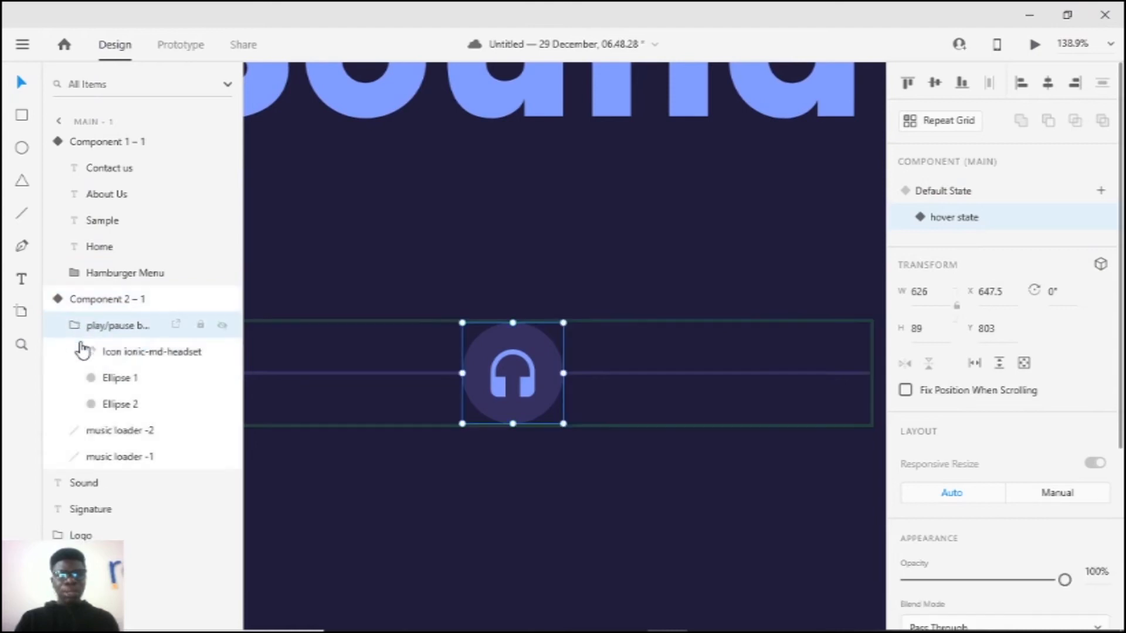
Step: Try to enlarge Ellipse 1 in the play/pause button group, and undo the resize
{"action": "left_click", "coordinate": [81, 377]}
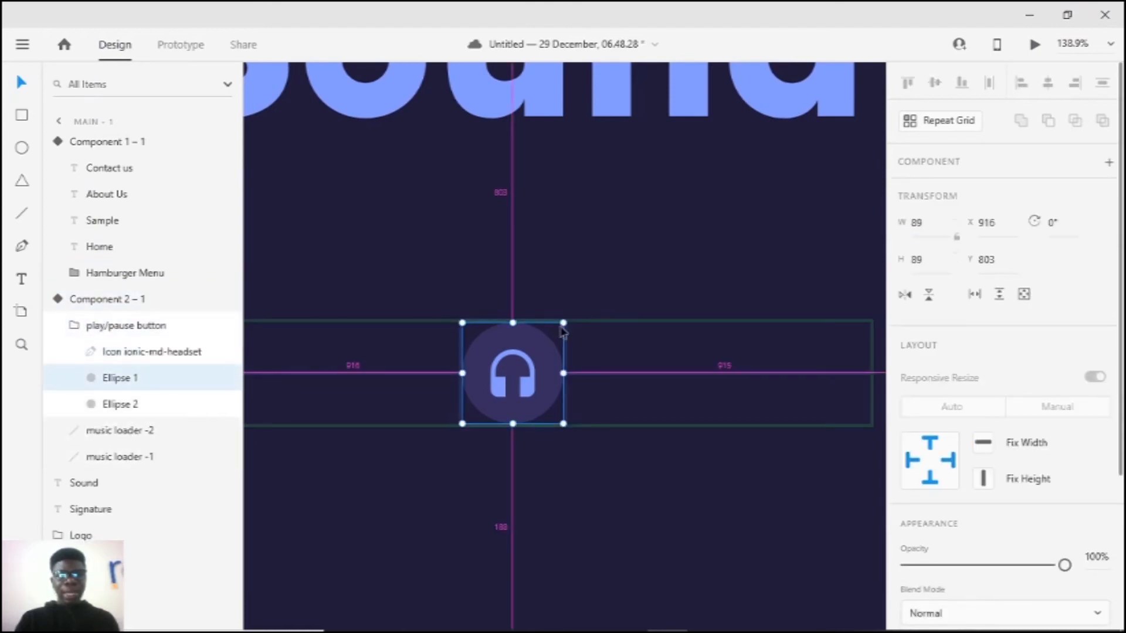
{"action": "left_click_drag", "start_coordinate": [564, 322], "coordinate": [581, 304]}
{"action": "key", "text": "ctrl+z"}
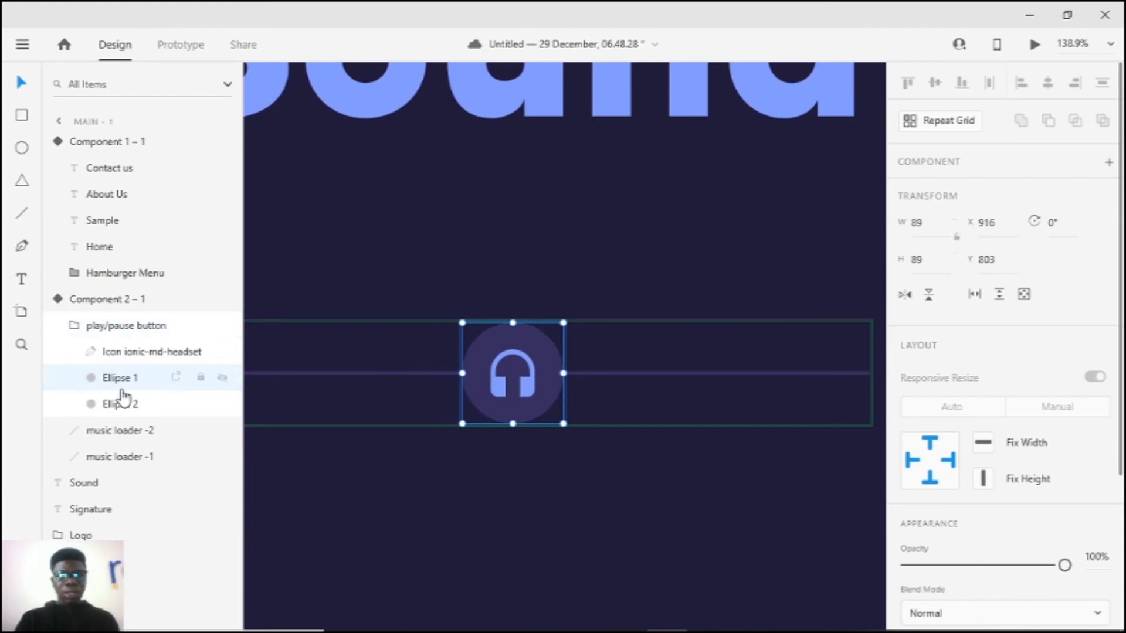
Step: Rename the Ellipse 2 layer in the play/pause button group as "outer Ellipse 2"
{"action": "left_click", "coordinate": [119, 406]}
{"action": "double_click", "coordinate": [118, 405]}
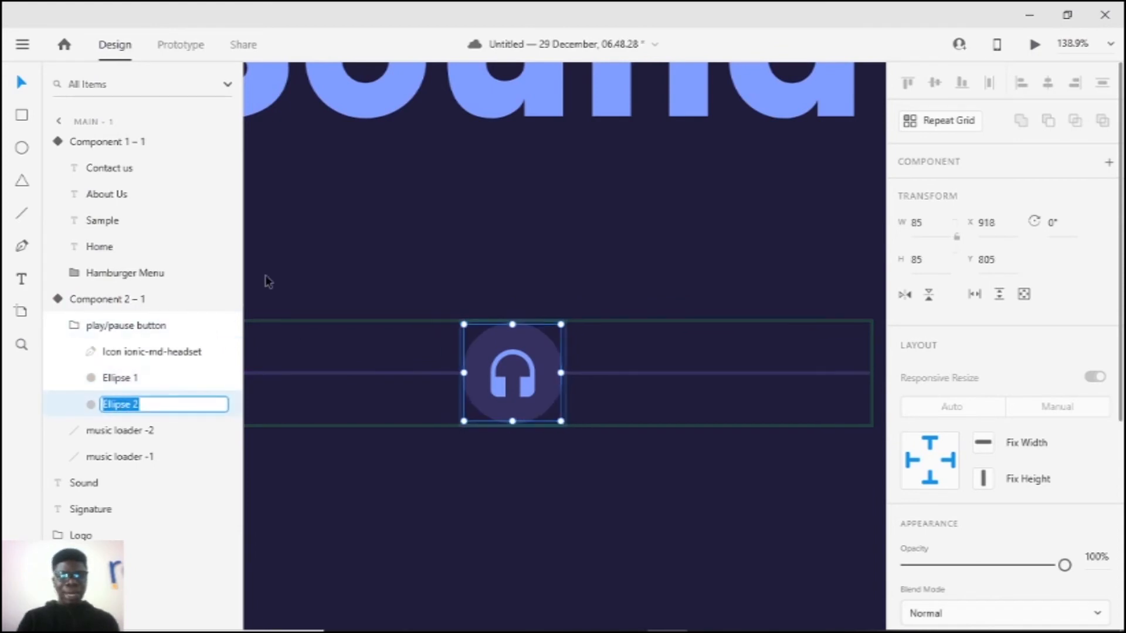
{"action": "type", "text": "in"}
{"action": "key", "text": "ctrl+z"}
{"action": "key", "text": "Right"}
{"action": "key", "text": "Left"}
{"action": "key", "text": "Left"}
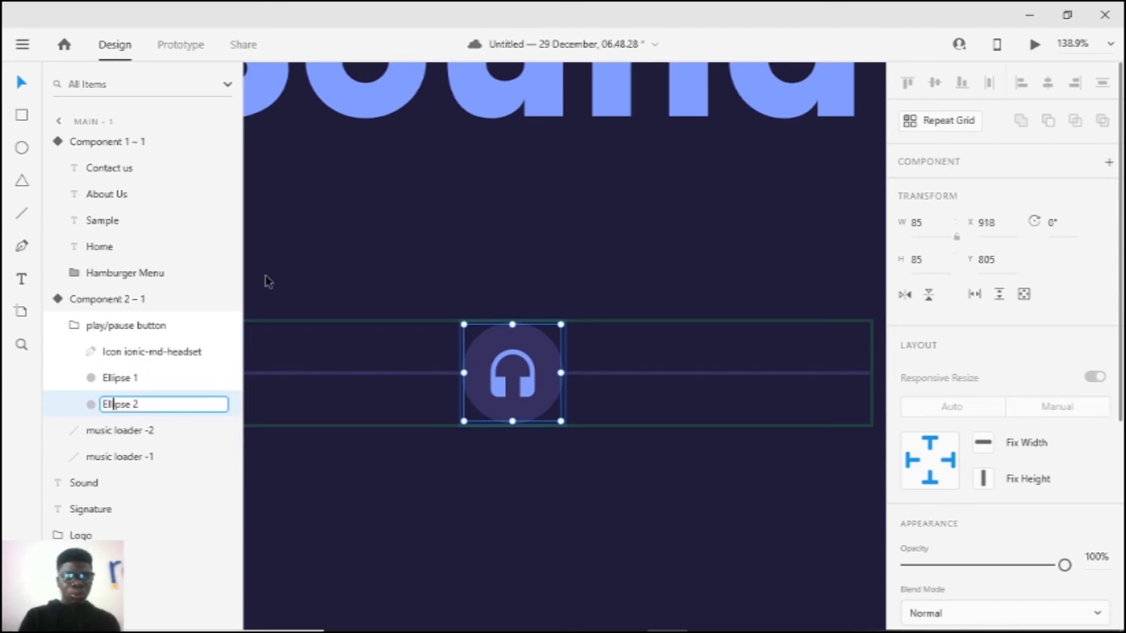
{"action": "type", "text": "inner"}
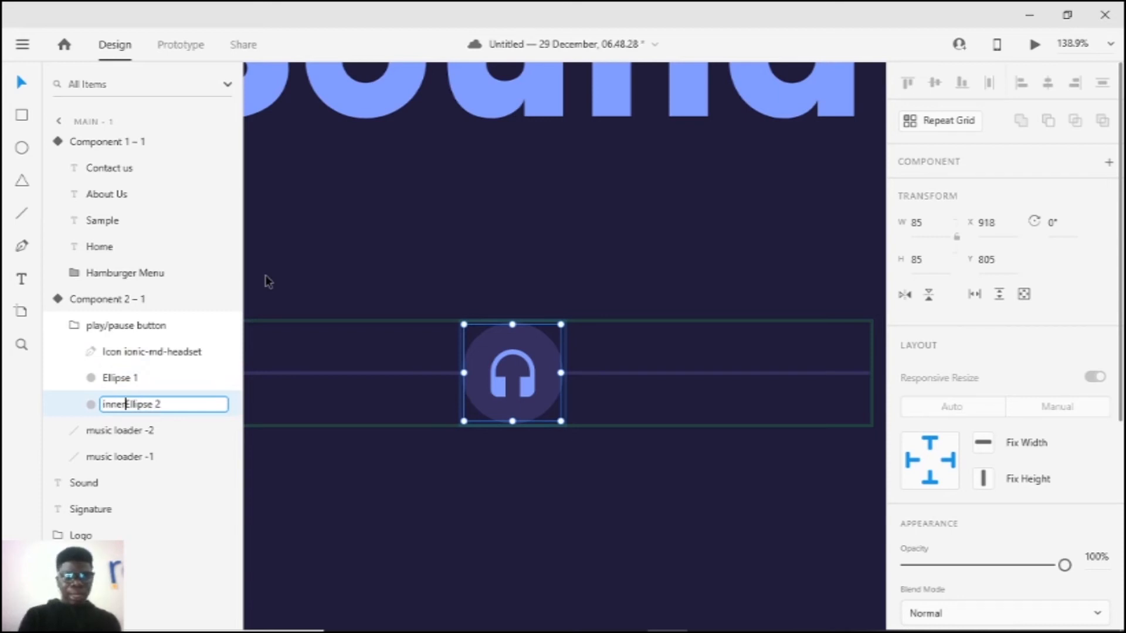
{"action": "key", "text": "BackSpace"}
{"action": "key", "text": "BackSpace"}
{"action": "key", "text": "BackSpace"}
{"action": "key", "text": "BackSpace"}
{"action": "key", "text": "BackSpace"}
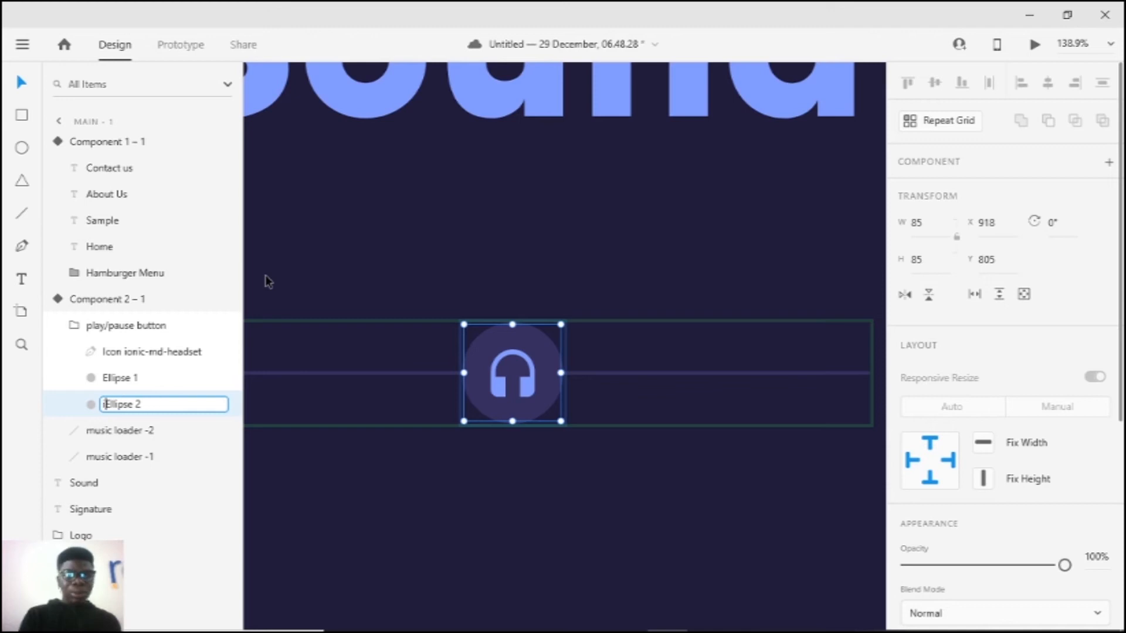
{"action": "type", "text": "outer"}
{"action": "key", "text": "Return"}
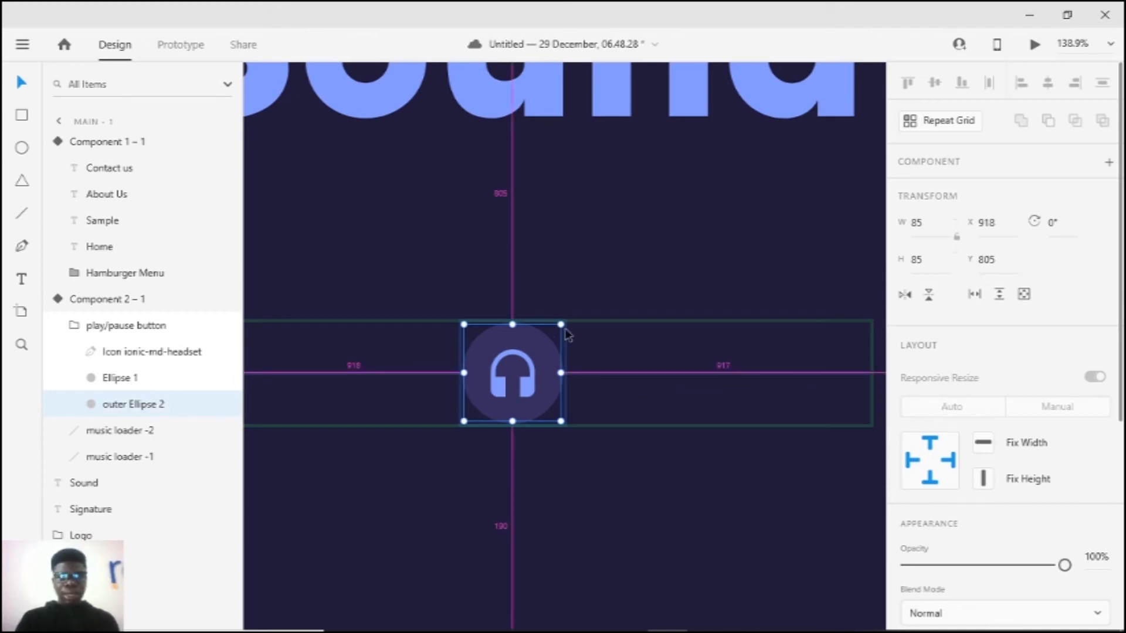
Step: Enlarge outer Ellipse 2 from its centre to about 103 × 103 so it rings the headset button
{"action": "left_click_drag", "start_coordinate": [562, 322], "coordinate": [571, 305]}
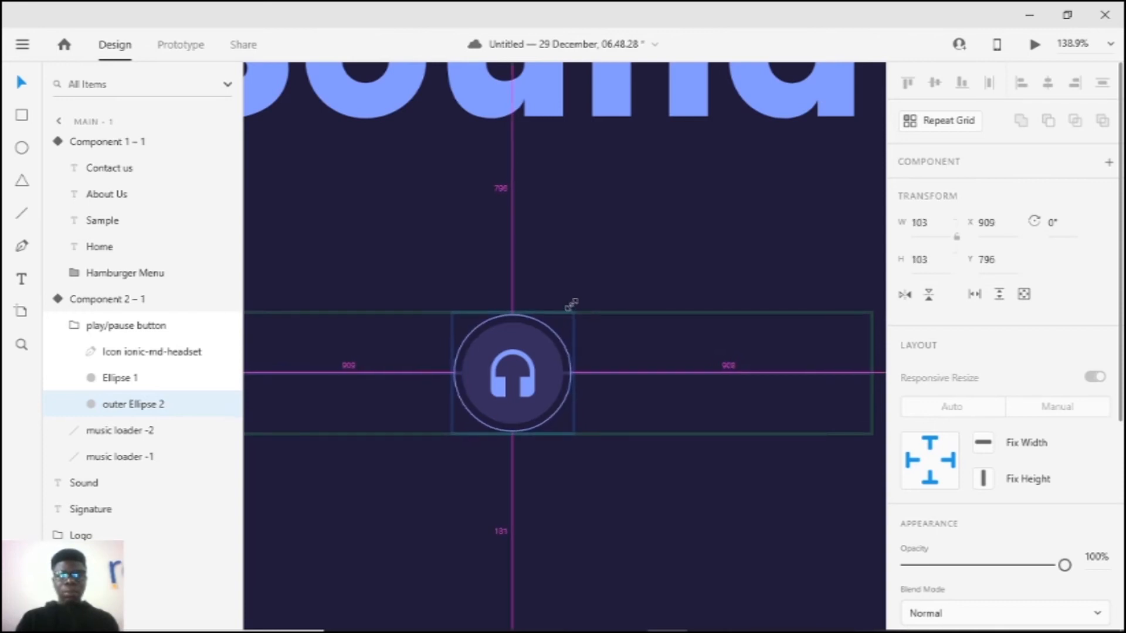
{"action": "scroll", "coordinate": [572, 303], "scroll_direction": "down", "scroll_amount": 6}
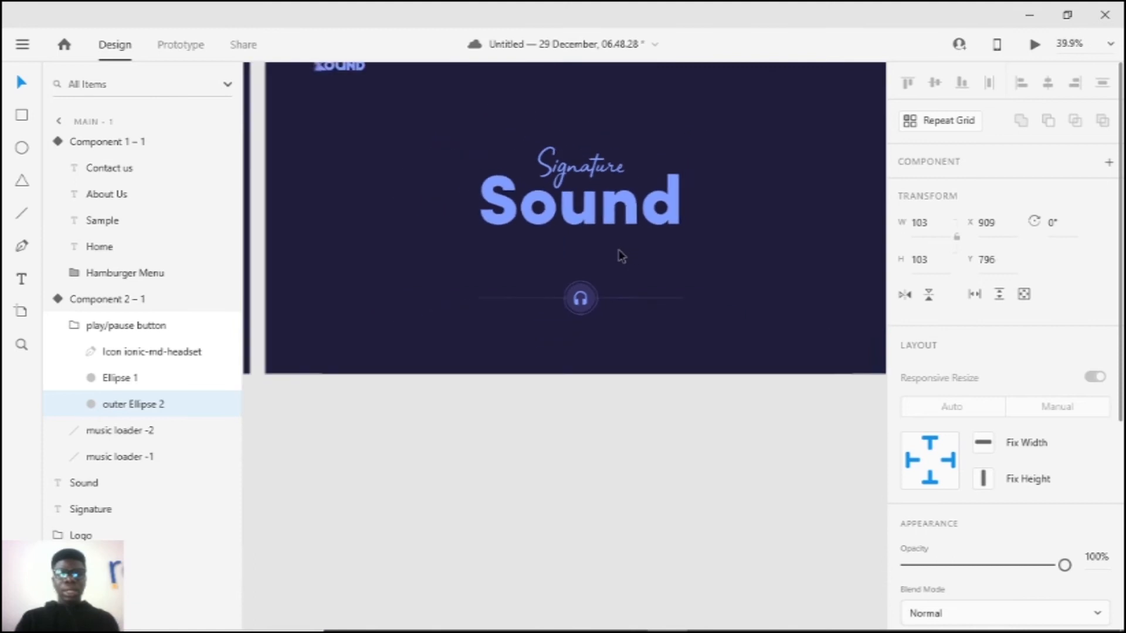
{"action": "scroll", "coordinate": [590, 262], "scroll_direction": "up", "scroll_amount": 4}
{"action": "scroll", "coordinate": [499, 345], "scroll_direction": "down", "scroll_amount": 3}
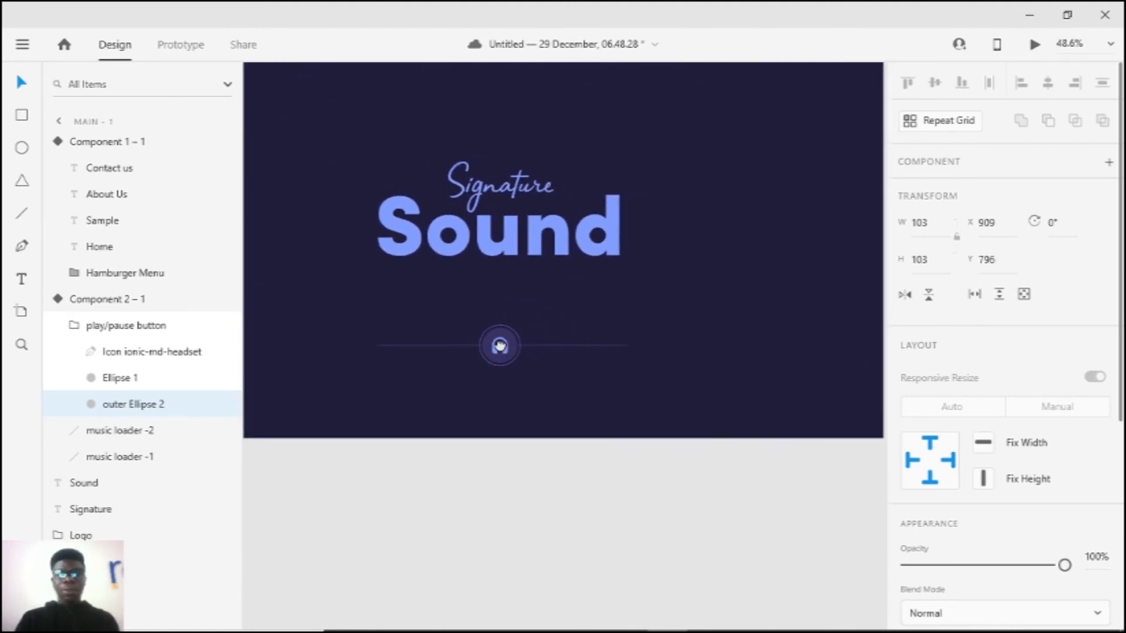
Step: Select the whole headset component, set it back to its Default State, and deselect it
{"action": "left_click_drag", "start_coordinate": [500, 345], "coordinate": [475, 380]}
{"action": "left_click", "coordinate": [547, 441]}
{"action": "left_click", "coordinate": [475, 380]}
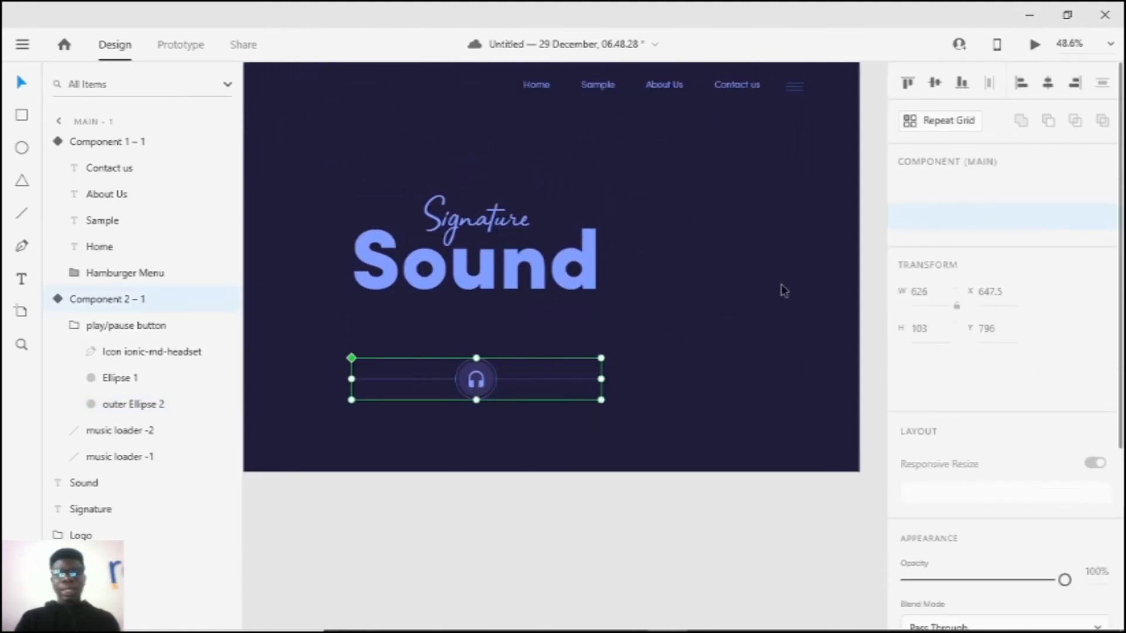
{"action": "left_click", "coordinate": [873, 250]}
{"action": "left_click", "coordinate": [526, 399]}
{"action": "left_click", "coordinate": [962, 194]}
{"action": "left_click", "coordinate": [456, 454]}
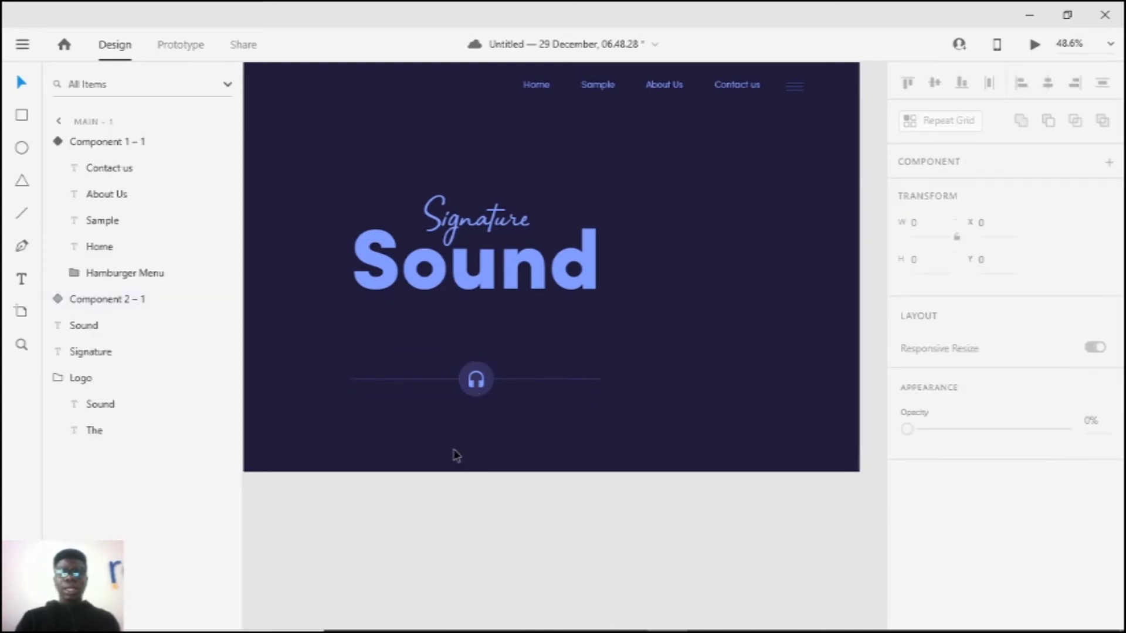
Step: Preview the landing page to test the headset button's enlarged hover ring, and close the preview
{"action": "key", "text": "ctrl+Return"}
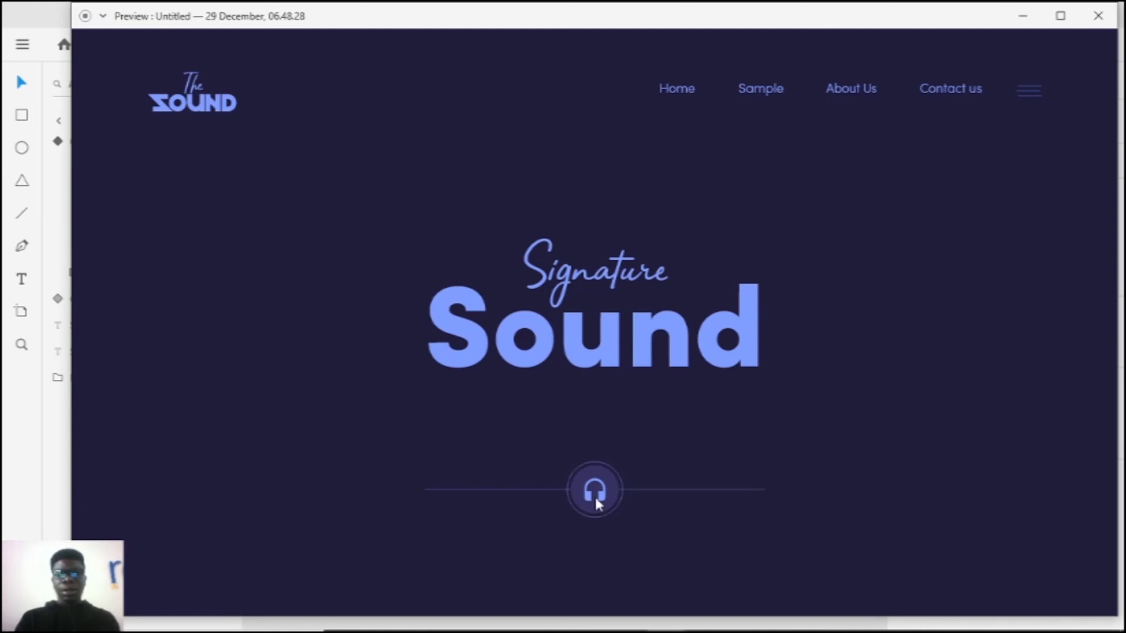
{"action": "left_click_drag", "start_coordinate": [1091, 7], "coordinate": [1094, 32]}
{"action": "left_click", "coordinate": [1096, 34]}
Step: Add another new state to the headset component and name it "click state"
{"action": "left_click", "coordinate": [476, 384]}
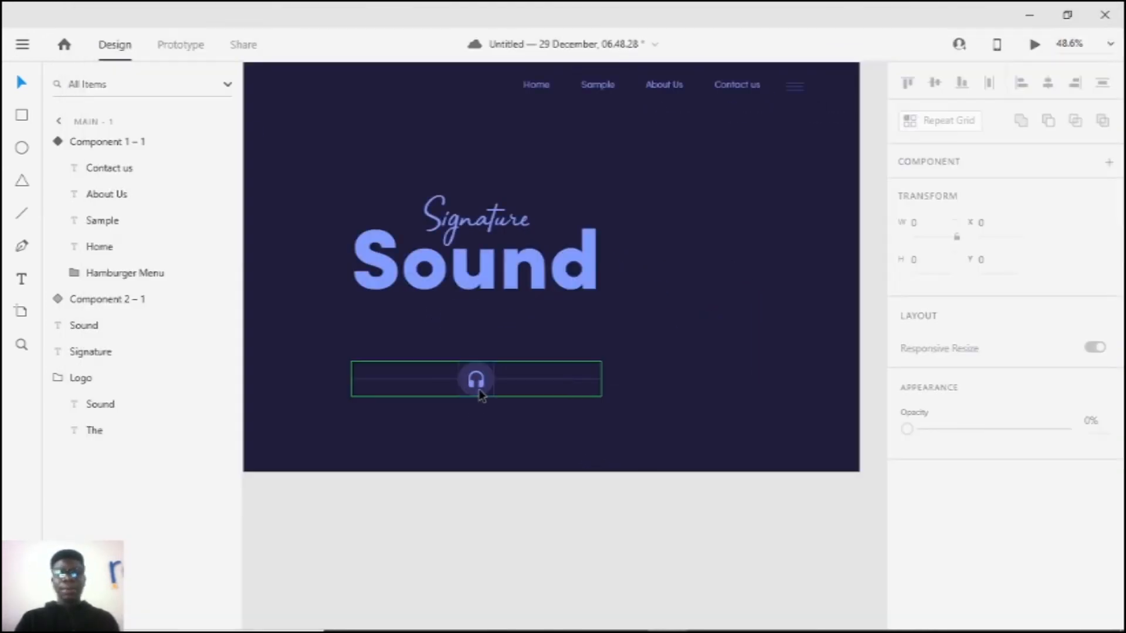
{"action": "scroll", "coordinate": [497, 394], "scroll_direction": "up", "scroll_amount": 2}
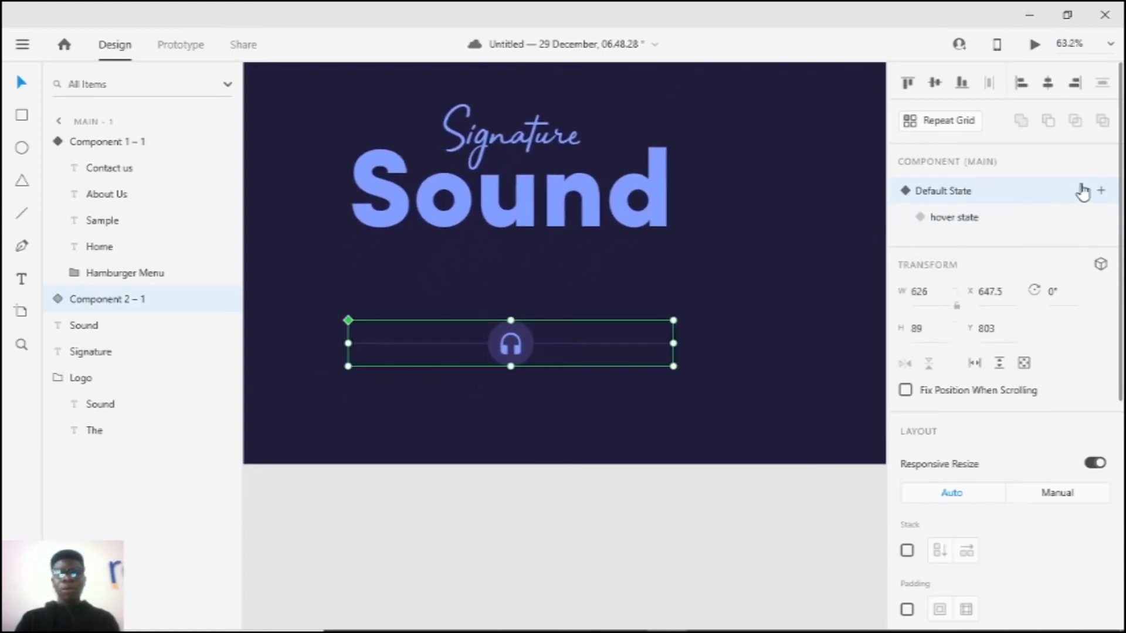
{"action": "left_click", "coordinate": [1100, 190]}
{"action": "left_click", "coordinate": [1064, 203]}
{"action": "left_click_drag", "start_coordinate": [966, 245], "coordinate": [954, 231]}
{"action": "type", "text": "click state"}
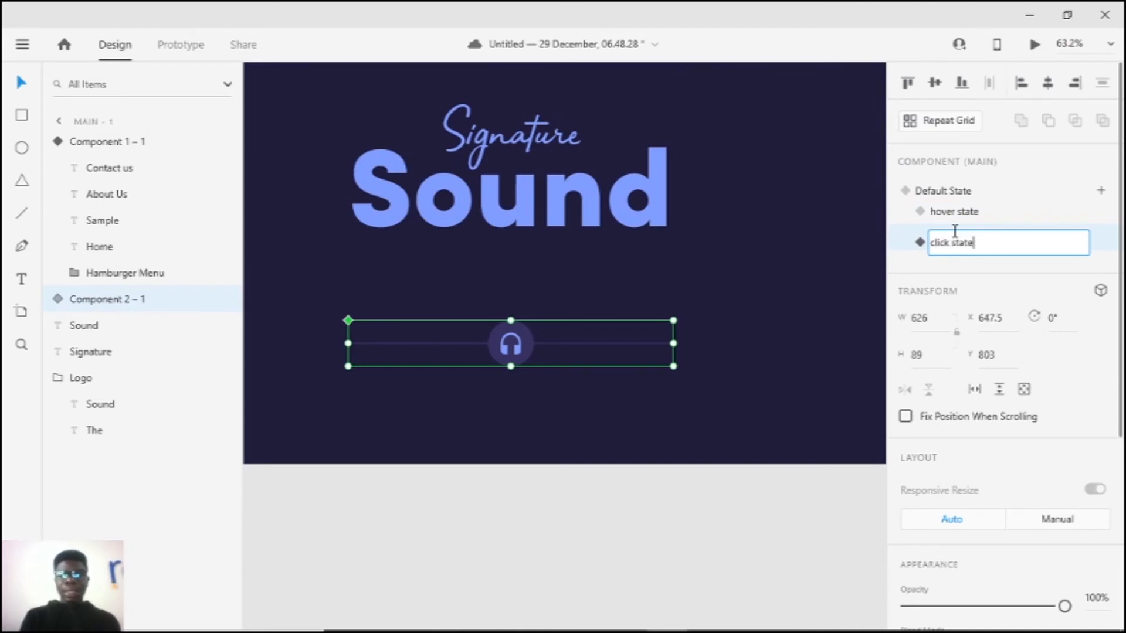
{"action": "key", "text": "Return"}
Step: In the headset component's click state, stretch the music loader -2 line from its centre to 626 wide
{"action": "left_click", "coordinate": [582, 258]}
{"action": "left_click", "coordinate": [506, 350]}
{"action": "scroll", "coordinate": [516, 350], "scroll_direction": "up", "scroll_amount": 3}
{"action": "left_click_drag", "start_coordinate": [518, 350], "coordinate": [525, 302]}
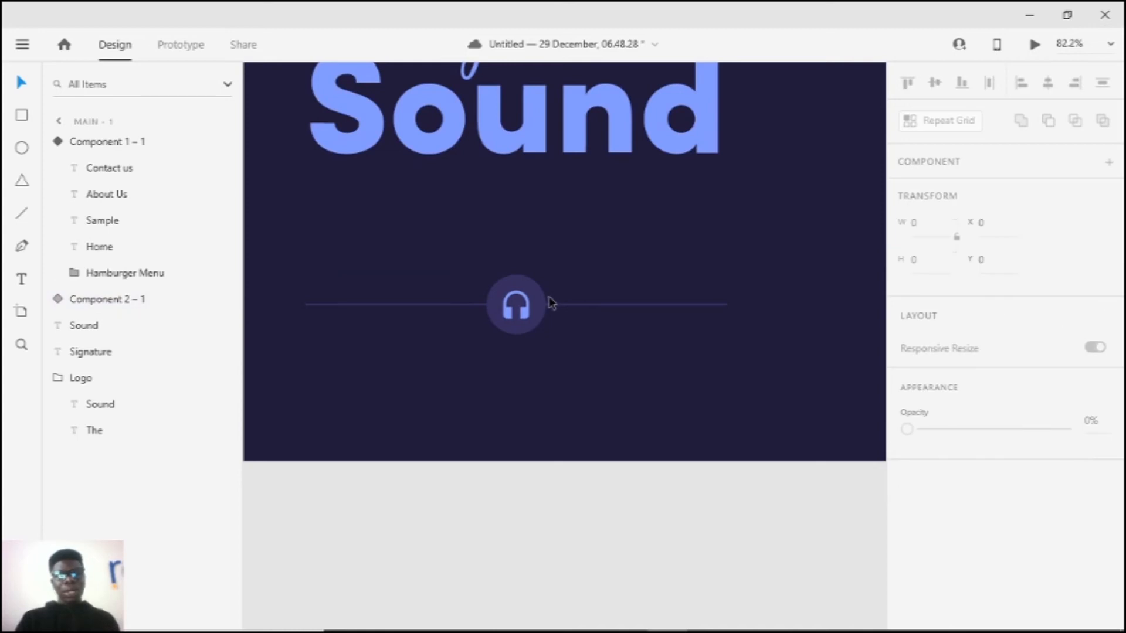
{"action": "double_click", "coordinate": [524, 300]}
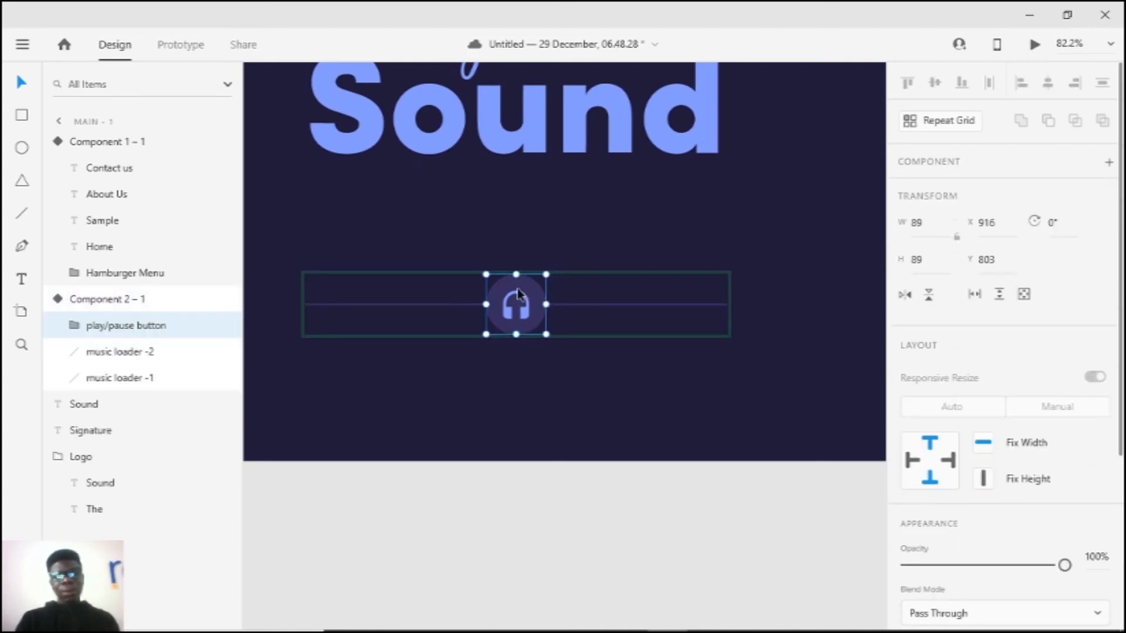
{"action": "scroll", "coordinate": [516, 331], "scroll_direction": "up", "scroll_amount": 2}
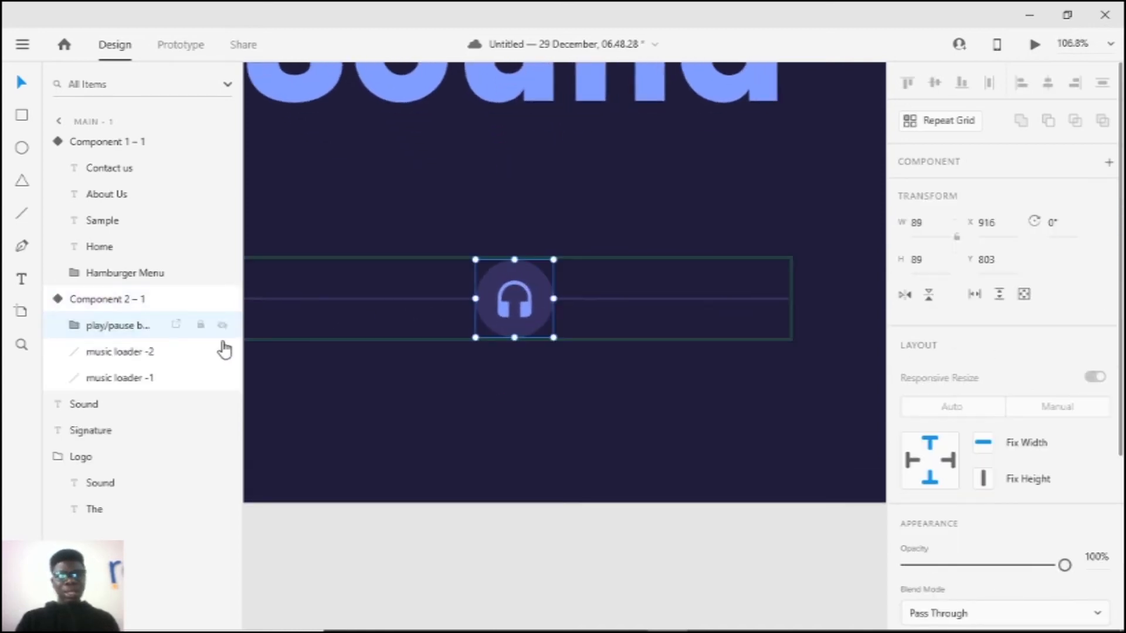
{"action": "left_click", "coordinate": [134, 355]}
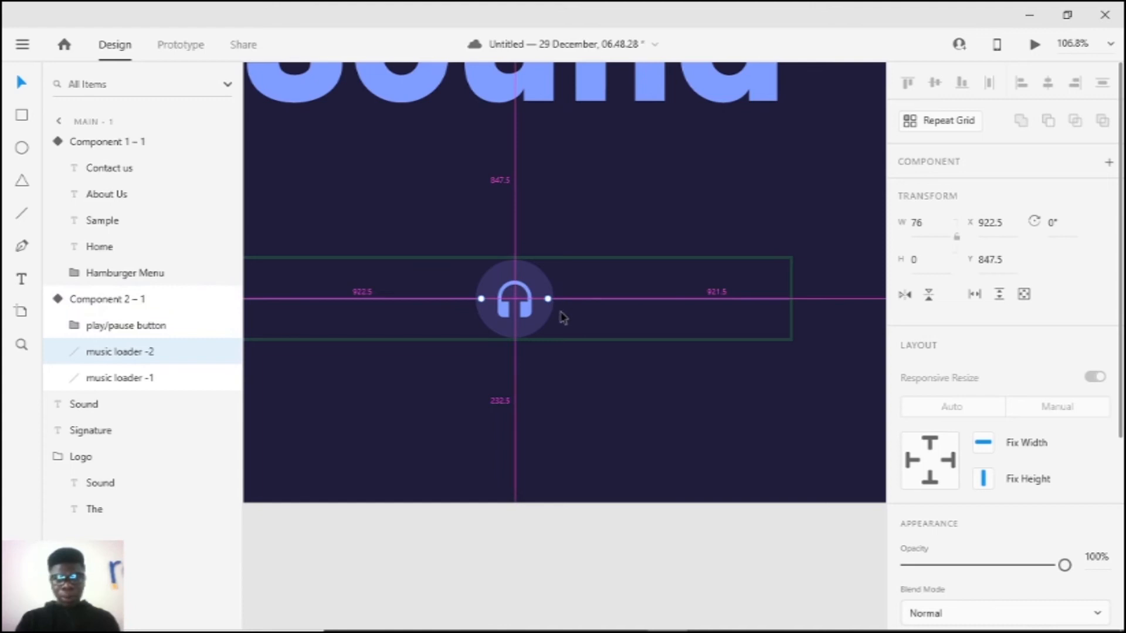
{"action": "key", "text": "Escape"}
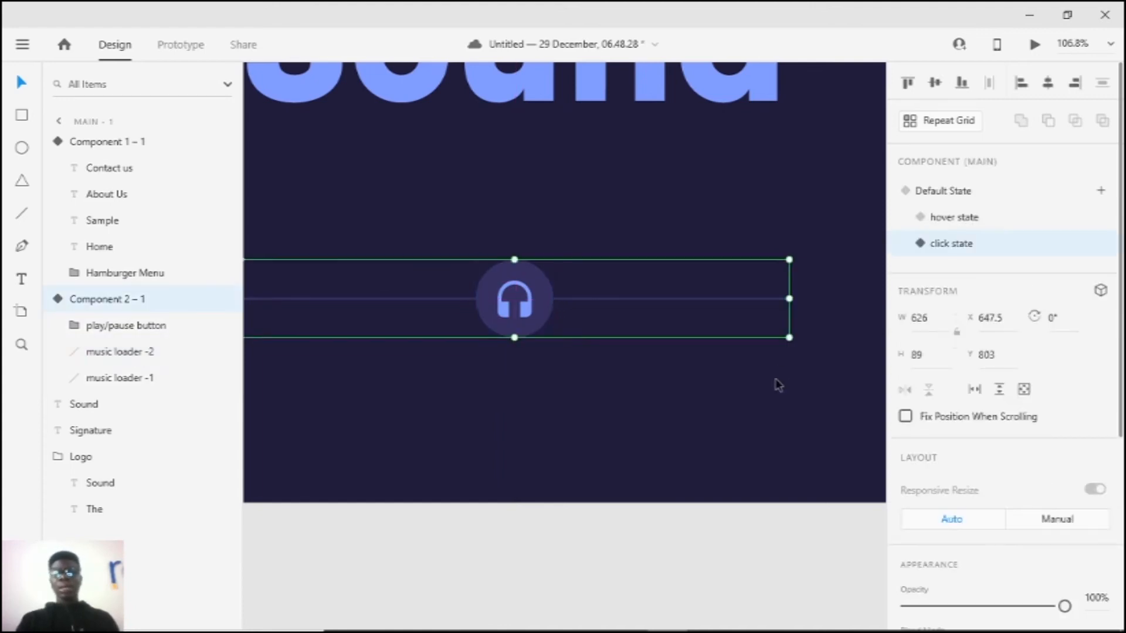
{"action": "left_click", "coordinate": [113, 352]}
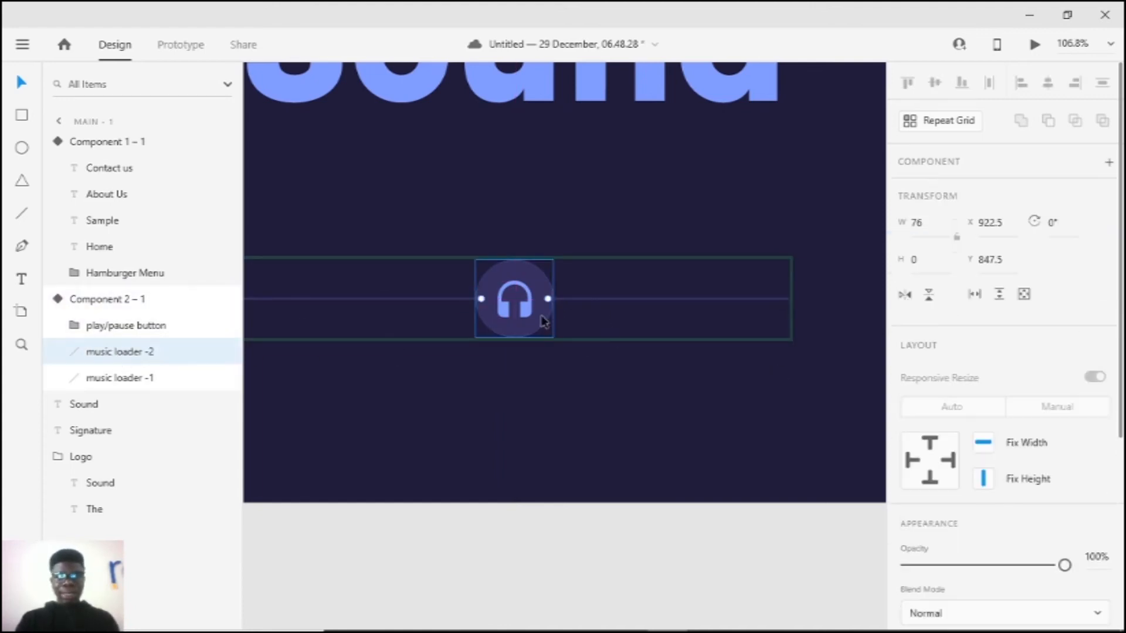
{"action": "left_click_drag", "start_coordinate": [547, 300], "coordinate": [788, 306]}
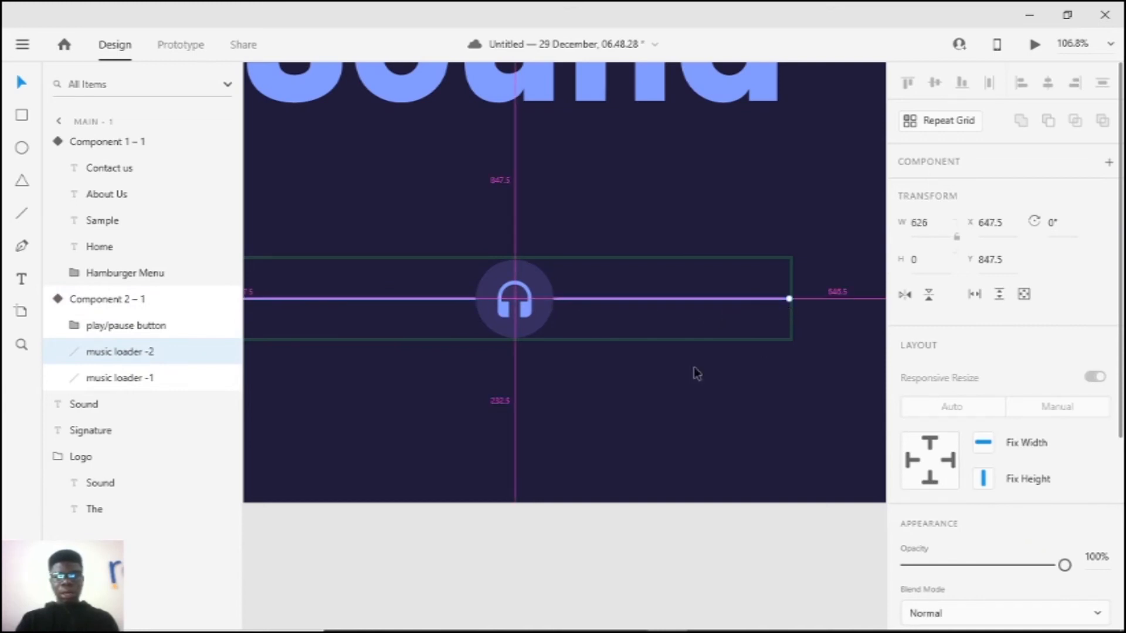
Step: Examine the extended loader line around the headset button and reselect the whole component
{"action": "scroll", "coordinate": [574, 405], "scroll_direction": "down", "scroll_amount": 3}
{"action": "scroll", "coordinate": [566, 395], "scroll_direction": "up", "scroll_amount": 3}
{"action": "scroll", "coordinate": [572, 387], "scroll_direction": "down", "scroll_amount": 2}
{"action": "scroll", "coordinate": [576, 380], "scroll_direction": "down", "scroll_amount": 2}
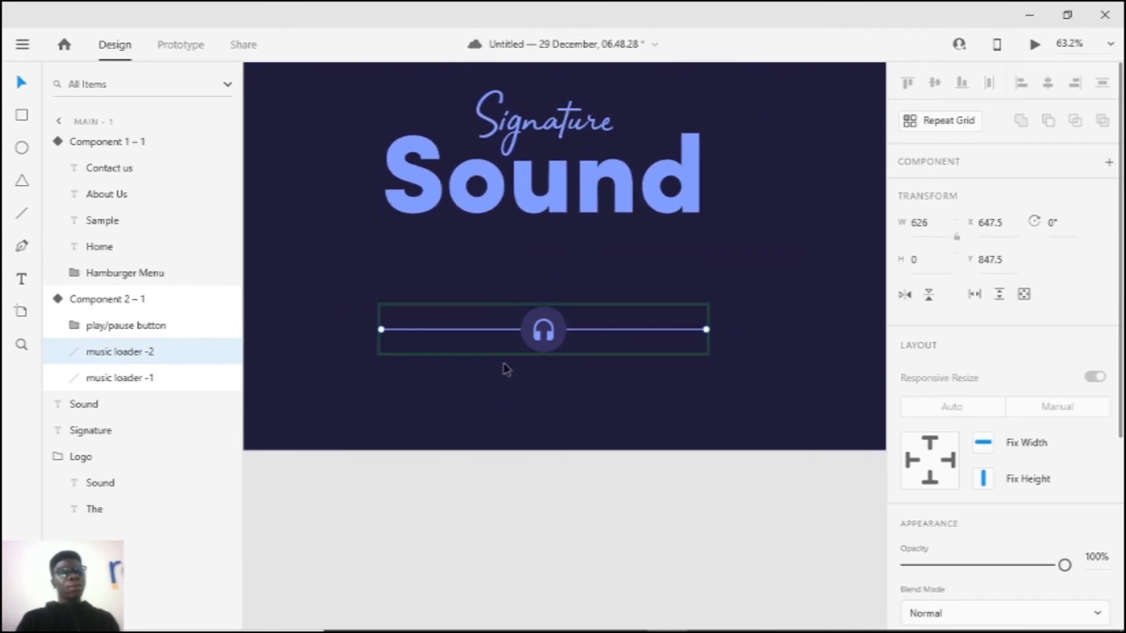
{"action": "left_click", "coordinate": [565, 400]}
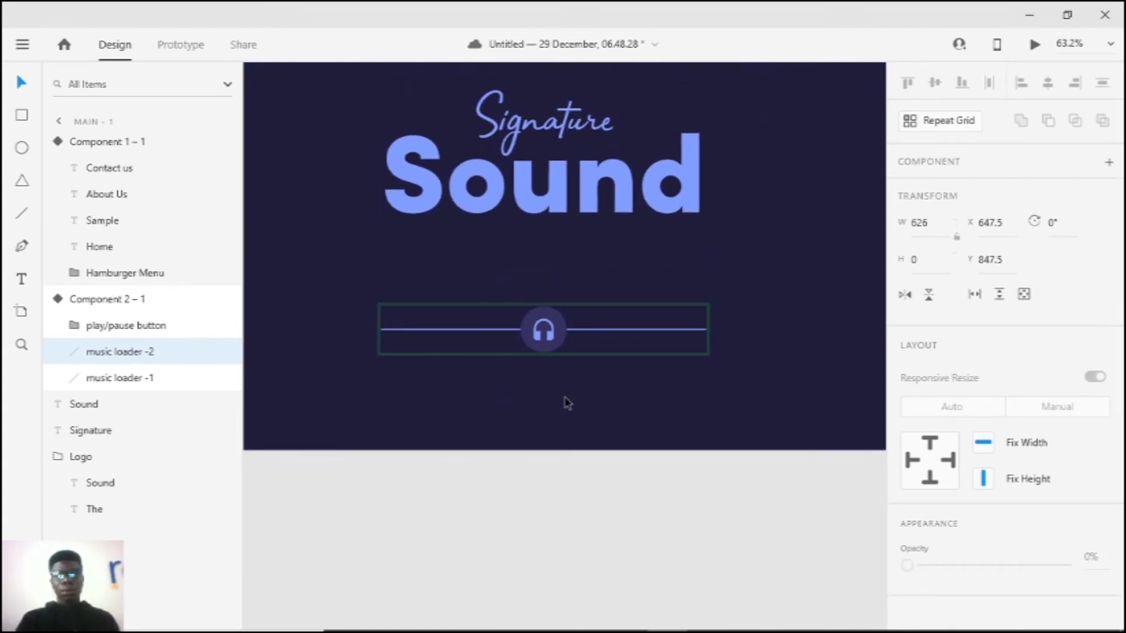
{"action": "left_click", "coordinate": [550, 348]}
{"action": "scroll", "coordinate": [611, 355], "scroll_direction": "up", "scroll_amount": 2}
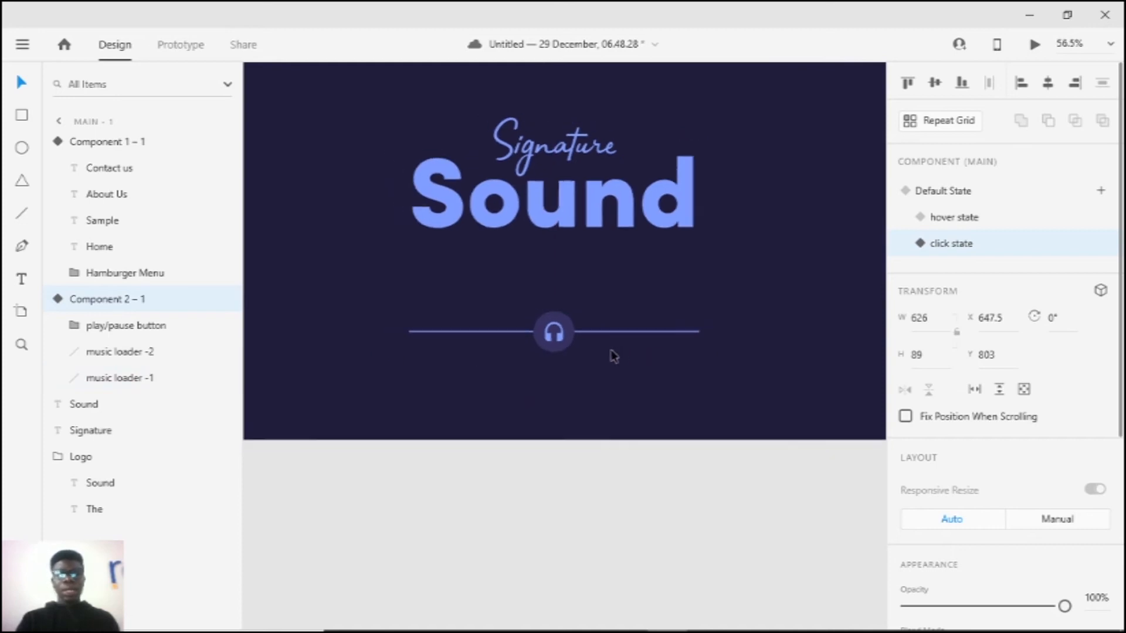
{"action": "scroll", "coordinate": [626, 387], "scroll_direction": "down", "scroll_amount": 4}
{"action": "scroll", "coordinate": [591, 394], "scroll_direction": "up", "scroll_amount": 4}
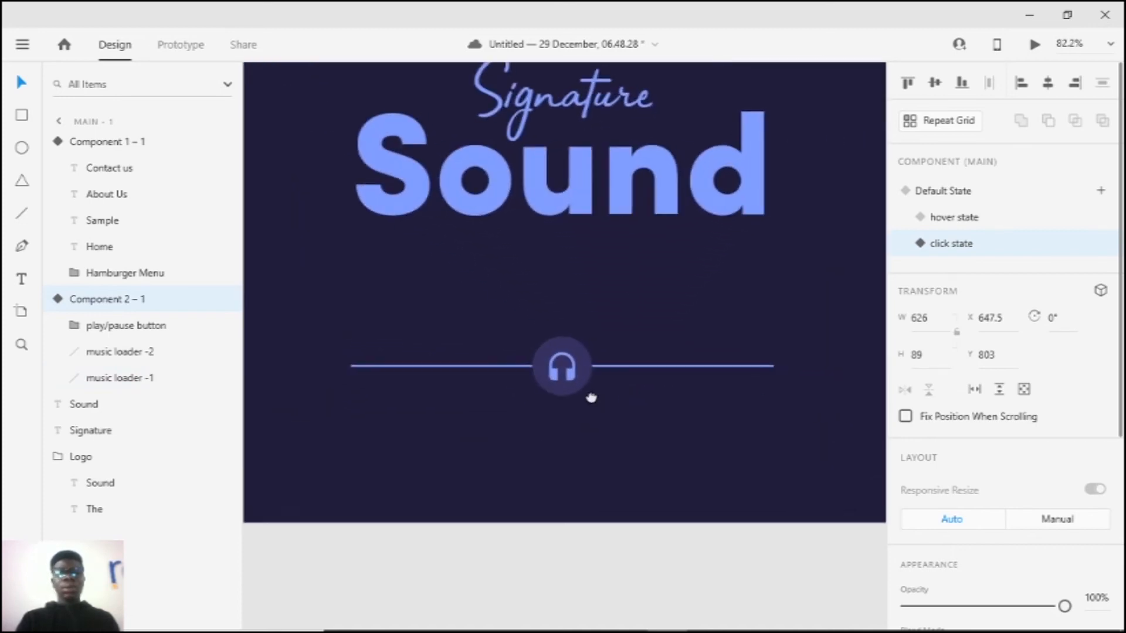
Step: In the component's hover state, give the play/pause button a Tap interaction that auto-animates to the click state
{"action": "left_click", "coordinate": [953, 194]}
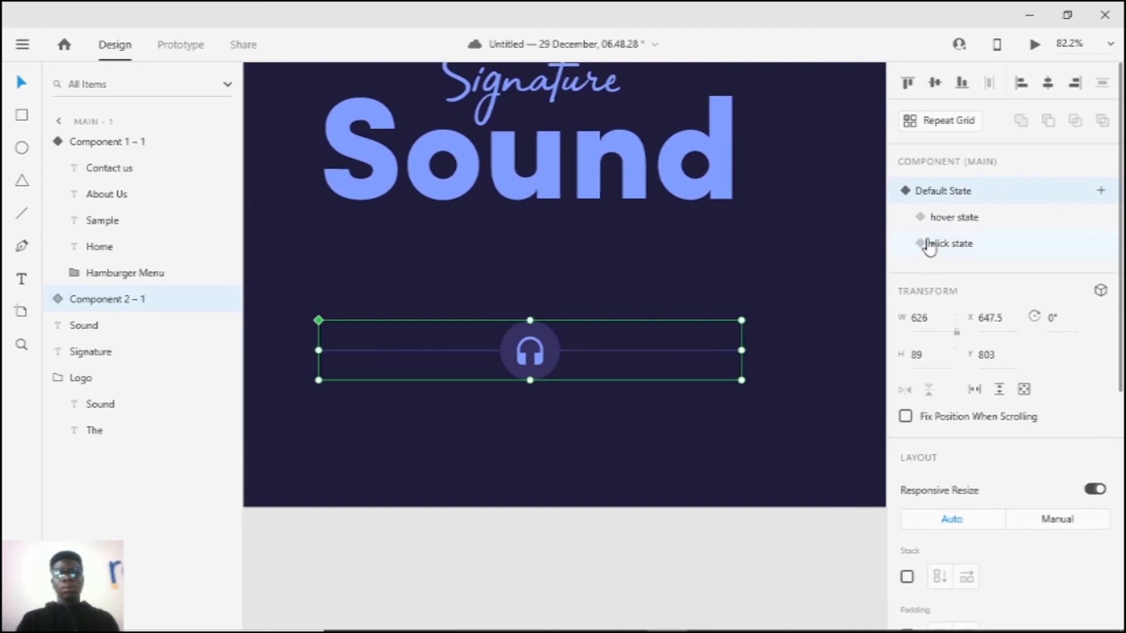
{"action": "left_click", "coordinate": [954, 218]}
{"action": "left_click", "coordinate": [194, 46]}
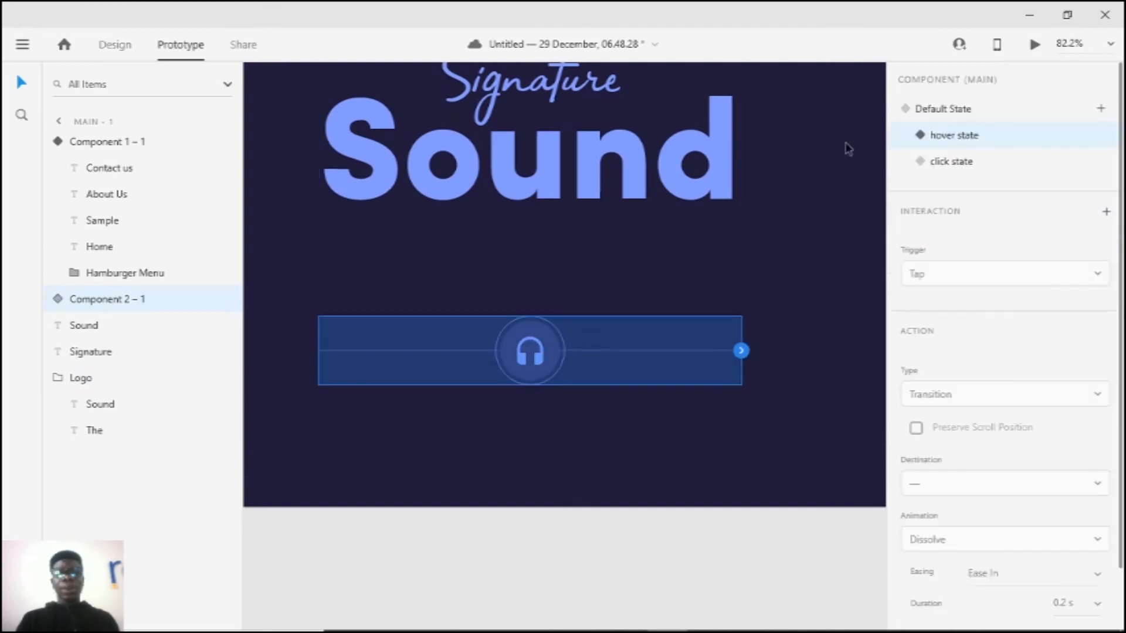
{"action": "double_click", "coordinate": [545, 349]}
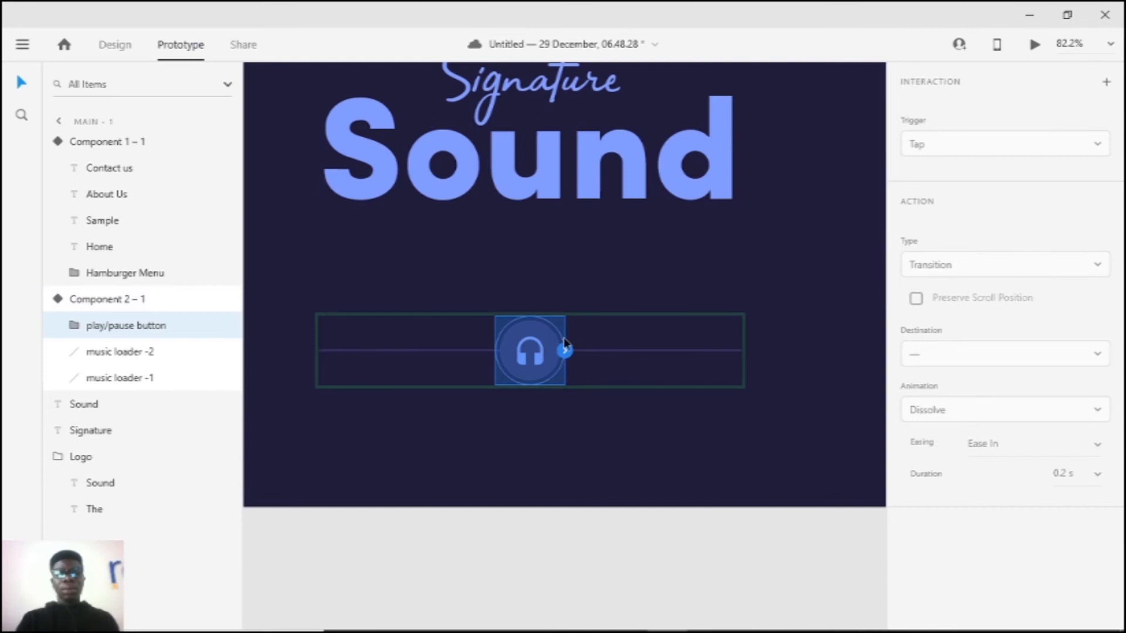
{"action": "left_click", "coordinate": [564, 354]}
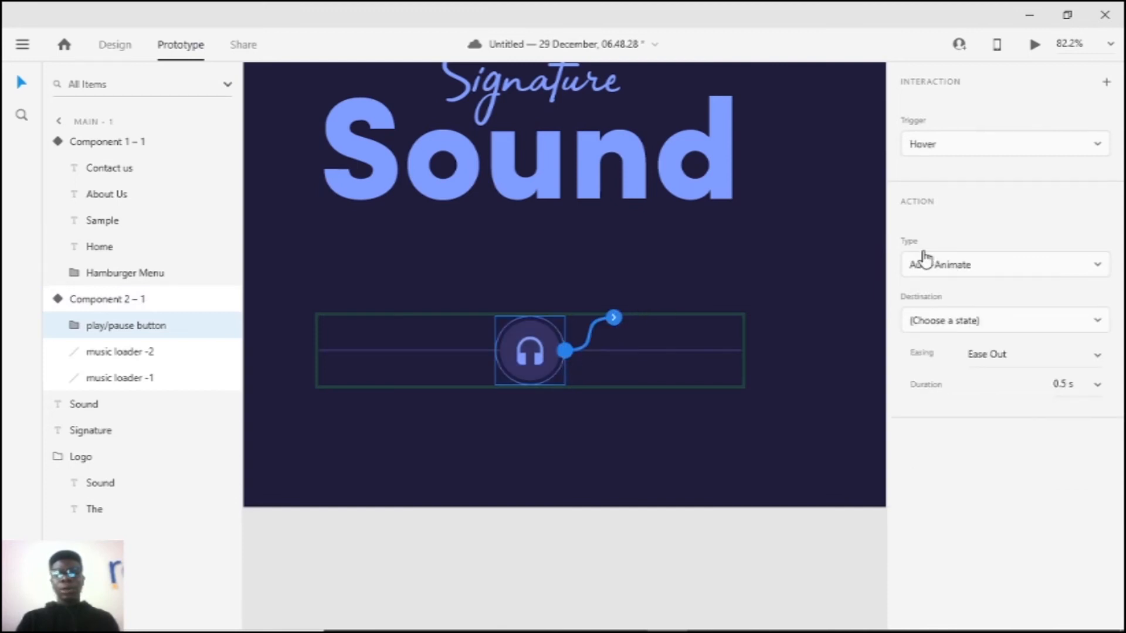
{"action": "left_click", "coordinate": [984, 146]}
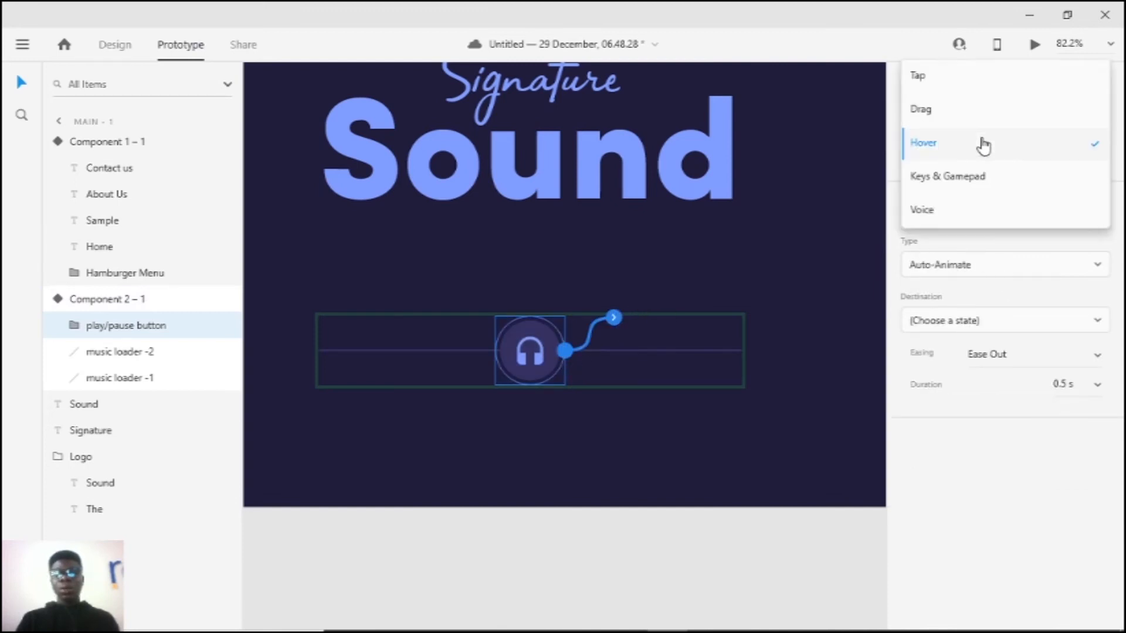
{"action": "left_click", "coordinate": [941, 76]}
{"action": "left_click", "coordinate": [1005, 322]}
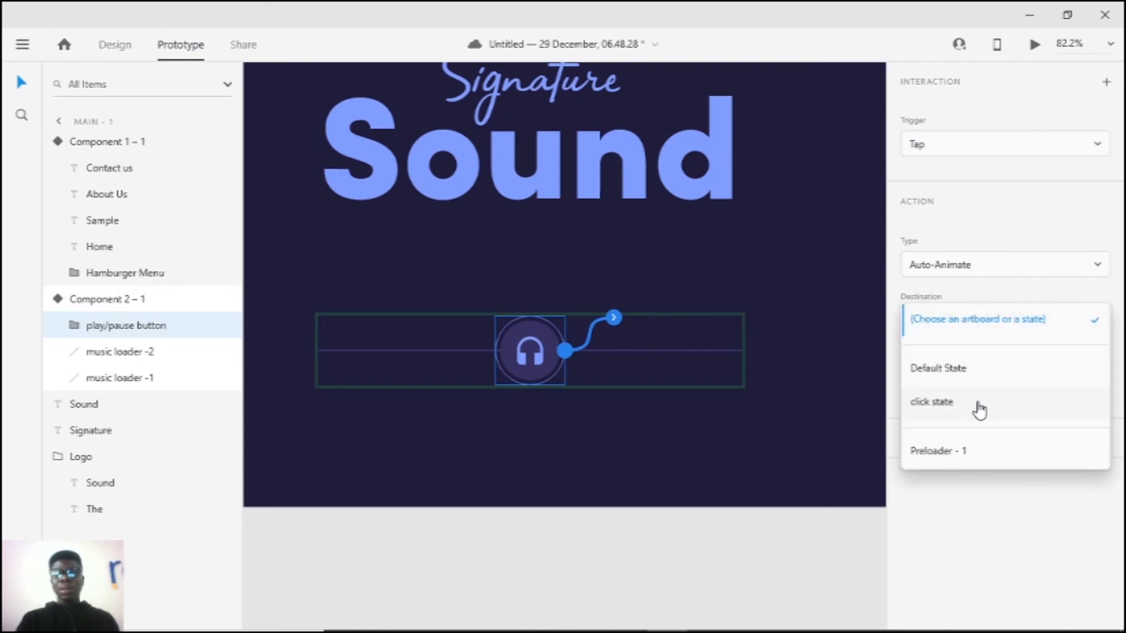
{"action": "left_click", "coordinate": [979, 411]}
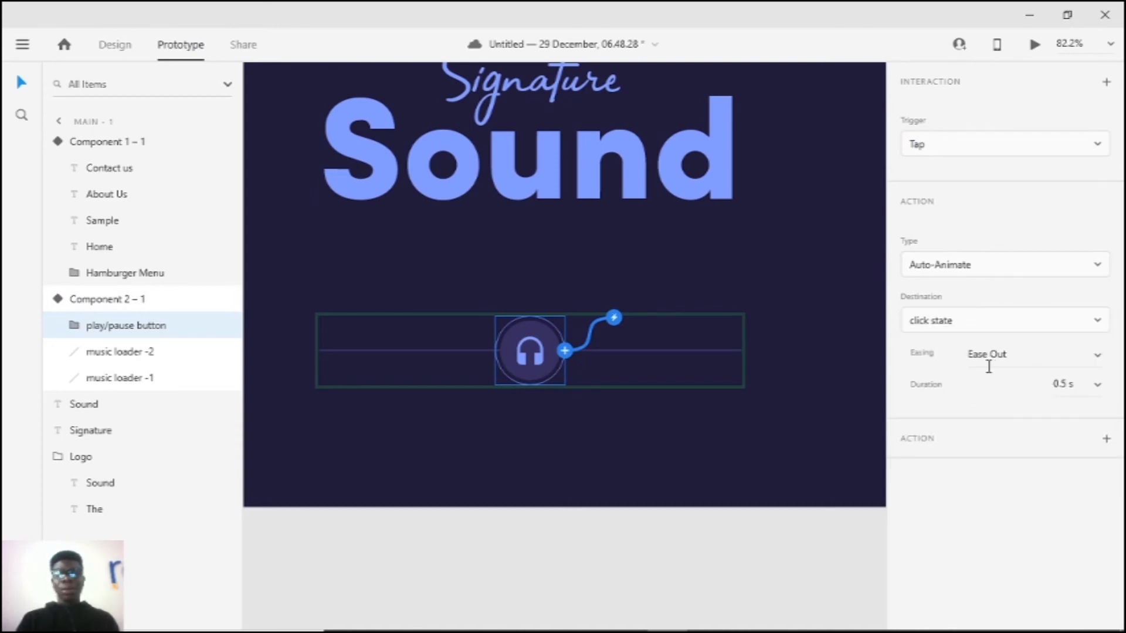
{"action": "key", "text": "Escape"}
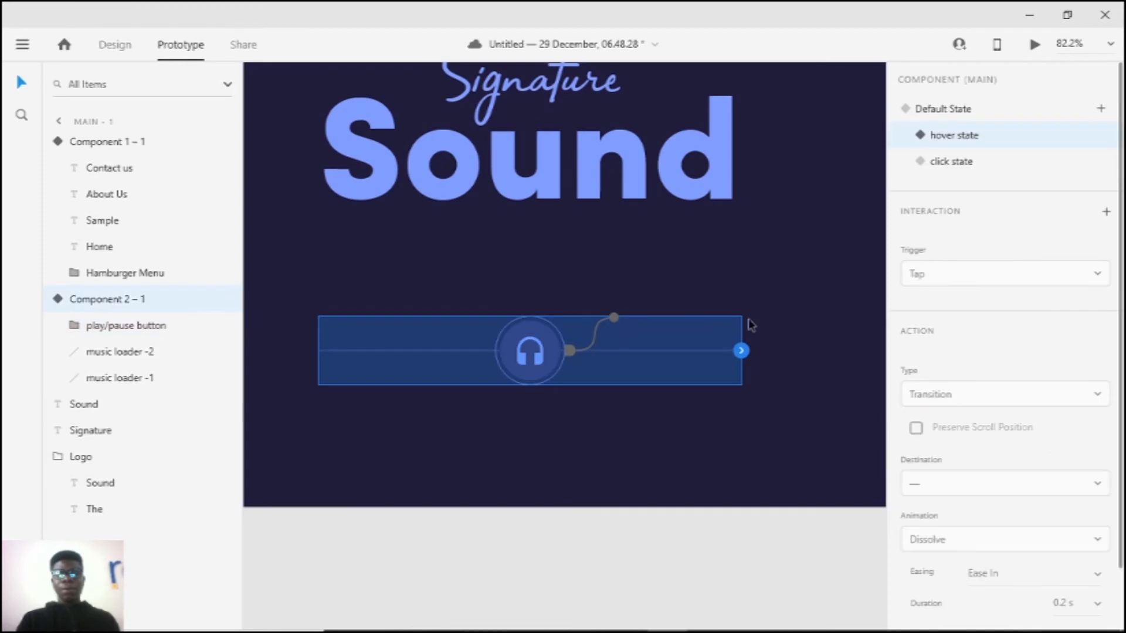
Step: In the component's click state, give the play/pause button a Tap interaction that auto-animates to the Default State
{"action": "left_click", "coordinate": [949, 163]}
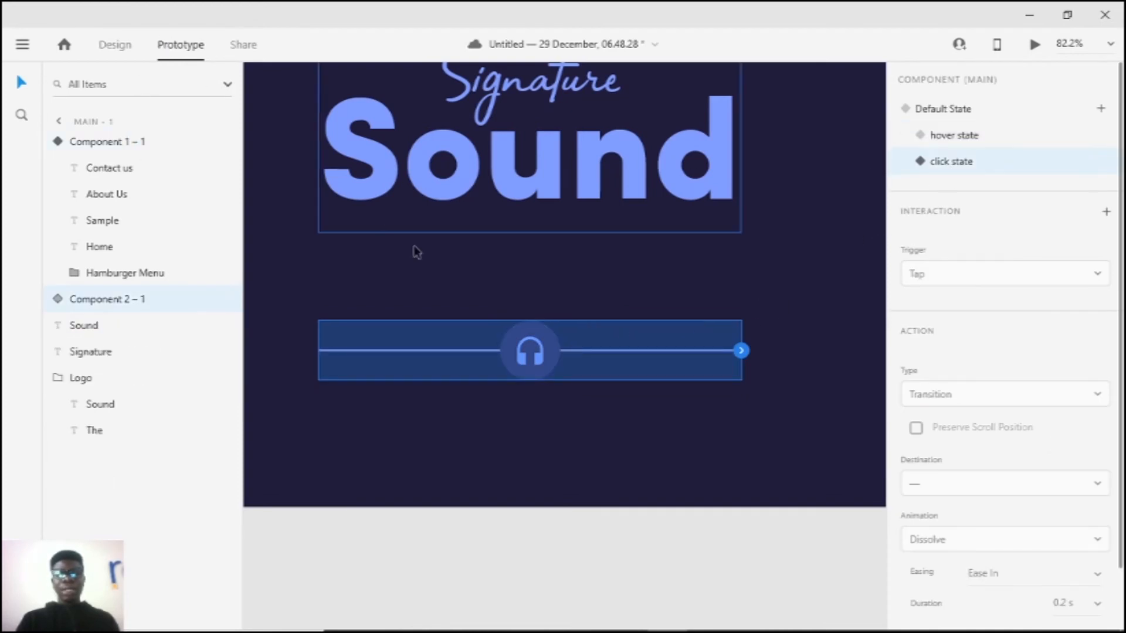
{"action": "double_click", "coordinate": [546, 349]}
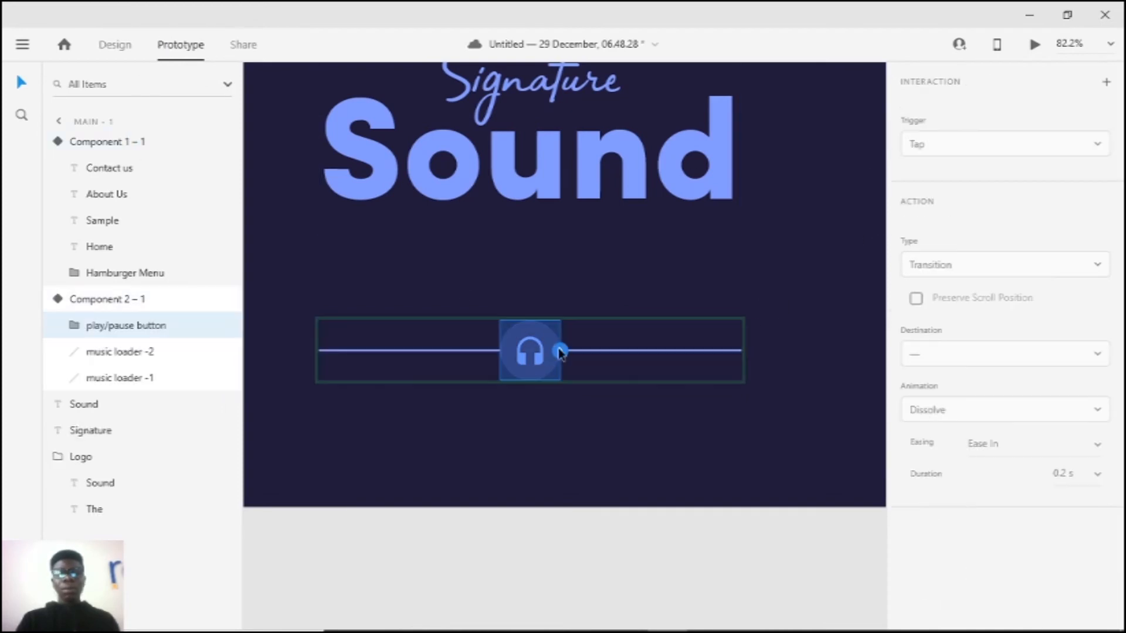
{"action": "left_click", "coordinate": [560, 352]}
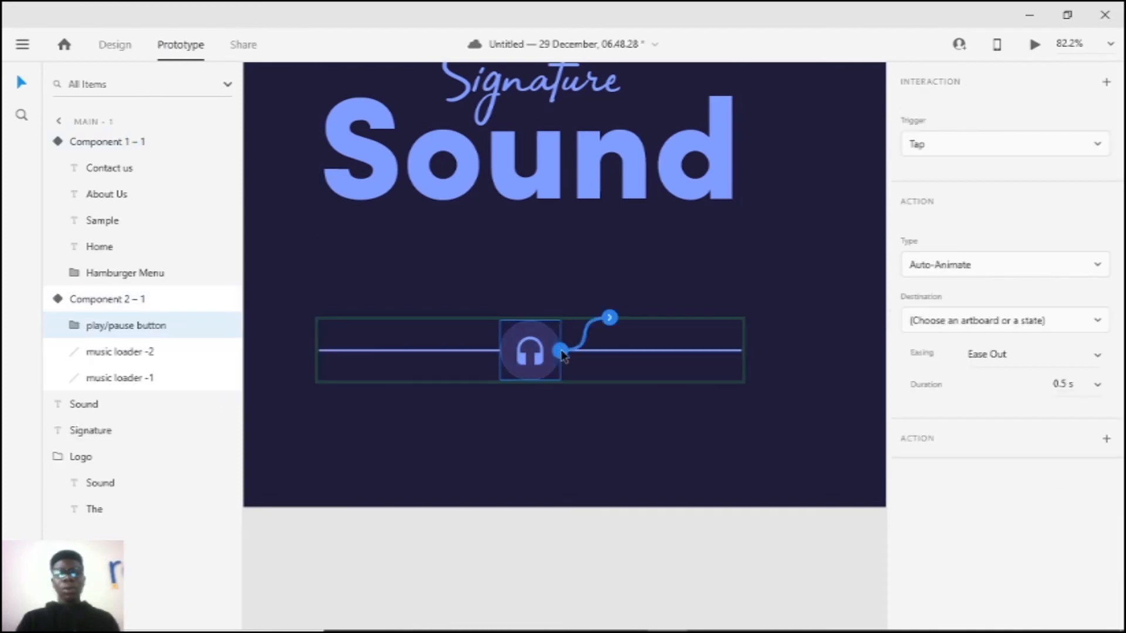
{"action": "left_click", "coordinate": [985, 145]}
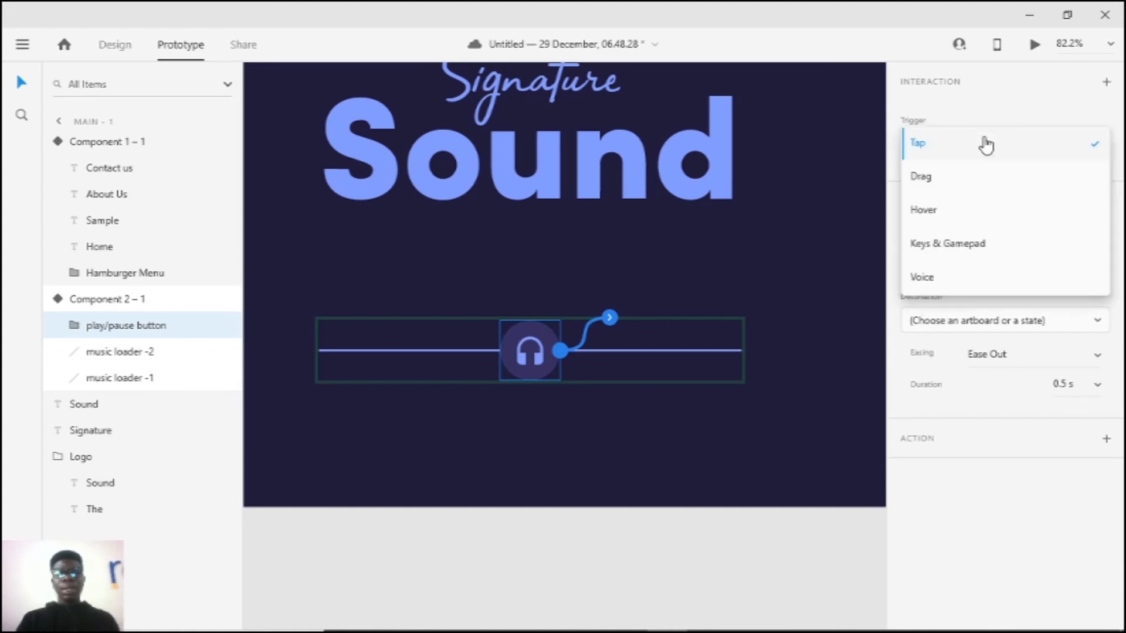
{"action": "left_click", "coordinate": [1004, 302]}
{"action": "left_click", "coordinate": [1016, 317]}
{"action": "left_click", "coordinate": [976, 368]}
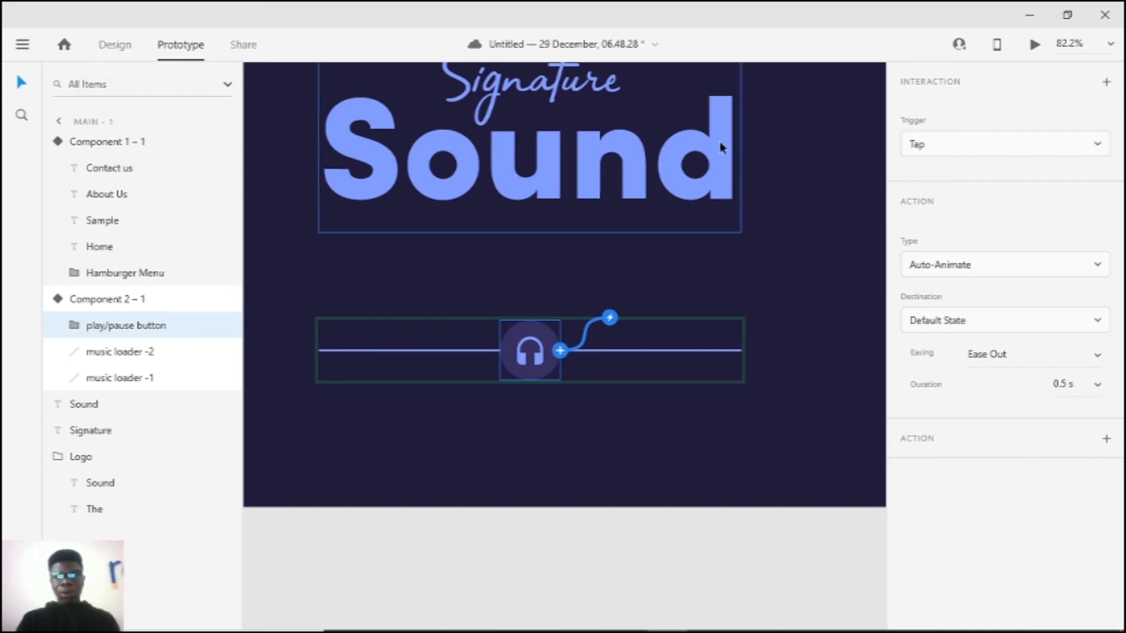
{"action": "left_click", "coordinate": [115, 42]}
{"action": "key", "text": "Escape"}
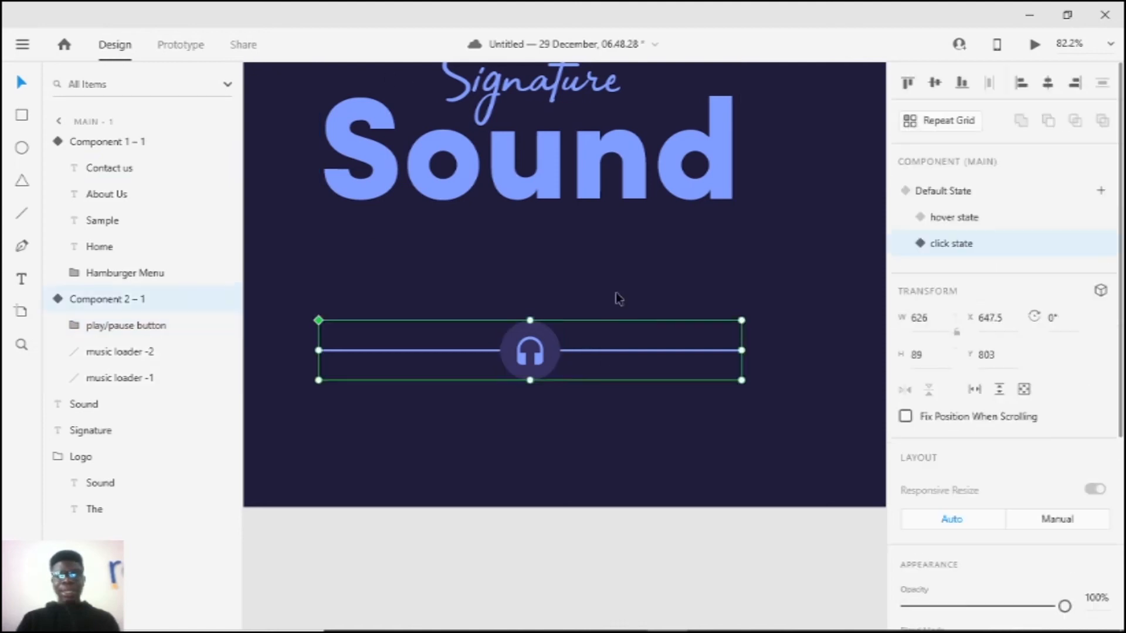
Step: Add an Audio Playback action to the hover state's play/pause button tap, importing the South African House Music Mix 2020 file from the Music folder
{"action": "left_click", "coordinate": [978, 219]}
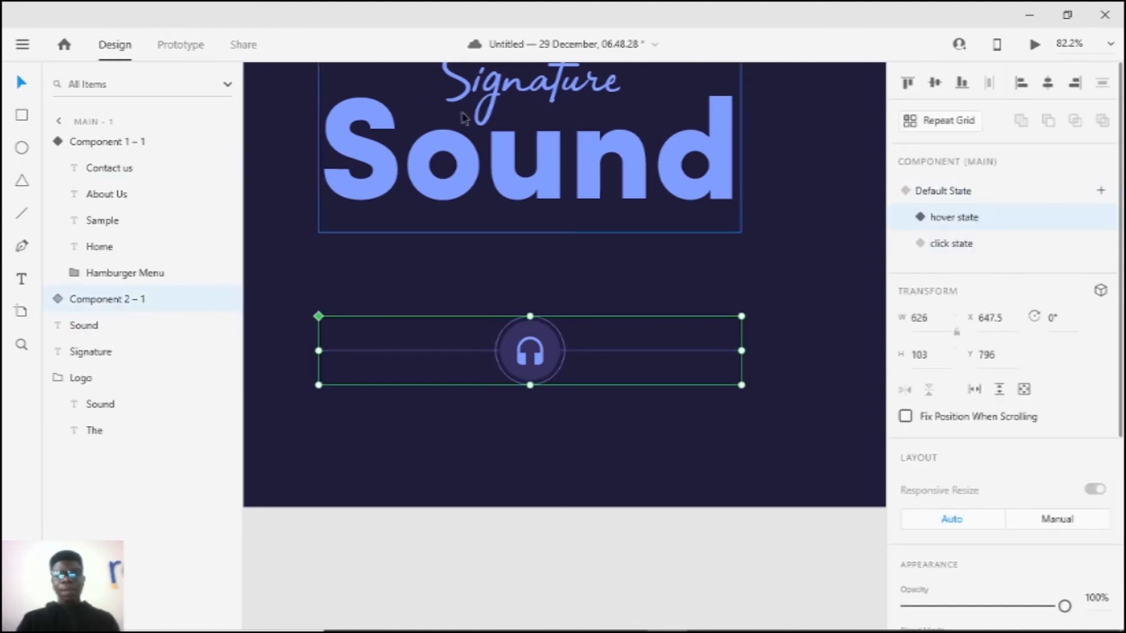
{"action": "left_click", "coordinate": [182, 45]}
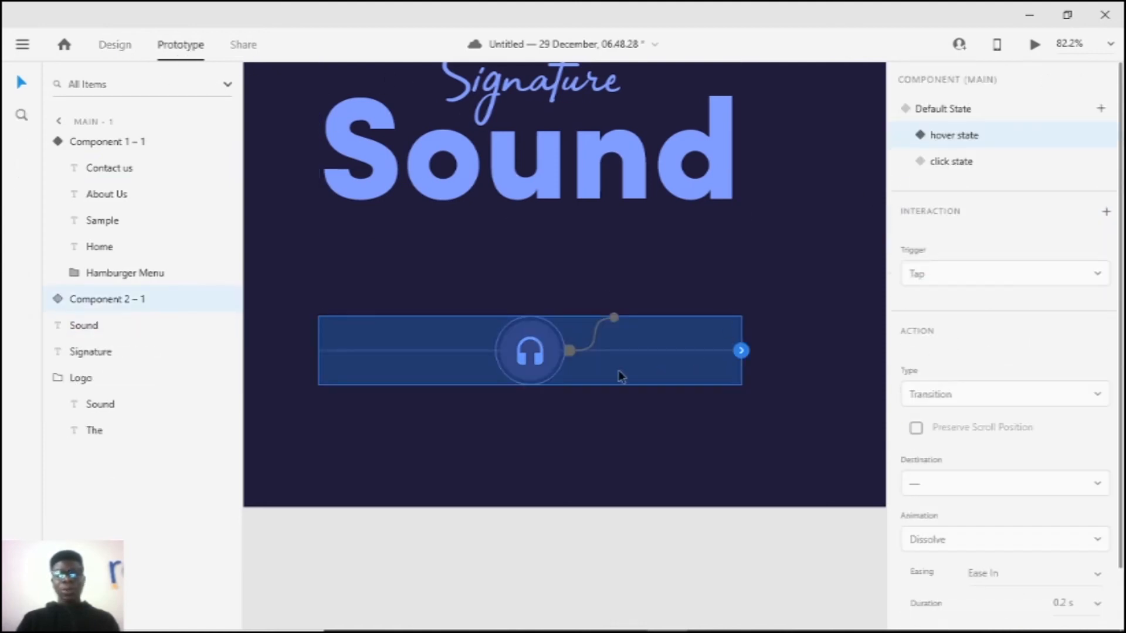
{"action": "double_click", "coordinate": [576, 344]}
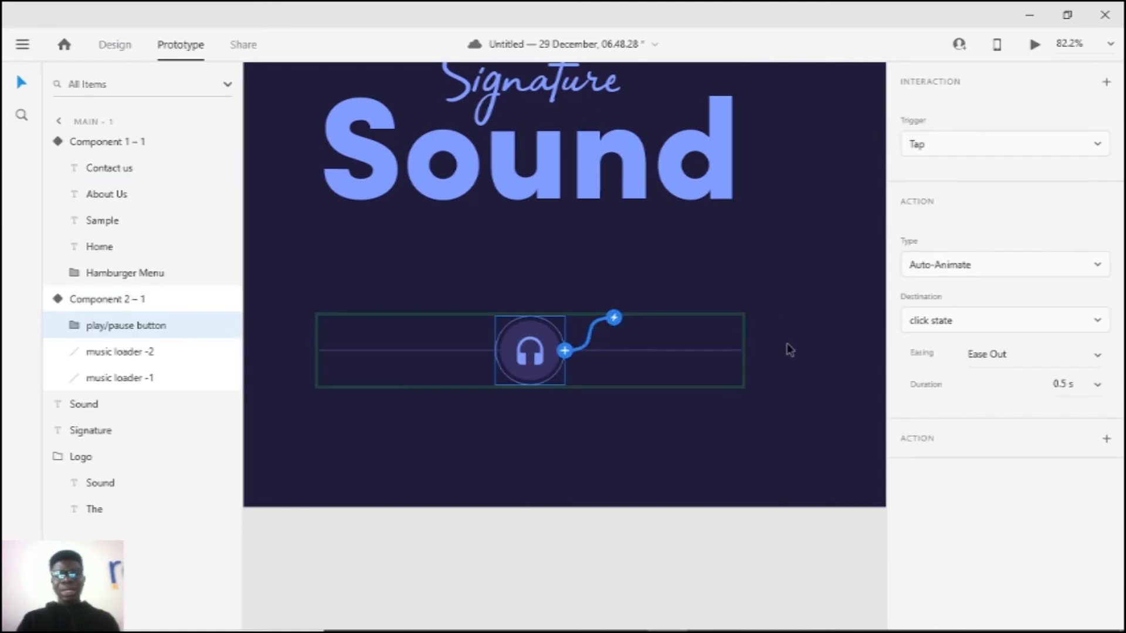
{"action": "left_click", "coordinate": [1106, 440]}
{"action": "left_click", "coordinate": [1046, 555]}
{"action": "left_click", "coordinate": [1045, 414]}
{"action": "left_click", "coordinate": [1090, 449]}
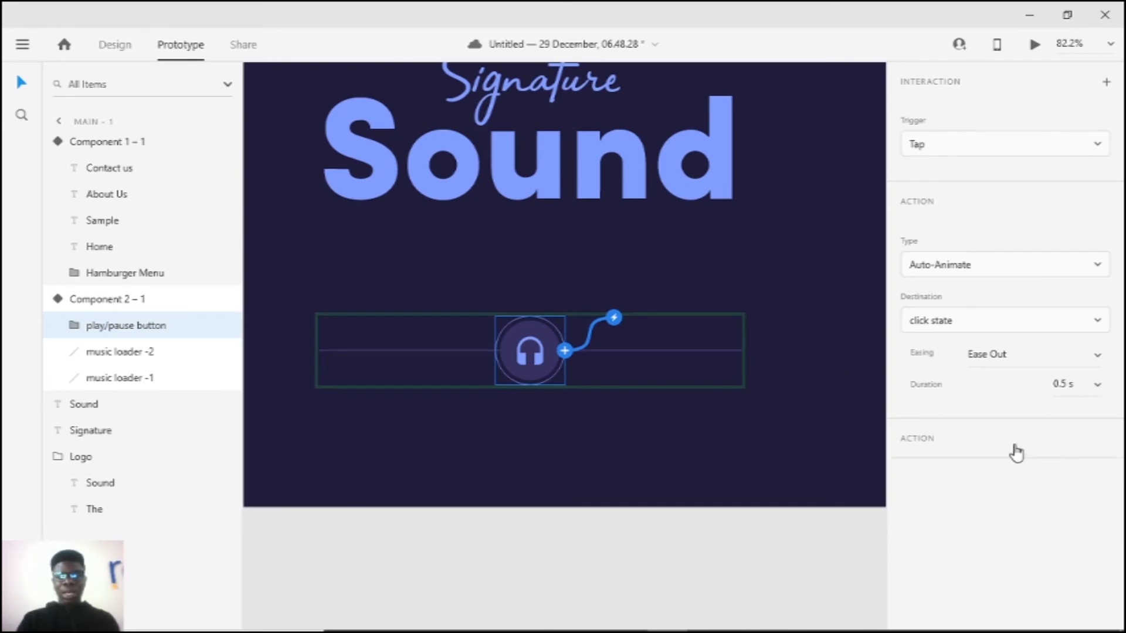
{"action": "left_click", "coordinate": [1106, 440]}
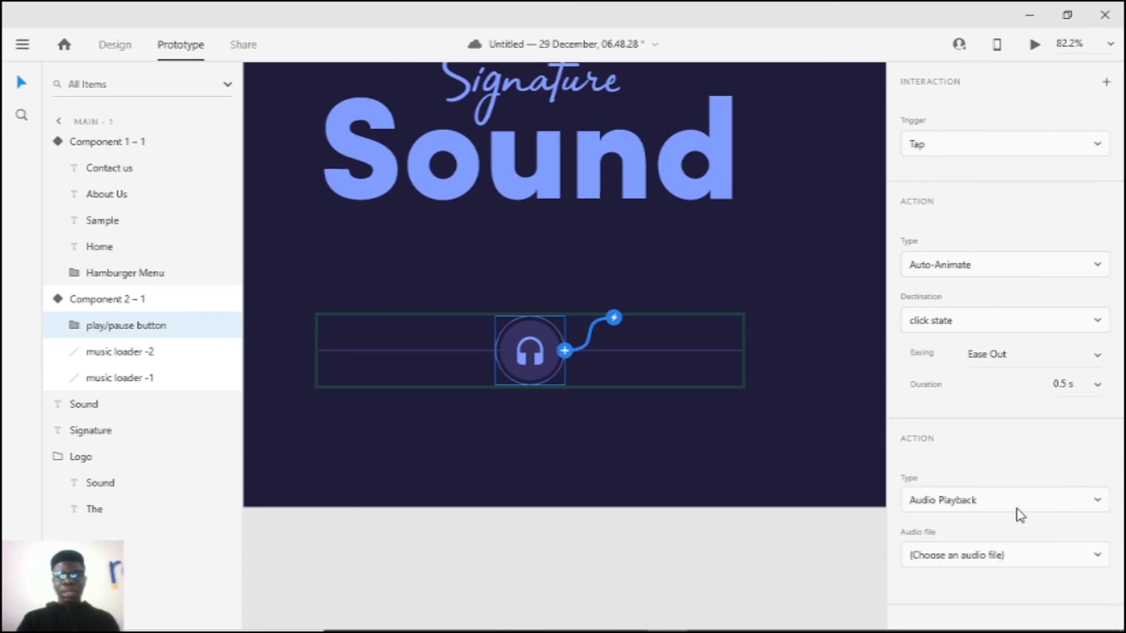
{"action": "left_click", "coordinate": [1020, 515]}
{"action": "left_click", "coordinate": [1042, 564]}
{"action": "left_click", "coordinate": [1025, 601]}
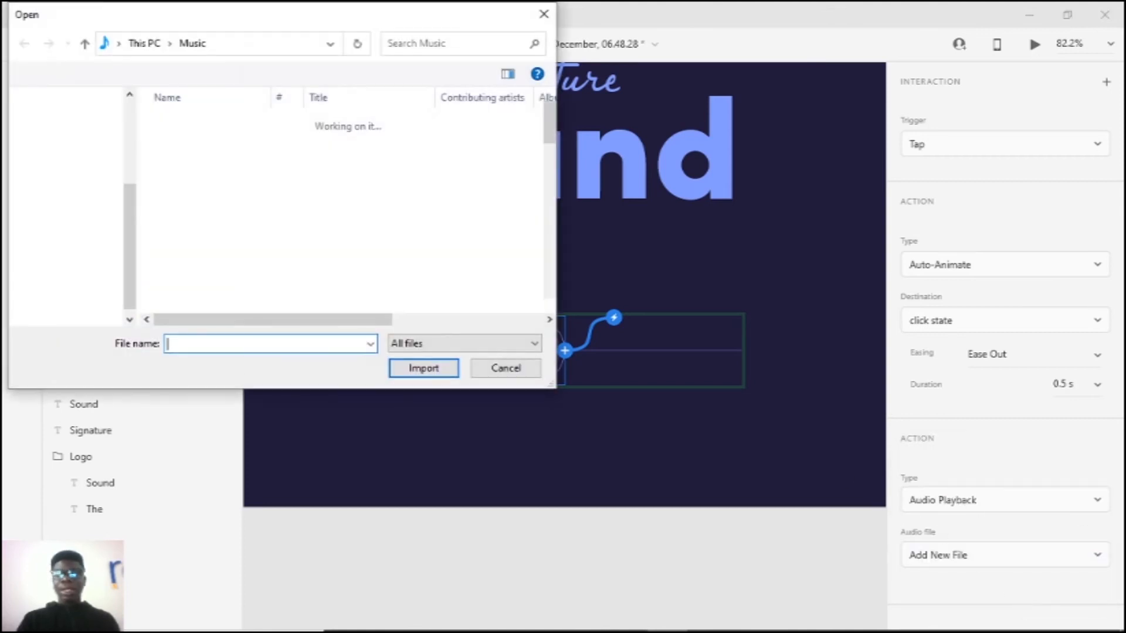
{"action": "double_click", "coordinate": [203, 139]}
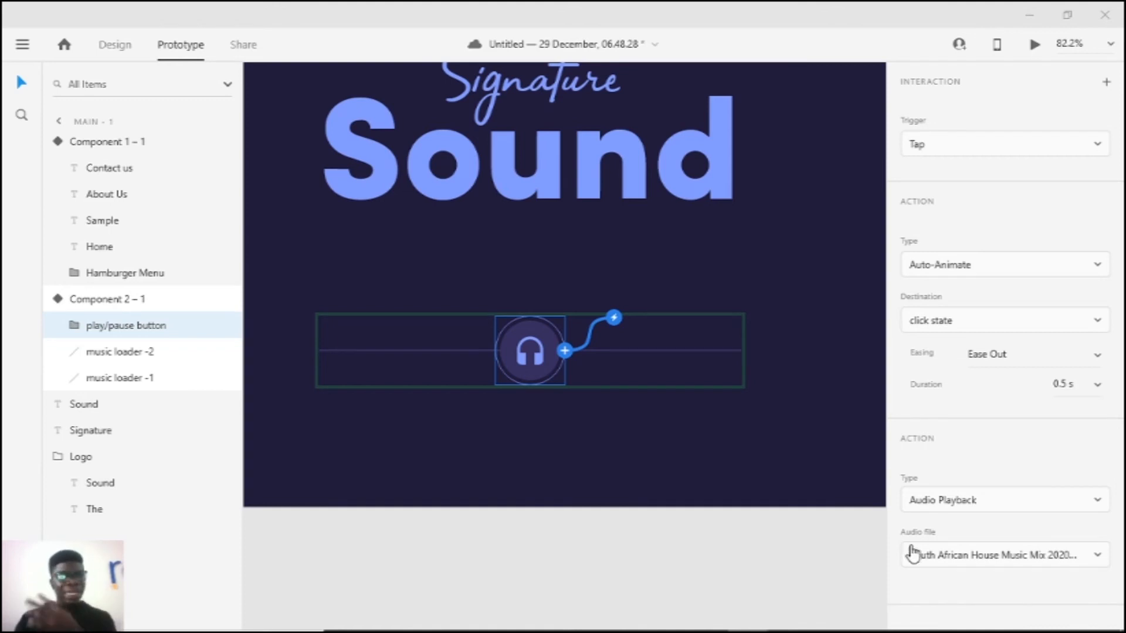
Step: Check the interaction settings of the hover state's play/pause button and deselect it
{"action": "left_click", "coordinate": [605, 426]}
{"action": "left_click", "coordinate": [539, 350]}
{"action": "left_click", "coordinate": [730, 313]}
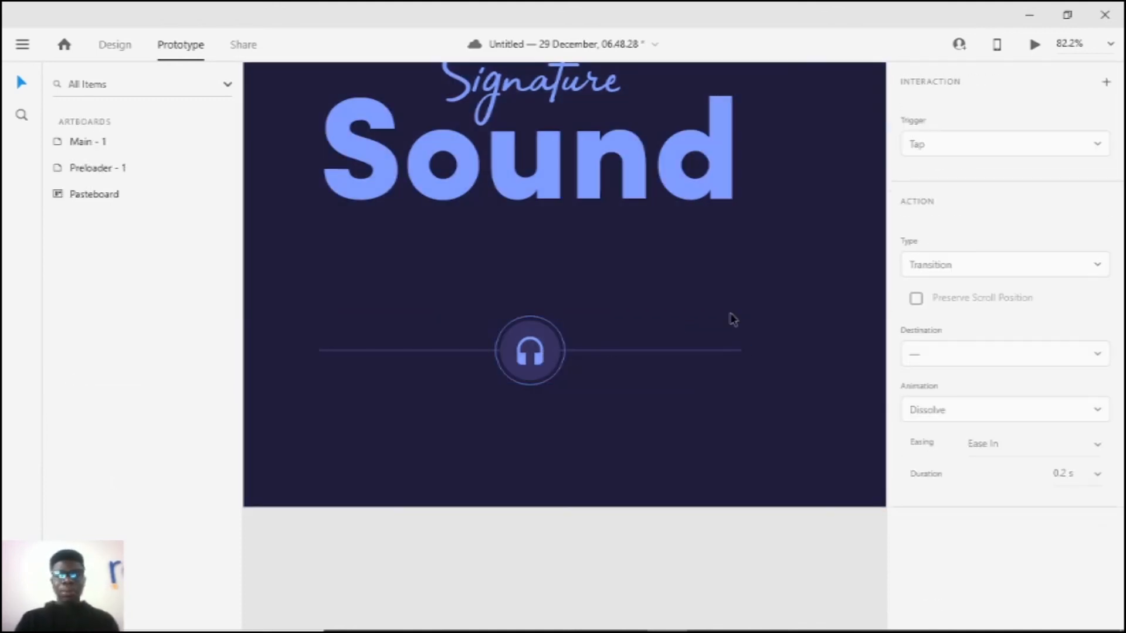
{"action": "left_click", "coordinate": [552, 350]}
{"action": "left_click", "coordinate": [552, 349]}
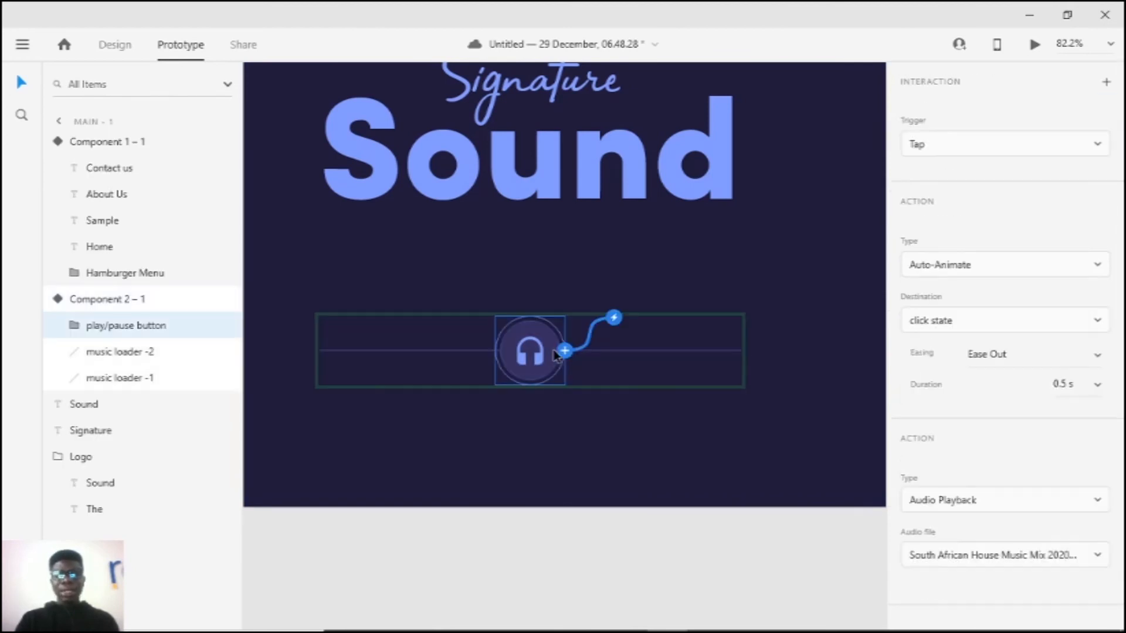
{"action": "key", "text": "Escape"}
{"action": "key", "text": "Escape"}
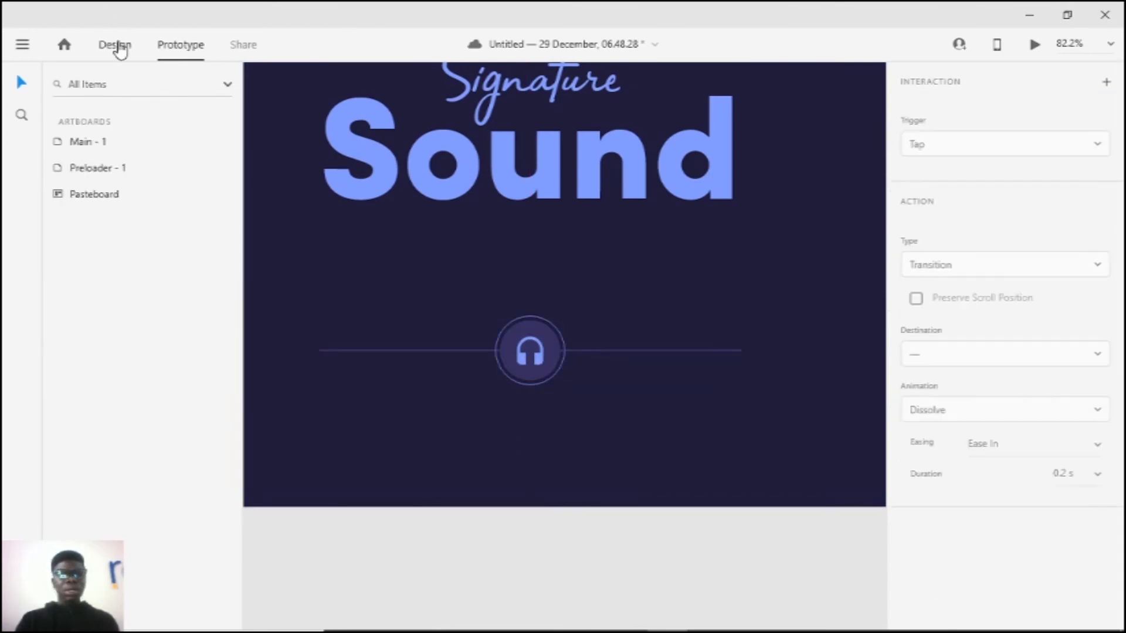
Step: Set the auto-animate duration of the hover state's play/pause button tap to 5 s and save the document
{"action": "left_click", "coordinate": [115, 44]}
{"action": "left_click", "coordinate": [556, 331]}
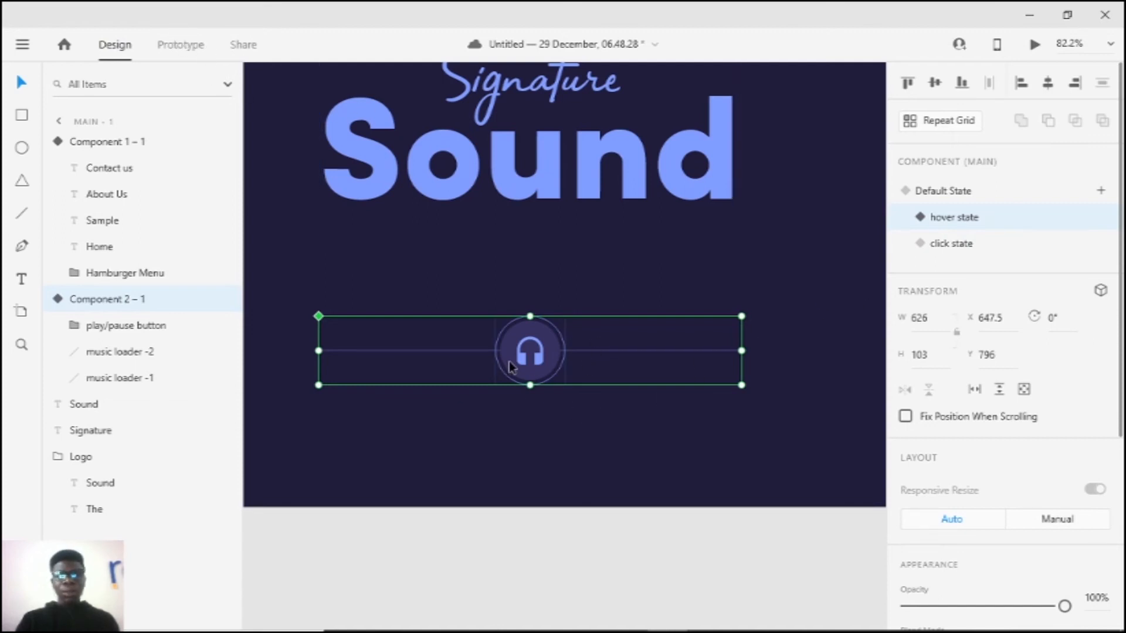
{"action": "double_click", "coordinate": [510, 366]}
{"action": "key", "text": "Escape"}
{"action": "left_click", "coordinate": [179, 45]}
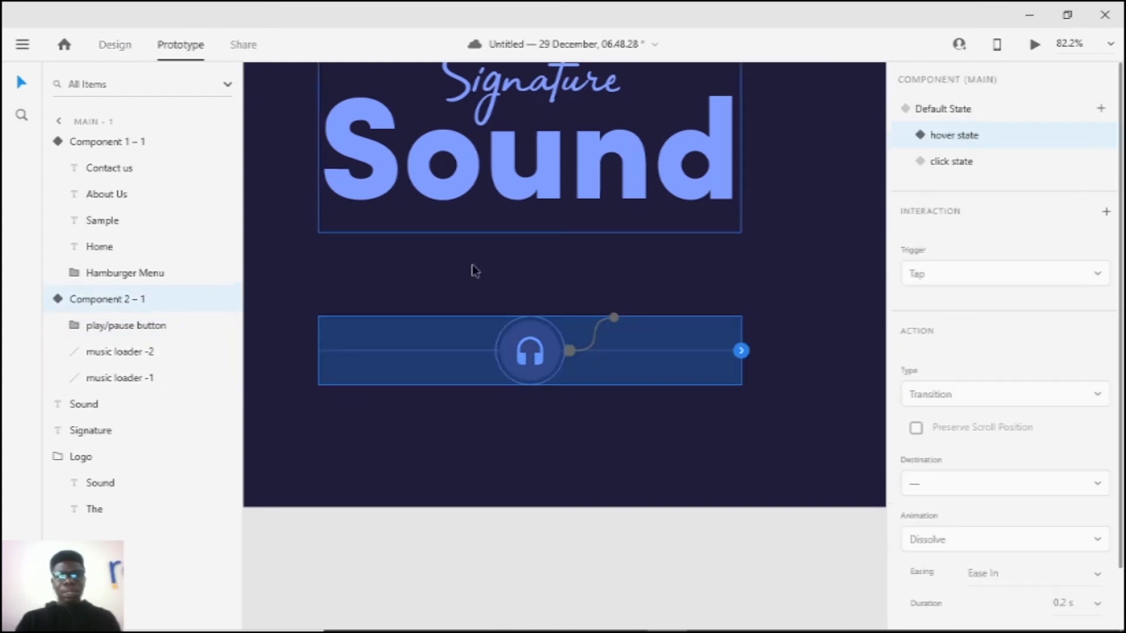
{"action": "left_click", "coordinate": [592, 350]}
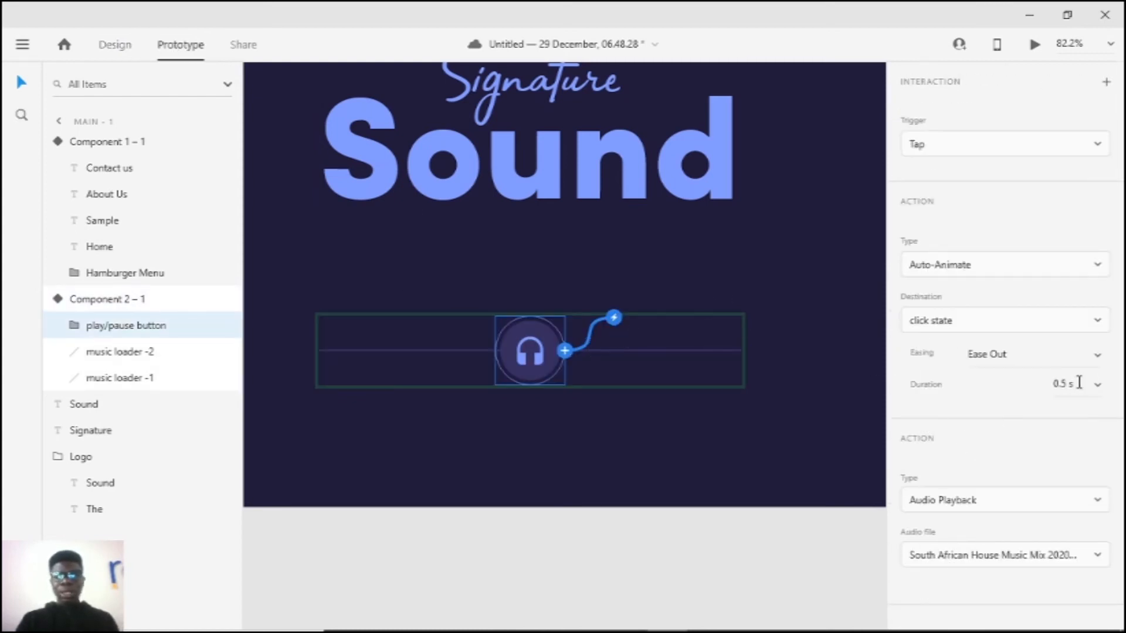
{"action": "left_click", "coordinate": [1097, 388]}
{"action": "left_click", "coordinate": [1059, 450]}
{"action": "left_click", "coordinate": [1058, 381]}
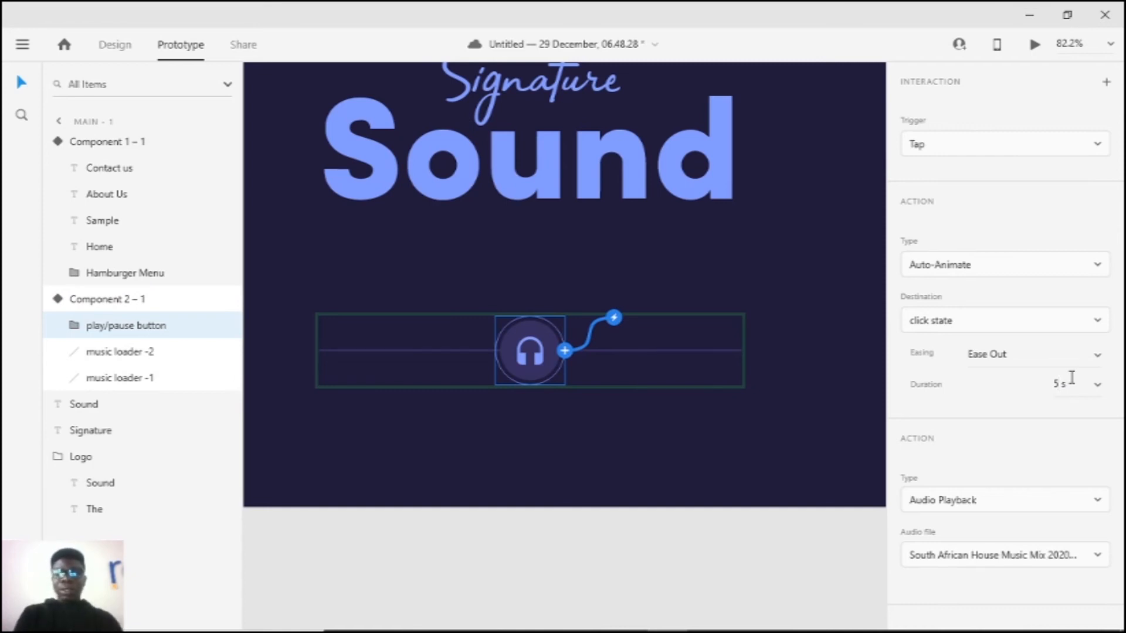
{"action": "scroll", "coordinate": [667, 376], "scroll_direction": "up", "scroll_amount": 1}
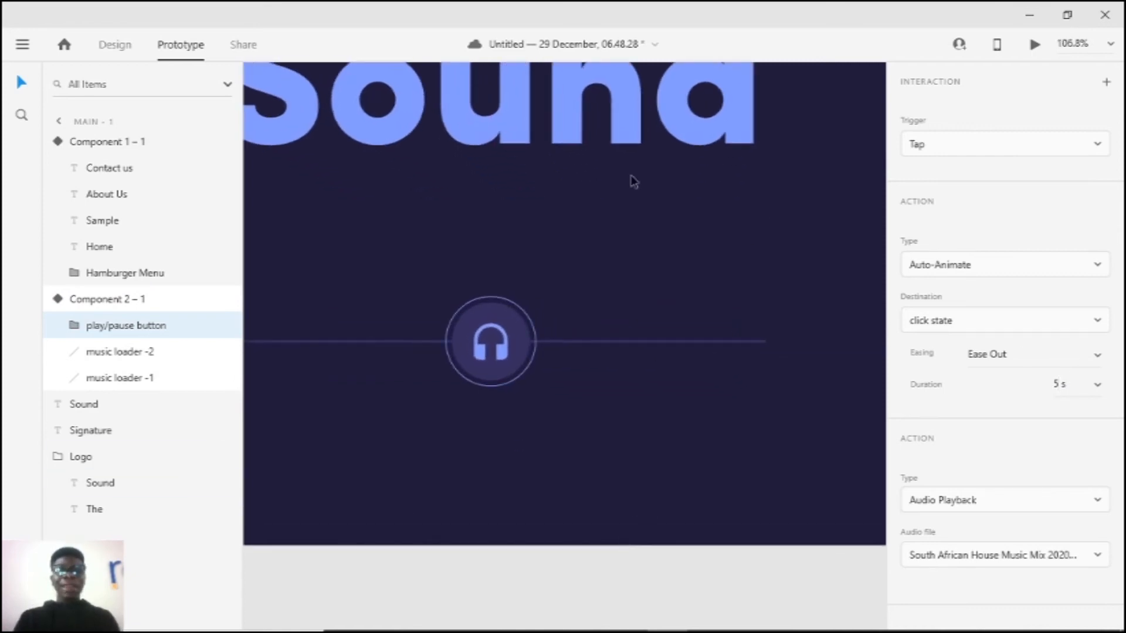
{"action": "scroll", "coordinate": [634, 100], "scroll_direction": "down", "scroll_amount": 2}
{"action": "scroll", "coordinate": [660, 248], "scroll_direction": "up", "scroll_amount": 3}
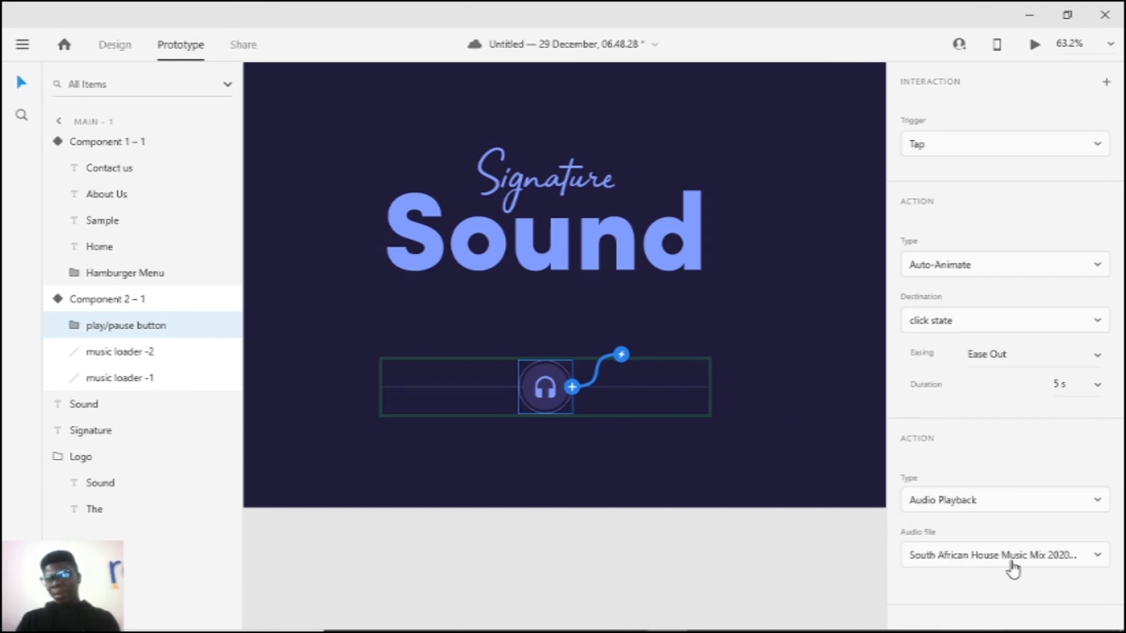
{"action": "key", "text": "ctrl+s"}
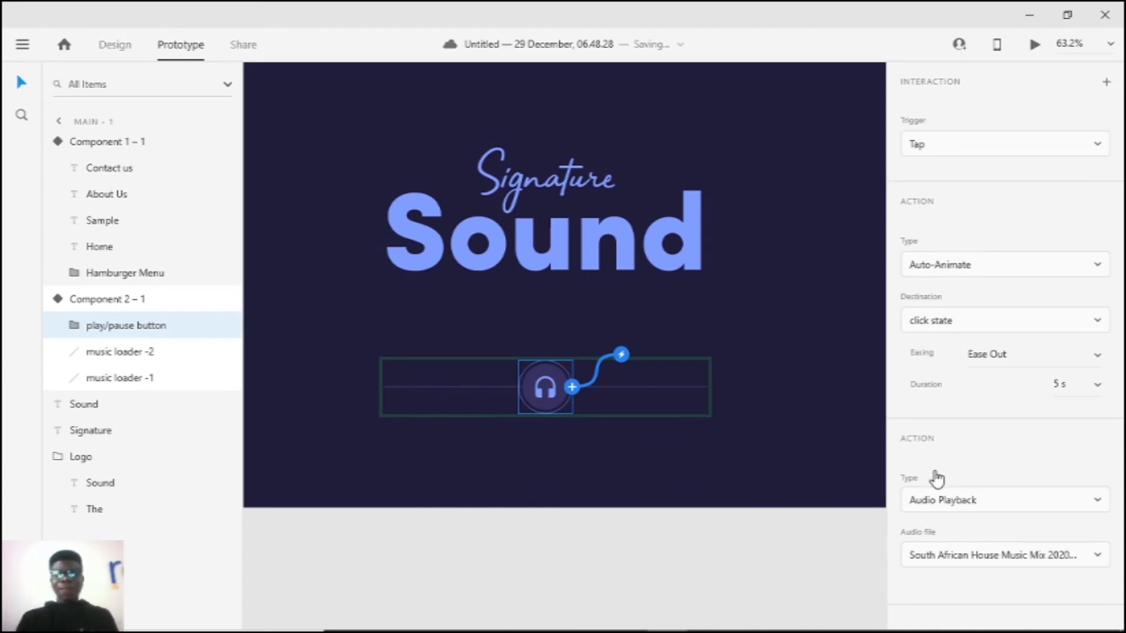
Step: Return to design mode and switch the headset component to its Default State
{"action": "left_click", "coordinate": [546, 404]}
{"action": "left_click", "coordinate": [606, 460]}
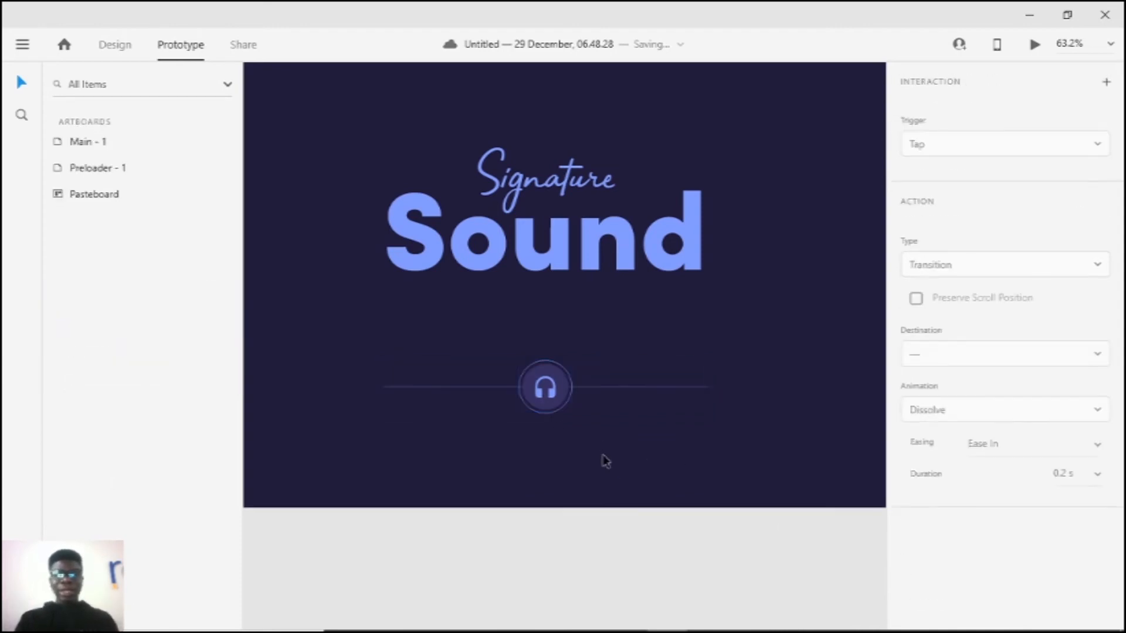
{"action": "left_click", "coordinate": [115, 45]}
{"action": "scroll", "coordinate": [560, 409], "scroll_direction": "up", "scroll_amount": 2}
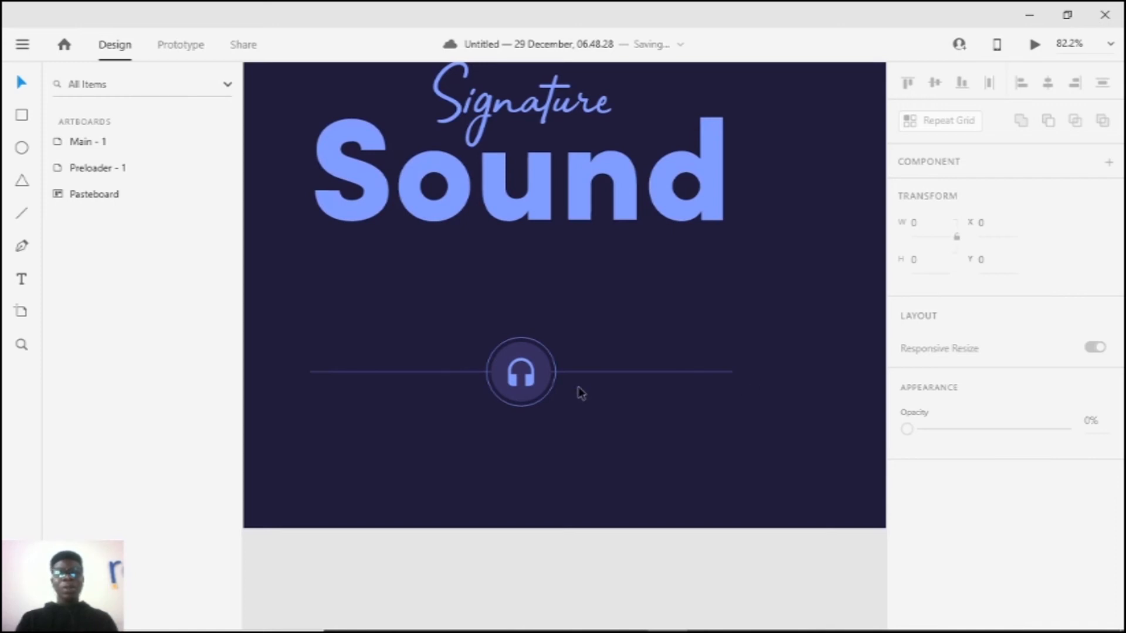
{"action": "left_click", "coordinate": [537, 381]}
{"action": "scroll", "coordinate": [537, 383], "scroll_direction": "up", "scroll_amount": 4}
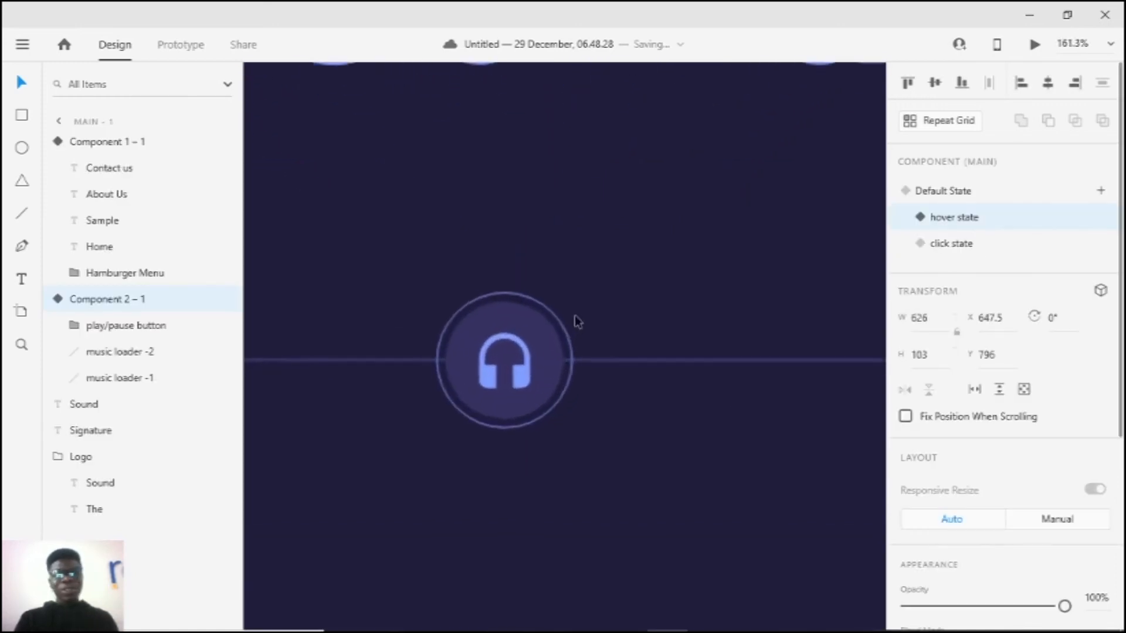
{"action": "left_click", "coordinate": [1001, 198]}
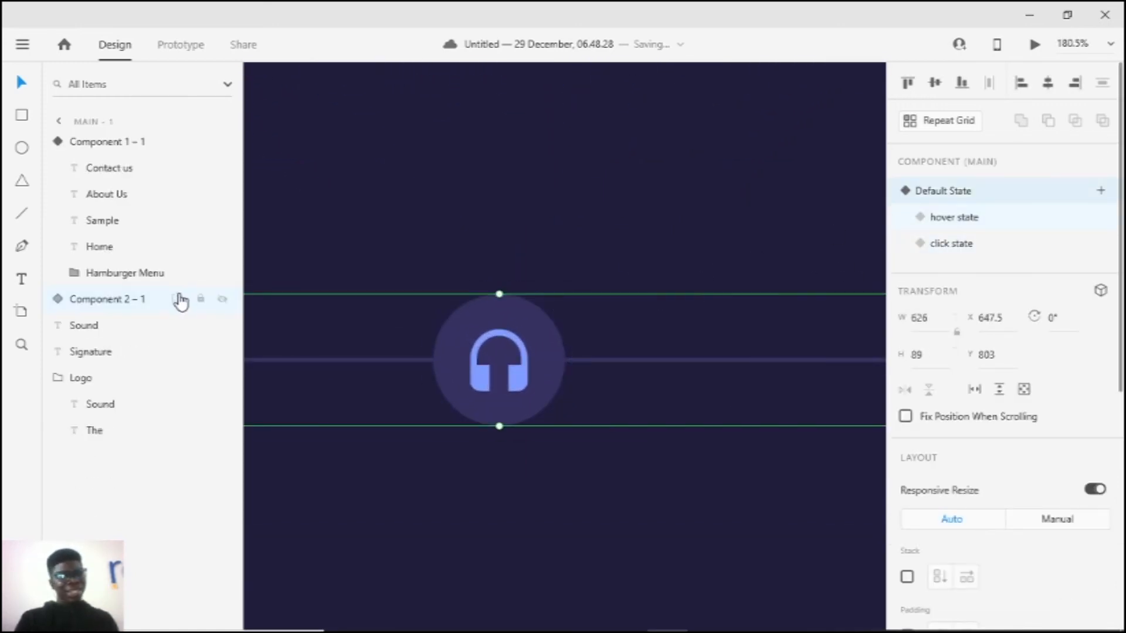
Step: Examine the Default State's layers, including music loader -2 and the two ellipses inside the play/pause button group
{"action": "left_click", "coordinate": [54, 300]}
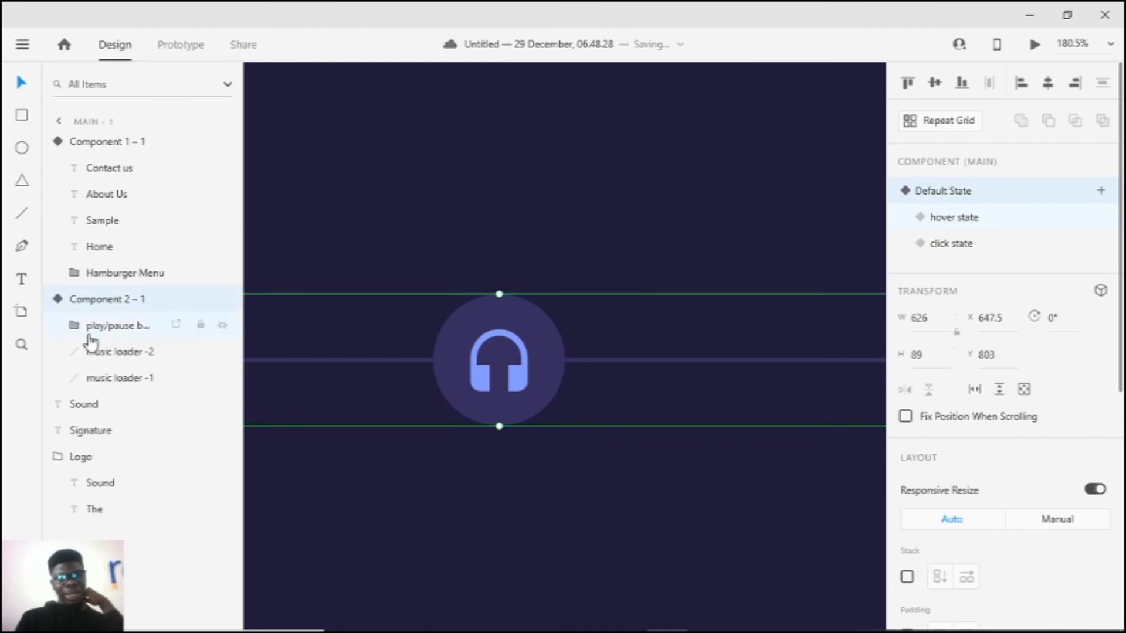
{"action": "left_click", "coordinate": [107, 361]}
{"action": "left_click", "coordinate": [90, 335]}
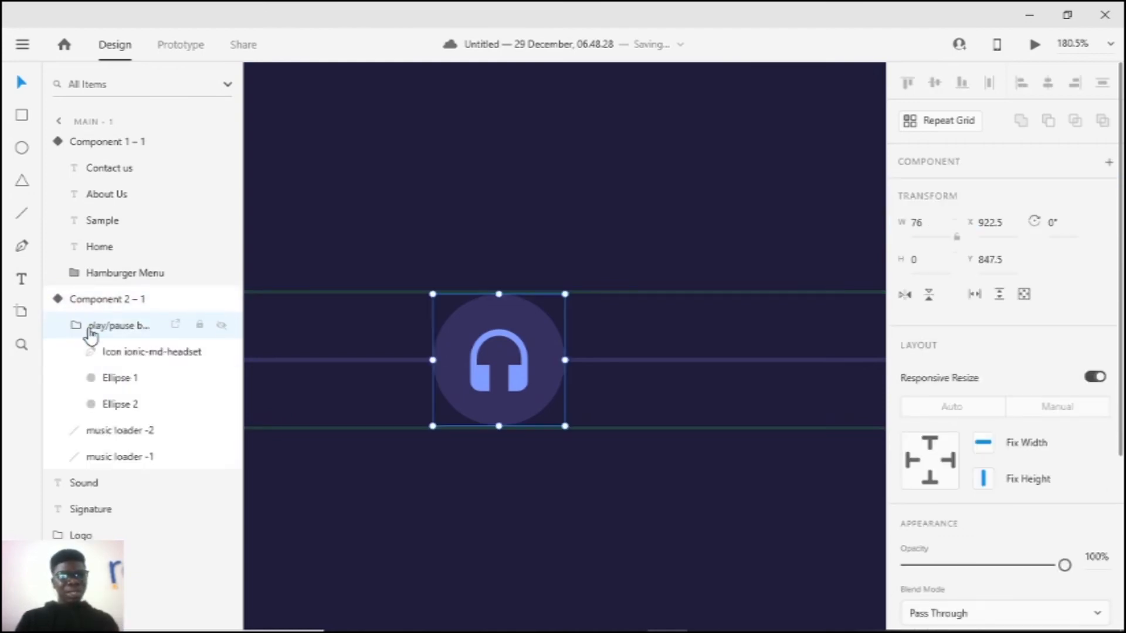
{"action": "left_click", "coordinate": [118, 398]}
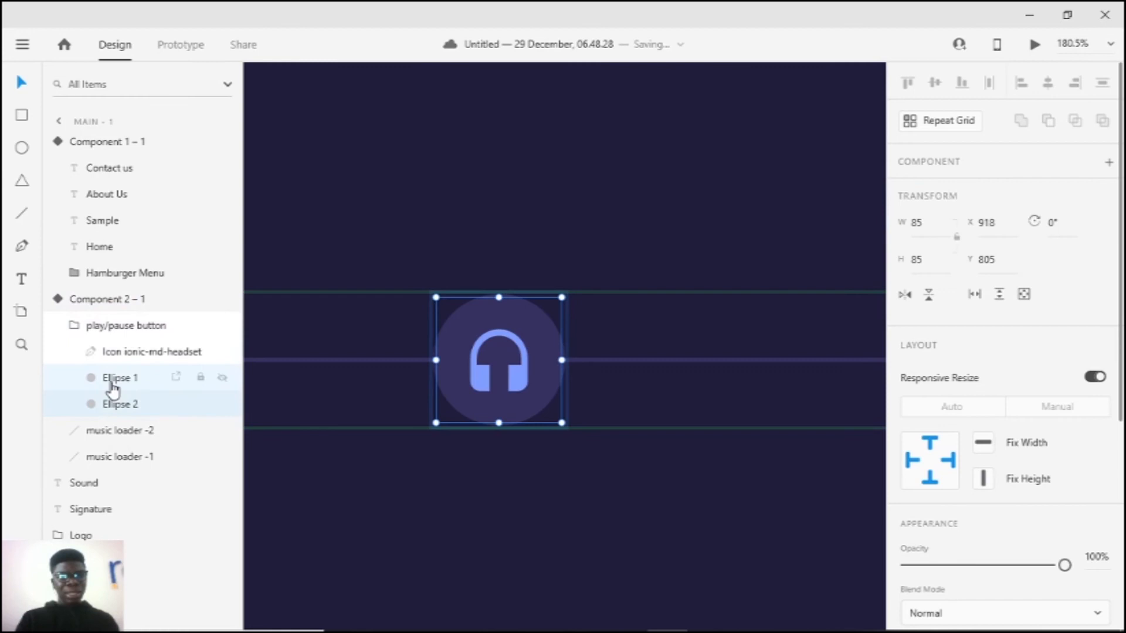
{"action": "left_click", "coordinate": [126, 386]}
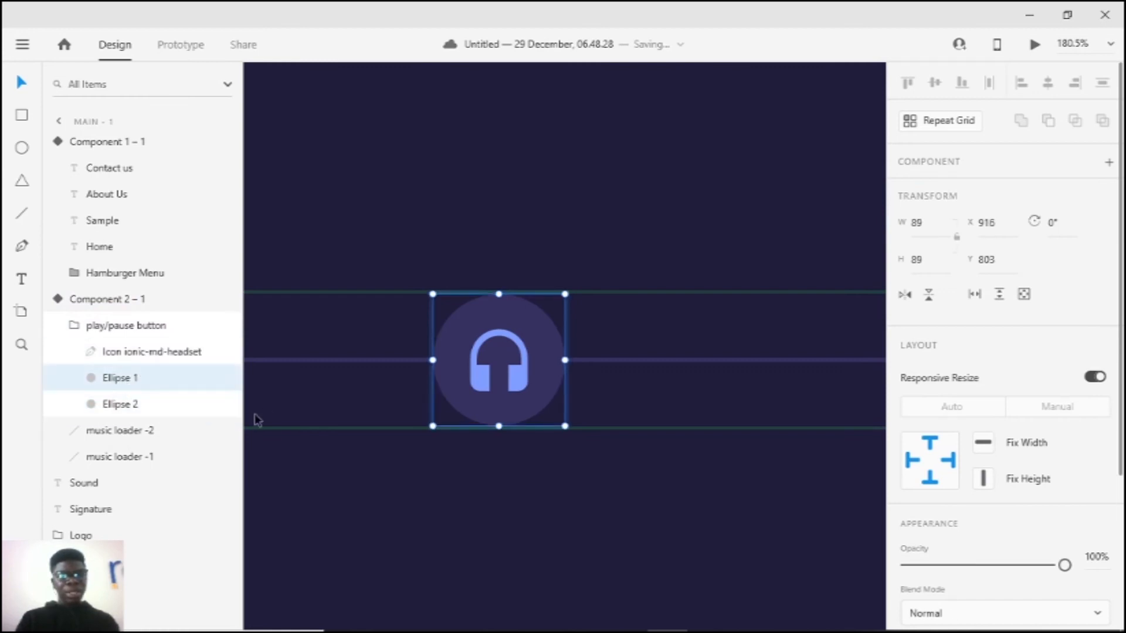
{"action": "key", "text": "Escape"}
{"action": "key", "text": "Escape"}
{"action": "key", "text": "Escape"}
{"action": "scroll", "coordinate": [603, 347], "scroll_direction": "down", "scroll_amount": 3}
{"action": "scroll", "coordinate": [587, 415], "scroll_direction": "down", "scroll_amount": 4}
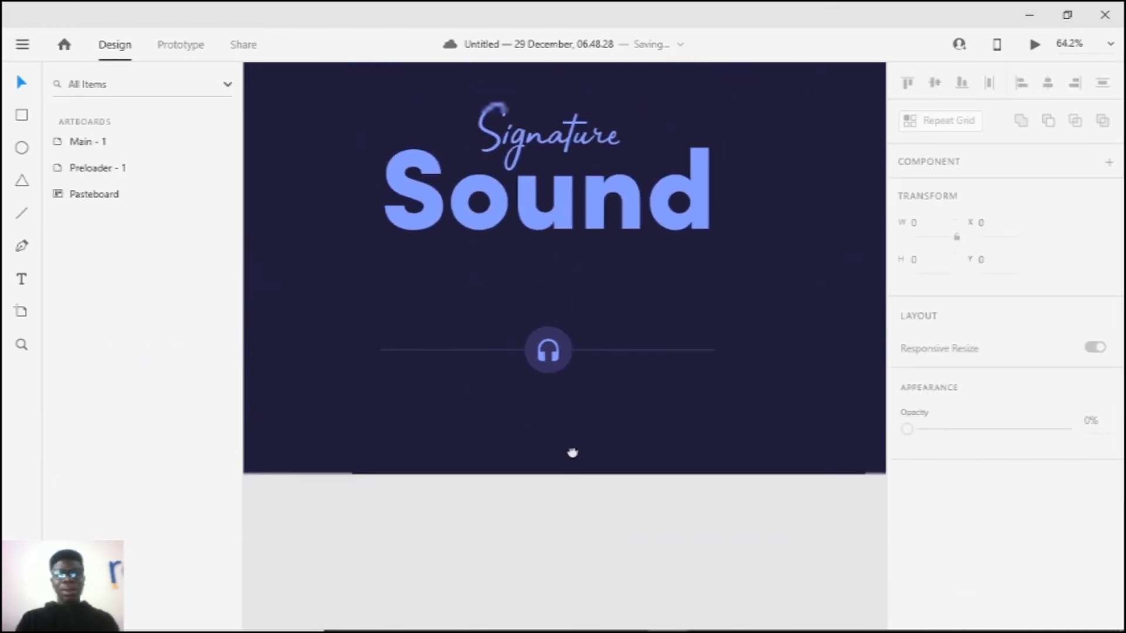
Step: Preview the prototype, test the hamburger menu toggle and close the preview
{"action": "left_click_drag", "start_coordinate": [570, 452], "coordinate": [582, 481]}
{"action": "key", "text": "ctrl+Return"}
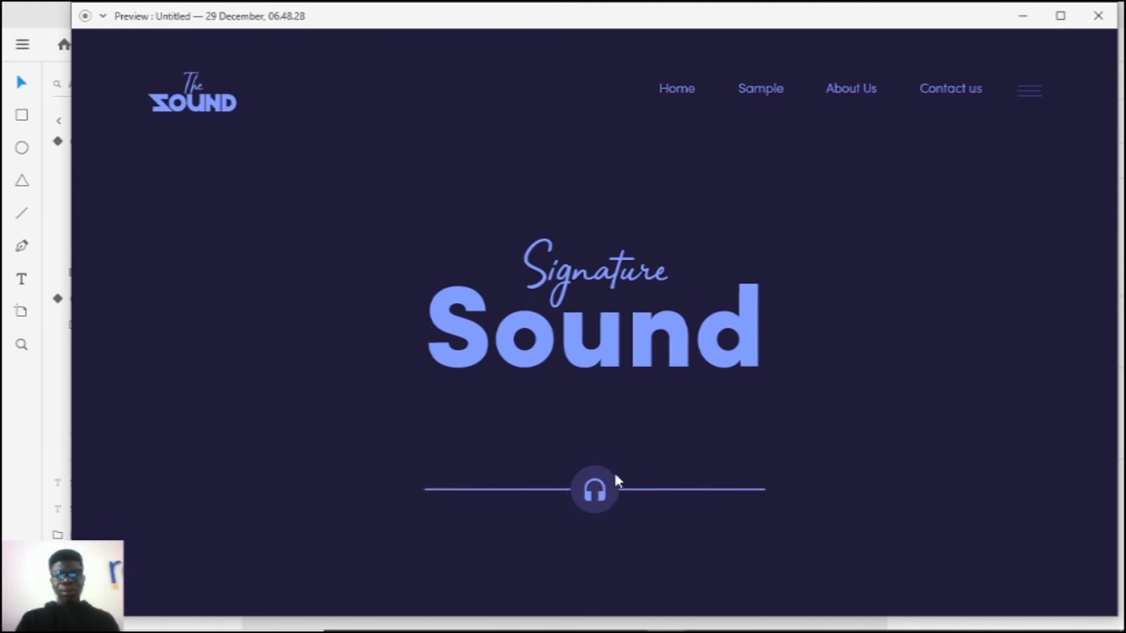
{"action": "left_click", "coordinate": [1039, 101]}
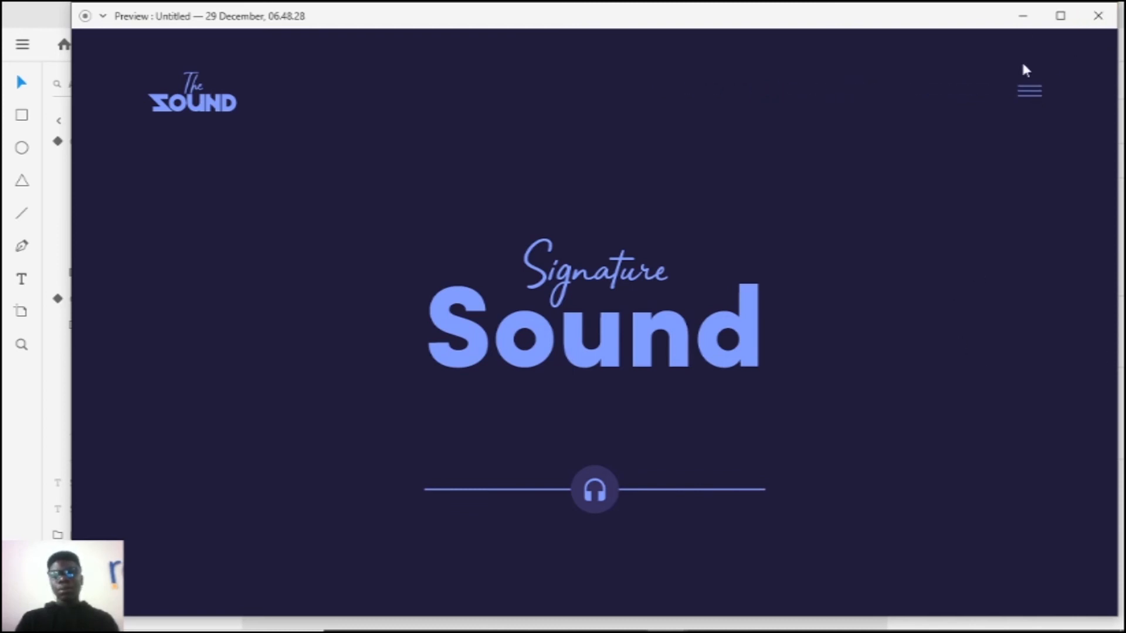
{"action": "left_click", "coordinate": [1097, 16]}
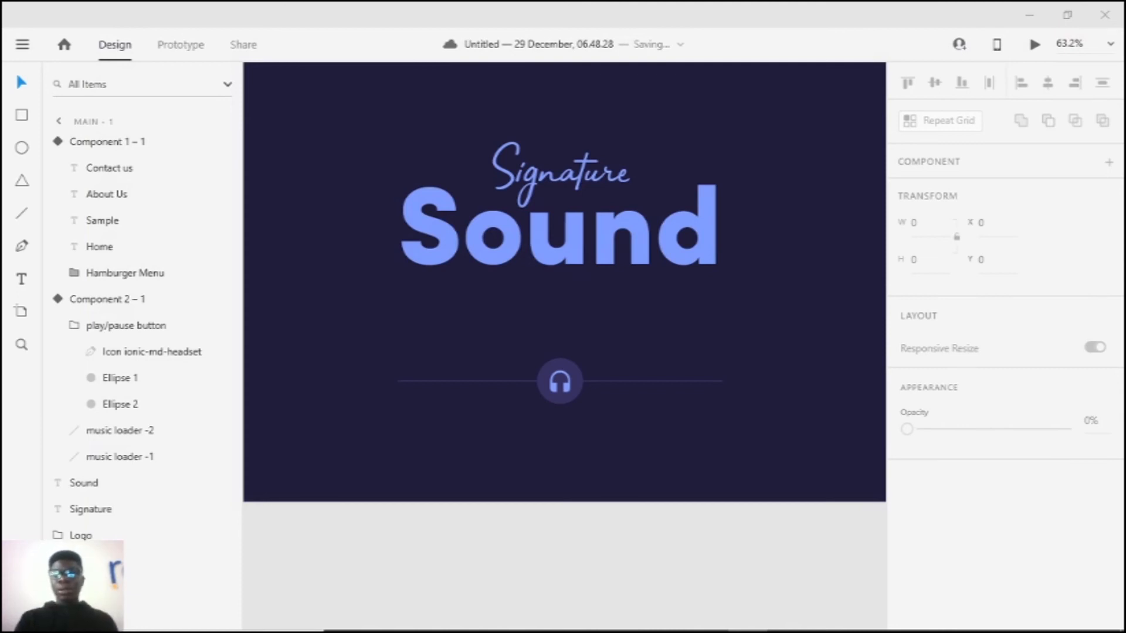
Step: Select the headset component, preview the prototype again and close the preview
{"action": "left_click", "coordinate": [561, 380]}
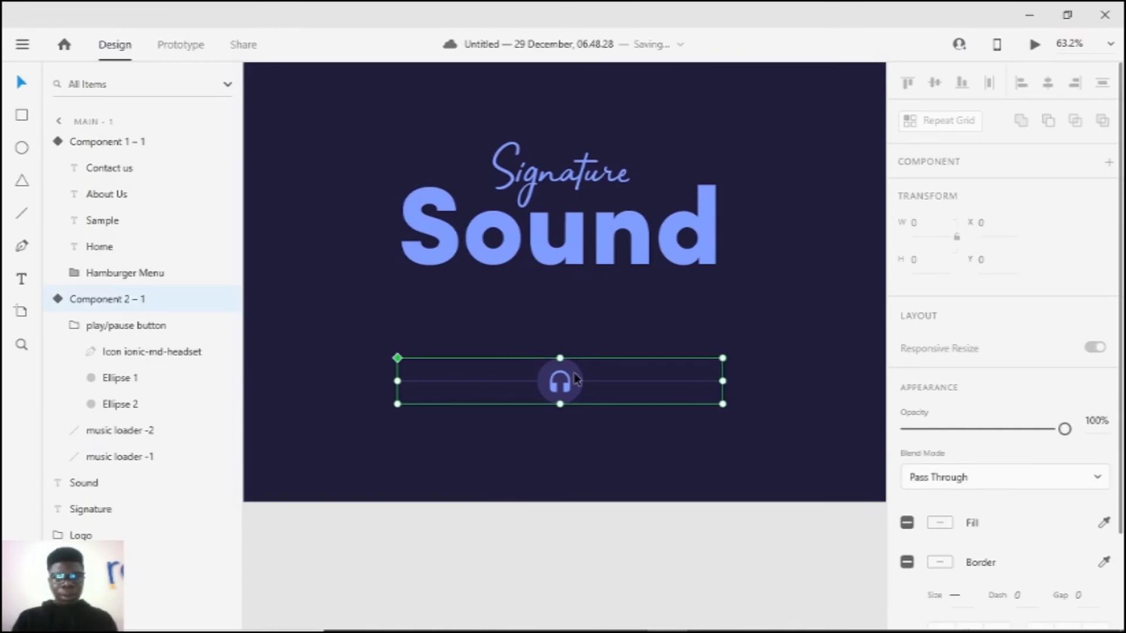
{"action": "scroll", "coordinate": [575, 380], "scroll_direction": "up", "scroll_amount": 2}
{"action": "key", "text": "ctrl+Return"}
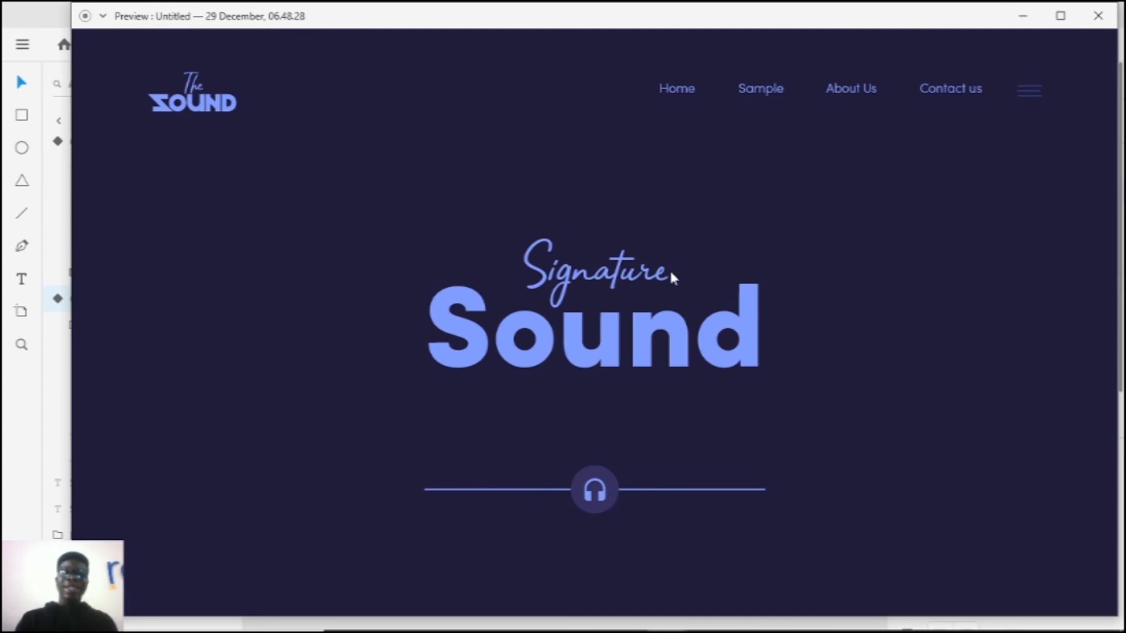
{"action": "left_click", "coordinate": [1088, 21]}
Step: Compare the headset component's hover state with its click state
{"action": "scroll", "coordinate": [573, 410], "scroll_direction": "up", "scroll_amount": 2}
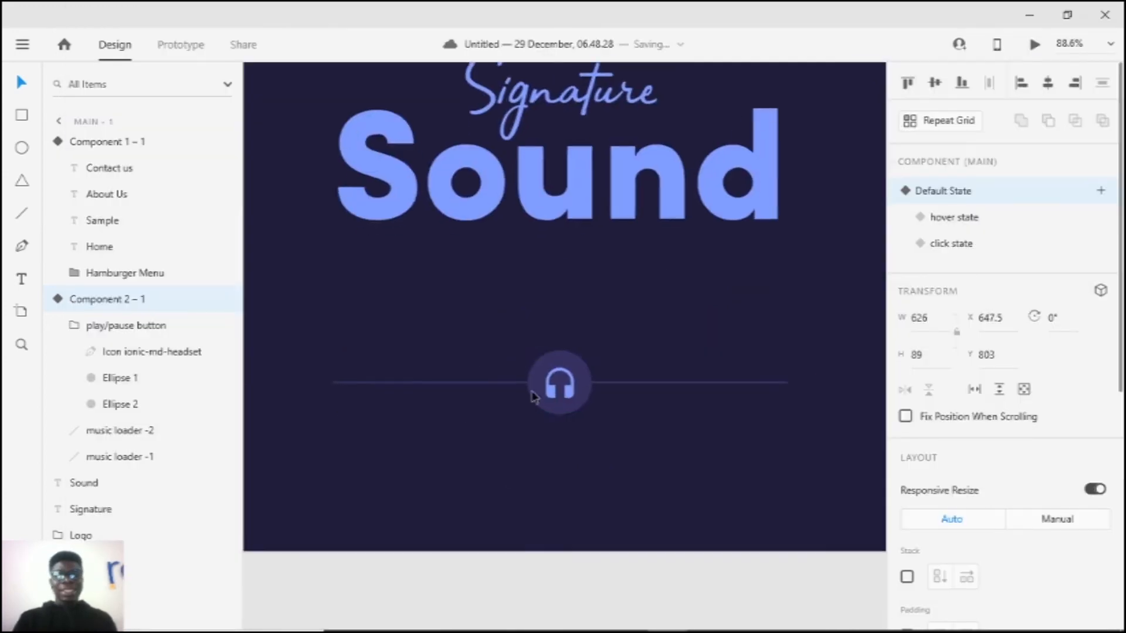
{"action": "left_click", "coordinate": [954, 225]}
{"action": "left_click", "coordinate": [960, 246]}
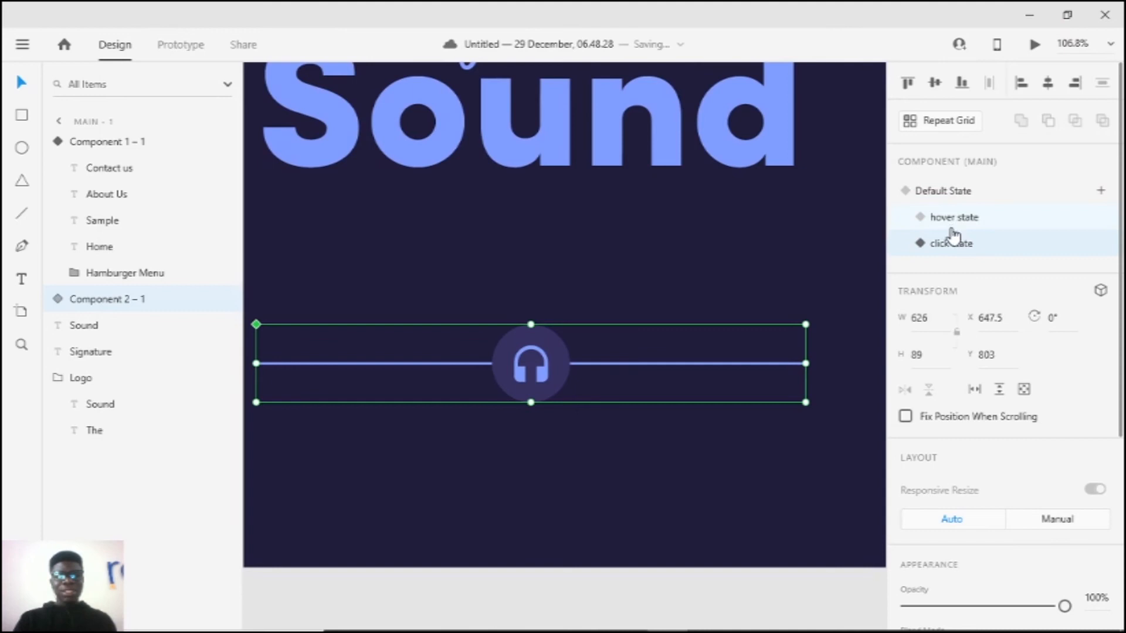
{"action": "left_click", "coordinate": [951, 227]}
{"action": "left_click", "coordinate": [956, 244]}
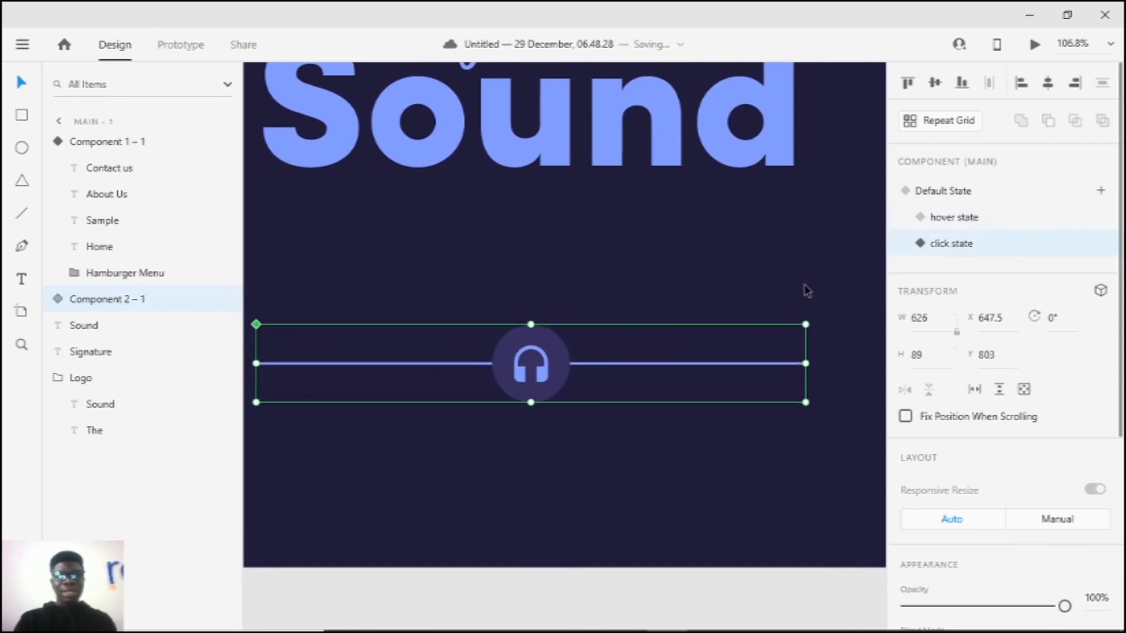
{"action": "left_click", "coordinate": [943, 229]}
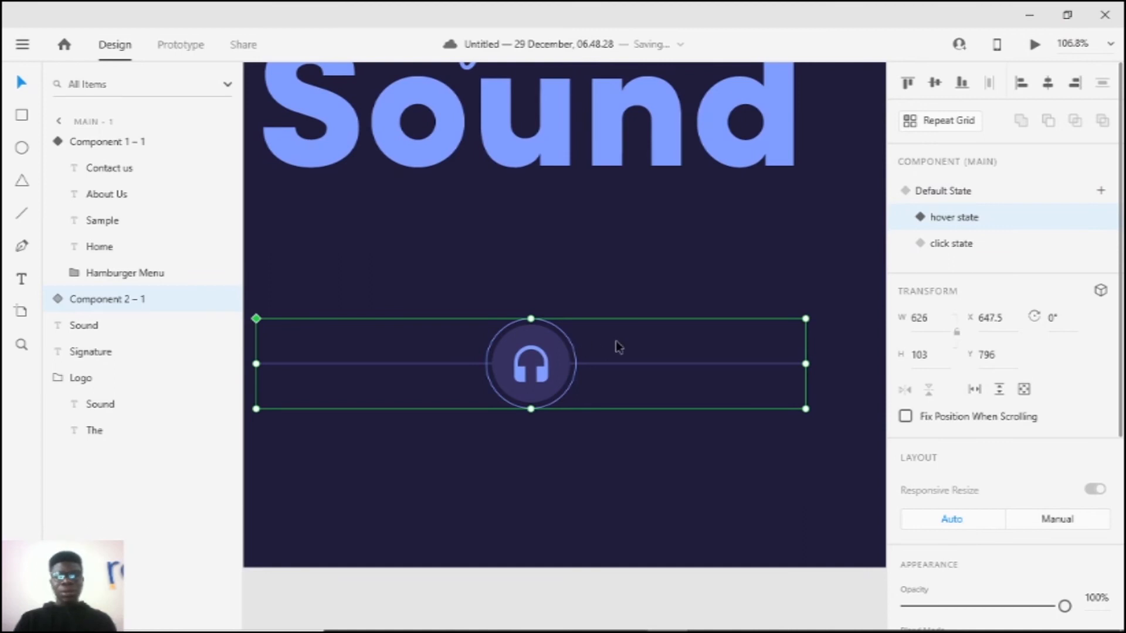
Step: Delete the click state from the headset component
{"action": "left_click", "coordinate": [991, 246]}
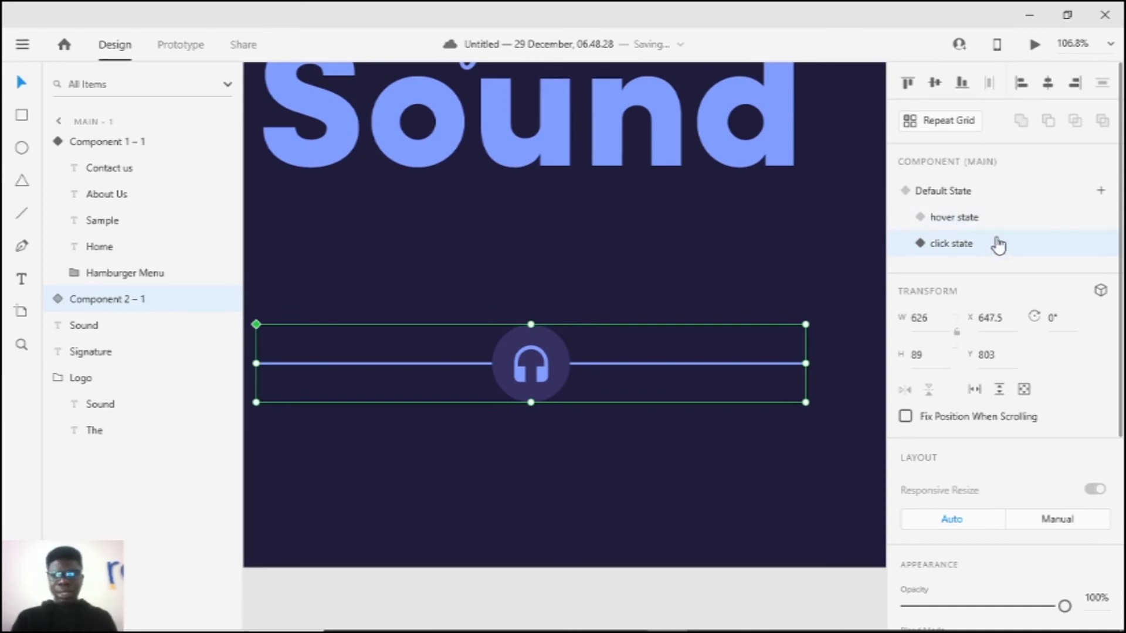
{"action": "right_click", "coordinate": [988, 242]}
{"action": "left_click", "coordinate": [1021, 239]}
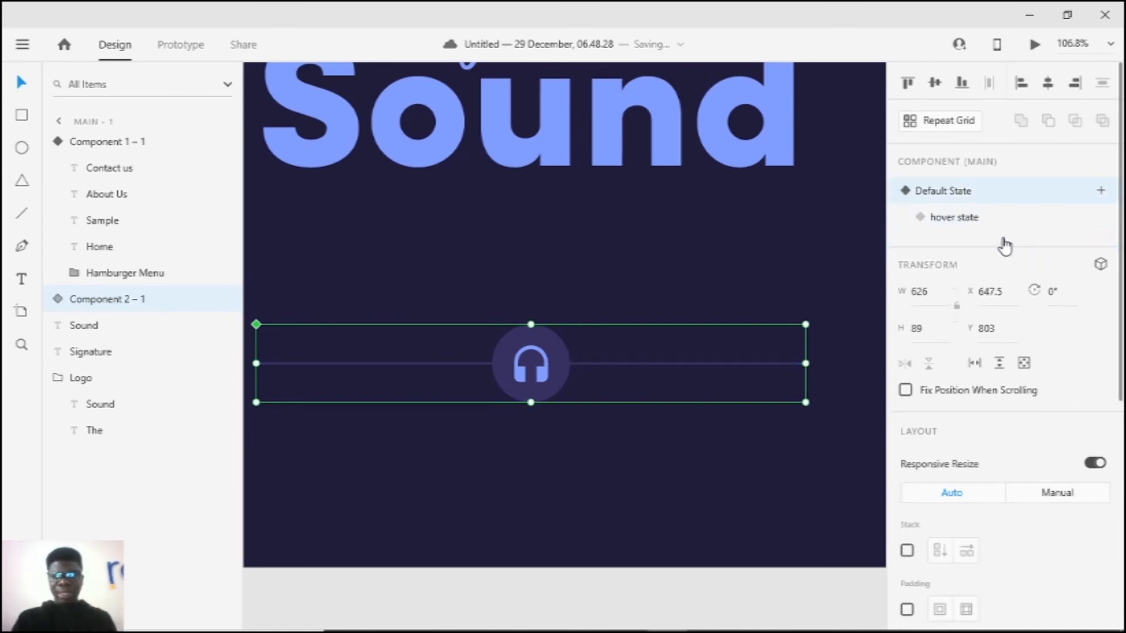
Step: Add a new state based on the headset component's hover state and name it click state
{"action": "left_click", "coordinate": [954, 218]}
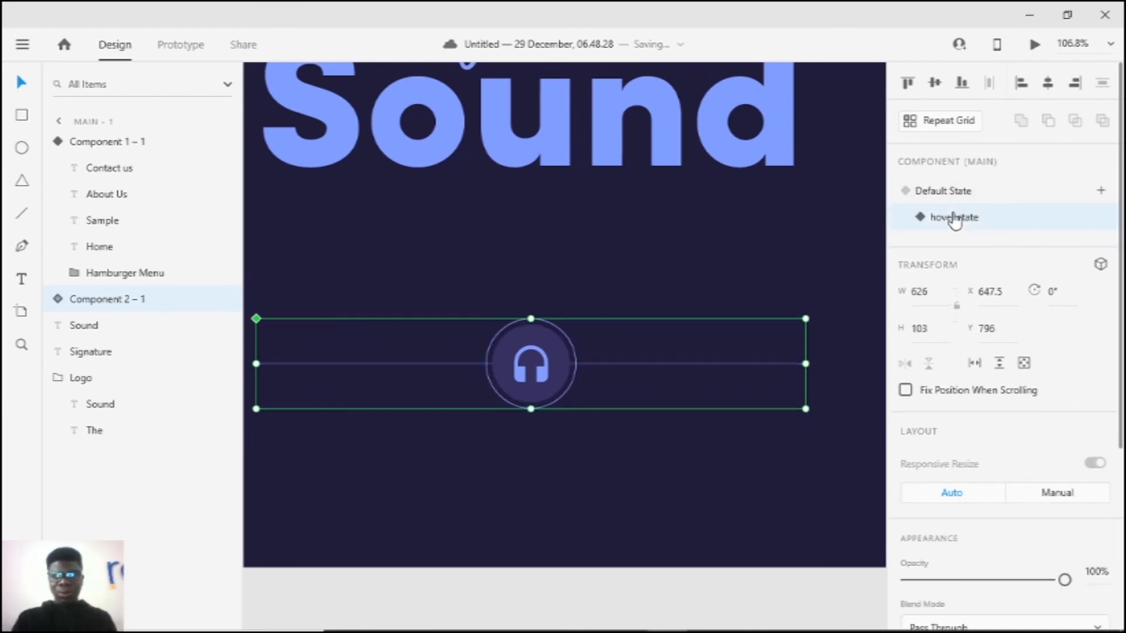
{"action": "left_click", "coordinate": [1101, 191]}
{"action": "left_click", "coordinate": [1022, 227]}
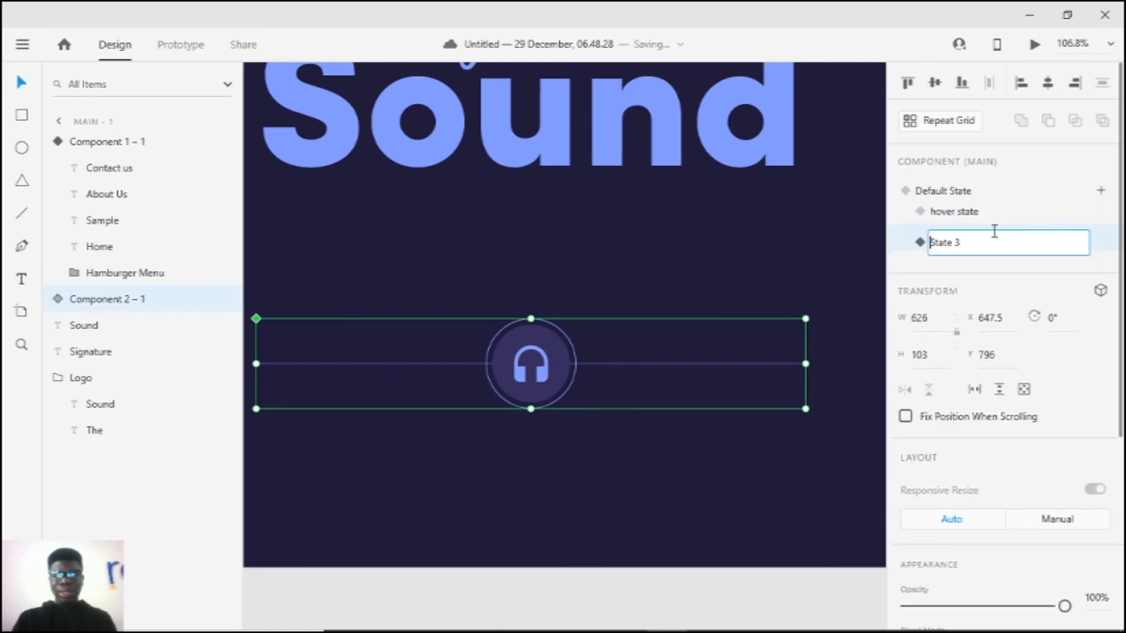
{"action": "left_click", "coordinate": [930, 245]}
{"action": "double_click", "coordinate": [946, 241]}
{"action": "key", "text": "ctrl+a"}
{"action": "type", "text": "cli"}
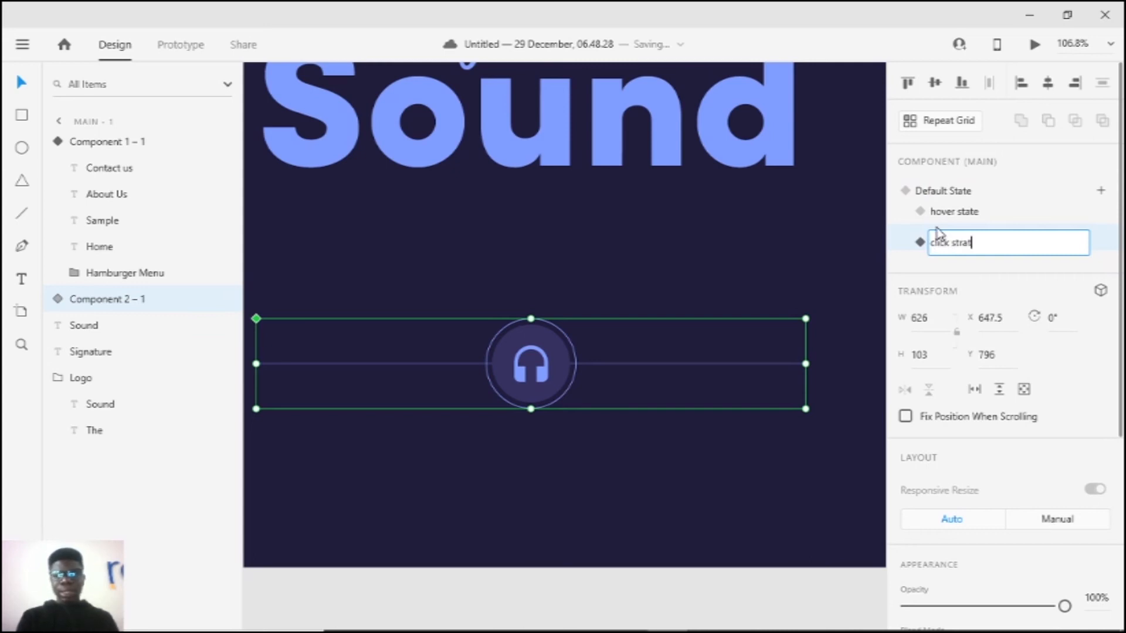
{"action": "key", "text": "Return"}
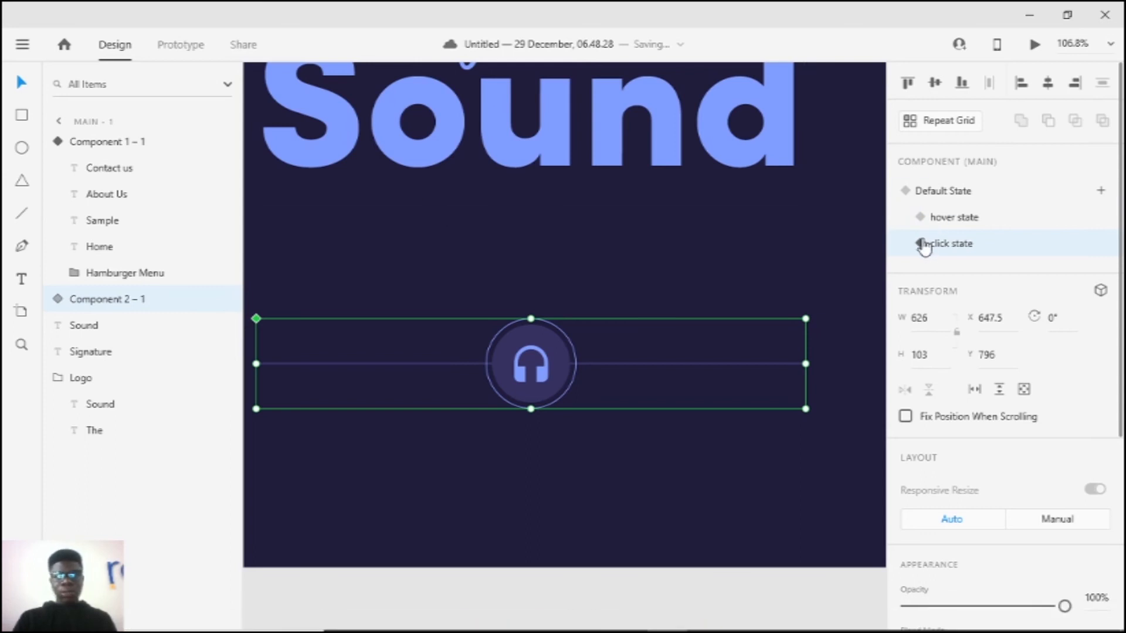
Step: In the new click state, extend the music loader -2 line across the component to a width of 626
{"action": "left_click", "coordinate": [58, 299]}
{"action": "left_click", "coordinate": [109, 364]}
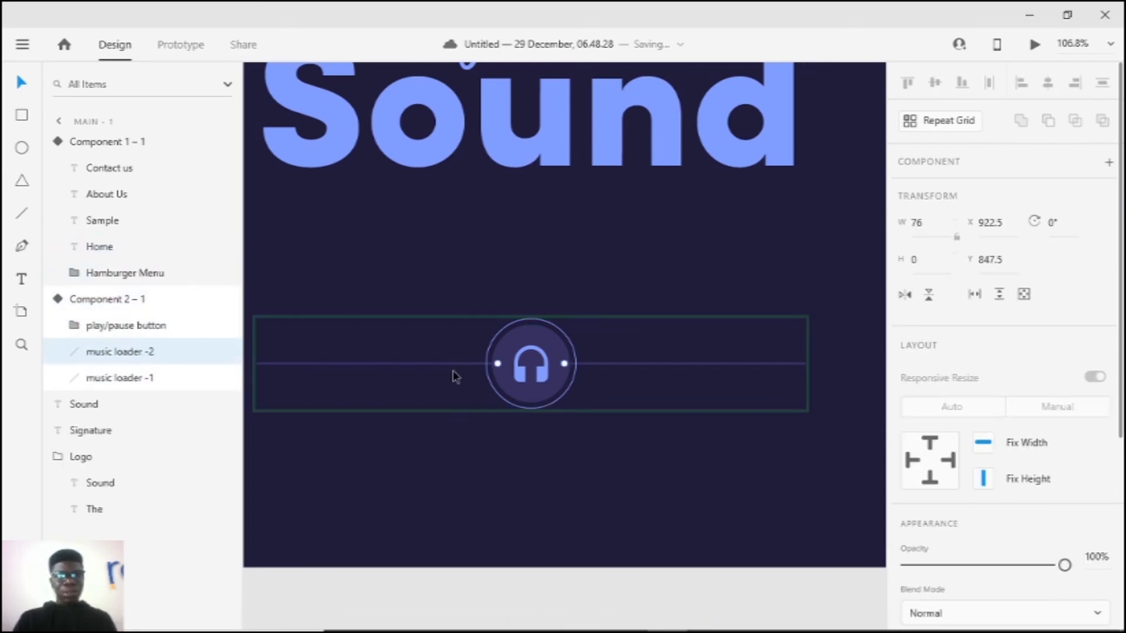
{"action": "left_click_drag", "start_coordinate": [565, 366], "coordinate": [807, 376]}
{"action": "scroll", "coordinate": [668, 352], "scroll_direction": "down", "scroll_amount": 4}
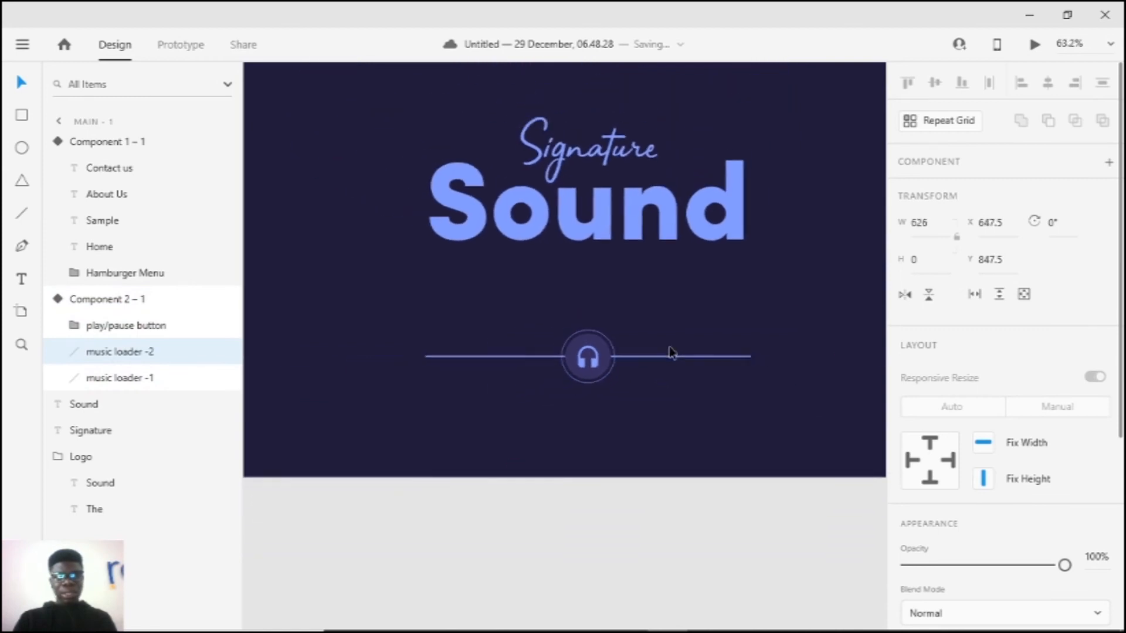
{"action": "scroll", "coordinate": [588, 383], "scroll_direction": "up", "scroll_amount": 8}
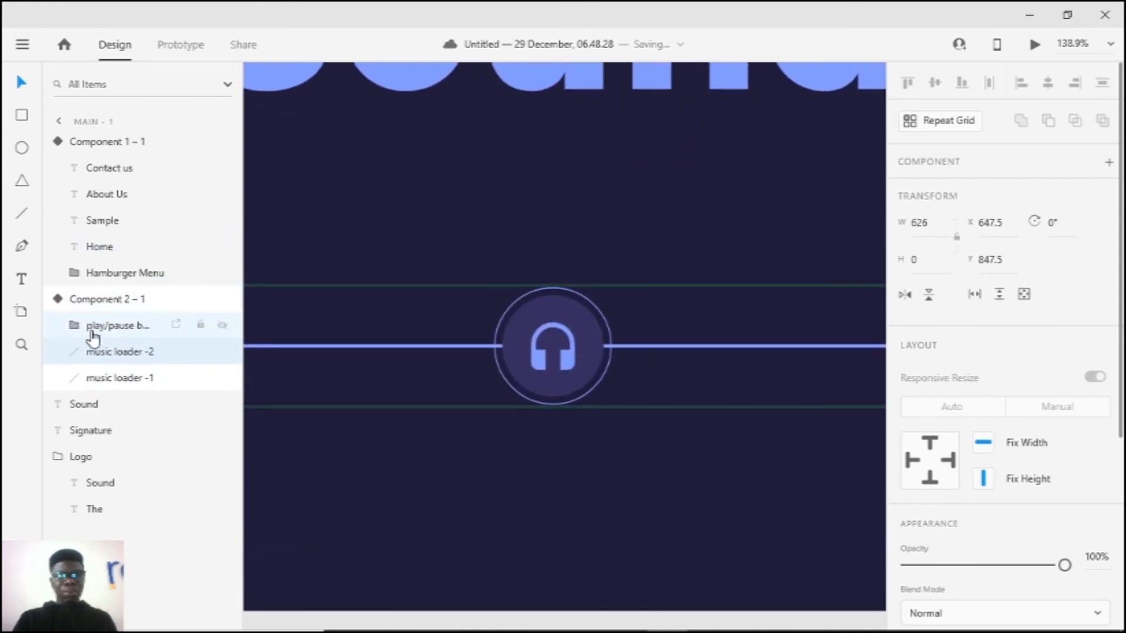
{"action": "key", "text": "Escape"}
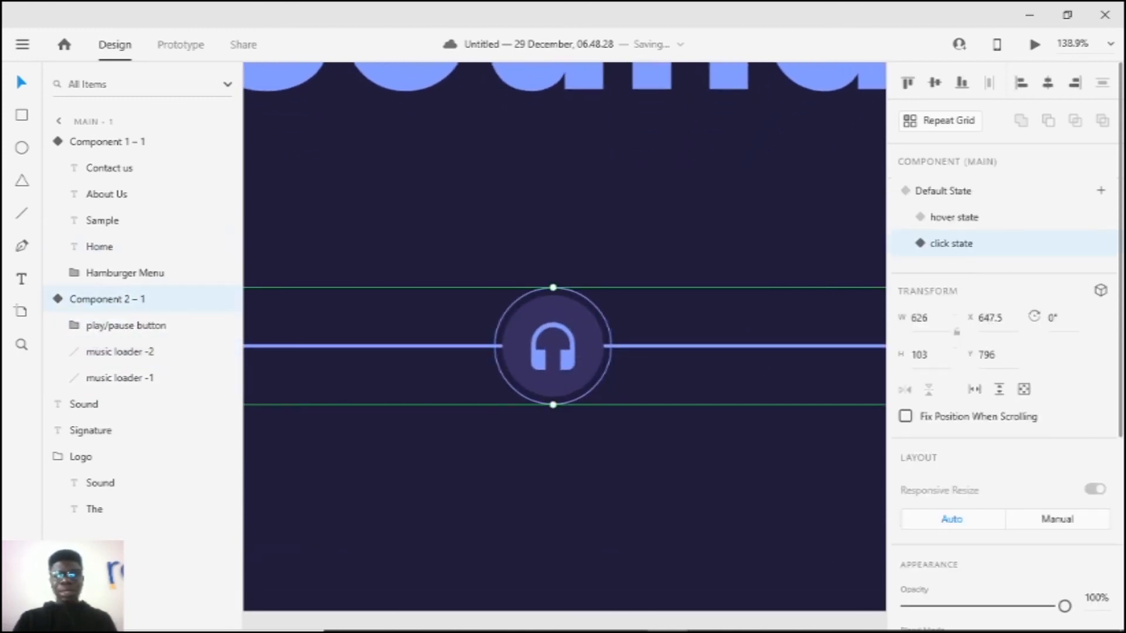
Step: In the headset component's default state, set the border size of Ellipse 2 in the play/pause button group to 2
{"action": "left_click", "coordinate": [995, 194]}
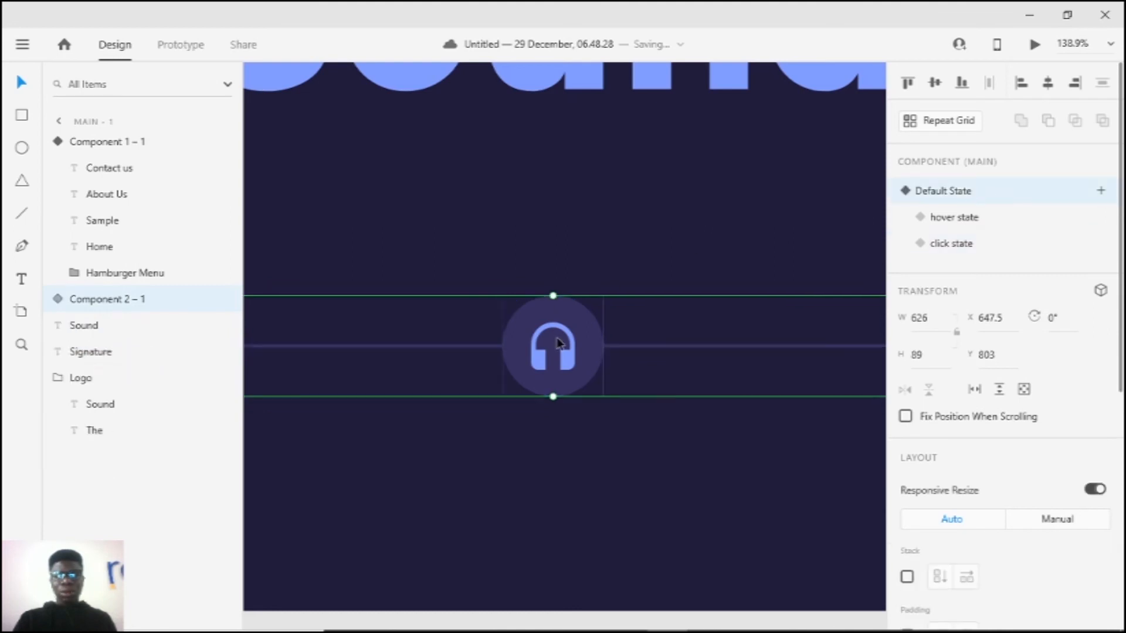
{"action": "double_click", "coordinate": [605, 346]}
{"action": "left_click", "coordinate": [128, 353]}
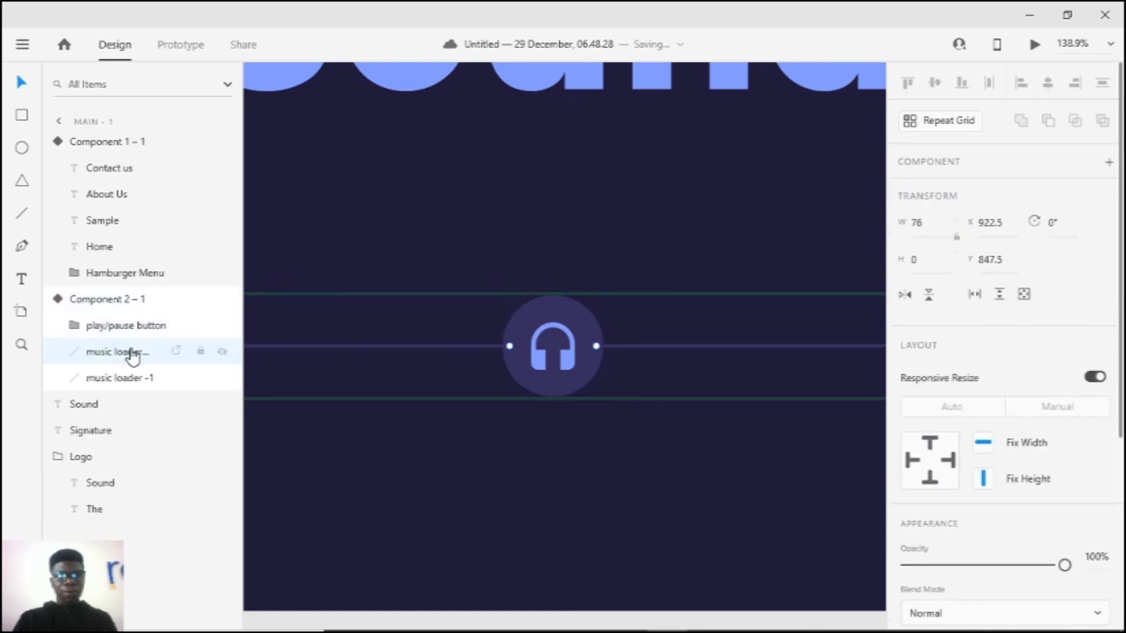
{"action": "left_click", "coordinate": [87, 326]}
{"action": "left_click", "coordinate": [74, 326]}
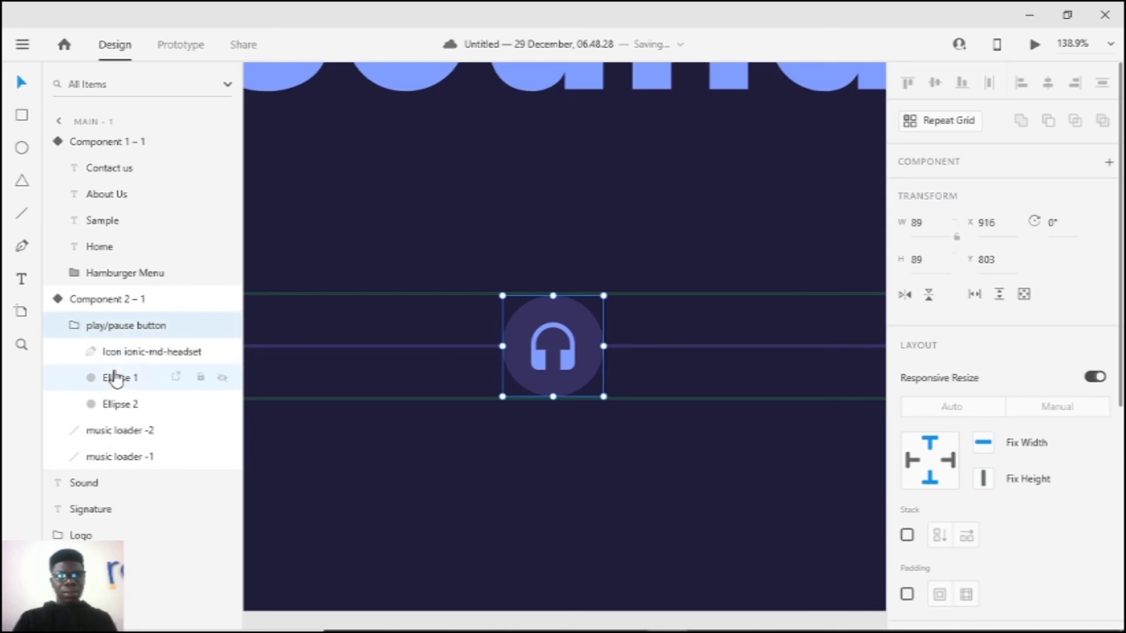
{"action": "left_click", "coordinate": [115, 375]}
{"action": "left_click", "coordinate": [128, 401]}
{"action": "scroll", "coordinate": [938, 440], "scroll_direction": "down", "scroll_amount": 5}
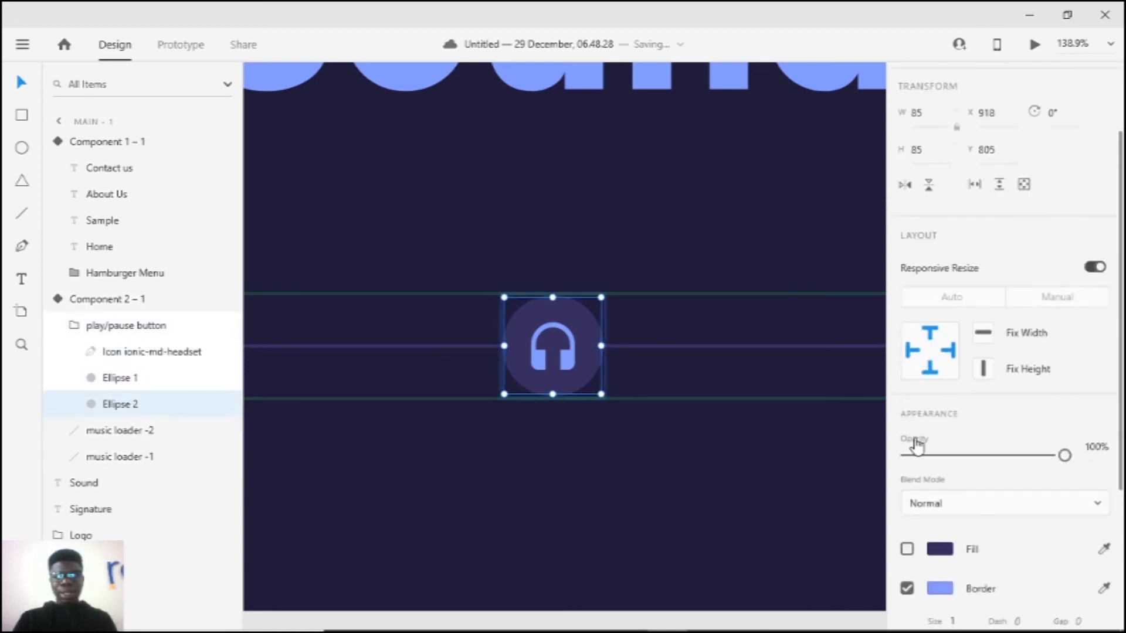
{"action": "key", "text": "Return"}
{"action": "key", "text": "Escape"}
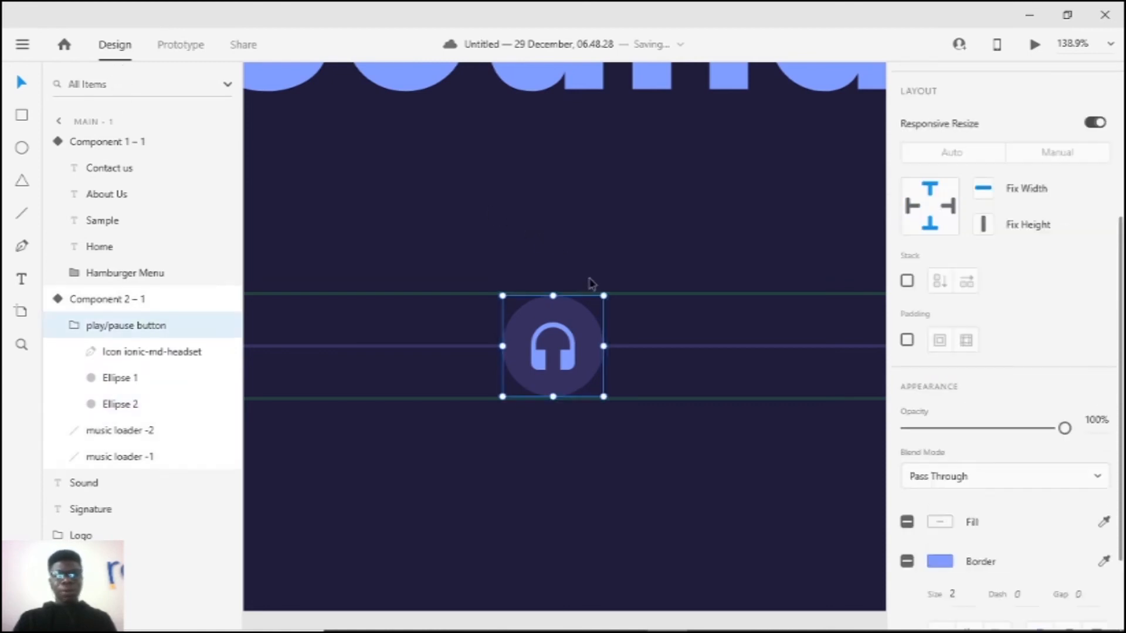
{"action": "key", "text": "Escape"}
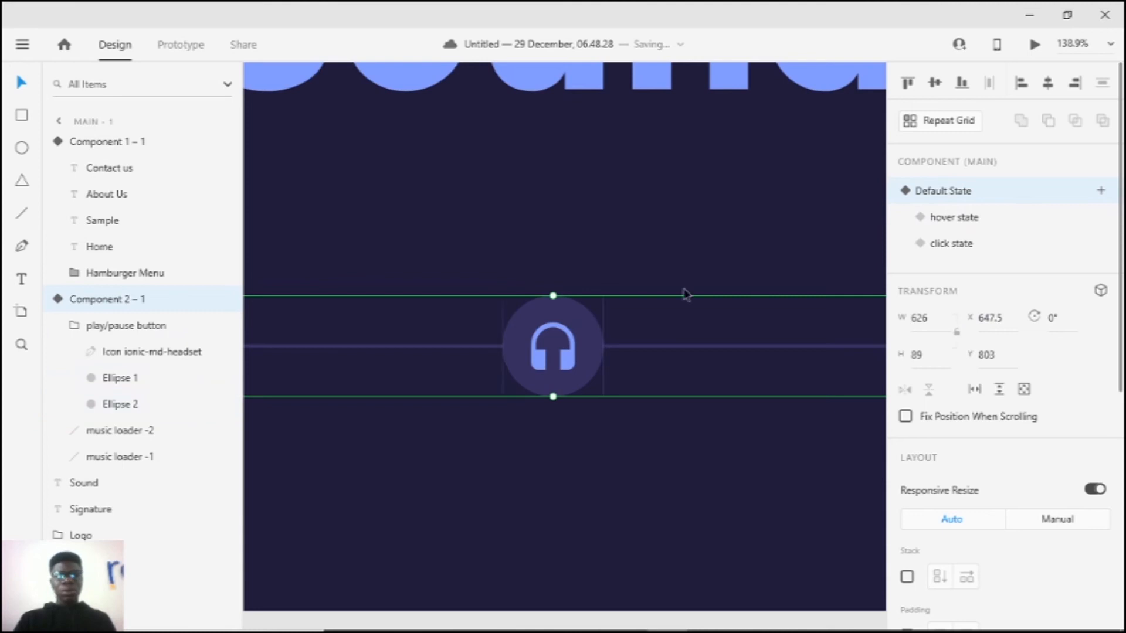
Step: Switch the headset component to its click state and select the play/pause button group inside it
{"action": "left_click", "coordinate": [981, 253]}
{"action": "scroll", "coordinate": [719, 332], "scroll_direction": "down", "scroll_amount": 5}
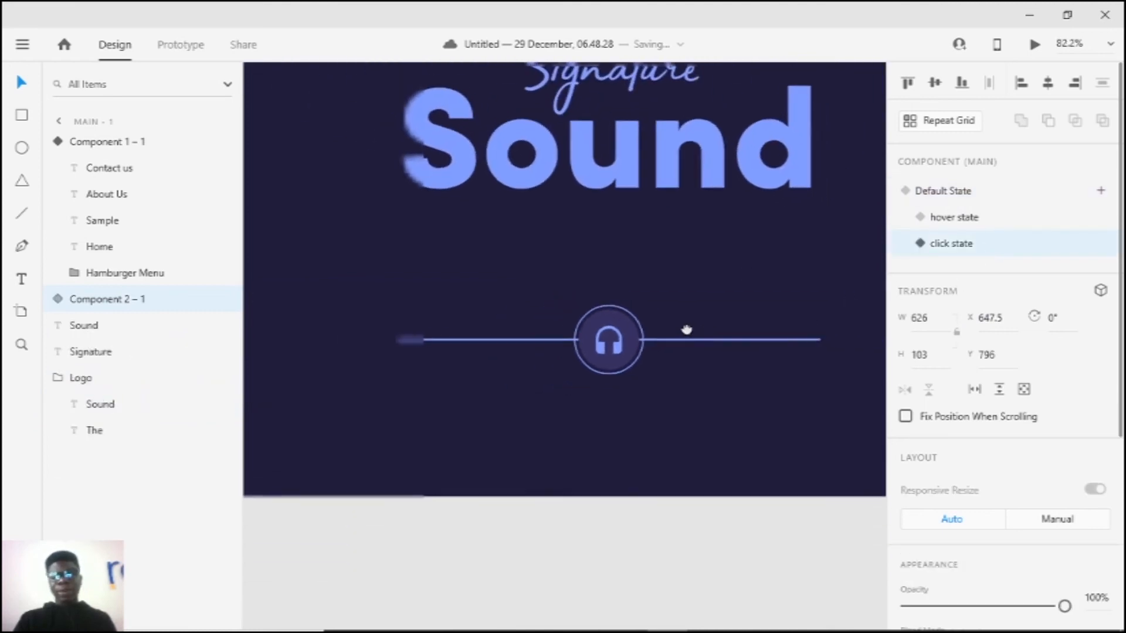
{"action": "scroll", "coordinate": [622, 343], "scroll_direction": "up", "scroll_amount": 6}
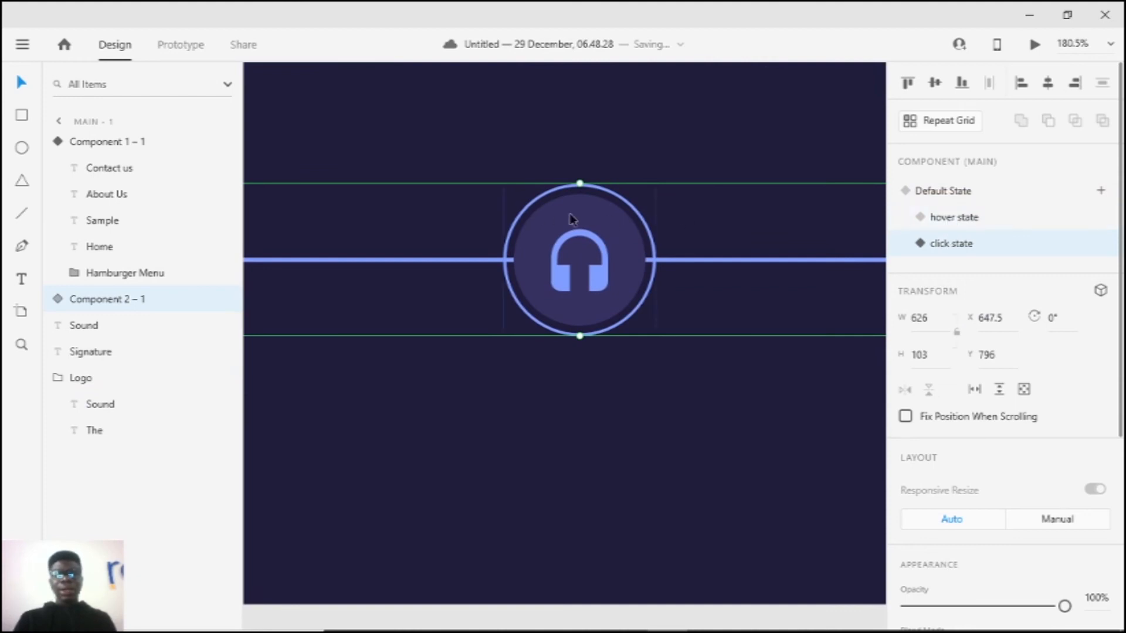
{"action": "double_click", "coordinate": [648, 228]}
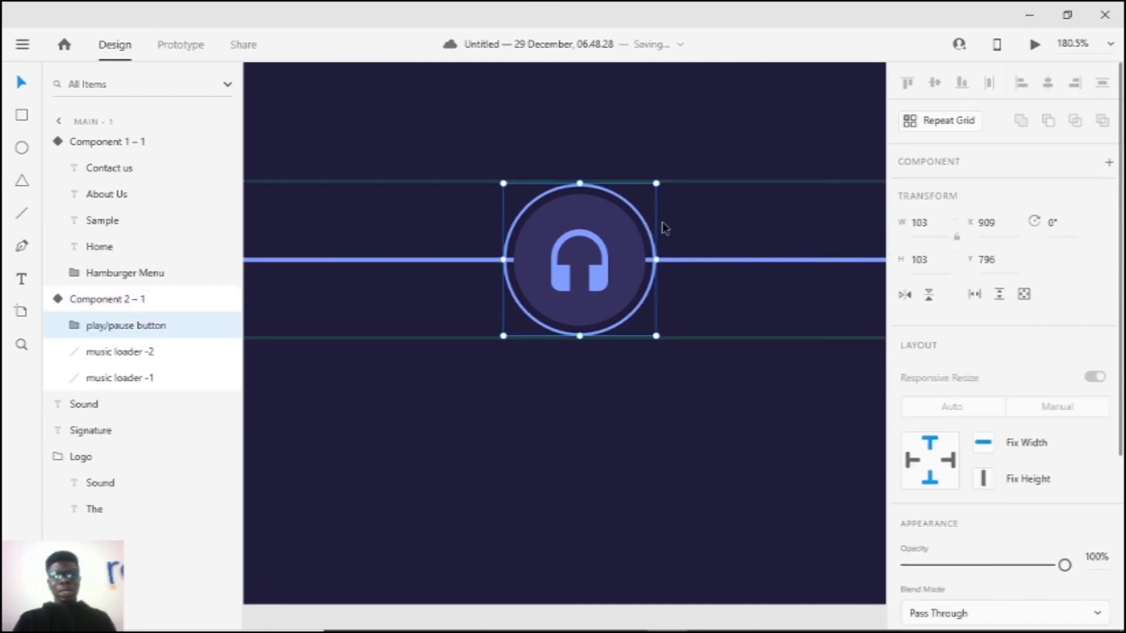
{"action": "key", "text": "ctrl+d"}
{"action": "left_click_drag", "start_coordinate": [657, 183], "coordinate": [676, 169]}
{"action": "key", "text": "ctrl+z"}
{"action": "key", "text": "ctrl+z"}
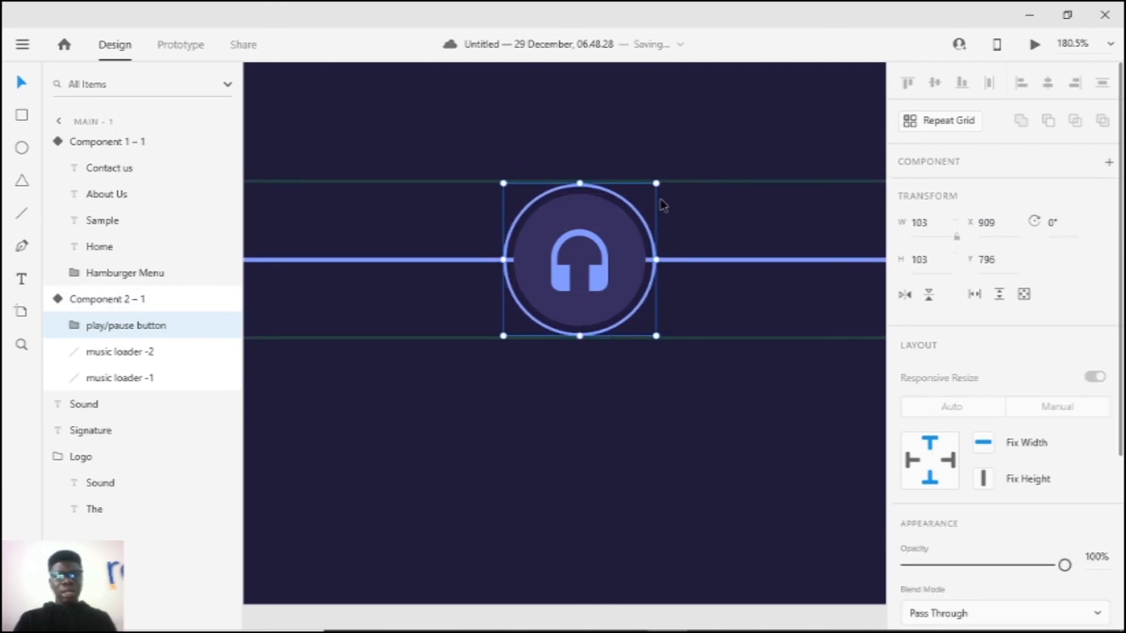
Step: Duplicate outer Ellipse 2 in the click state's play/pause button and enlarge the copy around its centre to 121 by 121
{"action": "left_click", "coordinate": [73, 325]}
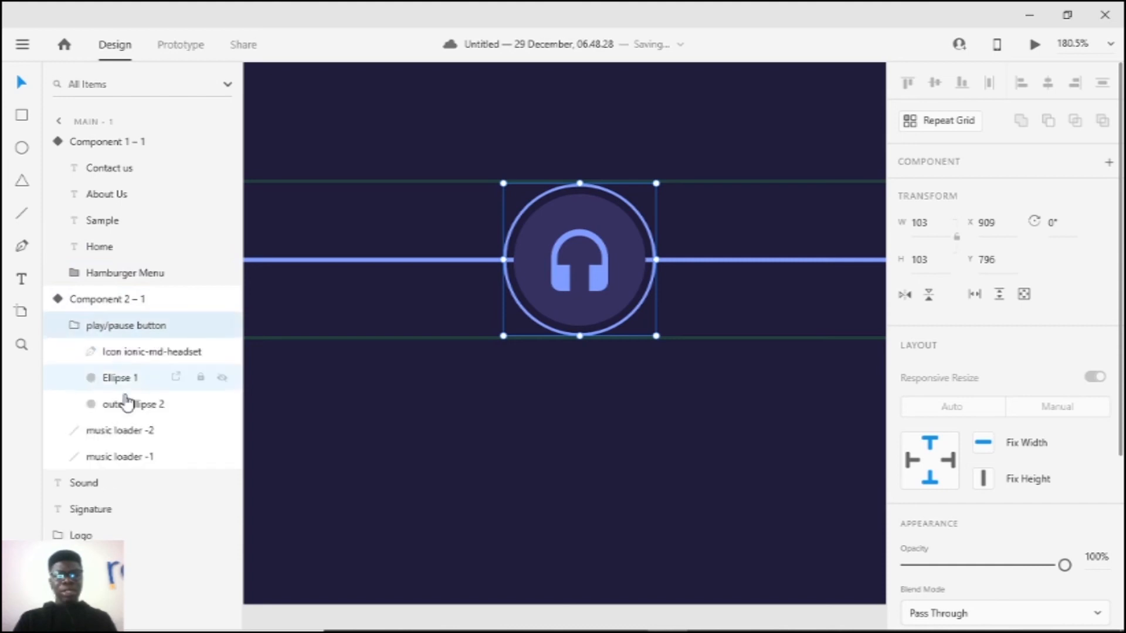
{"action": "left_click", "coordinate": [127, 404]}
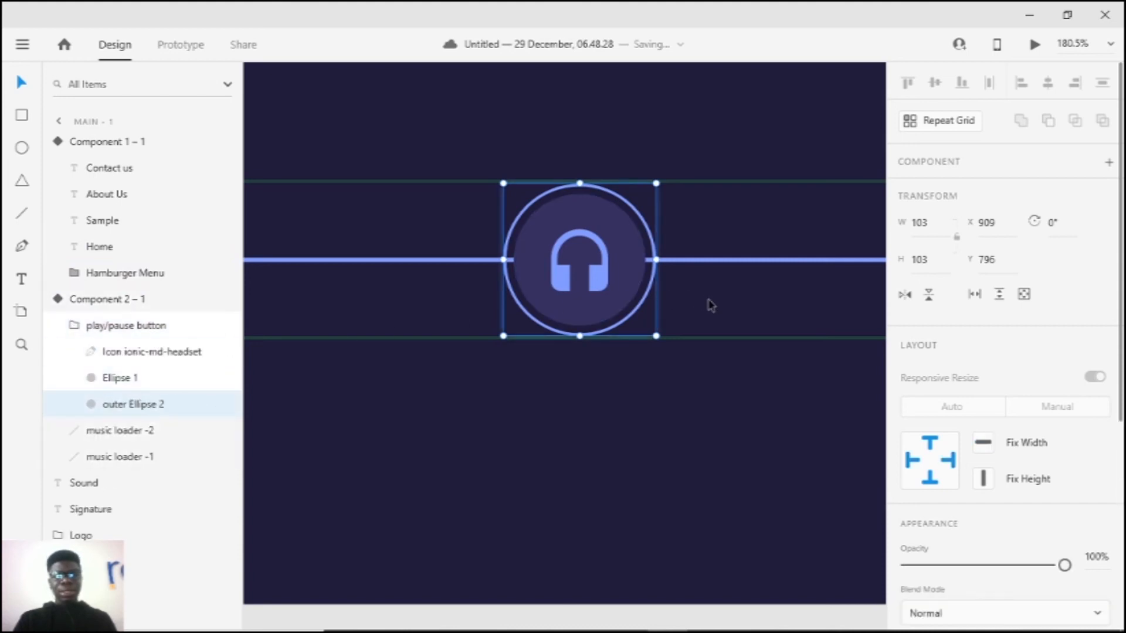
{"action": "key", "text": "ctrl+d"}
{"action": "left_click_drag", "start_coordinate": [656, 183], "coordinate": [675, 171]}
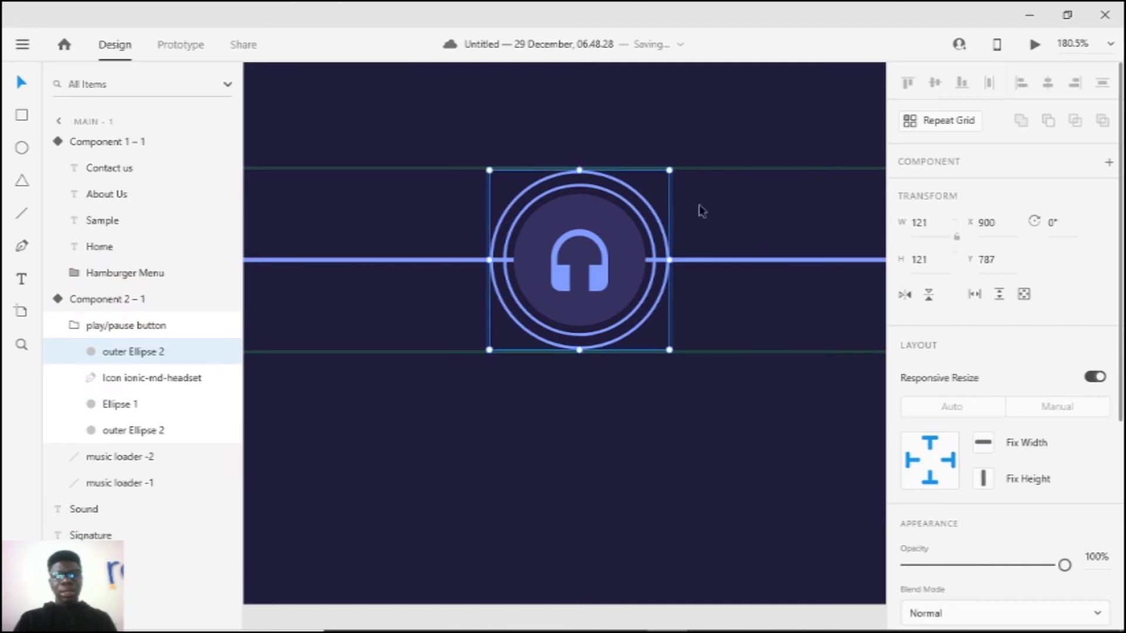
Step: Give the enlarged outer Ellipse 2 copy a border size of 1 and an opacity of 73%
{"action": "scroll", "coordinate": [997, 411], "scroll_direction": "down", "scroll_amount": 6}
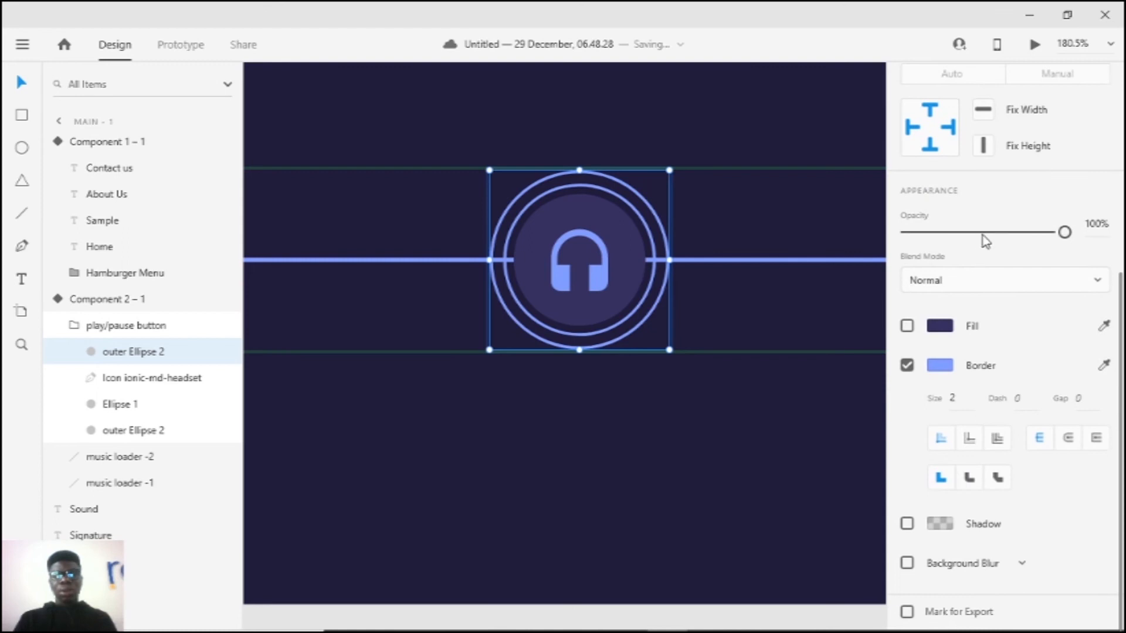
{"action": "key", "text": "Down"}
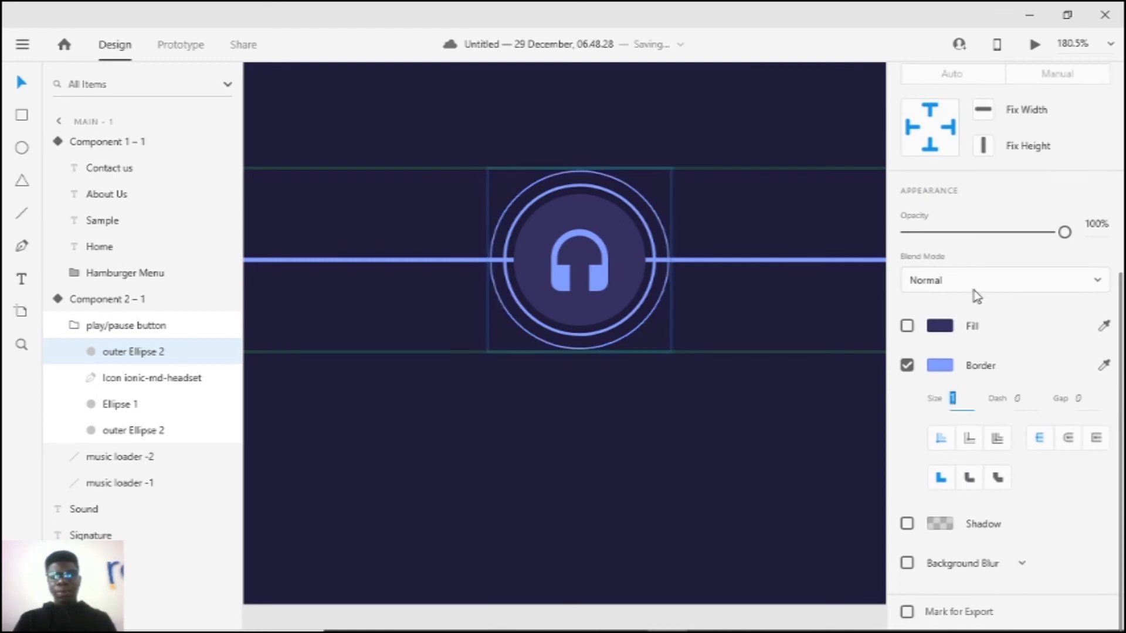
{"action": "left_click_drag", "start_coordinate": [1064, 232], "coordinate": [1022, 232]}
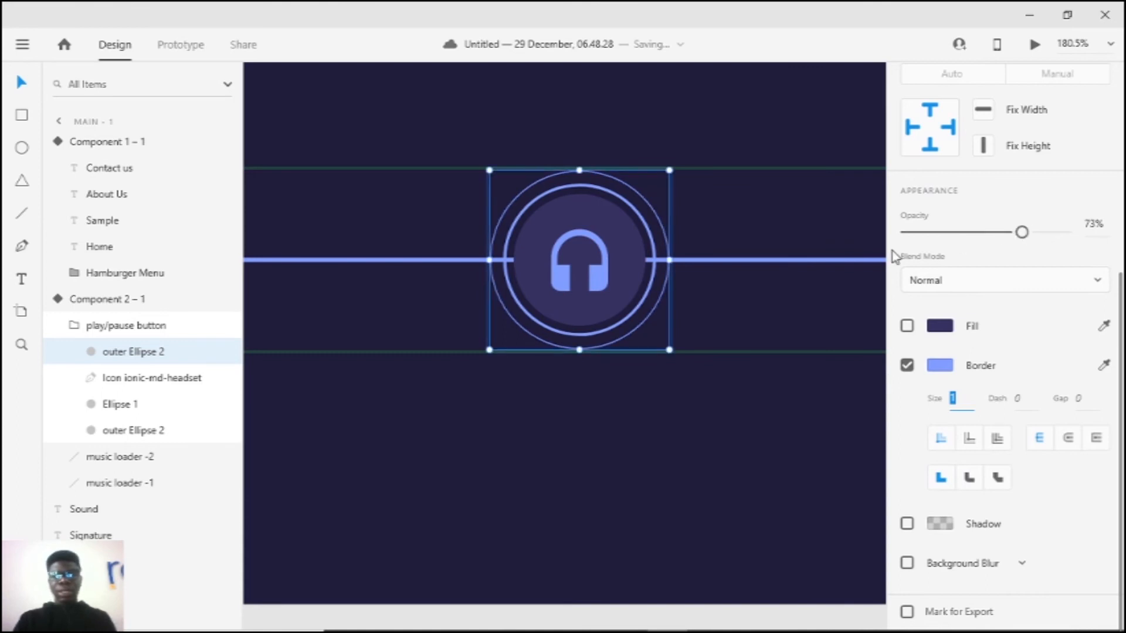
{"action": "scroll", "coordinate": [648, 333], "scroll_direction": "down", "scroll_amount": 5}
{"action": "scroll", "coordinate": [638, 326], "scroll_direction": "down", "scroll_amount": 1}
{"action": "scroll", "coordinate": [635, 325], "scroll_direction": "right", "scroll_amount": 1}
{"action": "scroll", "coordinate": [608, 317], "scroll_direction": "up", "scroll_amount": 3}
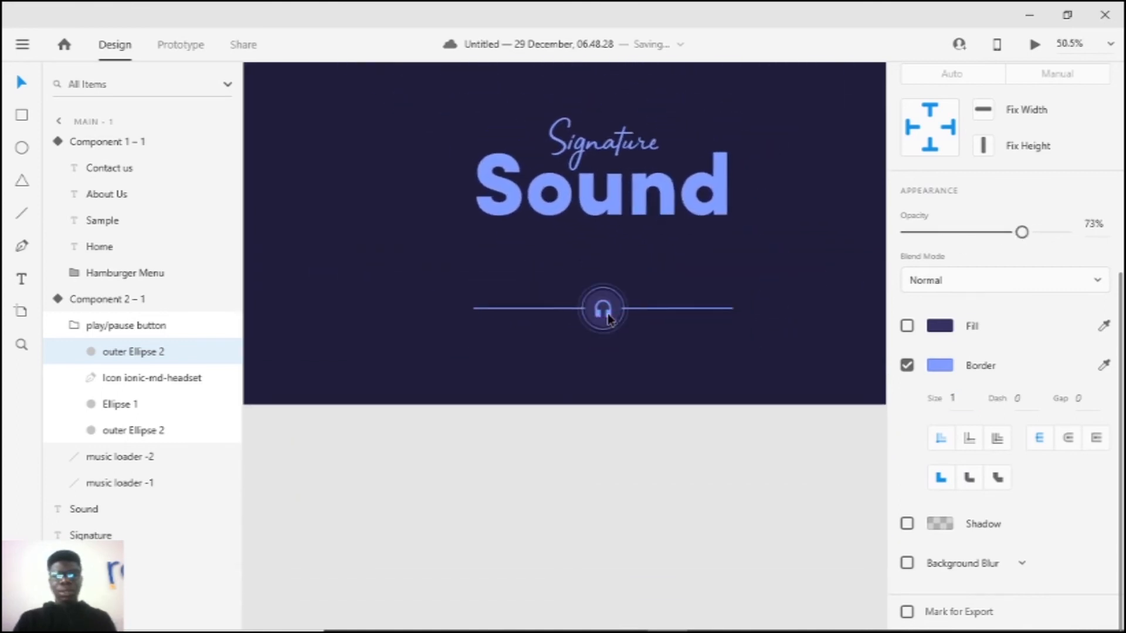
{"action": "left_click", "coordinate": [647, 373]}
Step: In the hover state, add a Tap interaction to the play/pause button that auto-animates to the click state in 1 s
{"action": "left_click", "coordinate": [607, 314]}
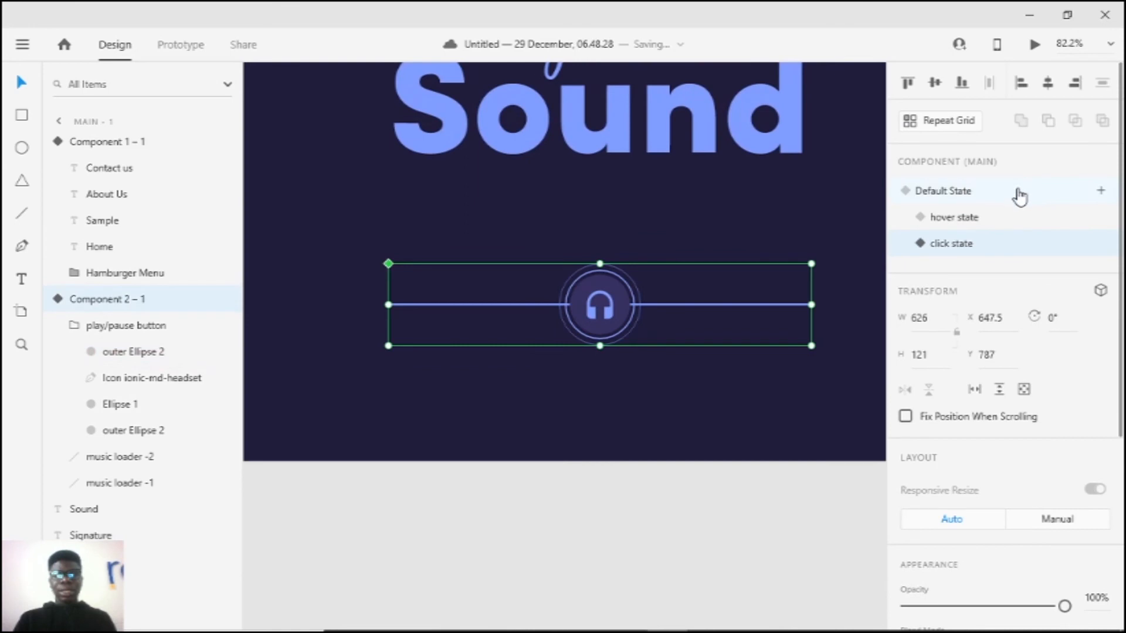
{"action": "left_click", "coordinate": [985, 226]}
{"action": "left_click", "coordinate": [199, 48]}
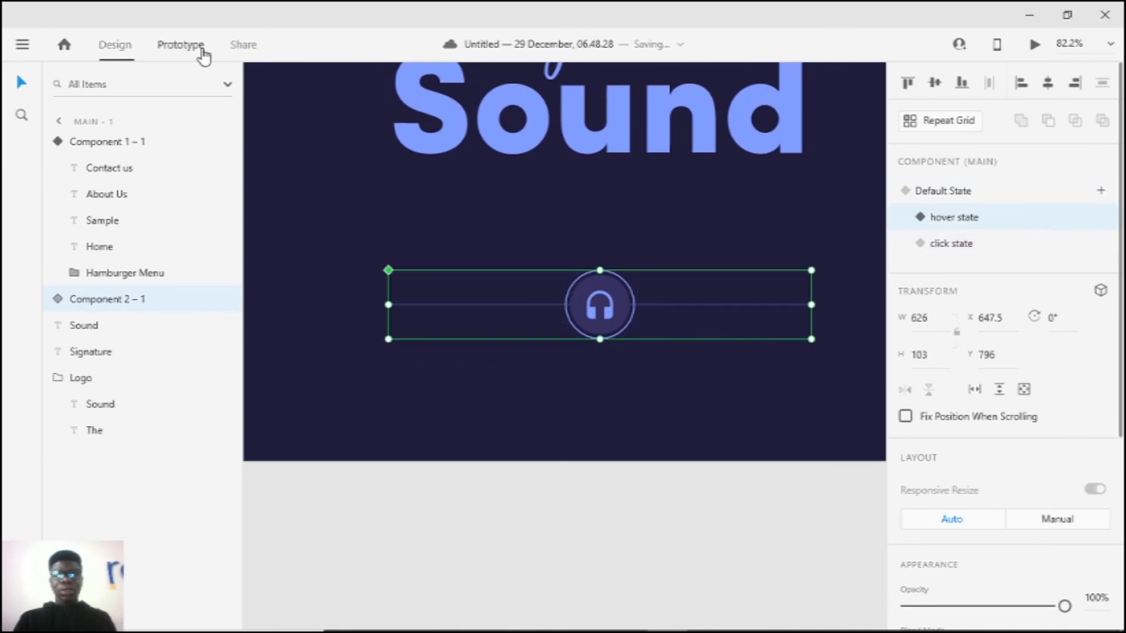
{"action": "double_click", "coordinate": [607, 314]}
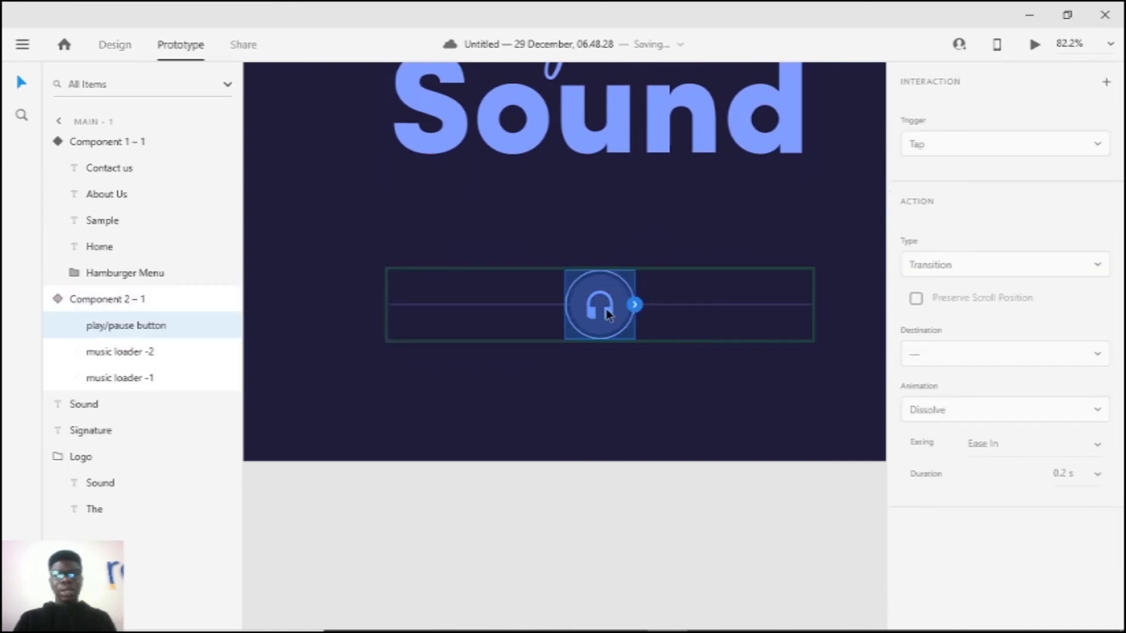
{"action": "left_click", "coordinate": [636, 306]}
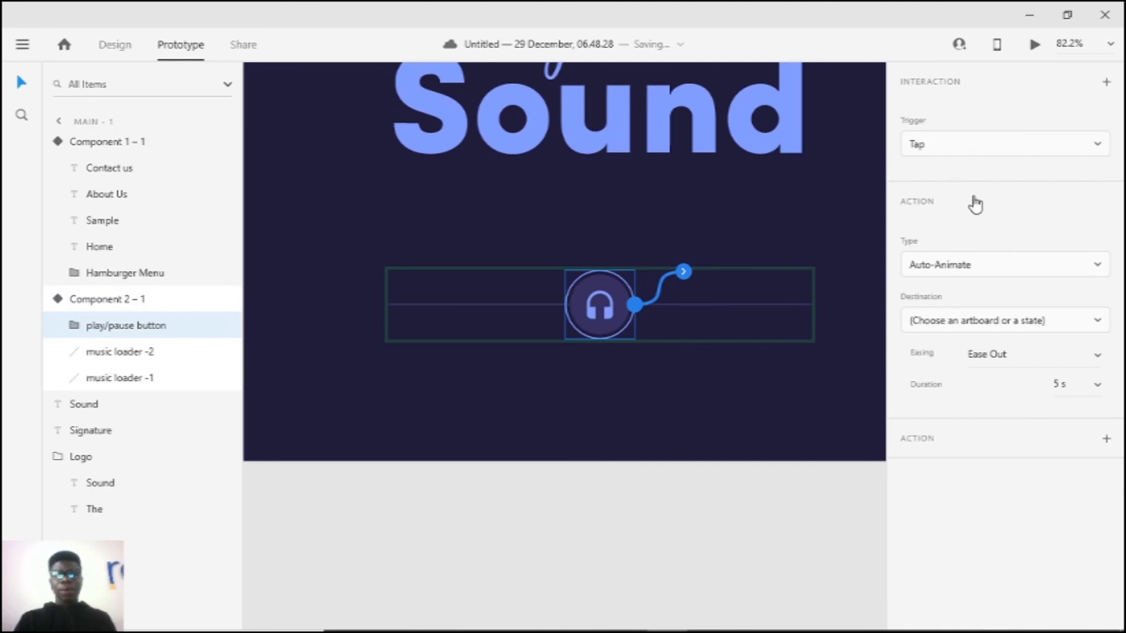
{"action": "left_click", "coordinate": [1014, 331]}
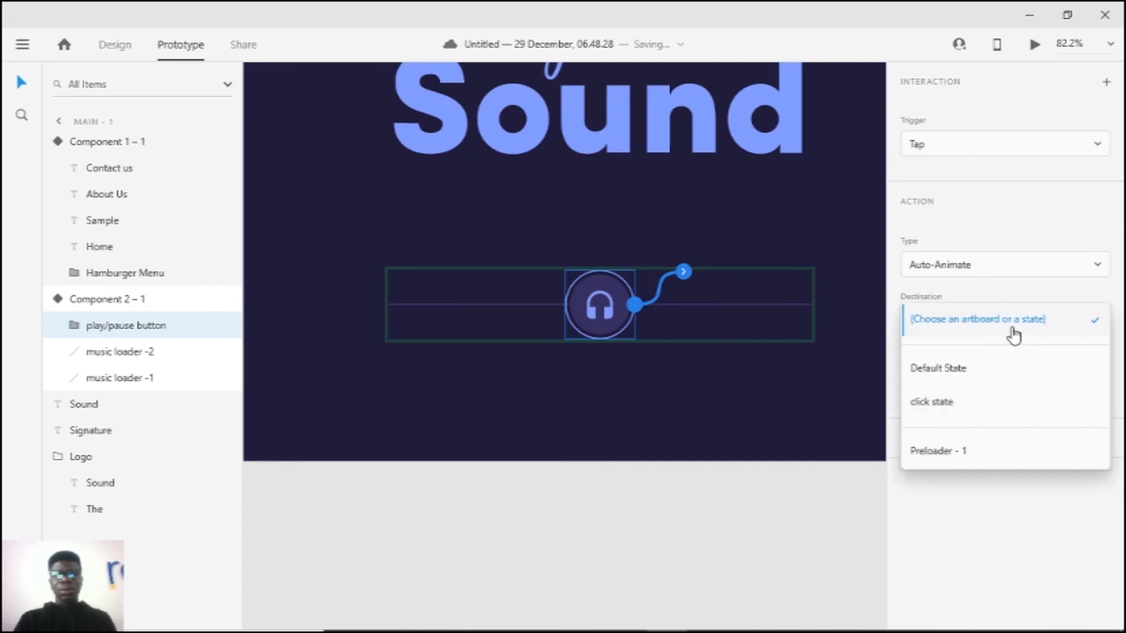
{"action": "left_click", "coordinate": [994, 403]}
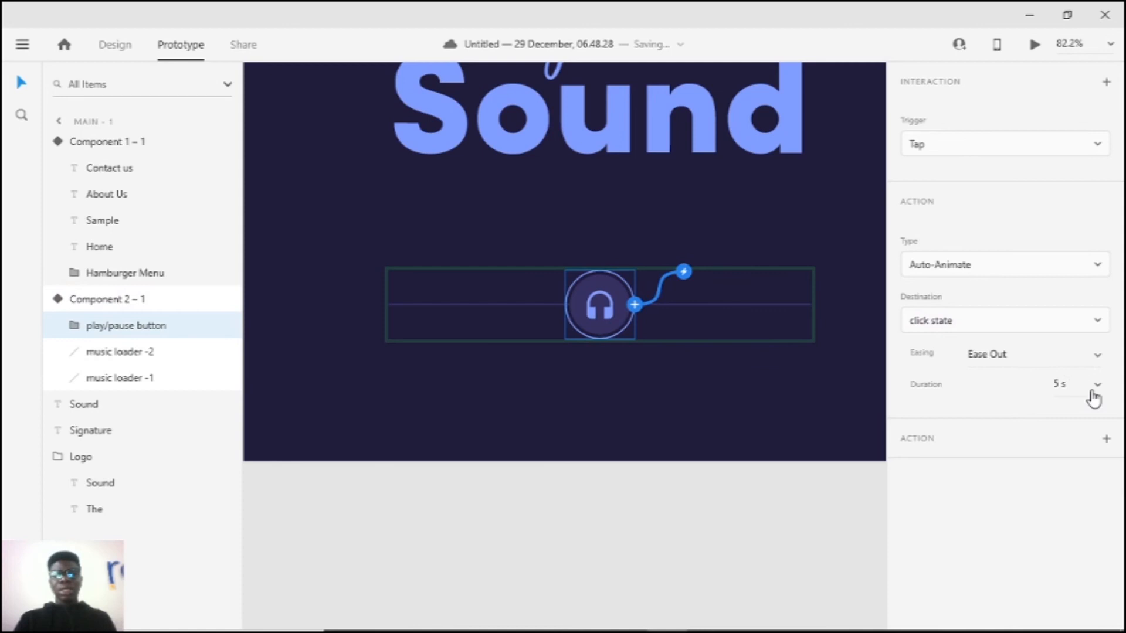
{"action": "left_click", "coordinate": [1093, 393]}
{"action": "left_click", "coordinate": [1057, 451]}
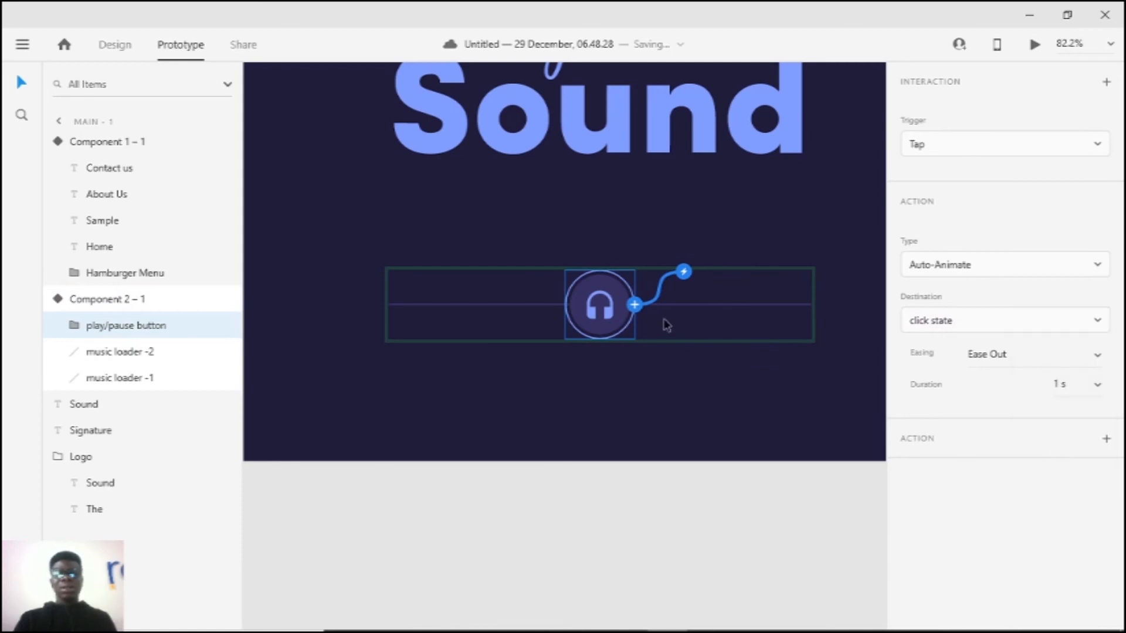
Step: Preview the Main - 1 artboard with the headset component in its hover state, and close the preview
{"action": "left_click", "coordinate": [575, 362]}
{"action": "left_click", "coordinate": [597, 336]}
{"action": "scroll", "coordinate": [595, 326], "scroll_direction": "down", "scroll_amount": 3}
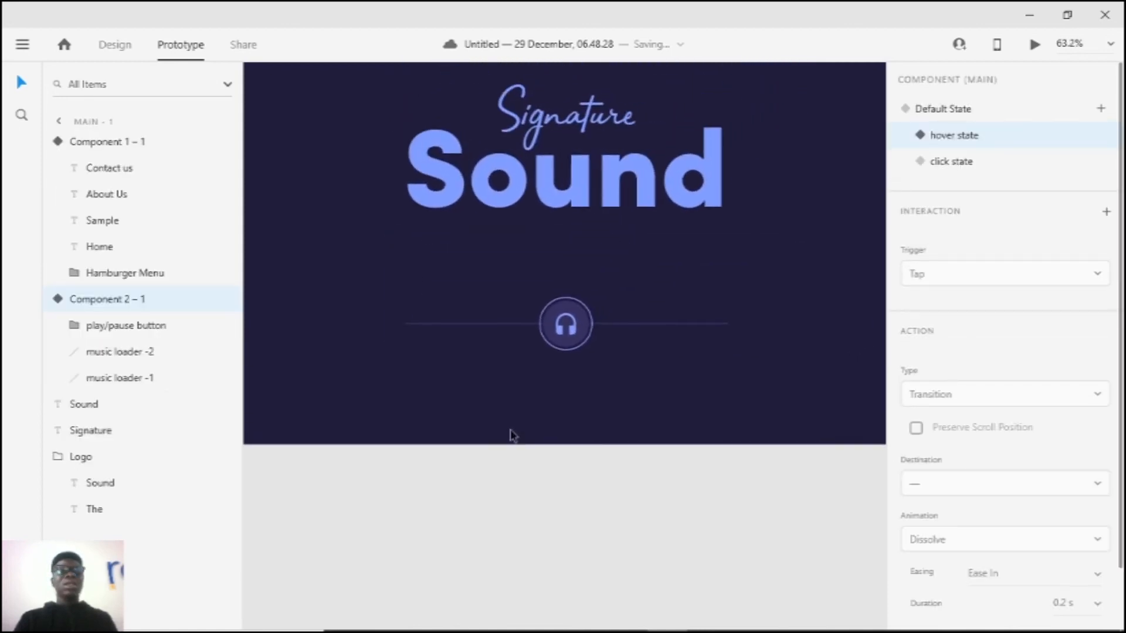
{"action": "scroll", "coordinate": [510, 434], "scroll_direction": "up", "scroll_amount": 2}
{"action": "left_click", "coordinate": [115, 45]}
{"action": "scroll", "coordinate": [448, 301], "scroll_direction": "down", "scroll_amount": 5}
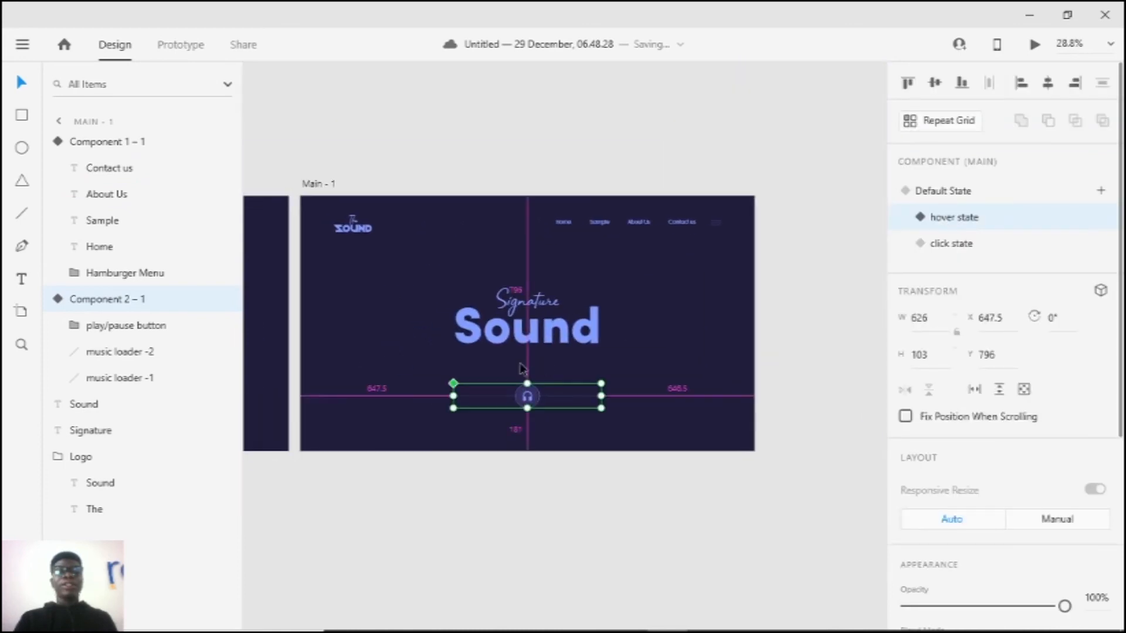
{"action": "left_click", "coordinate": [417, 316]}
{"action": "key", "text": "ctrl+Return"}
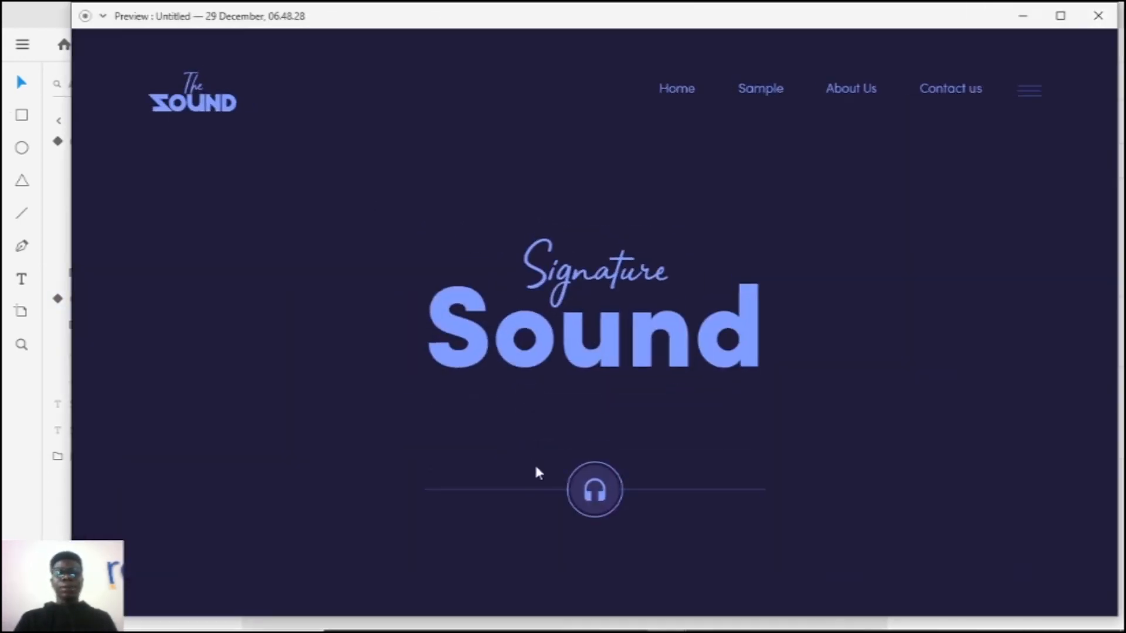
{"action": "left_click", "coordinate": [1097, 15]}
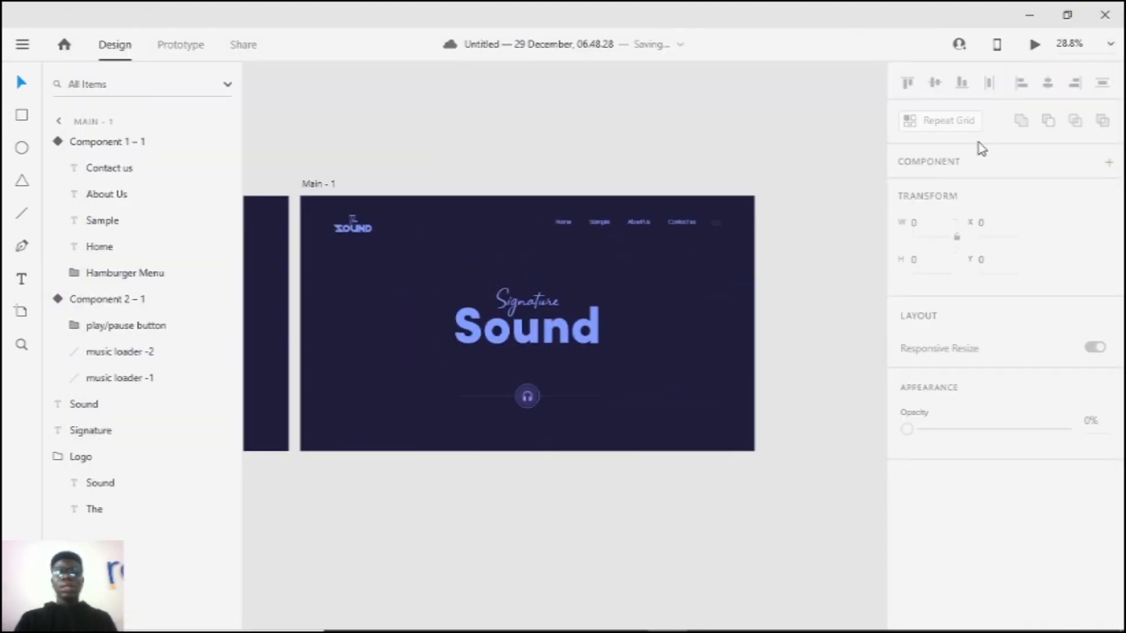
Step: Return the headset component to its default state and test the headset button's tap animation in the preview
{"action": "left_click", "coordinate": [527, 397]}
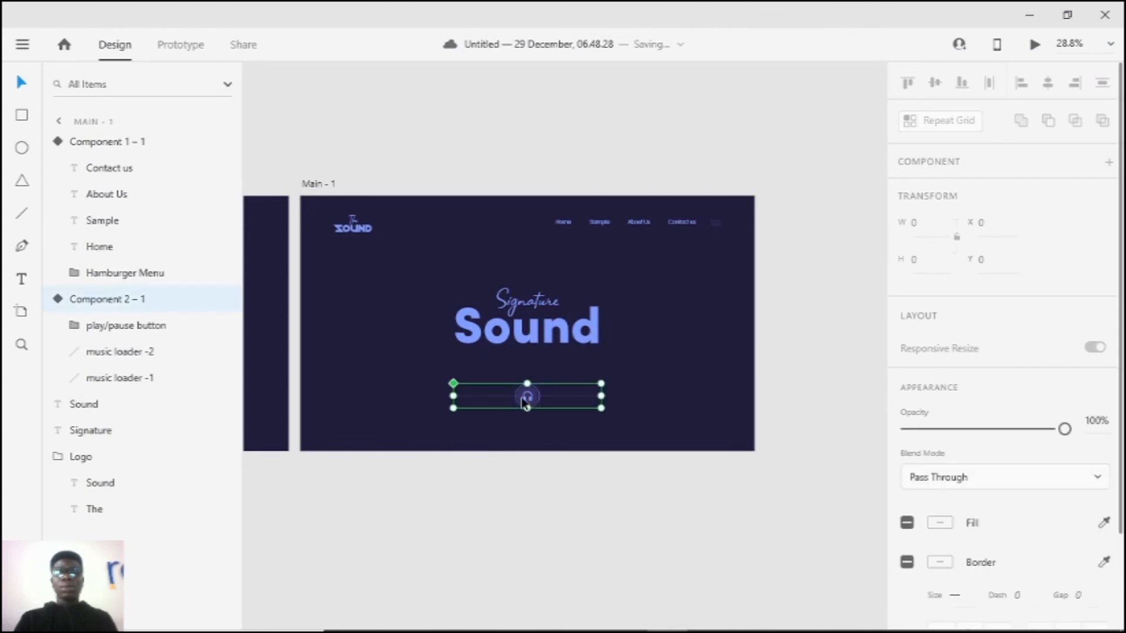
{"action": "left_click", "coordinate": [941, 196]}
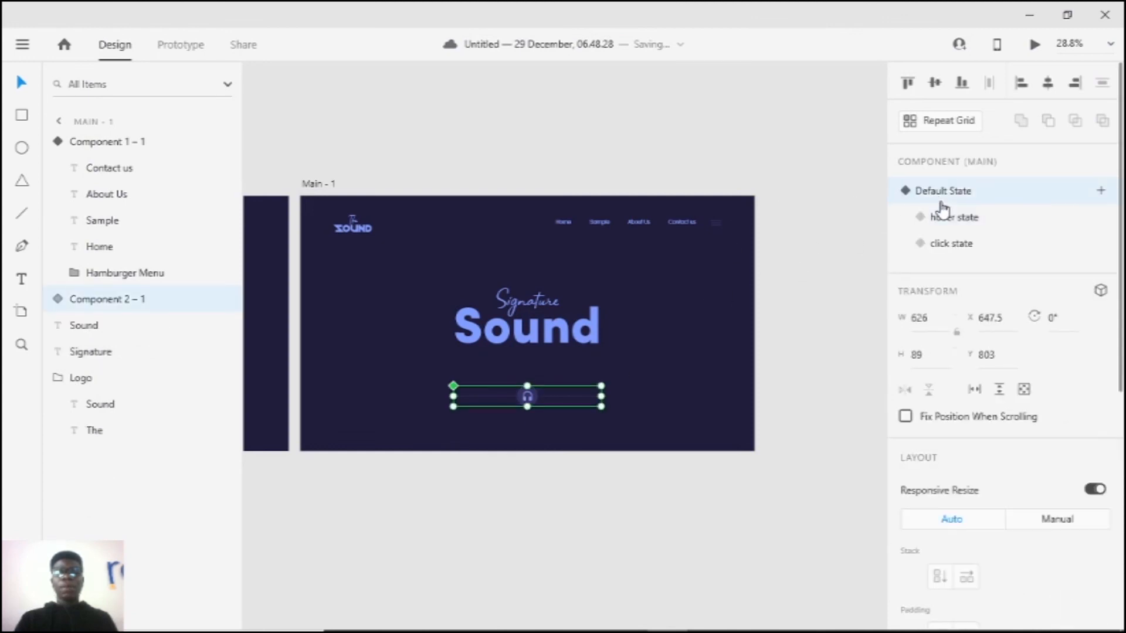
{"action": "key", "text": "ctrl+Return"}
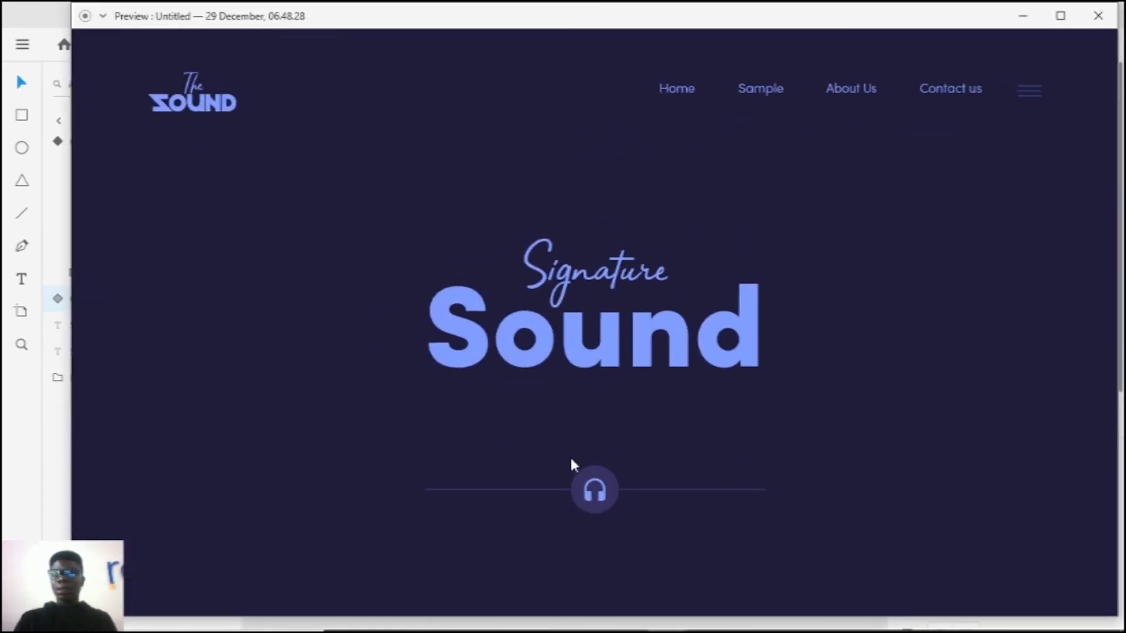
{"action": "left_click", "coordinate": [594, 503]}
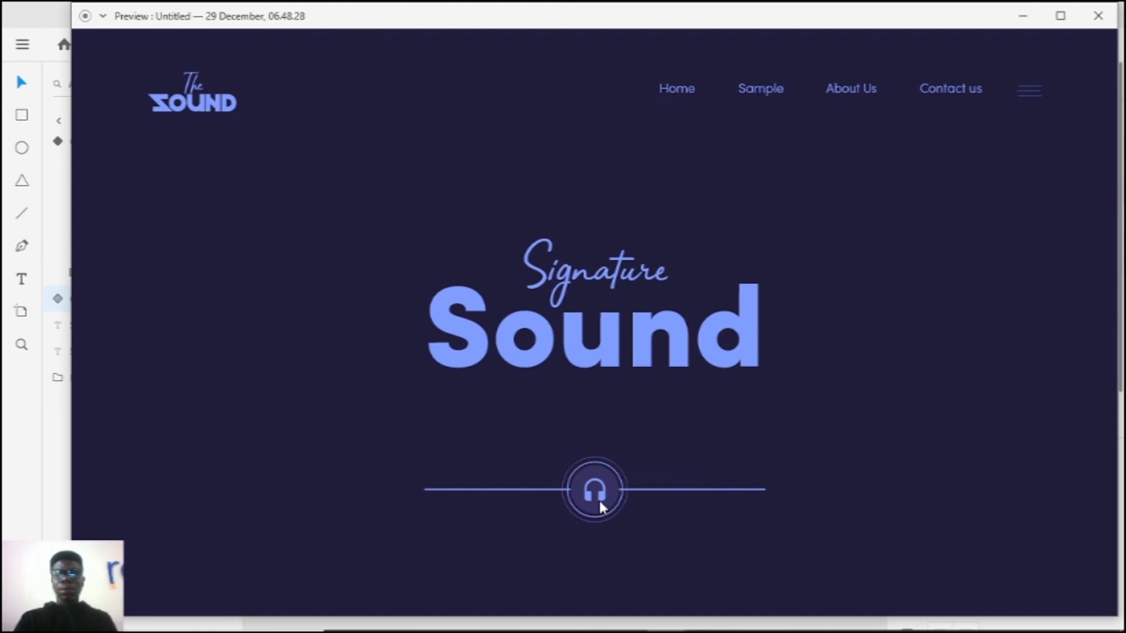
{"action": "left_click", "coordinate": [1097, 18]}
Step: In the hover state, add an Audio Playback action with the South African House Music Mix 2020 file to the play/pause button's Tap interaction
{"action": "scroll", "coordinate": [698, 494], "scroll_direction": "up", "scroll_amount": 2}
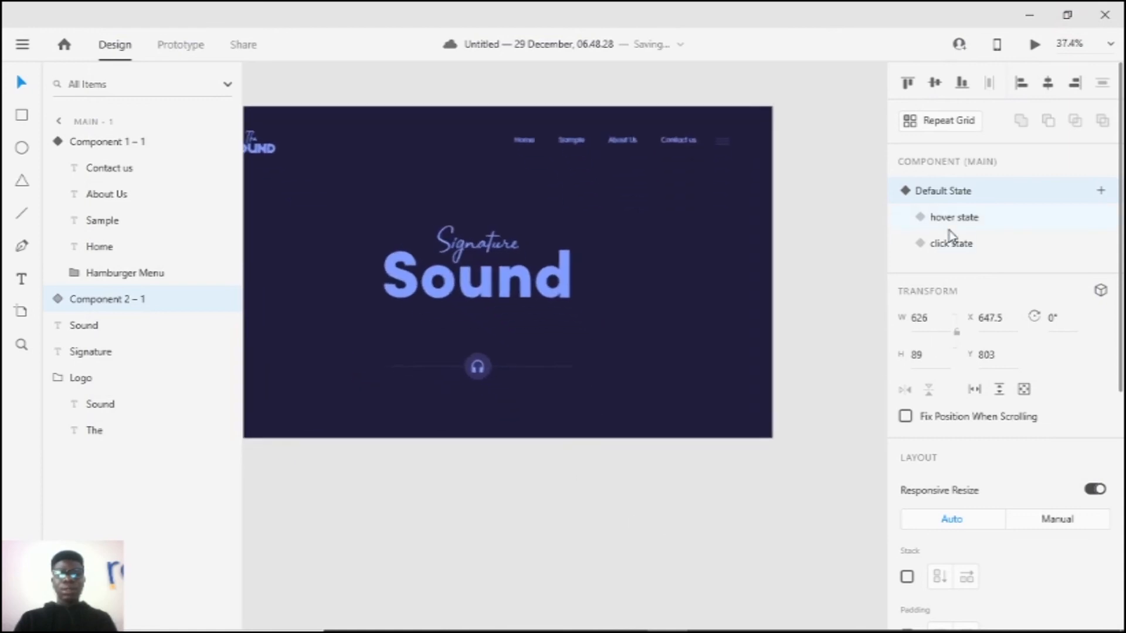
{"action": "left_click", "coordinate": [954, 217]}
{"action": "left_click", "coordinate": [159, 52]}
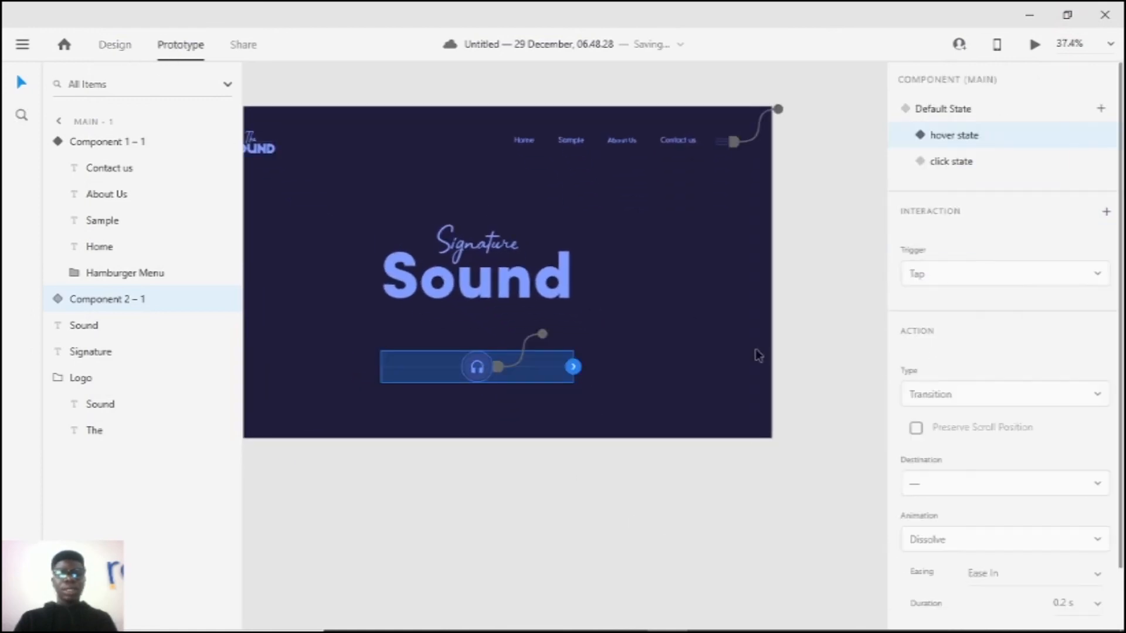
{"action": "double_click", "coordinate": [497, 372]}
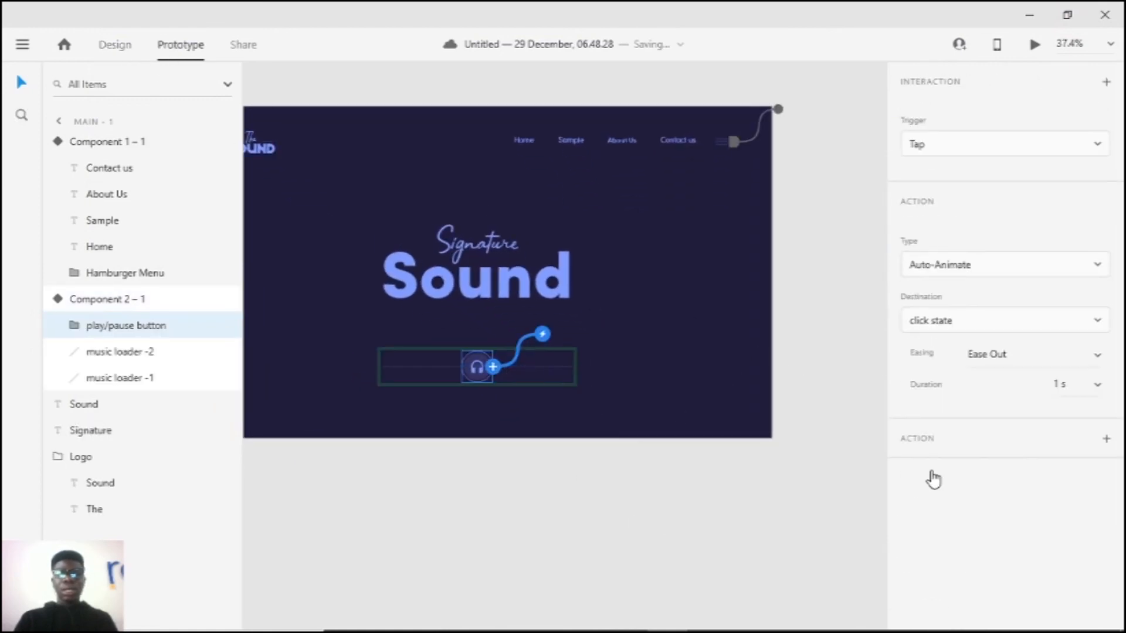
{"action": "left_click", "coordinate": [1059, 564]}
{"action": "left_click", "coordinate": [1030, 555]}
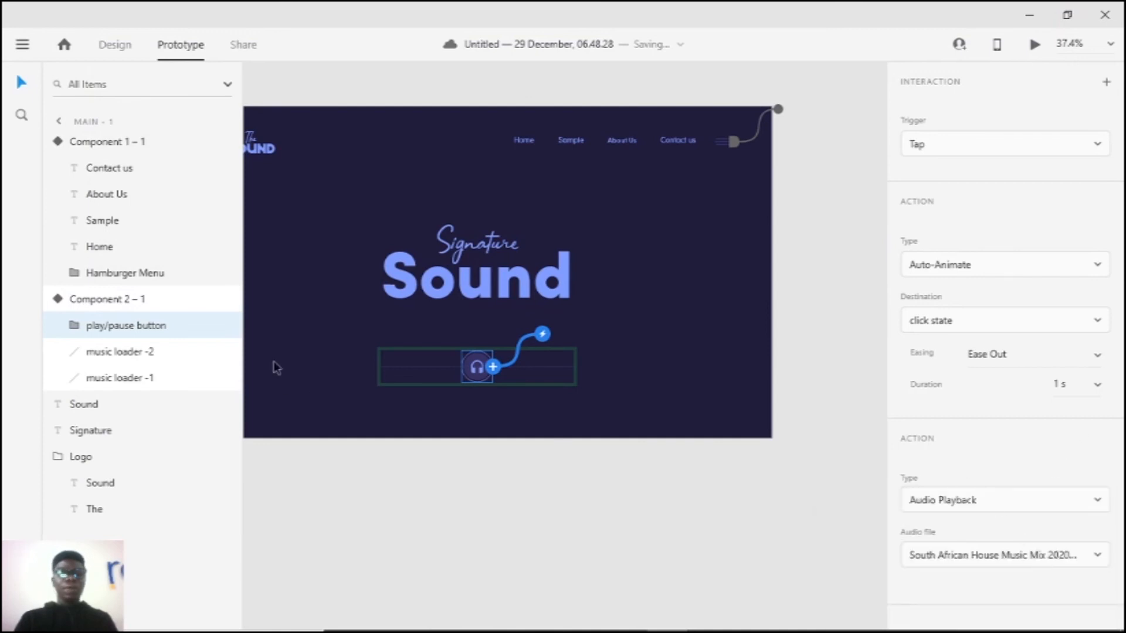
Step: Return the headset component to its default state, test its tap response in the preview, and close the preview
{"action": "scroll", "coordinate": [277, 361], "scroll_direction": "down", "scroll_amount": 3}
{"action": "left_click_drag", "start_coordinate": [455, 377], "coordinate": [641, 398]}
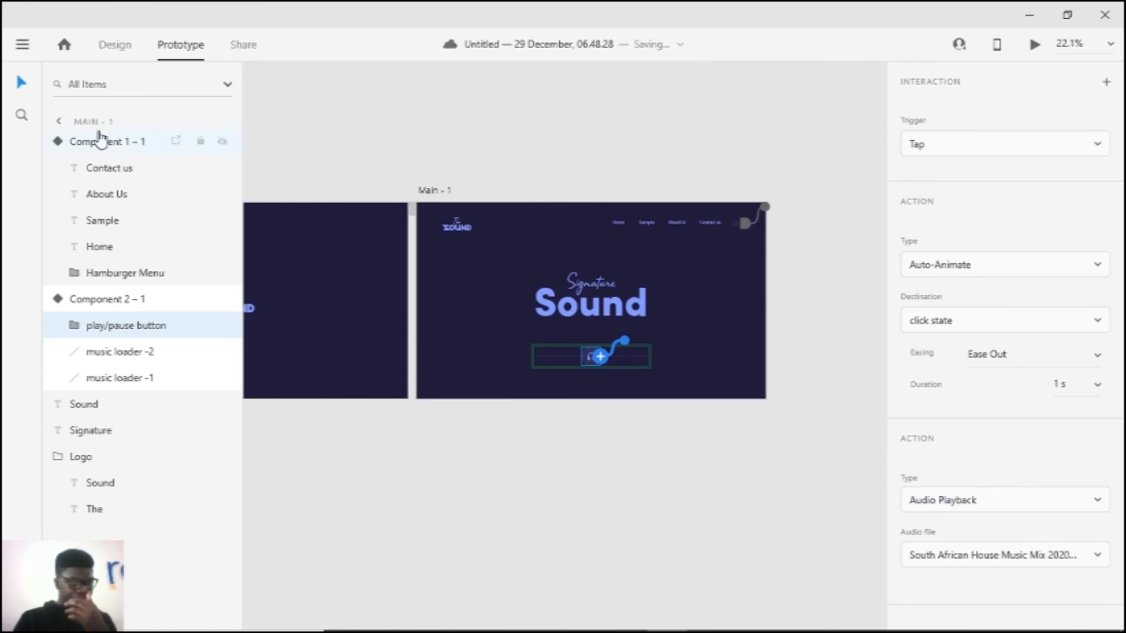
{"action": "left_click", "coordinate": [117, 46]}
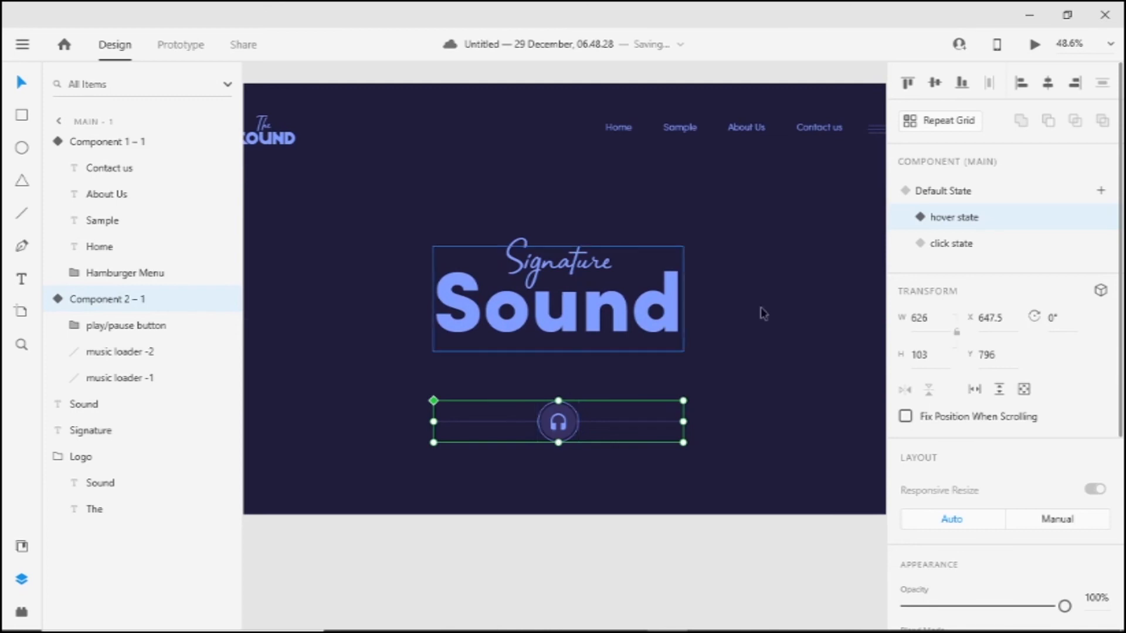
{"action": "left_click", "coordinate": [955, 196]}
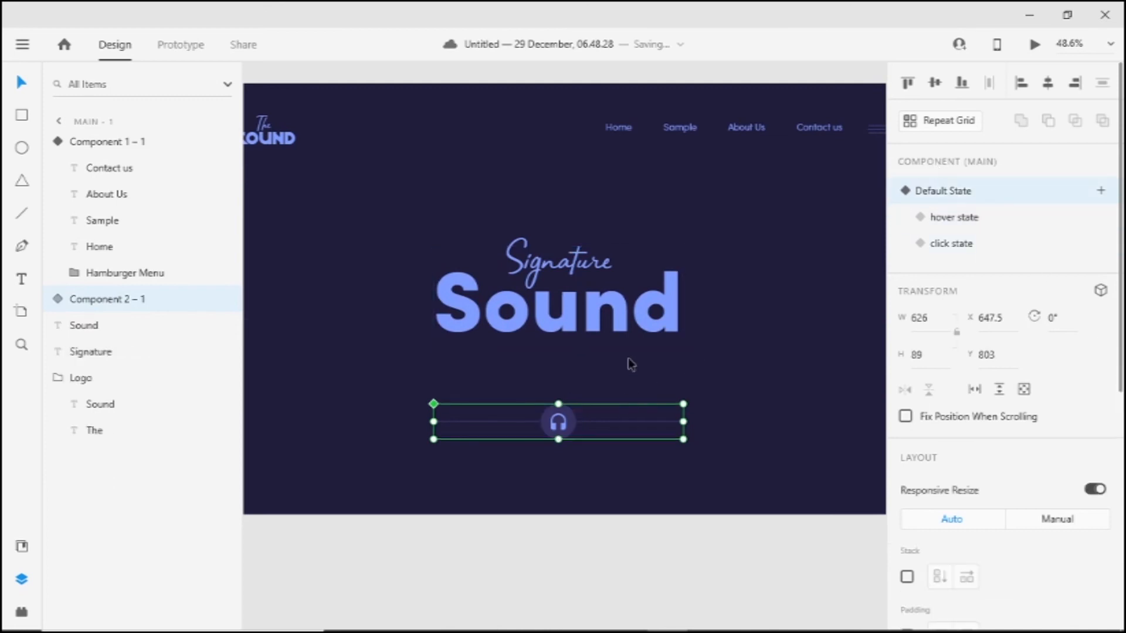
{"action": "key", "text": "ctrl+Return"}
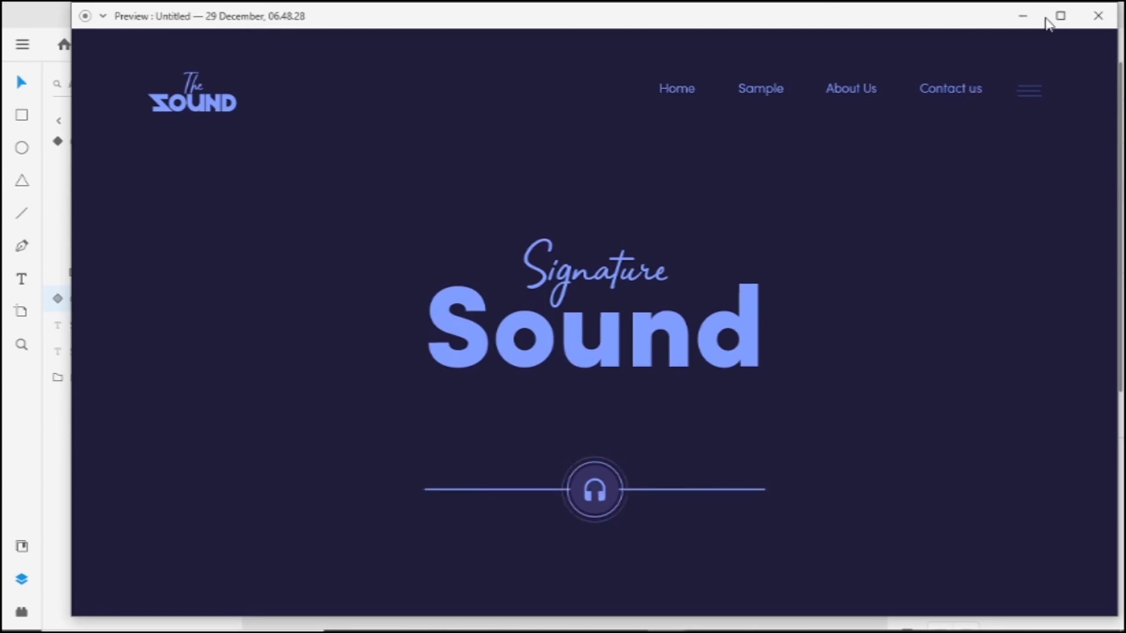
{"action": "left_click", "coordinate": [1097, 17]}
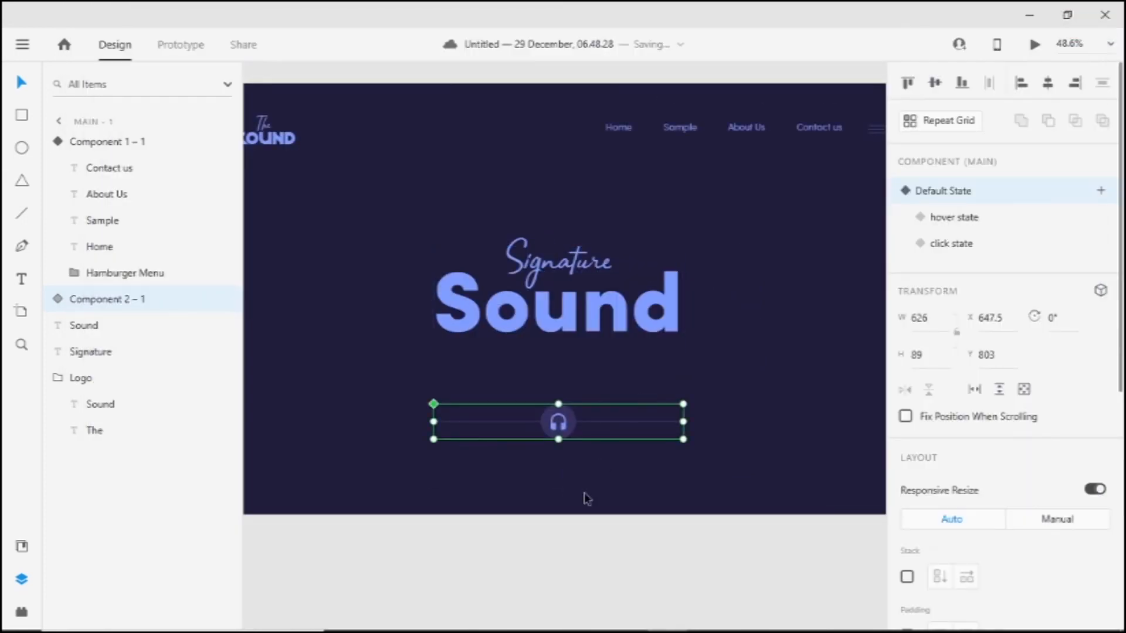
Step: In the click state, add a Tap interaction to the play/pause button that auto-animates to Default State in 0.4 s
{"action": "left_click", "coordinate": [947, 246]}
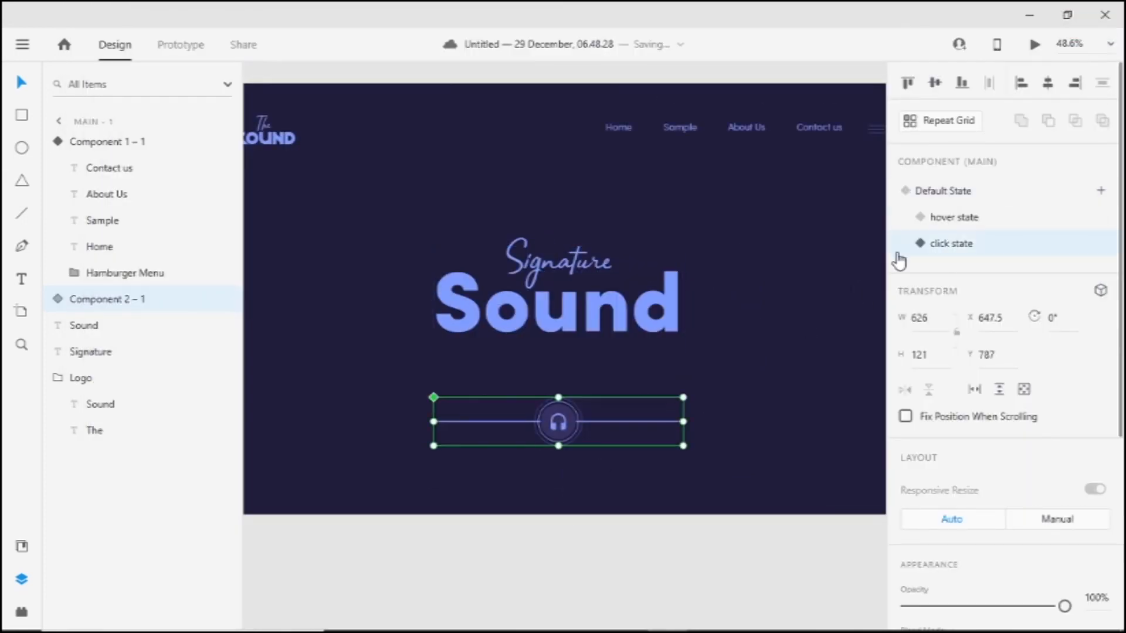
{"action": "left_click", "coordinate": [180, 46]}
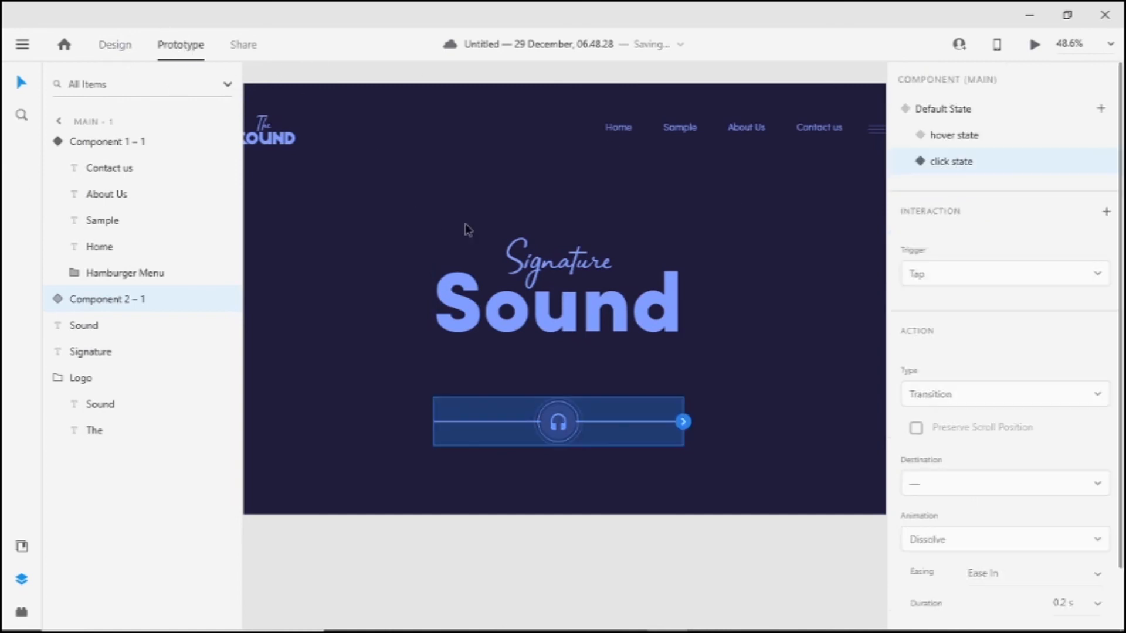
{"action": "double_click", "coordinate": [559, 428]}
{"action": "left_click", "coordinate": [582, 422]}
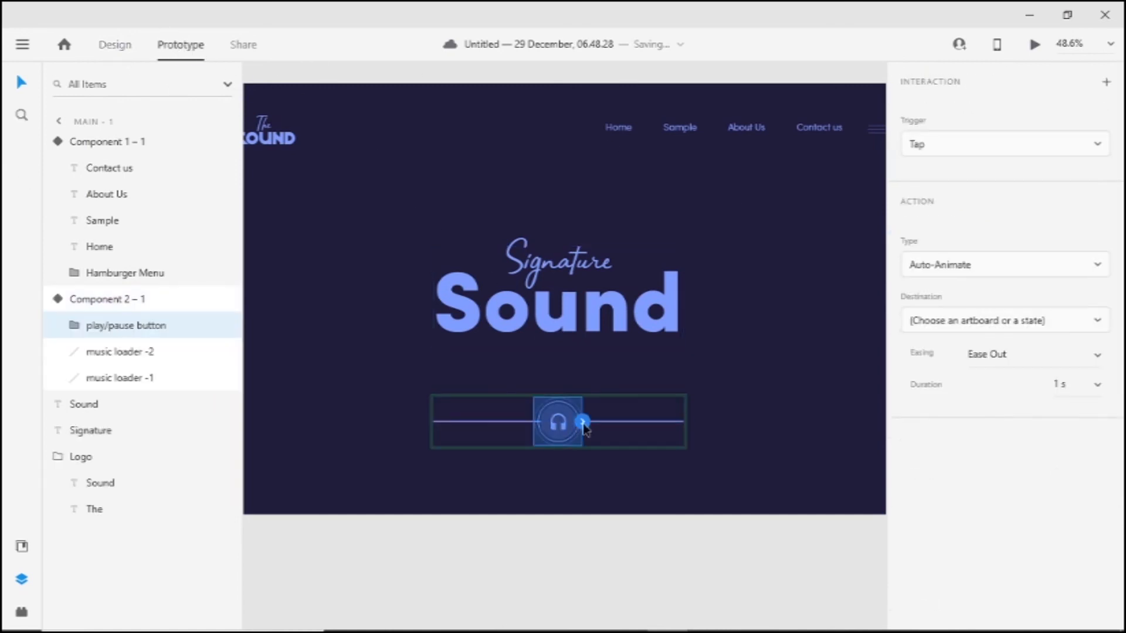
{"action": "left_click", "coordinate": [965, 331]}
{"action": "left_click", "coordinate": [957, 366]}
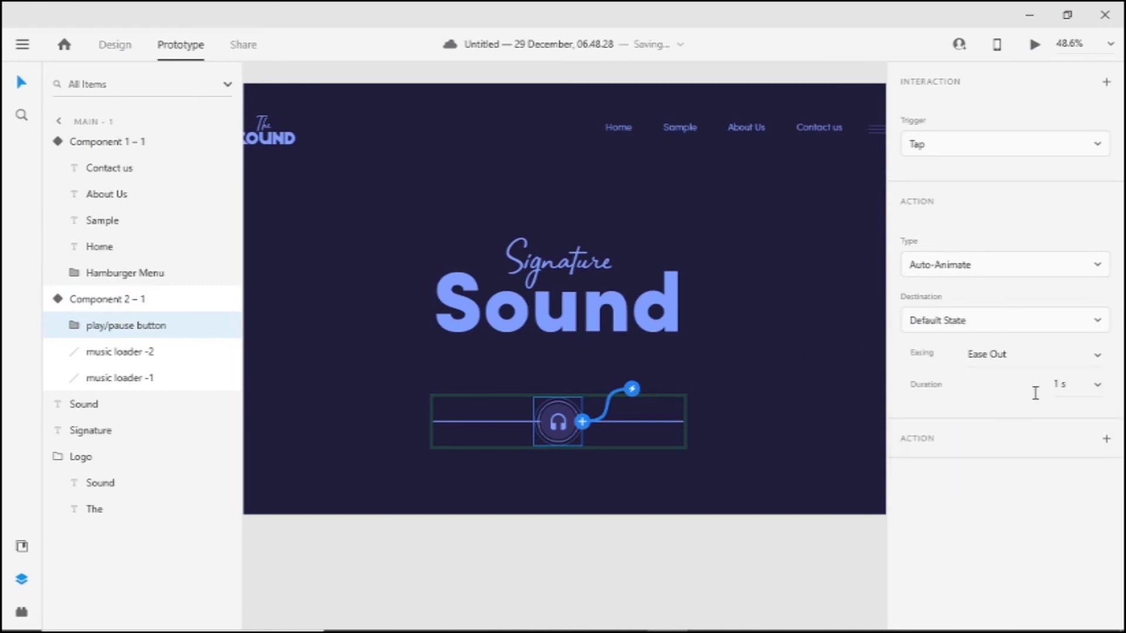
{"action": "left_click", "coordinate": [1097, 389]}
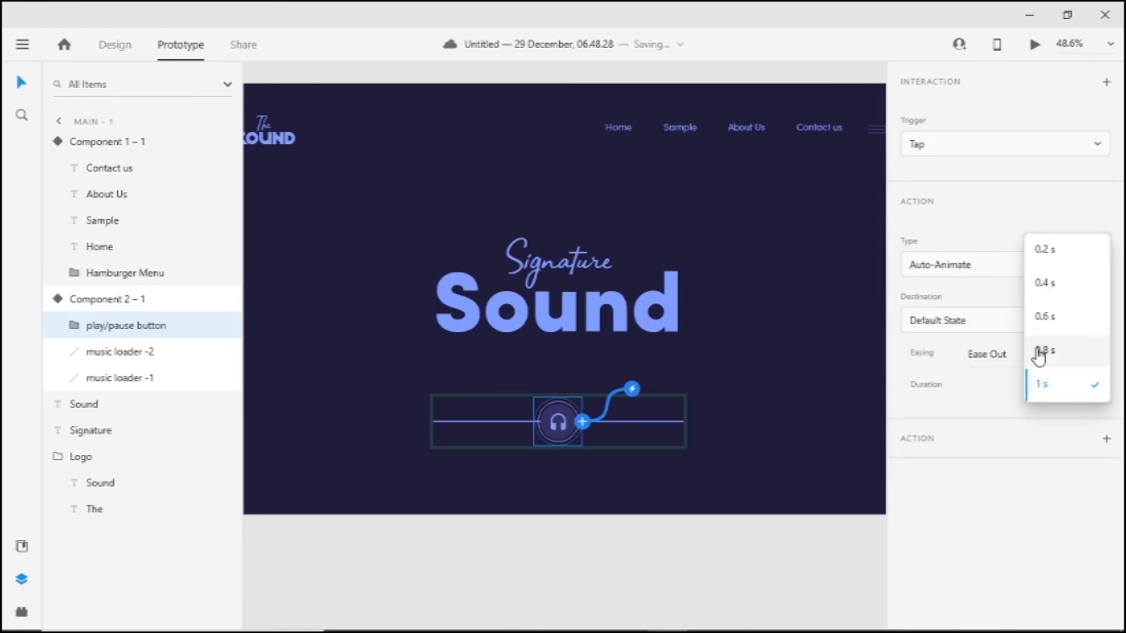
{"action": "left_click", "coordinate": [1056, 286]}
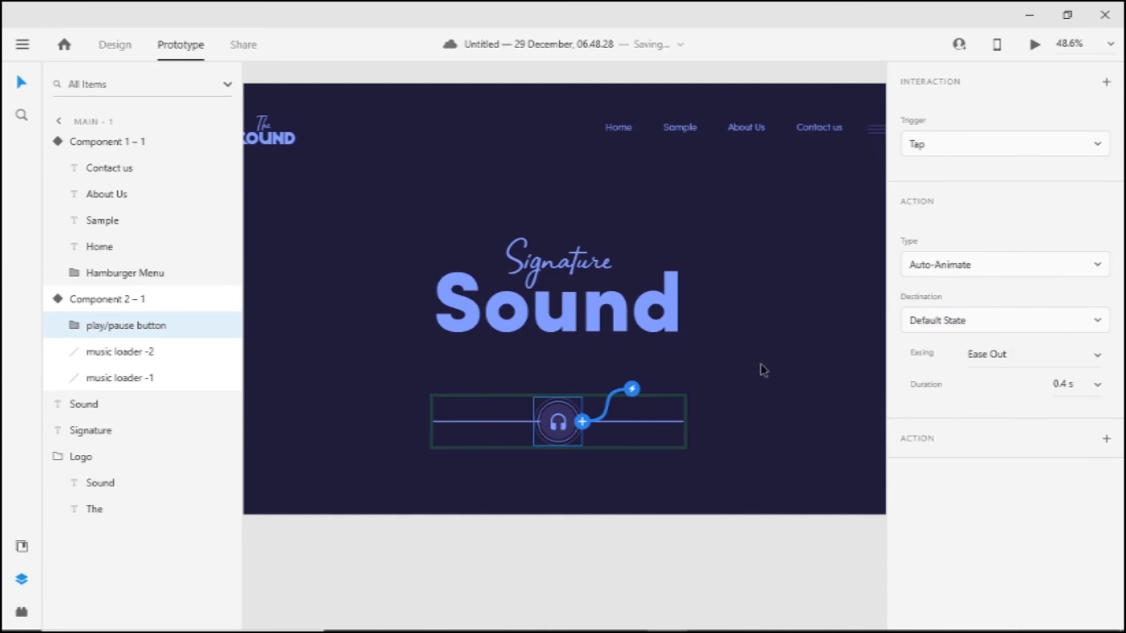
{"action": "key", "text": "Escape"}
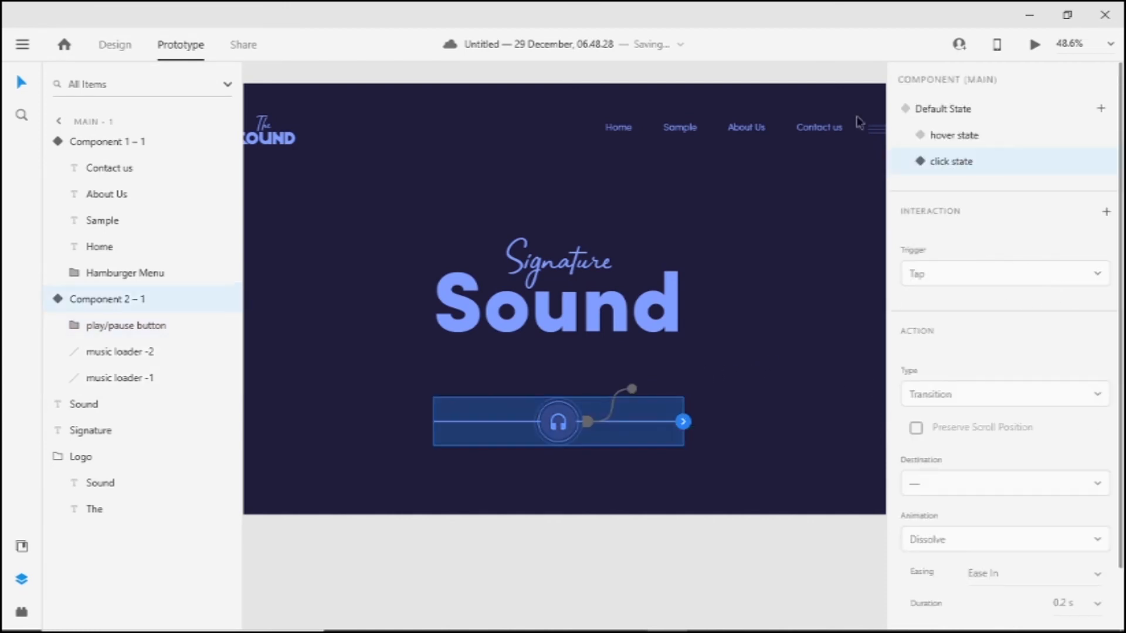
Step: Restore the component's default state, test toggling the headset button on and off in the preview, and close the preview
{"action": "left_click", "coordinate": [962, 111]}
{"action": "left_click", "coordinate": [704, 346]}
{"action": "key", "text": "ctrl+Return"}
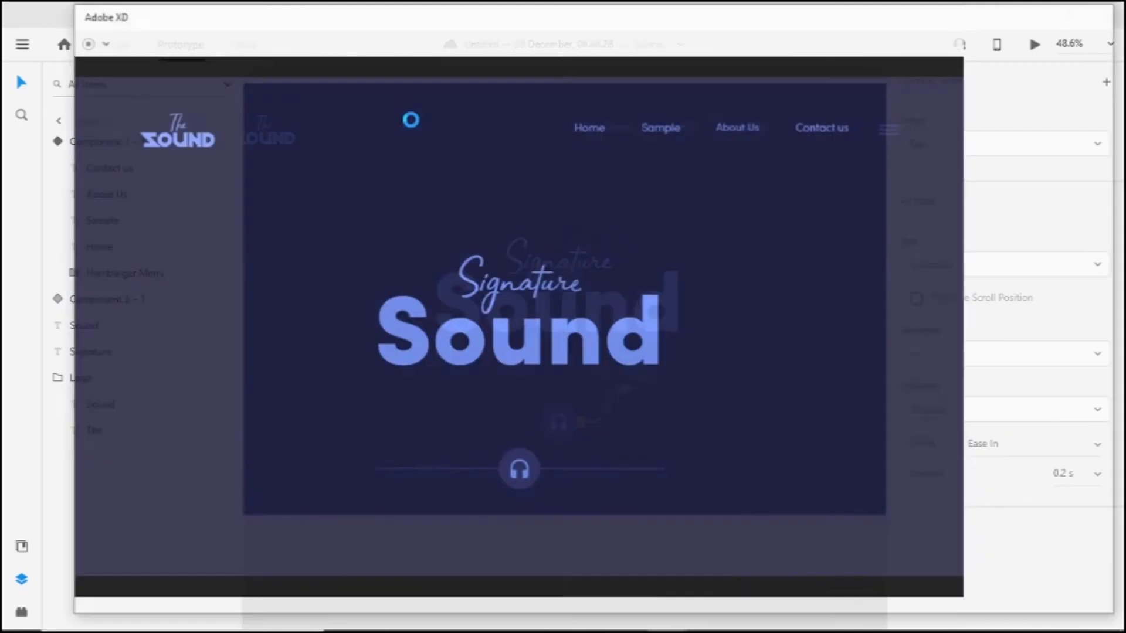
{"action": "left_click", "coordinate": [589, 504]}
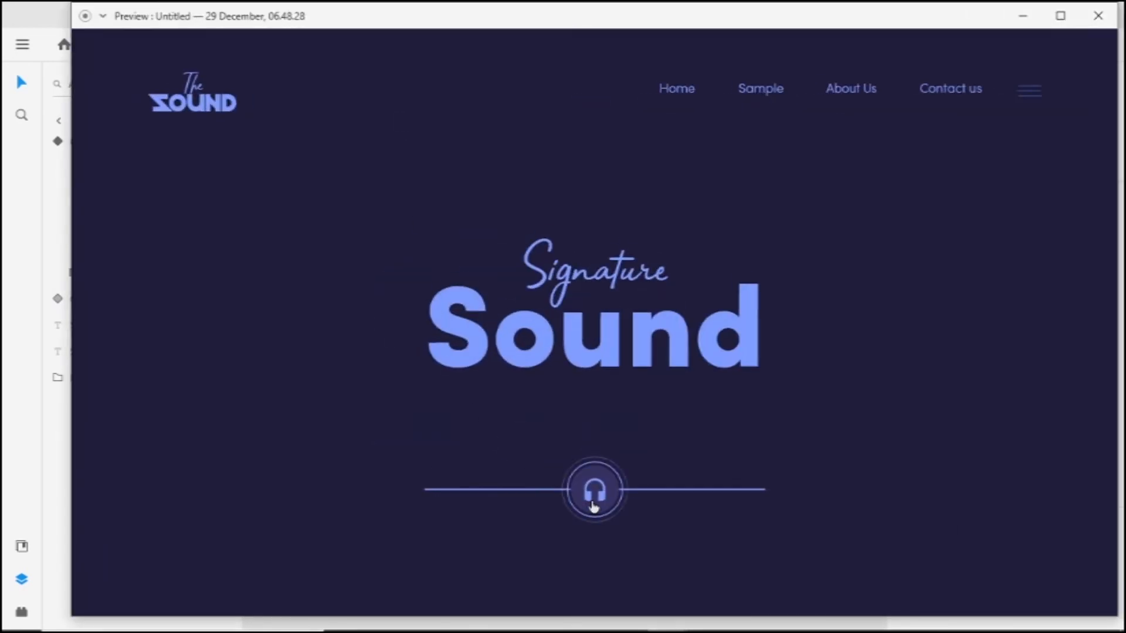
{"action": "left_click", "coordinate": [589, 495]}
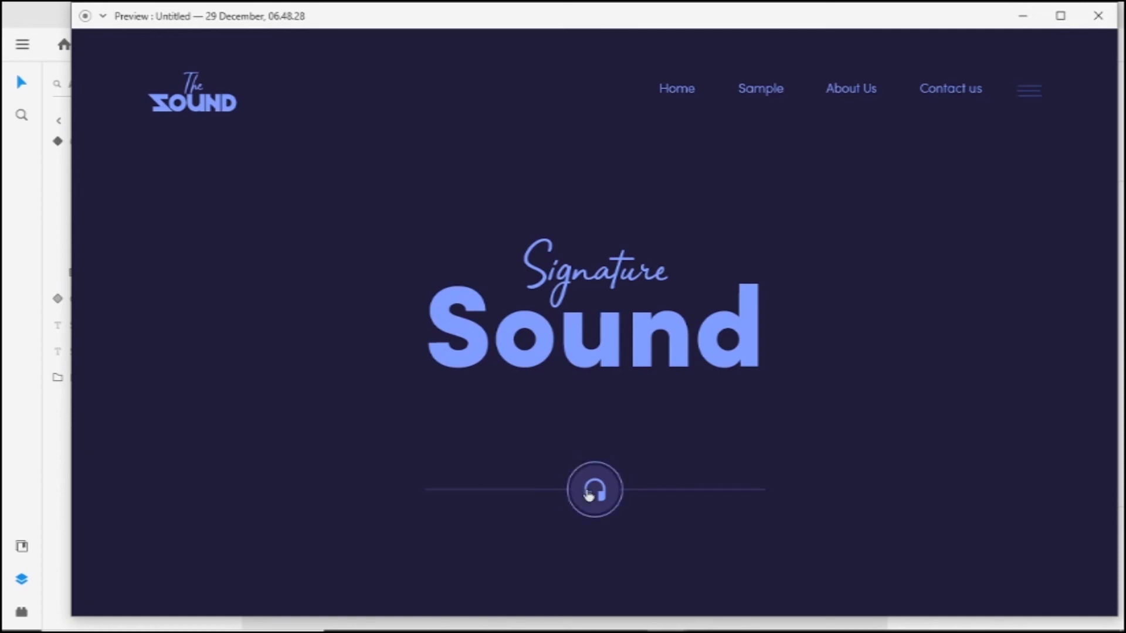
{"action": "left_click", "coordinate": [601, 505]}
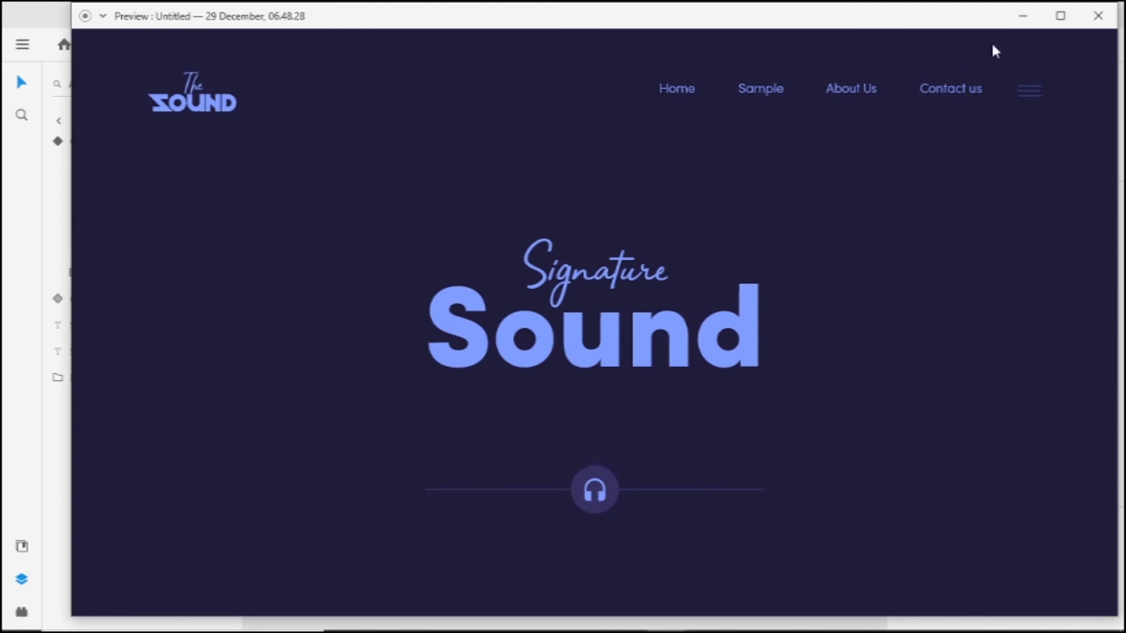
{"action": "left_click", "coordinate": [1097, 16]}
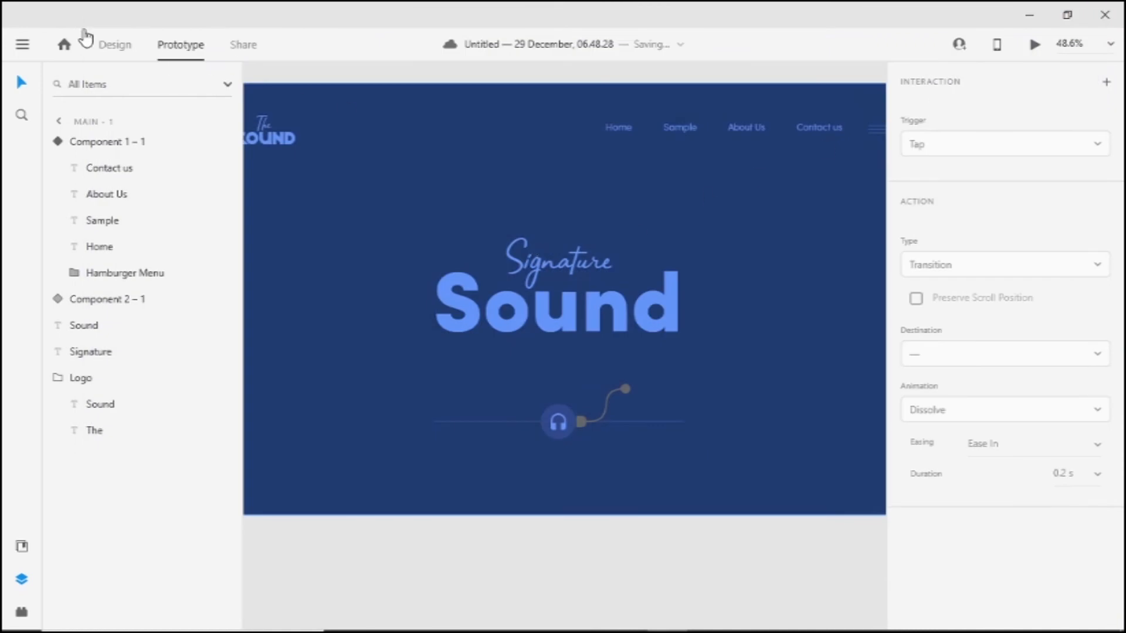
Step: Select the large Sound heading on the Main - 1 artboard in design mode and convert the text to a path
{"action": "left_click", "coordinate": [112, 45]}
{"action": "scroll", "coordinate": [427, 289], "scroll_direction": "down", "scroll_amount": 4}
{"action": "left_click_drag", "start_coordinate": [500, 340], "coordinate": [631, 304]}
{"action": "scroll", "coordinate": [610, 283], "scroll_direction": "up", "scroll_amount": 3}
{"action": "left_click_drag", "start_coordinate": [613, 250], "coordinate": [563, 292]}
{"action": "scroll", "coordinate": [561, 300], "scroll_direction": "up", "scroll_amount": 2}
{"action": "scroll", "coordinate": [561, 301], "scroll_direction": "up", "scroll_amount": 2}
{"action": "left_click", "coordinate": [326, 324]}
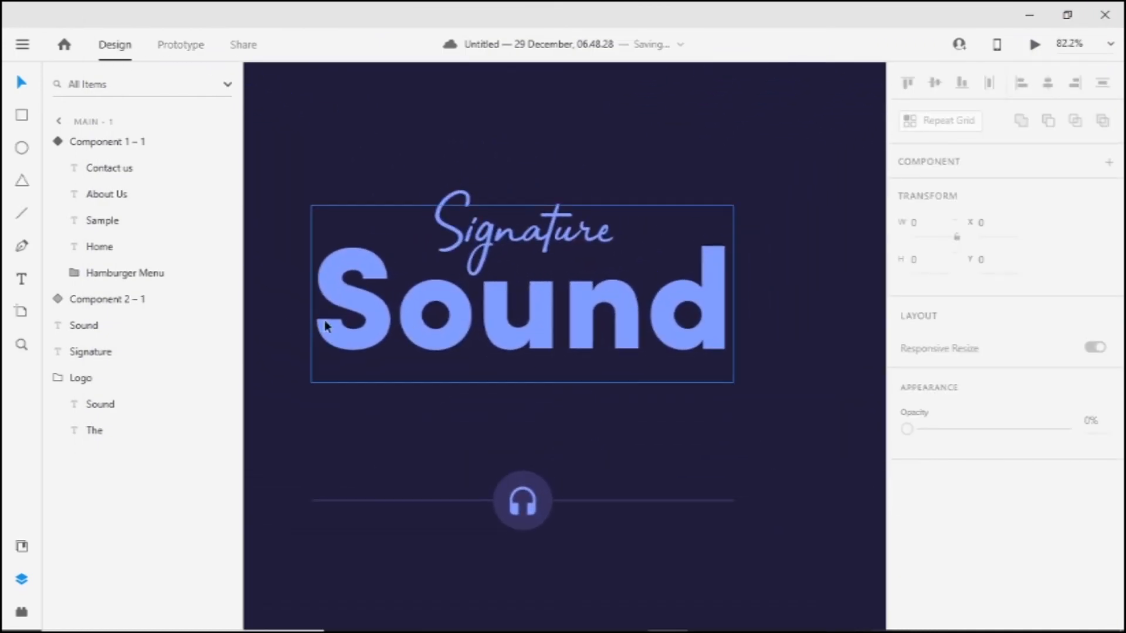
{"action": "scroll", "coordinate": [369, 315], "scroll_direction": "down", "scroll_amount": 2}
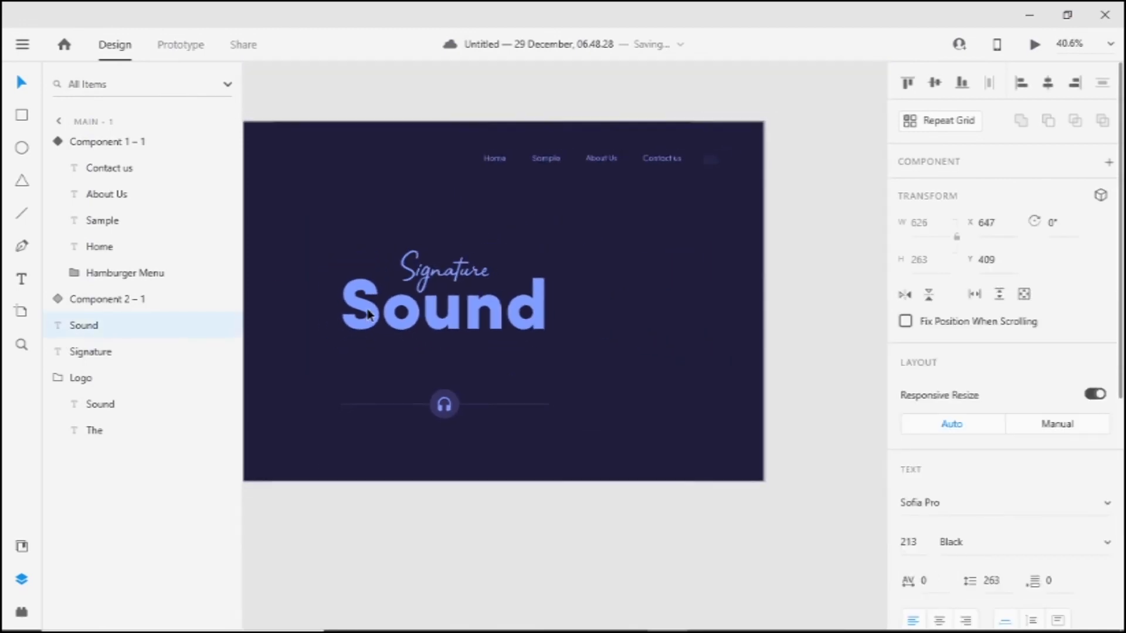
{"action": "left_click_drag", "start_coordinate": [368, 315], "coordinate": [594, 351]}
{"action": "scroll", "coordinate": [607, 355], "scroll_direction": "down", "scroll_amount": 1}
{"action": "scroll", "coordinate": [609, 355], "scroll_direction": "up", "scroll_amount": 3}
{"action": "double_click", "coordinate": [610, 353]}
{"action": "key", "text": "Escape"}
{"action": "scroll", "coordinate": [609, 358], "scroll_direction": "down", "scroll_amount": 3}
{"action": "scroll", "coordinate": [568, 395], "scroll_direction": "up", "scroll_amount": 3}
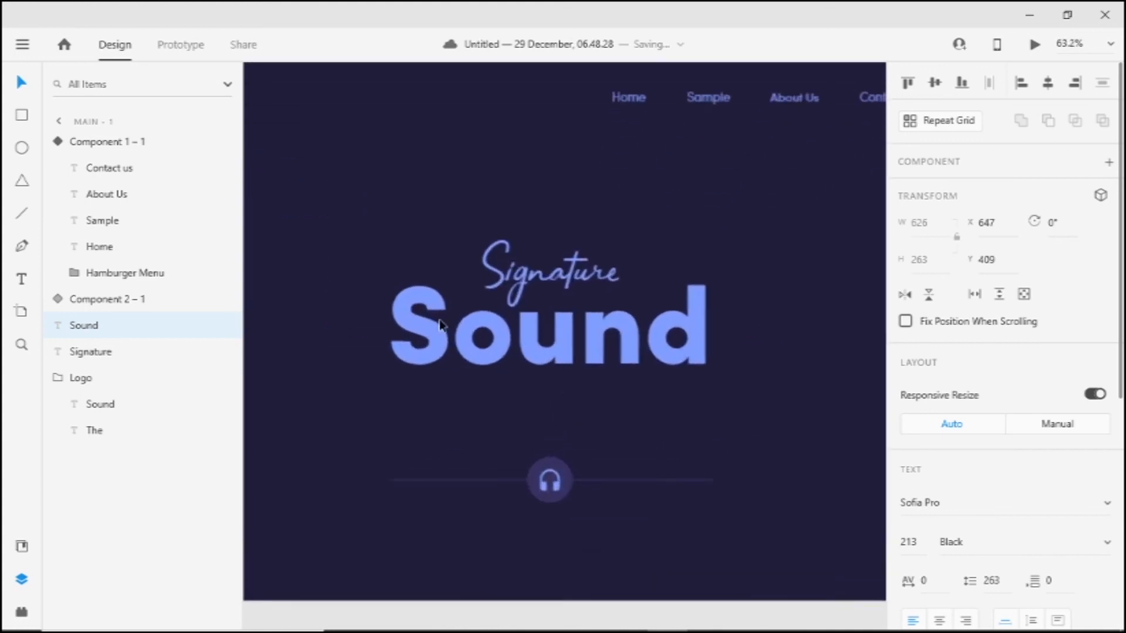
{"action": "scroll", "coordinate": [440, 400], "scroll_direction": "up", "scroll_amount": 1}
{"action": "scroll", "coordinate": [441, 400], "scroll_direction": "up", "scroll_amount": 1}
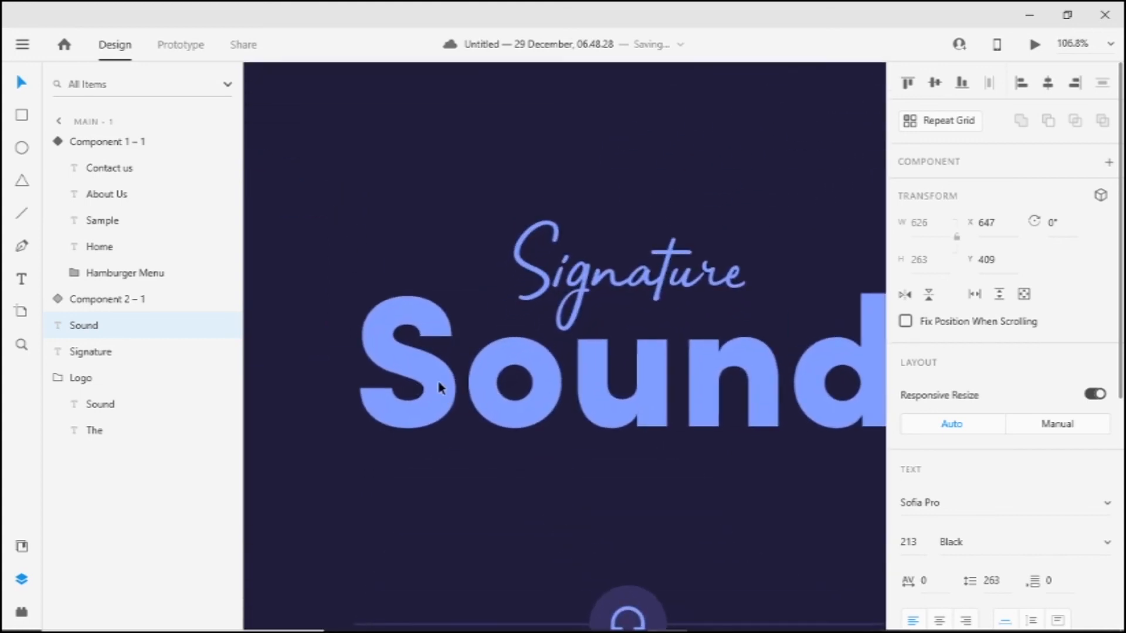
{"action": "scroll", "coordinate": [440, 381], "scroll_direction": "down", "scroll_amount": 2}
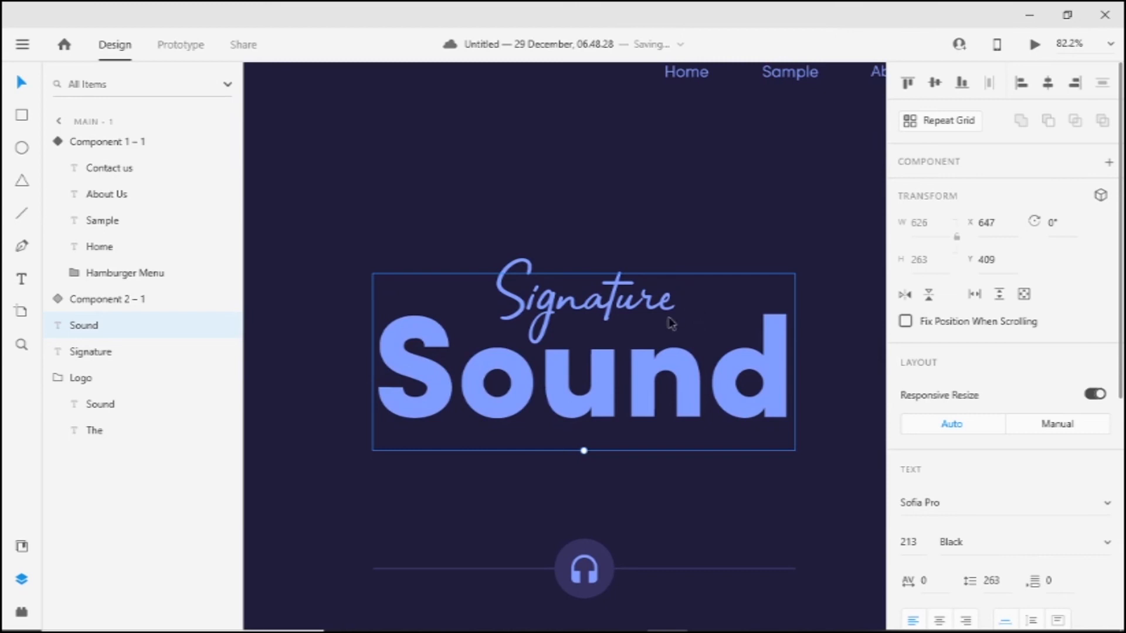
{"action": "key", "text": "ctrl+8"}
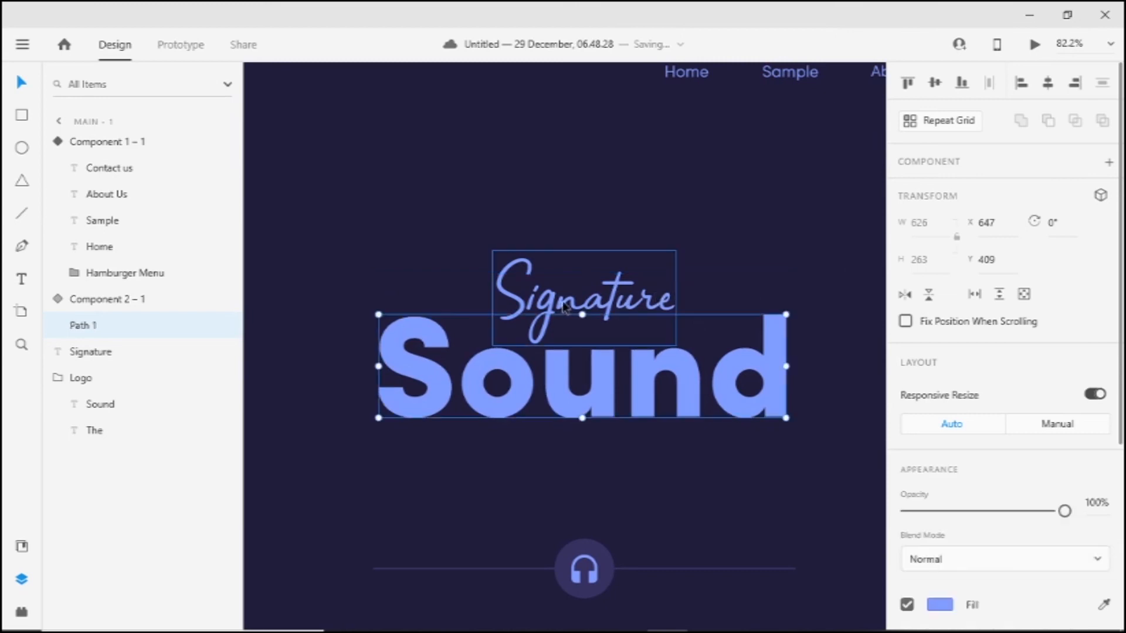
Step: Edit the Sound path's points and pull the S's lower-left anchor across the letters to just past the d, about X 1279, Y 572
{"action": "double_click", "coordinate": [431, 381]}
{"action": "scroll", "coordinate": [420, 387], "scroll_direction": "up", "scroll_amount": 3}
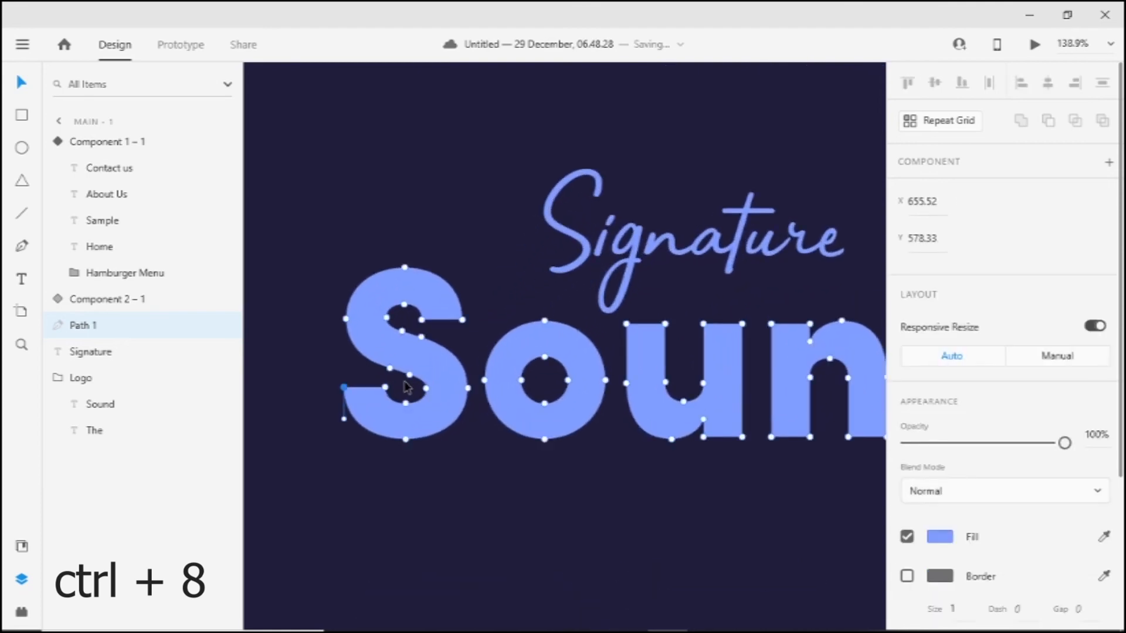
{"action": "left_click_drag", "start_coordinate": [414, 381], "coordinate": [761, 385]}
{"action": "scroll", "coordinate": [636, 400], "scroll_direction": "down", "scroll_amount": 3}
{"action": "scroll", "coordinate": [496, 411], "scroll_direction": "up", "scroll_amount": 2}
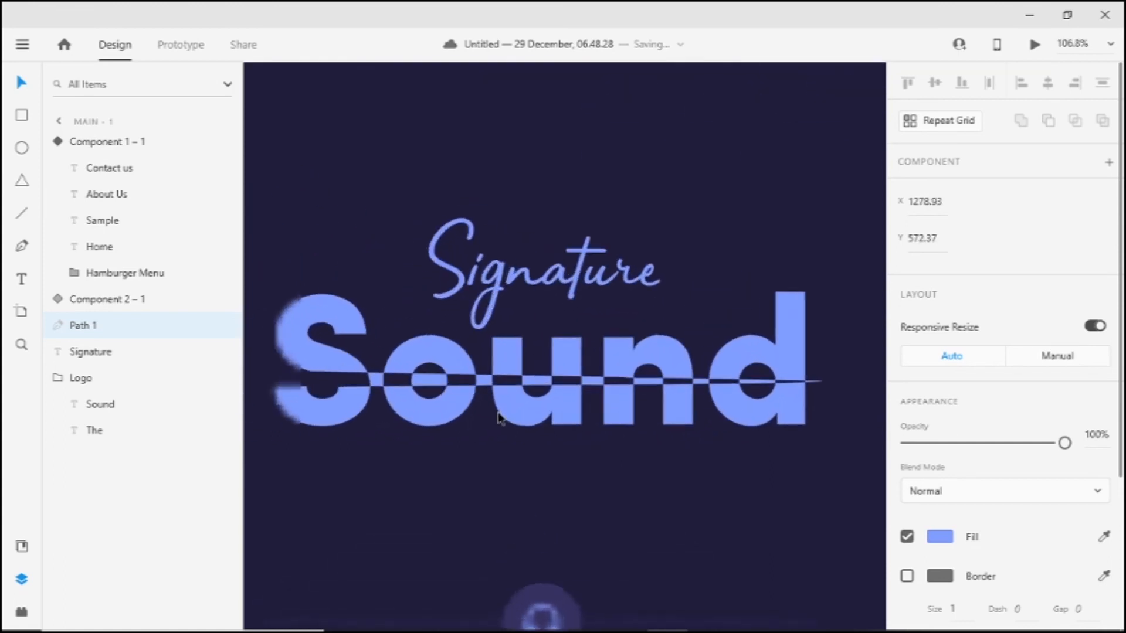
{"action": "left_click_drag", "start_coordinate": [417, 324], "coordinate": [499, 289]}
{"action": "scroll", "coordinate": [499, 289], "scroll_direction": "down", "scroll_amount": 4}
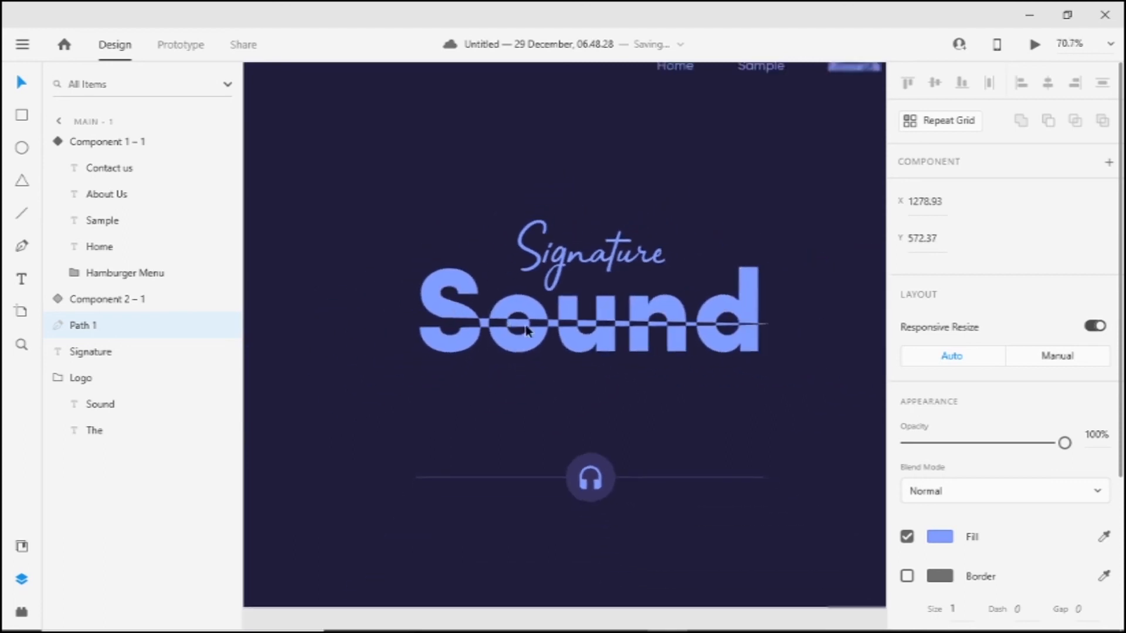
Step: Try to nudge the stretched anchor point beyond the d, and undo the move
{"action": "scroll", "coordinate": [768, 330], "scroll_direction": "up", "scroll_amount": 5}
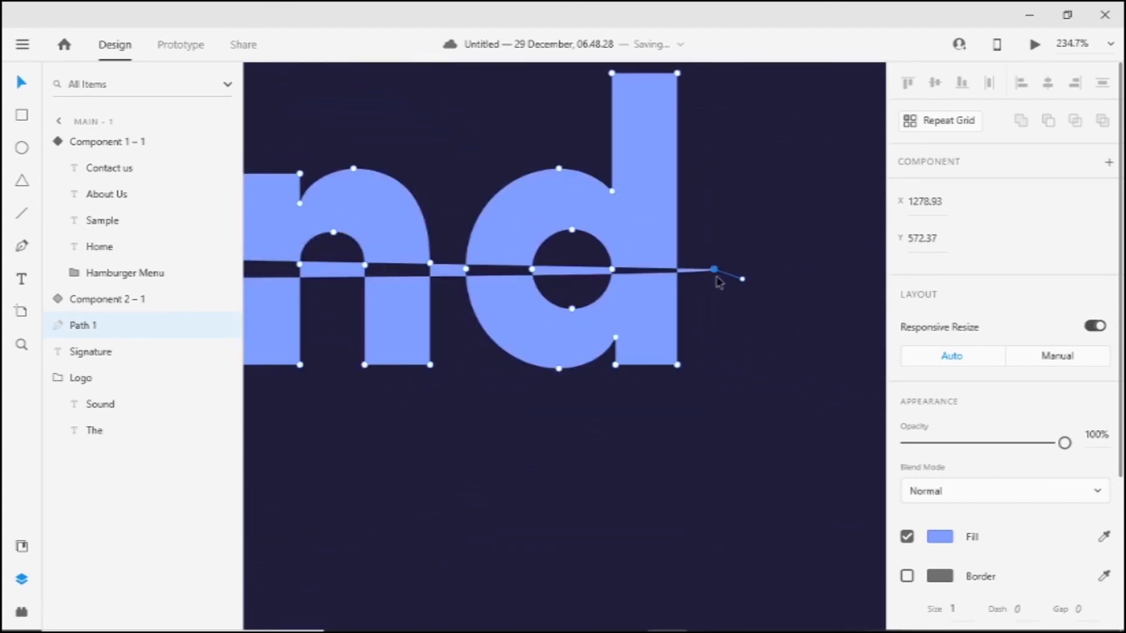
{"action": "left_click_drag", "start_coordinate": [713, 271], "coordinate": [720, 278]}
{"action": "key", "text": "ctrl+z"}
{"action": "scroll", "coordinate": [620, 350], "scroll_direction": "down", "scroll_amount": 6}
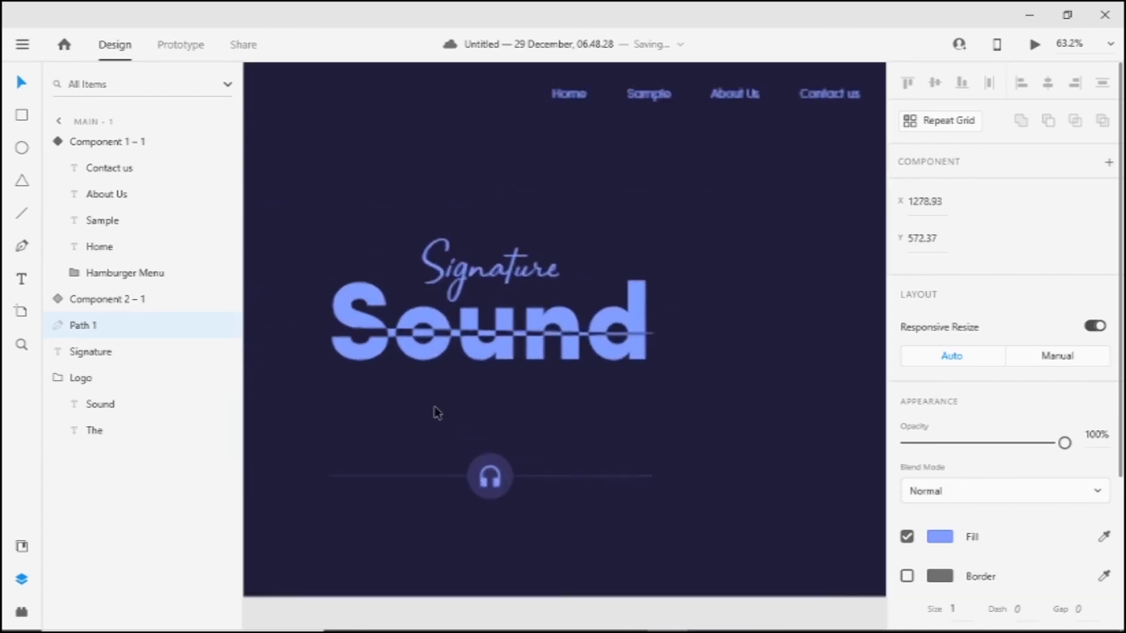
Step: Finish editing the Sound path's points and review the reshaped heading on the whole Main - 1 artboard
{"action": "scroll", "coordinate": [431, 403], "scroll_direction": "up", "scroll_amount": 3}
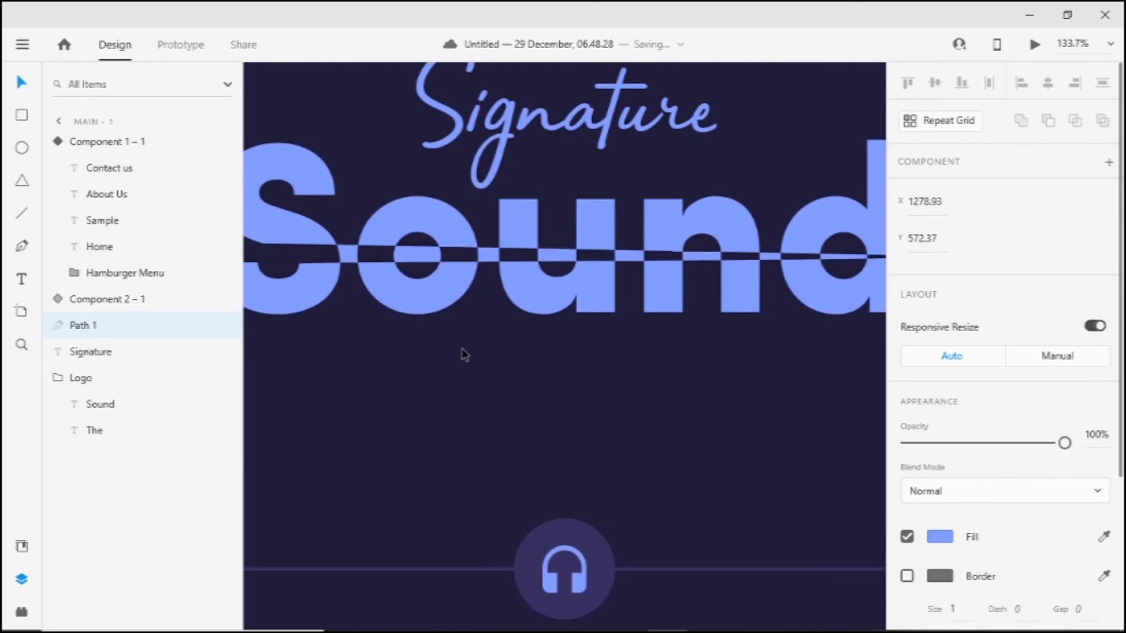
{"action": "scroll", "coordinate": [464, 353], "scroll_direction": "down", "scroll_amount": 8}
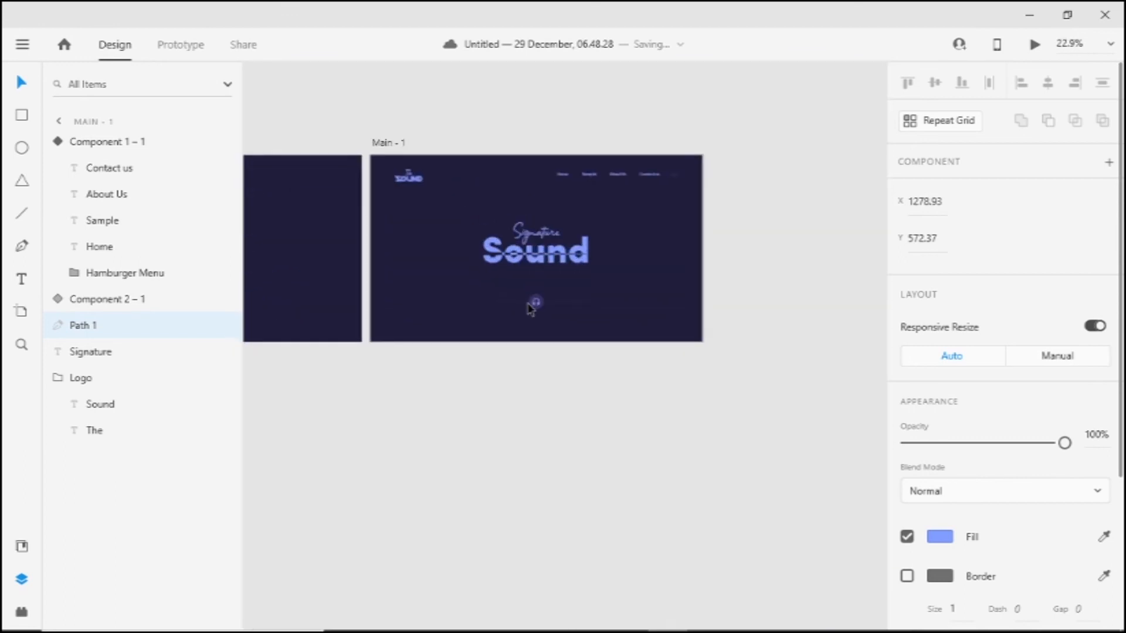
{"action": "scroll", "coordinate": [531, 309], "scroll_direction": "up", "scroll_amount": 4}
{"action": "scroll", "coordinate": [478, 252], "scroll_direction": "down", "scroll_amount": 3}
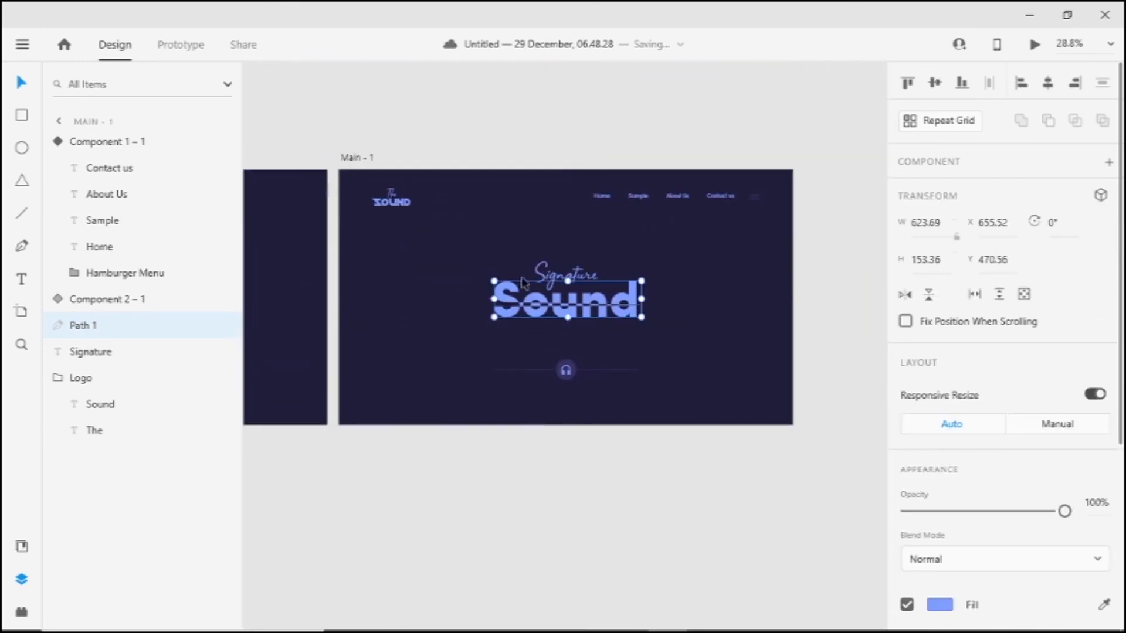
Step: Switch the navigation menu component on the Main - 1 artboard back to its Default State
{"action": "left_click", "coordinate": [433, 250]}
{"action": "scroll", "coordinate": [435, 252], "scroll_direction": "down", "scroll_amount": 3}
{"action": "left_click_drag", "start_coordinate": [494, 295], "coordinate": [625, 291]}
{"action": "left_click", "coordinate": [731, 209]}
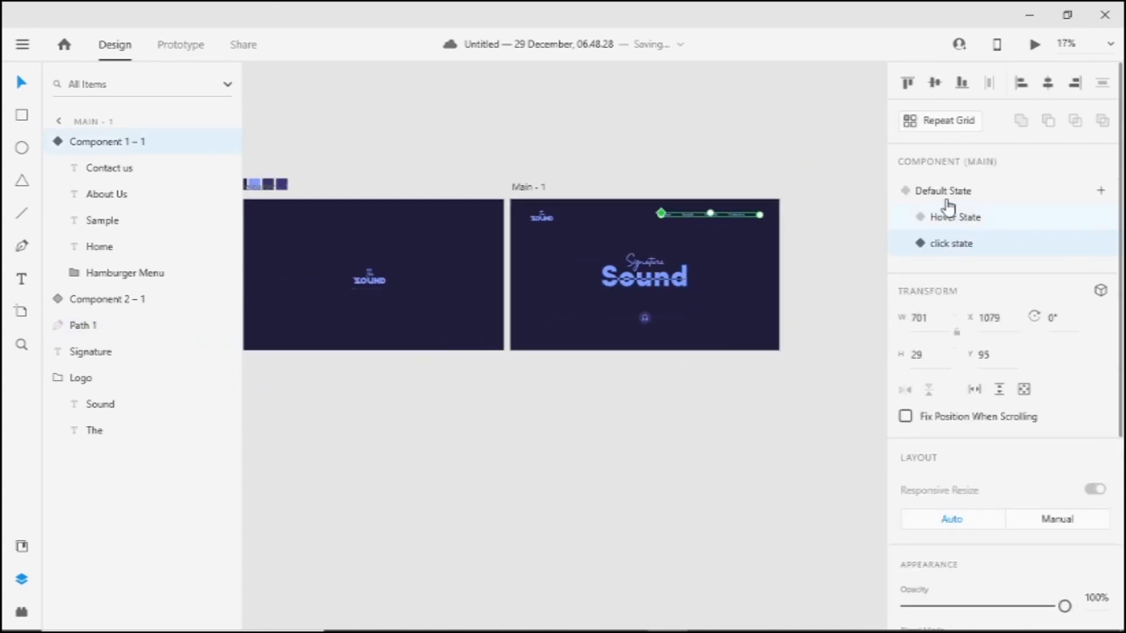
{"action": "left_click", "coordinate": [947, 194]}
Step: Duplicate the Preloader - 1 artboard and place the copy just before the original, at X -1975, Y 0
{"action": "left_click", "coordinate": [447, 249]}
{"action": "left_click_drag", "start_coordinate": [510, 243], "coordinate": [698, 221]}
{"action": "scroll", "coordinate": [448, 234], "scroll_direction": "down", "scroll_amount": 1}
{"action": "scroll", "coordinate": [465, 241], "scroll_direction": "up", "scroll_amount": 4}
{"action": "scroll", "coordinate": [557, 222], "scroll_direction": "down", "scroll_amount": 4}
{"action": "scroll", "coordinate": [465, 239], "scroll_direction": "up", "scroll_amount": 5}
{"action": "left_click_drag", "start_coordinate": [498, 241], "coordinate": [500, 361]}
{"action": "scroll", "coordinate": [502, 293], "scroll_direction": "down", "scroll_amount": 3}
{"action": "left_click_drag", "start_coordinate": [501, 199], "coordinate": [366, 197]}
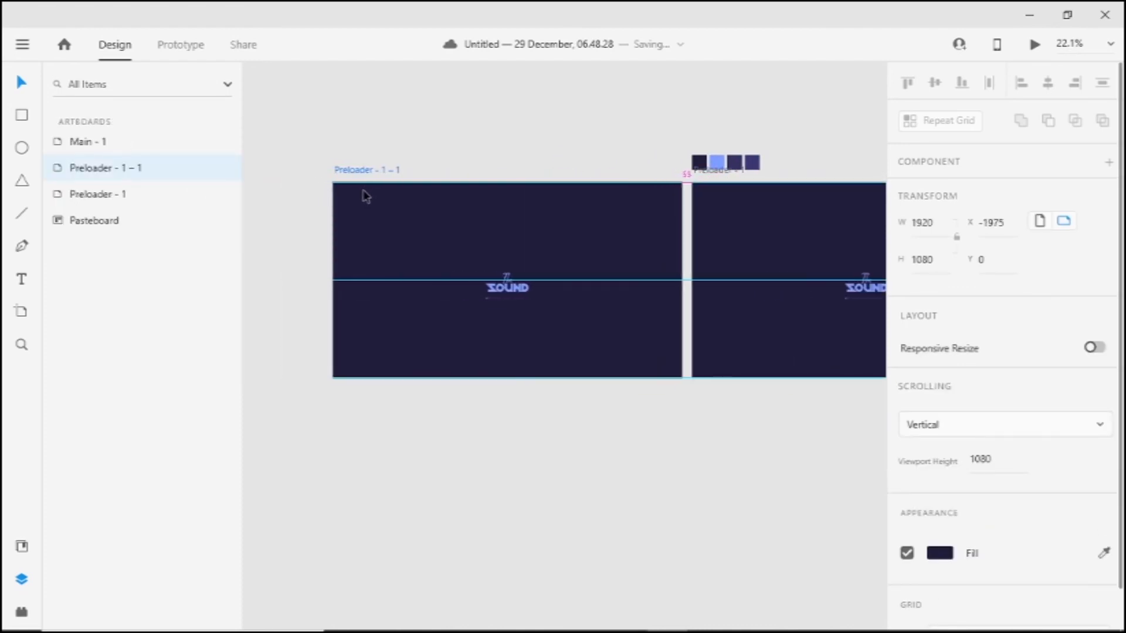
{"action": "scroll", "coordinate": [375, 222], "scroll_direction": "down", "scroll_amount": 1}
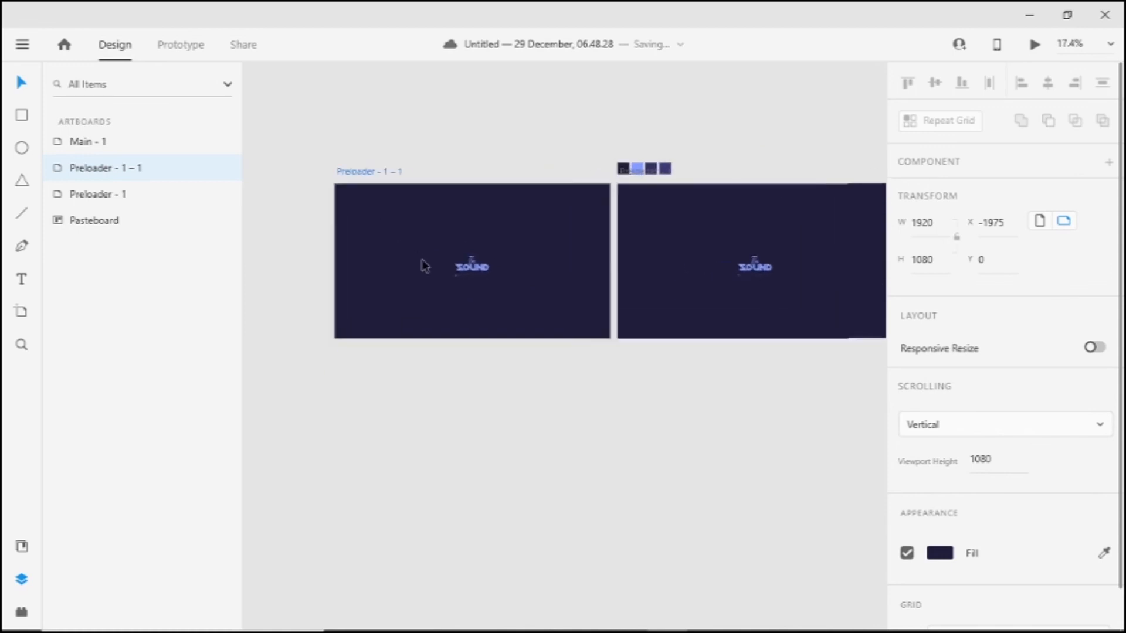
Step: Stretch the bright preloader line under the logo on Preloader - 1 to the full length of the track, about 239 wide
{"action": "scroll", "coordinate": [420, 262], "scroll_direction": "up", "scroll_amount": 2}
{"action": "left_click", "coordinate": [480, 312]}
{"action": "scroll", "coordinate": [522, 349], "scroll_direction": "up", "scroll_amount": 1}
{"action": "scroll", "coordinate": [522, 365], "scroll_direction": "down", "scroll_amount": 2}
{"action": "left_click_drag", "start_coordinate": [574, 358], "coordinate": [383, 244]}
{"action": "left_click", "coordinate": [532, 188]}
{"action": "left_click_drag", "start_coordinate": [688, 288], "coordinate": [731, 319]}
{"action": "scroll", "coordinate": [739, 322], "scroll_direction": "up", "scroll_amount": 2}
{"action": "left_click_drag", "start_coordinate": [424, 357], "coordinate": [610, 347]}
{"action": "scroll", "coordinate": [586, 337], "scroll_direction": "up", "scroll_amount": 2}
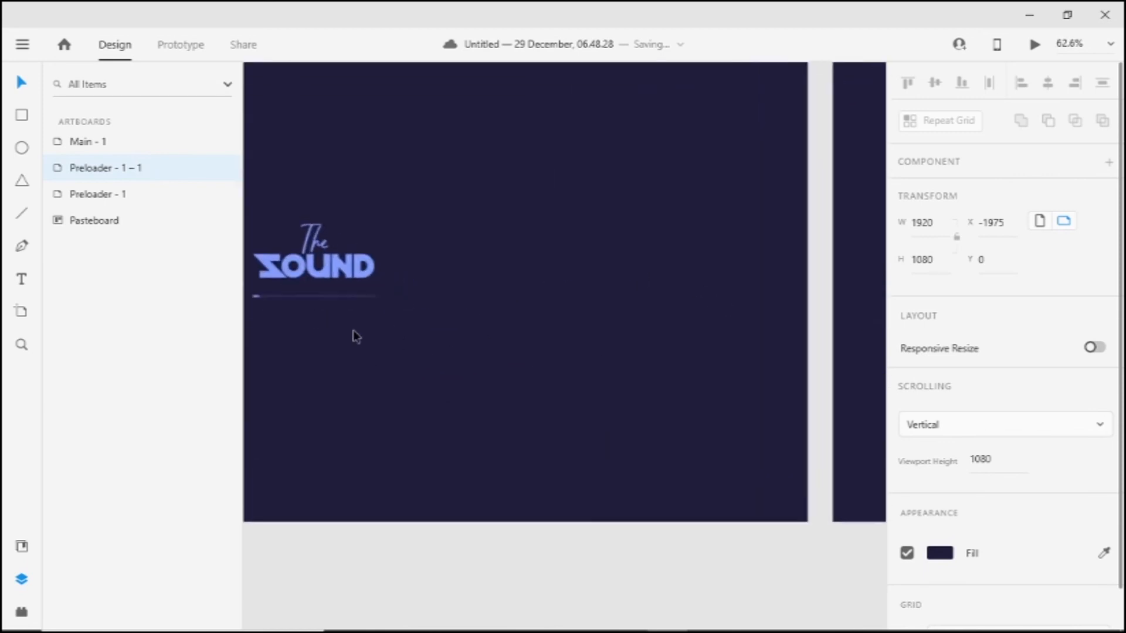
{"action": "left_click_drag", "start_coordinate": [346, 325], "coordinate": [803, 359]}
{"action": "scroll", "coordinate": [780, 337], "scroll_direction": "up", "scroll_amount": 2}
{"action": "left_click_drag", "start_coordinate": [762, 322], "coordinate": [640, 327]}
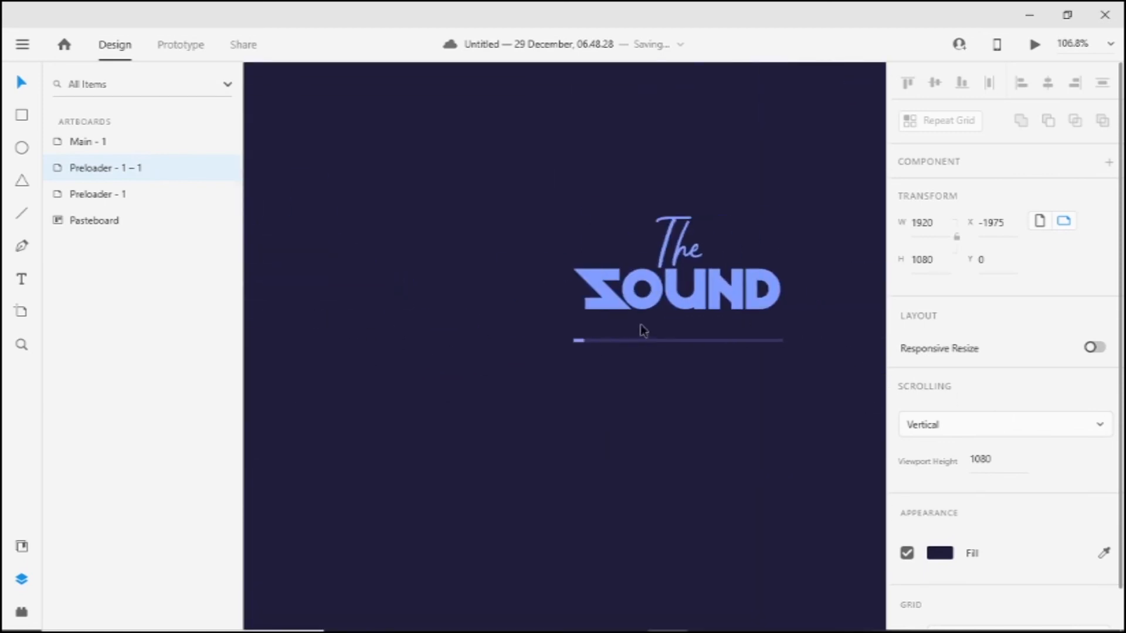
{"action": "left_click", "coordinate": [581, 342]}
{"action": "left_click_drag", "start_coordinate": [588, 342], "coordinate": [783, 352]}
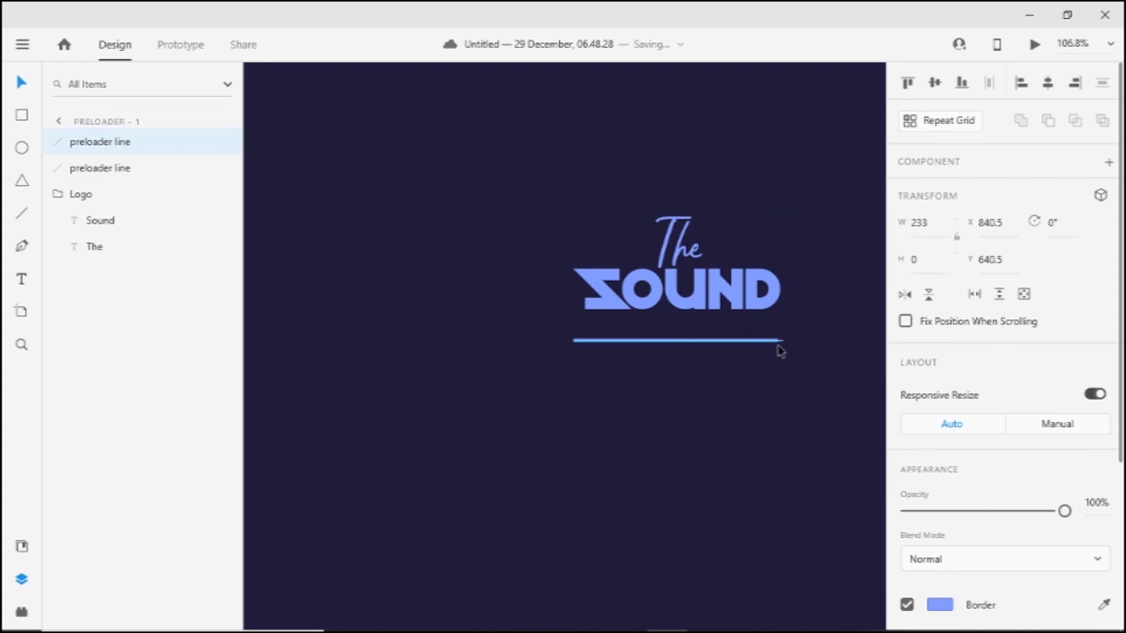
{"action": "scroll", "coordinate": [638, 403], "scroll_direction": "down", "scroll_amount": 5}
{"action": "scroll", "coordinate": [488, 340], "scroll_direction": "down", "scroll_amount": 1}
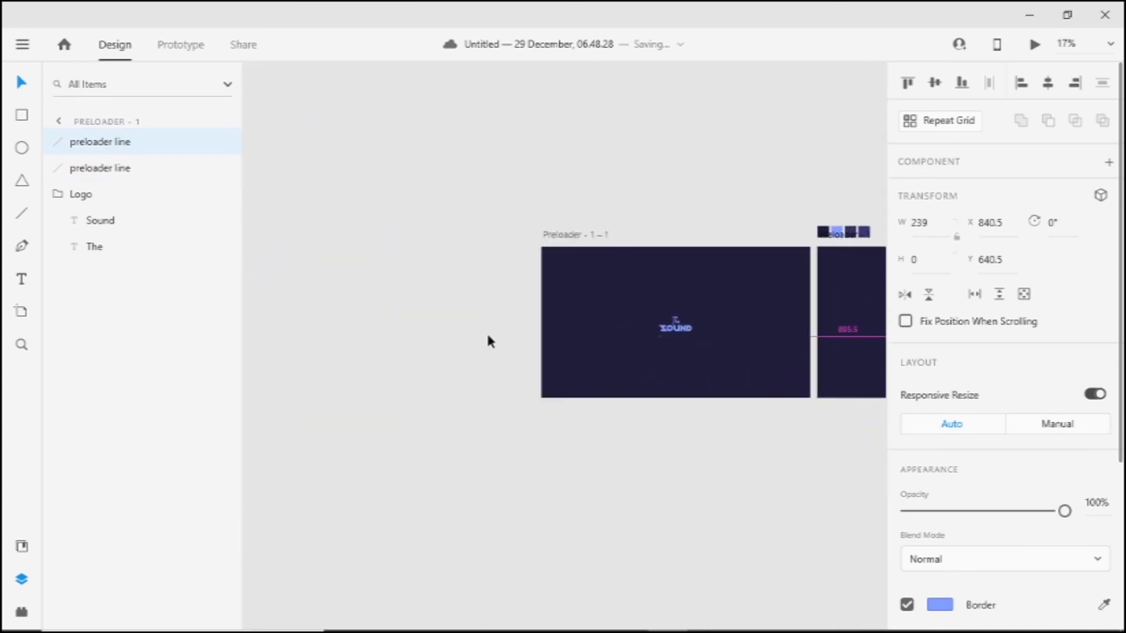
Step: Shorten the bright preloader line on the Preloader - 1 – 1 artboard to about 3 wide
{"action": "scroll", "coordinate": [678, 343], "scroll_direction": "up", "scroll_amount": 10}
{"action": "left_click", "coordinate": [637, 293]}
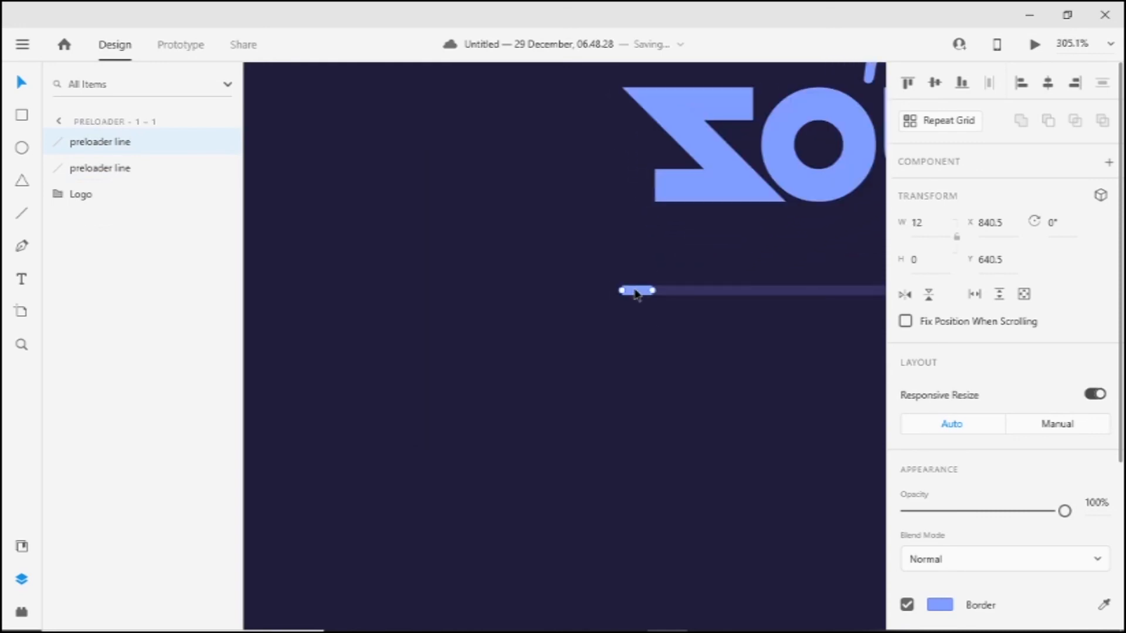
{"action": "left_click_drag", "start_coordinate": [654, 291], "coordinate": [638, 292]}
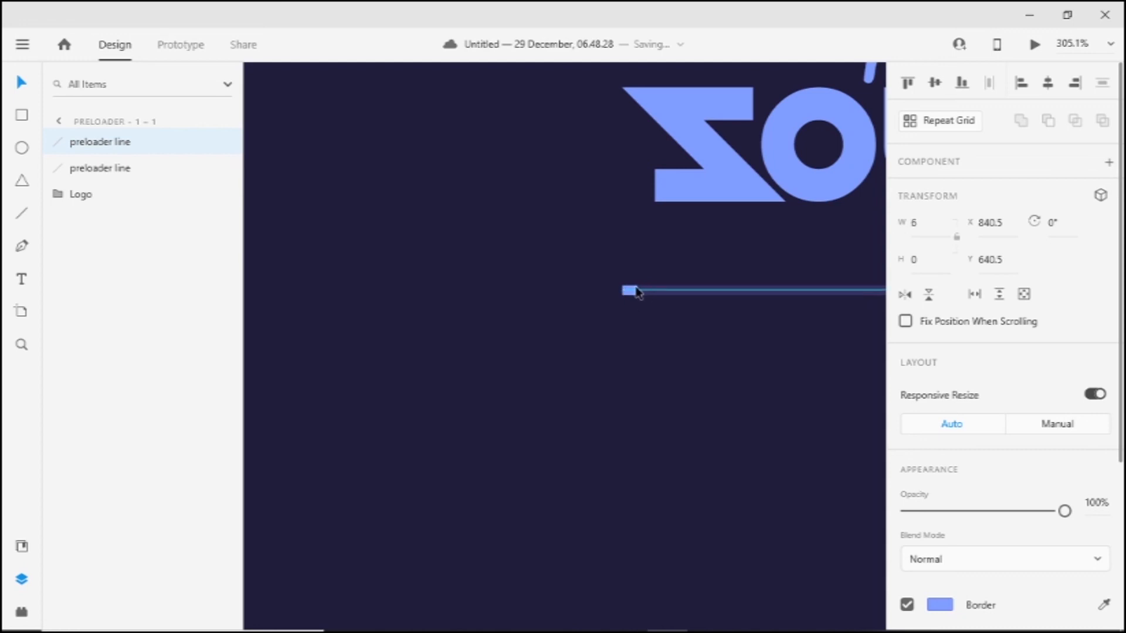
{"action": "scroll", "coordinate": [645, 370], "scroll_direction": "down", "scroll_amount": 10}
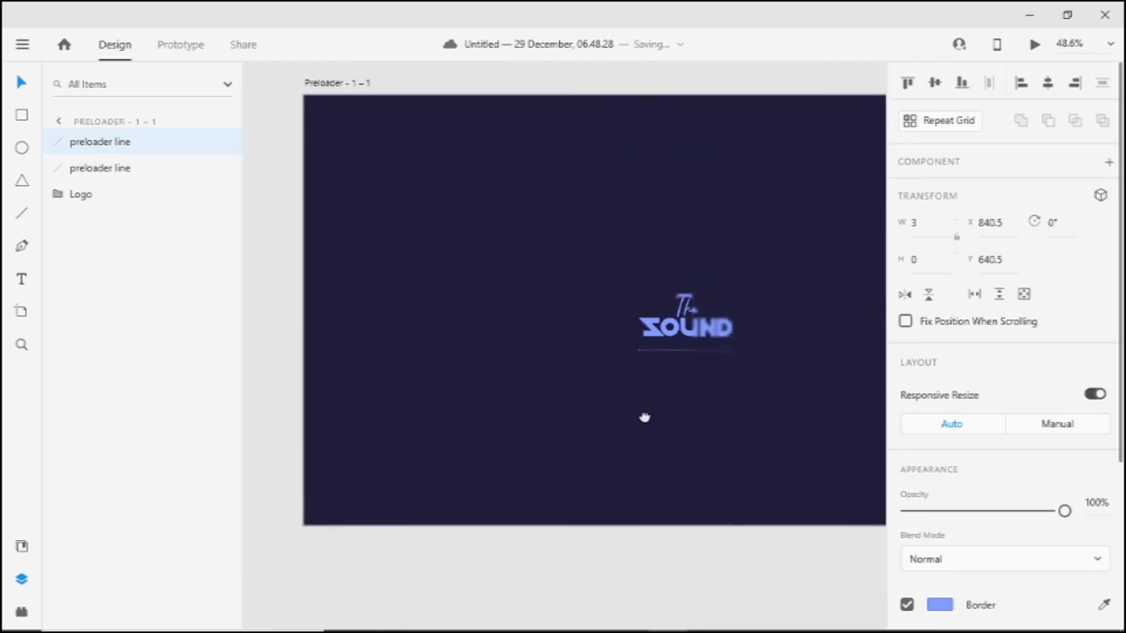
{"action": "scroll", "coordinate": [592, 412], "scroll_direction": "down", "scroll_amount": 2}
{"action": "scroll", "coordinate": [531, 378], "scroll_direction": "up", "scroll_amount": 1}
{"action": "scroll", "coordinate": [522, 372], "scroll_direction": "right", "scroll_amount": 3}
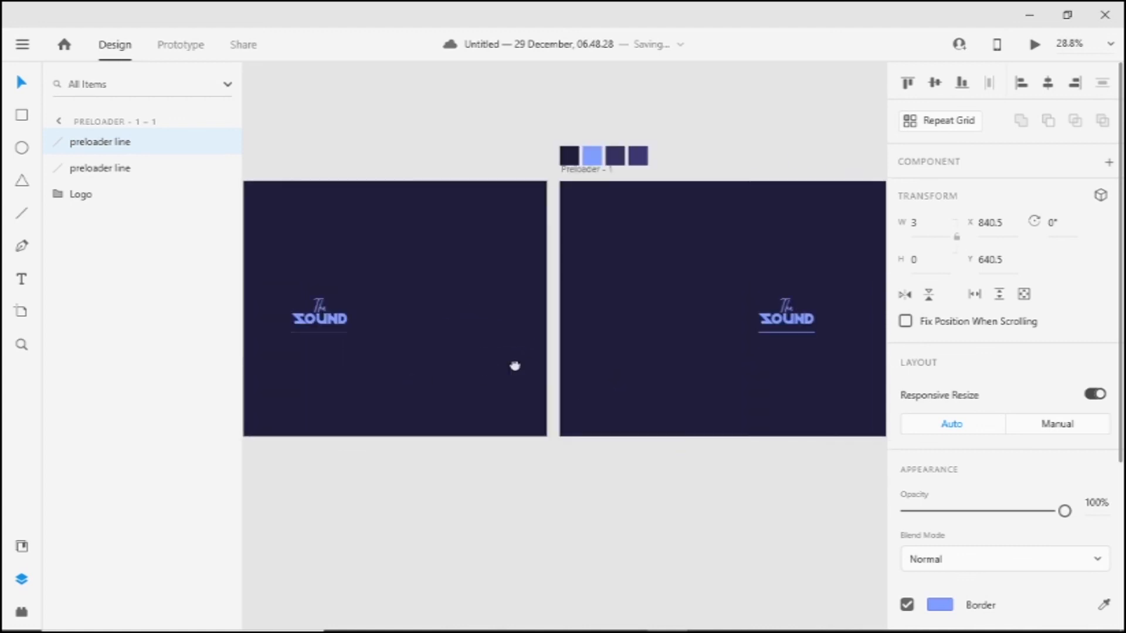
{"action": "scroll", "coordinate": [516, 375], "scroll_direction": "left", "scroll_amount": 2}
{"action": "scroll", "coordinate": [382, 270], "scroll_direction": "up", "scroll_amount": 2}
{"action": "scroll", "coordinate": [381, 270], "scroll_direction": "left", "scroll_amount": 2}
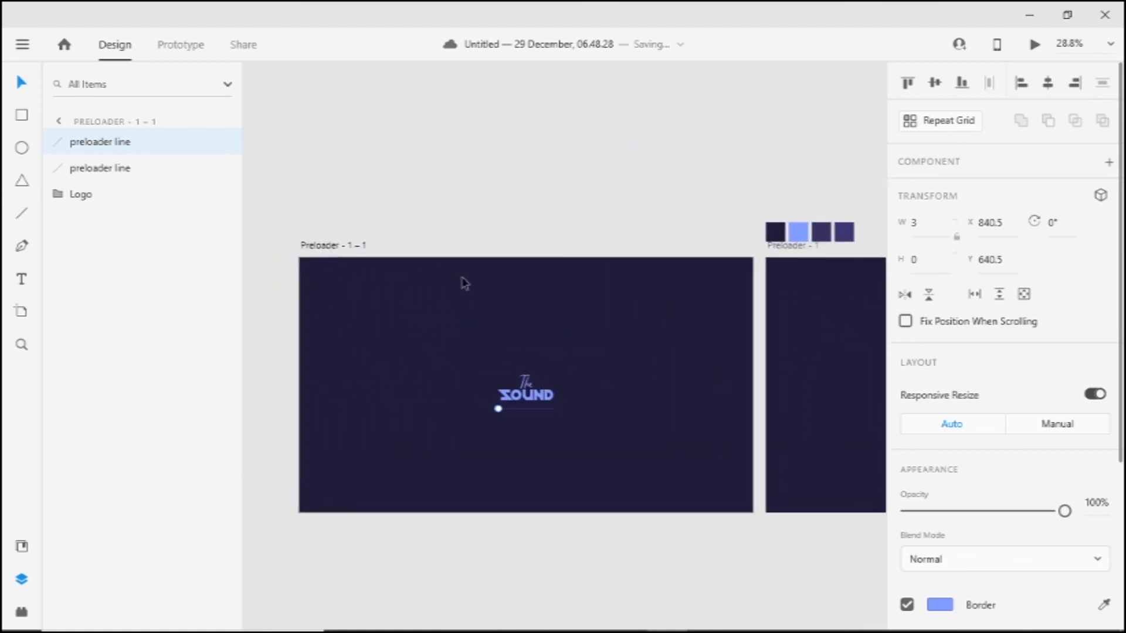
Step: In prototype mode, connect the Preloader - 1 – 1 artboard to Preloader - 1 with a tap-triggered Auto-Animate action
{"action": "left_click", "coordinate": [347, 250]}
{"action": "left_click", "coordinate": [187, 42]}
{"action": "scroll", "coordinate": [402, 283], "scroll_direction": "right", "scroll_amount": 3}
{"action": "scroll", "coordinate": [402, 284], "scroll_direction": "down", "scroll_amount": 1}
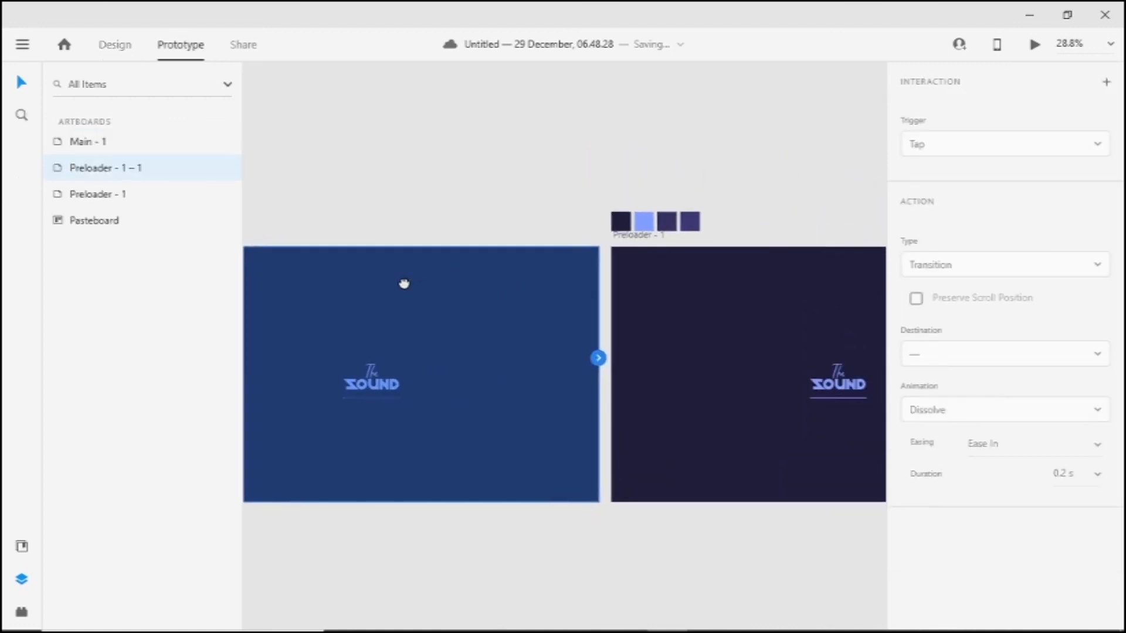
{"action": "left_click_drag", "start_coordinate": [583, 363], "coordinate": [674, 370]}
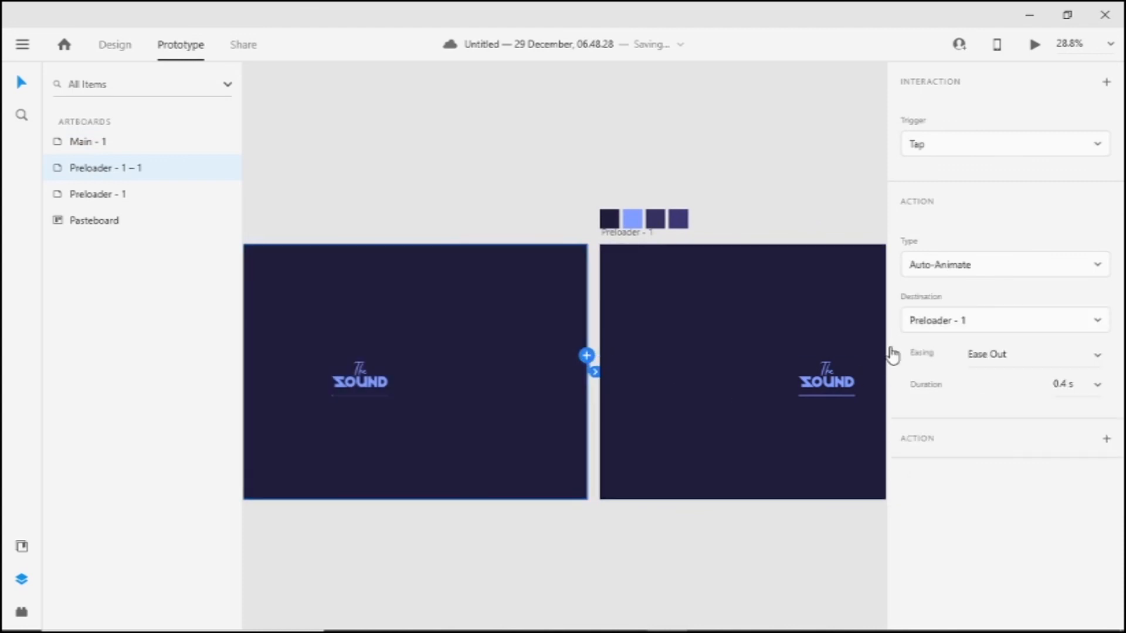
{"action": "left_click", "coordinate": [1006, 264]}
{"action": "left_click", "coordinate": [1022, 275]}
{"action": "left_click", "coordinate": [1023, 323]}
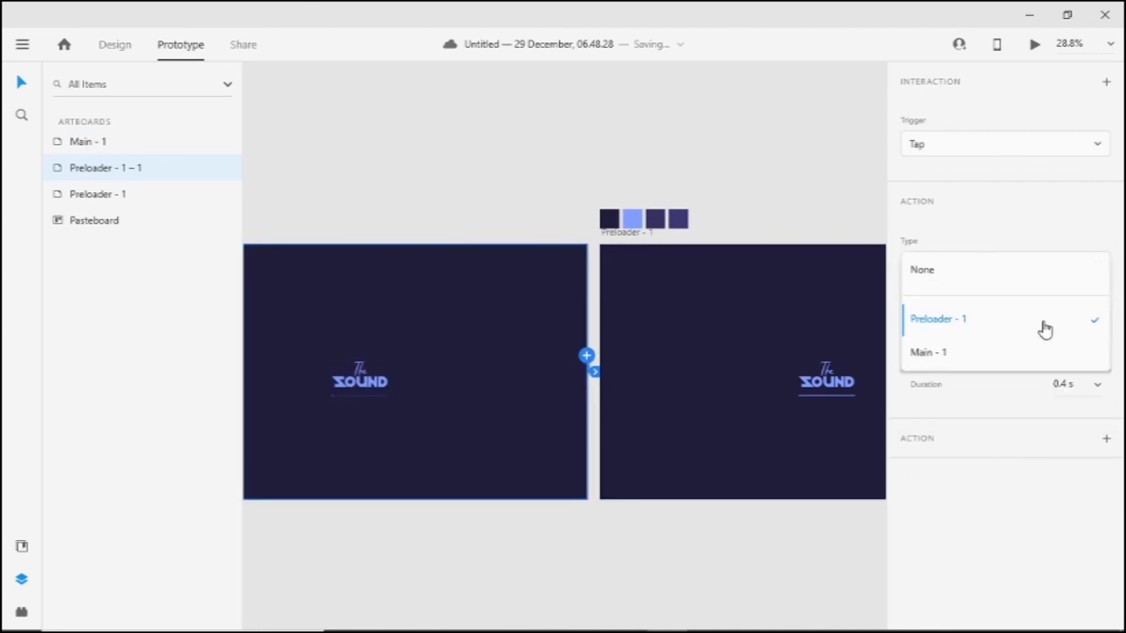
{"action": "left_click", "coordinate": [1026, 330]}
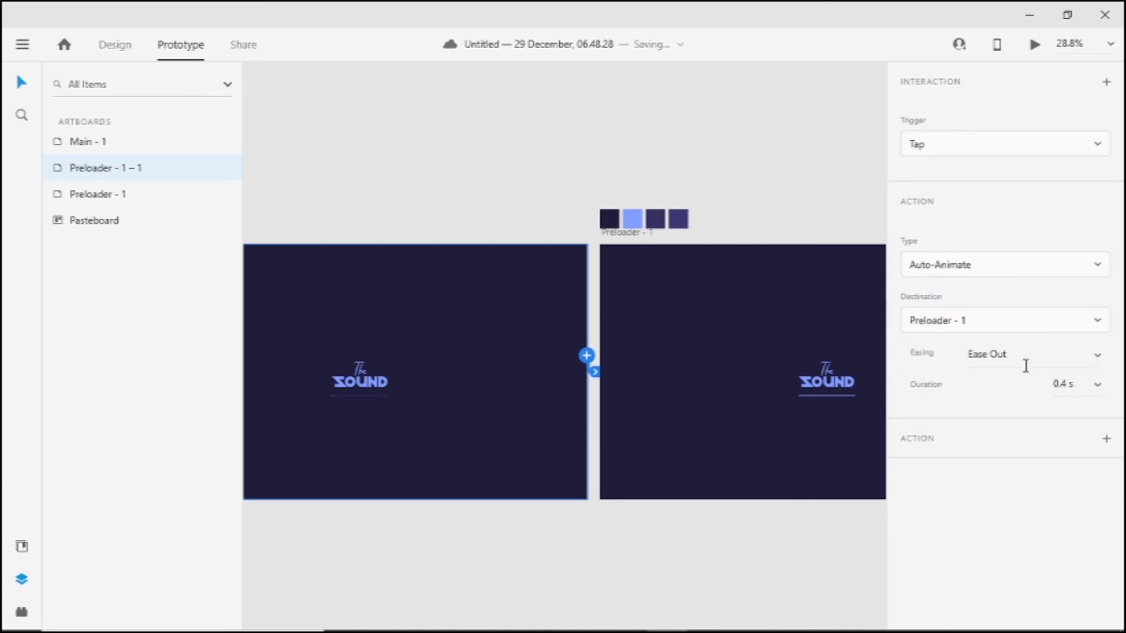
Step: Set the duration of the Preloader - 1 – 1 Auto-Animate action to 3 s
{"action": "left_click", "coordinate": [1100, 385]}
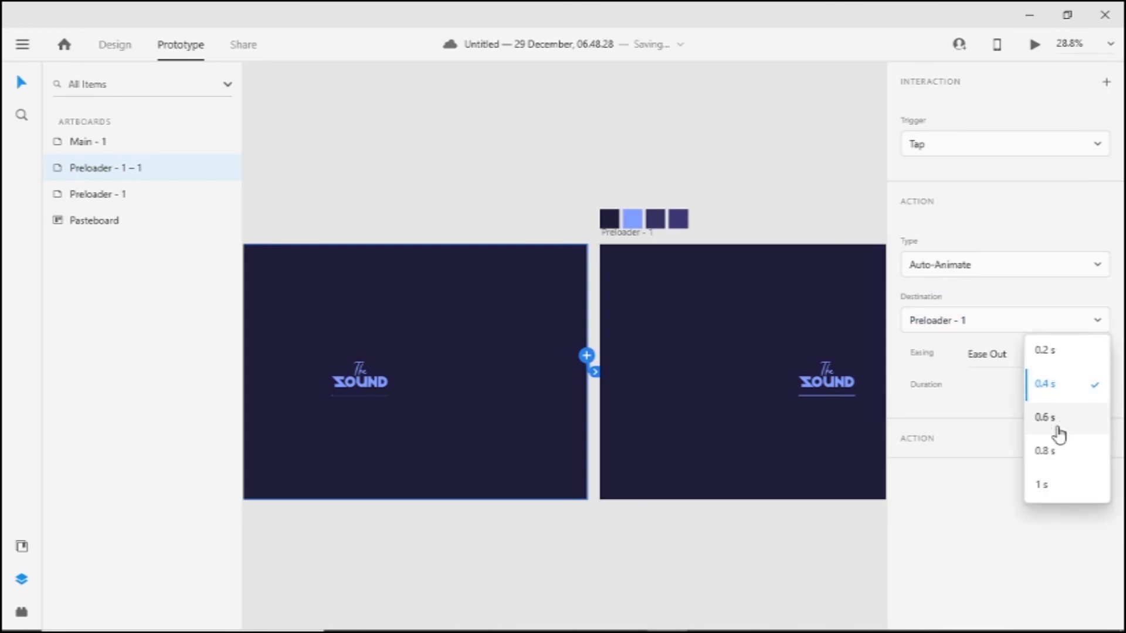
{"action": "left_click", "coordinate": [1043, 482]}
{"action": "left_click", "coordinate": [1059, 385]}
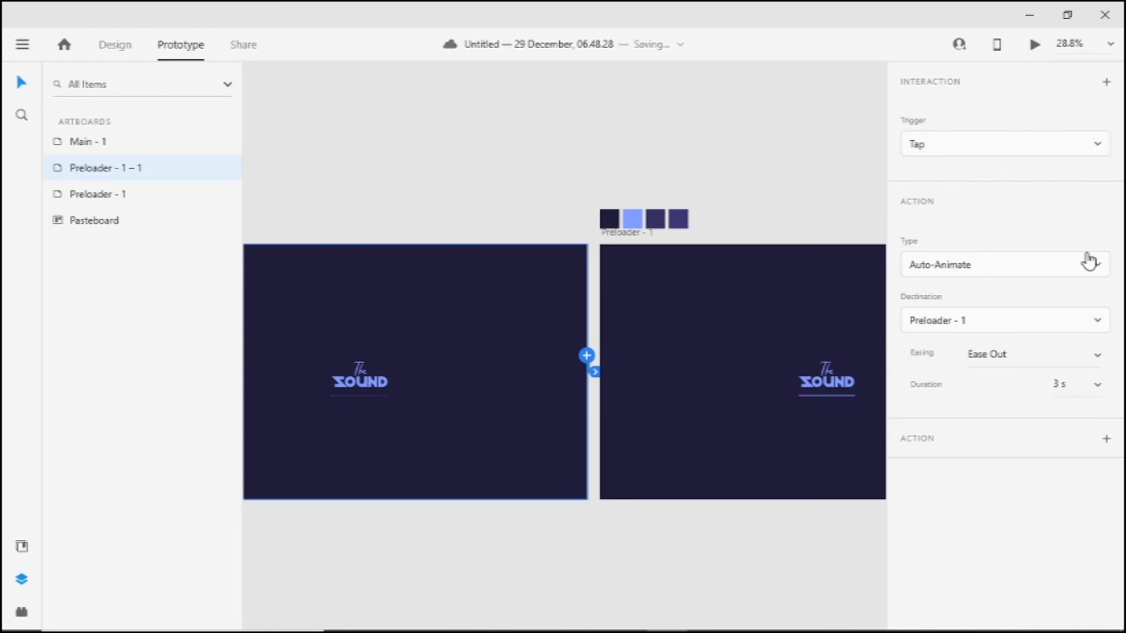
Step: Preview the tap-triggered loading line animation from Preloader - 1 – 1, and close the preview
{"action": "scroll", "coordinate": [703, 307], "scroll_direction": "down", "scroll_amount": 3}
{"action": "mouse_move", "coordinate": [578, 331]}
{"action": "left_mouse_down"}
{"action": "mouse_move", "coordinate": [654, 359]}
{"action": "mouse_move", "coordinate": [590, 331]}
{"action": "left_mouse_up"}
{"action": "scroll", "coordinate": [640, 361], "scroll_direction": "up", "scroll_amount": 3}
{"action": "key", "text": "ctrl+Return"}
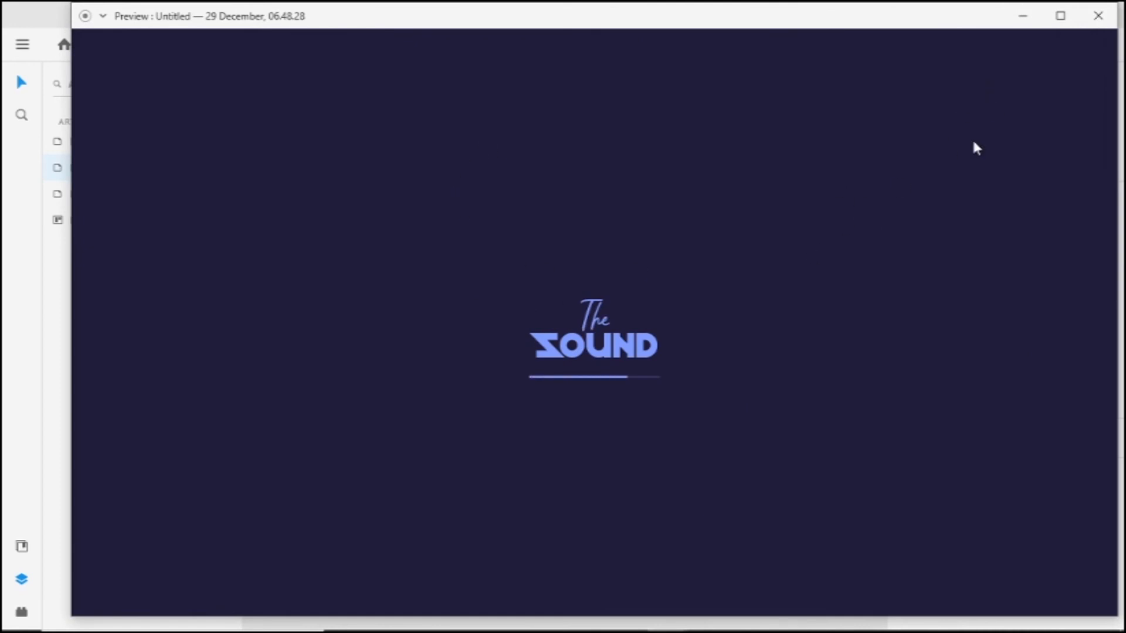
{"action": "left_click", "coordinate": [1098, 16]}
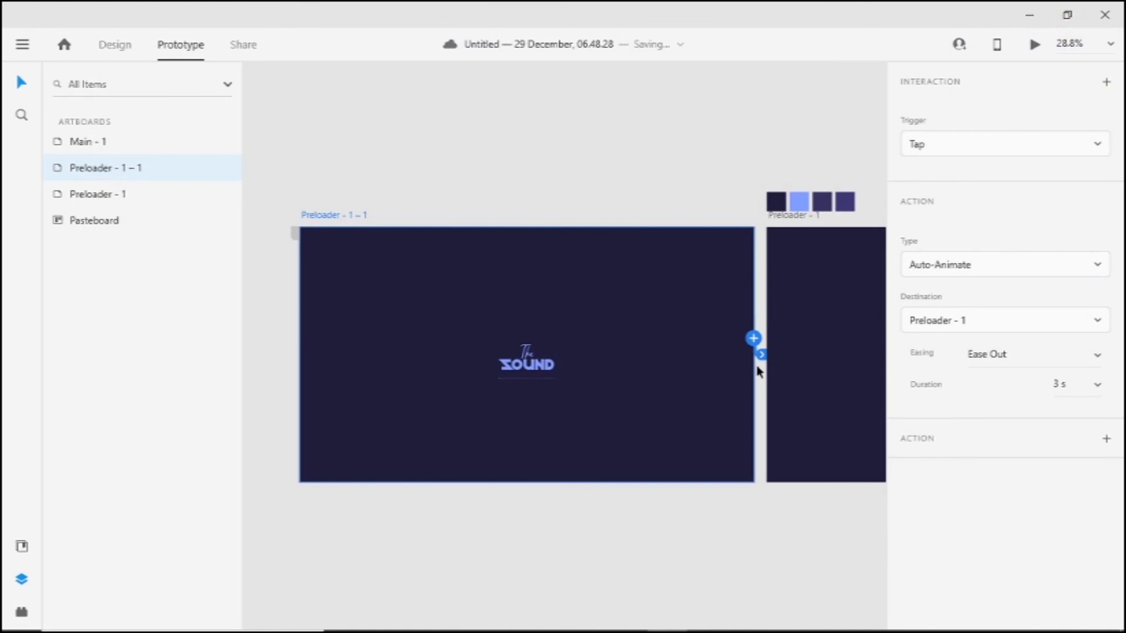
Step: Change the trigger of the Preloader - 1 – 1 interaction to Time with a delay of 1 s
{"action": "scroll", "coordinate": [636, 284], "scroll_direction": "down", "scroll_amount": 1}
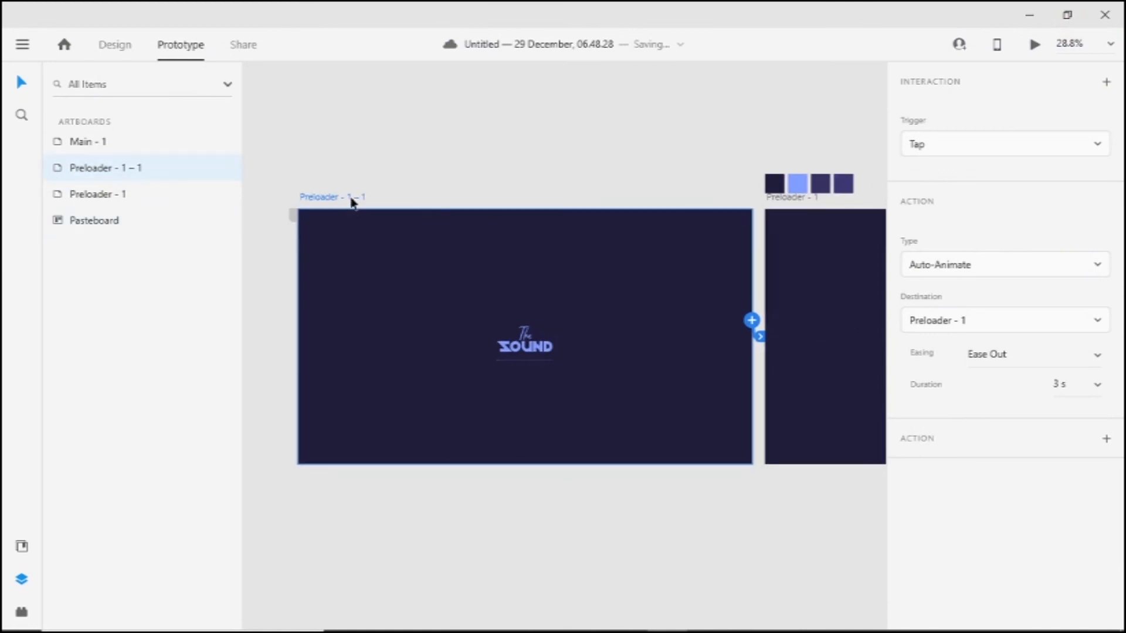
{"action": "left_click", "coordinate": [1033, 142]}
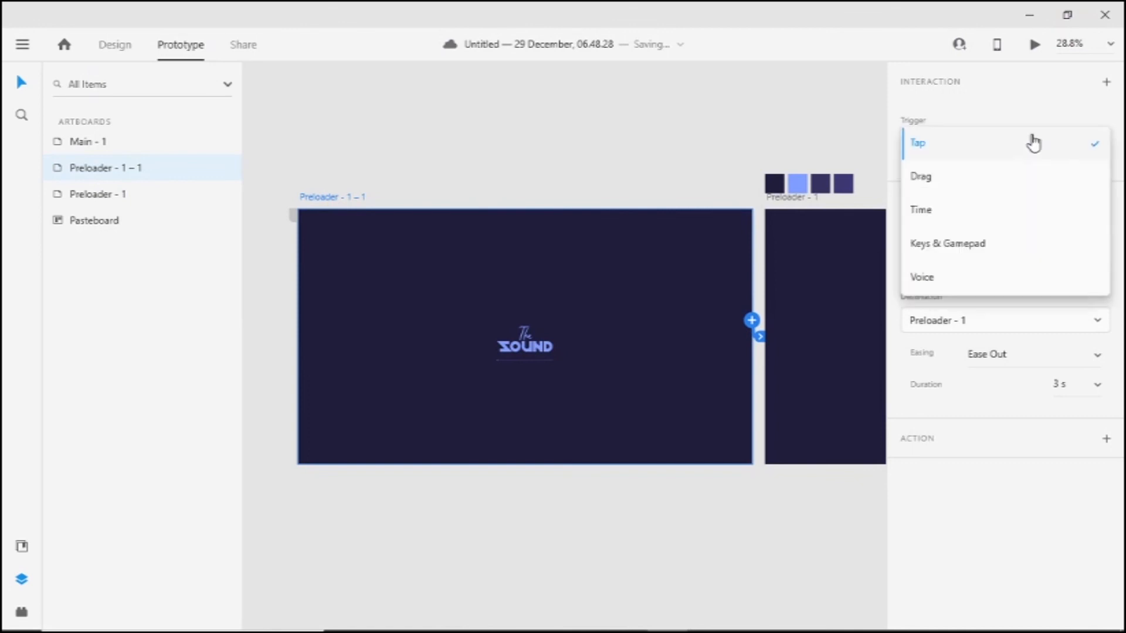
{"action": "left_click", "coordinate": [1015, 214]}
{"action": "left_click", "coordinate": [1060, 176]}
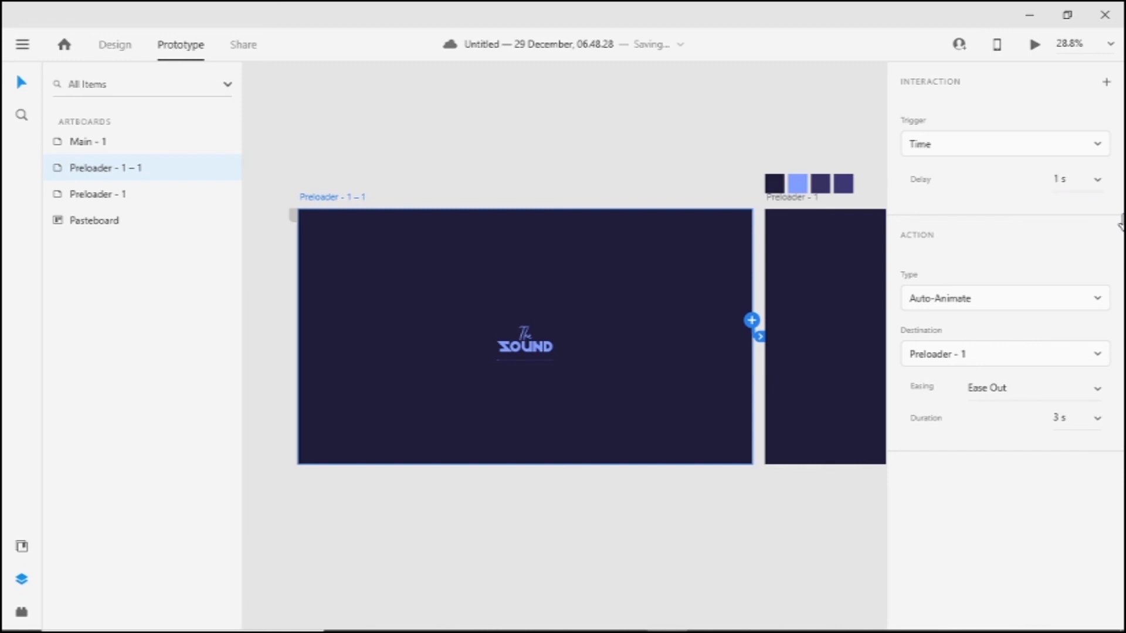
Step: Preview the preloader with its time-based trigger and close the preview
{"action": "key", "text": "ctrl+3"}
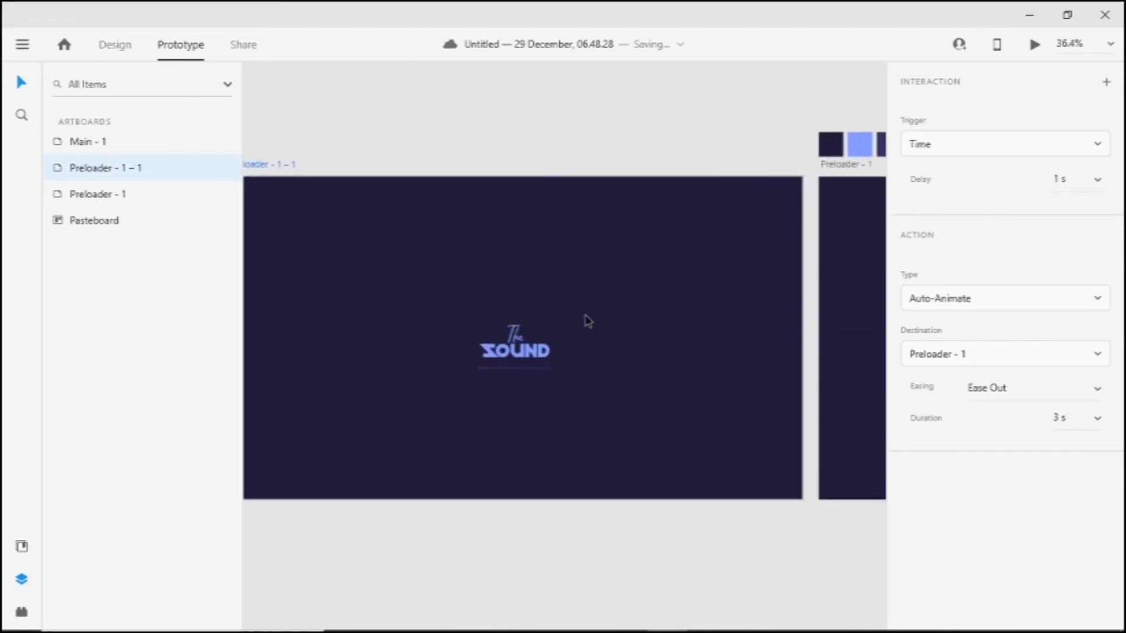
{"action": "key", "text": "ctrl+Return"}
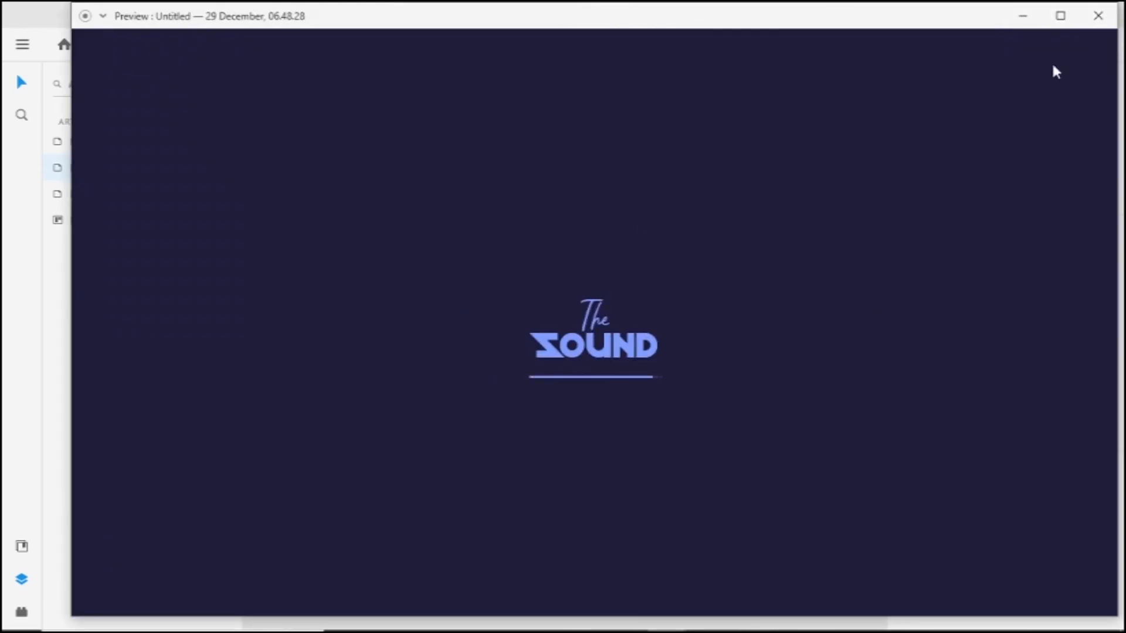
{"action": "left_click", "coordinate": [1096, 15]}
{"action": "scroll", "coordinate": [422, 356], "scroll_direction": "down", "scroll_amount": 3}
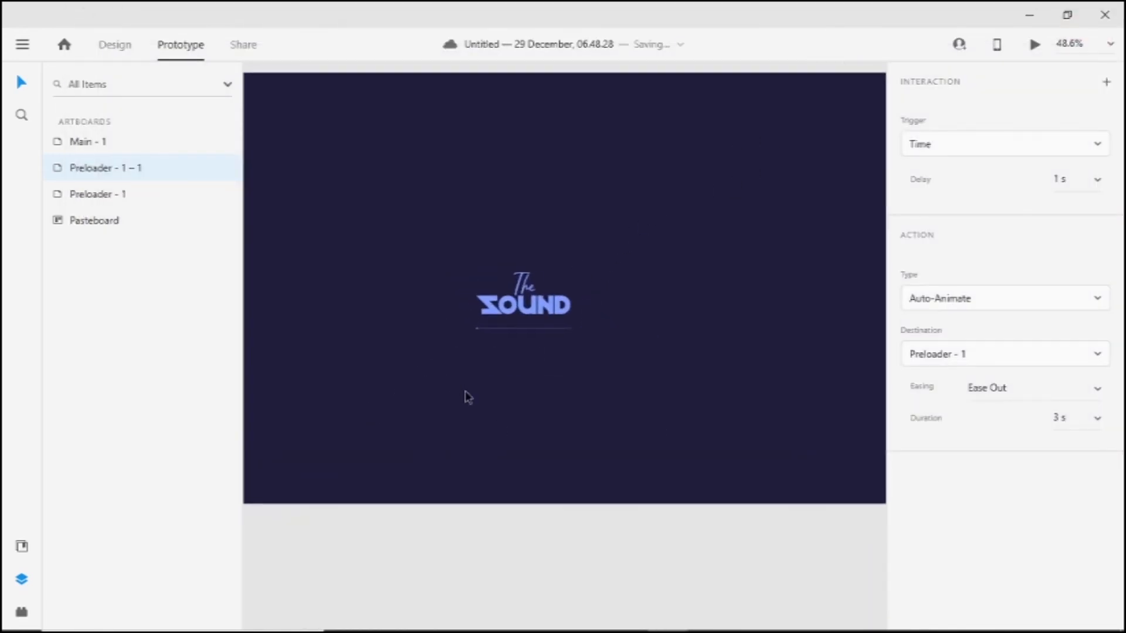
Step: Set the easing of the Preloader - 1 – 1 animation to Ease In and preview the loading line
{"action": "scroll", "coordinate": [577, 351], "scroll_direction": "down", "scroll_amount": 2}
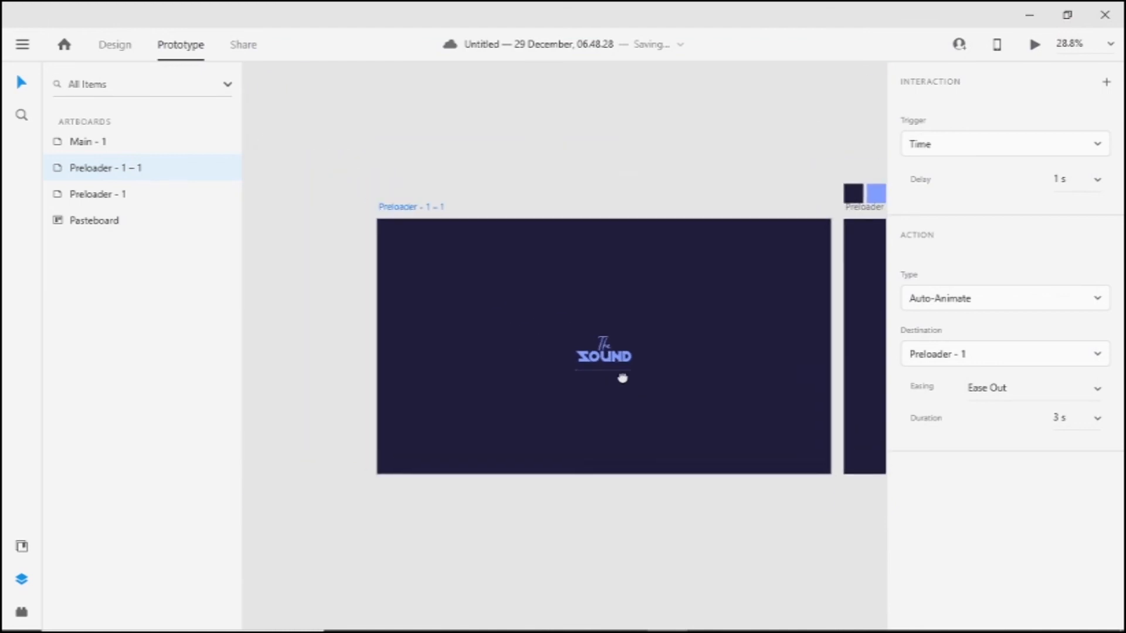
{"action": "left_click", "coordinate": [1079, 391]}
{"action": "left_click", "coordinate": [1043, 425]}
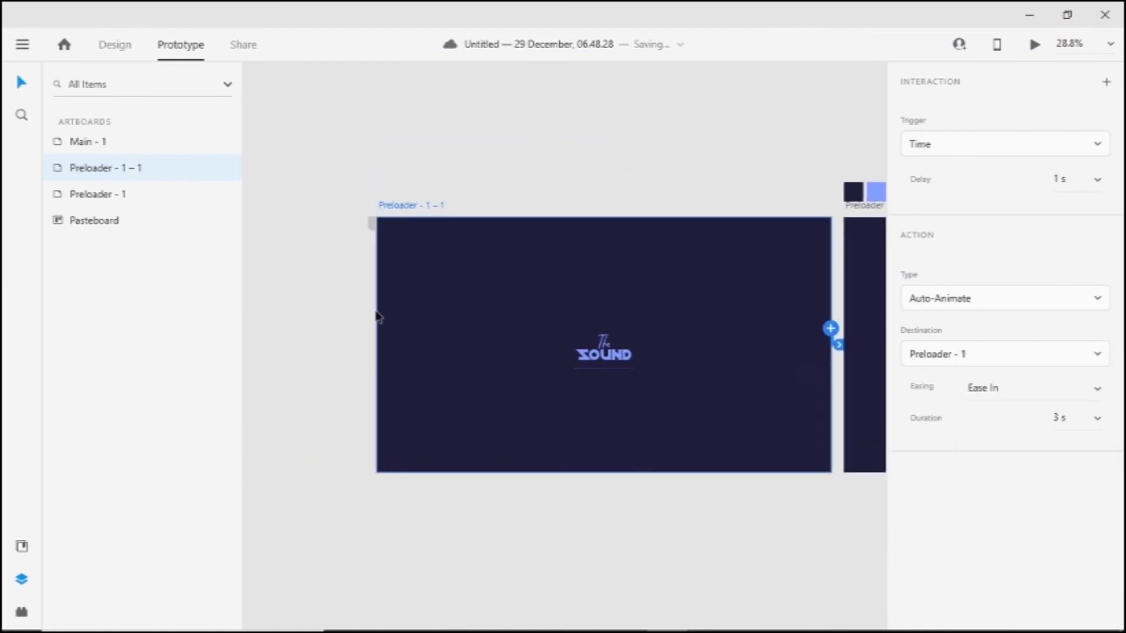
{"action": "key", "text": "ctrl+Return"}
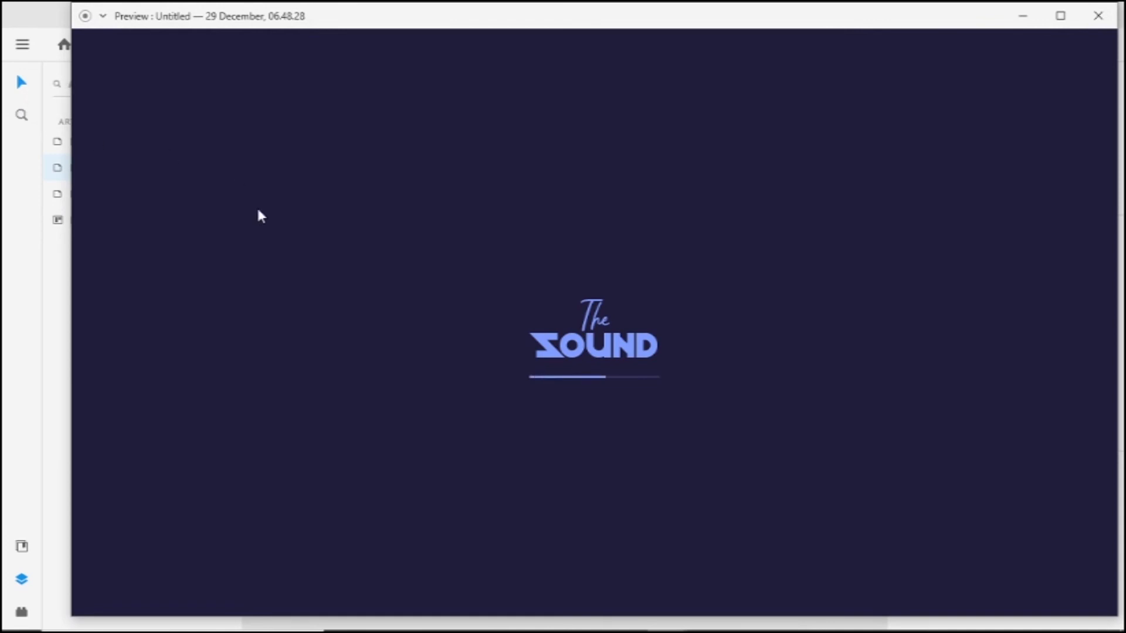
{"action": "left_click", "coordinate": [1100, 24]}
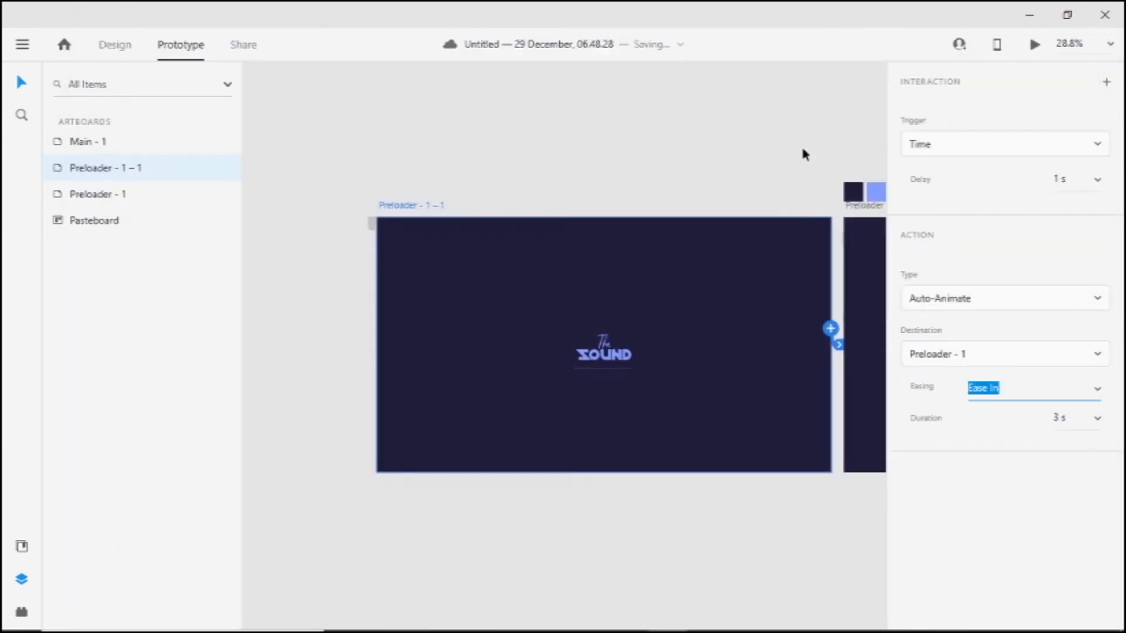
Step: Look over the Main - 1 and Preloader - 1 artboards in prototype mode
{"action": "left_click_drag", "start_coordinate": [680, 241], "coordinate": [445, 241]}
{"action": "left_click_drag", "start_coordinate": [751, 243], "coordinate": [477, 267]}
{"action": "mouse_move", "coordinate": [618, 334]}
{"action": "left_mouse_down"}
{"action": "mouse_move", "coordinate": [401, 335]}
{"action": "mouse_move", "coordinate": [602, 320]}
{"action": "left_mouse_up"}
{"action": "left_click_drag", "start_coordinate": [399, 305], "coordinate": [379, 401]}
{"action": "scroll", "coordinate": [616, 295], "scroll_direction": "down", "scroll_amount": 2}
{"action": "scroll", "coordinate": [544, 385], "scroll_direction": "up", "scroll_amount": 5}
{"action": "scroll", "coordinate": [646, 345], "scroll_direction": "down", "scroll_amount": 5}
{"action": "left_click_drag", "start_coordinate": [673, 342], "coordinate": [600, 316]}
{"action": "scroll", "coordinate": [364, 331], "scroll_direction": "up", "scroll_amount": 3}
{"action": "scroll", "coordinate": [651, 315], "scroll_direction": "down", "scroll_amount": 2}
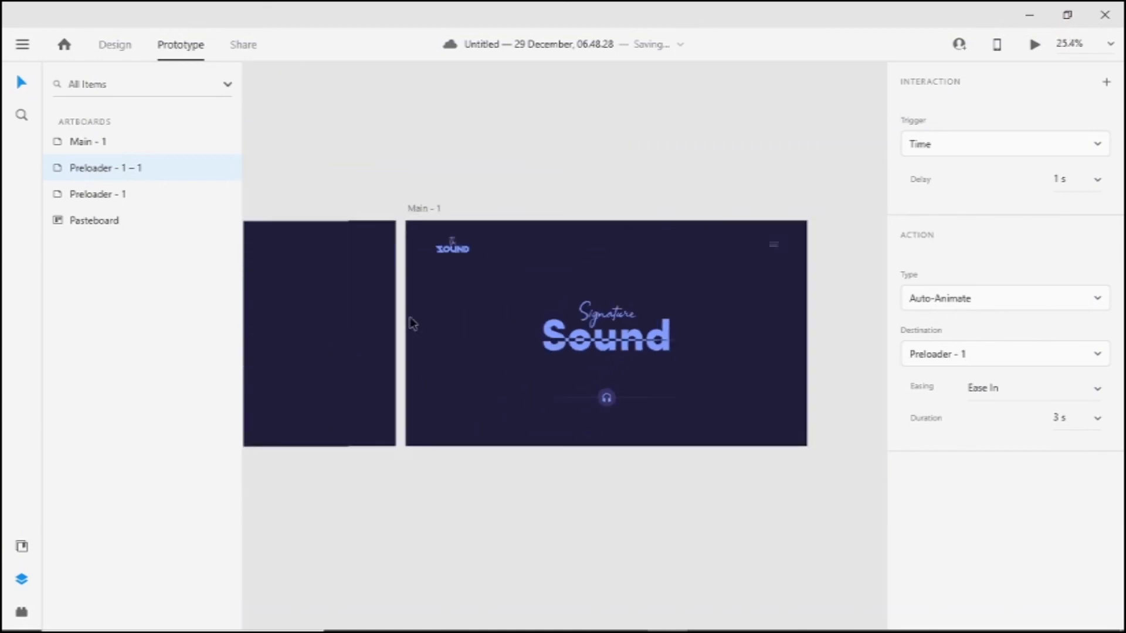
{"action": "scroll", "coordinate": [275, 352], "scroll_direction": "down", "scroll_amount": 3}
{"action": "left_click_drag", "start_coordinate": [275, 352], "coordinate": [651, 352]}
{"action": "scroll", "coordinate": [581, 355], "scroll_direction": "up", "scroll_amount": 3}
{"action": "left_click_drag", "start_coordinate": [581, 355], "coordinate": [648, 355]}
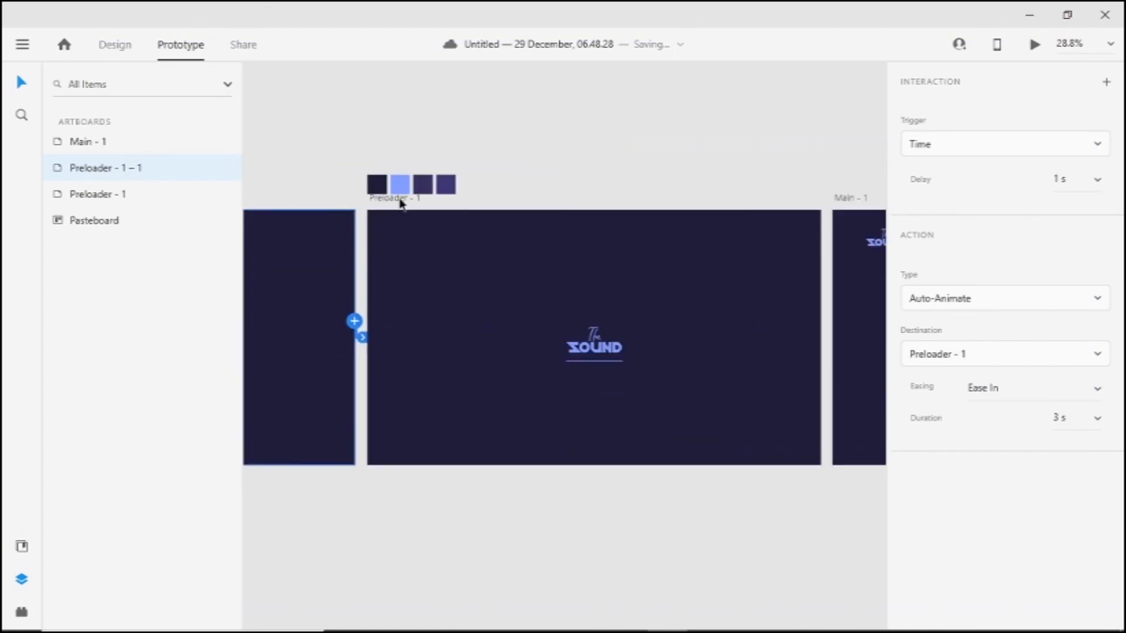
Step: Duplicate the Main - 1 artboard and place the copy just after the original
{"action": "left_click", "coordinate": [400, 202]}
{"action": "scroll", "coordinate": [713, 374], "scroll_direction": "right", "scroll_amount": 5}
{"action": "left_click_drag", "start_coordinate": [622, 306], "coordinate": [799, 248]}
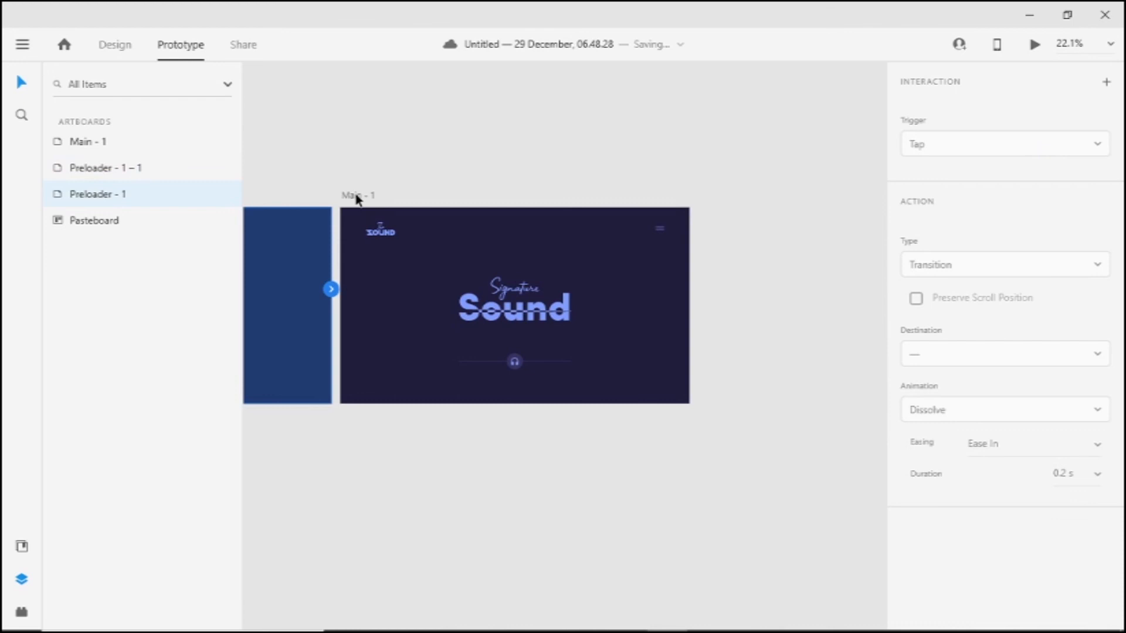
{"action": "left_click_drag", "start_coordinate": [356, 199], "coordinate": [713, 225]}
Step: Connect Preloader - 1 to Main - 1 with a Time trigger, 1 s delay, and a 3 s Ease In Auto-Animate action
{"action": "scroll", "coordinate": [505, 283], "scroll_direction": "left", "scroll_amount": 5}
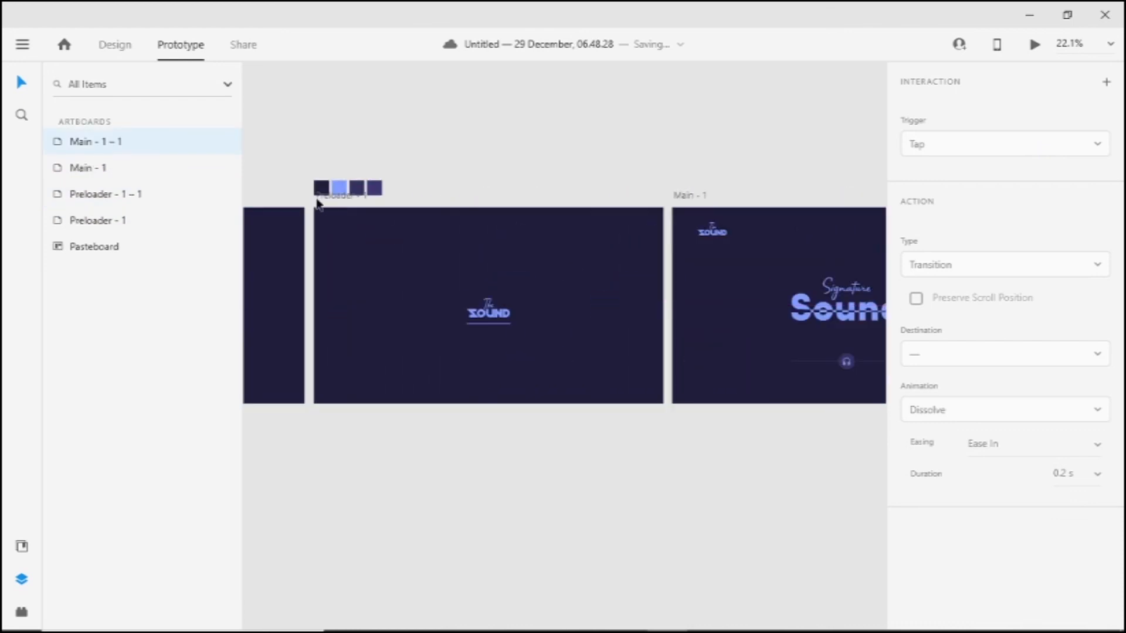
{"action": "left_click", "coordinate": [450, 231]}
{"action": "left_click_drag", "start_coordinate": [663, 288], "coordinate": [774, 291]}
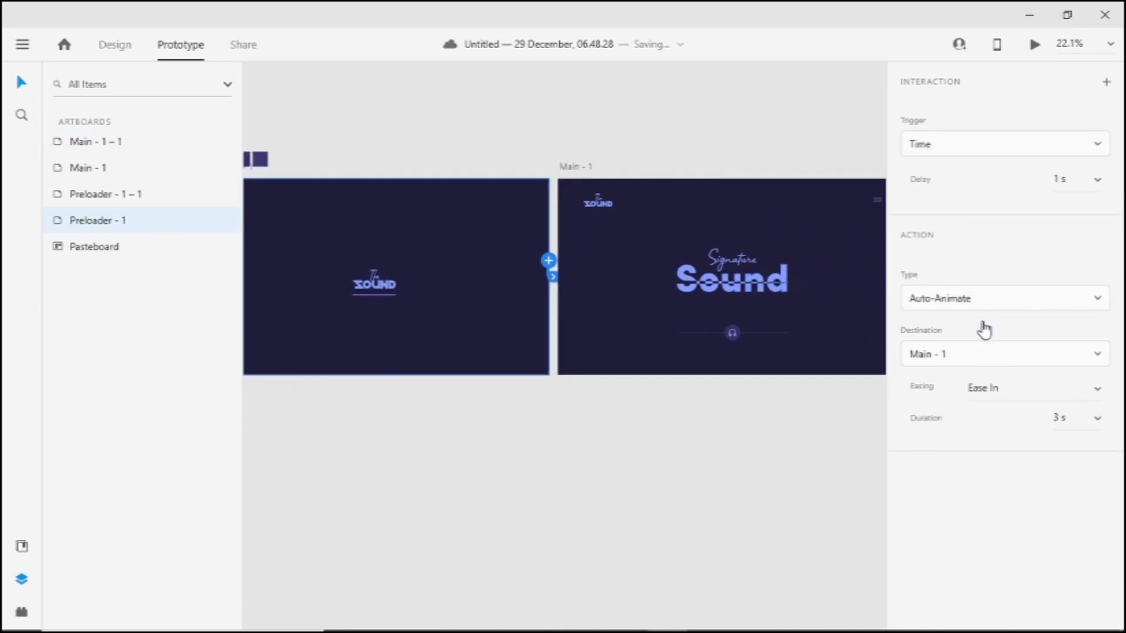
Step: Set the Preloader - 1 to Main - 1 animation to Ease Out easing with a 2 s duration
{"action": "left_click", "coordinate": [1094, 399]}
{"action": "left_click", "coordinate": [1091, 394]}
{"action": "left_click_drag", "start_coordinate": [540, 347], "coordinate": [485, 387]}
{"action": "scroll", "coordinate": [509, 327], "scroll_direction": "up", "scroll_amount": 2}
{"action": "left_click_drag", "start_coordinate": [607, 371], "coordinate": [567, 386]}
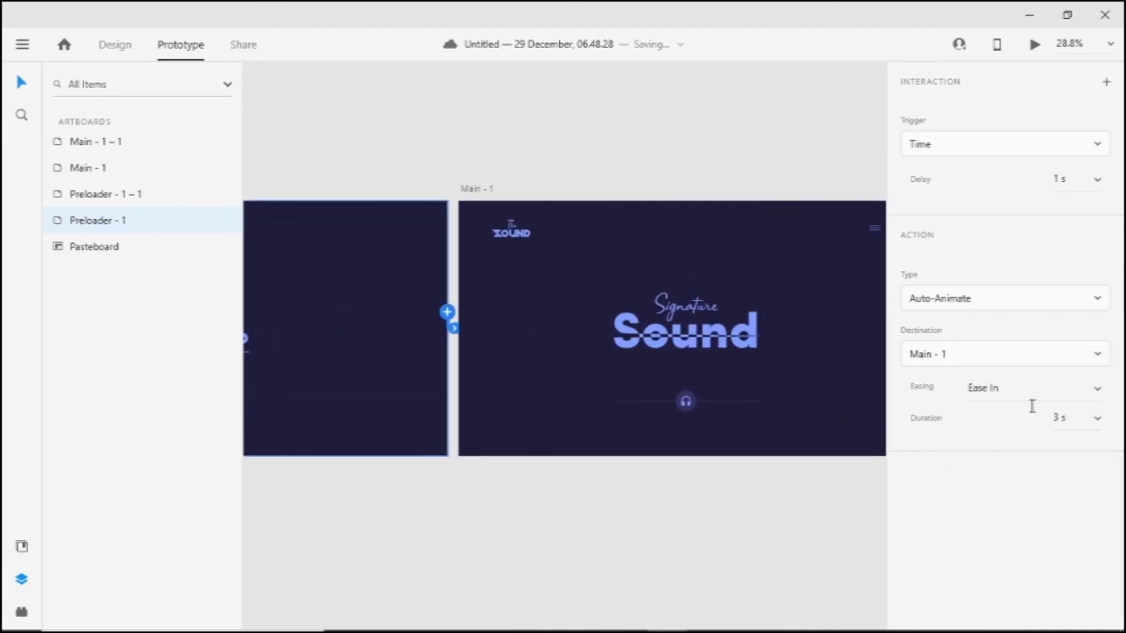
{"action": "left_click_drag", "start_coordinate": [734, 427], "coordinate": [616, 387]}
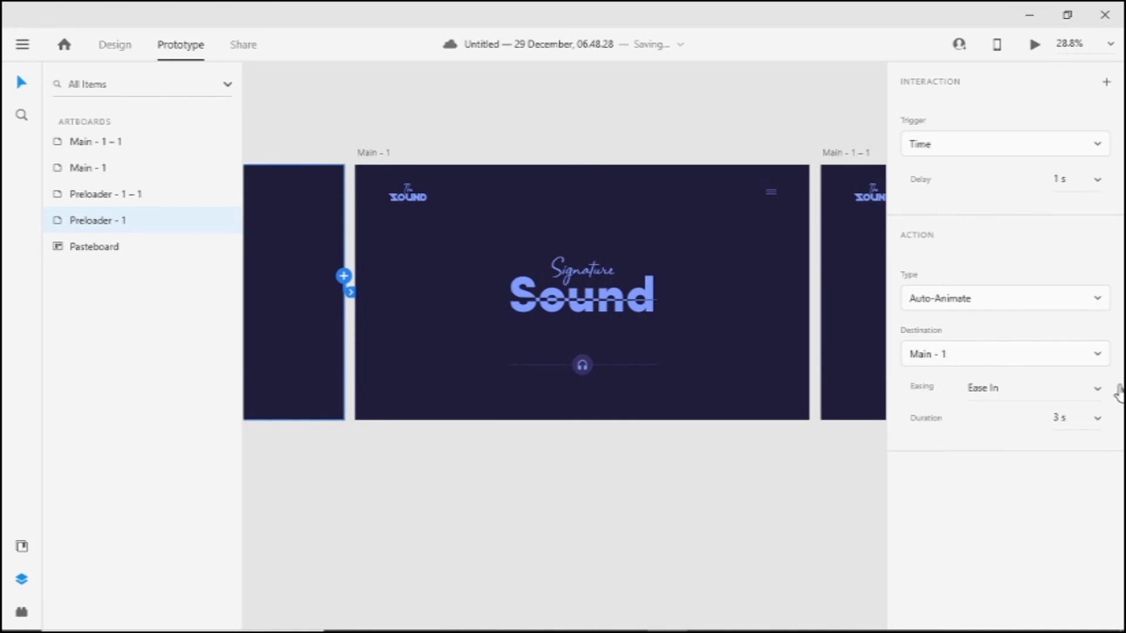
{"action": "left_click", "coordinate": [1098, 394]}
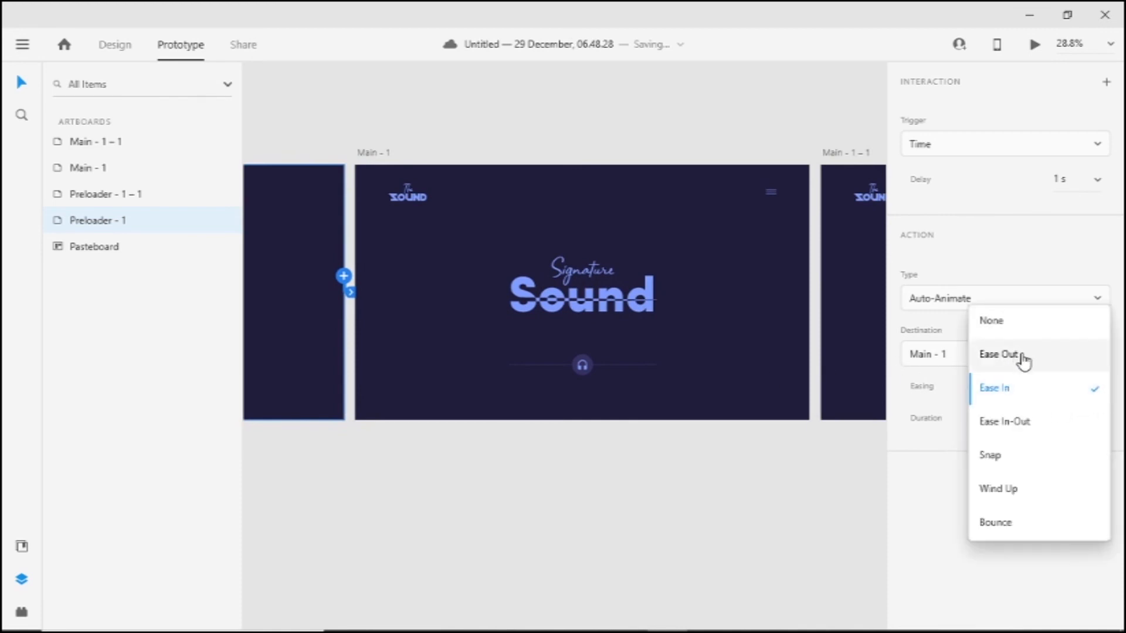
{"action": "left_click", "coordinate": [1023, 359]}
{"action": "left_click_drag", "start_coordinate": [510, 353], "coordinate": [532, 390]}
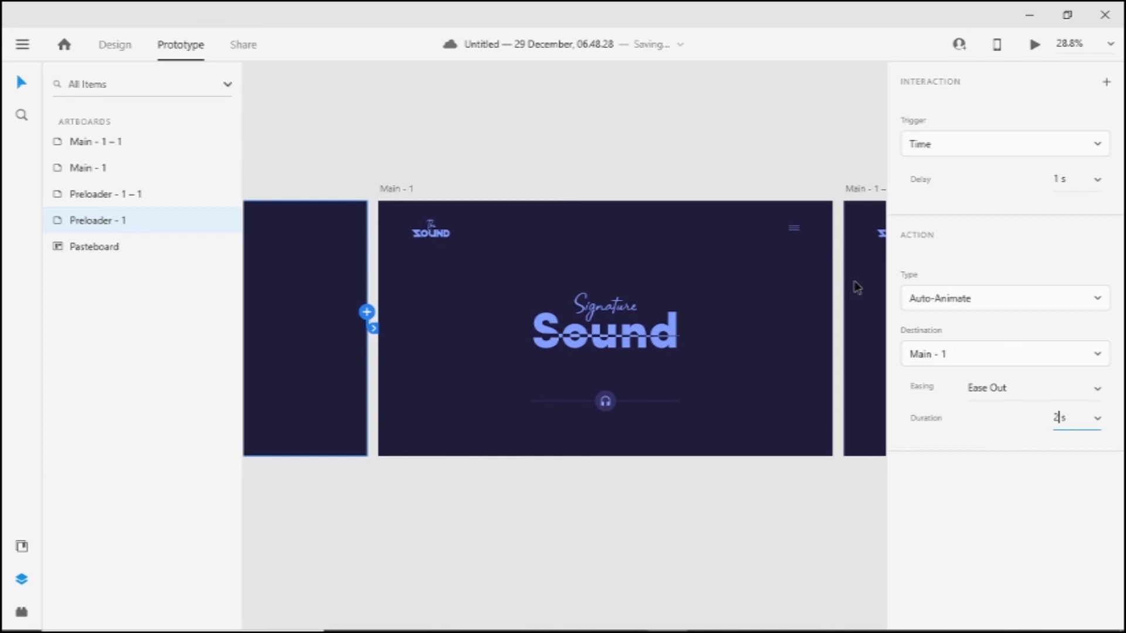
{"action": "scroll", "coordinate": [509, 280], "scroll_direction": "up", "scroll_amount": 2}
{"action": "scroll", "coordinate": [493, 266], "scroll_direction": "down", "scroll_amount": 4}
Step: In the design view, move the Main - 1 logo up into the artboard's upper-left corner, to about X 23, Y -27.57
{"action": "left_click", "coordinate": [115, 45]}
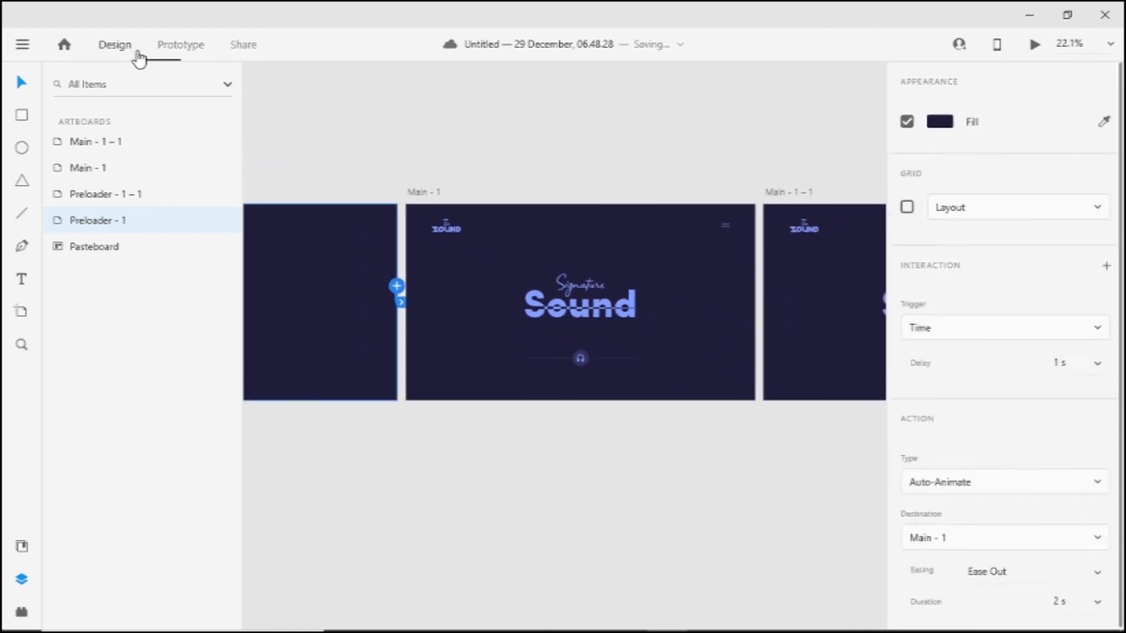
{"action": "scroll", "coordinate": [502, 170], "scroll_direction": "up", "scroll_amount": 3}
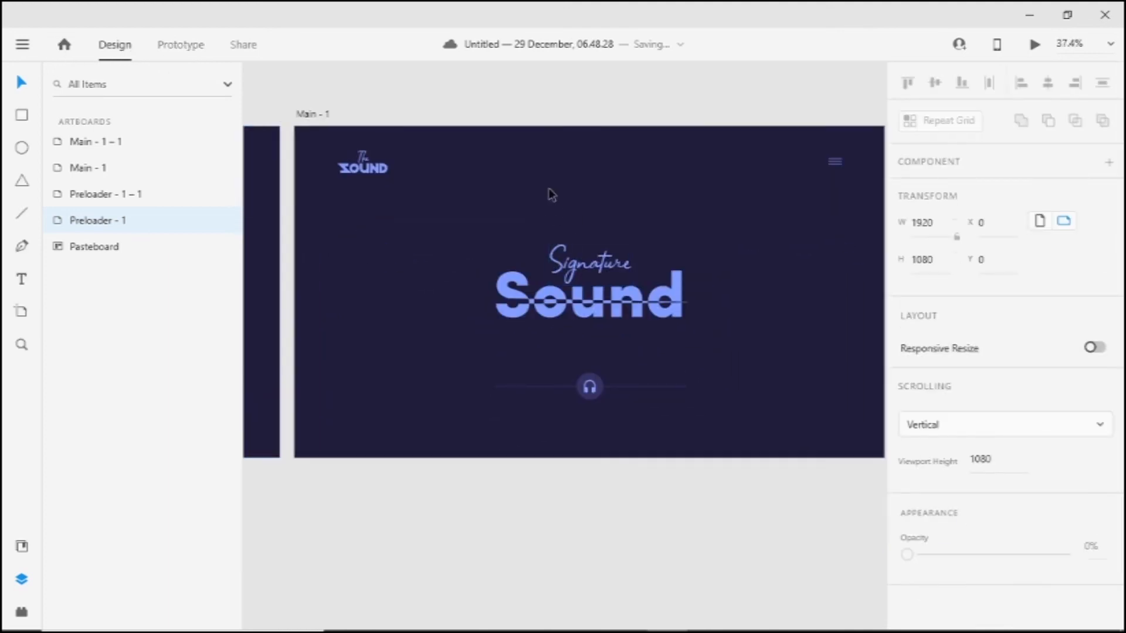
{"action": "left_click", "coordinate": [547, 188]}
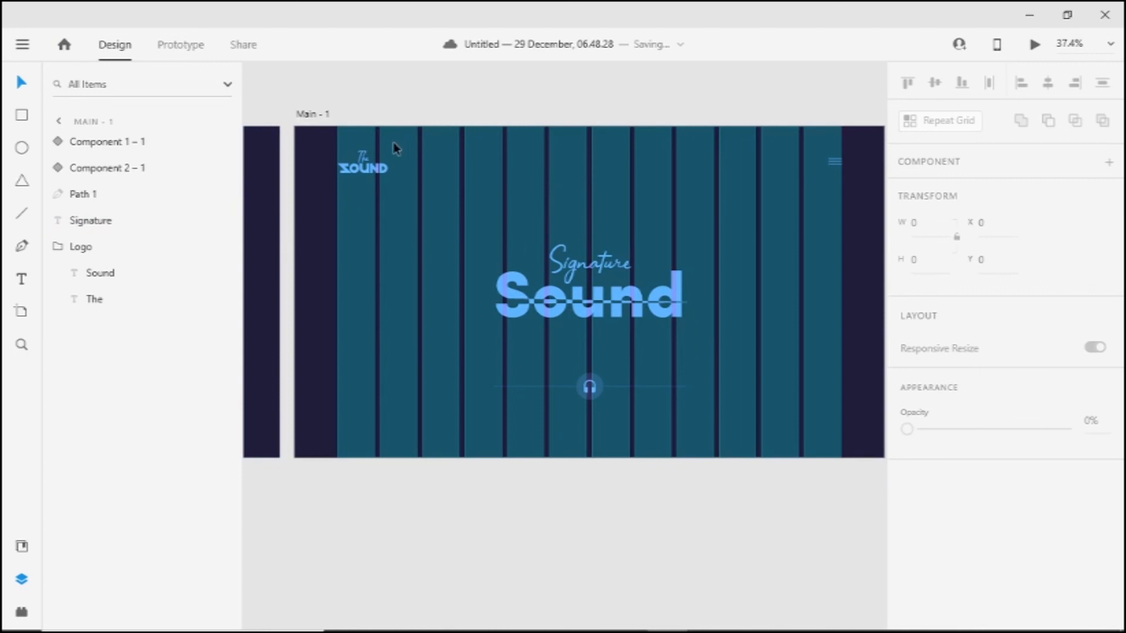
{"action": "left_click", "coordinate": [392, 164]}
{"action": "left_click_drag", "start_coordinate": [371, 176], "coordinate": [336, 139]}
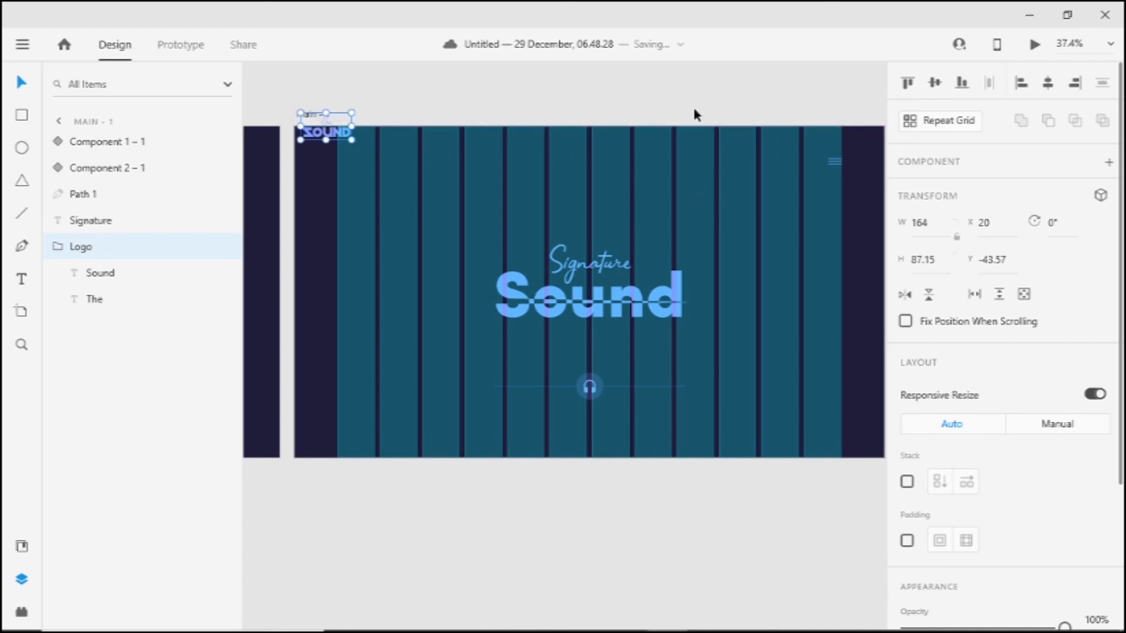
{"action": "left_click_drag", "start_coordinate": [344, 135], "coordinate": [346, 139]}
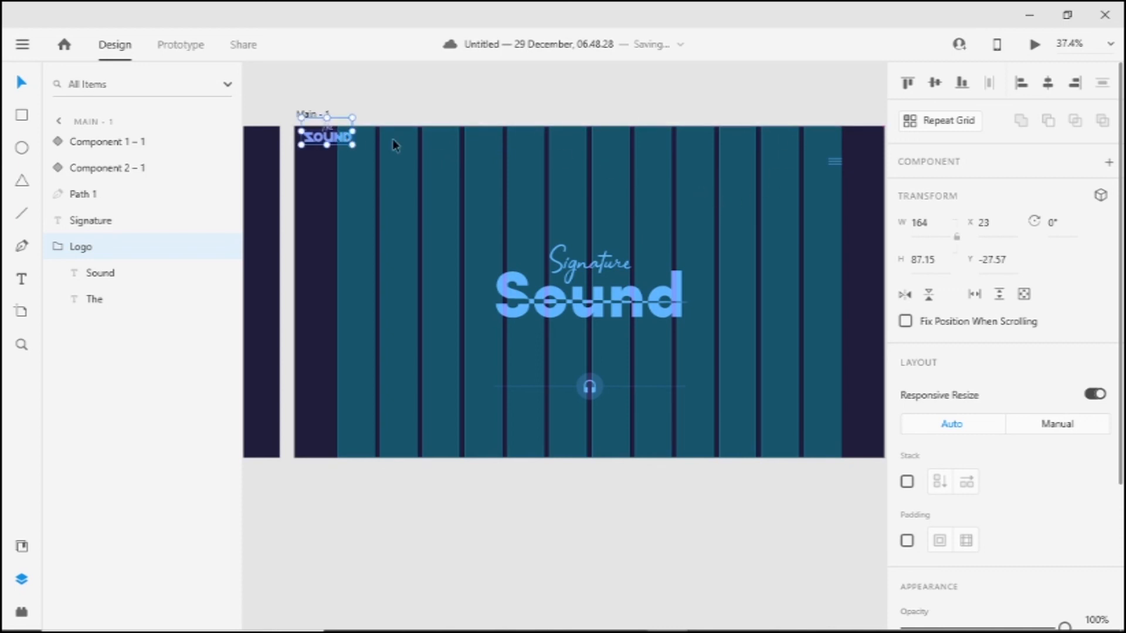
Step: Move the hamburger menu component on Main - 1 just above the artboard's top edge, to Y -29
{"action": "scroll", "coordinate": [637, 167], "scroll_direction": "right", "scroll_amount": 1}
{"action": "left_click", "coordinate": [811, 166]}
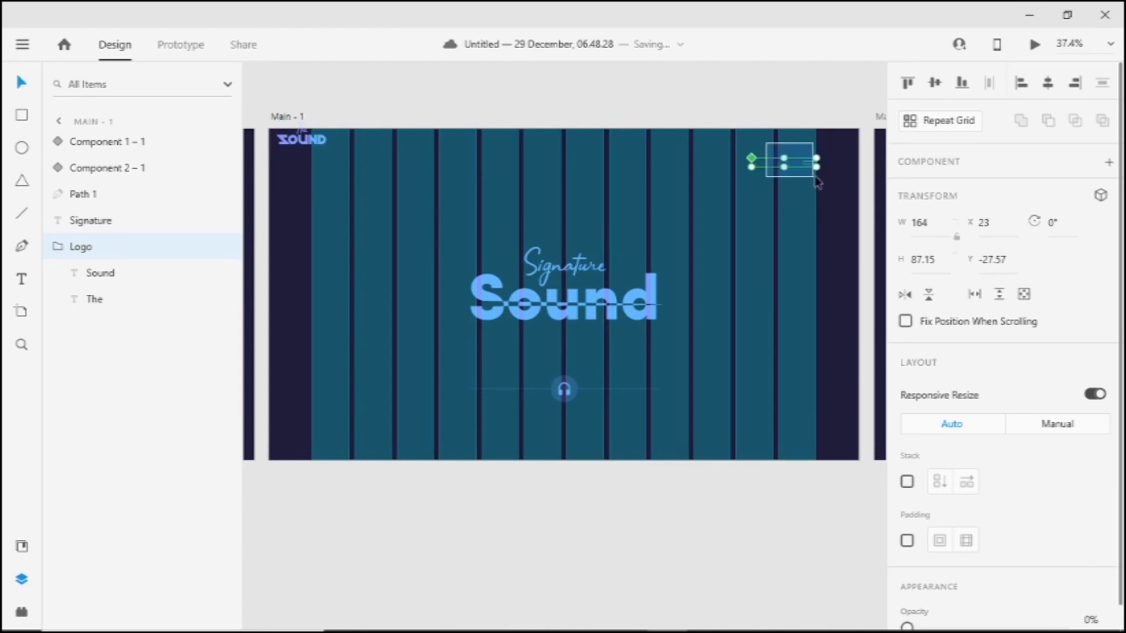
{"action": "left_click_drag", "start_coordinate": [809, 168], "coordinate": [819, 135]}
{"action": "scroll", "coordinate": [801, 152], "scroll_direction": "up", "scroll_amount": 1}
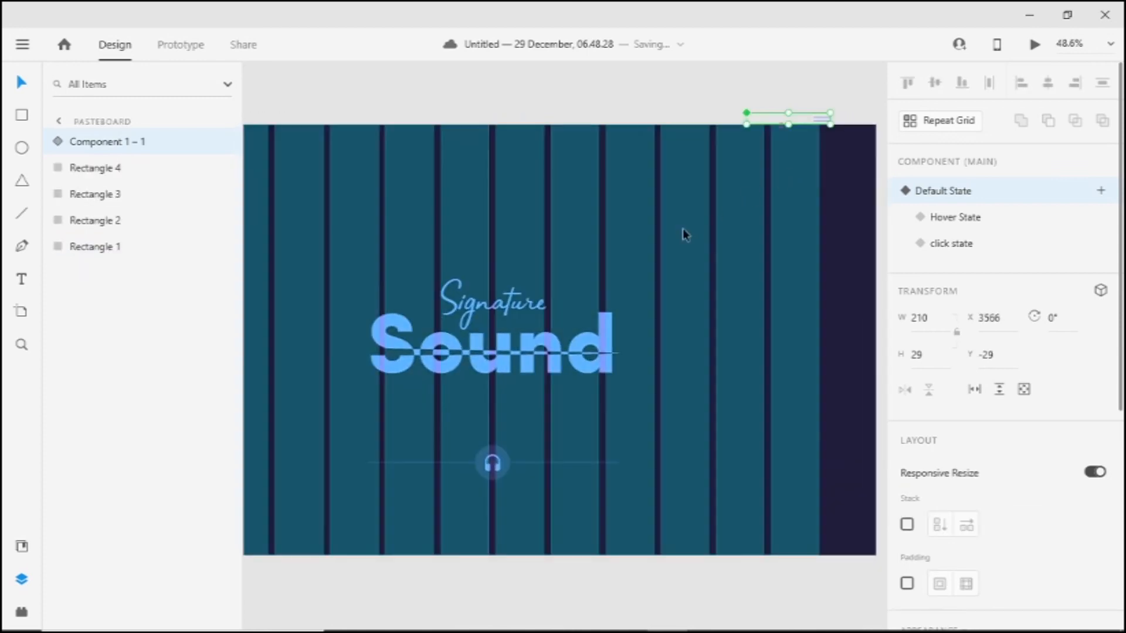
Step: Edit the anchor points of the Sound heading path on Main - 1 to remove the wavy line cutting through the letters
{"action": "scroll", "coordinate": [683, 233], "scroll_direction": "down", "scroll_amount": 2}
{"action": "left_click_drag", "start_coordinate": [454, 281], "coordinate": [642, 326]}
{"action": "scroll", "coordinate": [601, 312], "scroll_direction": "down", "scroll_amount": 2}
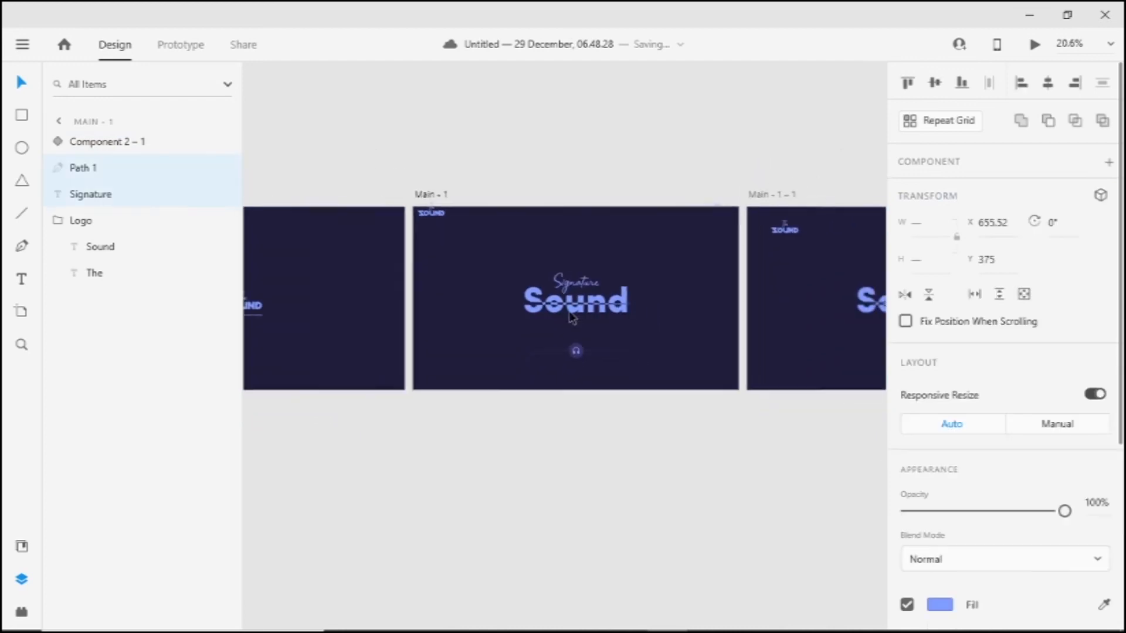
{"action": "scroll", "coordinate": [568, 312], "scroll_direction": "up", "scroll_amount": 3}
{"action": "scroll", "coordinate": [683, 330], "scroll_direction": "up", "scroll_amount": 3}
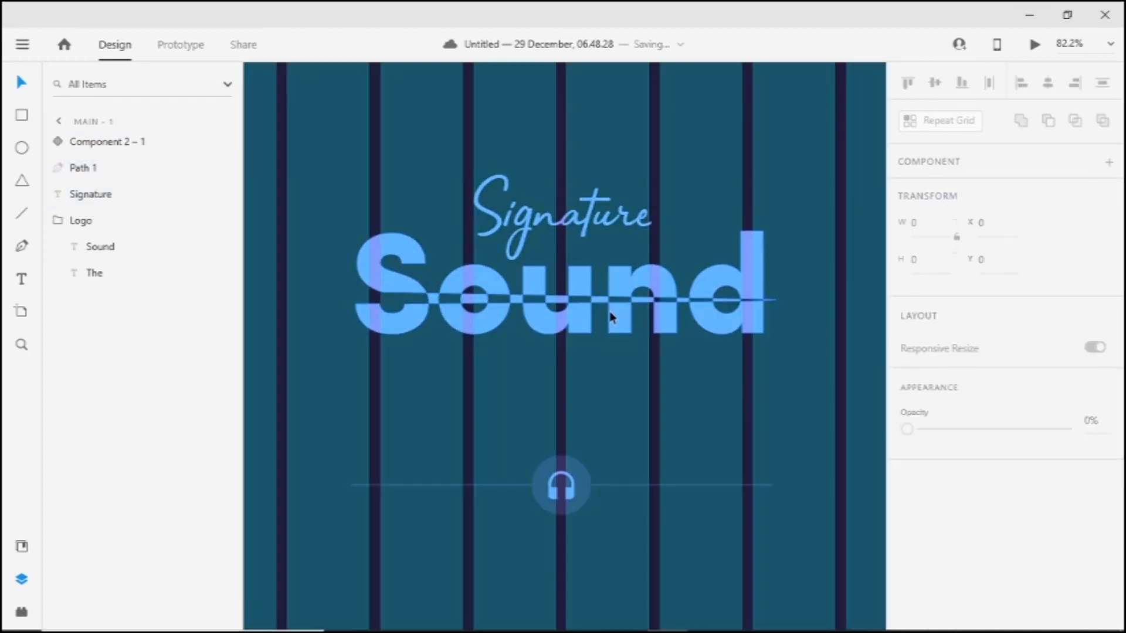
{"action": "left_click", "coordinate": [617, 318]}
{"action": "double_click", "coordinate": [617, 314]}
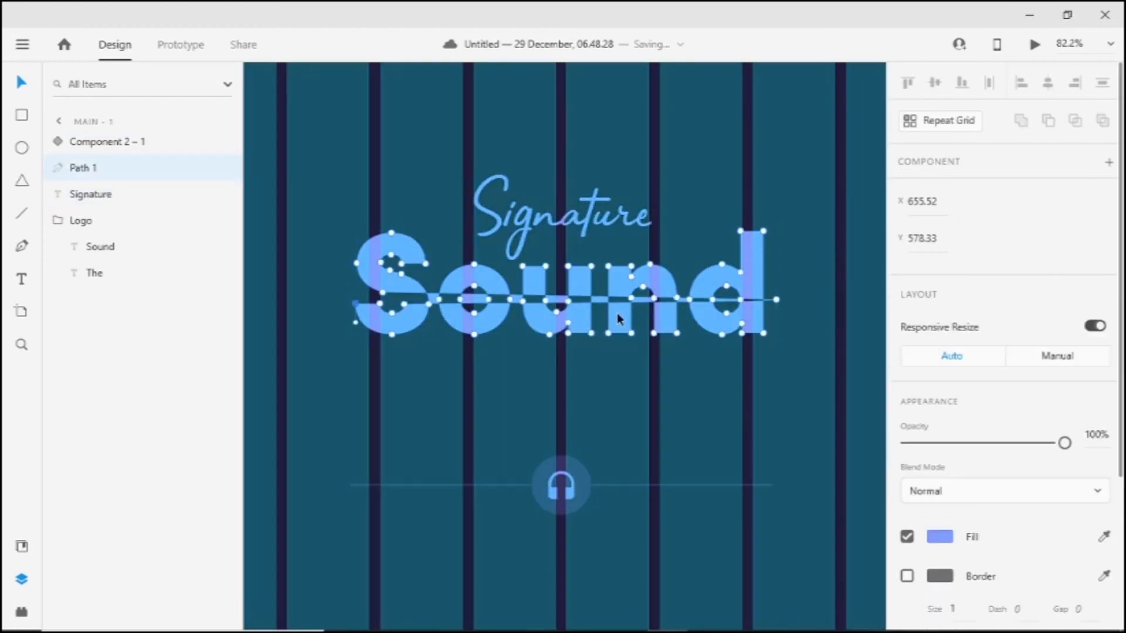
{"action": "left_click", "coordinate": [777, 300]}
{"action": "left_click_drag", "start_coordinate": [707, 306], "coordinate": [374, 276]}
{"action": "scroll", "coordinate": [399, 301], "scroll_direction": "up", "scroll_amount": 2}
{"action": "scroll", "coordinate": [399, 302], "scroll_direction": "up", "scroll_amount": 5}
{"action": "scroll", "coordinate": [390, 279], "scroll_direction": "up", "scroll_amount": 1}
{"action": "scroll", "coordinate": [374, 276], "scroll_direction": "down", "scroll_amount": 10}
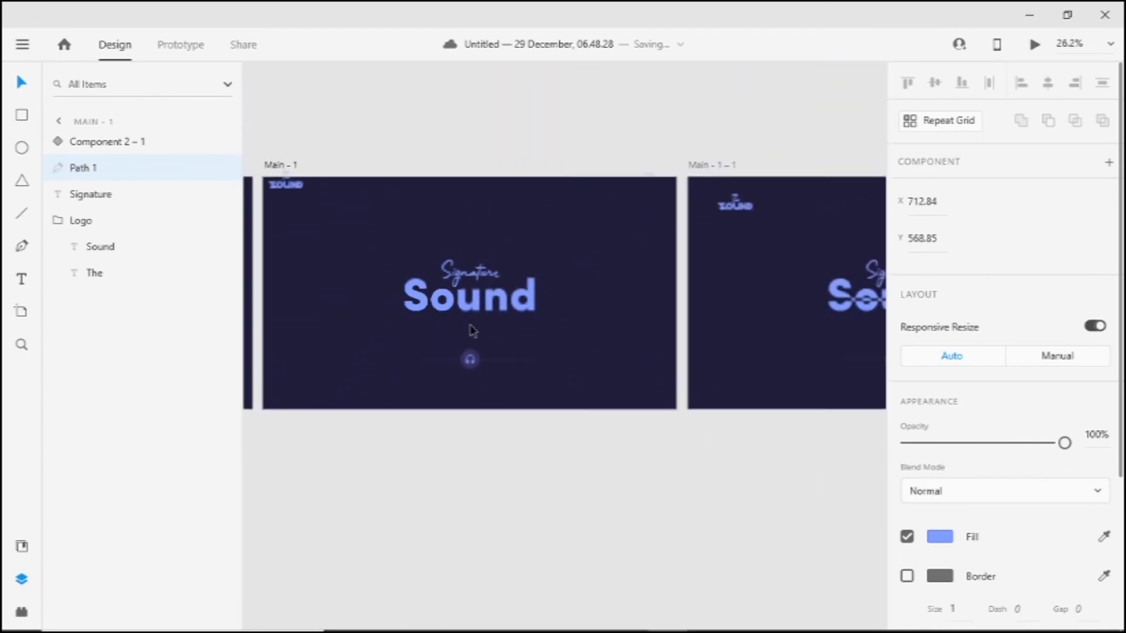
{"action": "scroll", "coordinate": [394, 328], "scroll_direction": "down", "scroll_amount": 3}
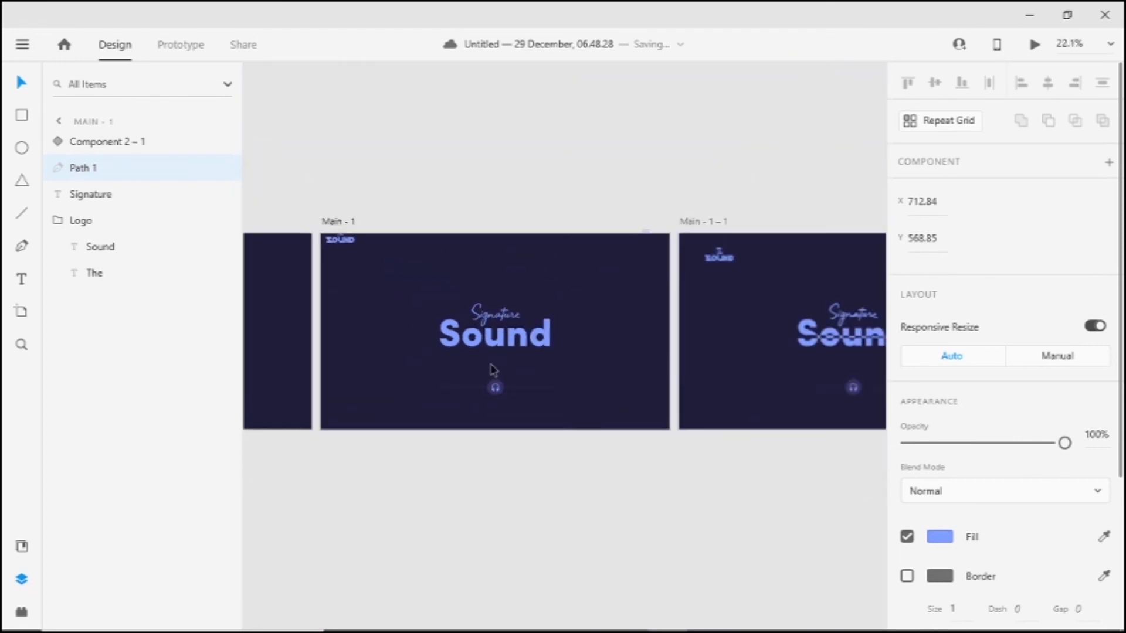
Step: Spread out the Main - 1 content by moving Sound down, Signature up, and the headset component down to Y 934
{"action": "scroll", "coordinate": [469, 355], "scroll_direction": "up", "scroll_amount": 3}
{"action": "key", "text": "Escape"}
{"action": "left_click_drag", "start_coordinate": [404, 327], "coordinate": [611, 371]}
{"action": "left_click_drag", "start_coordinate": [588, 341], "coordinate": [580, 358]}
{"action": "left_click_drag", "start_coordinate": [550, 287], "coordinate": [550, 254]}
{"action": "left_click_drag", "start_coordinate": [353, 382], "coordinate": [633, 474]}
{"action": "left_click_drag", "start_coordinate": [527, 420], "coordinate": [532, 458]}
{"action": "scroll", "coordinate": [527, 403], "scroll_direction": "down", "scroll_amount": 3}
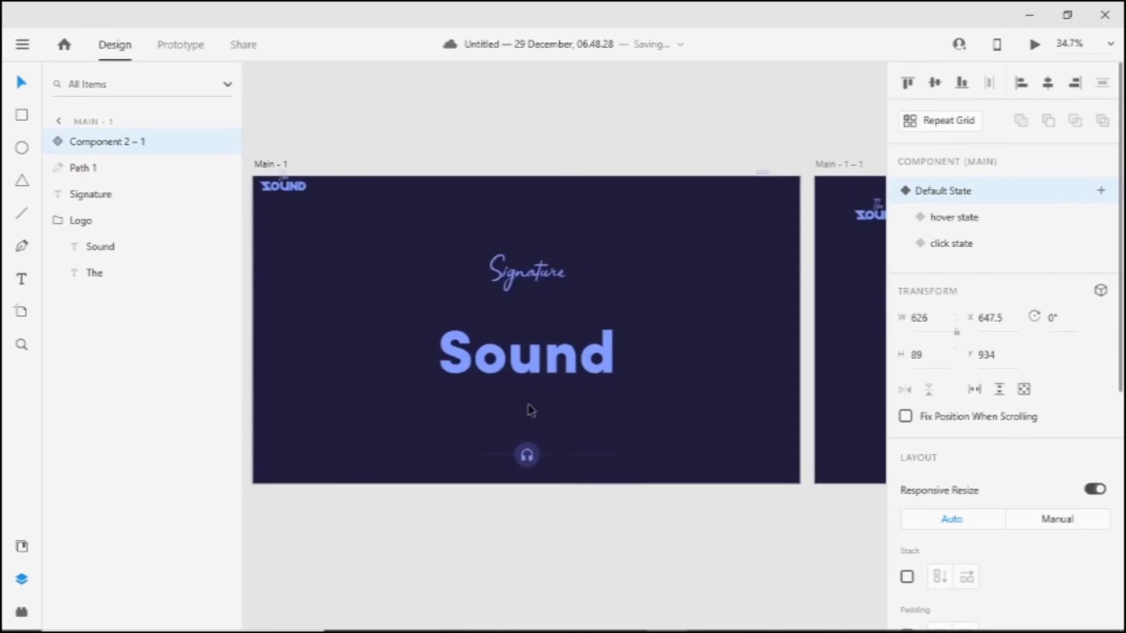
Step: Select the logo, Signature, Sound heading, headset and menu of Main - 1 and set their opacity to 0%
{"action": "left_click_drag", "start_coordinate": [455, 296], "coordinate": [614, 452]}
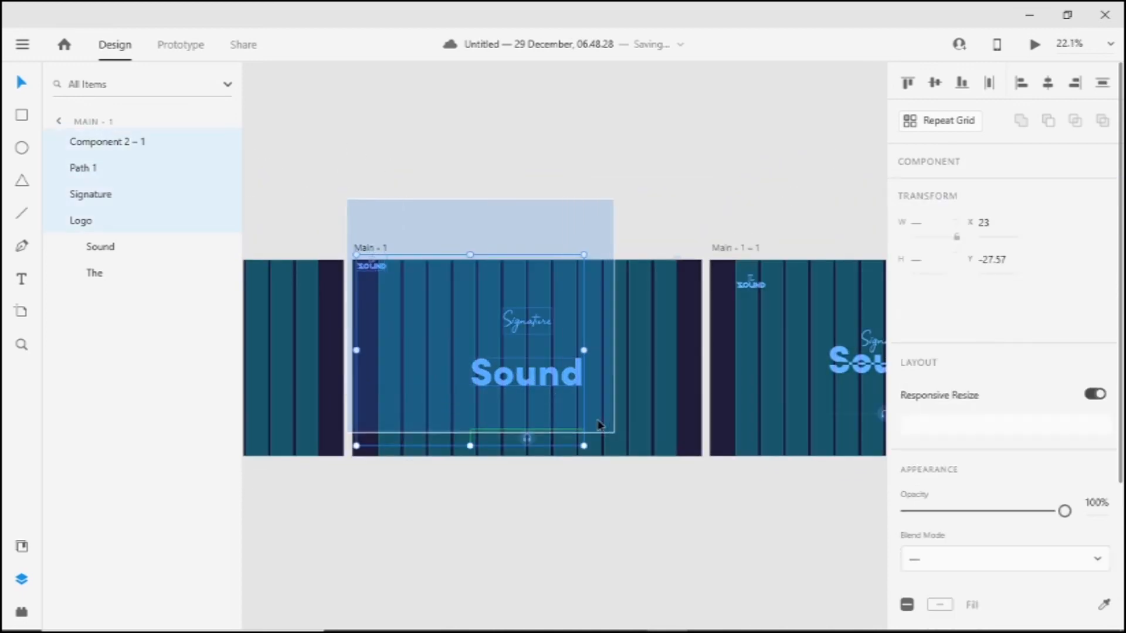
{"action": "scroll", "coordinate": [588, 367], "scroll_direction": "up", "scroll_amount": 3}
{"action": "scroll", "coordinate": [585, 361], "scroll_direction": "up", "scroll_amount": 2}
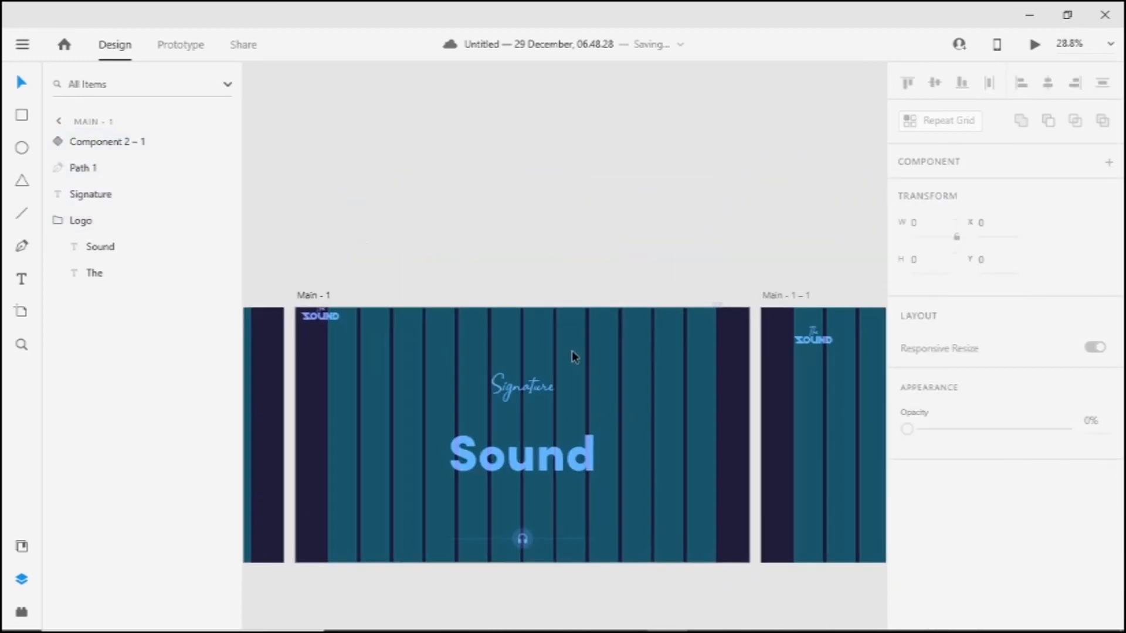
{"action": "left_click_drag", "start_coordinate": [310, 236], "coordinate": [737, 568]}
{"action": "left_click_drag", "start_coordinate": [953, 463], "coordinate": [835, 462]}
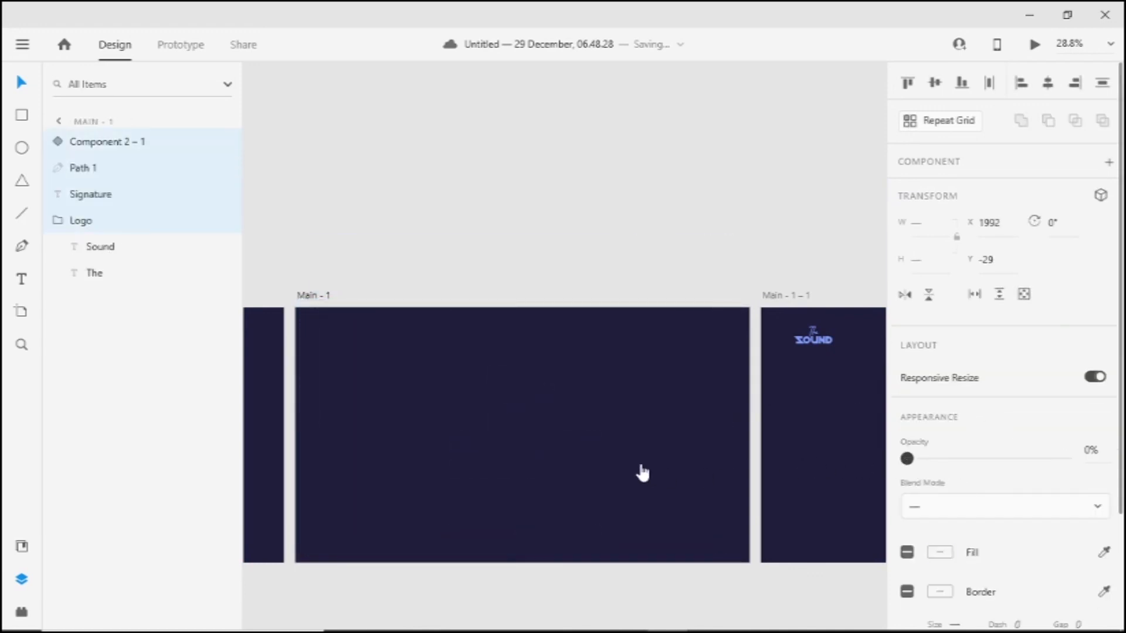
Step: Select the Main - 1 artboard and look over the preloader and main artboards side by side
{"action": "left_click", "coordinate": [362, 279]}
{"action": "left_click", "coordinate": [317, 297]}
{"action": "left_click_drag", "start_coordinate": [368, 285], "coordinate": [804, 241]}
{"action": "scroll", "coordinate": [650, 235], "scroll_direction": "down", "scroll_amount": 5}
{"action": "left_click_drag", "start_coordinate": [527, 297], "coordinate": [546, 316]}
{"action": "scroll", "coordinate": [543, 315], "scroll_direction": "up", "scroll_amount": 1}
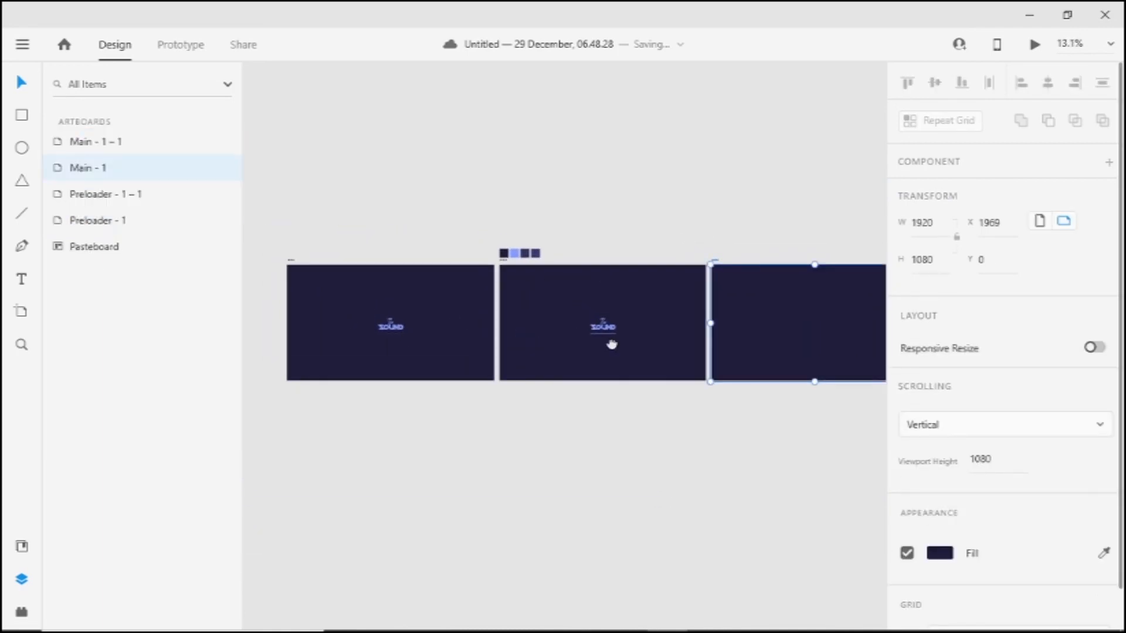
{"action": "left_click_drag", "start_coordinate": [612, 344], "coordinate": [342, 352]}
{"action": "scroll", "coordinate": [352, 349], "scroll_direction": "up", "scroll_amount": 1}
{"action": "scroll", "coordinate": [560, 343], "scroll_direction": "up", "scroll_amount": 1}
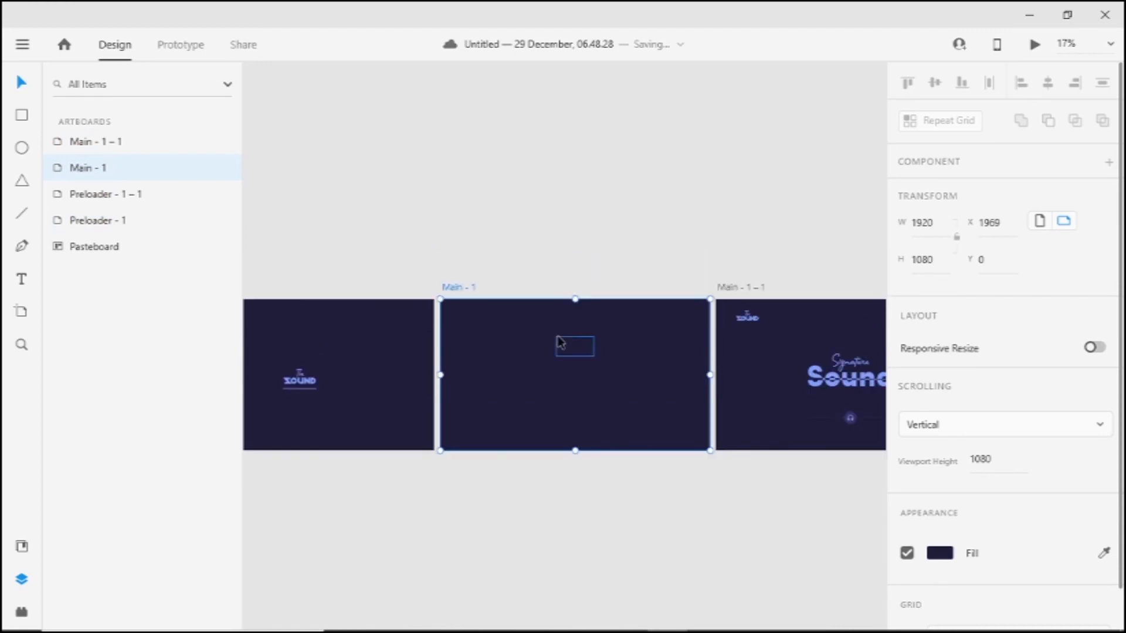
{"action": "left_click_drag", "start_coordinate": [329, 348], "coordinate": [412, 343]}
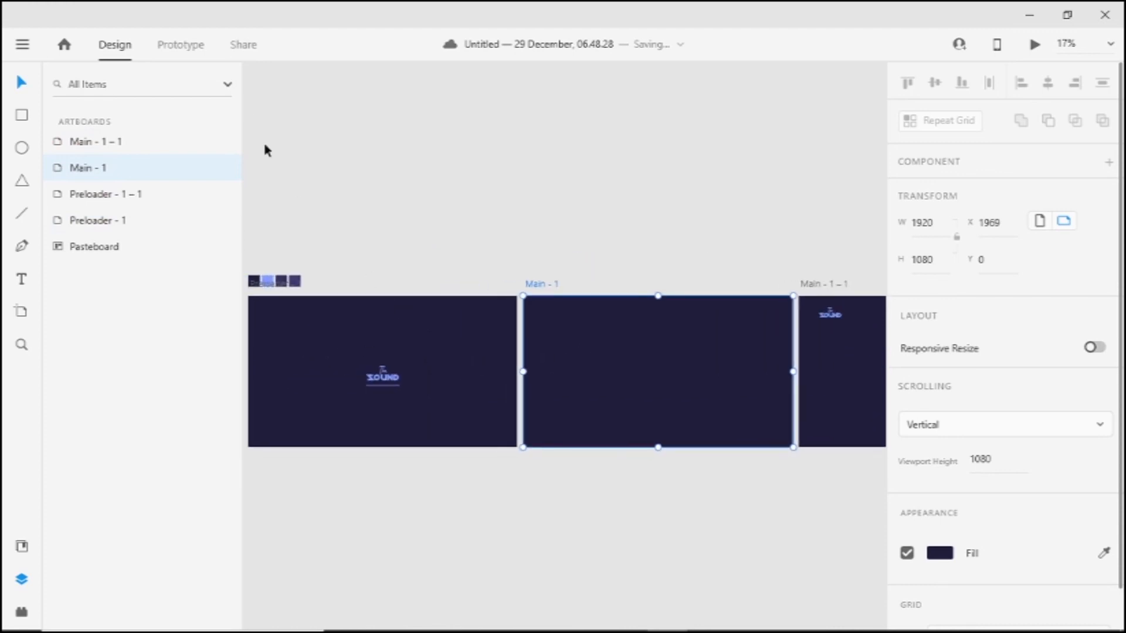
Step: In prototype mode, set the delay of the Preloader - 1 to Main - 1 interaction to 0 s
{"action": "left_click", "coordinate": [203, 47]}
{"action": "scroll", "coordinate": [541, 399], "scroll_direction": "up", "scroll_amount": 1}
{"action": "left_click_drag", "start_coordinate": [518, 420], "coordinate": [474, 392]}
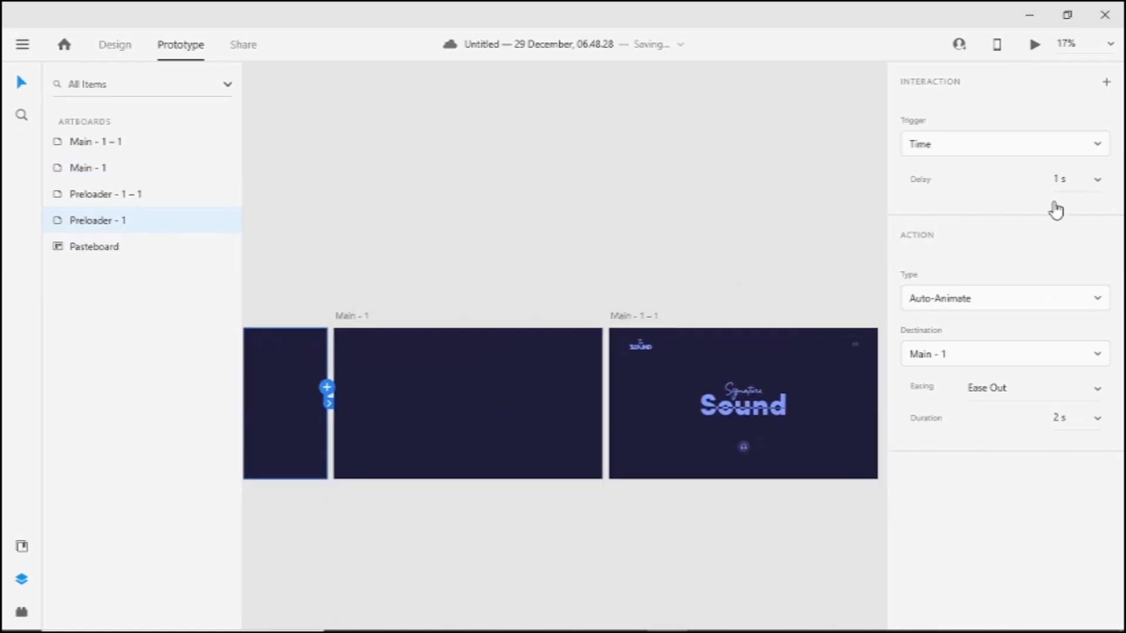
{"action": "left_click", "coordinate": [1110, 181]}
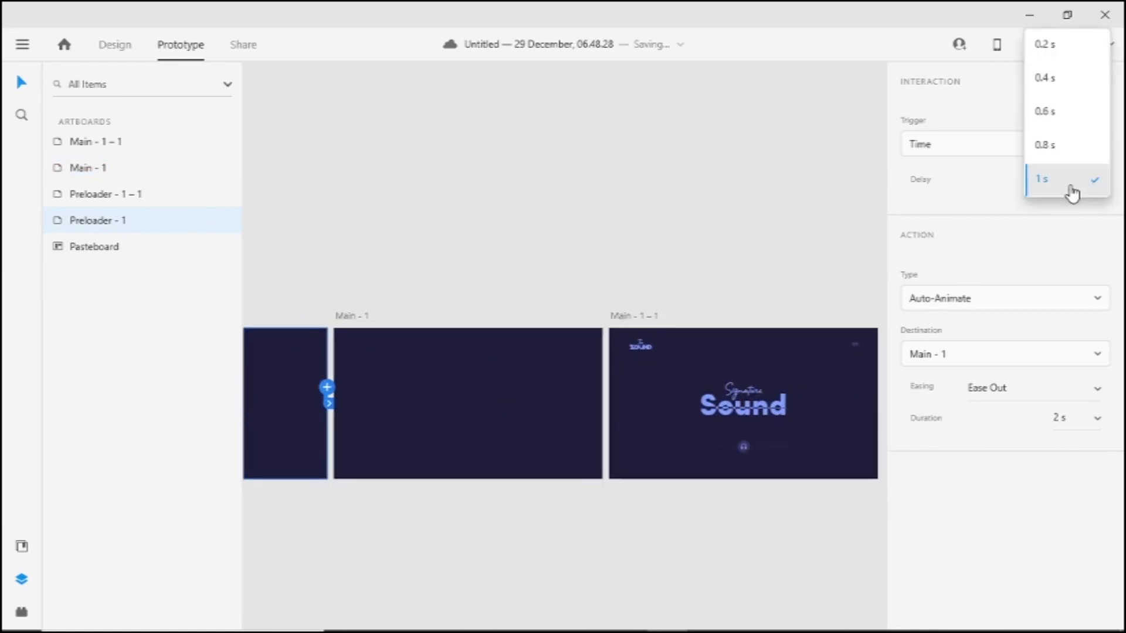
{"action": "left_click", "coordinate": [1060, 54]}
{"action": "scroll", "coordinate": [515, 317], "scroll_direction": "down", "scroll_amount": 2}
{"action": "scroll", "coordinate": [465, 336], "scroll_direction": "left", "scroll_amount": 2}
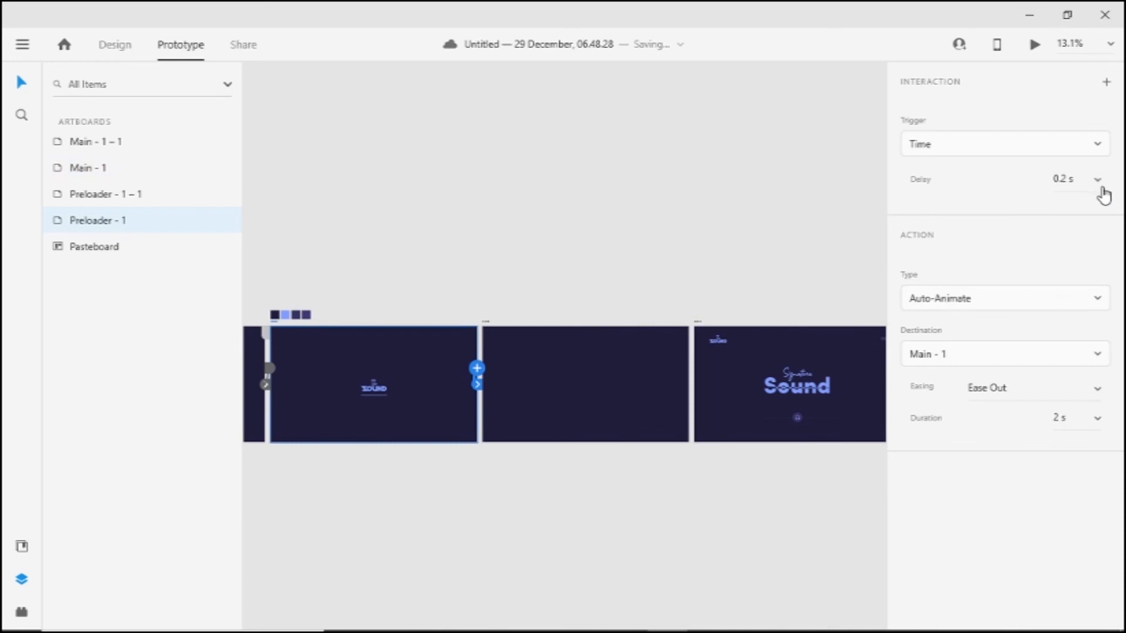
{"action": "left_click", "coordinate": [1100, 187]}
{"action": "left_click", "coordinate": [1042, 185]}
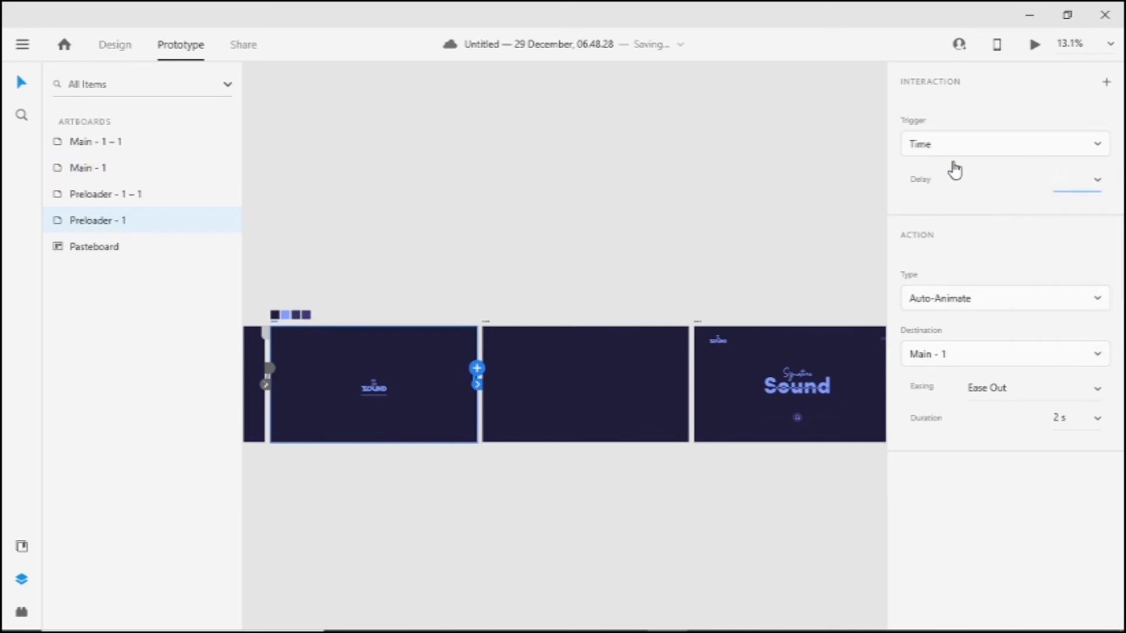
{"action": "scroll", "coordinate": [698, 326], "scroll_direction": "down", "scroll_amount": 1}
{"action": "scroll", "coordinate": [699, 327], "scroll_direction": "left", "scroll_amount": 3}
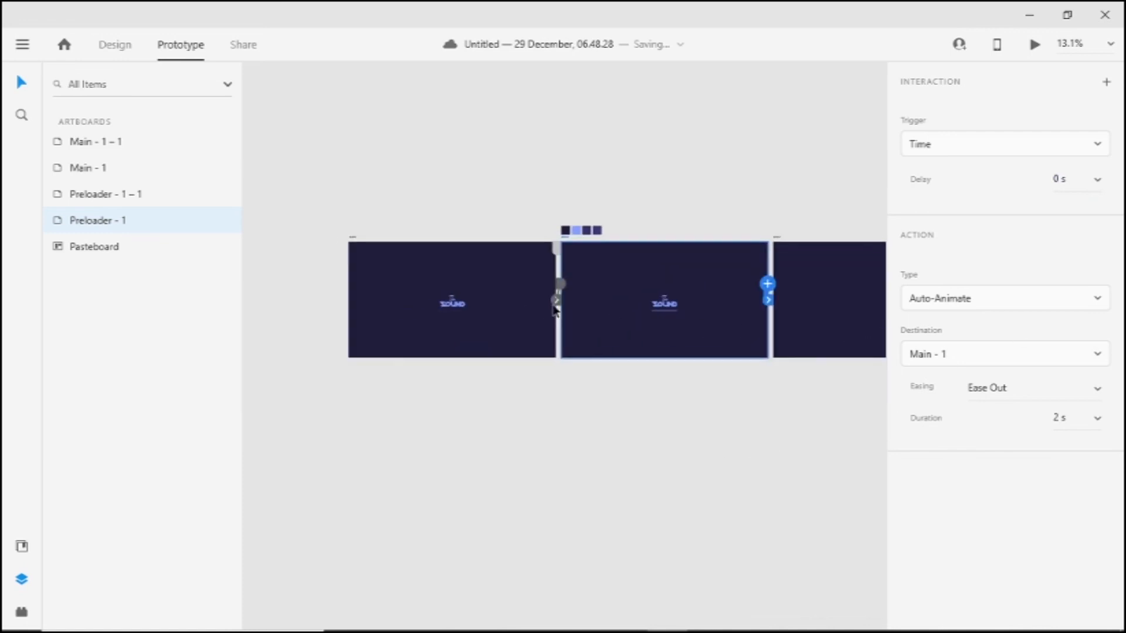
Step: Check the preloader interactions and connect Main - 1 to Main - 1 – 1 with a Time trigger, 0 s delay, and 2 s Ease Out Auto-Animate
{"action": "left_click", "coordinate": [546, 303]}
{"action": "scroll", "coordinate": [546, 298], "scroll_direction": "right", "scroll_amount": 2}
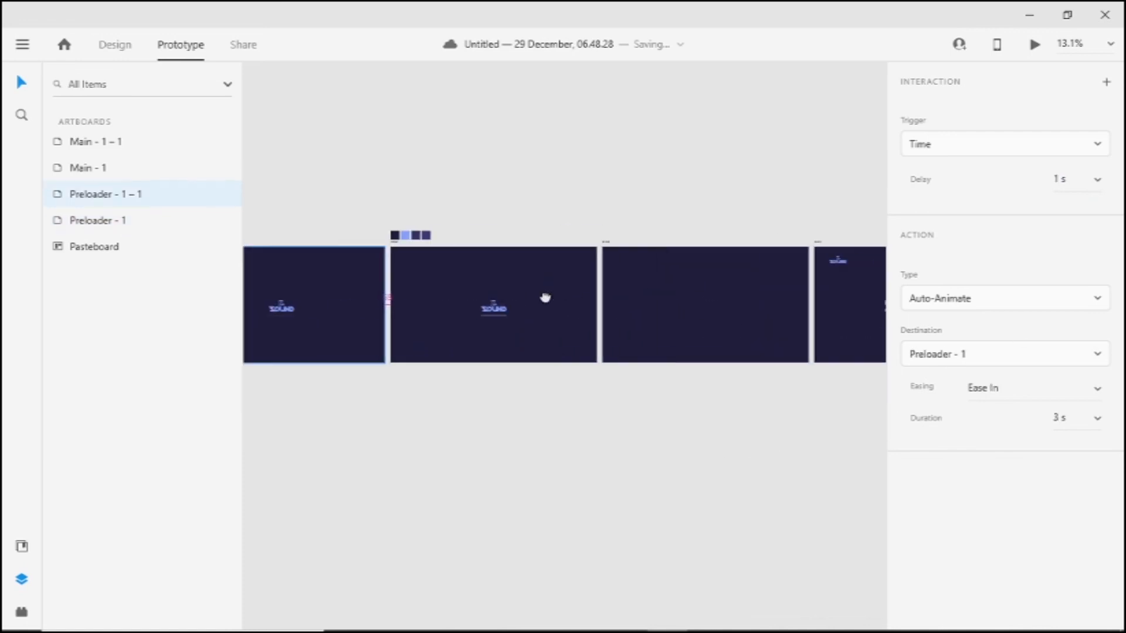
{"action": "left_click_drag", "start_coordinate": [399, 294], "coordinate": [207, 343]}
{"action": "scroll", "coordinate": [531, 326], "scroll_direction": "up", "scroll_amount": 3}
{"action": "left_click", "coordinate": [510, 320]}
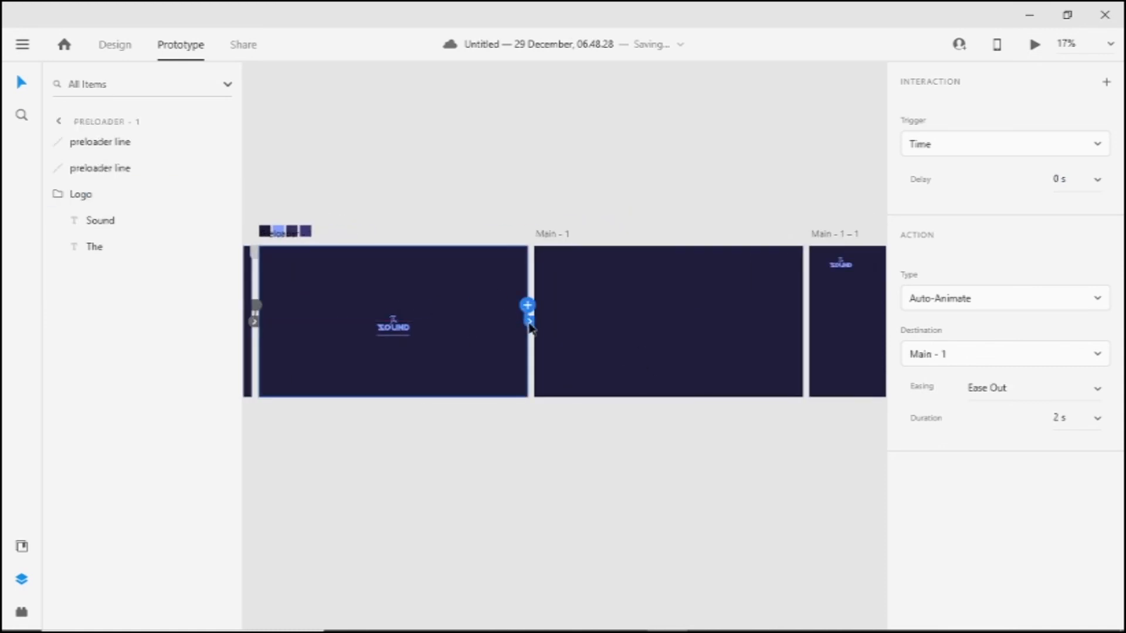
{"action": "scroll", "coordinate": [481, 355], "scroll_direction": "up", "scroll_amount": 2}
{"action": "scroll", "coordinate": [457, 349], "scroll_direction": "right", "scroll_amount": 3}
{"action": "left_click", "coordinate": [610, 368]}
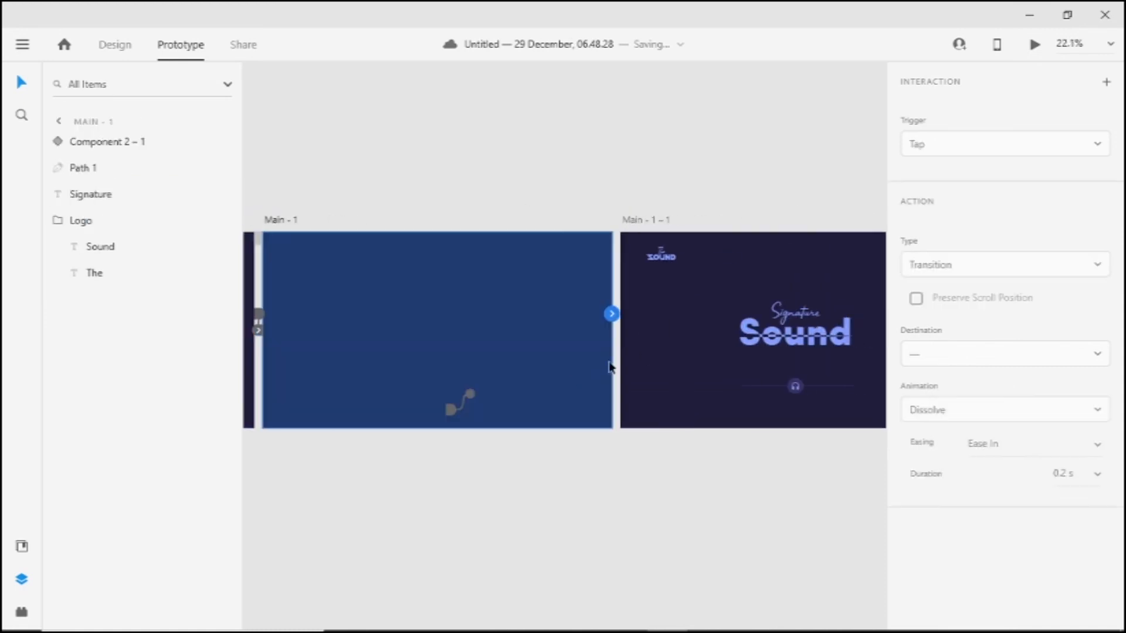
{"action": "left_click", "coordinate": [615, 320]}
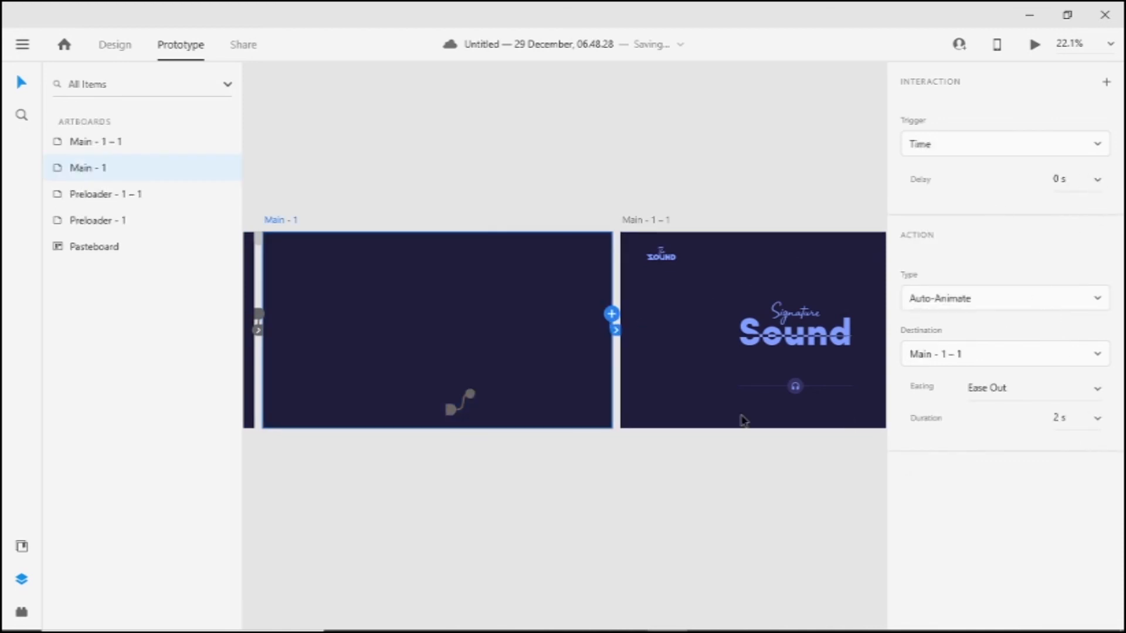
Step: Look over the chain of linked artboards from Main - 1 – 1 back to the first preloader
{"action": "scroll", "coordinate": [742, 420], "scroll_direction": "down", "scroll_amount": 2}
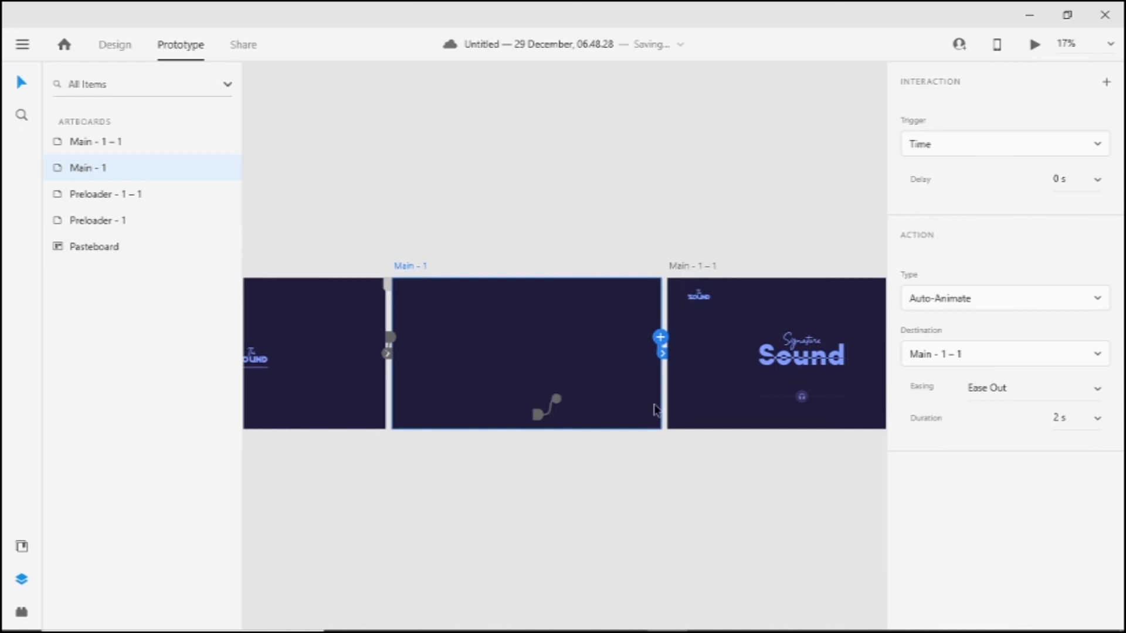
{"action": "scroll", "coordinate": [656, 410], "scroll_direction": "down", "scroll_amount": 1}
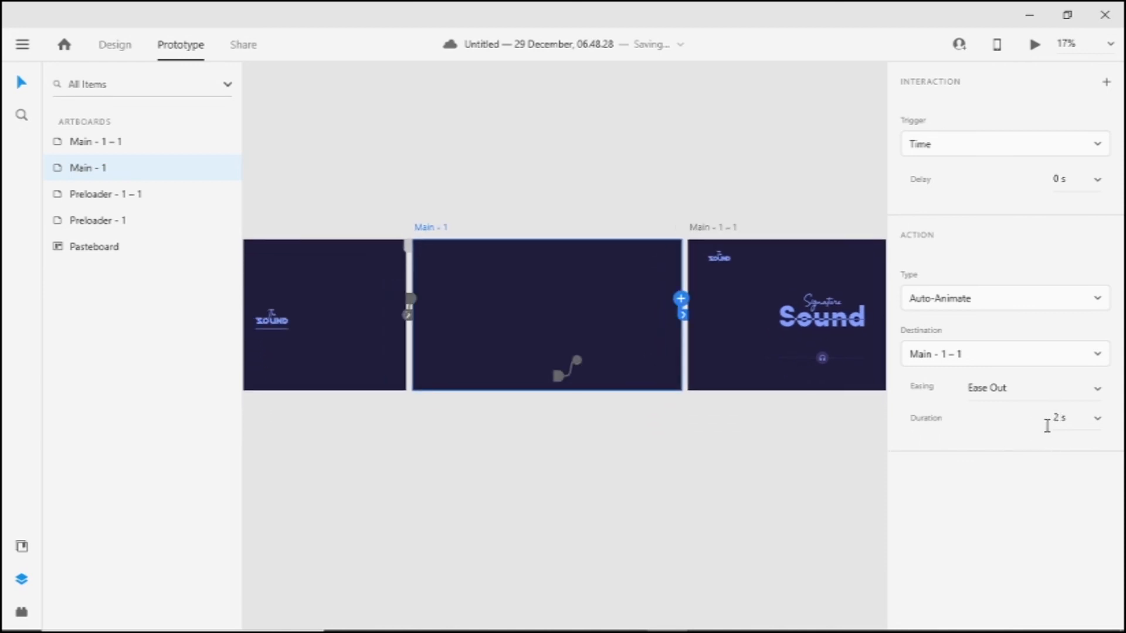
{"action": "scroll", "coordinate": [452, 326], "scroll_direction": "down", "scroll_amount": 2}
{"action": "left_click_drag", "start_coordinate": [386, 330], "coordinate": [591, 303]}
{"action": "scroll", "coordinate": [591, 302], "scroll_direction": "up", "scroll_amount": 1}
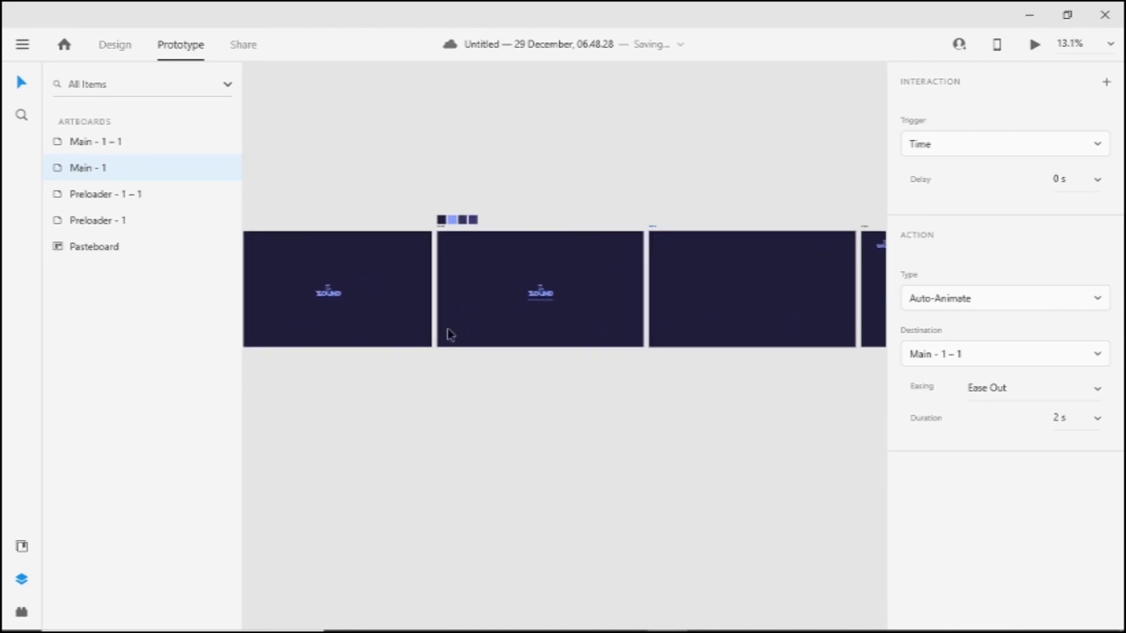
Step: Select the Preloader - 1 – 1 artboard and preview the prototype through to the main content, closing the preview when done
{"action": "left_click_drag", "start_coordinate": [420, 291], "coordinate": [516, 369]}
{"action": "left_click", "coordinate": [515, 404]}
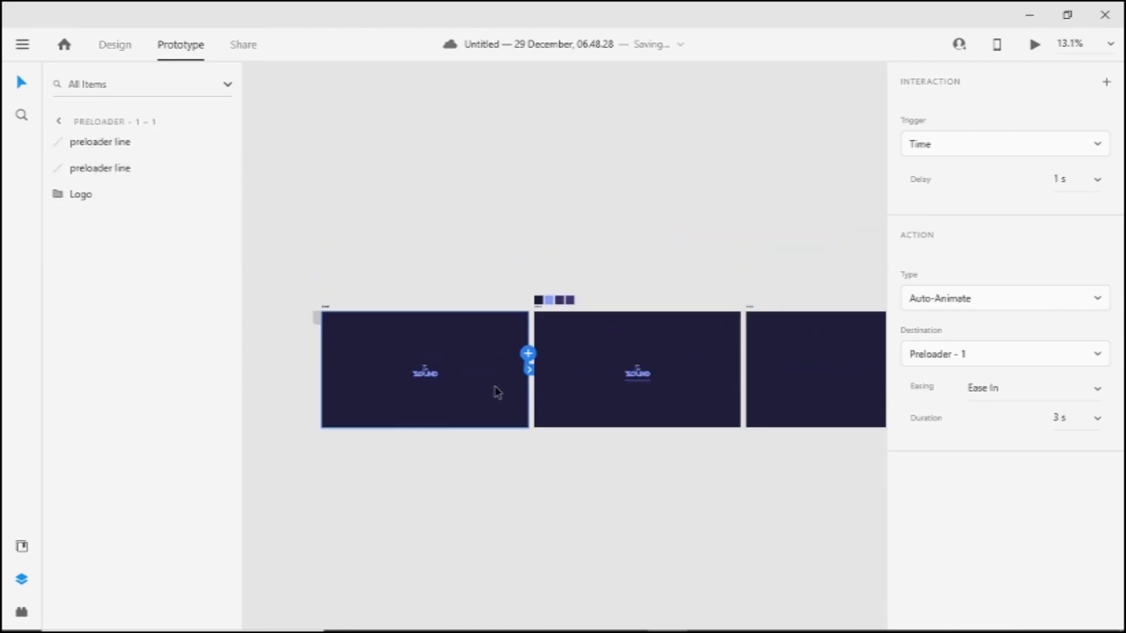
{"action": "key", "text": "ctrl+1"}
{"action": "key", "text": "ctrl+2"}
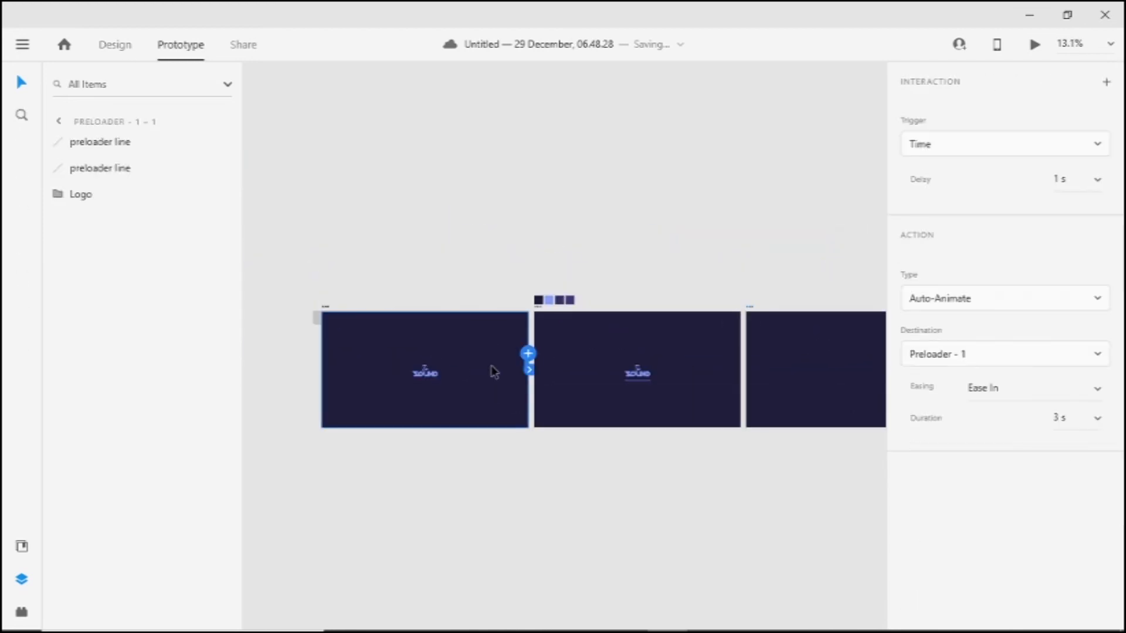
{"action": "key", "text": "ctrl+Return"}
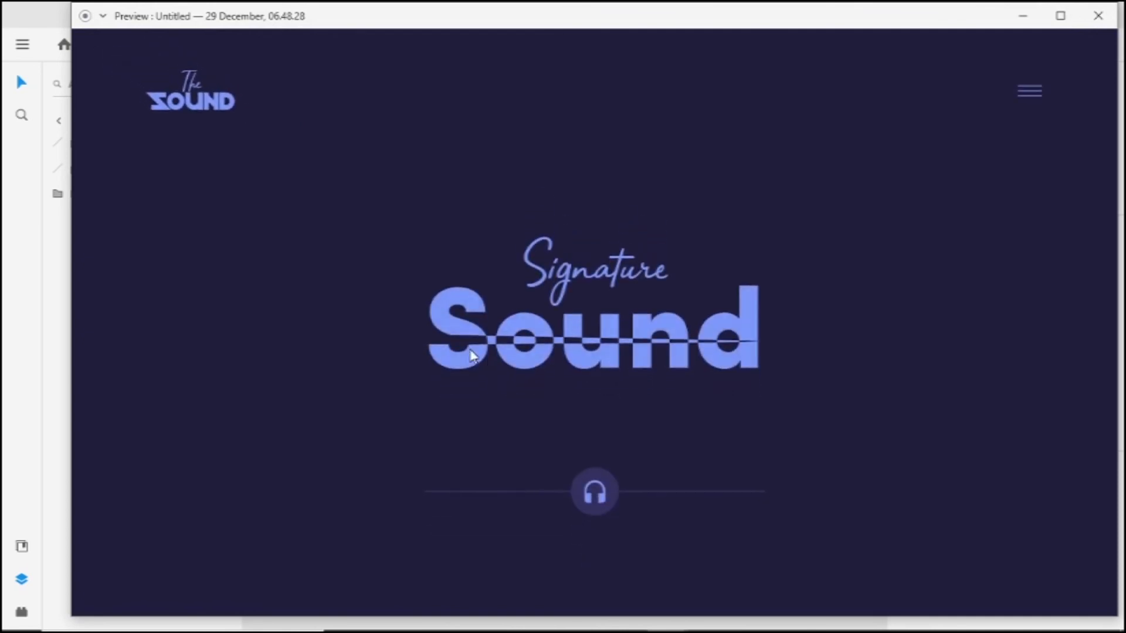
{"action": "left_click", "coordinate": [1098, 16]}
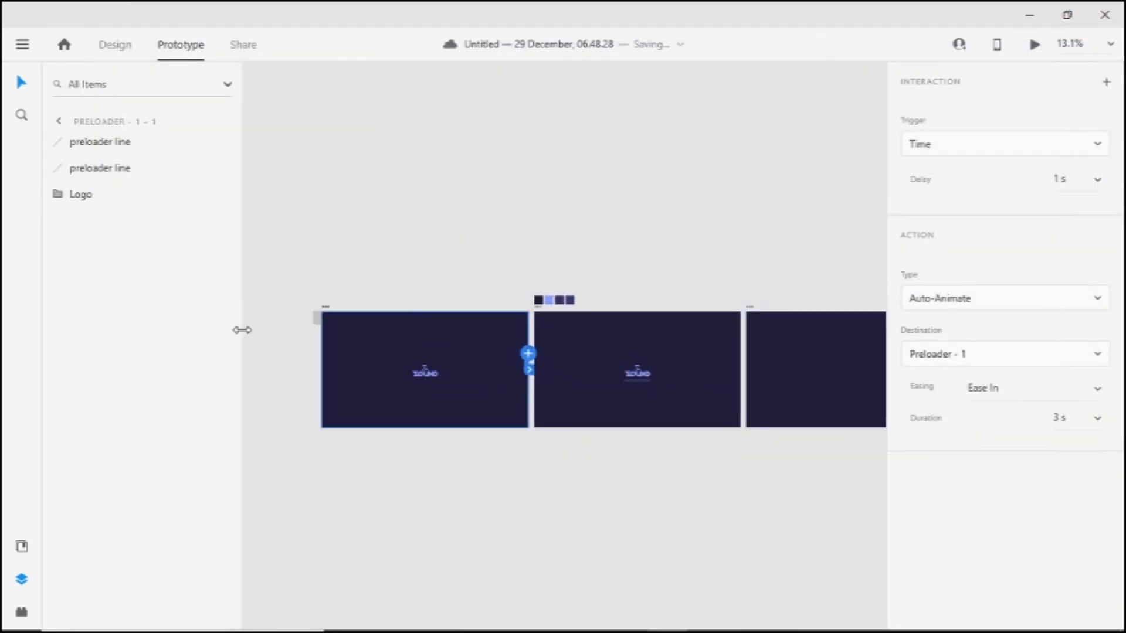
Step: Replay the preview twice from Preloader - 1 – 1, checking the logo transition and how the menu icon appears
{"action": "scroll", "coordinate": [456, 397], "scroll_direction": "up", "scroll_amount": 4}
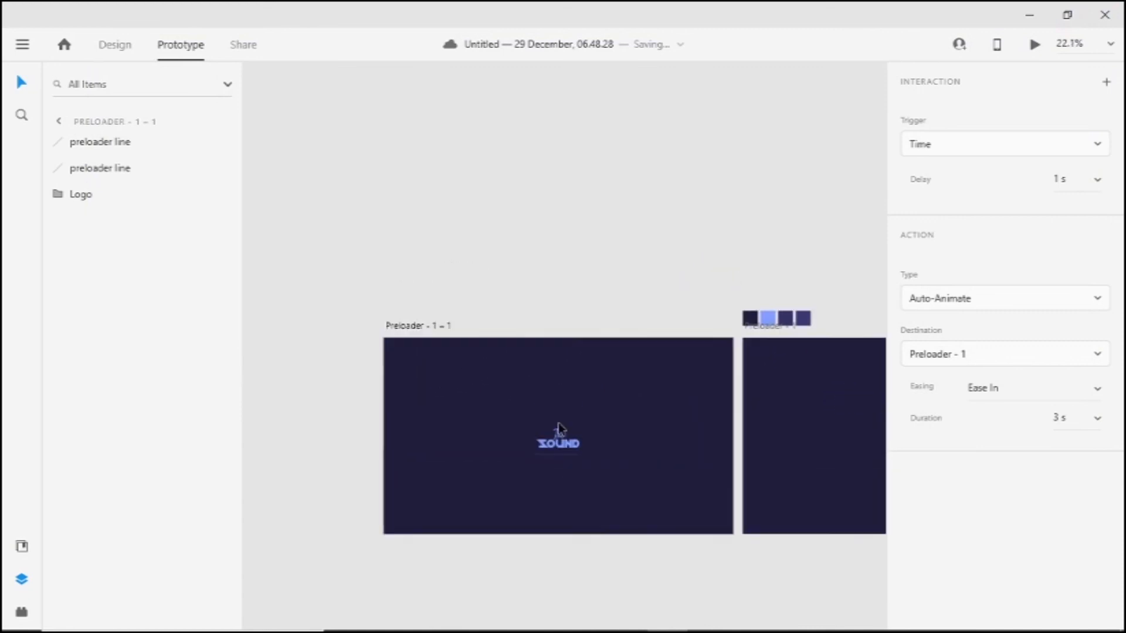
{"action": "left_click_drag", "start_coordinate": [561, 466], "coordinate": [543, 417]}
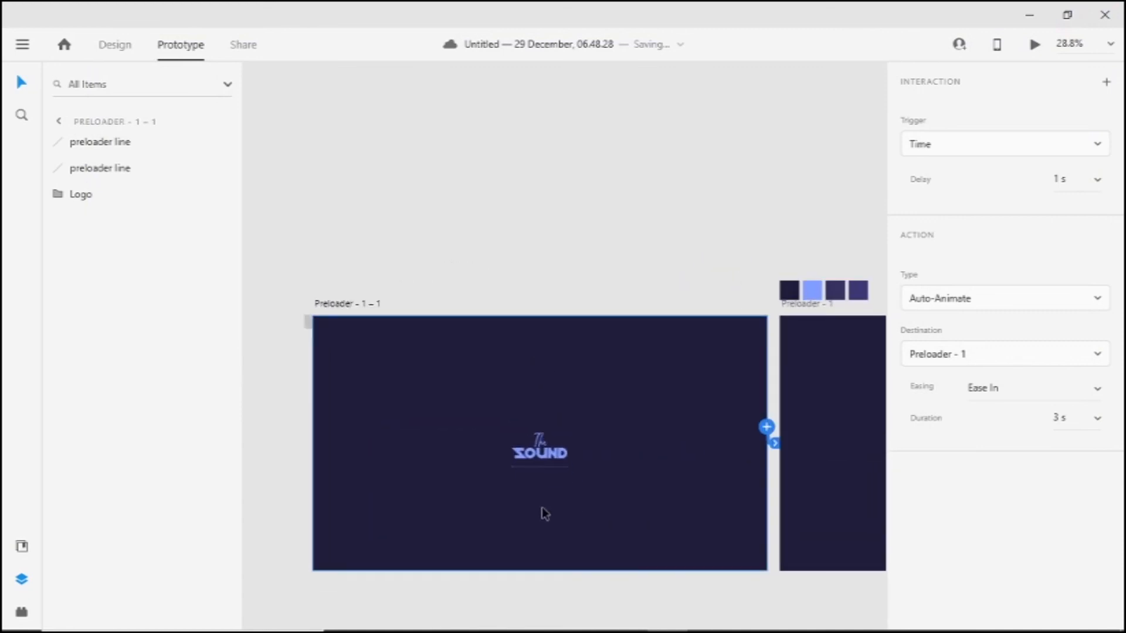
{"action": "key", "text": "ctrl+Return"}
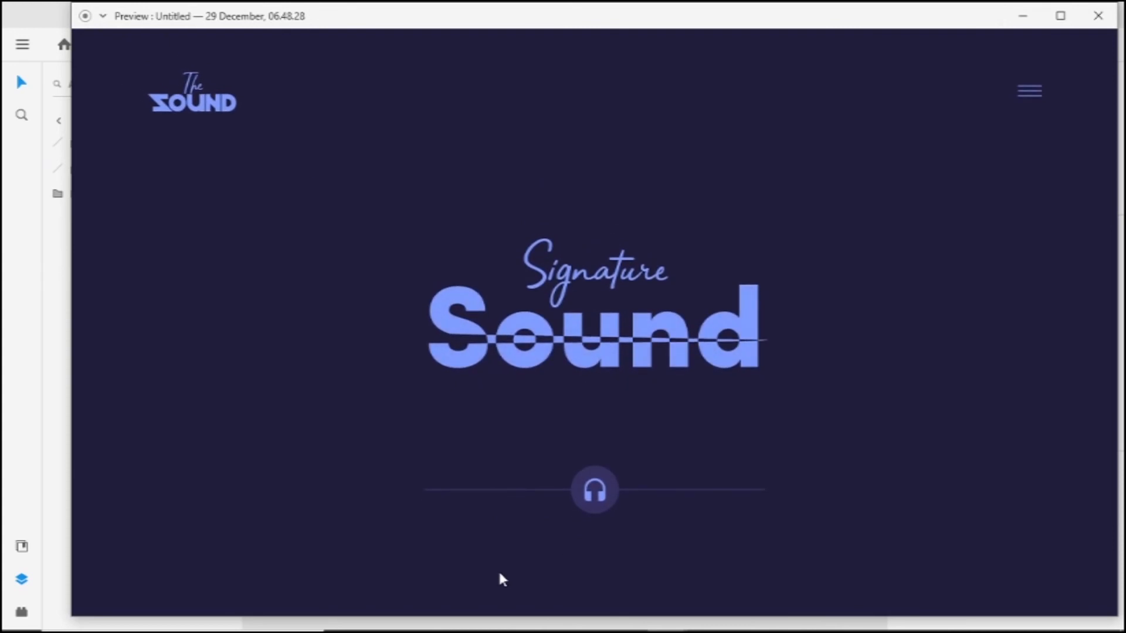
{"action": "left_click", "coordinate": [1100, 22]}
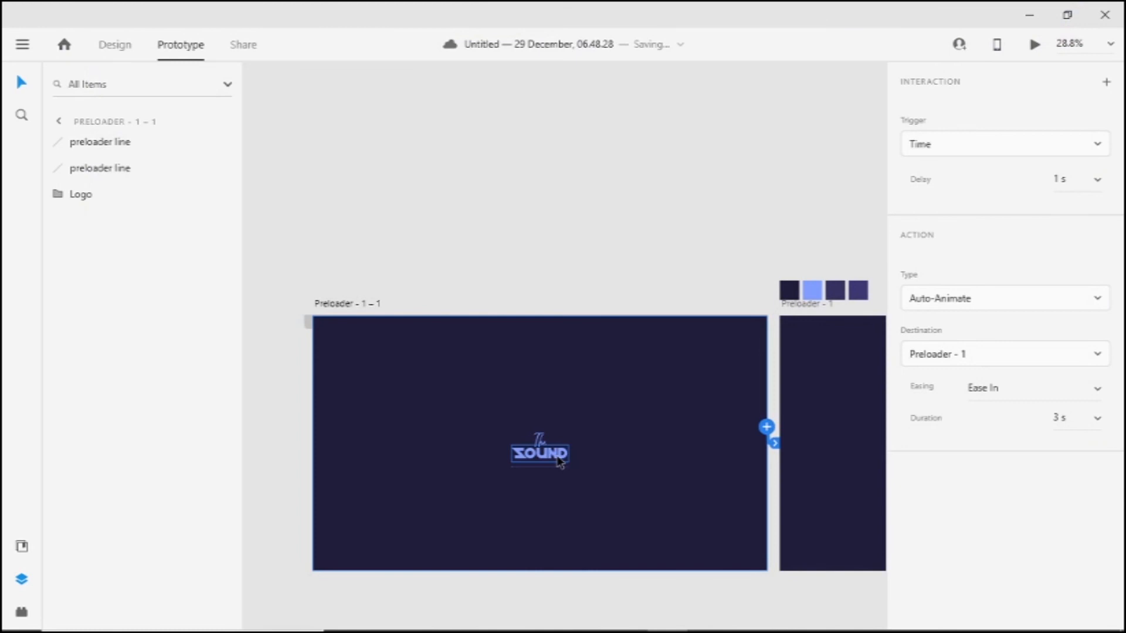
{"action": "key", "text": "ctrl+Return"}
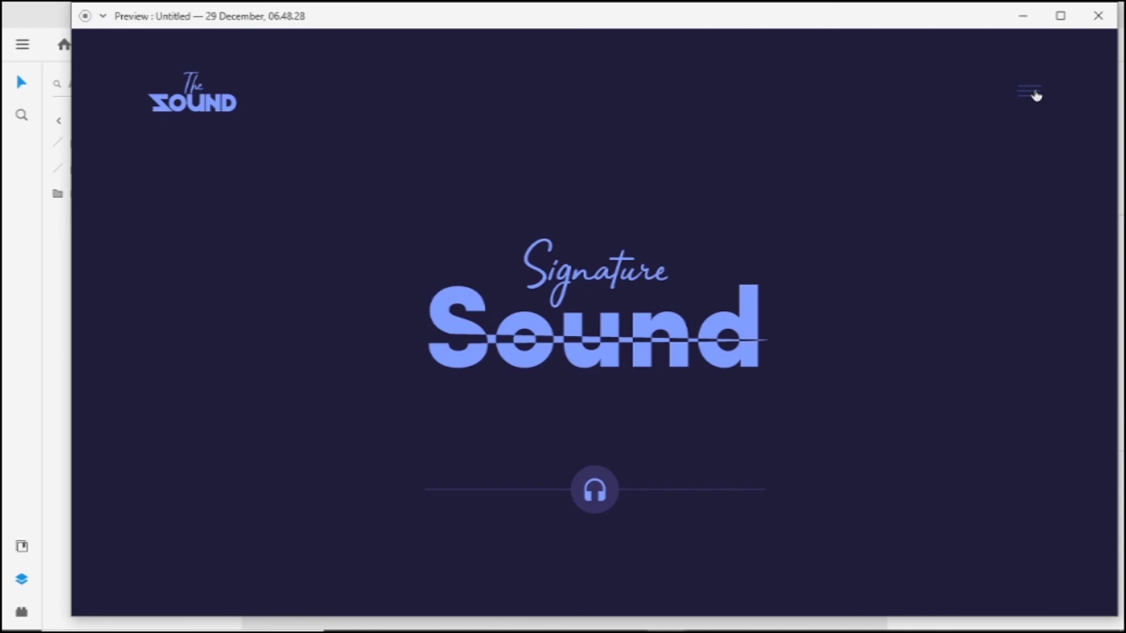
{"action": "left_click", "coordinate": [1099, 18]}
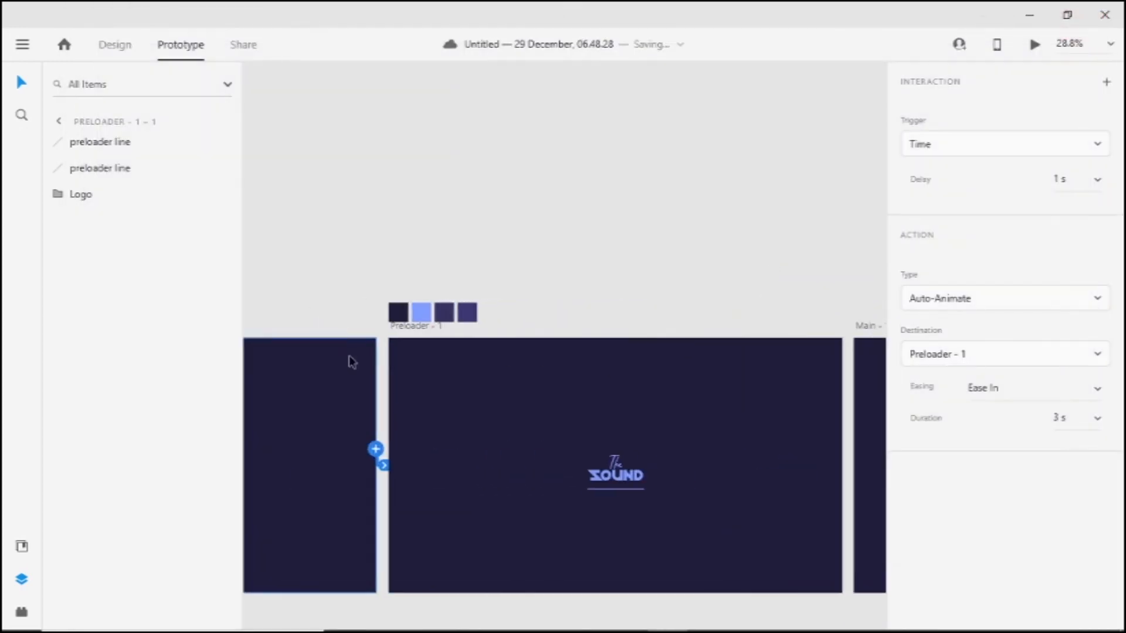
Step: Examine the artboards from Preloader - 1 to Main - 1 – 1 and inspect the interaction of the Main - 1 – 1 menu component
{"action": "left_click_drag", "start_coordinate": [711, 335], "coordinate": [525, 231]}
{"action": "scroll", "coordinate": [534, 231], "scroll_direction": "down", "scroll_amount": 4}
{"action": "left_click_drag", "start_coordinate": [702, 239], "coordinate": [533, 279]}
{"action": "scroll", "coordinate": [616, 286], "scroll_direction": "up", "scroll_amount": 1}
{"action": "scroll", "coordinate": [667, 279], "scroll_direction": "up", "scroll_amount": 1}
{"action": "left_click_drag", "start_coordinate": [561, 226], "coordinate": [613, 325]}
{"action": "scroll", "coordinate": [475, 317], "scroll_direction": "up", "scroll_amount": 1}
{"action": "left_click_drag", "start_coordinate": [474, 317], "coordinate": [235, 319]}
{"action": "left_click_drag", "start_coordinate": [515, 236], "coordinate": [650, 336]}
{"action": "left_click_drag", "start_coordinate": [621, 336], "coordinate": [903, 388]}
{"action": "scroll", "coordinate": [437, 290], "scroll_direction": "down", "scroll_amount": 3}
{"action": "left_click_drag", "start_coordinate": [465, 368], "coordinate": [722, 342]}
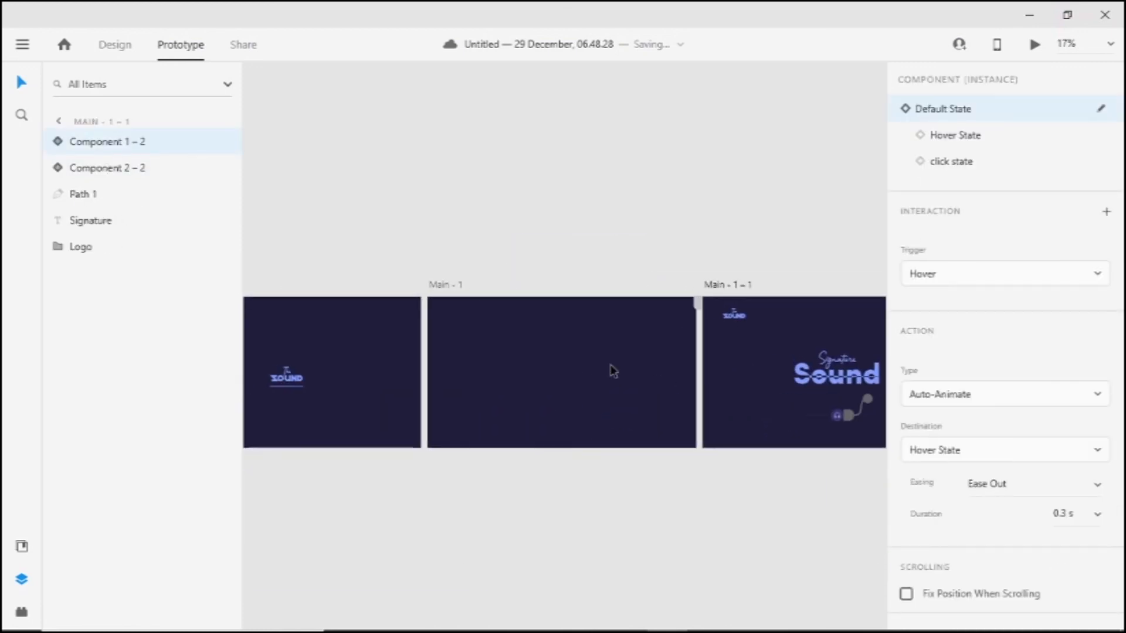
Step: Preview the prototype twice starting from the Main - 1 artboard to check how the main content appears
{"action": "left_click", "coordinate": [606, 369]}
{"action": "key", "text": "ctrl+Return"}
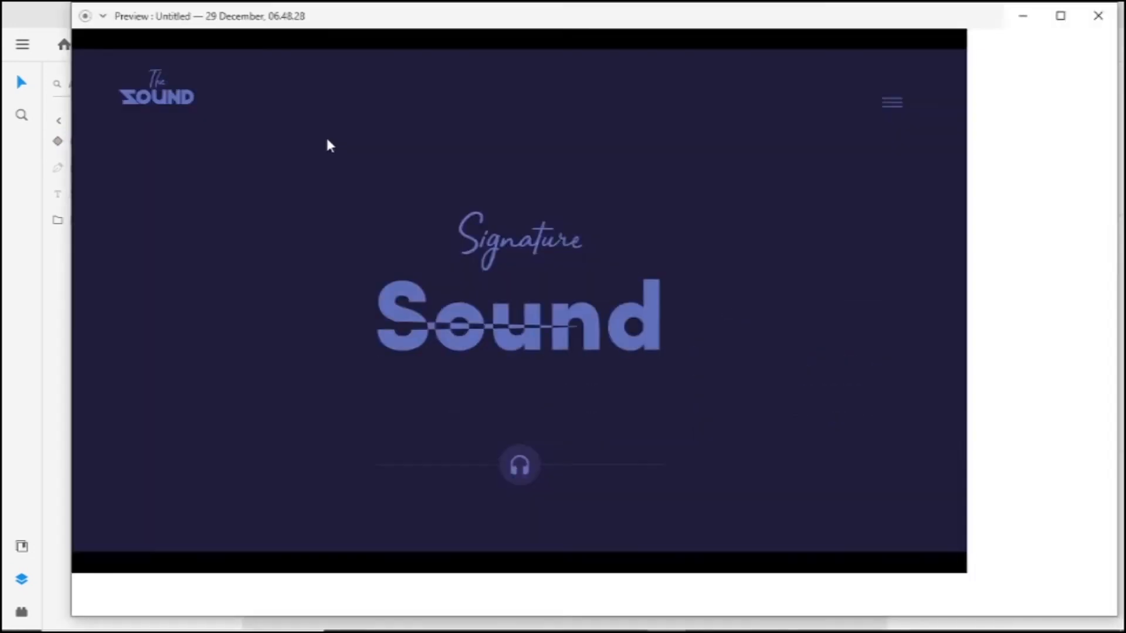
{"action": "left_click", "coordinate": [1098, 16]}
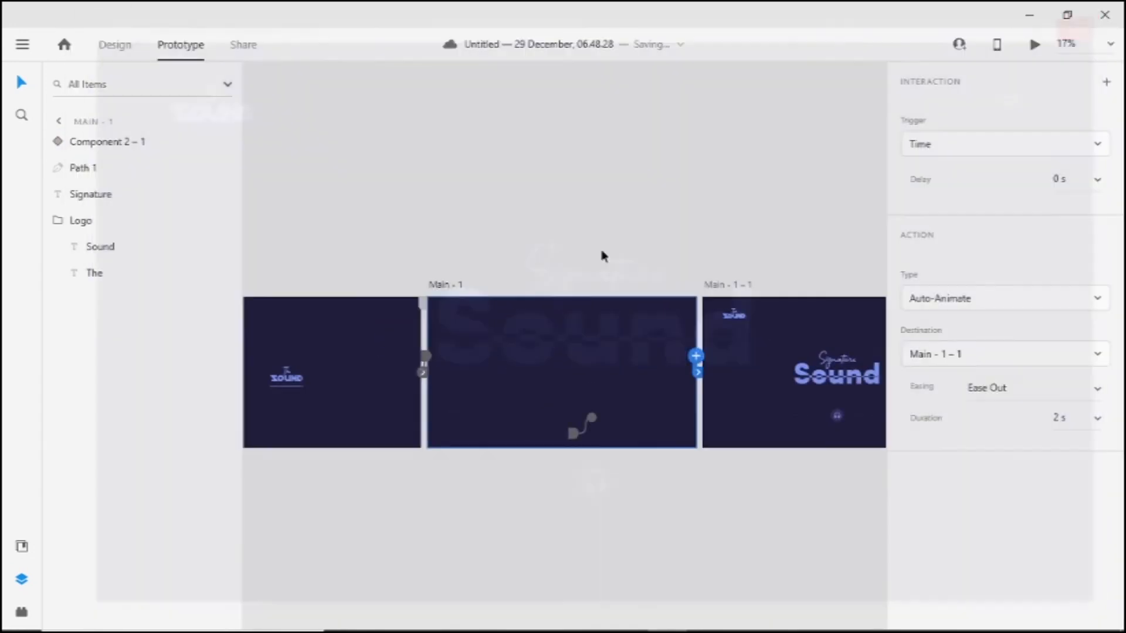
{"action": "key", "text": "ctrl+Return"}
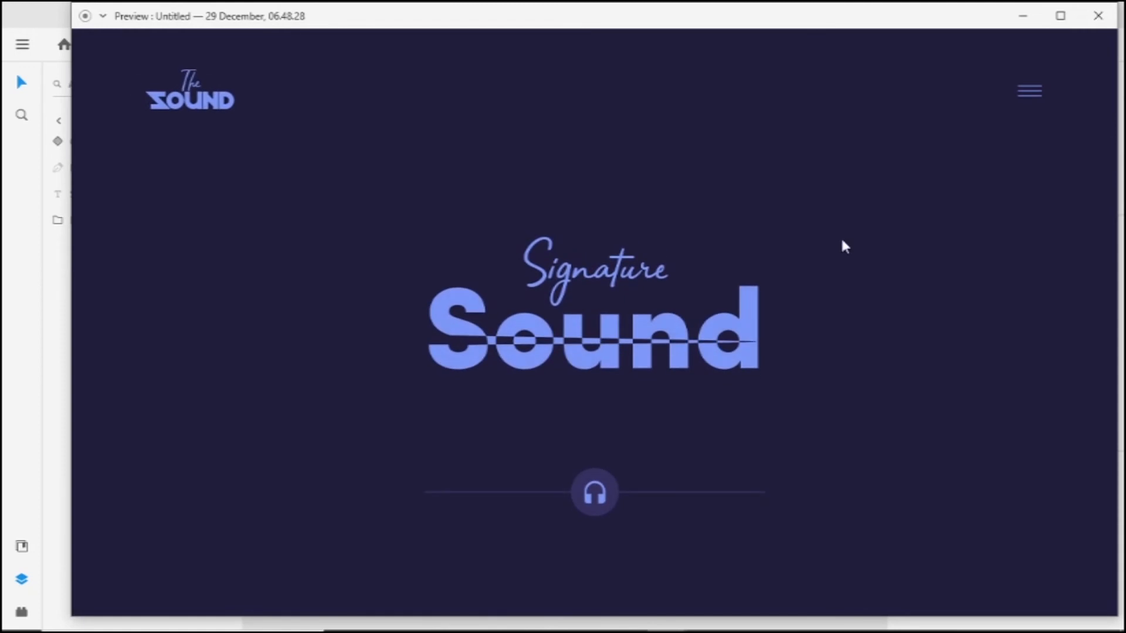
{"action": "left_click", "coordinate": [1098, 16]}
Step: In design mode, move the menu component above Main - 1 down onto the artboard so its Y position is -11
{"action": "scroll", "coordinate": [709, 336], "scroll_direction": "up", "scroll_amount": 3}
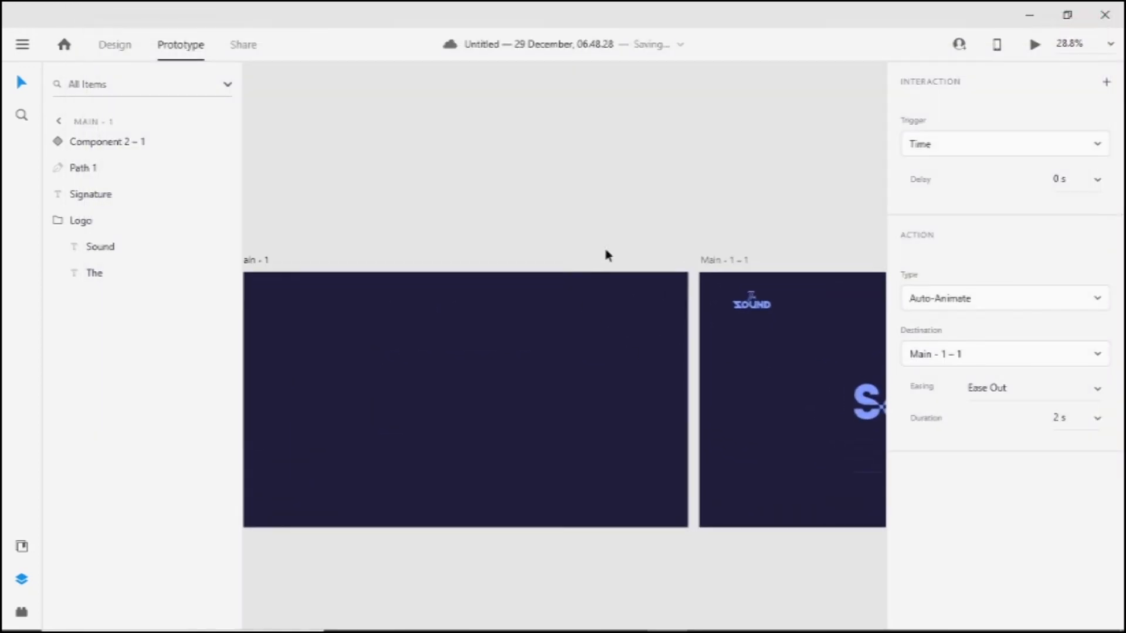
{"action": "left_click", "coordinate": [637, 268]}
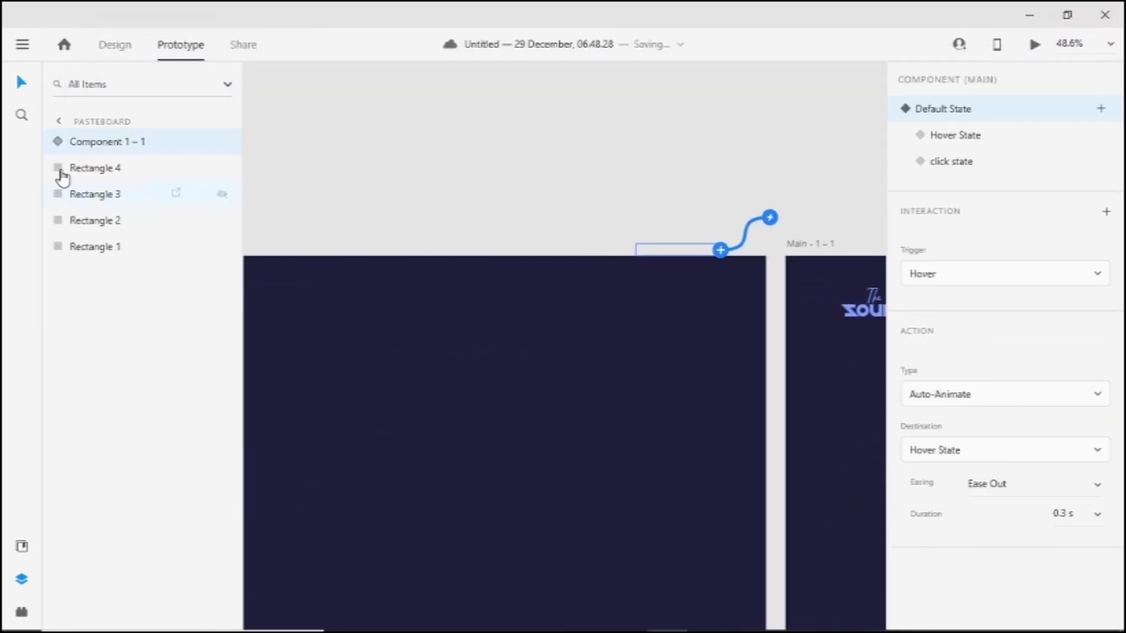
{"action": "left_click", "coordinate": [113, 47]}
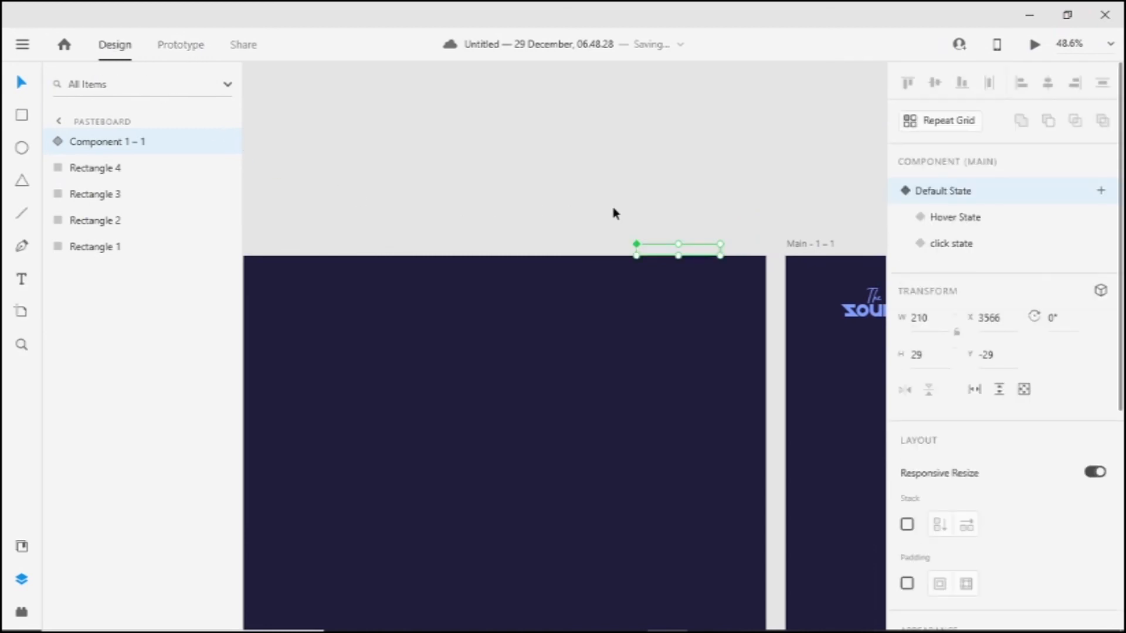
{"action": "left_click_drag", "start_coordinate": [648, 153], "coordinate": [706, 254]}
{"action": "key", "text": "Down"}
{"action": "left_click_drag", "start_coordinate": [612, 187], "coordinate": [687, 312]}
{"action": "left_click_drag", "start_coordinate": [603, 192], "coordinate": [737, 303]}
{"action": "key", "text": "Down"}
{"action": "key", "text": "Down"}
{"action": "key", "text": "Down"}
{"action": "key", "text": "Down"}
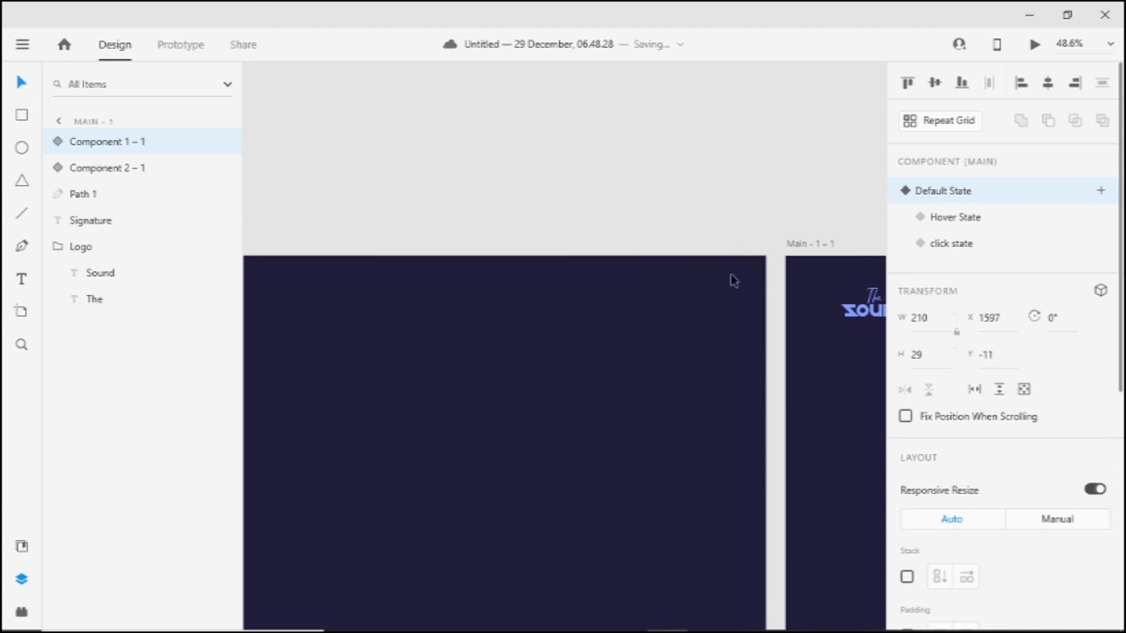
{"action": "left_click_drag", "start_coordinate": [593, 186], "coordinate": [744, 342]}
Step: Preview the prototype from the Preloader - 1 artboard to check the repositioned menu's animation, closing the preview when done
{"action": "scroll", "coordinate": [615, 422], "scroll_direction": "down", "scroll_amount": 5}
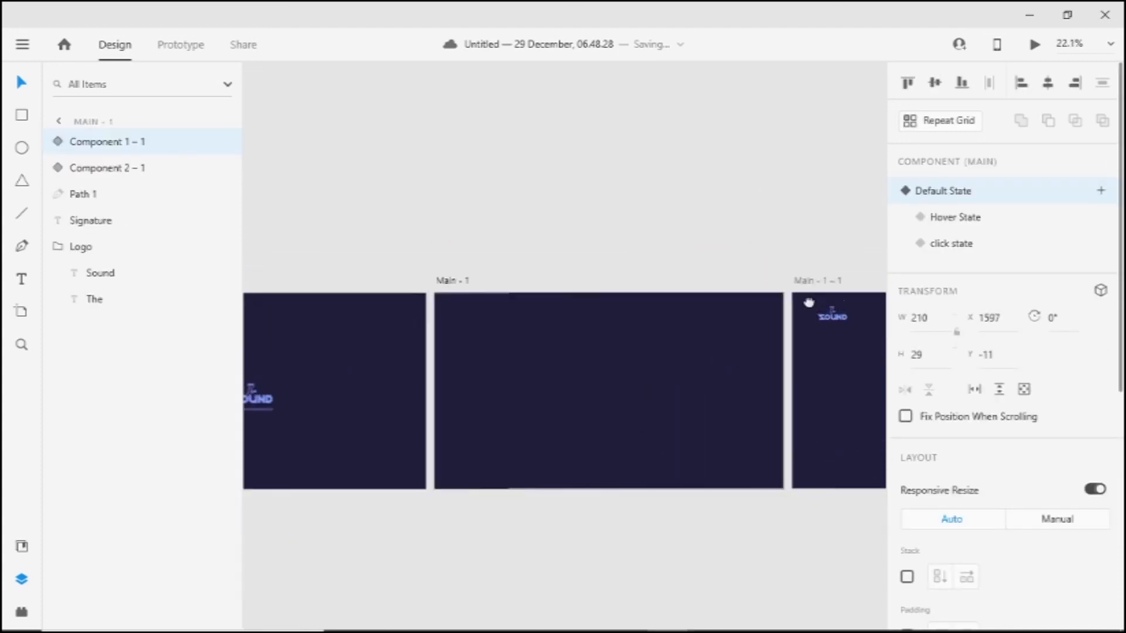
{"action": "scroll", "coordinate": [588, 344], "scroll_direction": "up", "scroll_amount": 3}
{"action": "left_click_drag", "start_coordinate": [622, 353], "coordinate": [437, 369]}
{"action": "scroll", "coordinate": [558, 341], "scroll_direction": "down", "scroll_amount": 2}
{"action": "left_click_drag", "start_coordinate": [554, 343], "coordinate": [499, 335]}
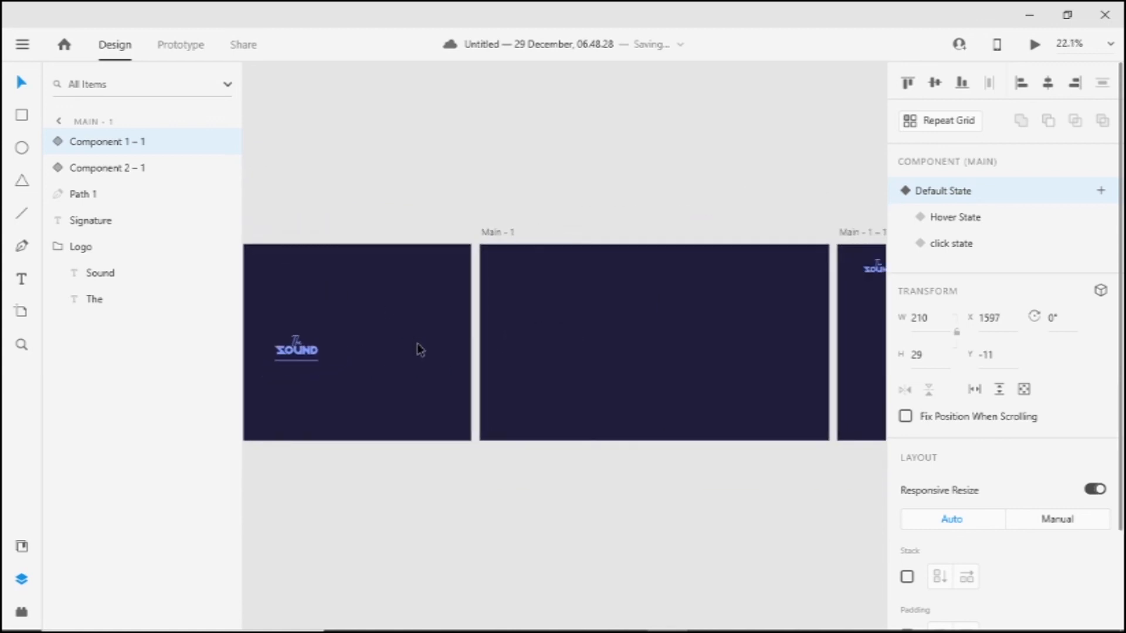
{"action": "left_click", "coordinate": [420, 348]}
{"action": "key", "text": "ctrl+Return"}
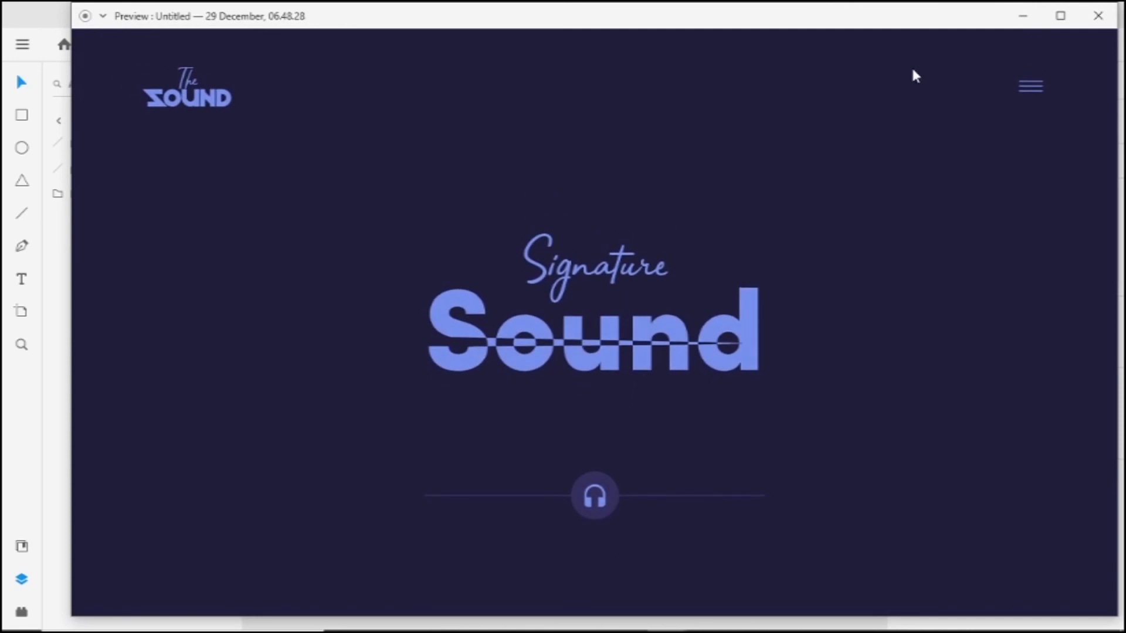
{"action": "left_click", "coordinate": [1098, 16]}
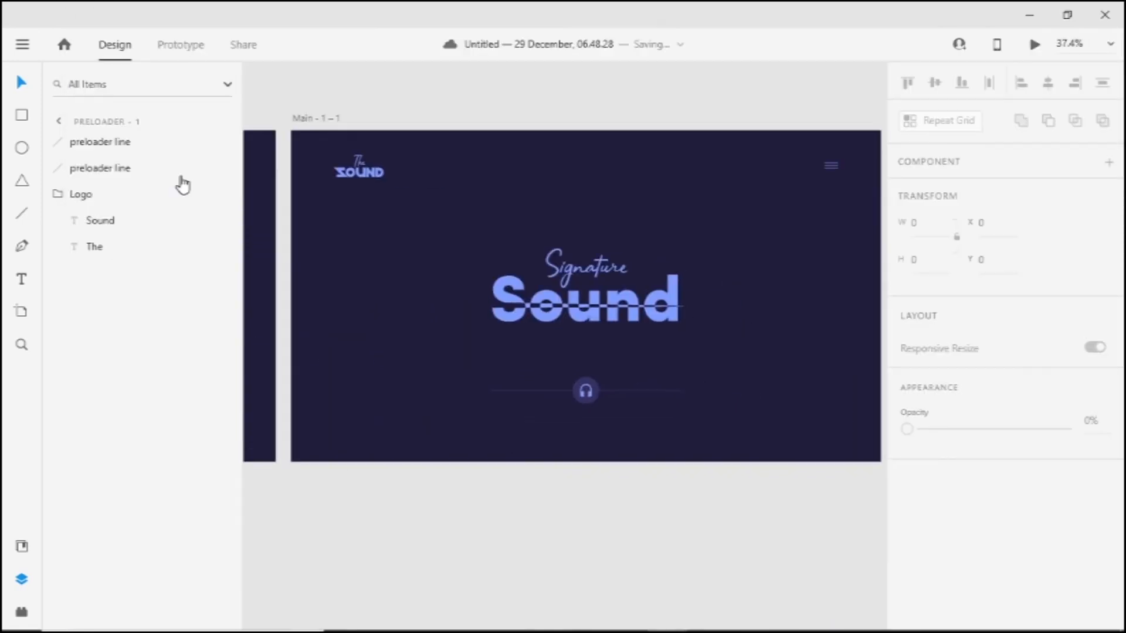
Step: Check the menu component on Main - 1 – 1 and preview the full prototype from the Preloader - 1 – 1 artboard
{"action": "left_click_drag", "start_coordinate": [651, 163], "coordinate": [746, 315]}
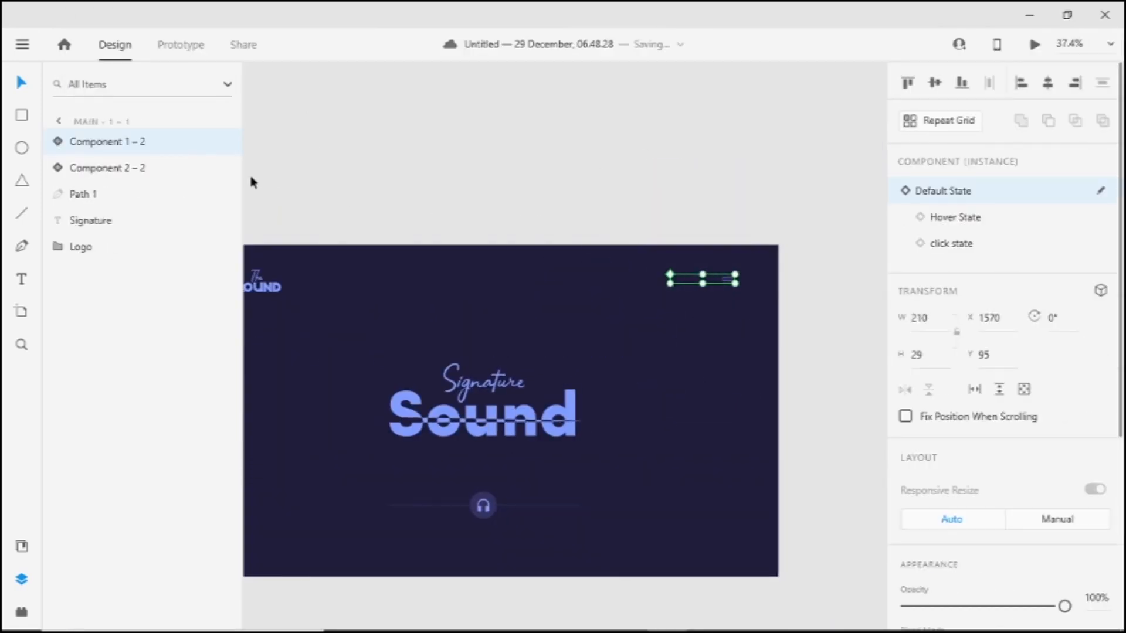
{"action": "key", "text": "ctrl+shift+k"}
{"action": "left_click_drag", "start_coordinate": [414, 121], "coordinate": [546, 232]}
{"action": "scroll", "coordinate": [525, 254], "scroll_direction": "down", "scroll_amount": 3}
{"action": "left_click_drag", "start_coordinate": [537, 355], "coordinate": [698, 392]}
{"action": "left_click_drag", "start_coordinate": [478, 390], "coordinate": [622, 389]}
{"action": "left_click_drag", "start_coordinate": [407, 369], "coordinate": [792, 375]}
{"action": "left_click", "coordinate": [631, 377]}
{"action": "key", "text": "ctrl+Return"}
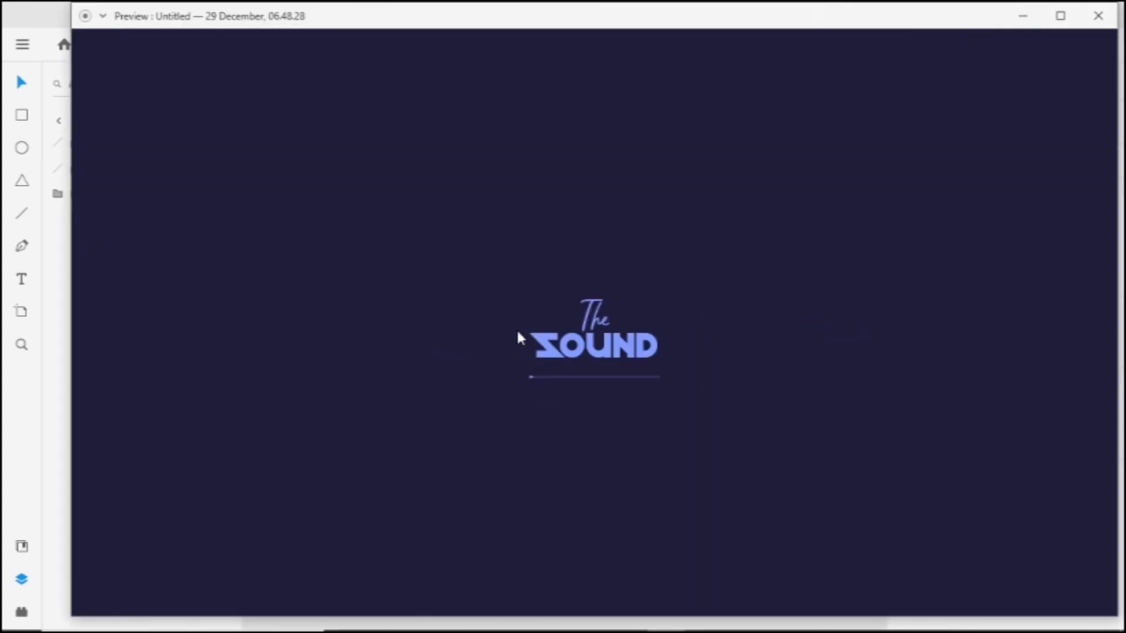